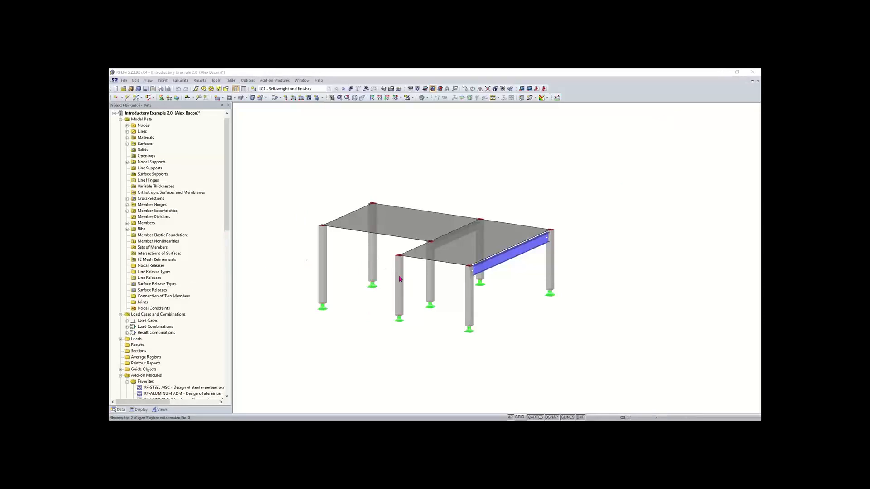
List the members in the project navigator and highlight several in the model one by one, ending with member 4.
middle_click_drag(457, 297, 432, 297, "ctrl")
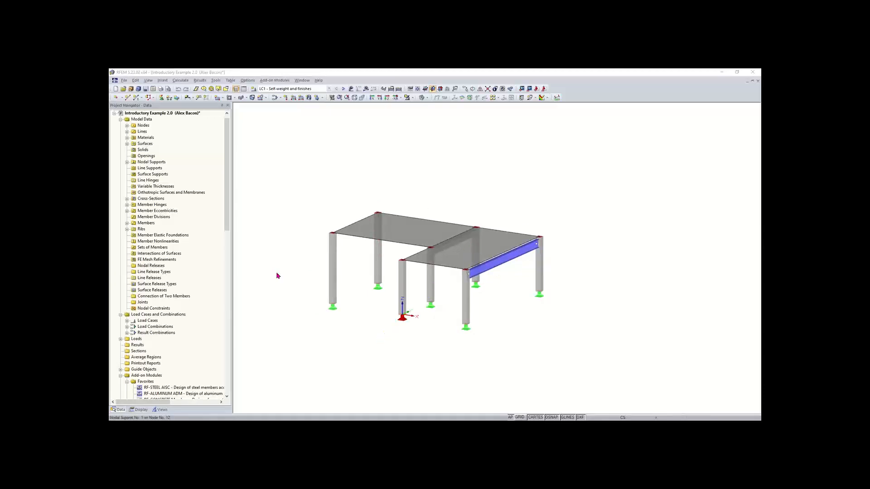
middle_click_drag(438, 299, 473, 255)
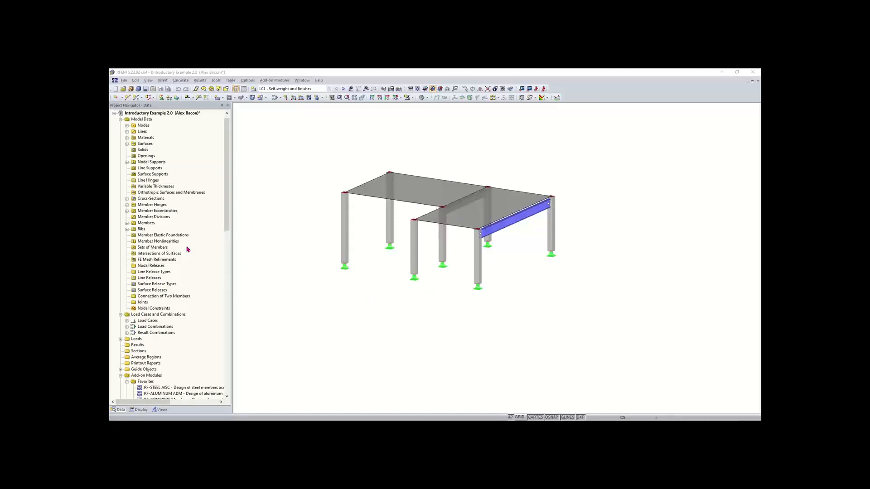
left_click(127, 223)
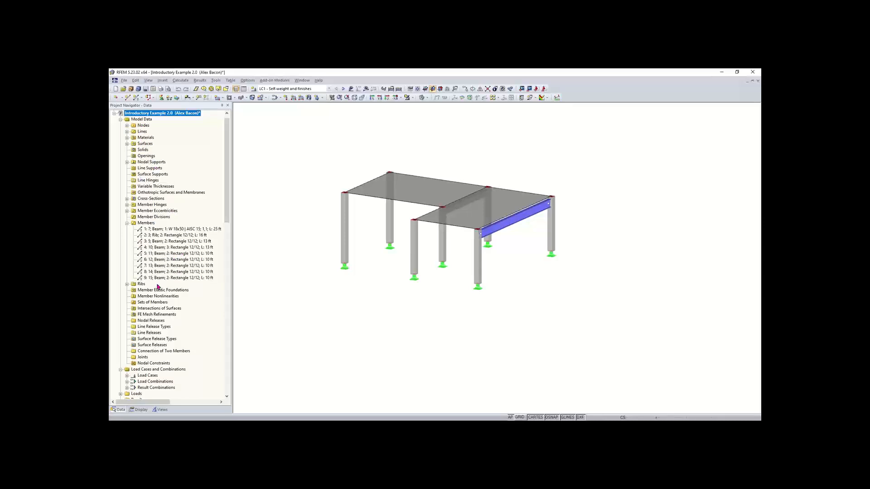
left_click(188, 229)
left_click(182, 235)
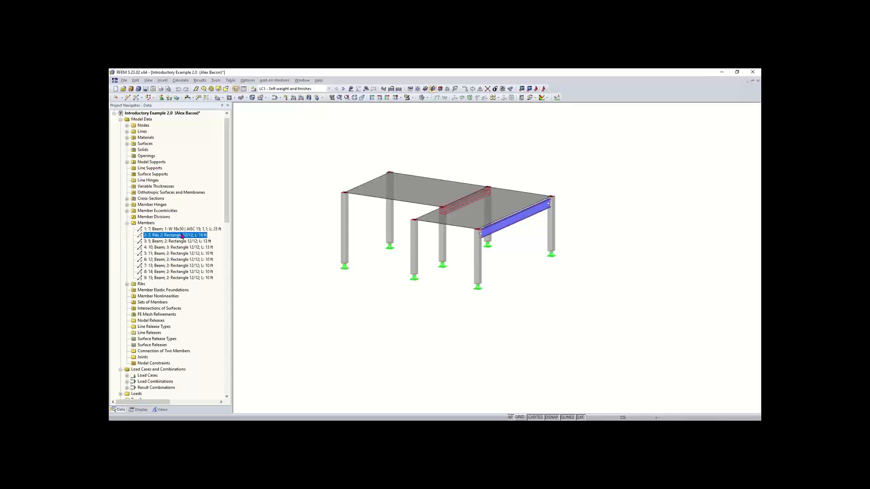
left_click(184, 242)
left_click(189, 248)
left_click(189, 254)
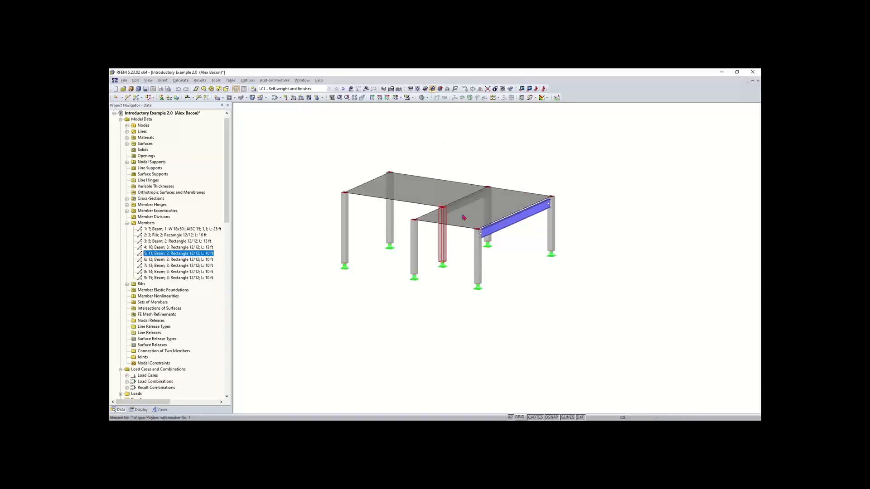
scroll(462, 218, "up", 3)
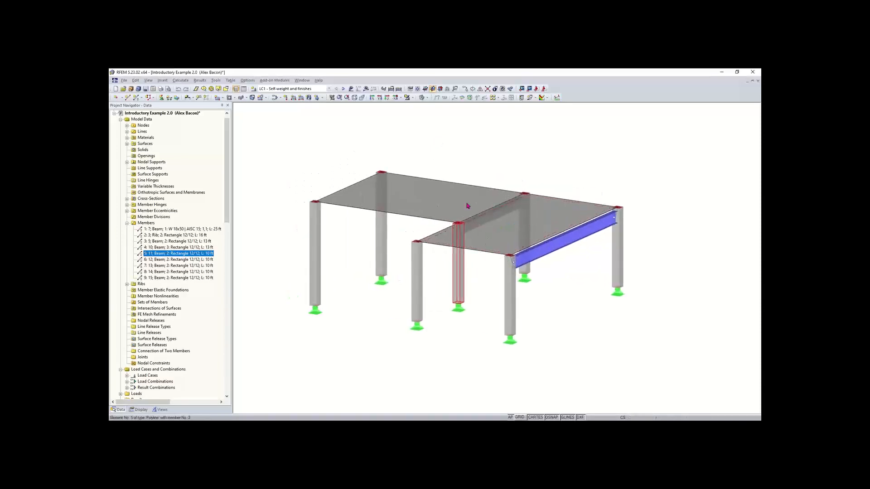
left_click(195, 265)
left_click(195, 278)
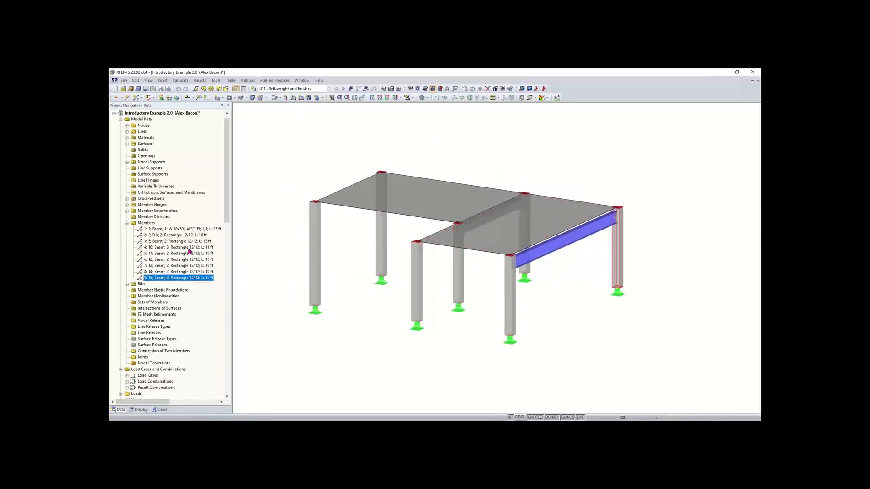
left_click(188, 248)
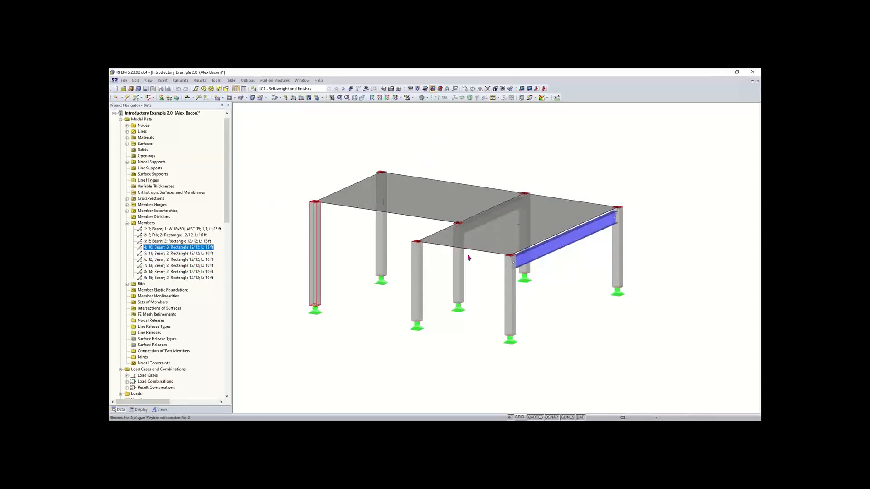
Display the Members data table below the model and enlarge its area to show more rows.
scroll(422, 194, "down", 1)
scroll(421, 195, "down", 1)
middle_click_drag(422, 194, 444, 135)
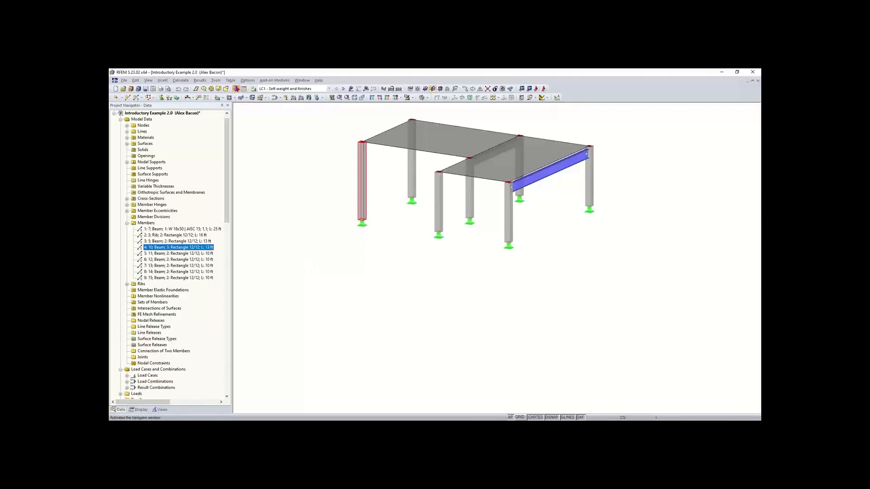
left_click(243, 89)
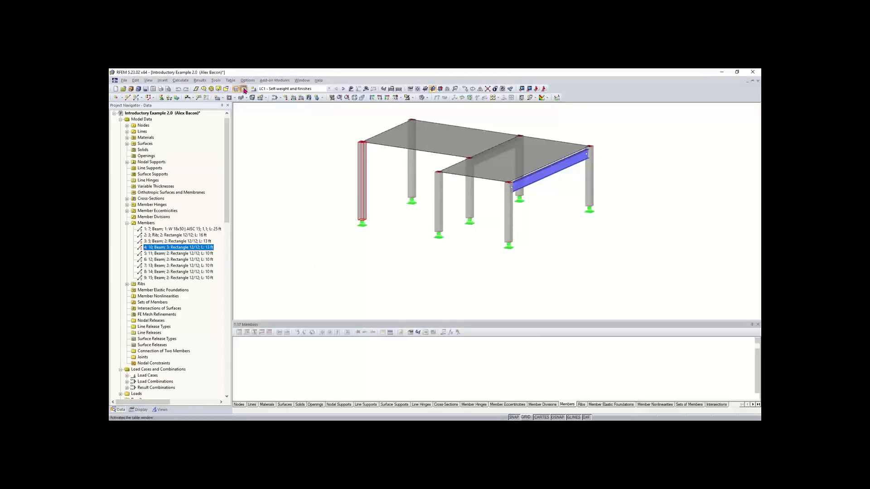
left_click(244, 89)
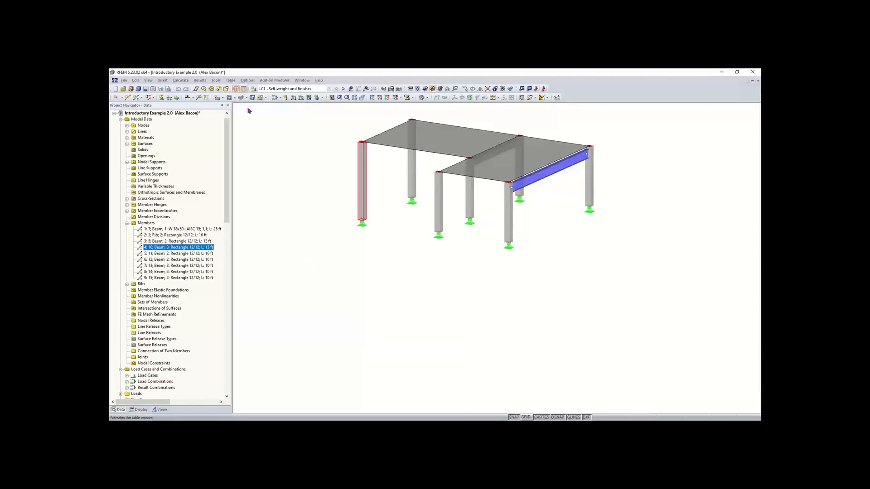
left_click(244, 89)
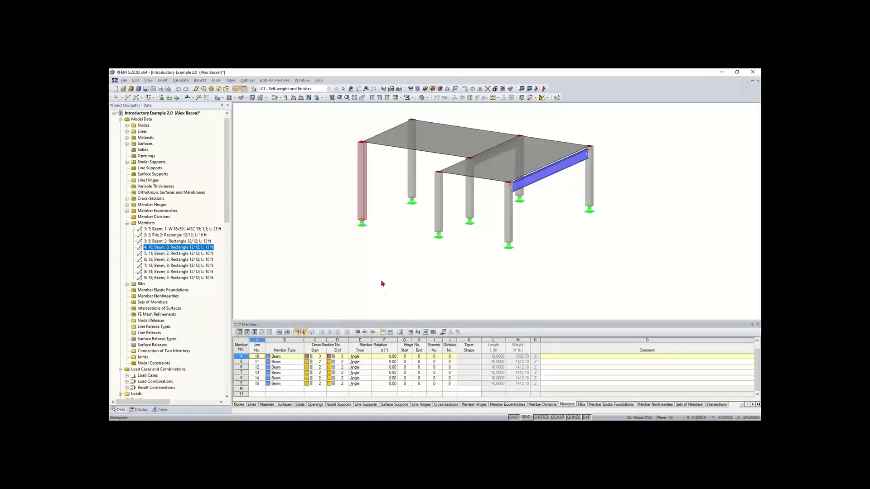
left_click_drag(384, 320, 388, 278)
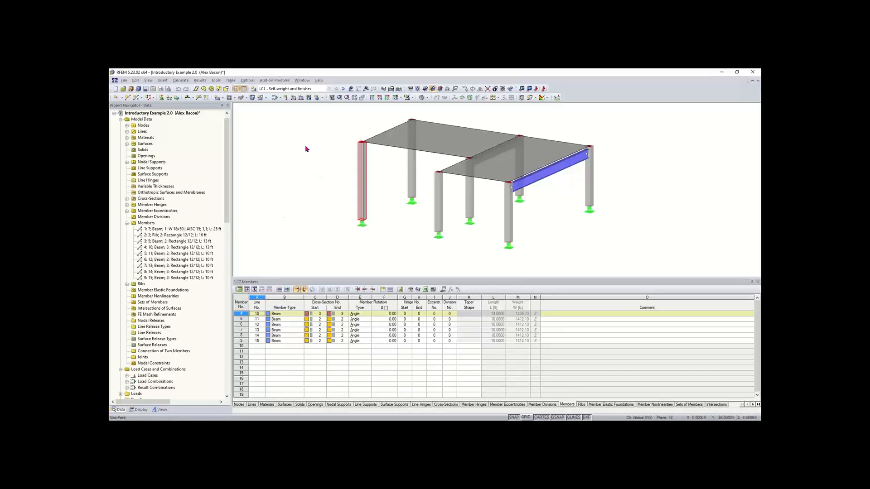
Review the settings of the Standard - White configuration in the Configuration Manager, and close it without changes.
left_click(247, 81)
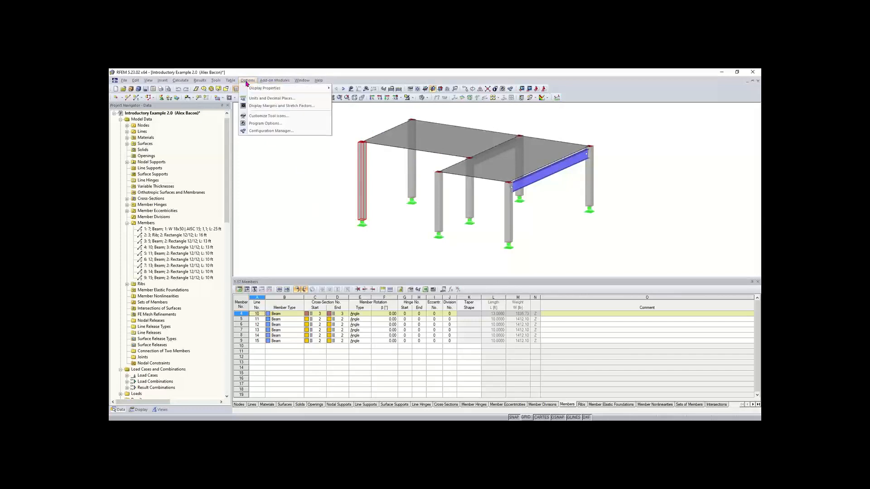
left_click(266, 132)
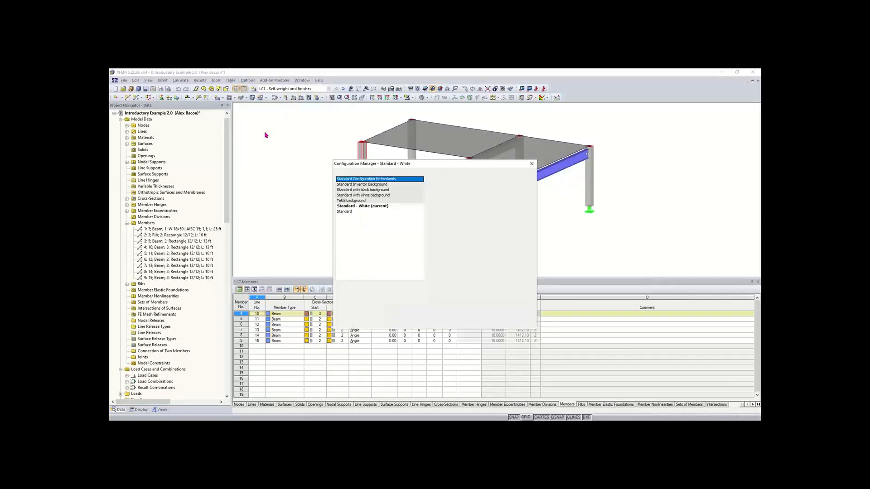
left_click(380, 207)
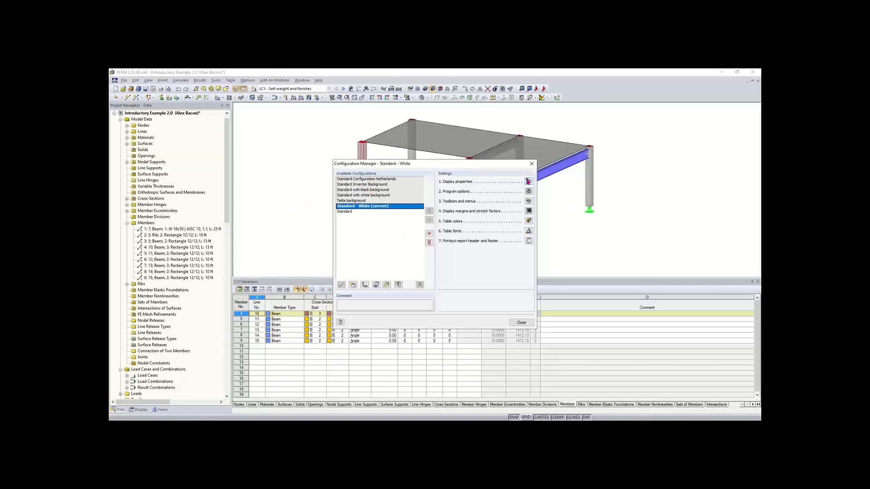
left_click(531, 163)
Hide the data table and reset all toolbars and menus to their default arrangement.
left_click(243, 89)
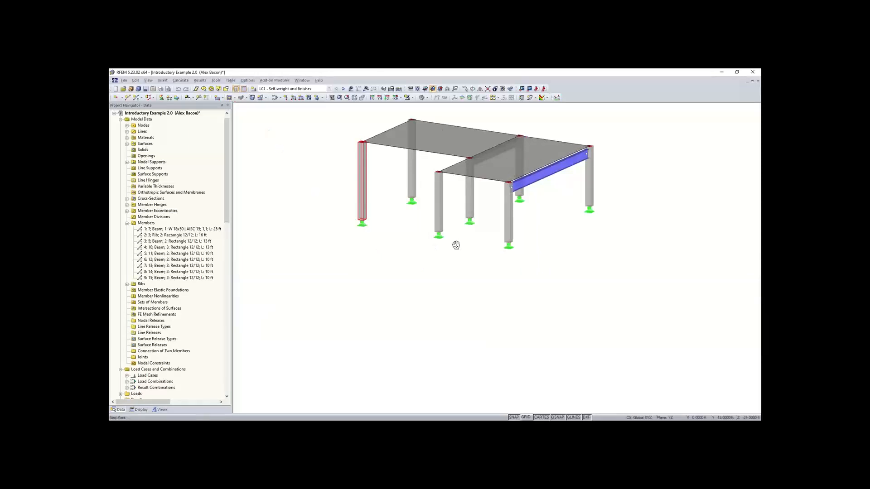
middle_click_drag(456, 245, 447, 295)
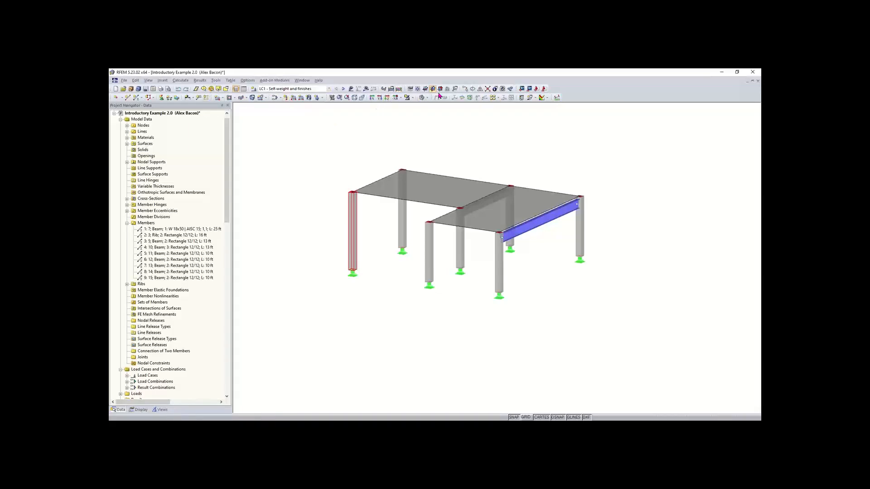
right_click(570, 93)
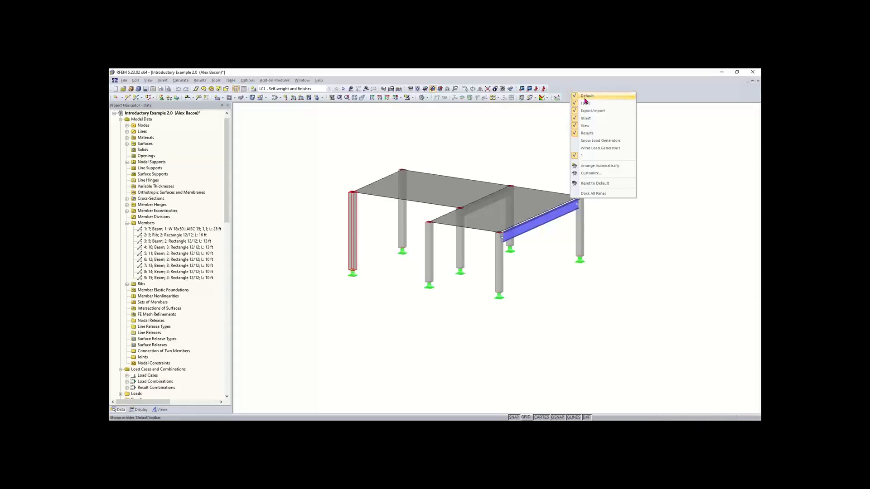
left_click(595, 184)
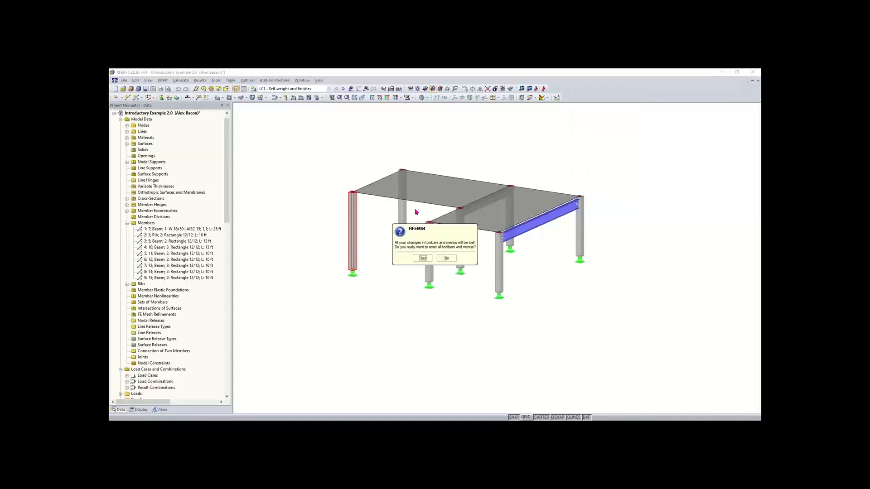
left_click(419, 258)
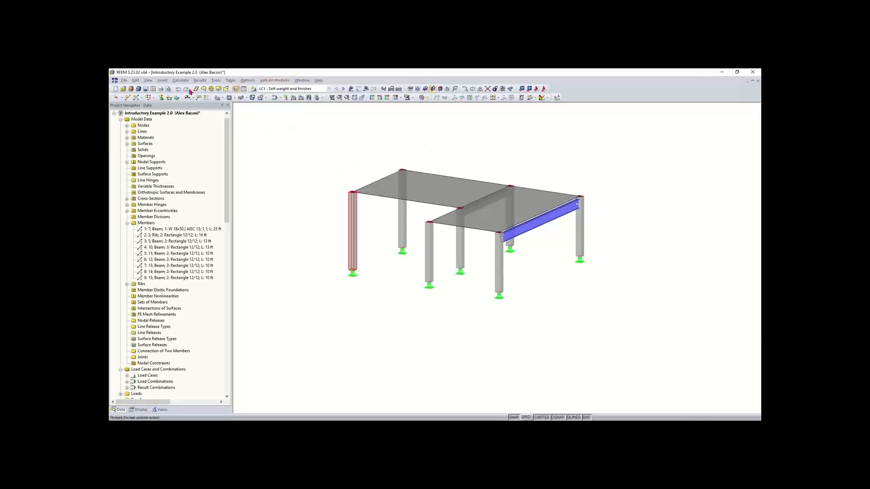
left_click(164, 81)
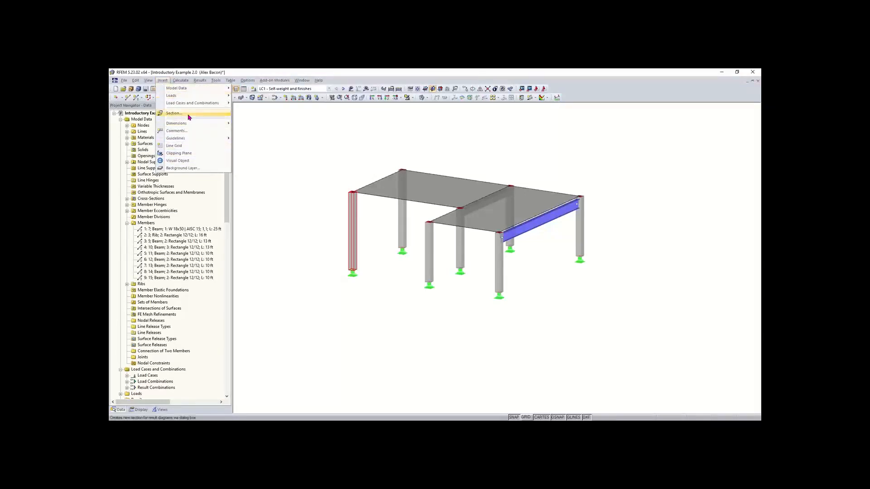
mouse_move(191, 91)
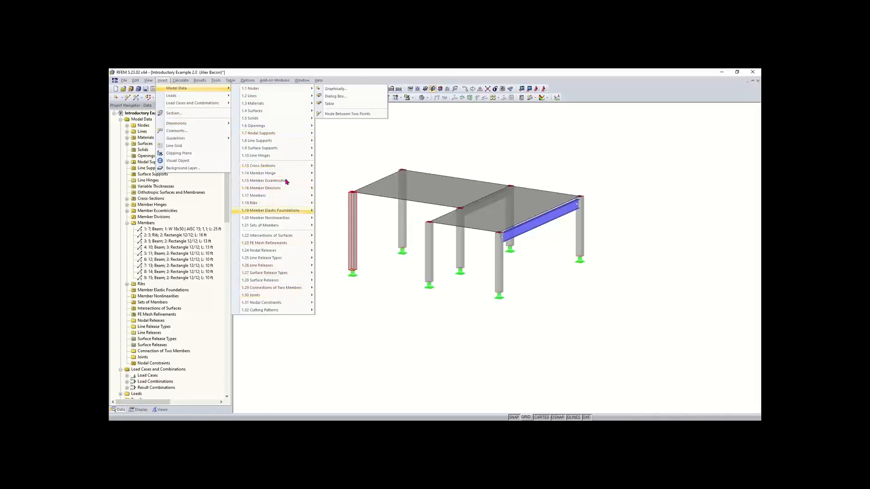
mouse_move(275, 91)
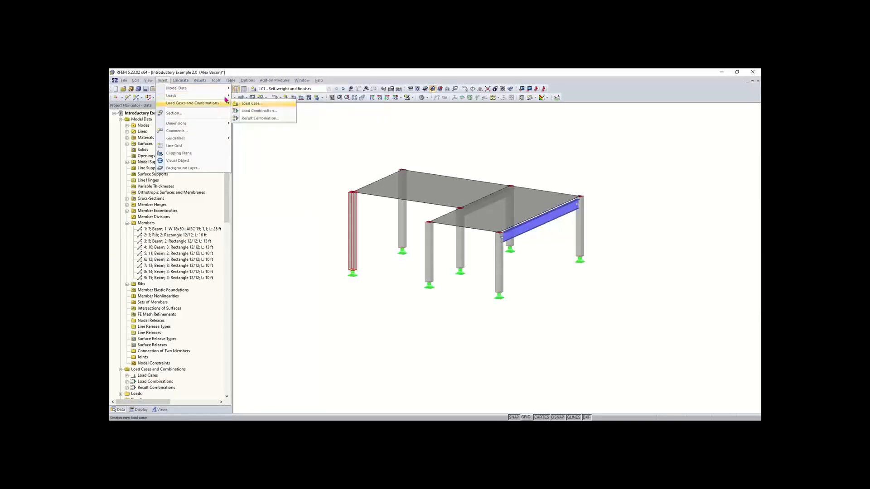
left_click(358, 128)
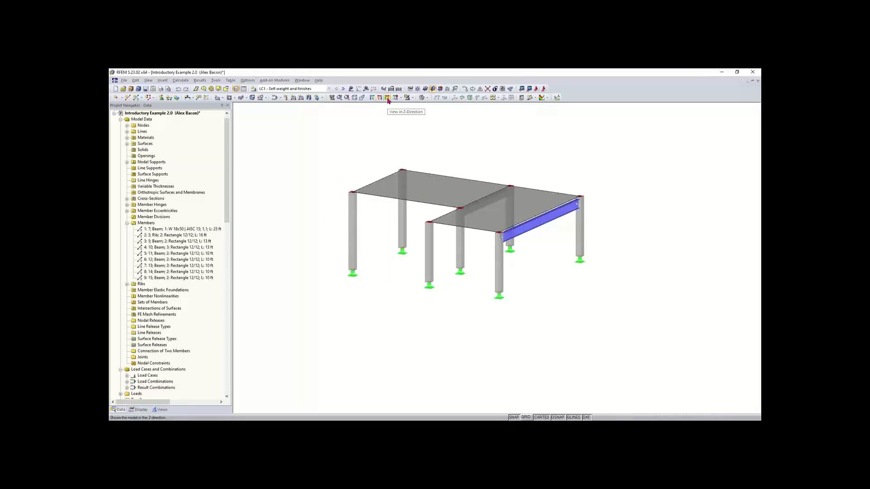
View the whole model along the X, Y and Z directions, and return to the isometric view.
left_click(355, 98)
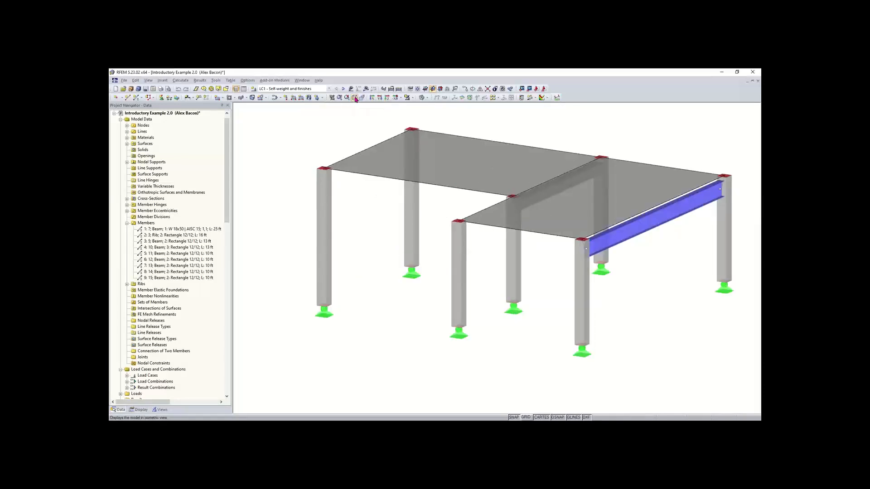
left_click(378, 97)
left_click(387, 97)
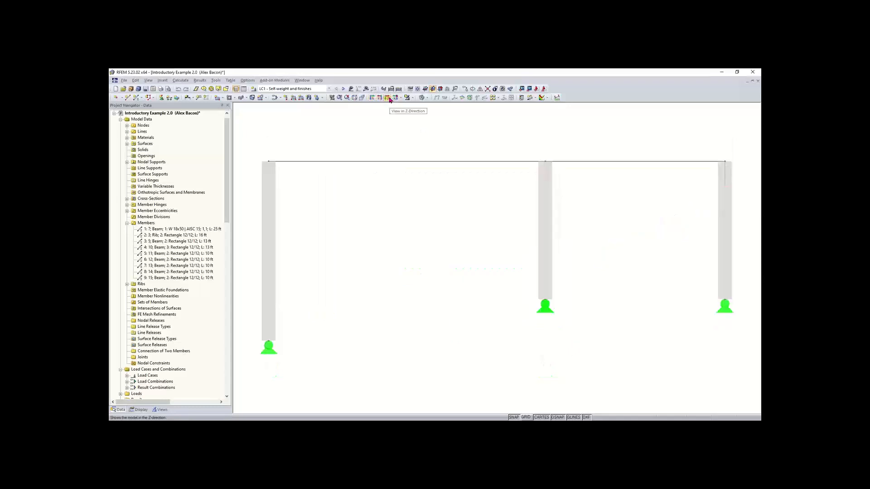
left_click(389, 98)
left_click(396, 98)
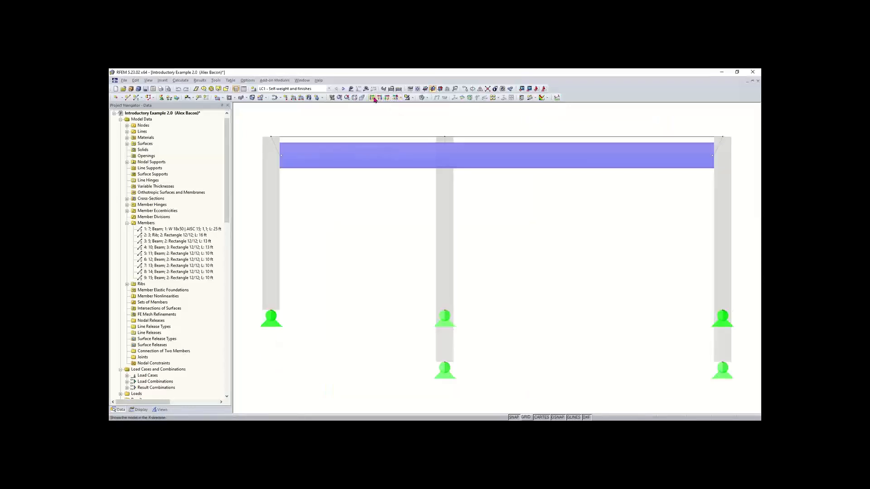
left_click(355, 98)
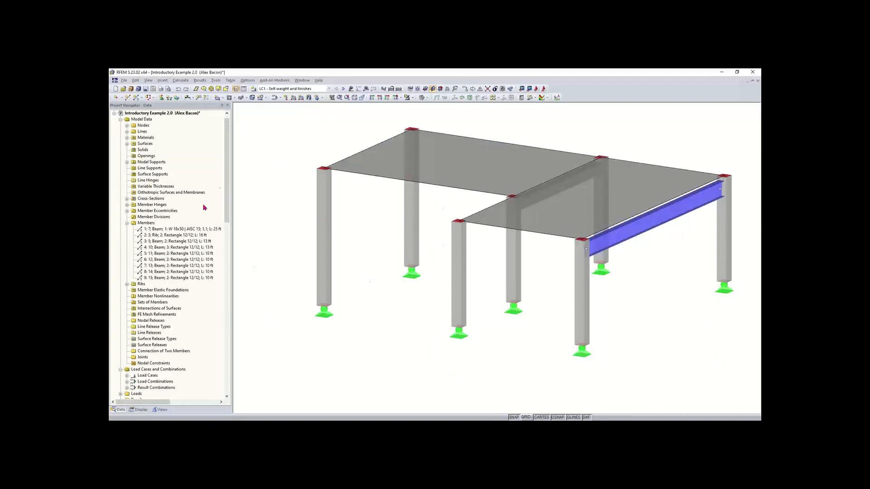
Look through the available add-on modules in the project navigator, and return to the model data at the start of the tree.
left_click_drag(227, 173, 227, 277)
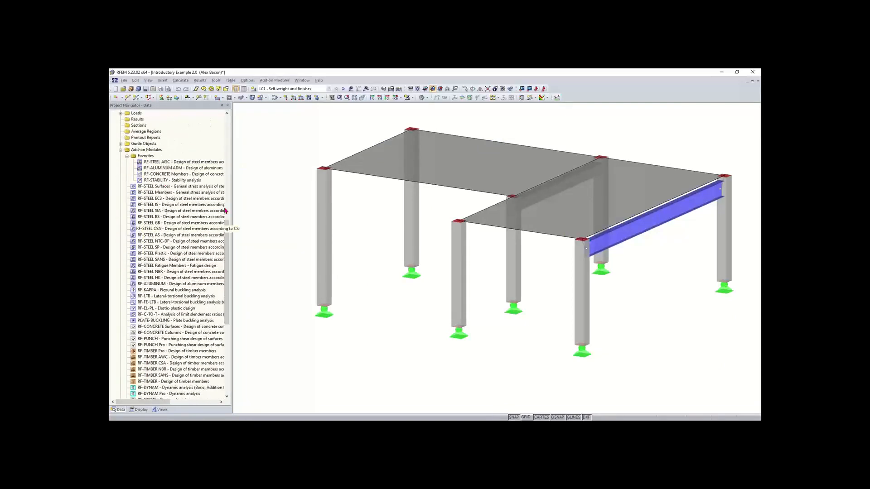
left_click_drag(227, 246, 229, 282)
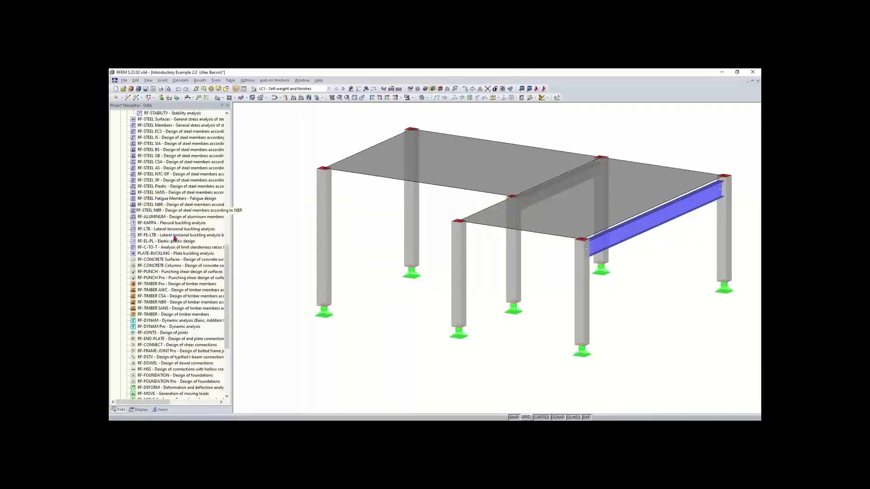
scroll(228, 258, "up", 2)
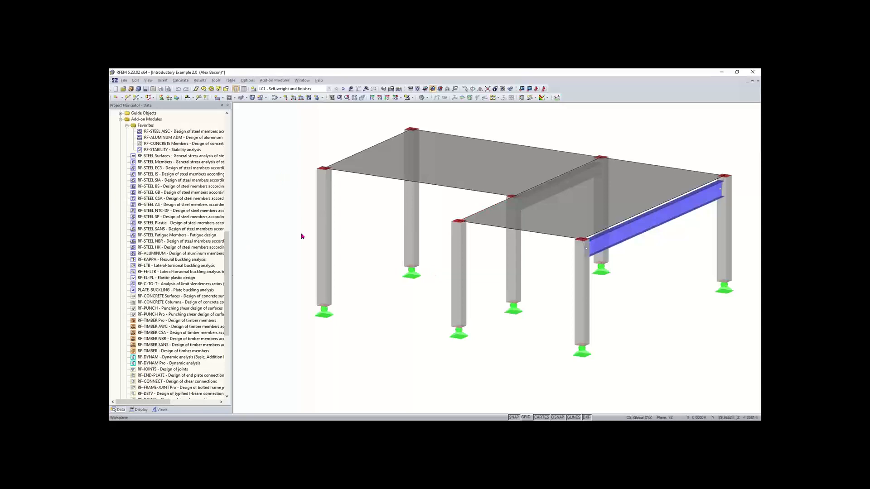
scroll(227, 248, "up", 3)
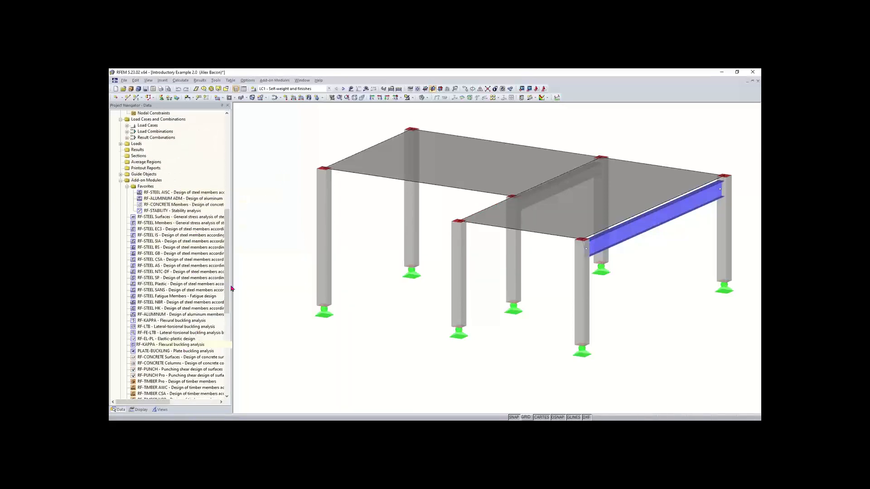
left_click_drag(227, 273, 226, 311)
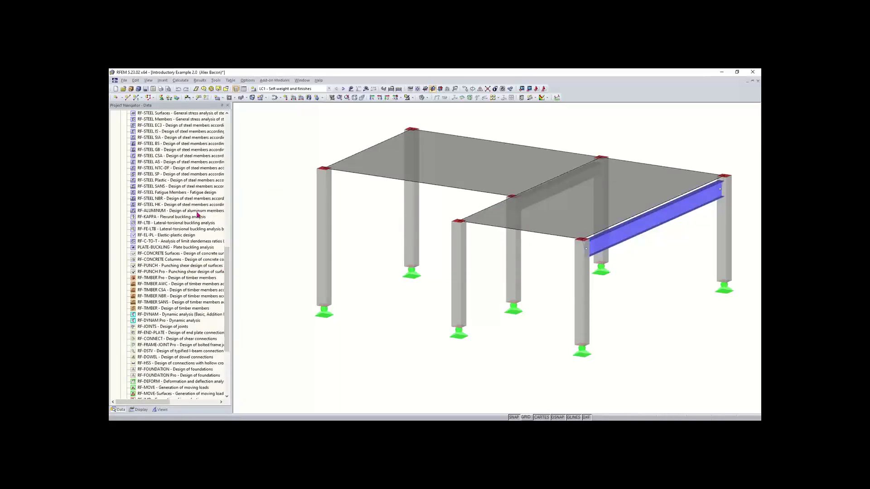
left_click_drag(227, 268, 228, 116)
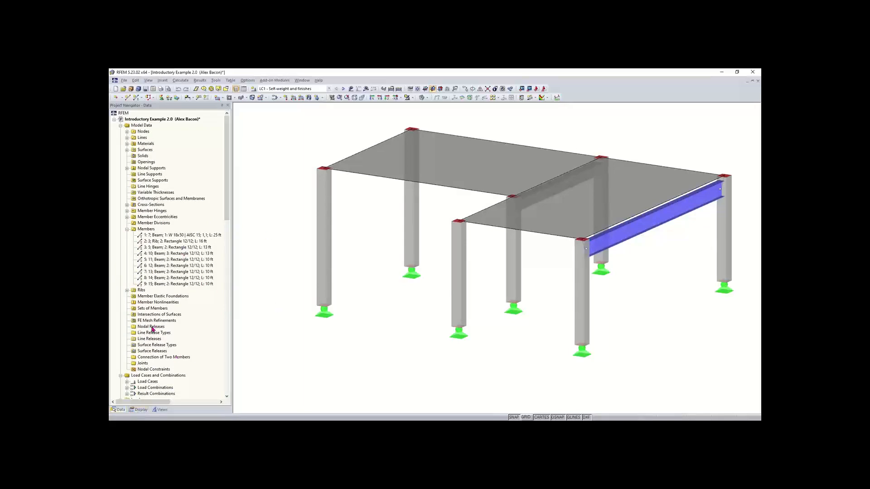
Show the display settings in the project navigator and collapse their expanded categories, including Model, Loads, Results, FE Mesh, Numbering and Rendering.
left_click(121, 412)
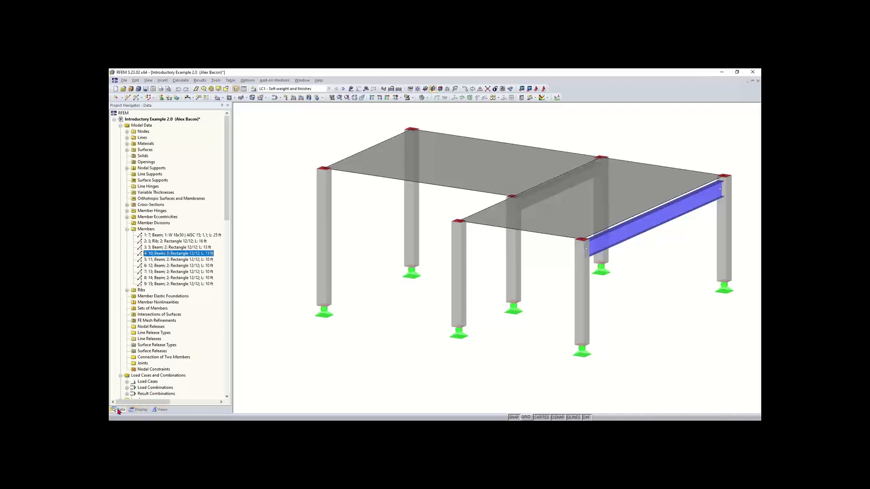
left_click(140, 410)
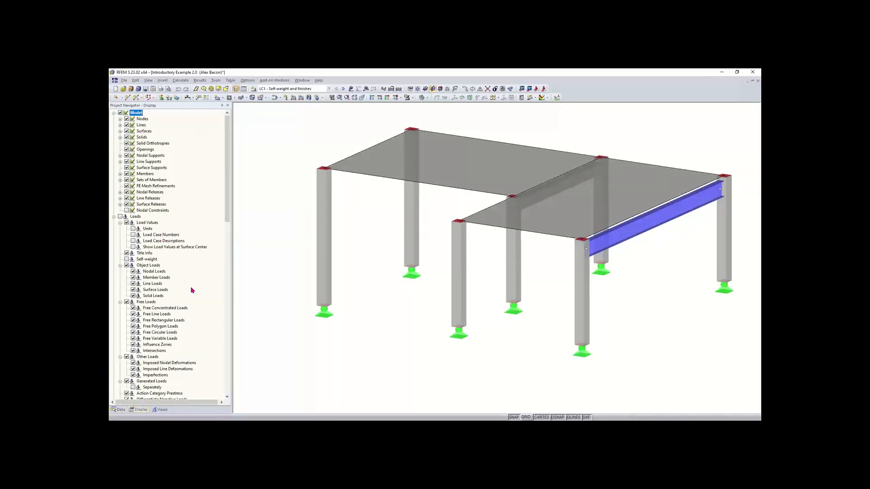
left_click(114, 217)
left_click(114, 113)
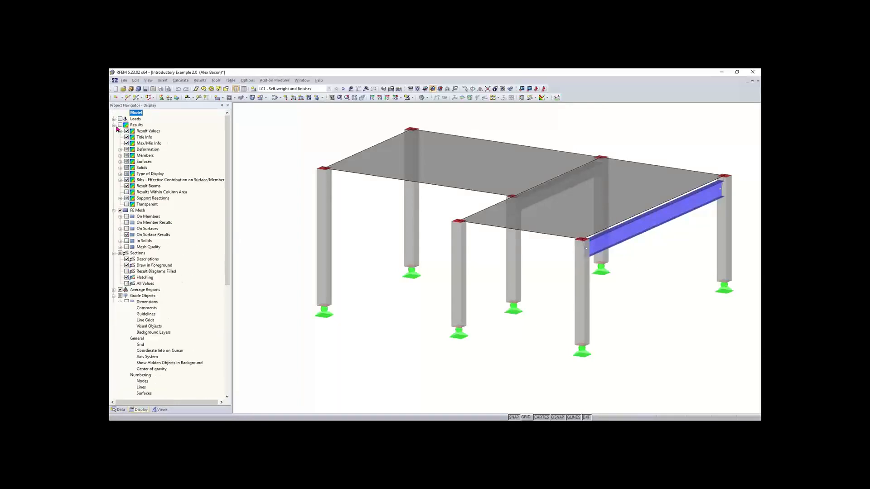
left_click(114, 125)
left_click(114, 131)
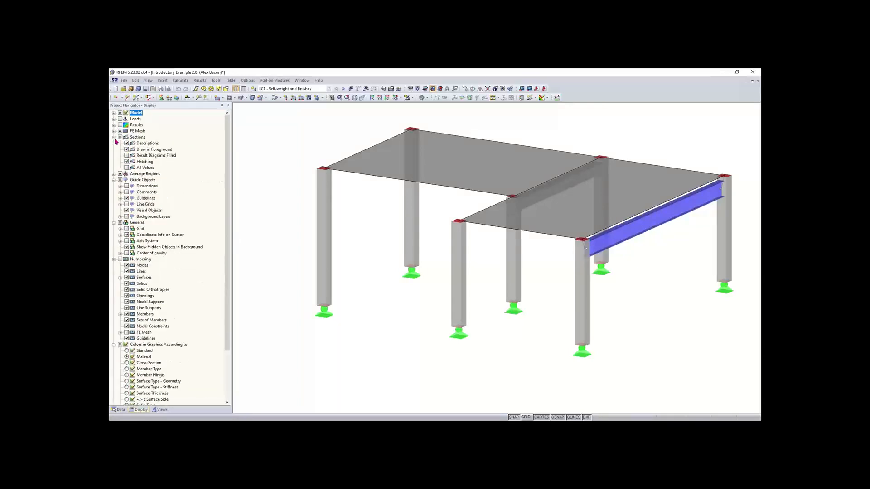
left_click(114, 137)
left_click(113, 149)
left_click(114, 156)
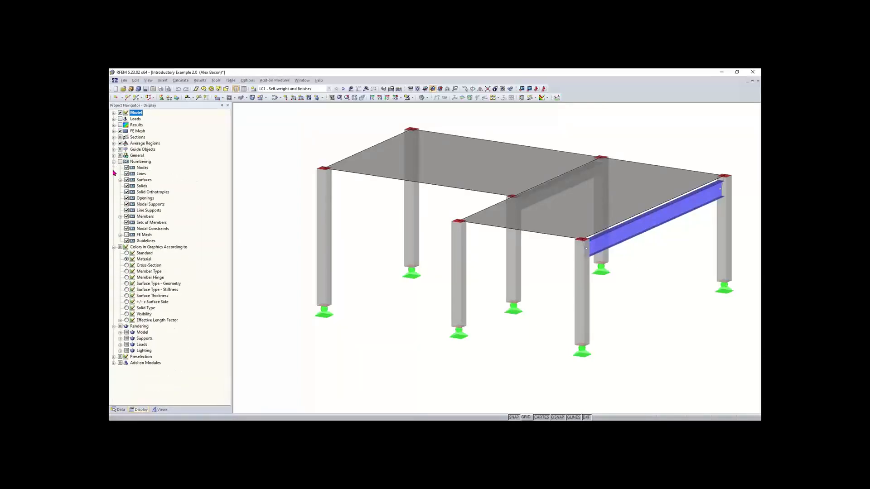
left_click(114, 161)
left_click(114, 168)
left_click(114, 174)
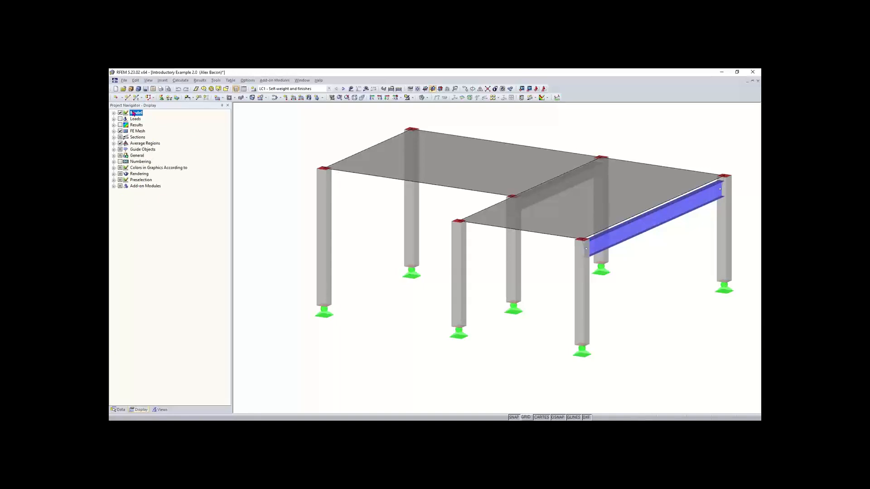
Hide the surfaces through the Model display settings, show them again, and collapse the Model category.
left_click(113, 113)
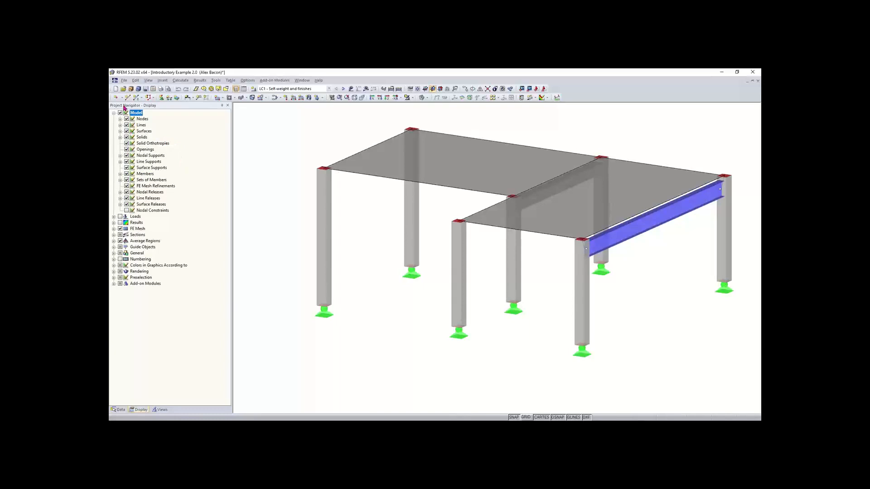
left_click(127, 131)
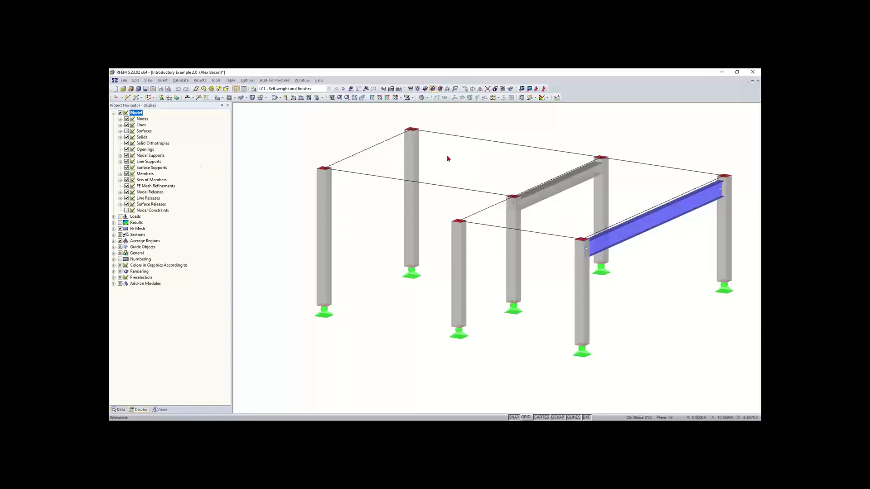
left_click(127, 132)
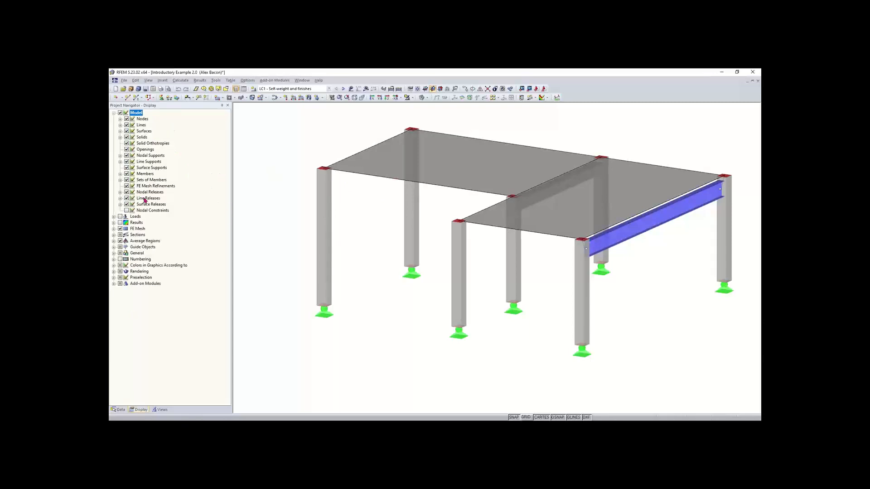
left_click(114, 113)
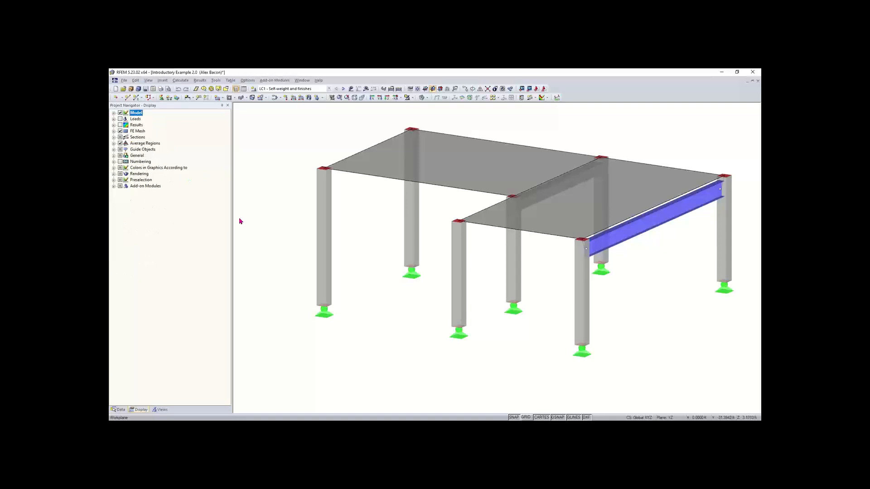
Activate the visibilities in the Views navigator and list the members by cross-section, with only the W 18x50 beam in focus.
left_click(162, 411)
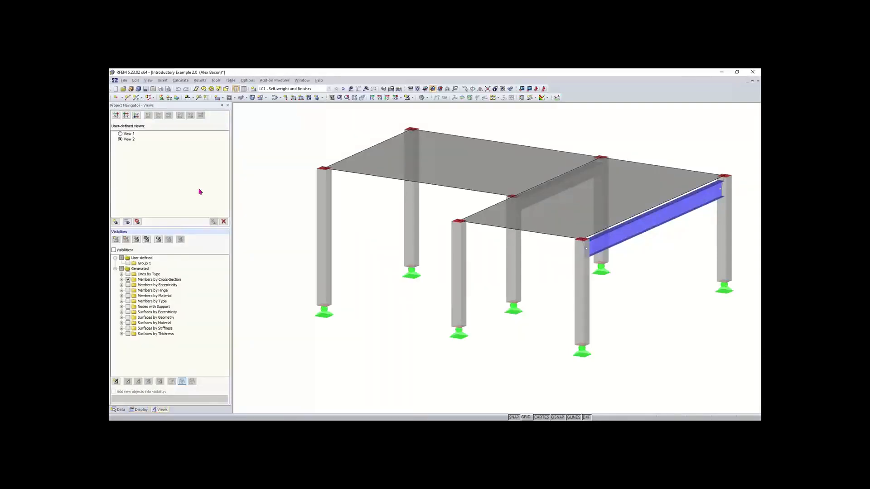
left_click(114, 250)
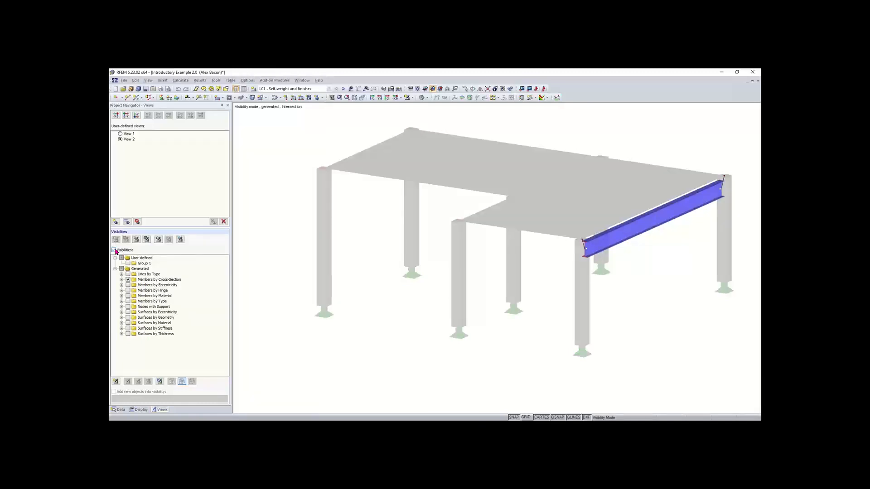
left_click(128, 279)
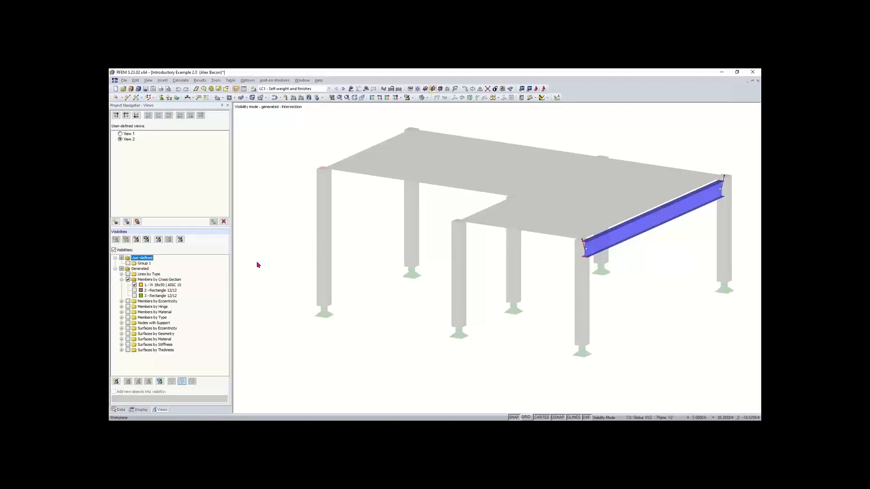
scroll(410, 270, "down", 1)
middle_click_drag(408, 268, 380, 269)
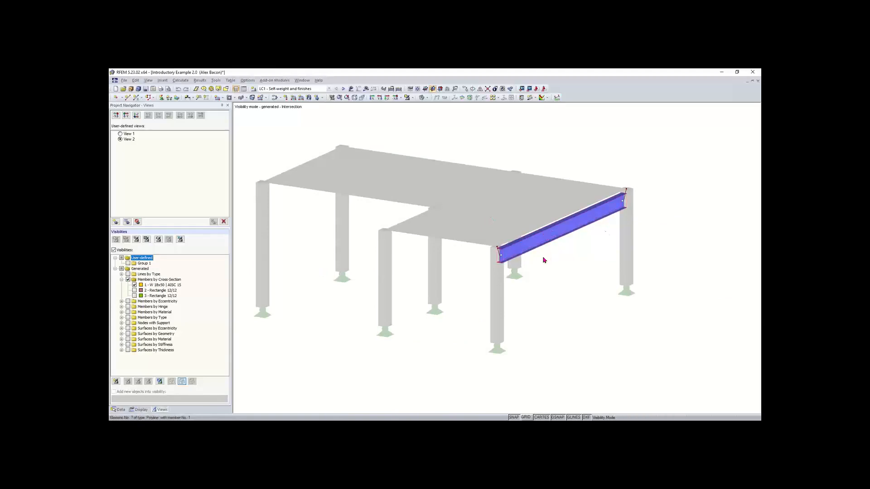
Switch the visibility to the members with cross-section 2 - Rectangle 12/12, and return it to 1 - W 18x50.
left_click(134, 291)
left_click(134, 285)
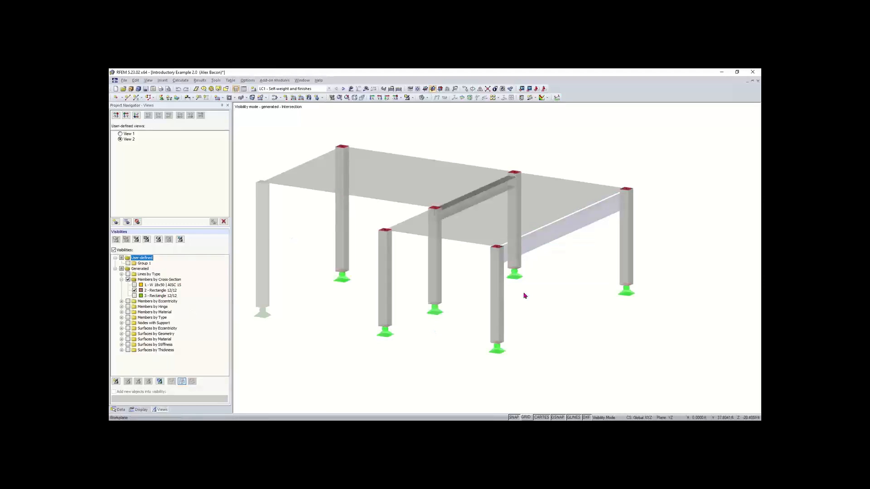
scroll(500, 311, "down", 1)
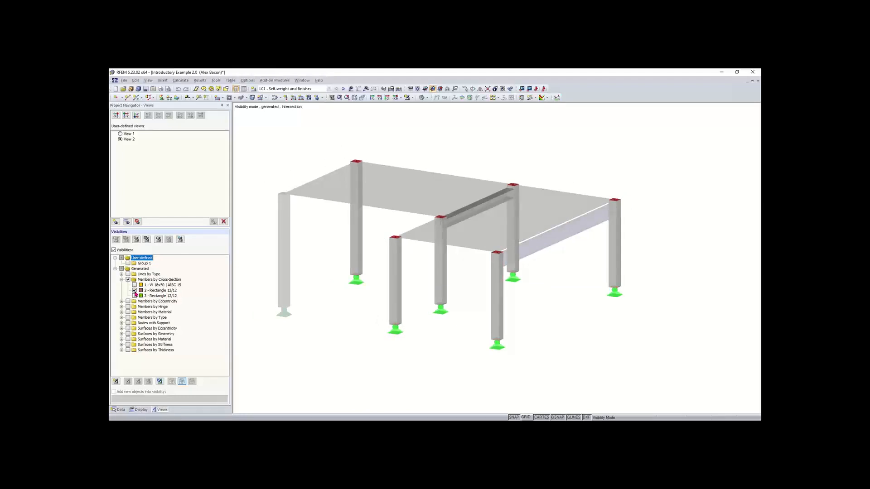
left_click(134, 291)
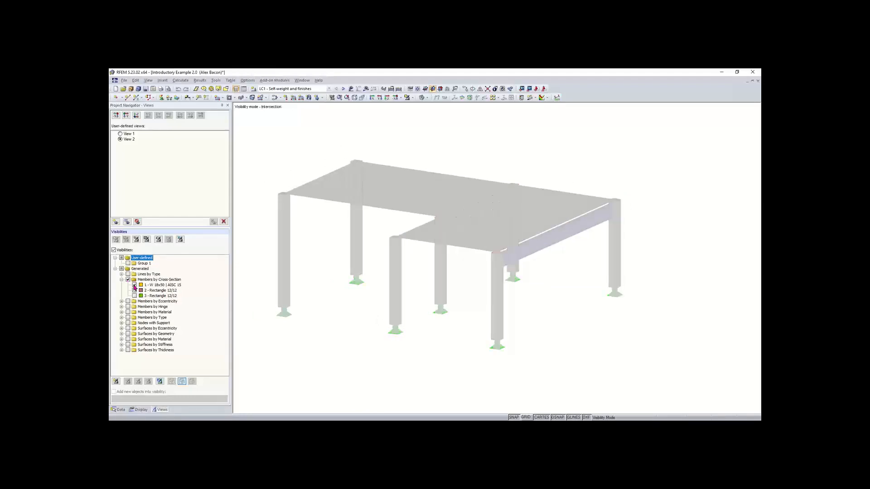
left_click(134, 286)
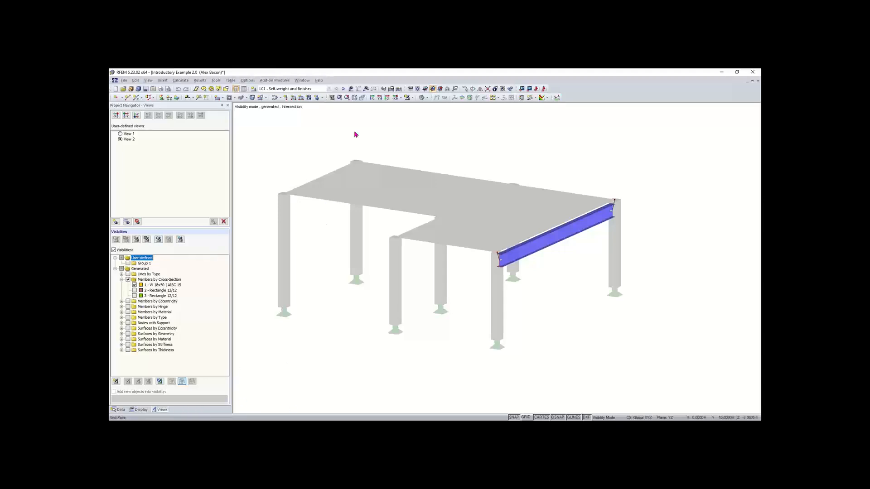
Display the LC1 results as global deformations u, and turn off the visibilities to include the whole model.
left_click(422, 256)
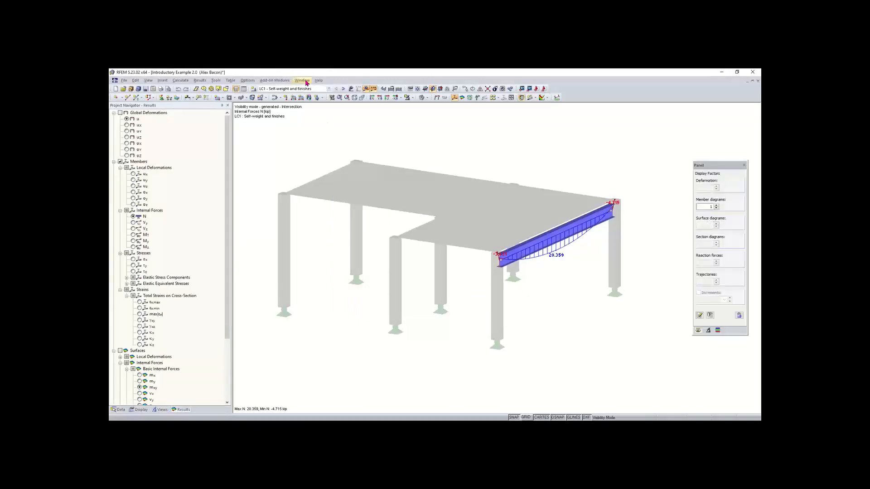
left_click(121, 112)
left_click(159, 410)
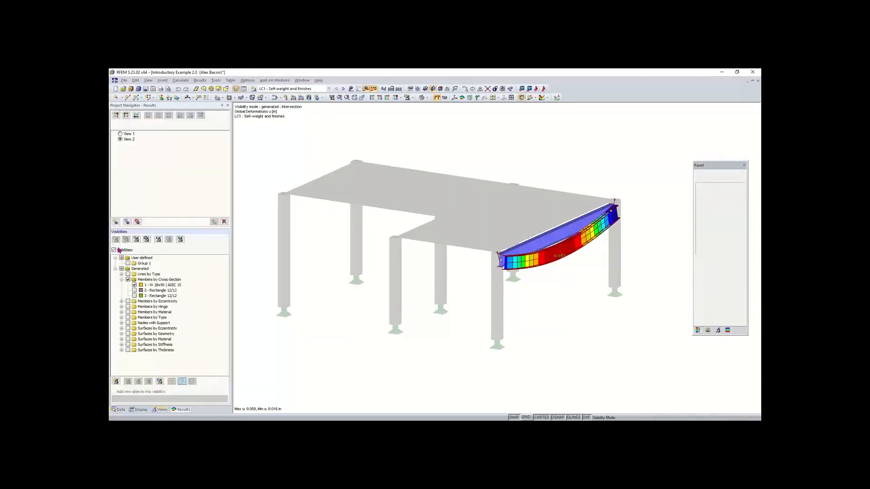
left_click(113, 250)
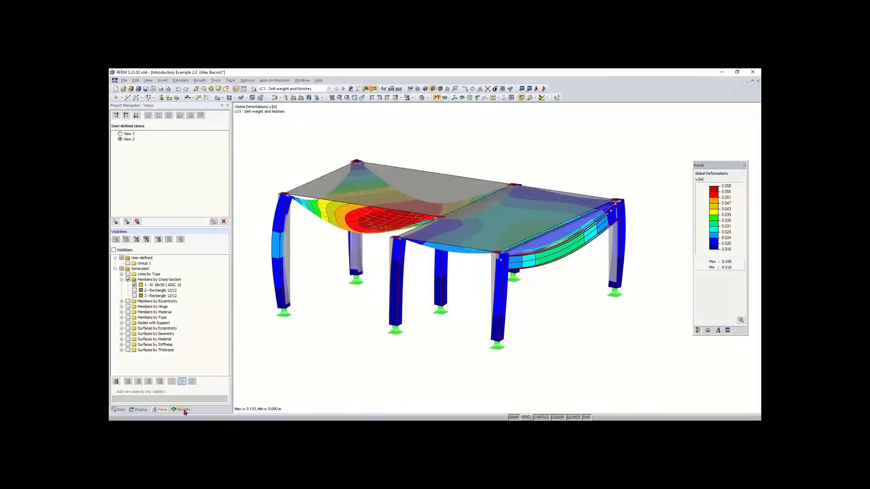
Return to the results navigator and collapse its Surfaces and Members categories, leaving Global Deformations expanded.
left_click(182, 410)
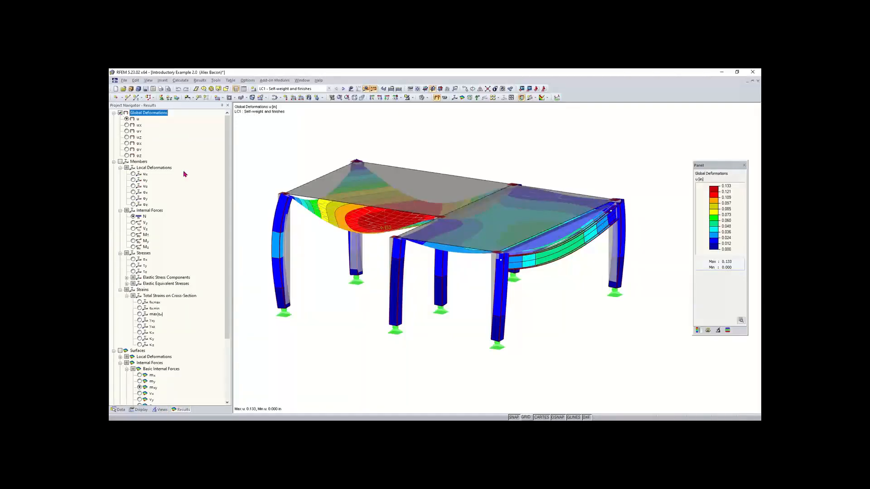
left_click(114, 351)
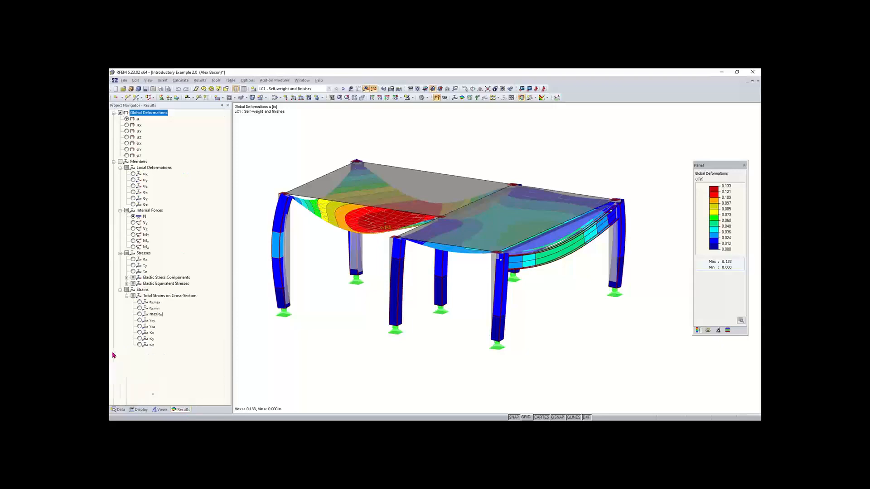
left_click(113, 162)
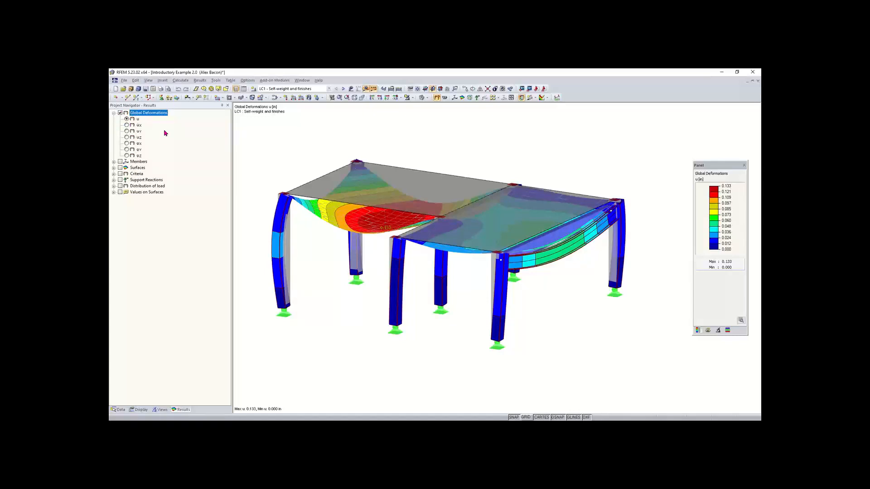
mouse_move(590, 332)
middle_mouse_down("ctrl")
mouse_move(555, 322)
mouse_move(604, 331)
middle_mouse_up("ctrl")
right_click(603, 331)
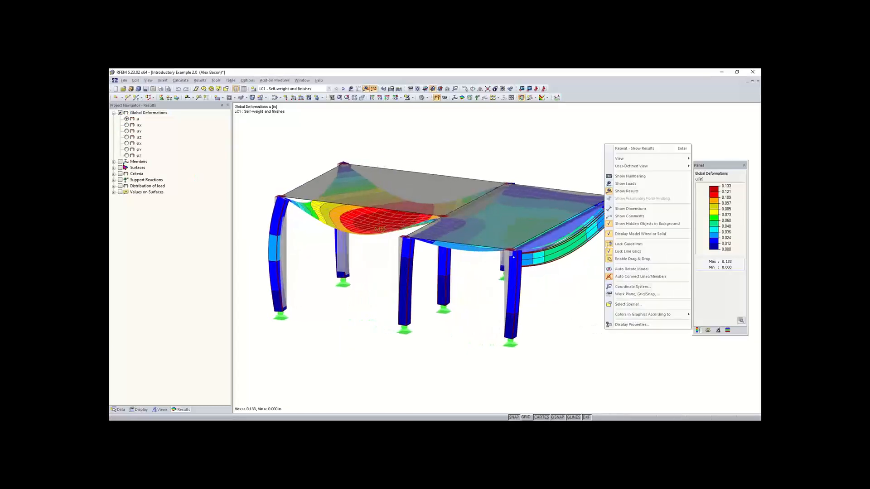
Display the member internal forces N together with the surface basic internal forces mxy, and collapse the Members and Global Deformations categories.
left_click(120, 162)
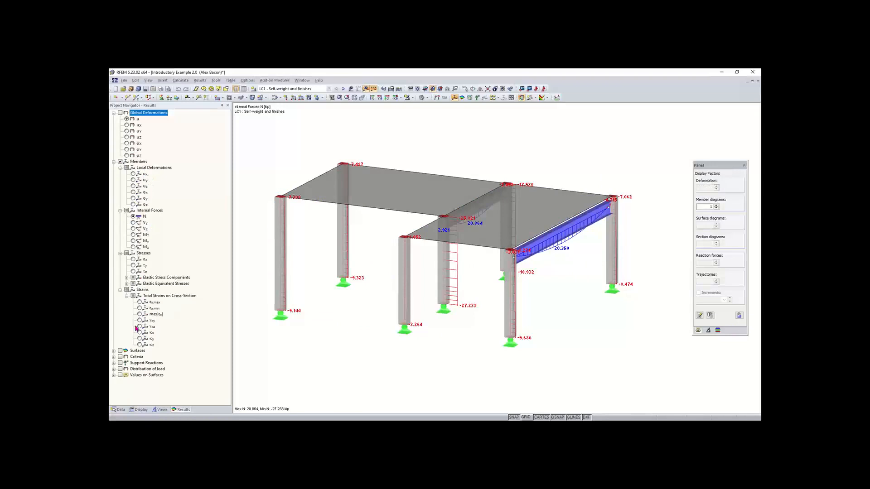
left_click(113, 351)
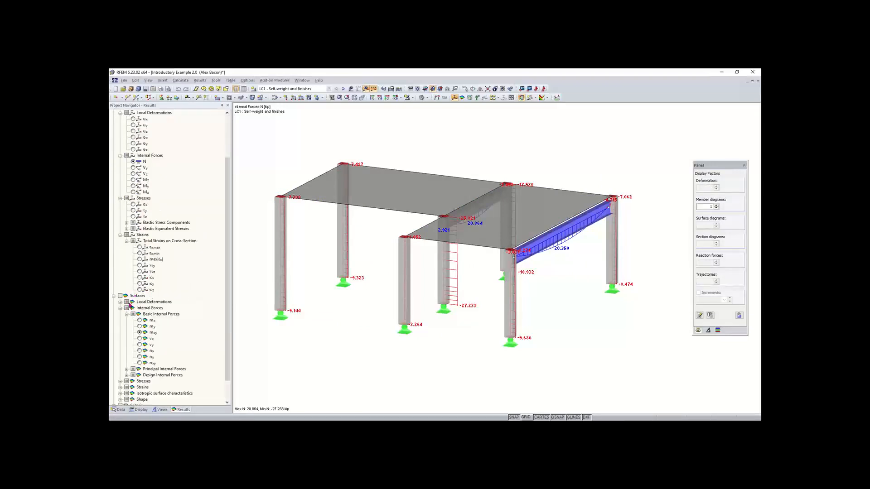
left_click(120, 296)
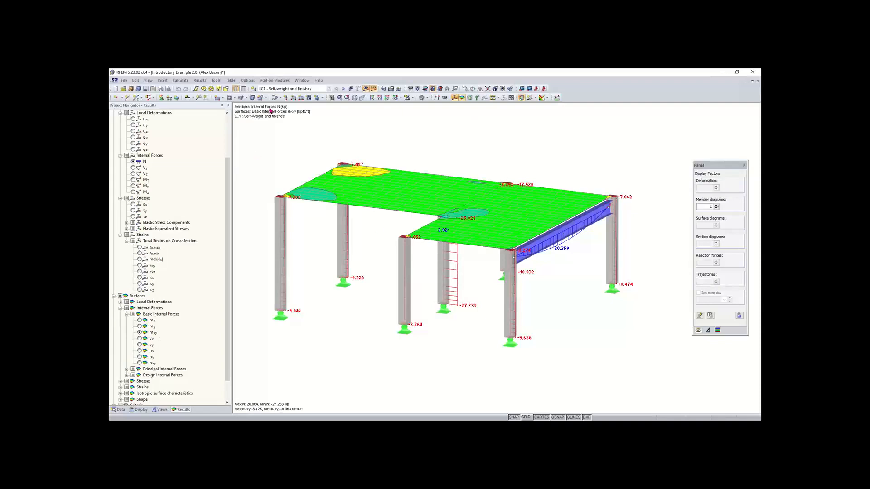
scroll(224, 207, "up", 3)
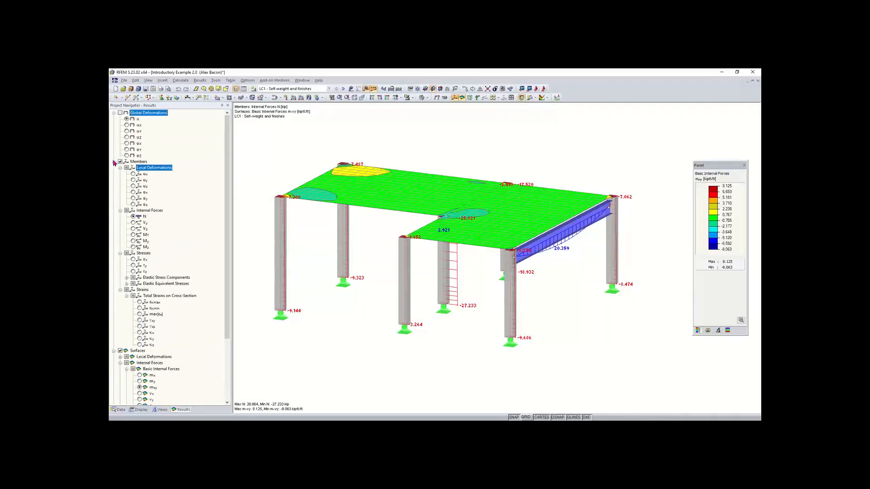
left_click(114, 162)
left_click(115, 113)
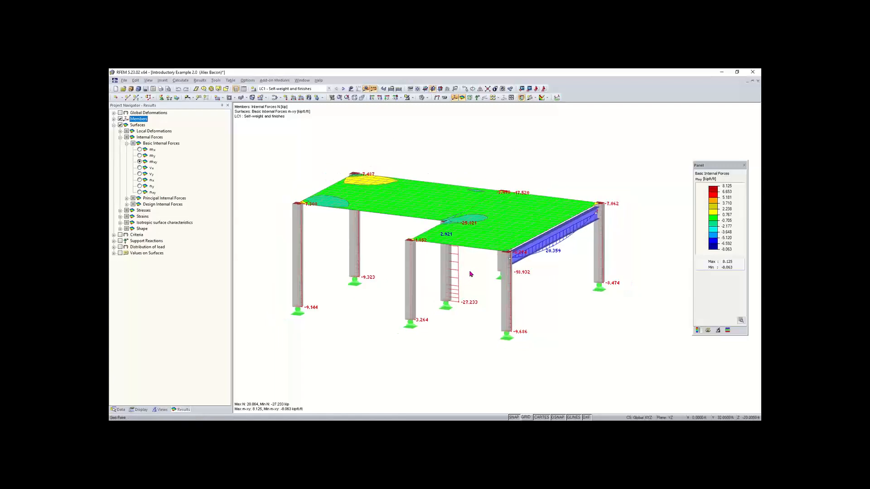
Examine the axial force diagrams on the members and the mxy distribution on the slab by zooming and panning the model.
middle_click_drag(472, 277, 493, 272)
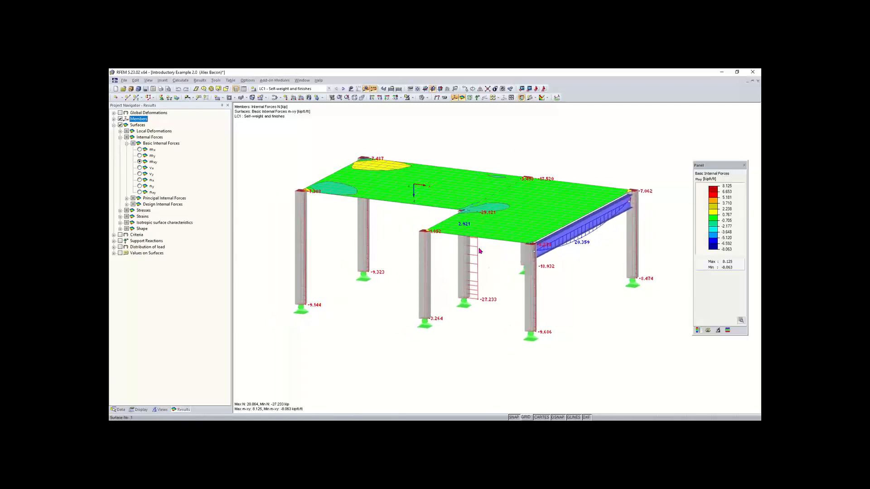
scroll(380, 195, "down", 1)
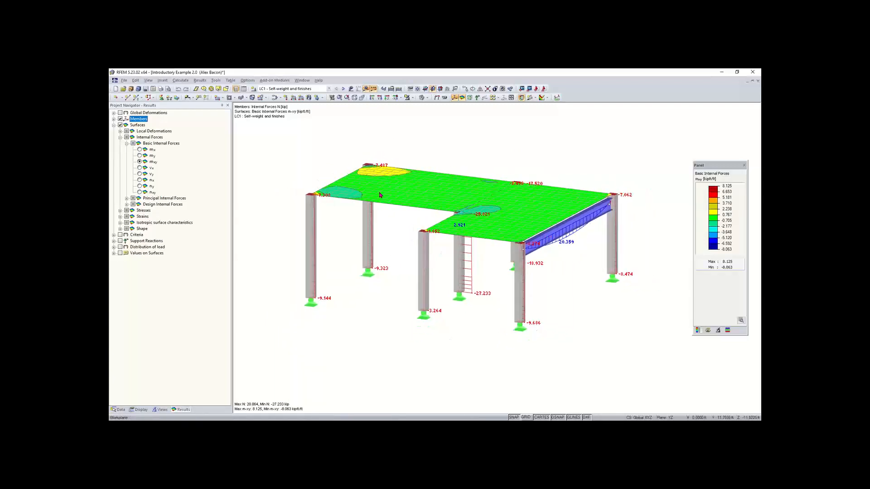
scroll(404, 234, "down", 2)
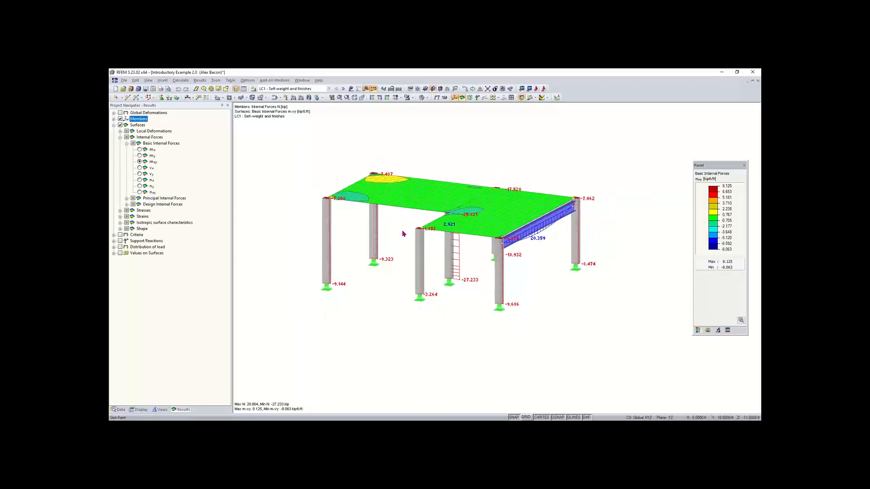
scroll(403, 234, "up", 3)
scroll(408, 237, "down", 2)
scroll(410, 239, "up", 2)
scroll(410, 239, "down", 2)
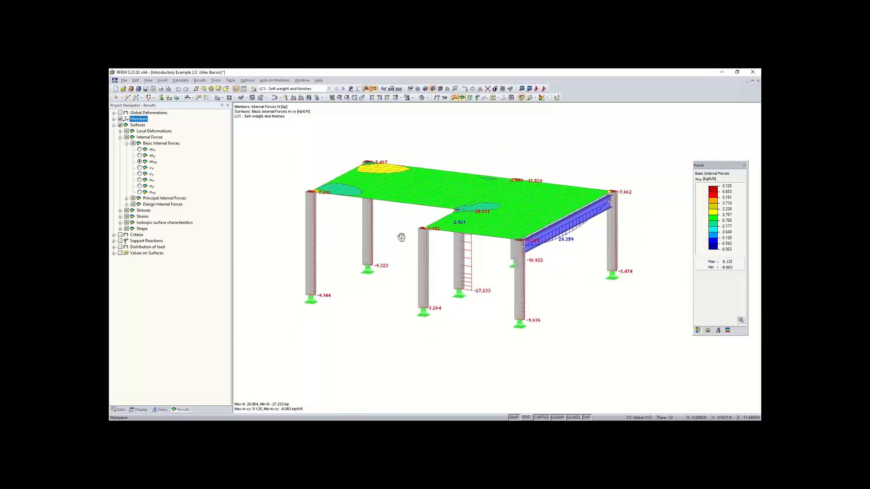
mouse_move(401, 237)
middle_mouse_down()
mouse_move(425, 235)
mouse_move(405, 216)
mouse_move(446, 254)
mouse_move(403, 204)
mouse_move(403, 260)
mouse_move(429, 205)
mouse_move(409, 227)
middle_mouse_up()
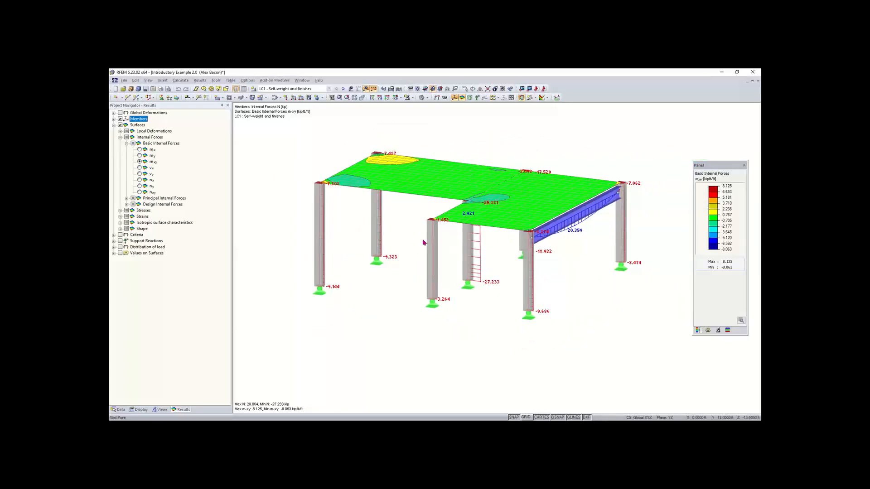
Orbit the slab-and-column model and shift the view in small increments sideways, downwards and back upwards to practise panning.
middle_click_drag(415, 239, 444, 189, "ctrl")
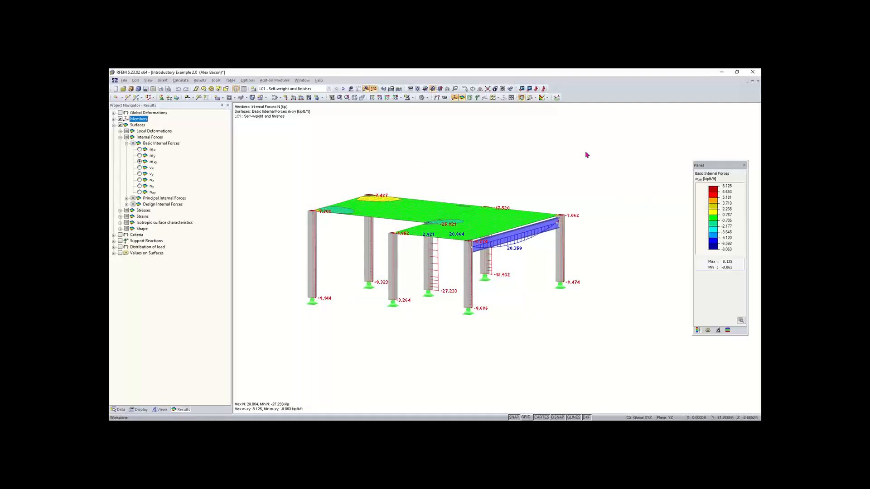
key("Up")
left_click(541, 163)
key("Left")
key("Left")
key("Right")
key("Right")
key("Right")
key("Down")
key("Down")
key("Down")
key("Down")
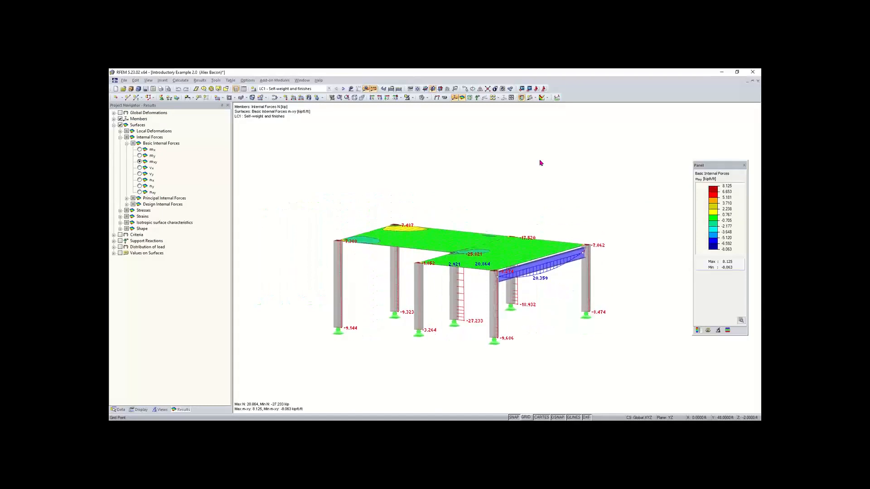
key("Up")
key("Up")
Rotate the model view in small increments about its vertical and horizontal axes to look at the slab from a steeper angle.
key("ctrl+Right")
key("ctrl+Right")
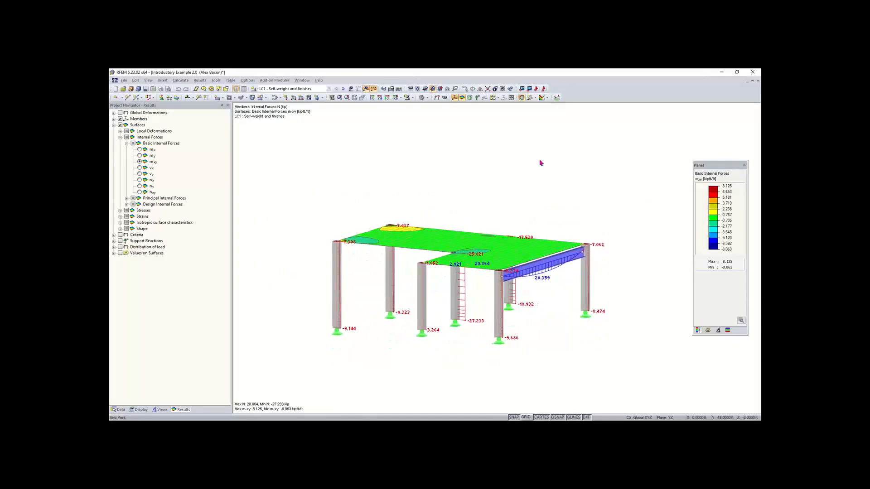
key("ctrl+Down")
key("ctrl+Down")
key("ctrl+Down")
key("ctrl+Down")
key("ctrl+Down")
key("ctrl+Down")
key("ctrl+Down")
key("ctrl+Up")
key("ctrl+Up")
key("ctrl+Up")
key("ctrl+Up")
key("ctrl+Up")
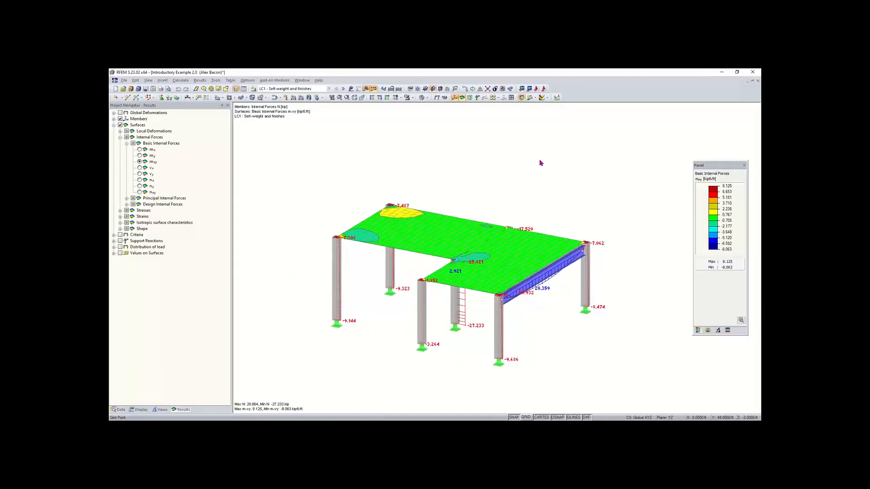
Zoom the model out and in stepwise, and reposition it to show the whole slab with all columns and supports.
key("shift+Down")
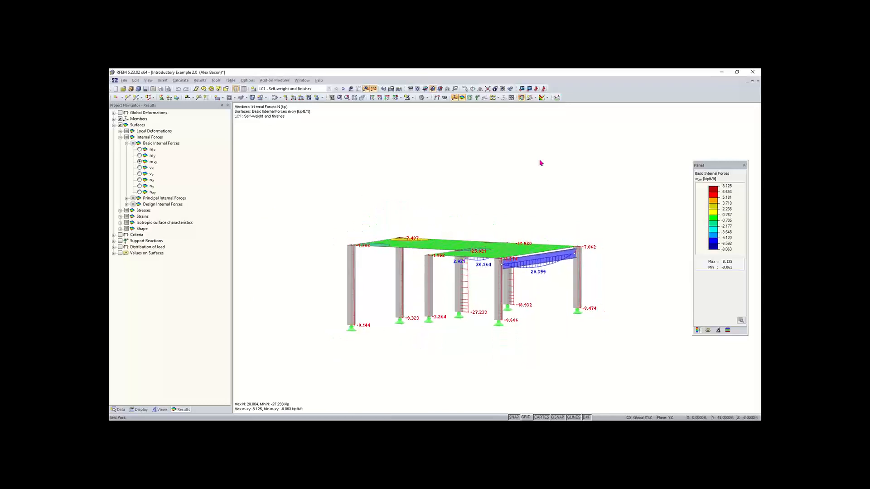
key("shift+Up")
key("shift+Up")
key("shift+Up")
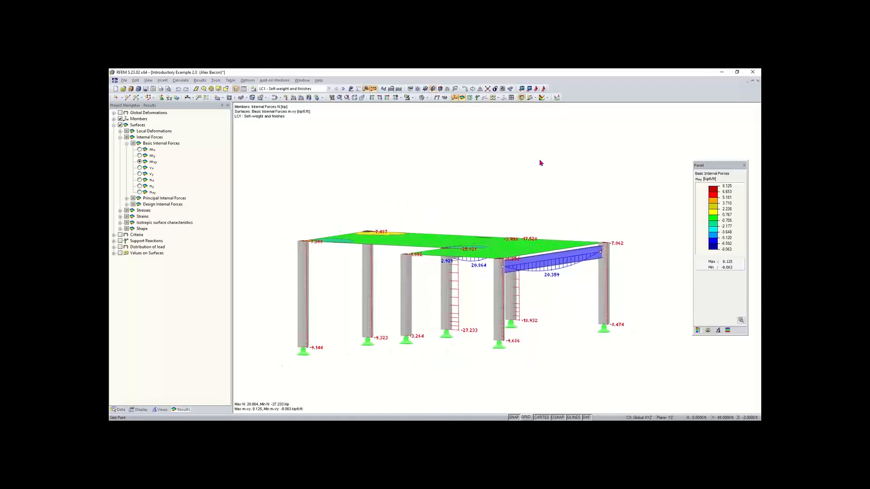
key("shift+Up")
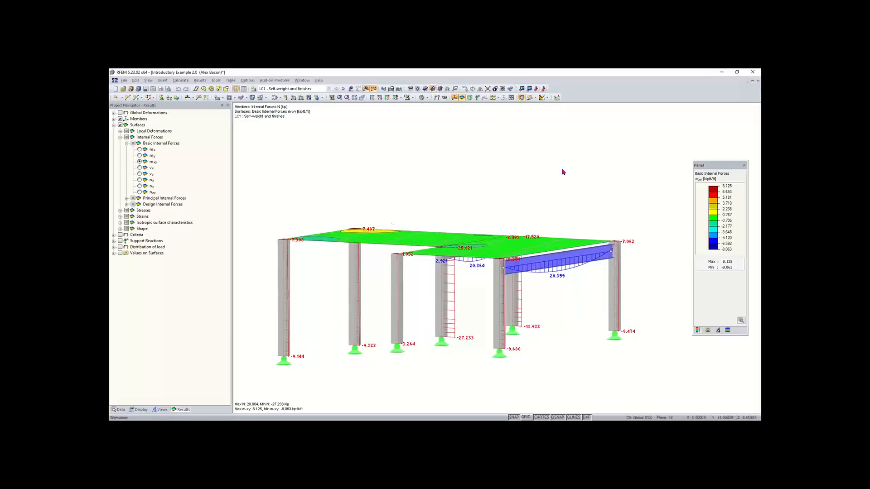
scroll(464, 220, "down", 1)
middle_click_drag(463, 220, 442, 198)
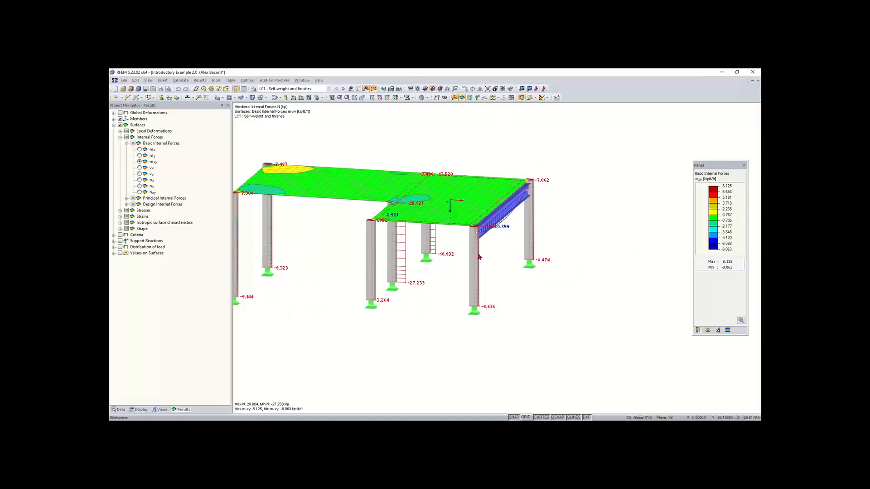
middle_click_drag(327, 304, 366, 319)
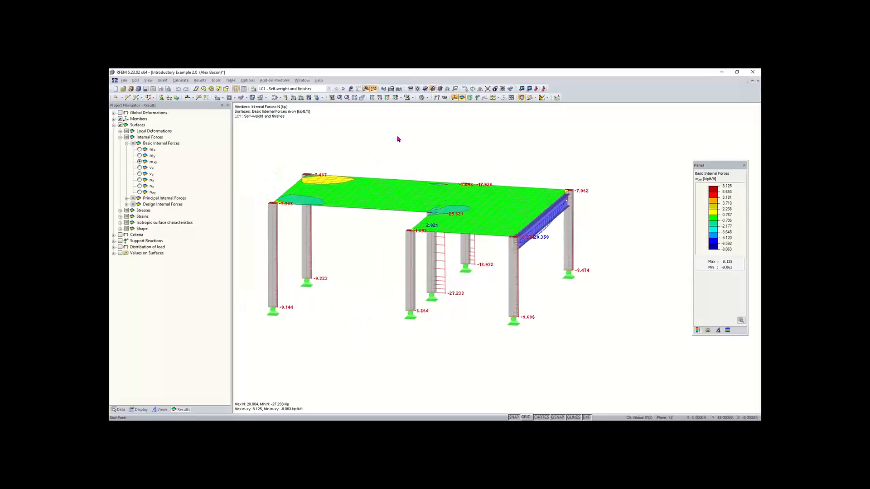
Try a crossing window over the slab's beam end and an enclosing window around the front column supports, clearing each selection.
left_click_drag(598, 137, 587, 160)
left_click_drag(613, 147, 426, 278)
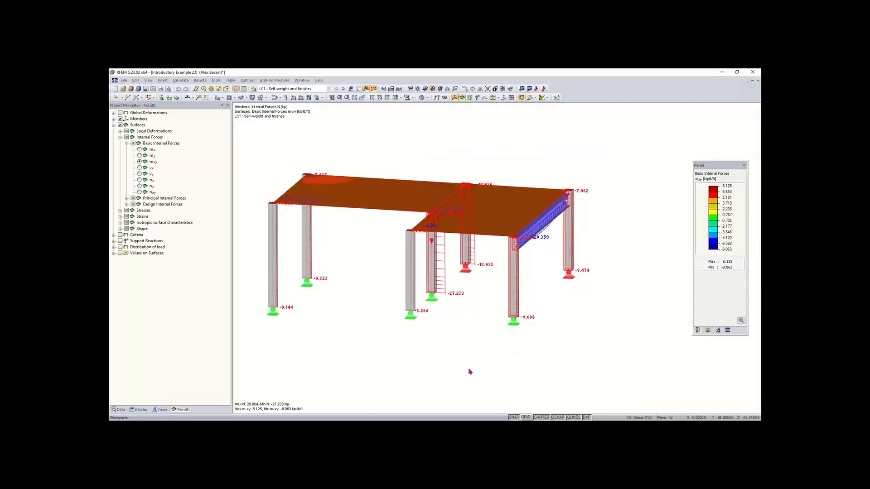
left_click(341, 390)
left_click_drag(331, 386, 540, 287)
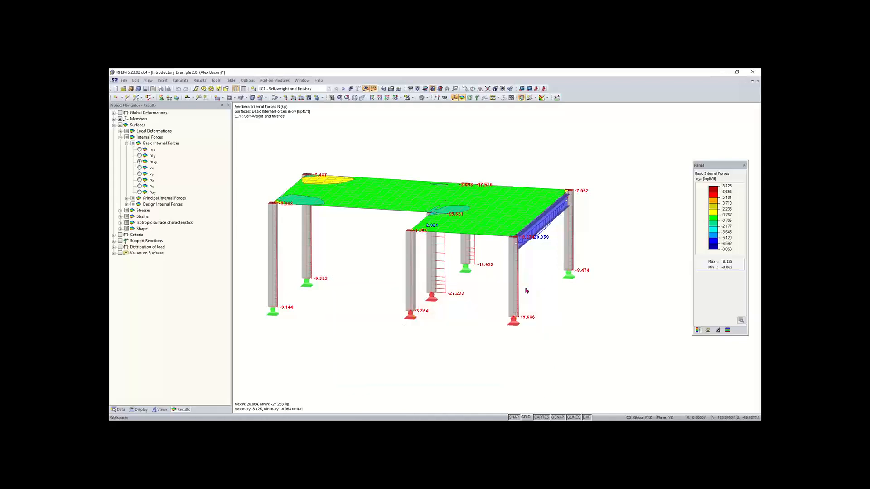
left_click_drag(575, 311, 560, 325)
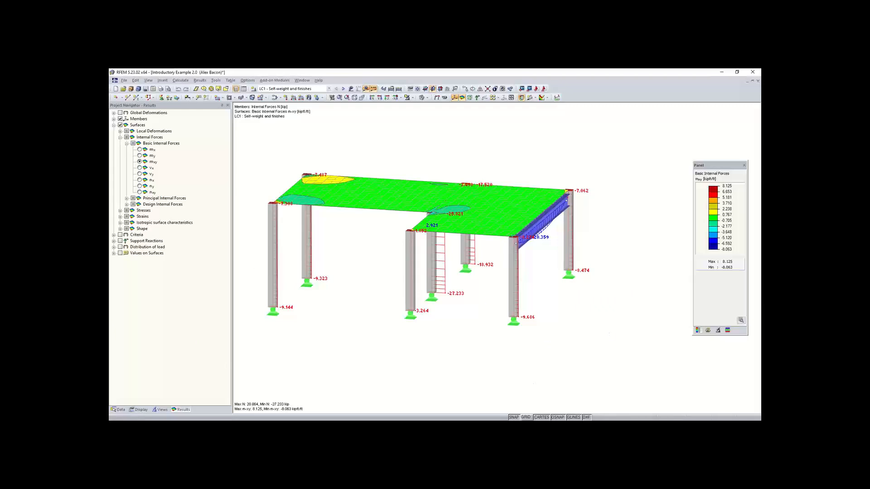
Switch to the PowerPoint slide show and go back from the Continuous Plate slide to the question "What is RFEM?".
mouse_move(516, 419)
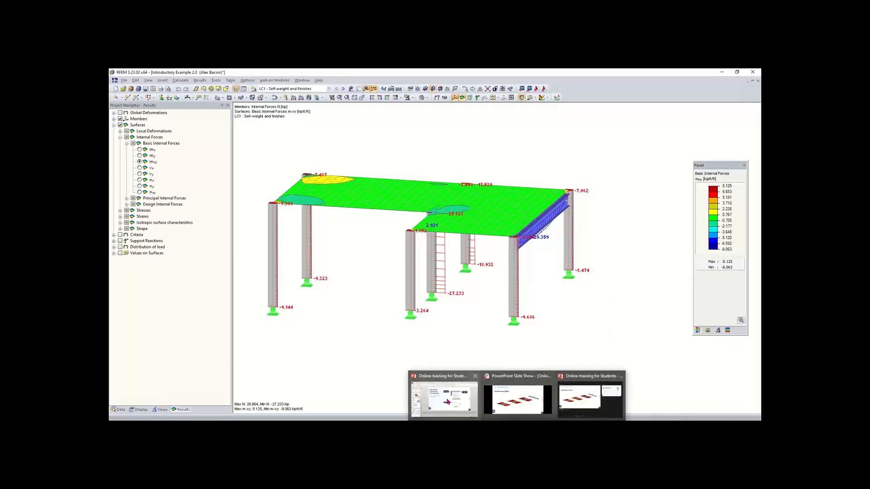
left_click(523, 400)
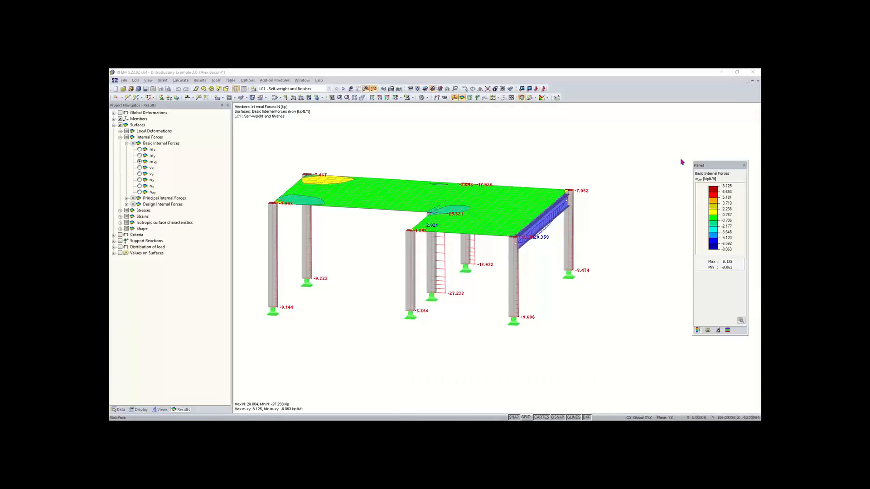
key("alt+Tab")
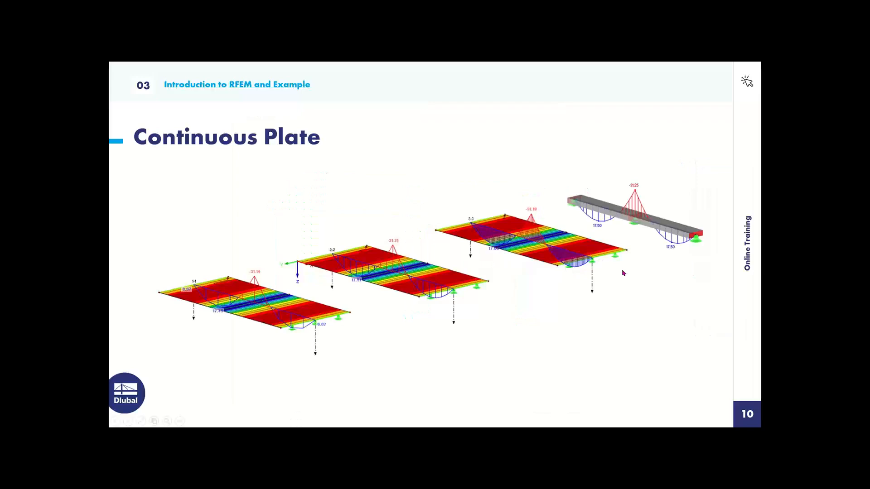
right_click(588, 253)
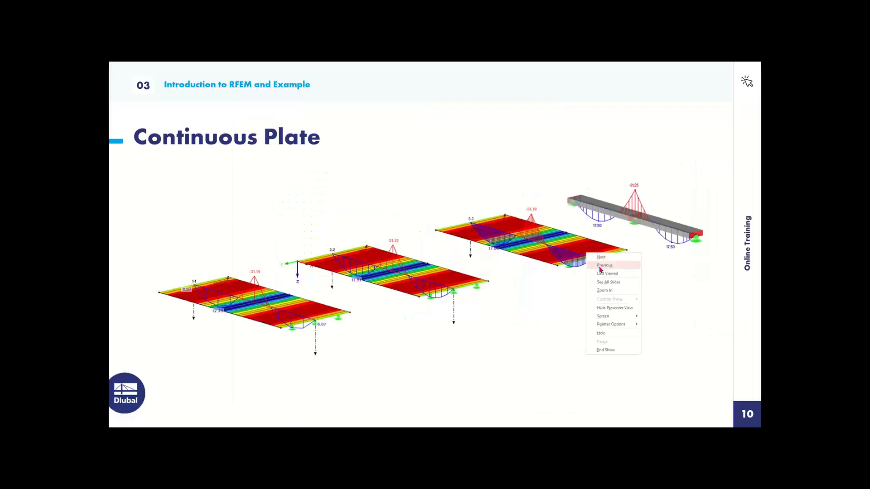
left_click(600, 270)
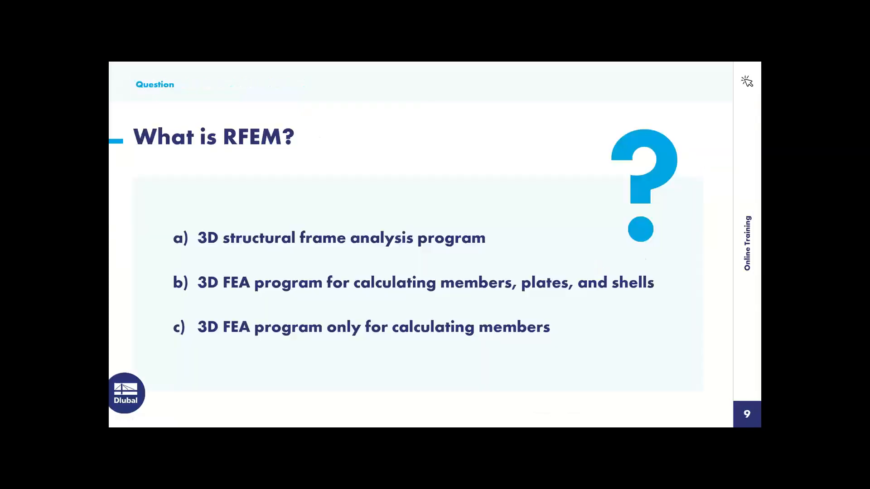
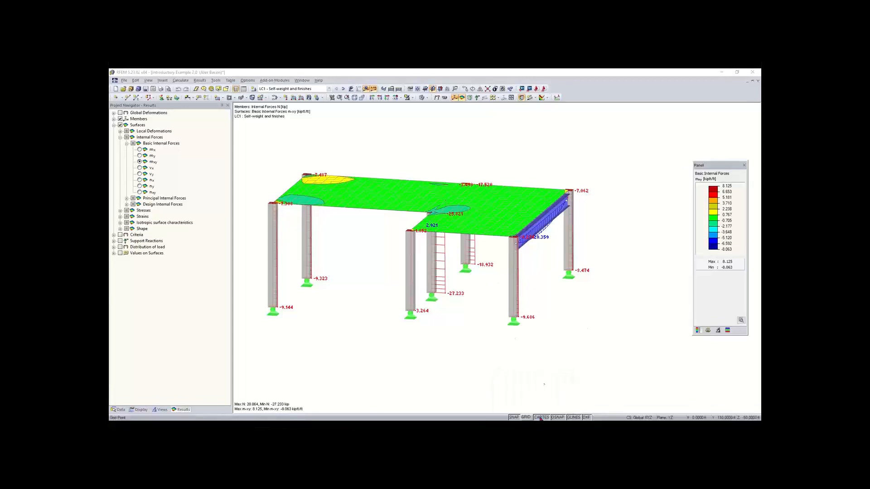
Show the model data in the RFEM navigator and start a new model named "Continous plate - Training" in the Tests project.
left_click(119, 409)
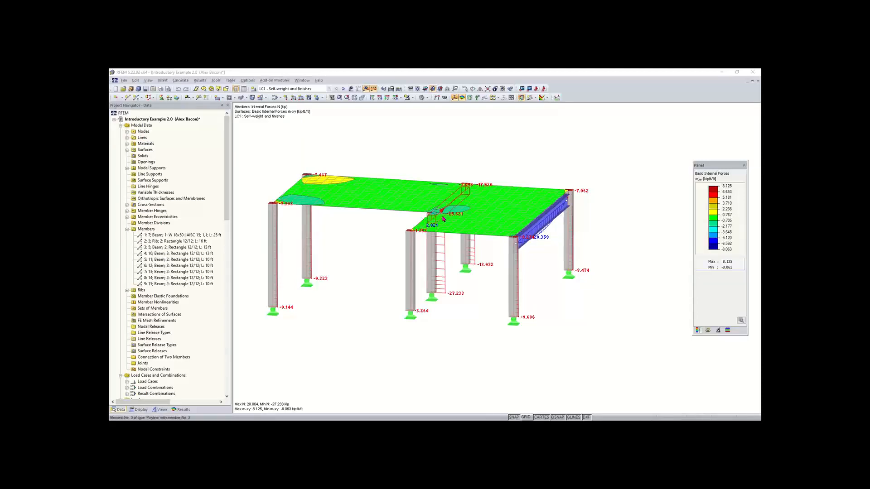
left_click(125, 82)
left_click(124, 82)
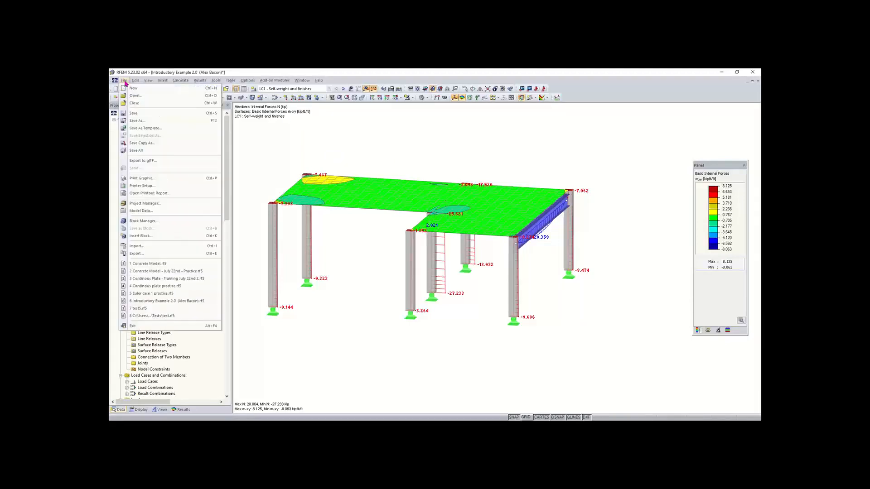
left_click(125, 81)
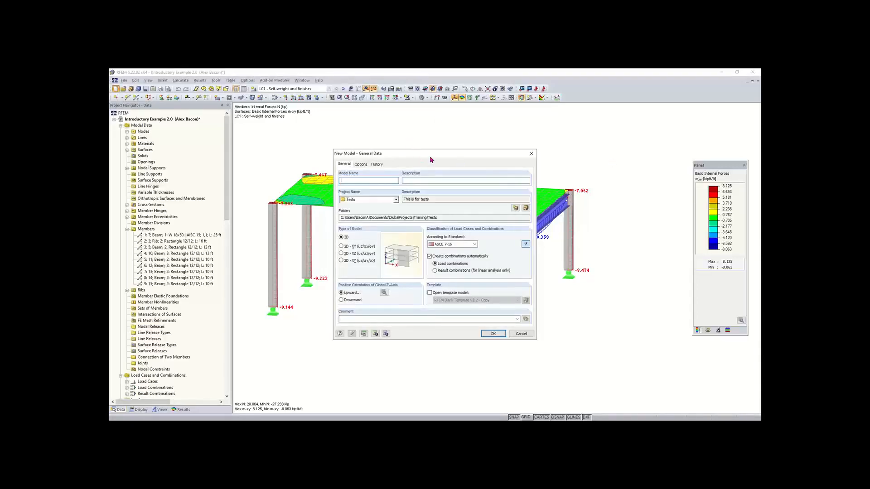
left_click_drag(432, 160, 388, 164)
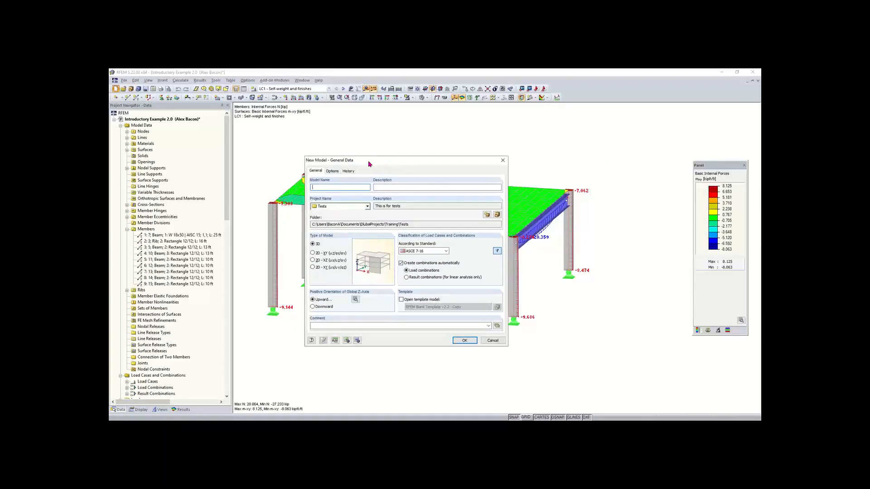
mouse_move(366, 161)
left_mouse_down()
mouse_move(392, 164)
mouse_move(425, 149)
mouse_move(343, 158)
mouse_move(354, 164)
left_mouse_up()
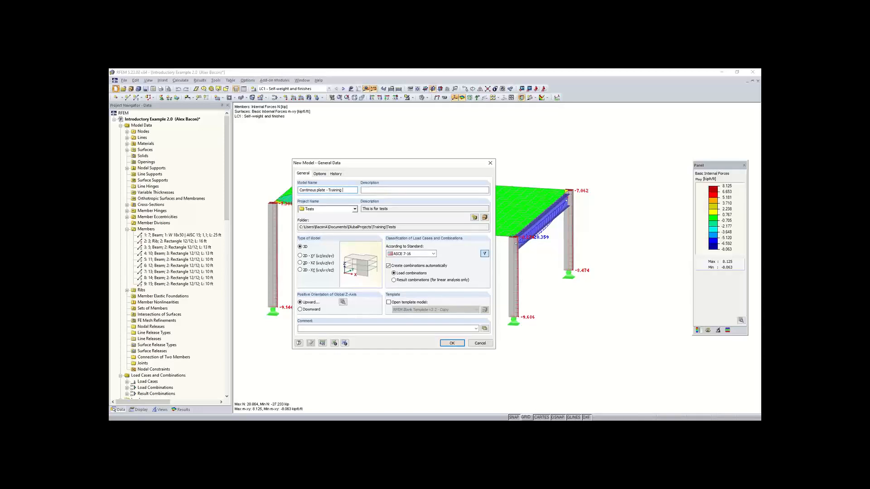
left_click(424, 193)
Examine the standards available for classifying load cases and combinations, keeping ASCE 7-16 for the new model.
left_click(425, 256)
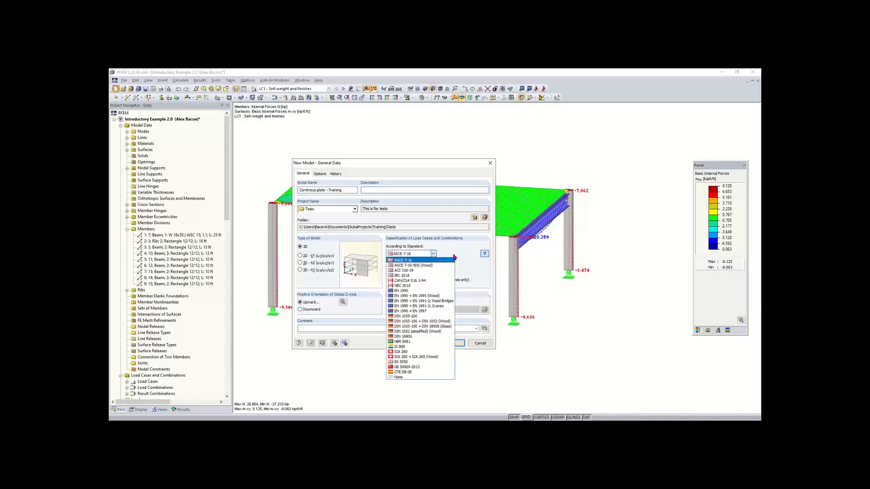
left_click(454, 258)
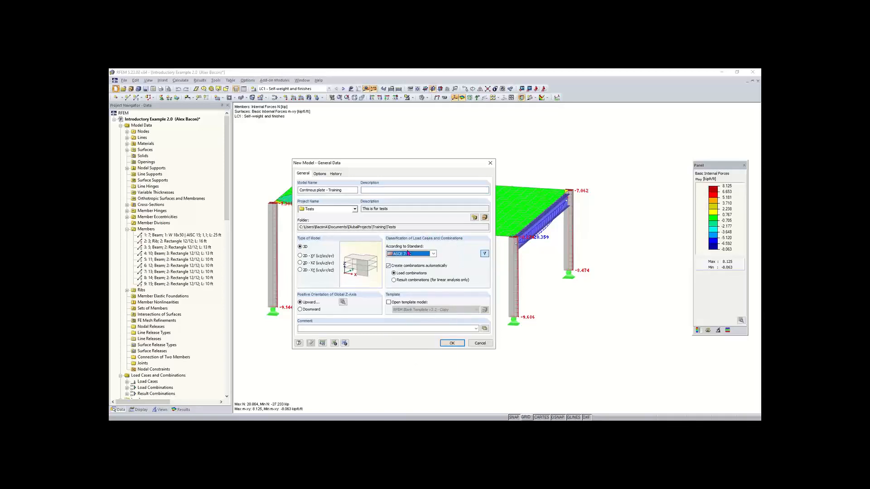
left_click(435, 254)
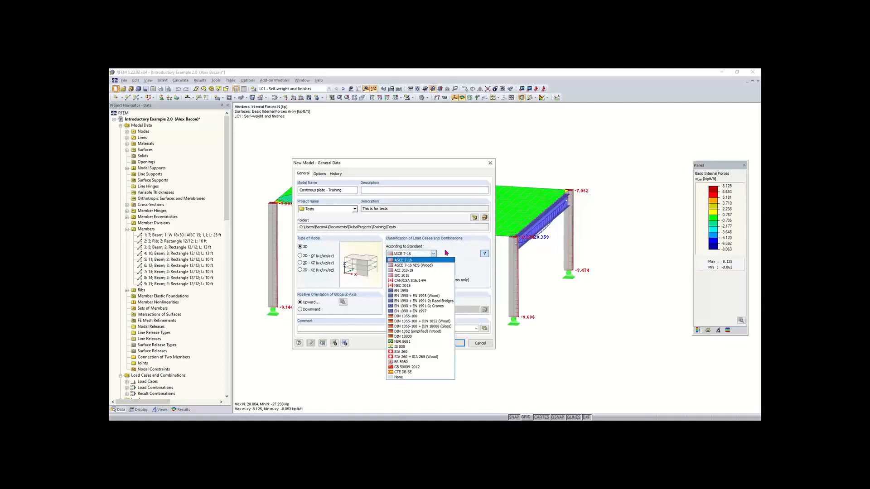
left_click(446, 253)
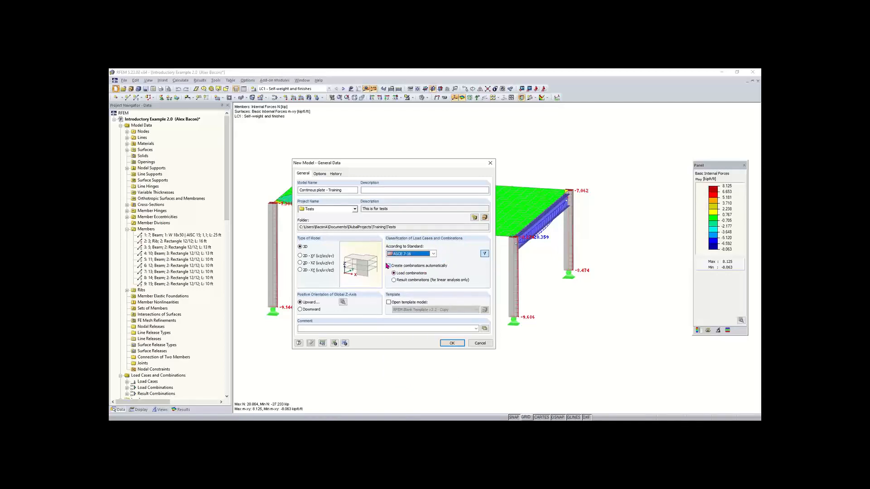
left_click(420, 254)
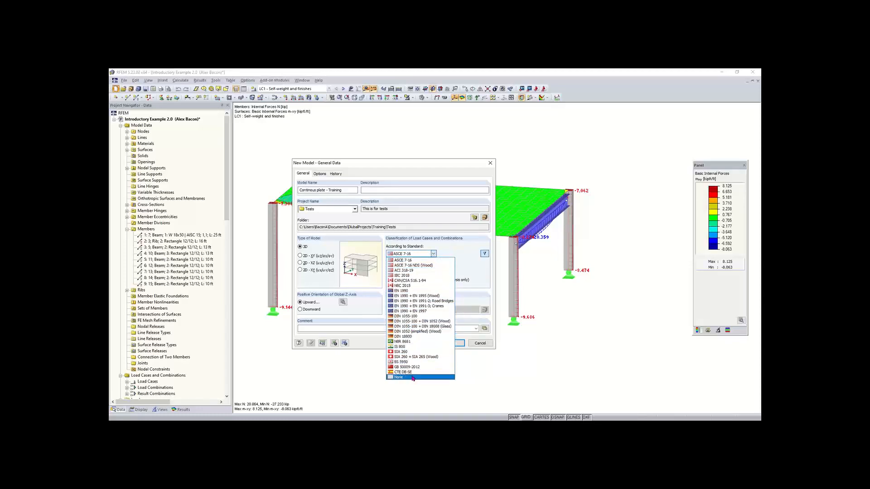
left_click(463, 257)
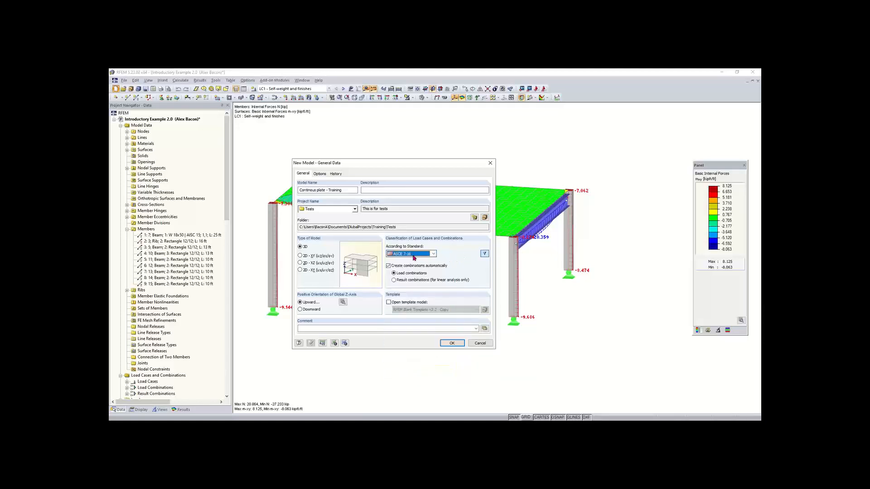
left_click(419, 254)
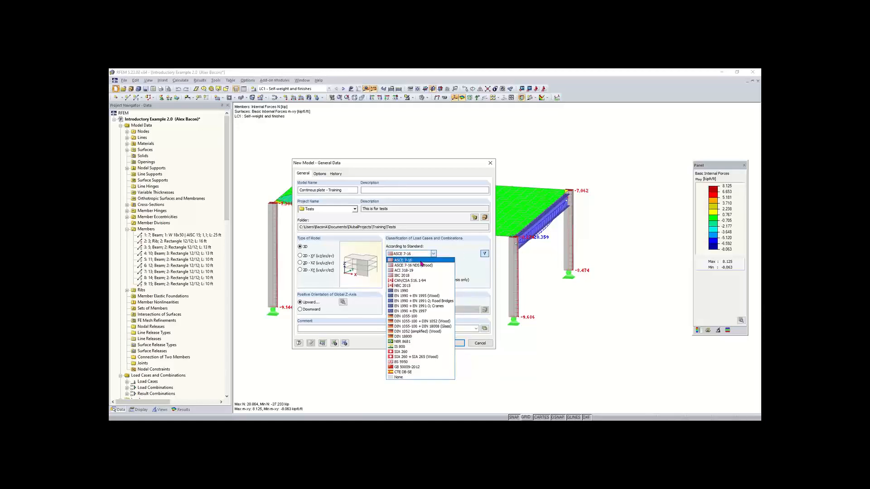
left_click(456, 254)
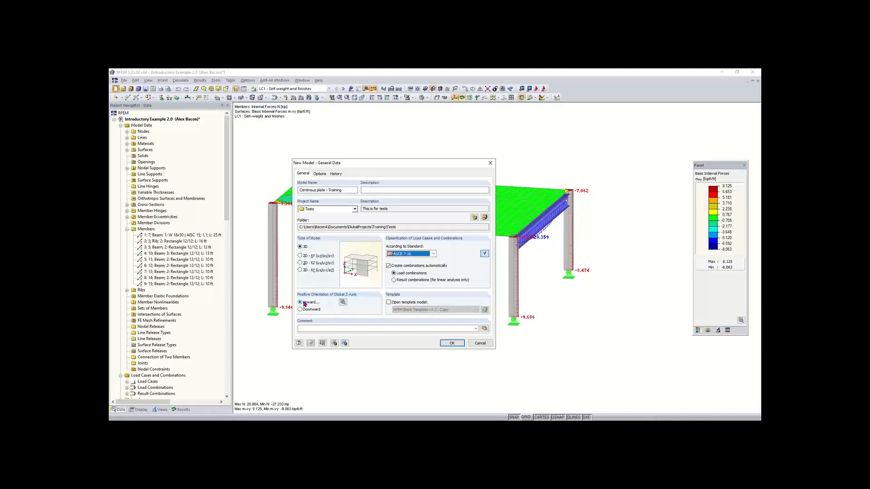
Keep the local z-axis orientation Downward, and load the Metric unit profile for the new model as the default profile.
left_click(342, 303)
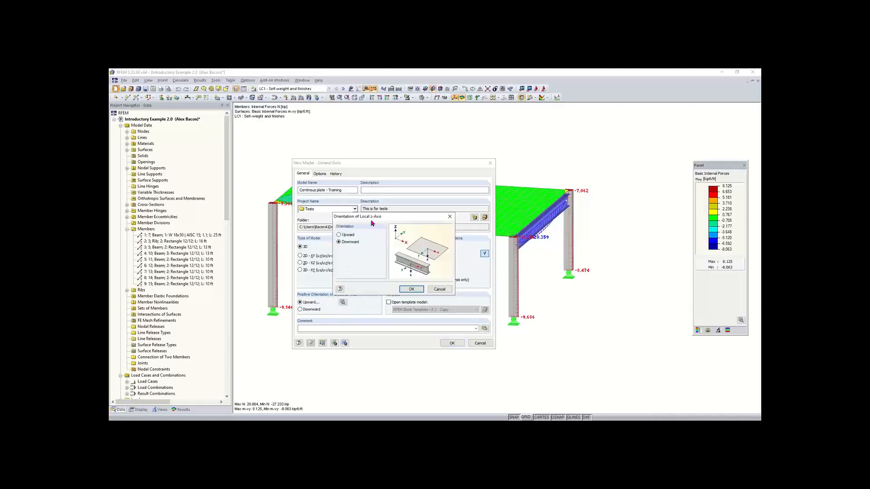
left_click(411, 289)
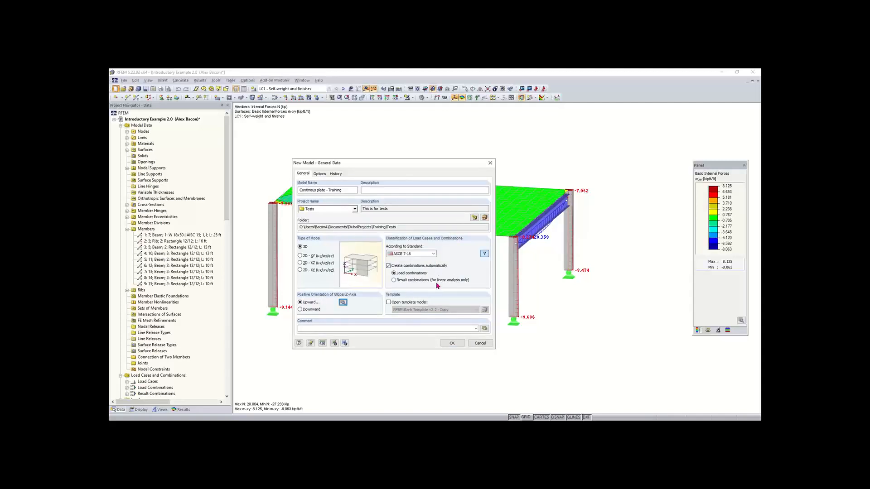
left_click(323, 344)
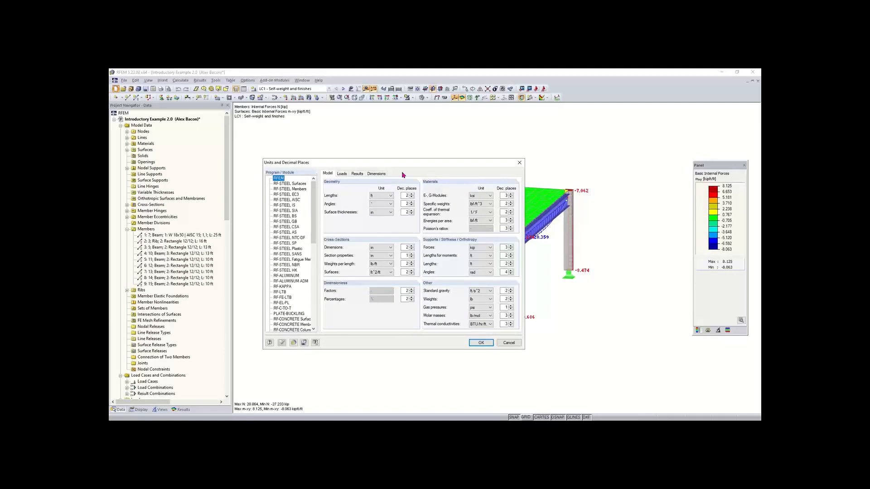
left_click_drag(400, 164, 402, 162)
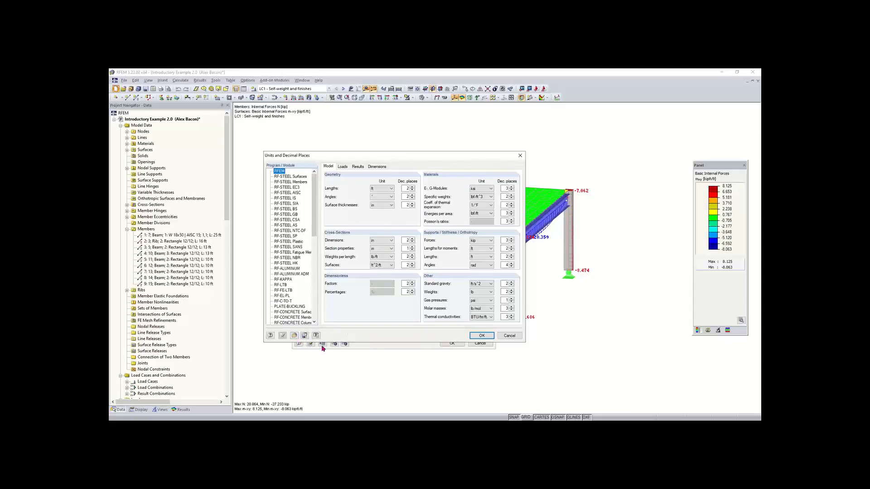
left_click(294, 336)
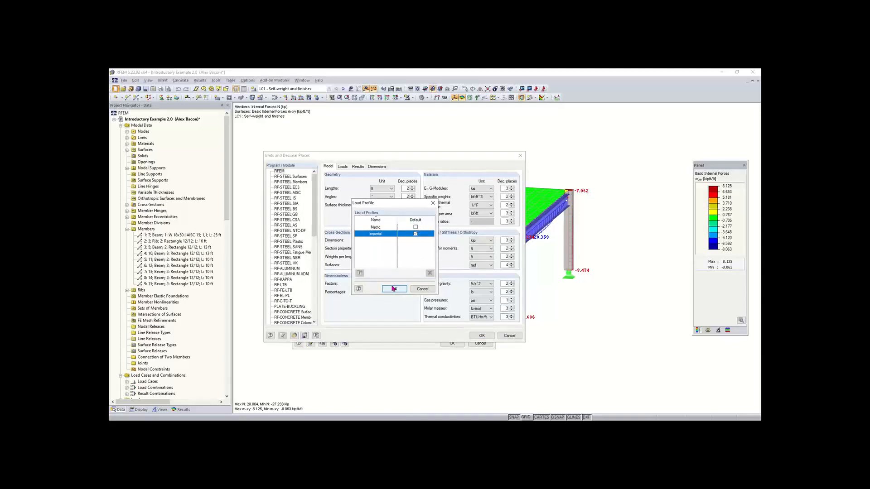
left_click(415, 227)
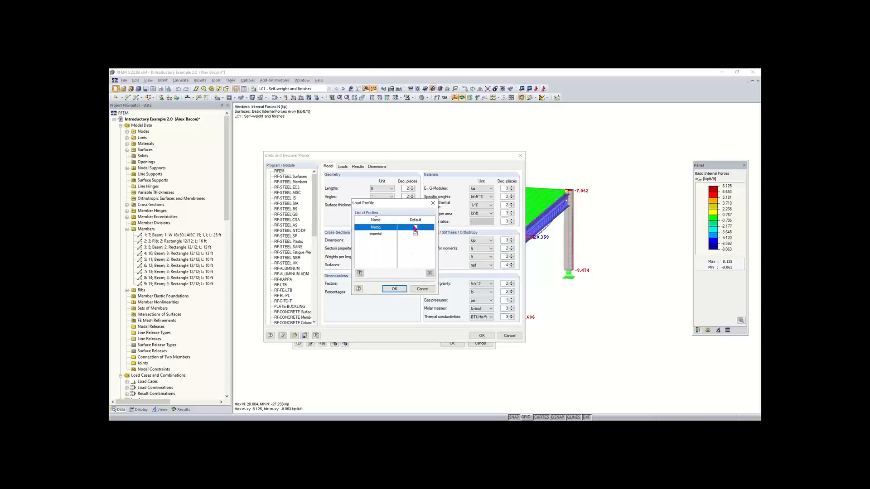
left_click(394, 288)
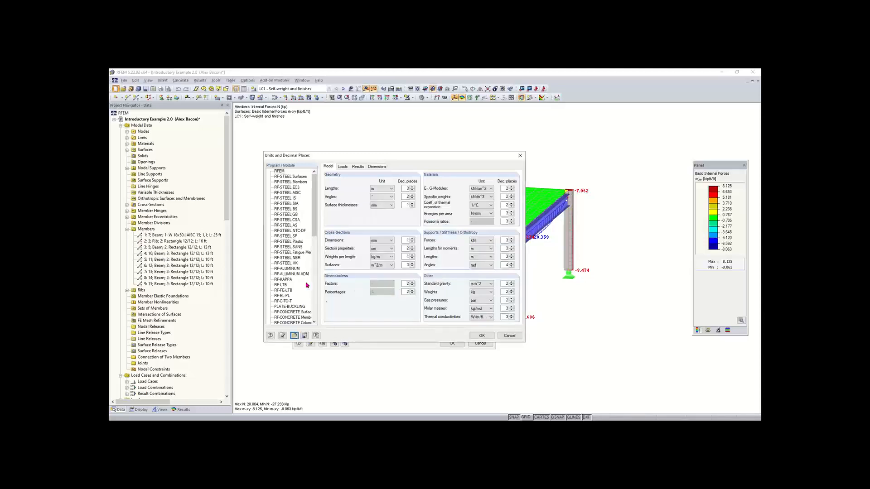
left_click(295, 336)
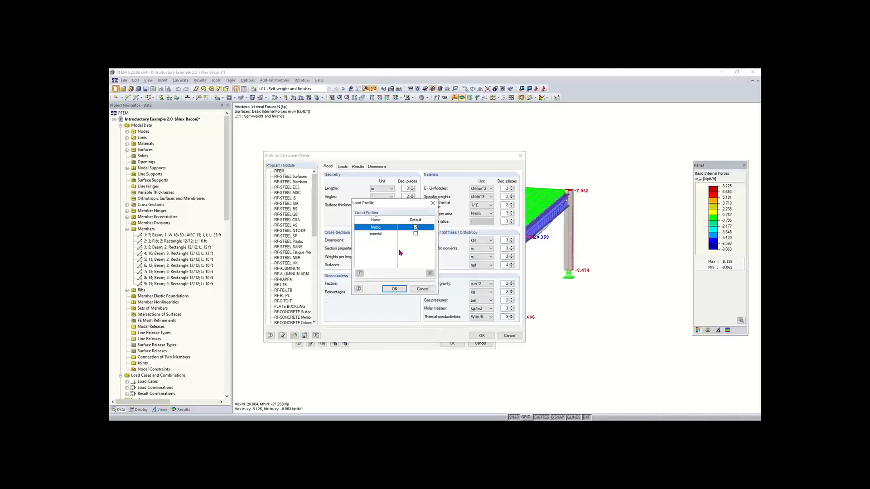
double_click(374, 228)
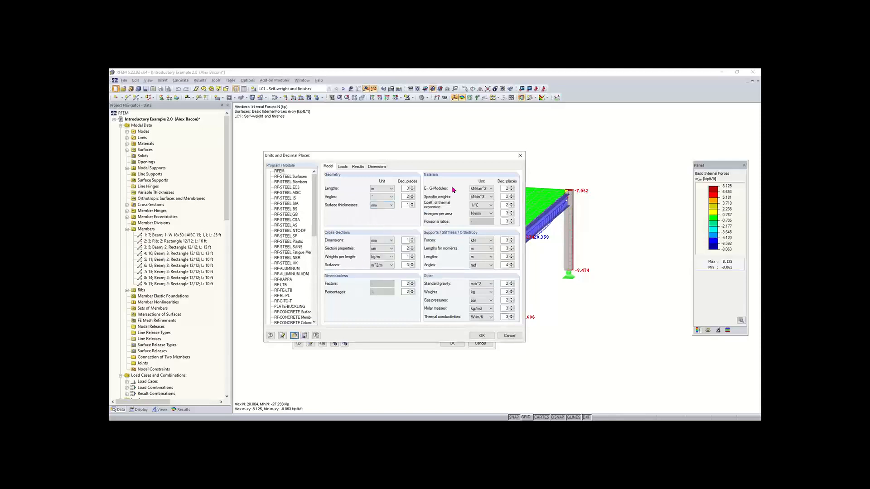
Load the Imperial unit profile for the new model and create the model with its general data.
left_click(294, 335)
double_click(375, 234)
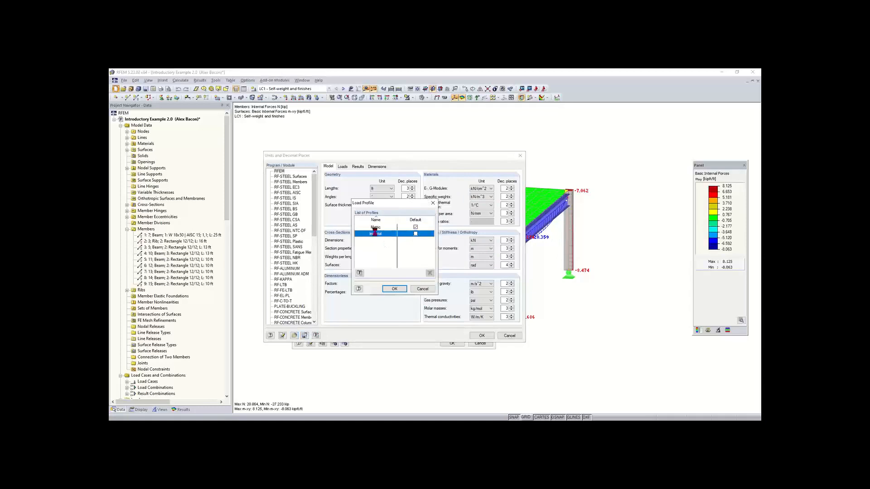
left_click(483, 335)
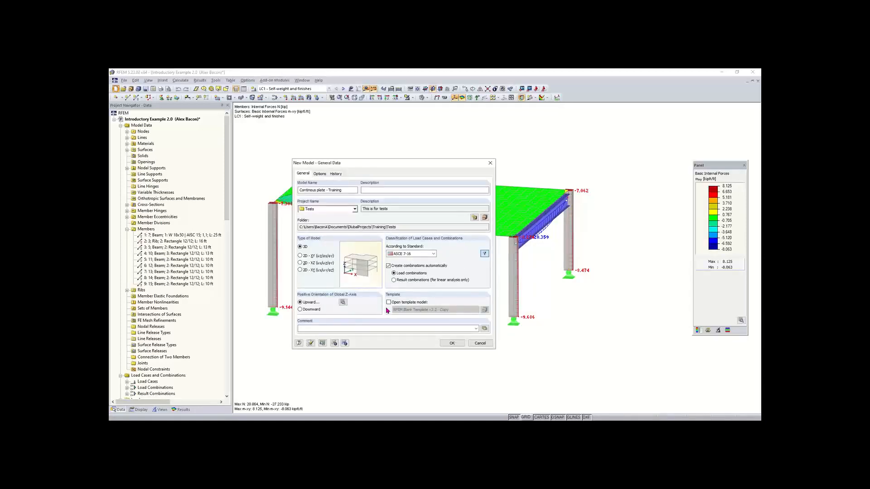
left_click(455, 342)
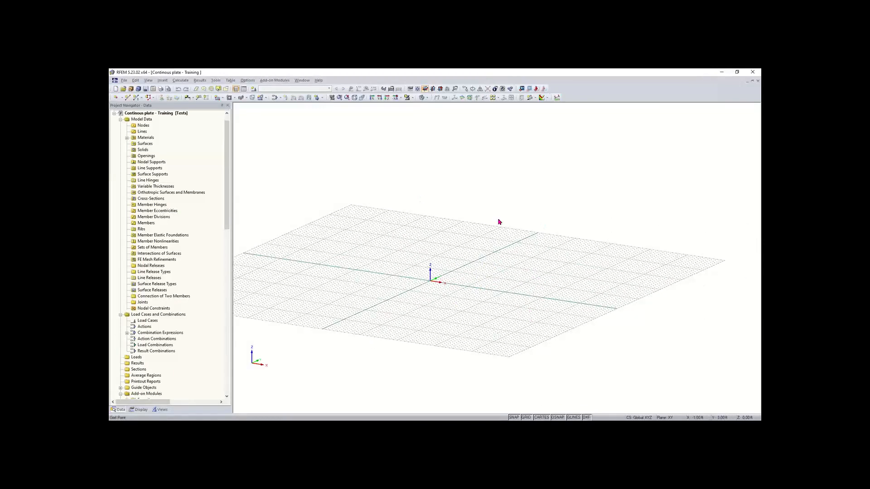
scroll(225, 170, "up", 1)
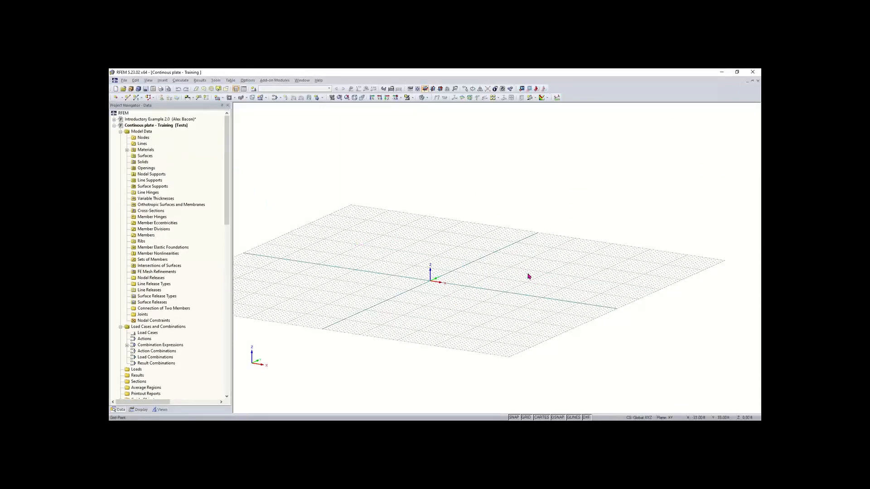
middle_click_drag(455, 285, 410, 363)
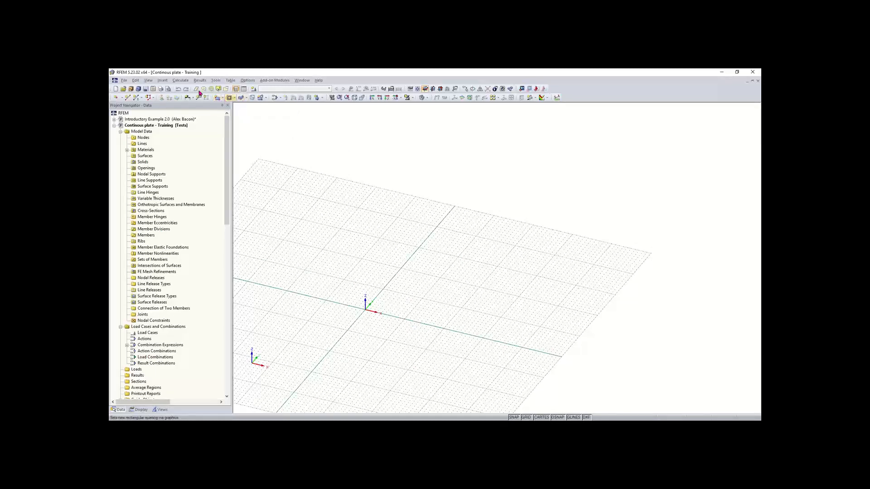
left_click(163, 81)
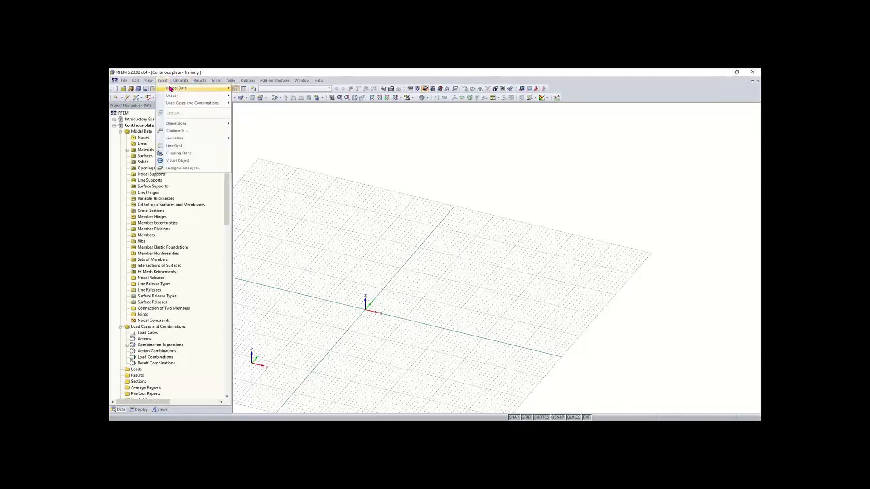
mouse_move(171, 89)
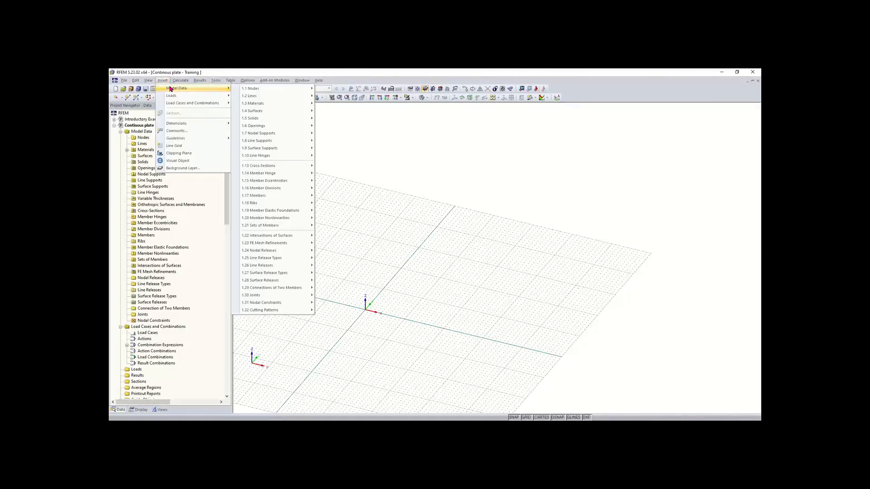
left_click(376, 134)
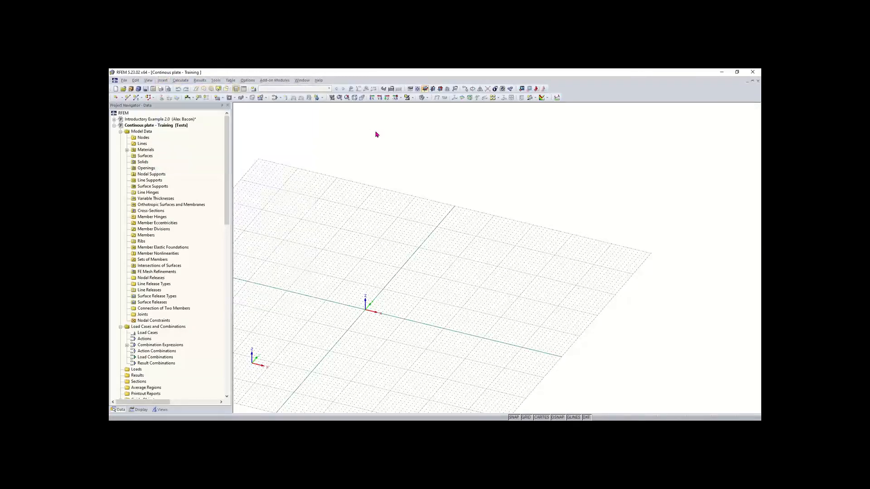
Start a new rectangular surface and filter its material library to the Concrete category group and Concrete category.
left_click(218, 98)
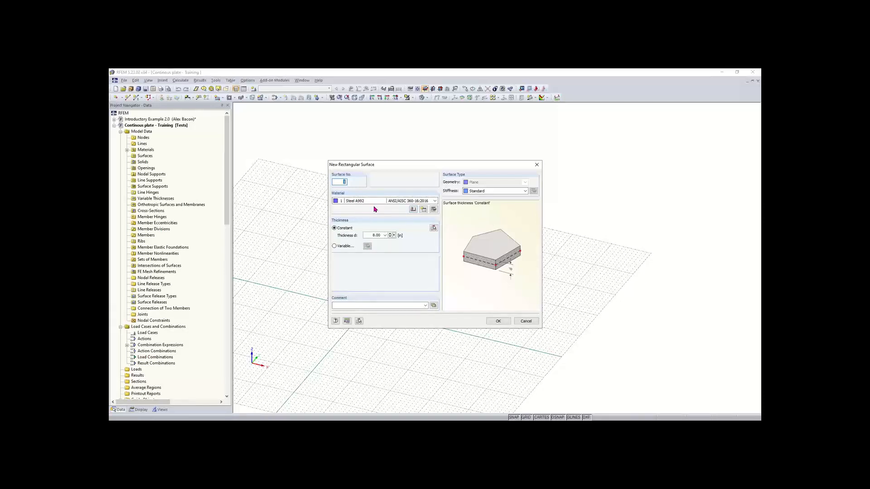
left_click(413, 209)
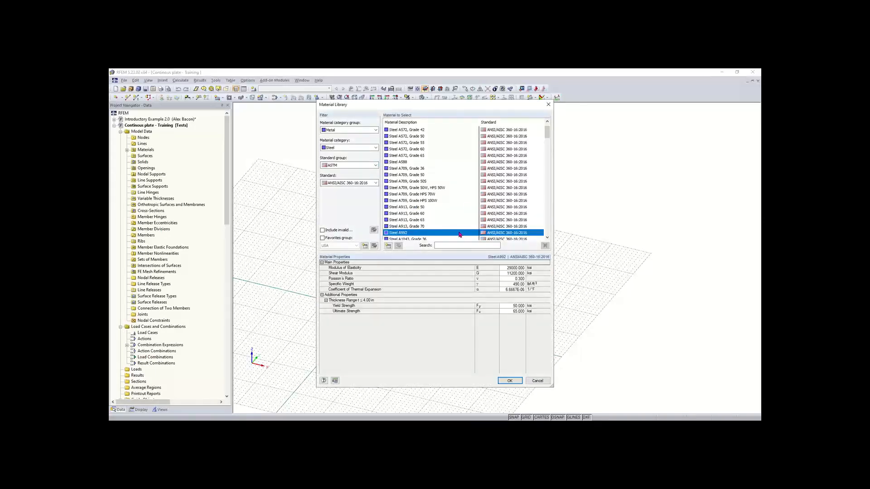
left_click_drag(421, 108, 400, 107)
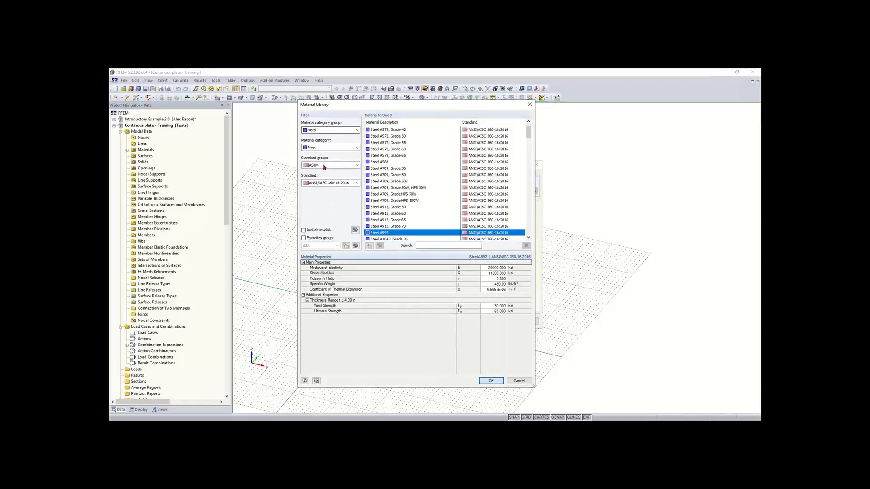
left_click(321, 131)
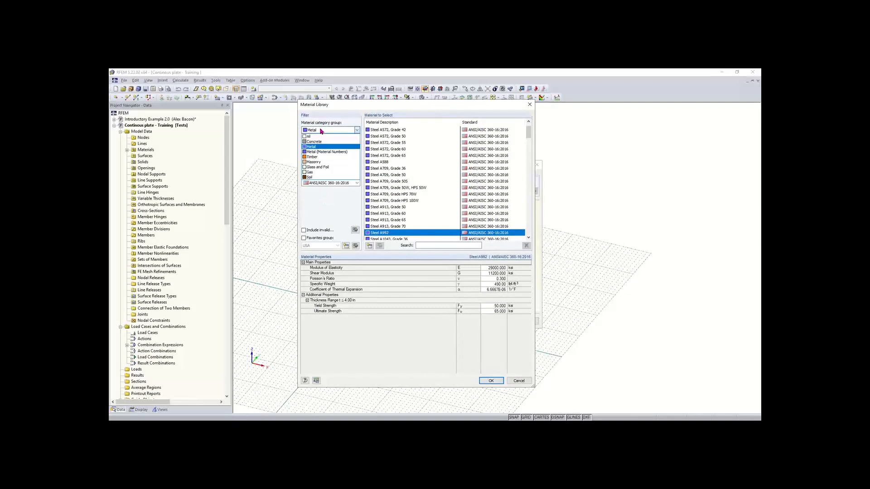
left_click(319, 143)
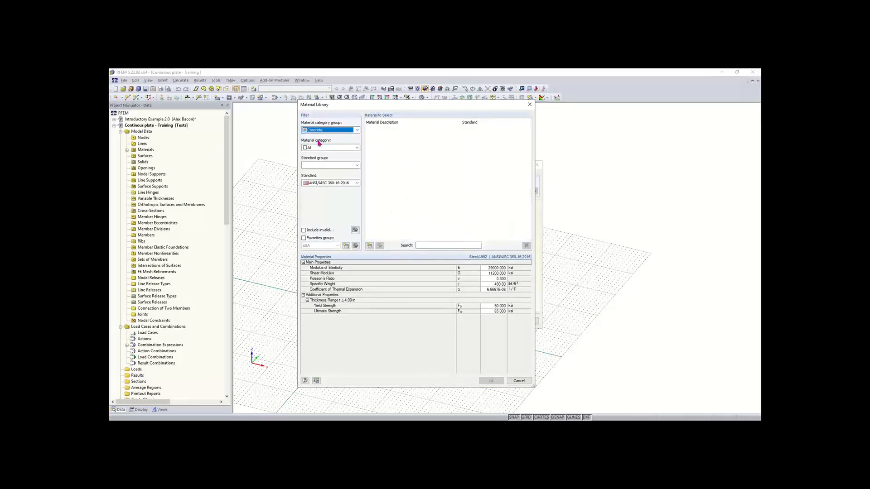
left_click(327, 148)
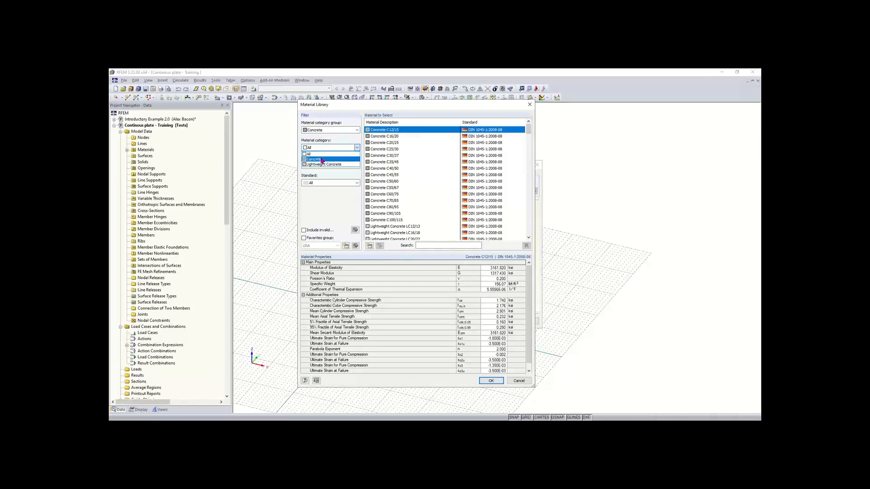
left_click(322, 160)
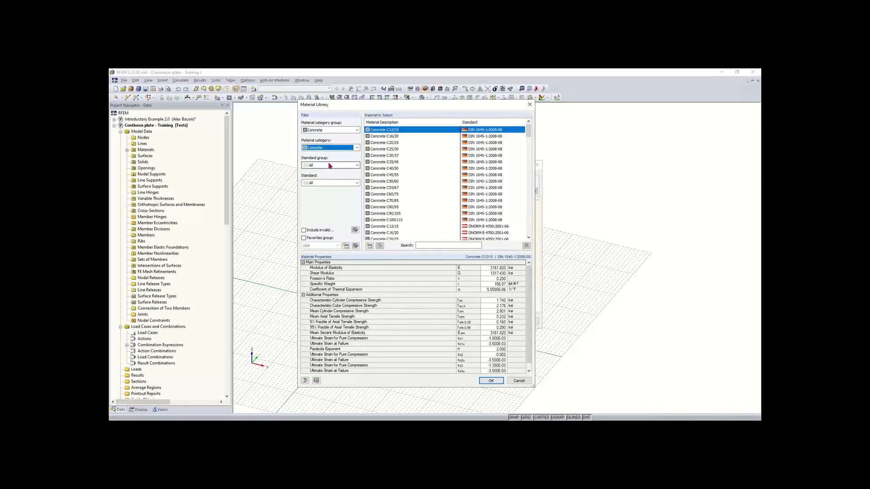
Narrow the materials to standard group ACI and standard ACI 318-19, and assign Concrete f'c = 4000 psi to the surface.
left_click(330, 166)
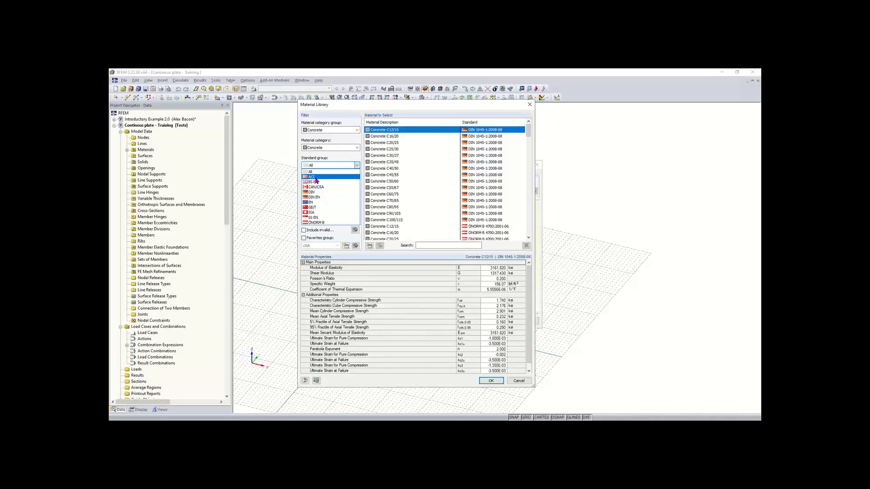
left_click(316, 178)
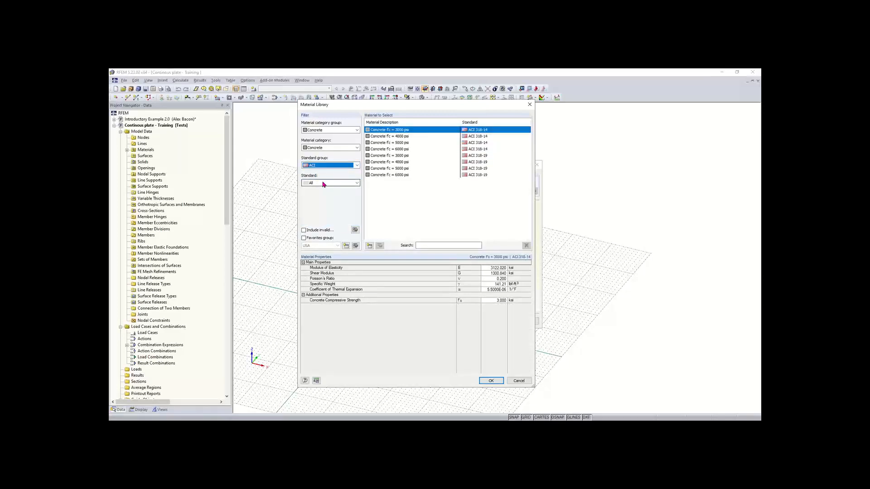
left_click(324, 183)
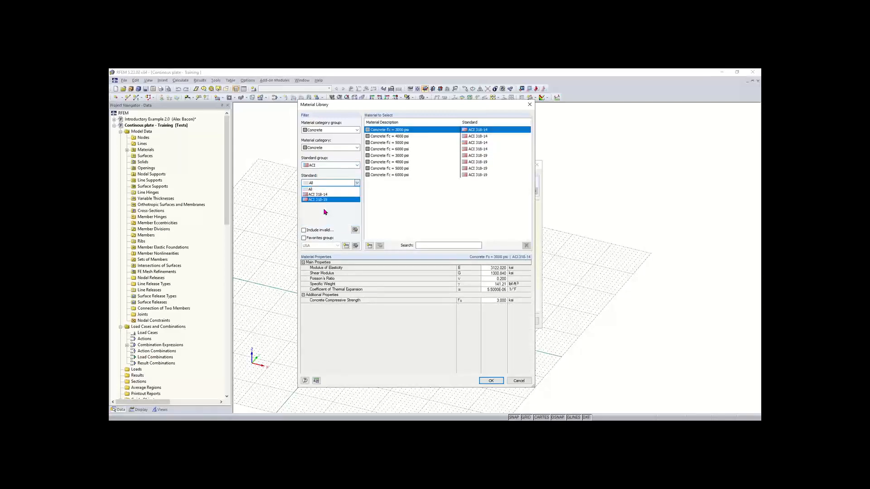
left_click(324, 201)
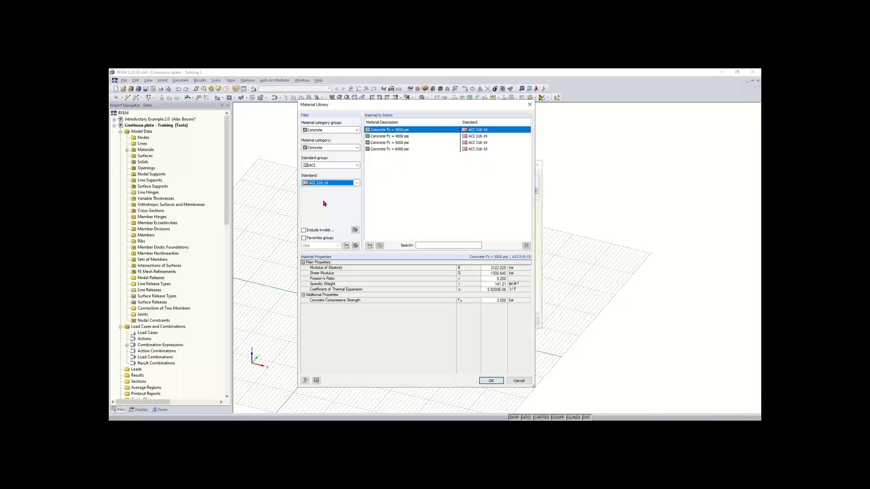
left_click(393, 137)
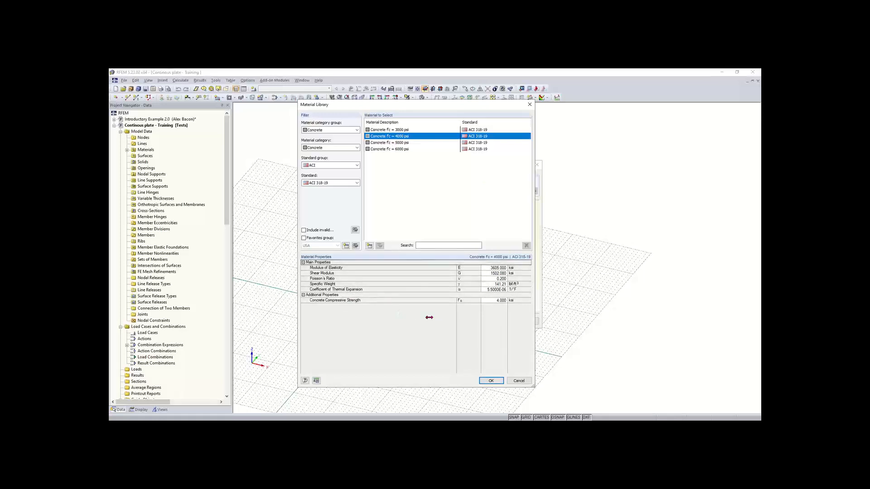
left_click(489, 382)
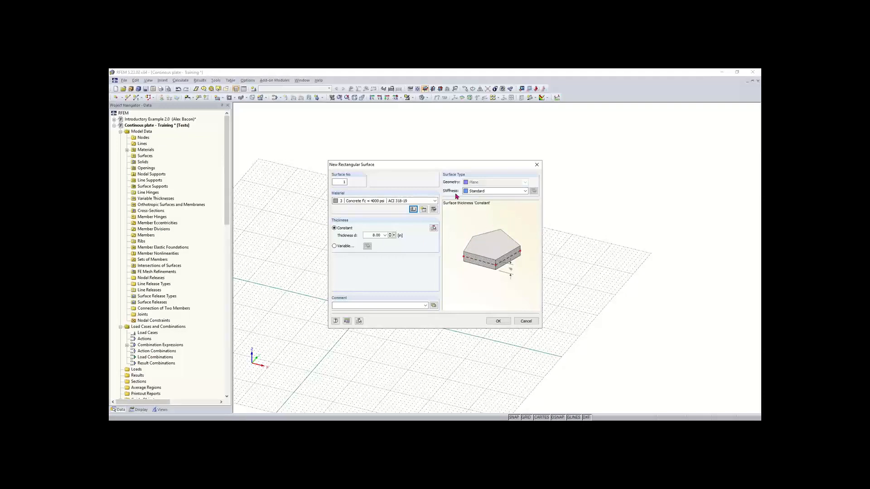
Accept the 8 in constant thickness and draw the rectangular surface from the origin to X 32 ft, Y 16 ft.
left_click(503, 321)
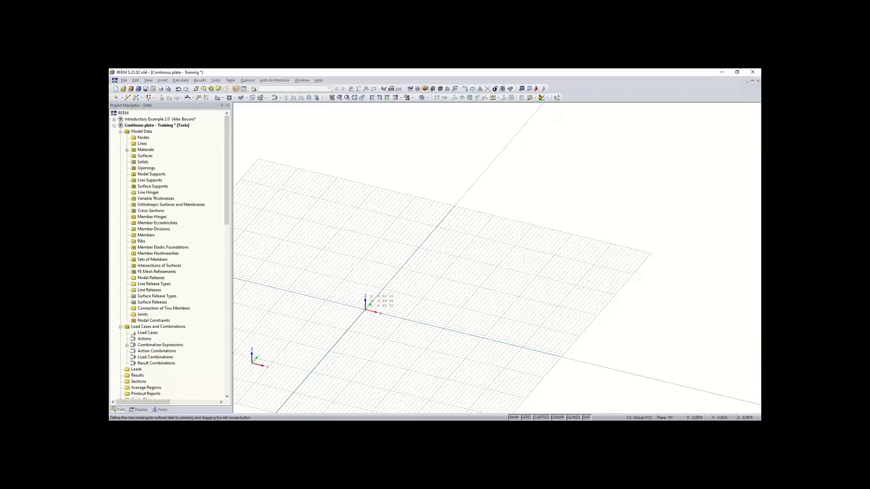
middle_click_drag(383, 294, 415, 255)
scroll(405, 265, "up", 5)
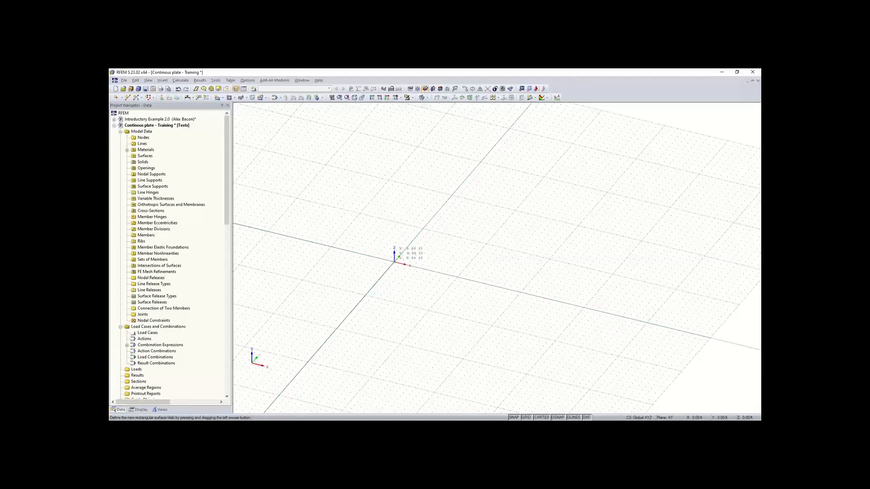
left_click(394, 261)
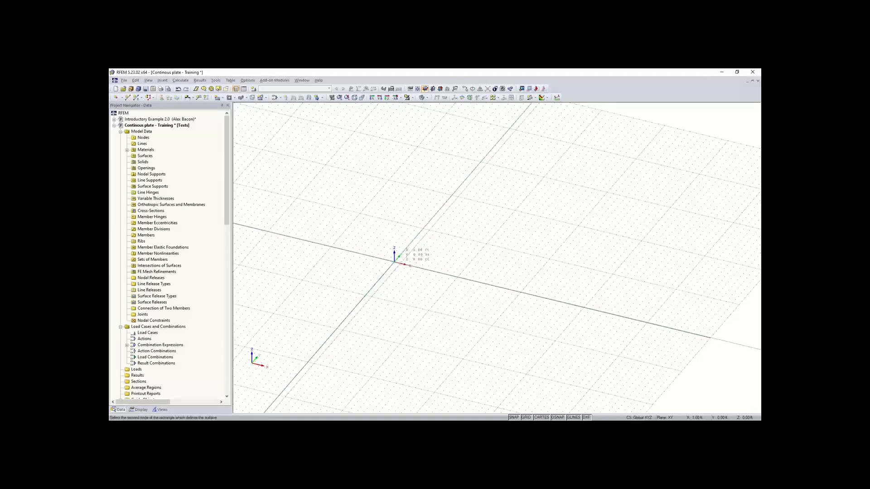
middle_click_drag(582, 230, 517, 256)
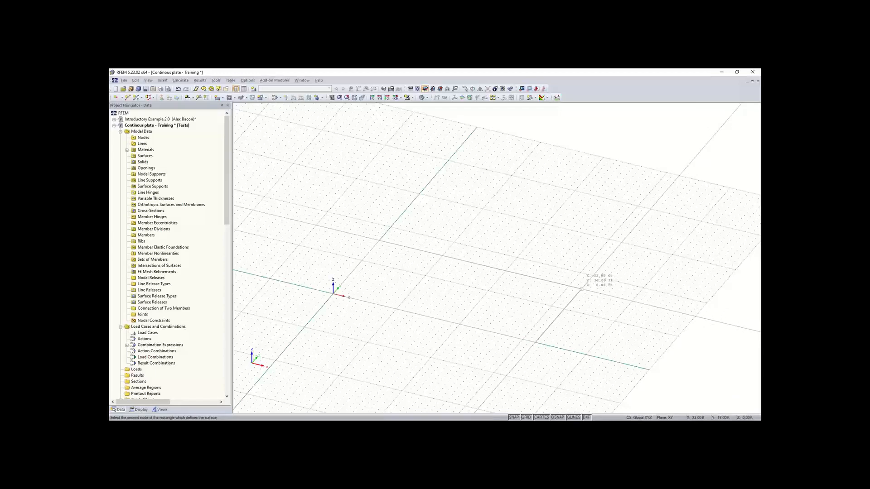
left_click(581, 289)
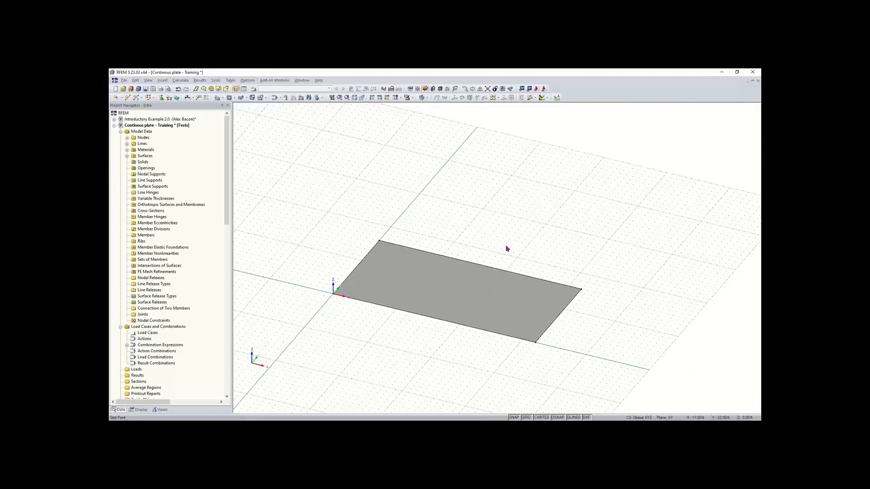
Change the constant thickness of the existing slab surface to 12 in.
middle_click_drag(501, 231, 444, 230, "ctrl")
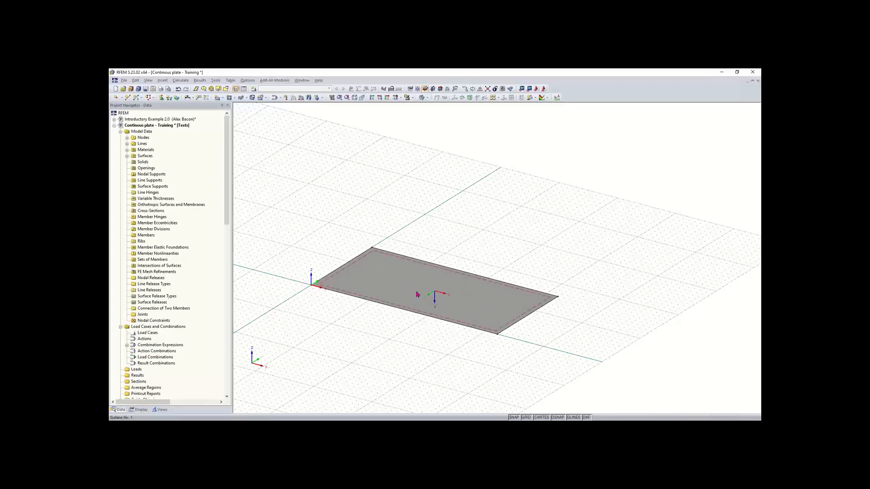
left_click(397, 282)
right_click(397, 282)
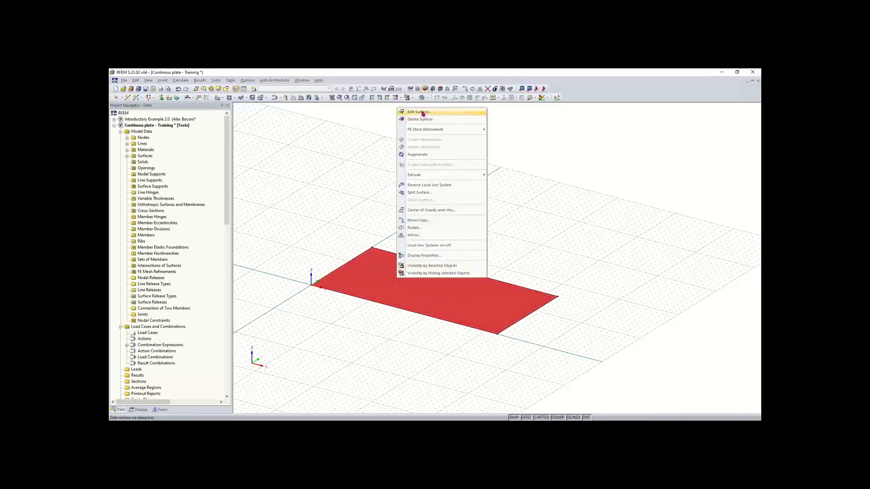
left_click(353, 163)
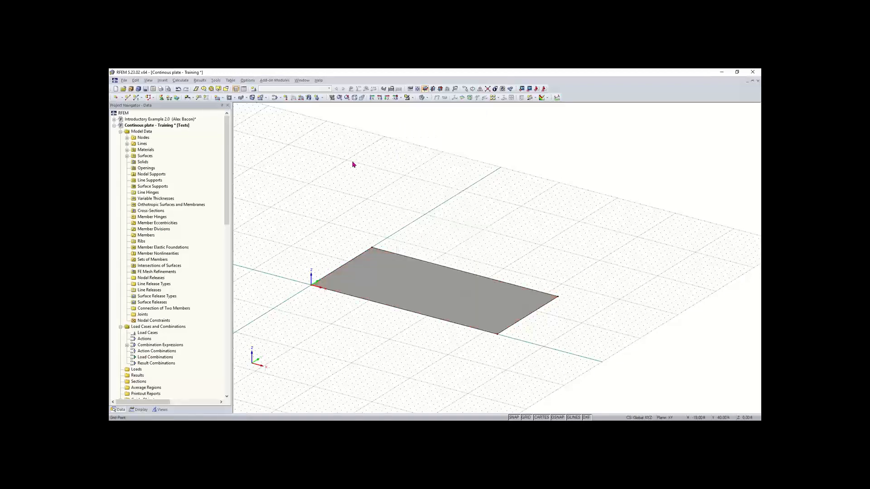
double_click(385, 284)
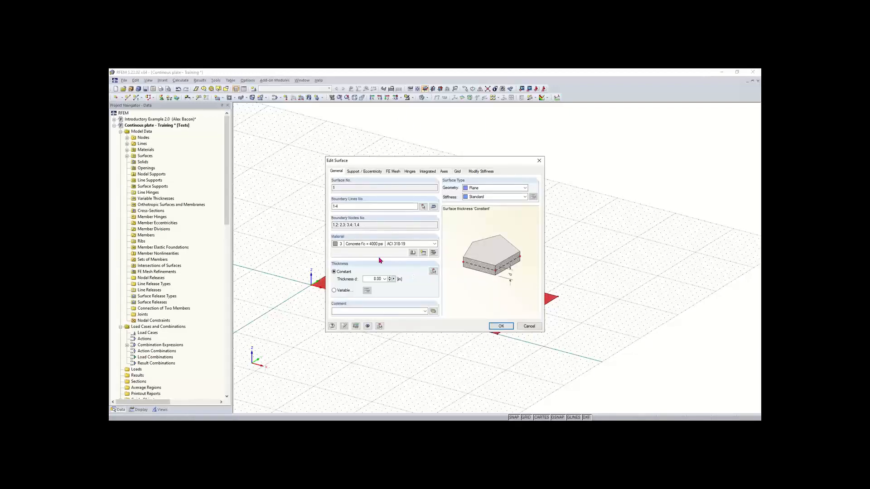
left_click_drag(366, 278, 400, 280)
left_click(500, 326)
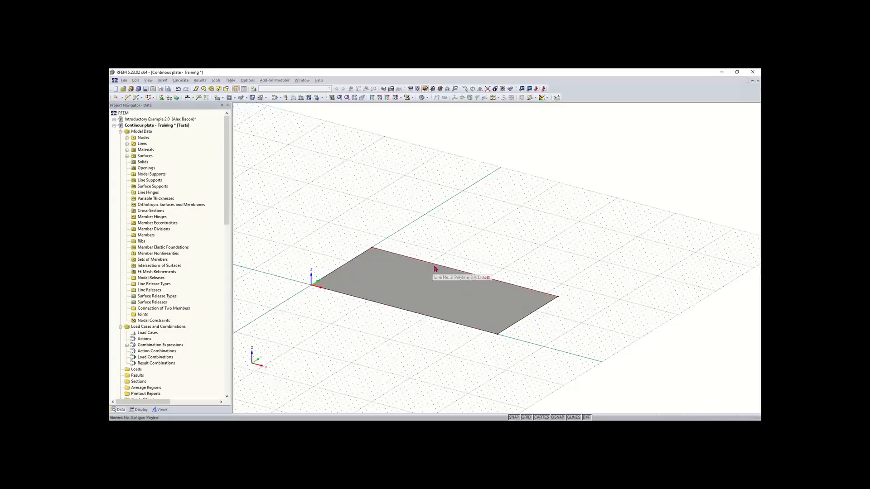
Draw a second 12 in thick rectangular surface in Concrete f'c = 4000 psi from X 0, Y 21 ft to X 32 ft, Y 37 ft.
middle_click_drag(515, 324, 428, 350)
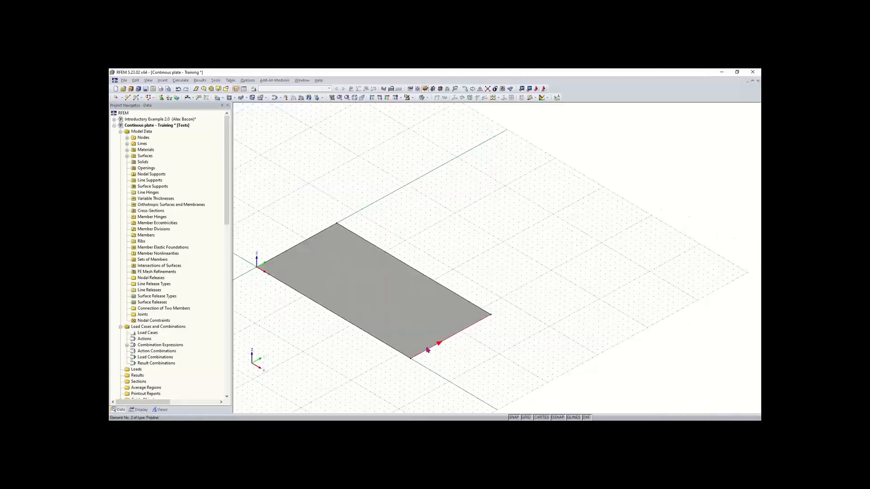
left_click(219, 98)
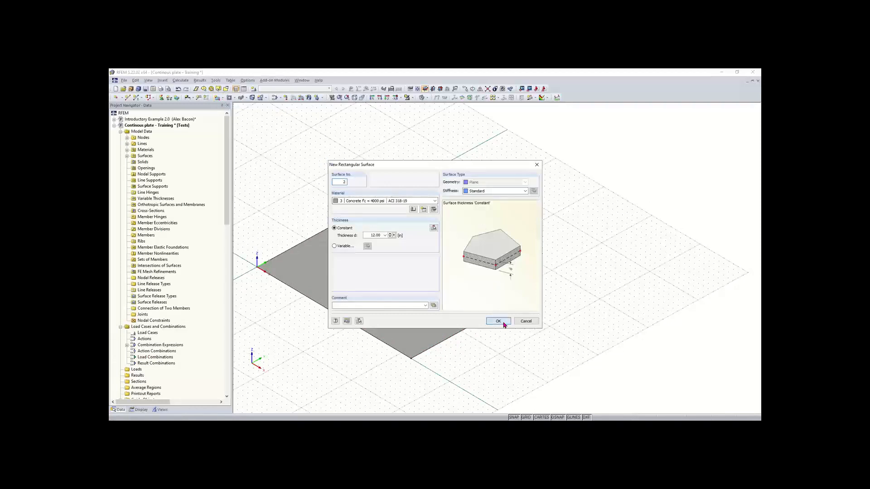
left_click(498, 321)
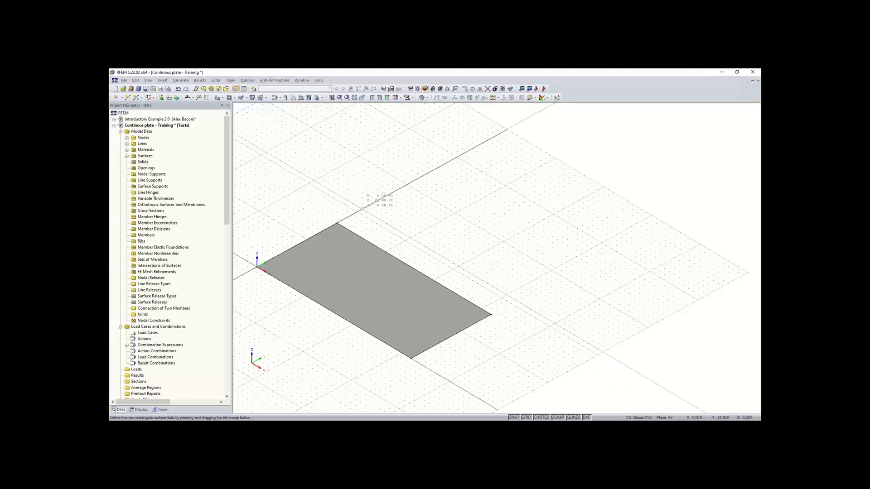
left_click(361, 209)
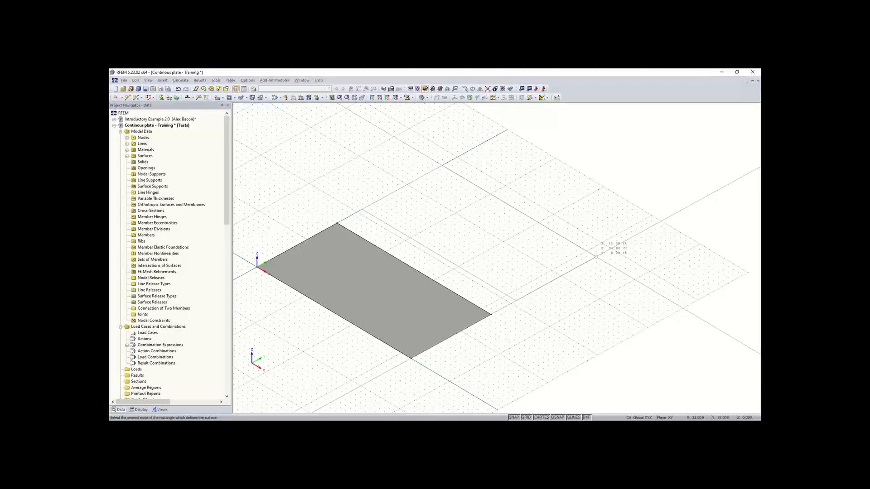
left_click(596, 256)
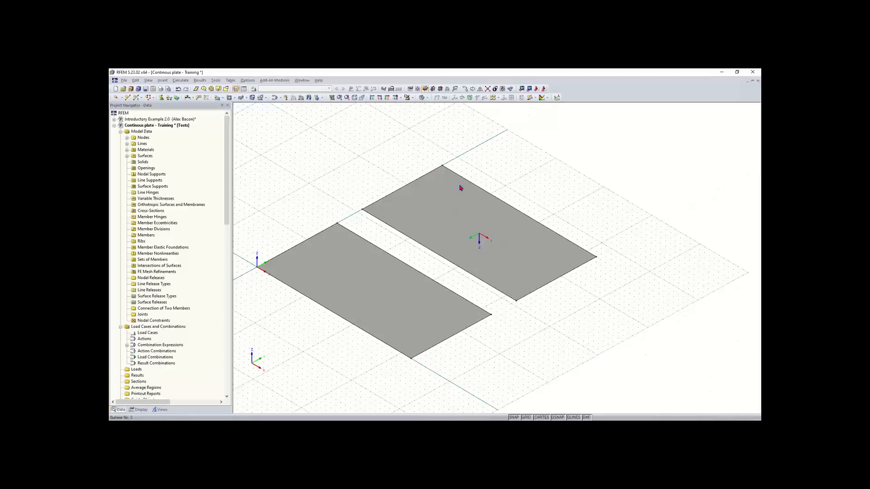
Examine the two slab surfaces and the gap between them from several viewing angles.
scroll(529, 187, "down", 1)
middle_click_drag(522, 187, 504, 177, "ctrl")
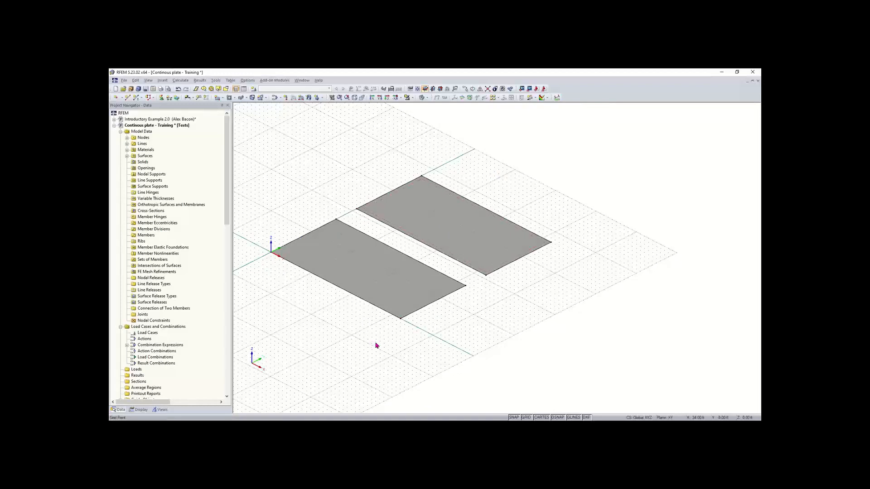
middle_click_drag(375, 346, 460, 335)
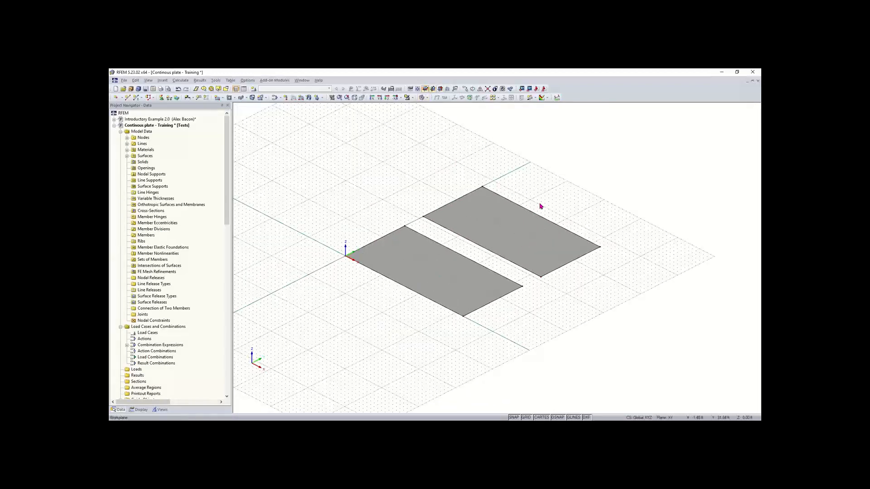
middle_click_drag(543, 242, 503, 259)
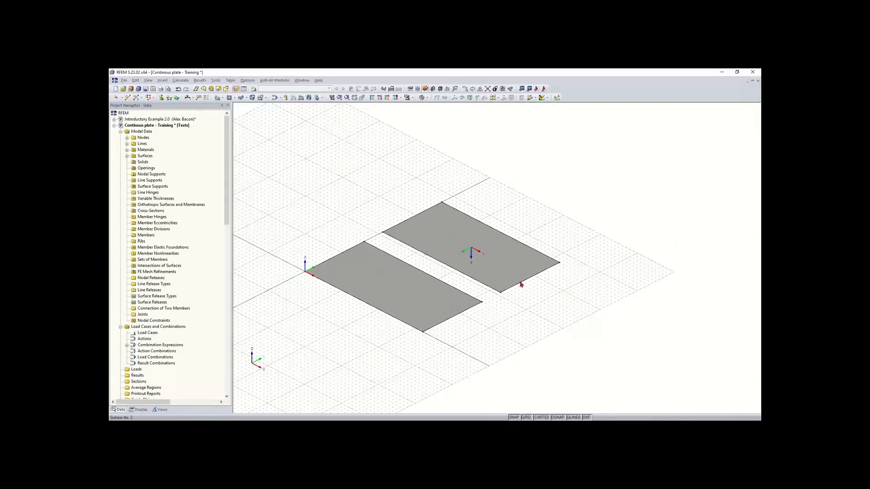
middle_click_drag(542, 297, 436, 309, "ctrl")
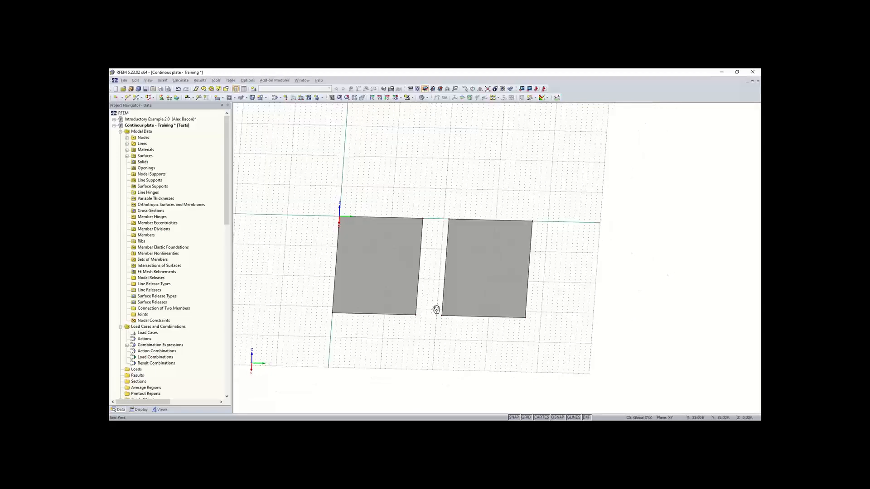
right_click(436, 310)
left_click(570, 317)
middle_click_drag(525, 285, 520, 285, "ctrl")
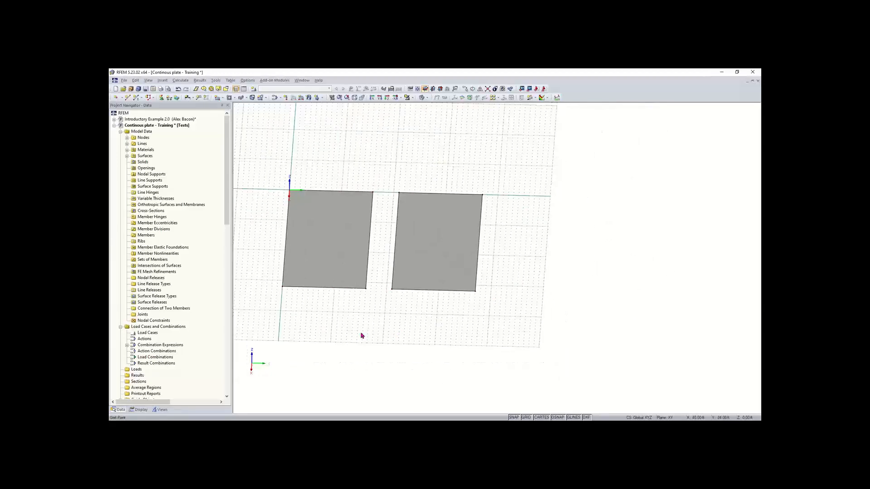
middle_click_drag(343, 336, 415, 331, "ctrl")
right_click(415, 331)
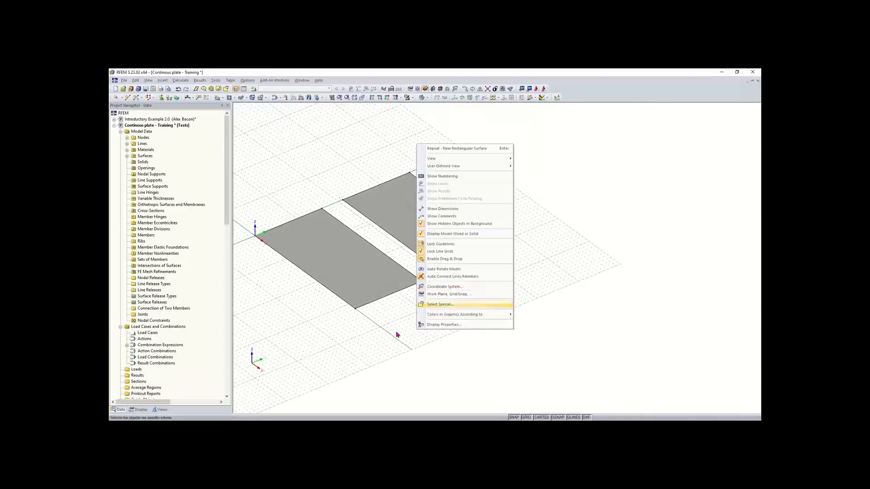
left_click(372, 314)
Copy the second slab surface once with a displacement of 21 ft in Y and clear the selection.
middle_click_drag(341, 319, 424, 378, "ctrl")
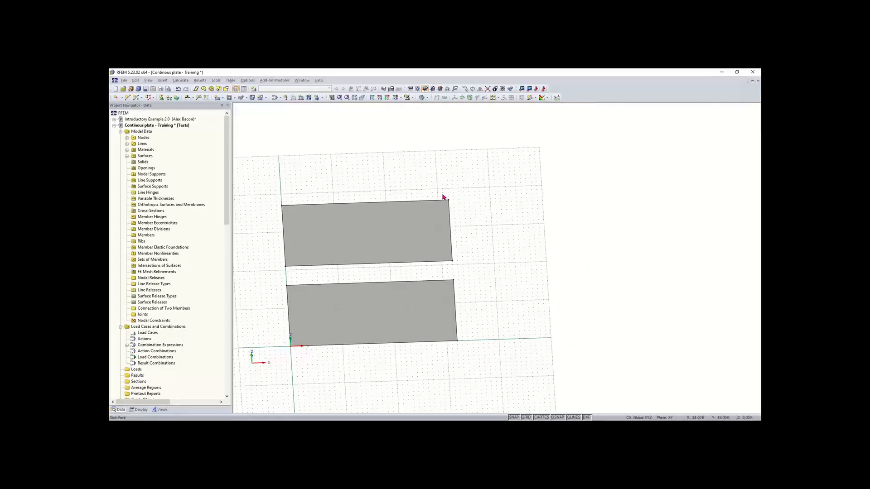
left_click_drag(479, 174, 266, 277)
right_click(395, 238)
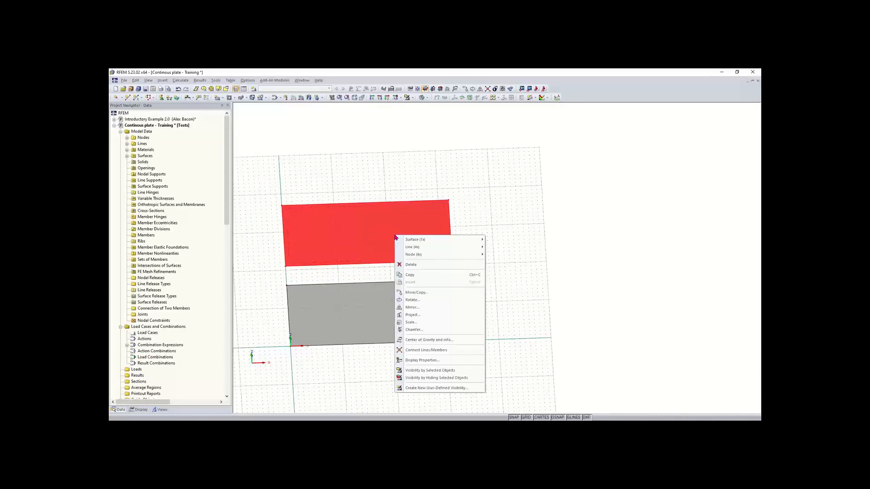
left_click(441, 293)
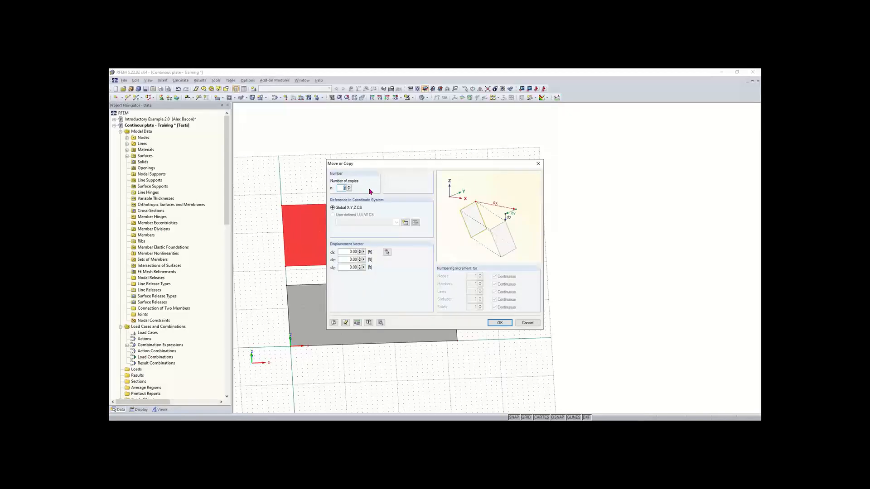
left_click_drag(406, 165, 469, 160)
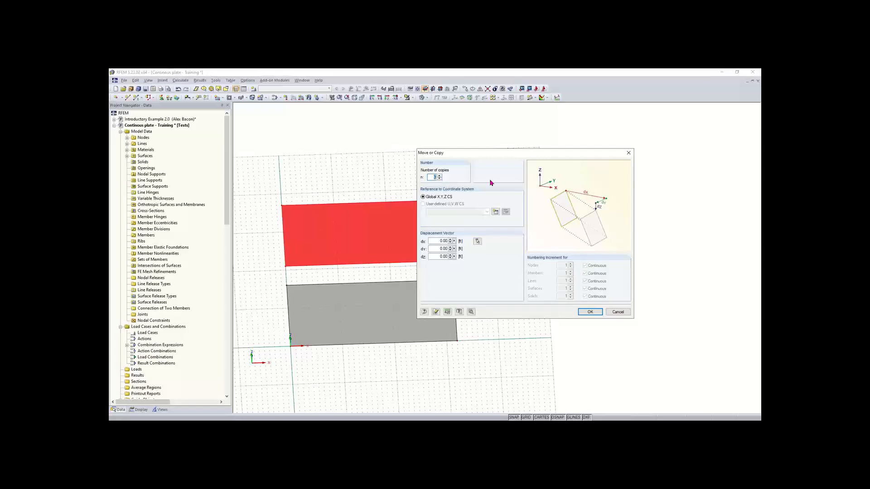
left_click(439, 175)
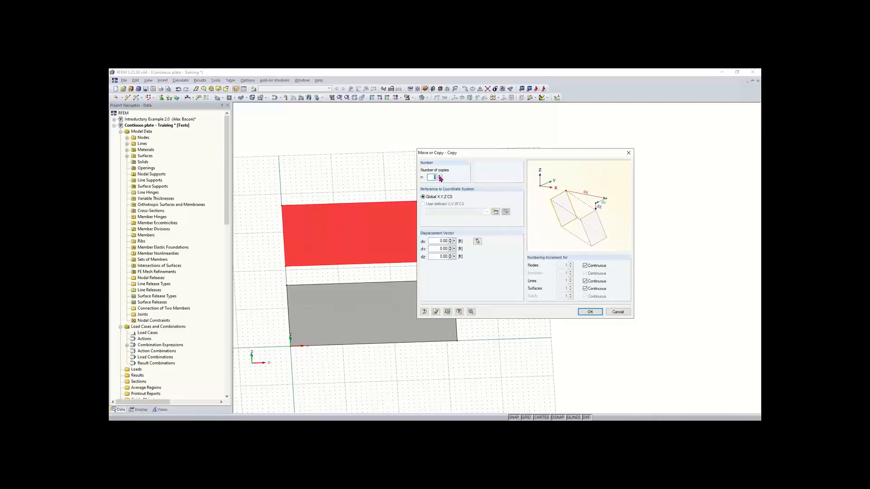
left_click(478, 242)
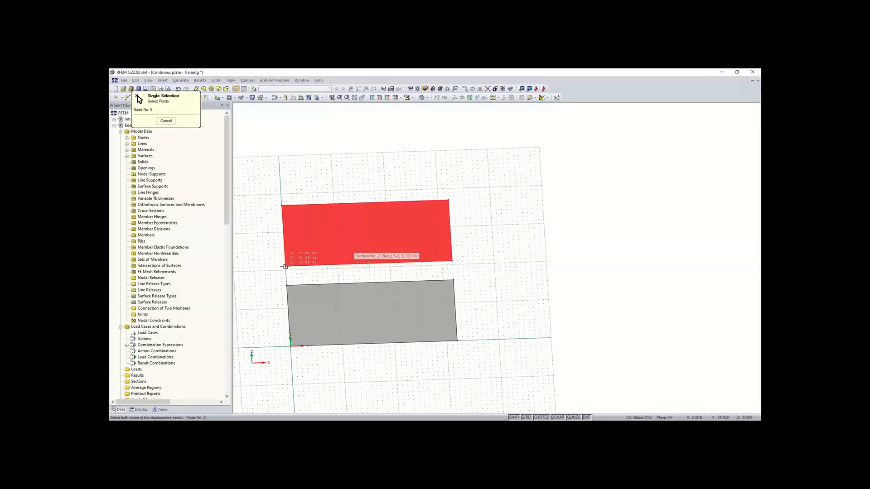
left_click(281, 185)
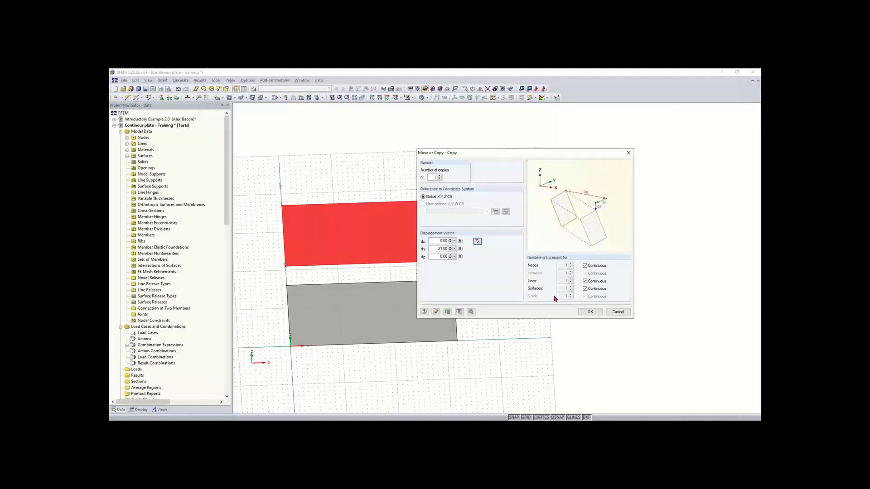
left_click(588, 312)
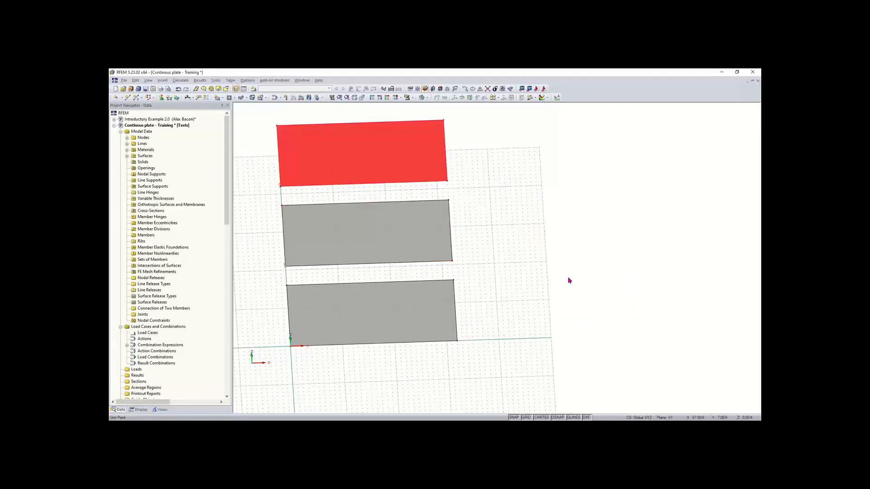
right_click_drag(548, 220, 382, 180, "ctrl")
left_click(375, 174)
left_click(343, 153)
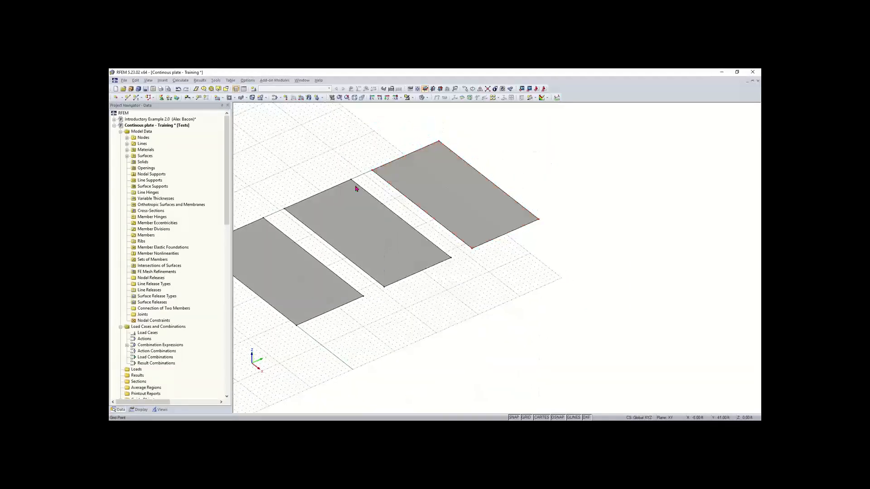
Check the layout of the three slab surfaces against the extent of the work plane grid.
middle_click_drag(390, 203, 423, 211)
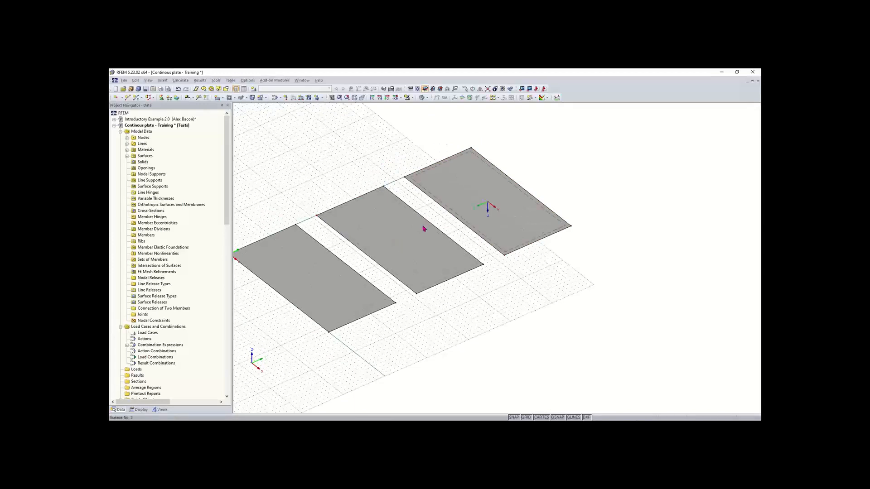
scroll(453, 315, "down", 1)
middle_click_drag(452, 315, 529, 312)
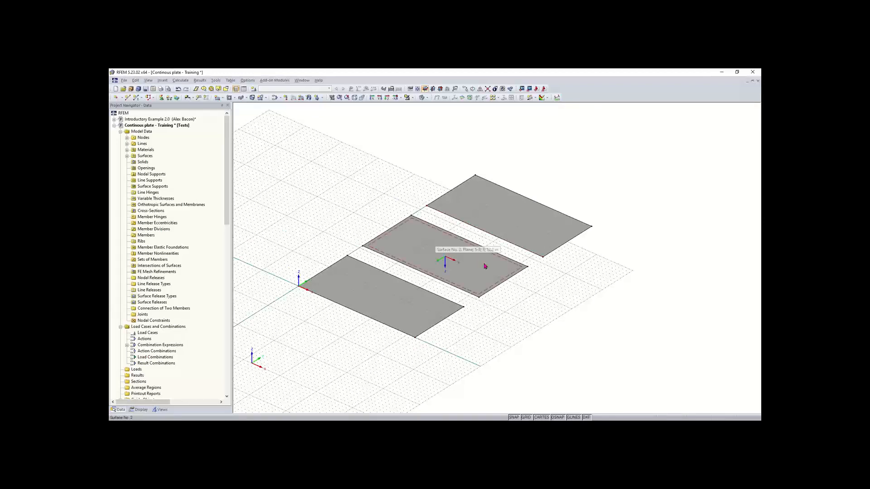
middle_click_drag(574, 274, 567, 285)
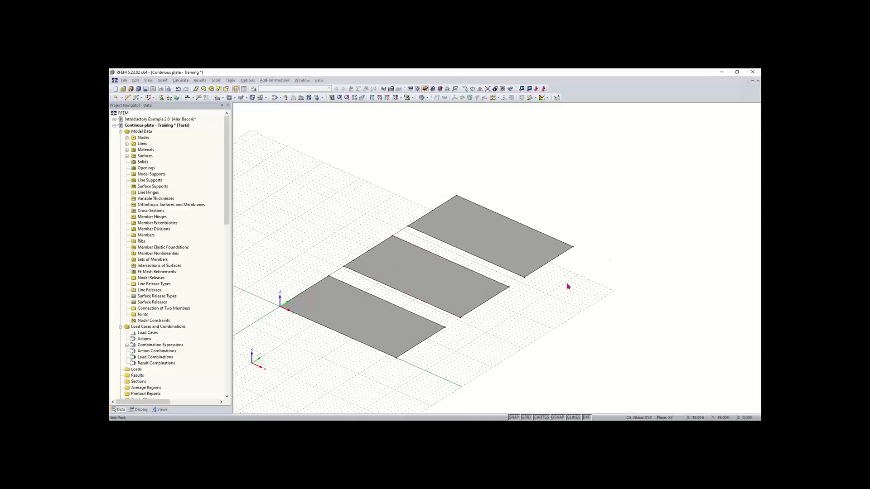
scroll(588, 276, "down", 1)
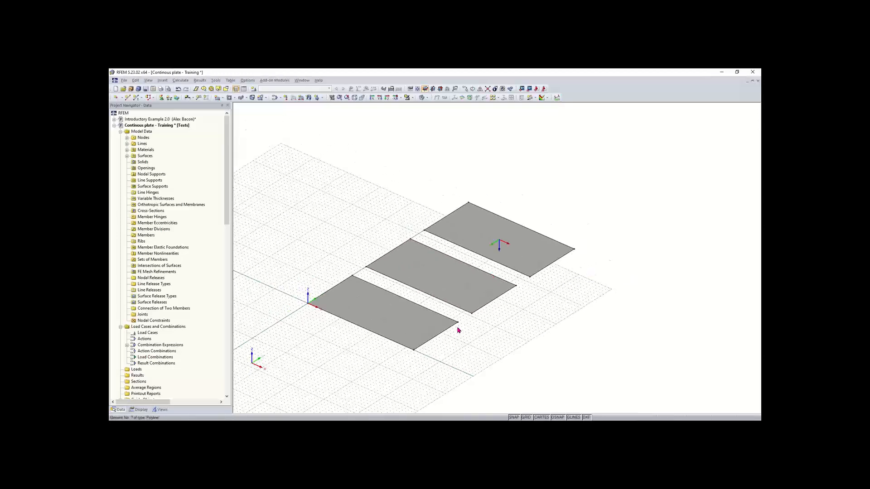
scroll(453, 343, "down", 1)
middle_click_drag(470, 322, 495, 300)
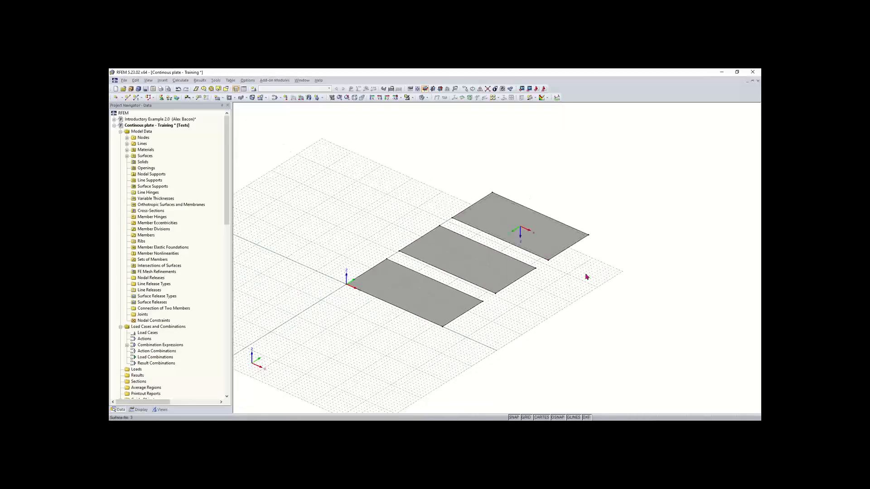
middle_click_drag(466, 347, 522, 322, "ctrl")
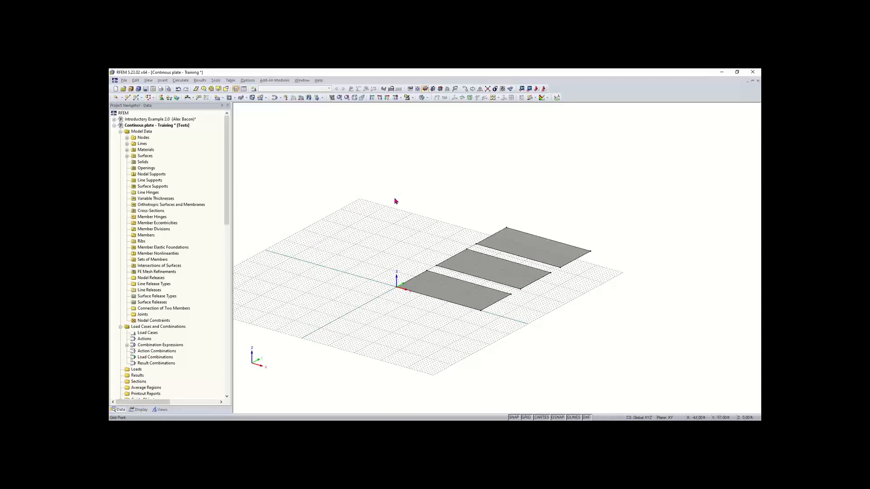
Make the work plane's number of grid points adapt dynamically to the size of the model.
left_click(409, 90)
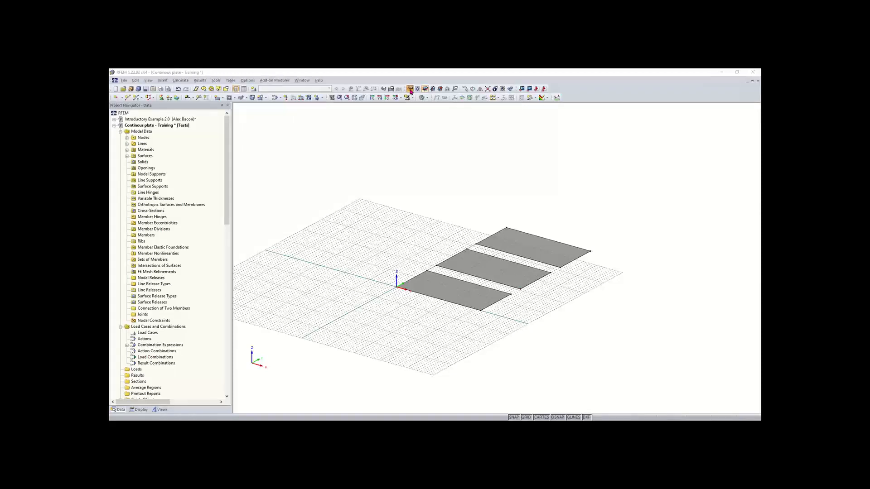
mouse_move(430, 153)
left_mouse_down()
mouse_move(412, 134)
mouse_move(435, 147)
left_mouse_up()
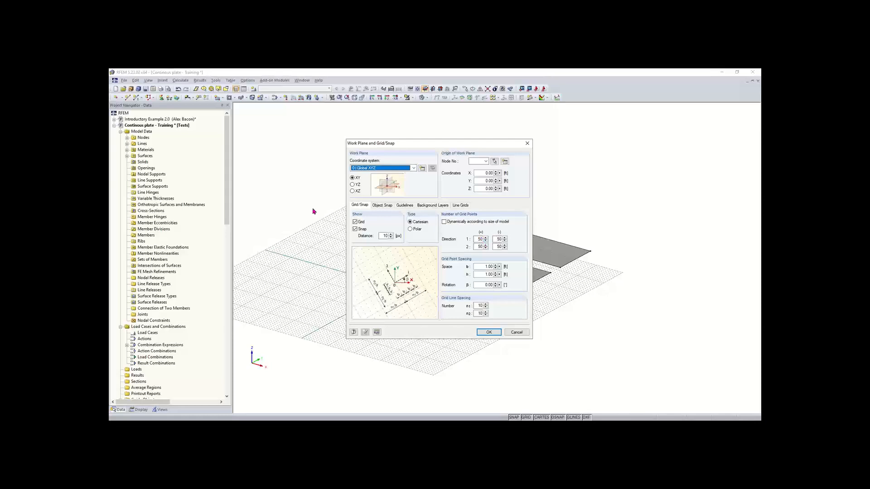
left_click(445, 222)
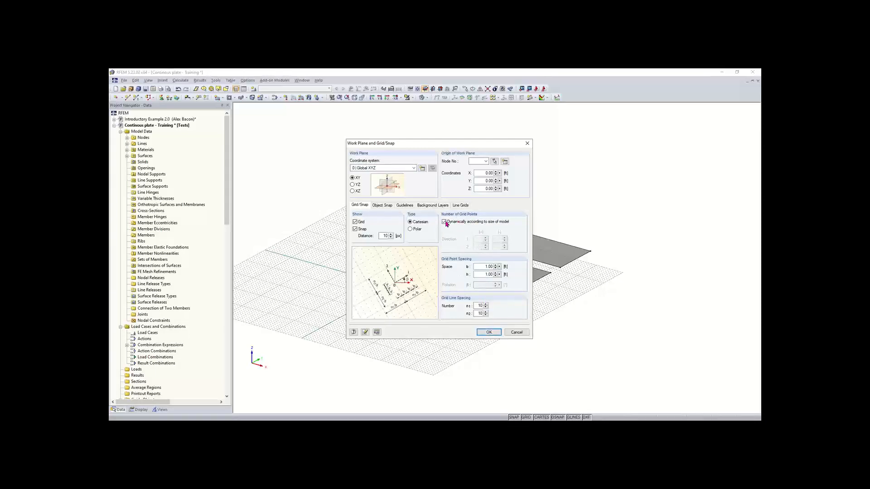
left_click(489, 333)
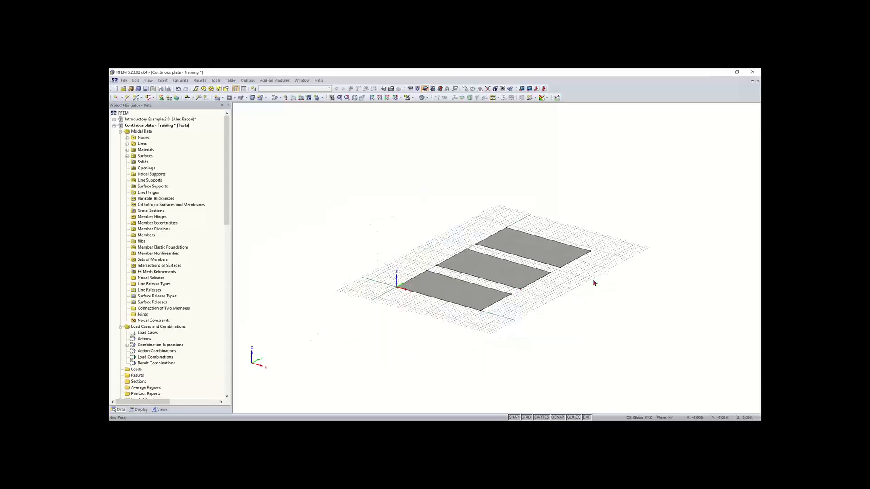
Start a new beam member and define a solid rectangular cross-section for it with b = 40 in and h = 12 in.
middle_click_drag(593, 234, 574, 242)
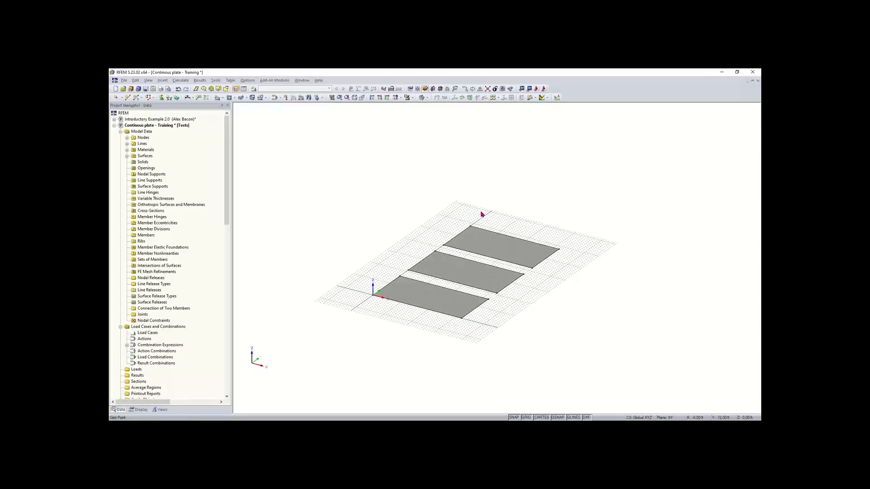
scroll(514, 244, "up", 4)
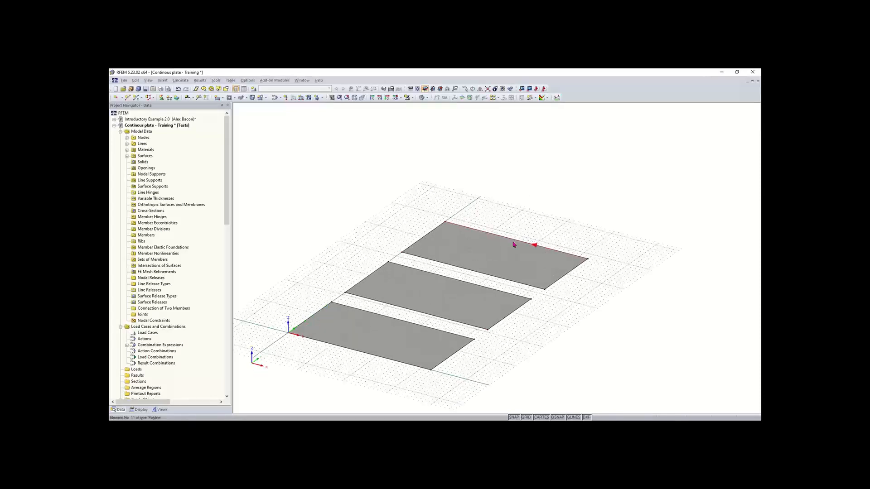
left_click(513, 244)
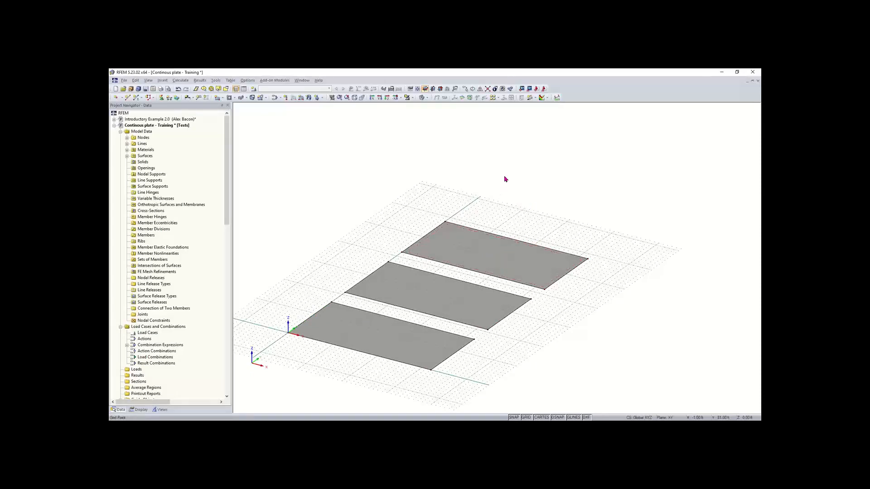
left_click(136, 99)
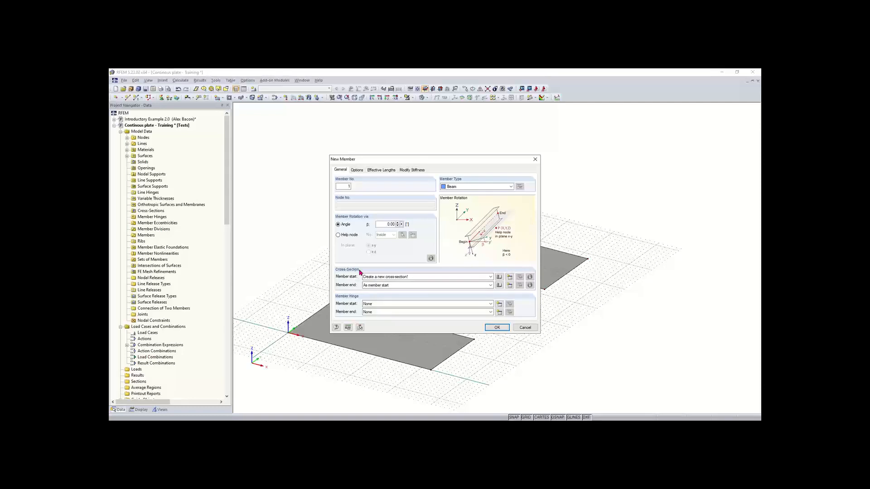
left_click(500, 277)
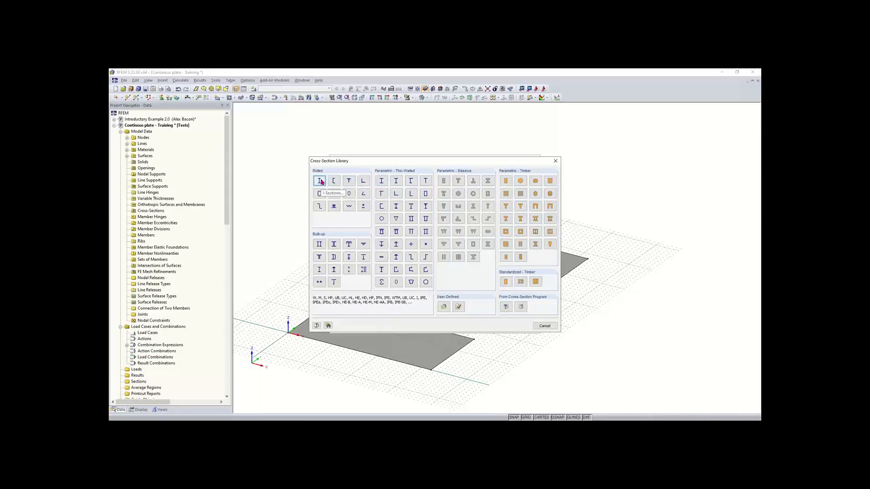
key("Escape")
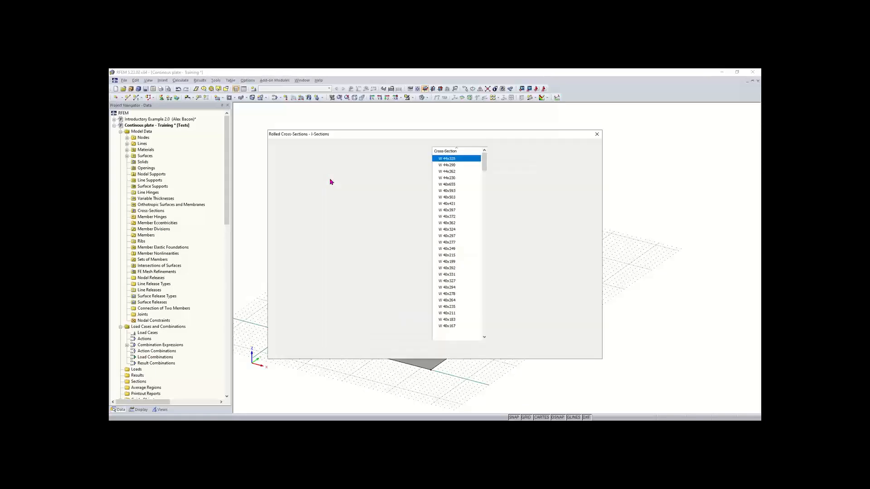
left_click(596, 134)
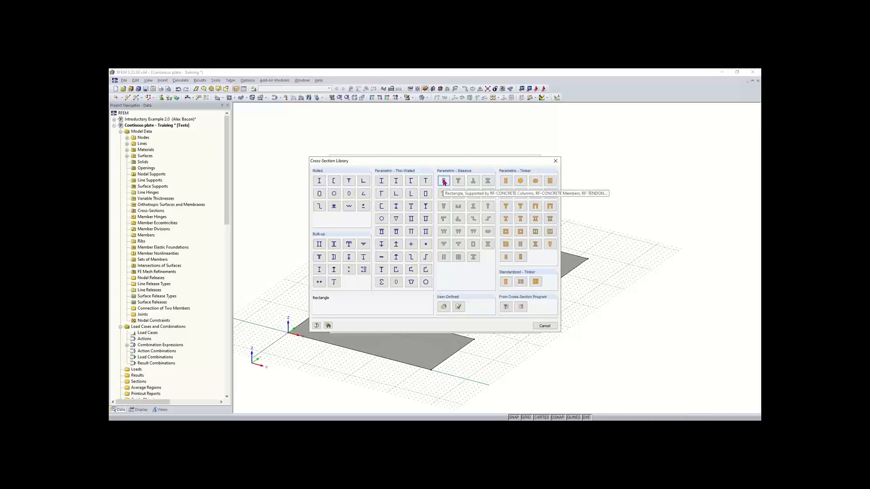
left_click(444, 182)
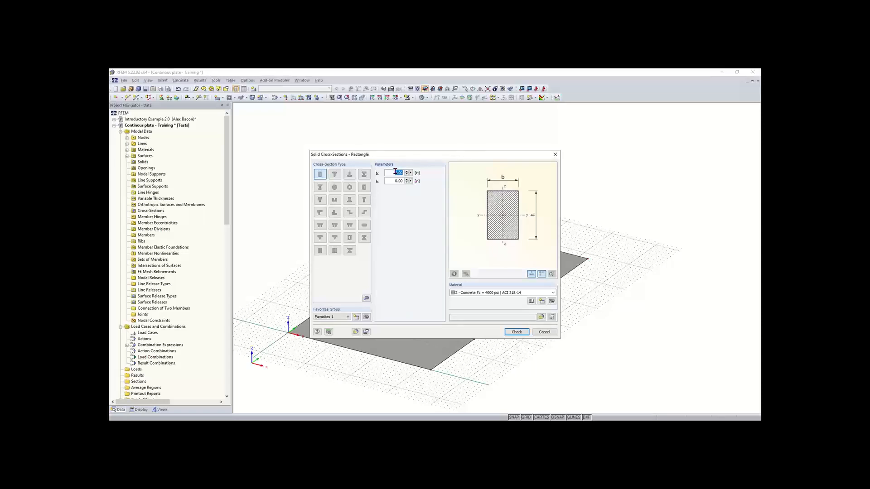
type("40")
left_click(387, 181)
type("12")
Assign the ACI 318-19 material Concrete f'c = 4000 psi to the rectangular cross-section and accept the section.
left_click(531, 302)
left_click(353, 183)
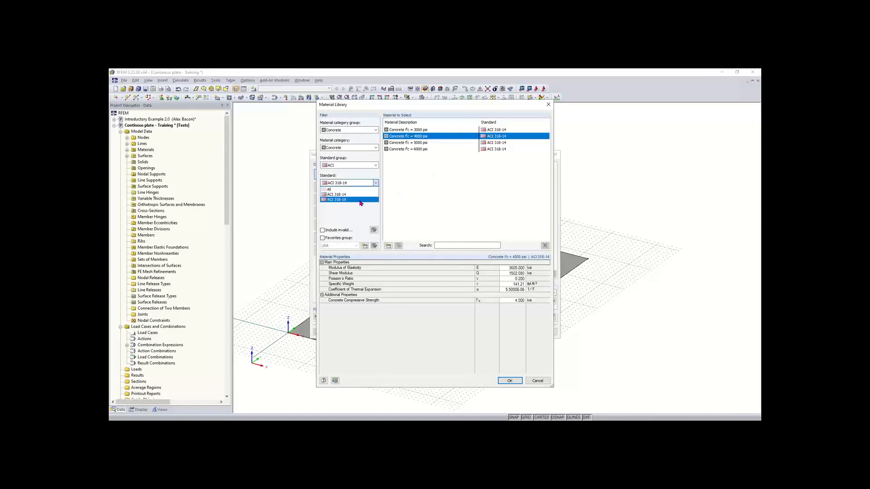
left_click(358, 200)
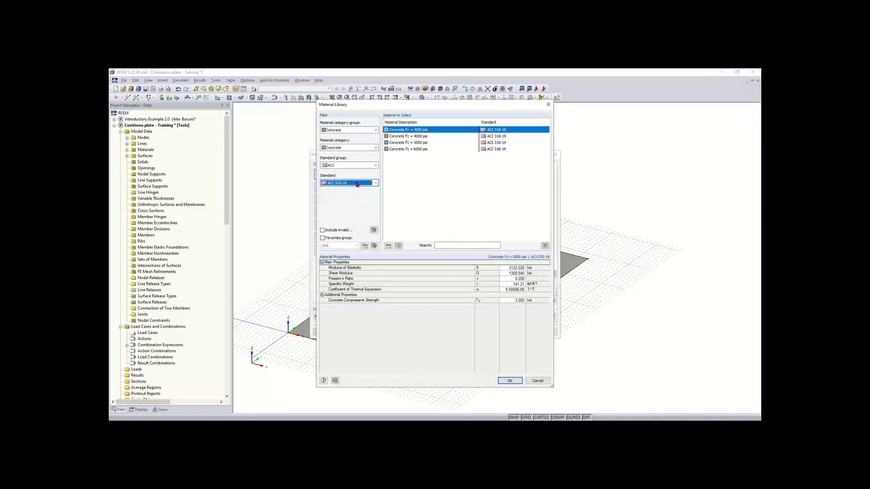
left_click(416, 137)
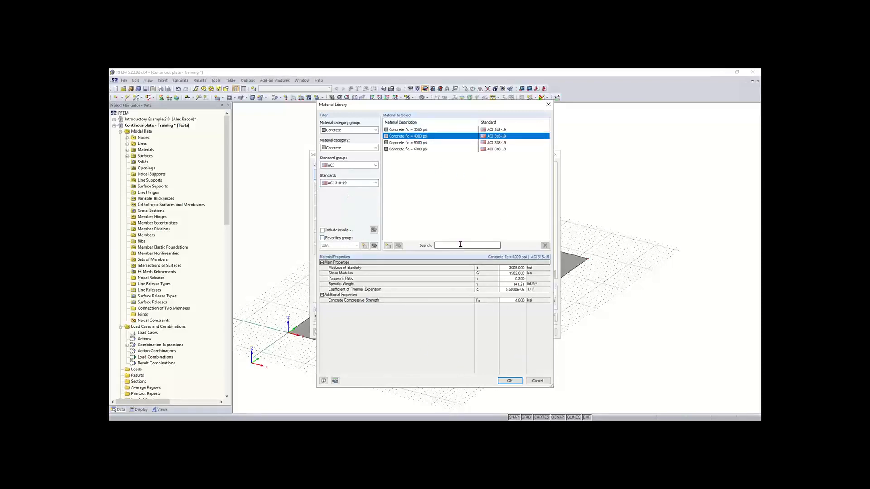
left_click(508, 379)
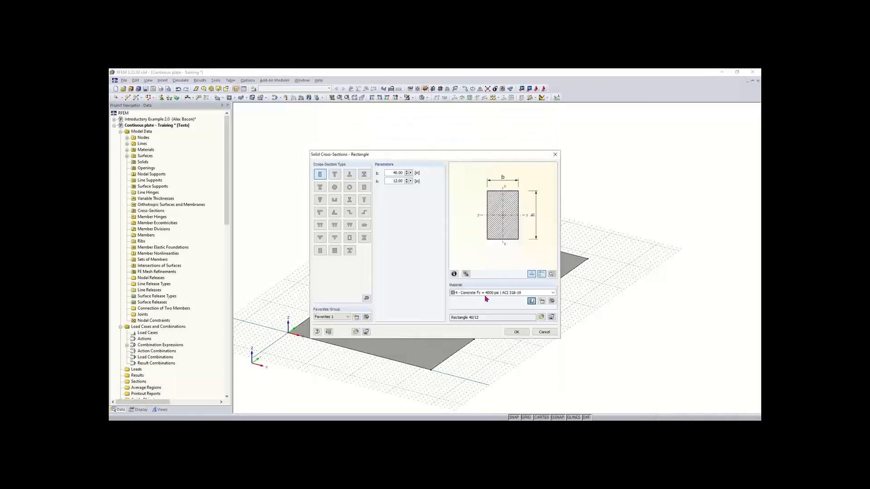
left_click(516, 332)
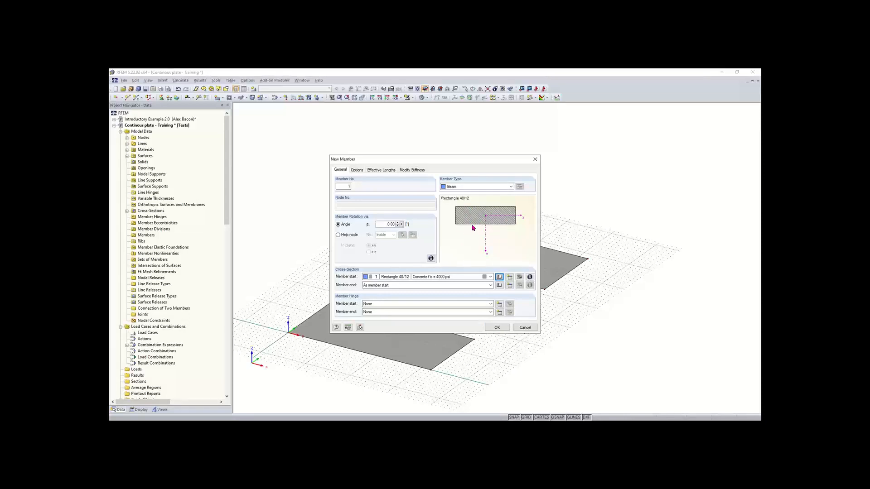
Place the beam parallel to the third slab's outer long edge, from X 0, Y 63 ft to X 32, Y 63 ft.
left_click(497, 328)
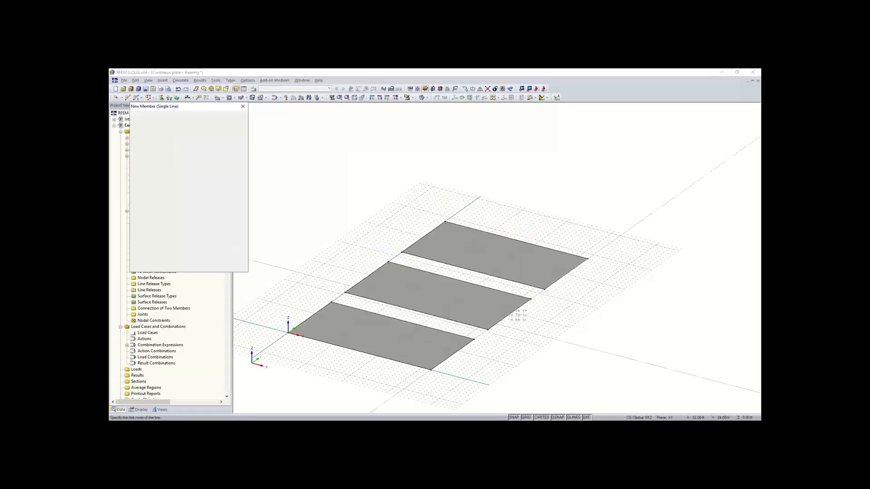
middle_click_drag(552, 245, 507, 274)
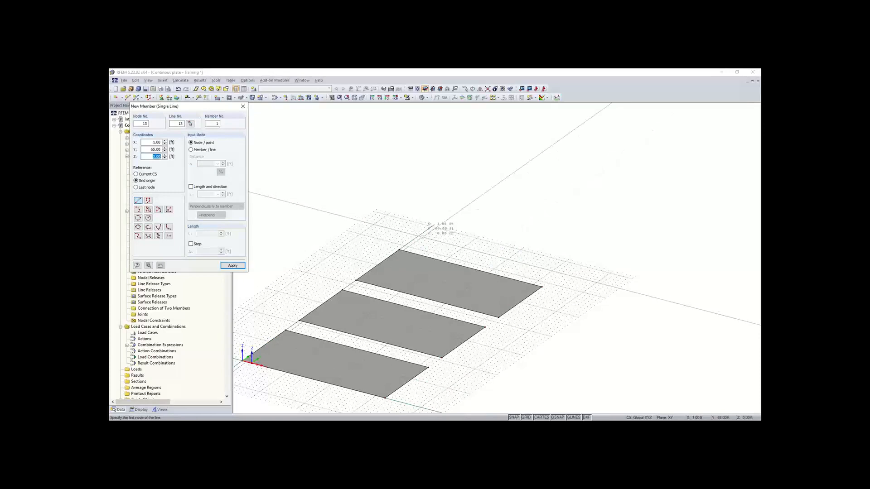
scroll(422, 237, "up", 4)
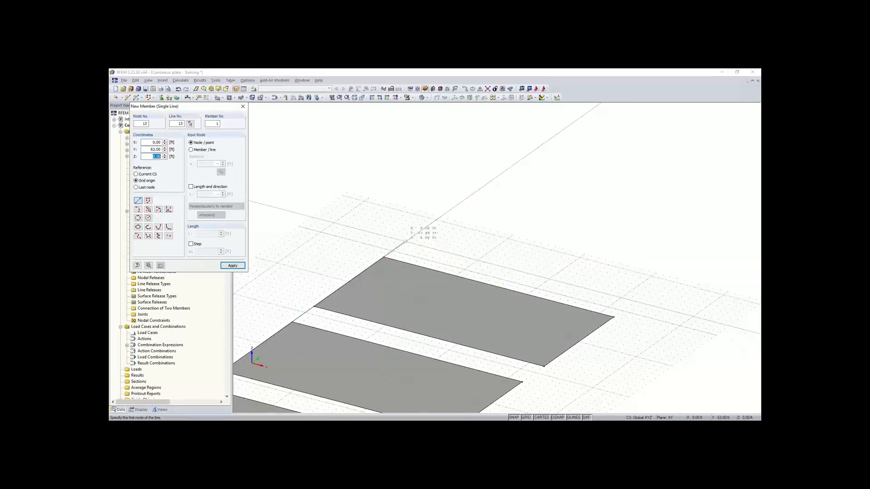
left_click(406, 241)
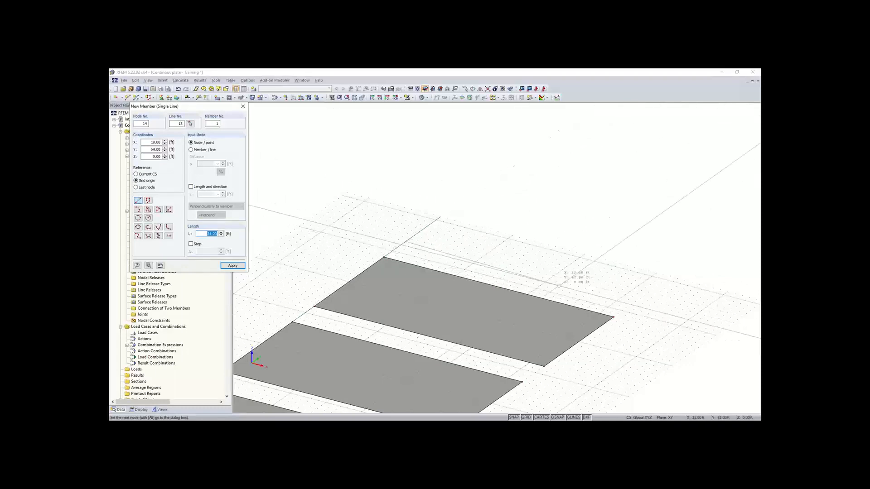
middle_click_drag(618, 338, 558, 309)
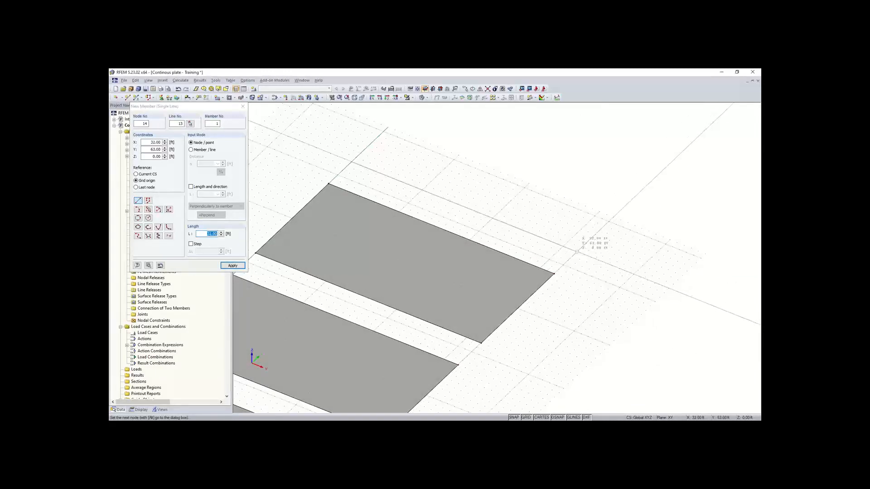
left_click(578, 255)
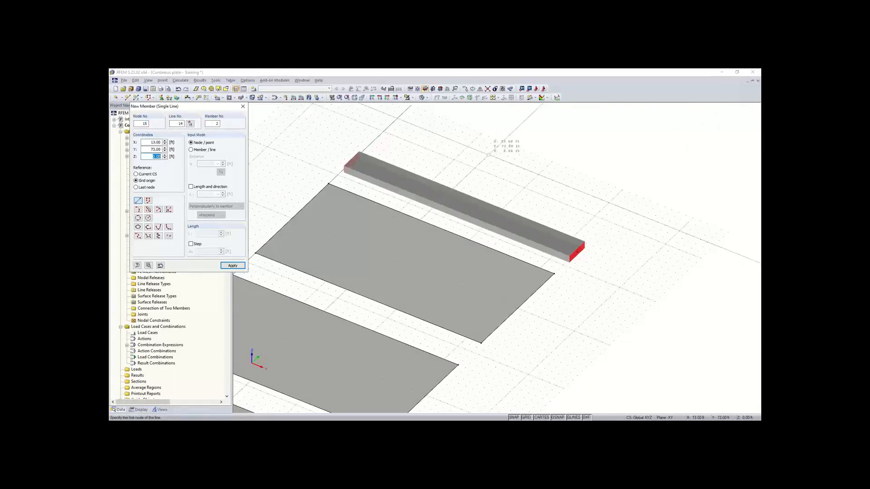
key("Escape")
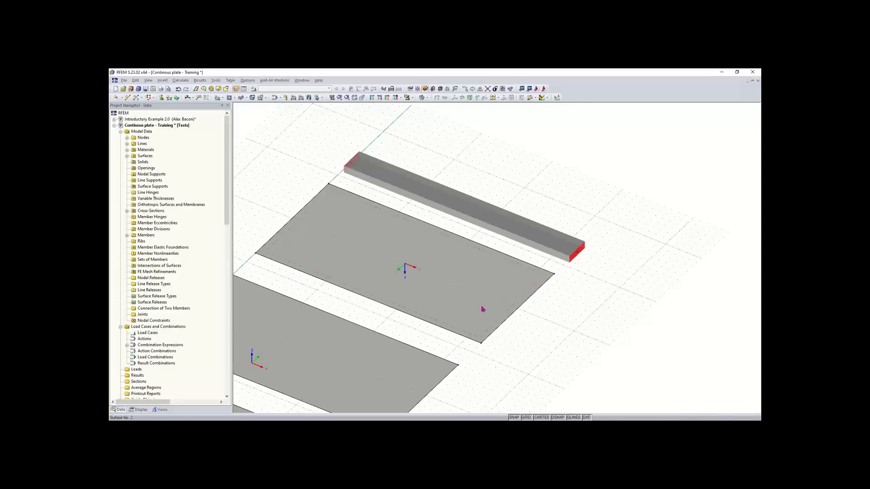
scroll(483, 302, "down", 3)
middle_click_drag(502, 235, 499, 230, "ctrl")
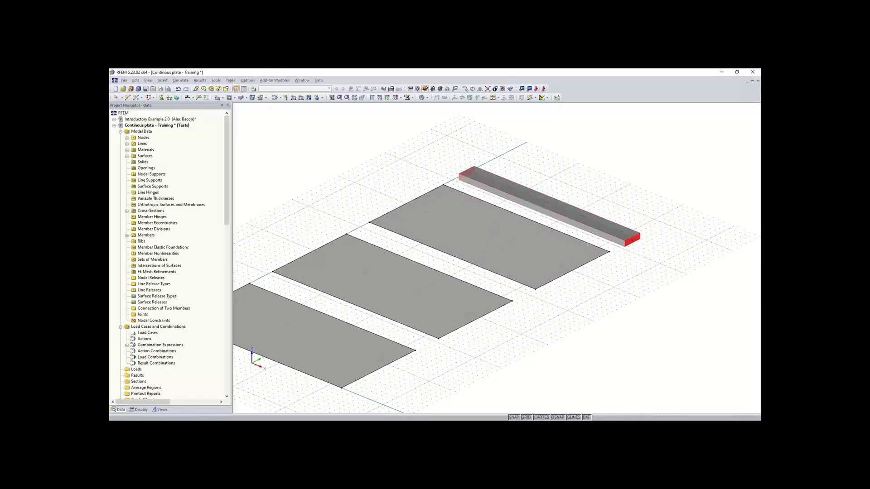
scroll(290, 299, "down", 1)
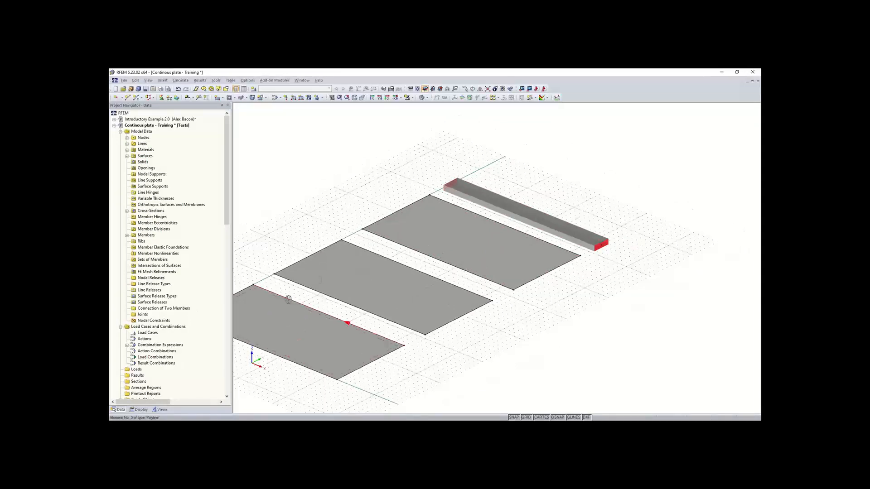
middle_click_drag(288, 299, 335, 267)
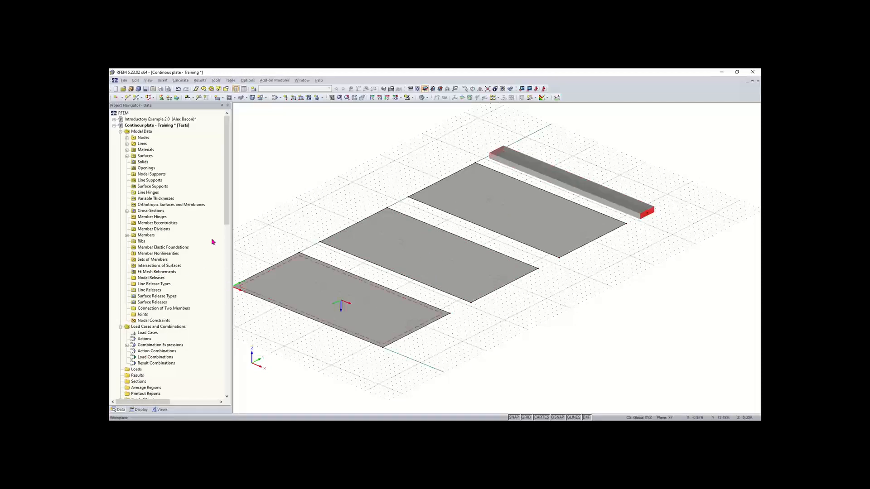
right_click(312, 324)
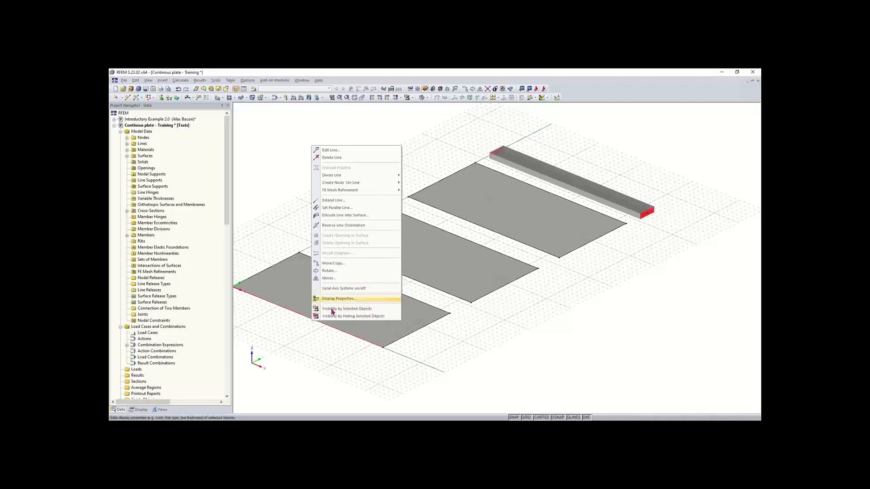
left_click(302, 328)
right_click(301, 329)
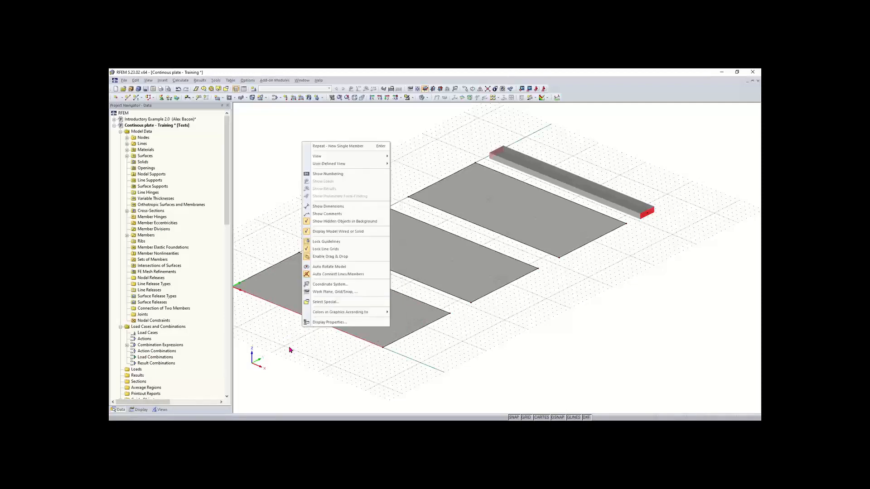
left_click(368, 349)
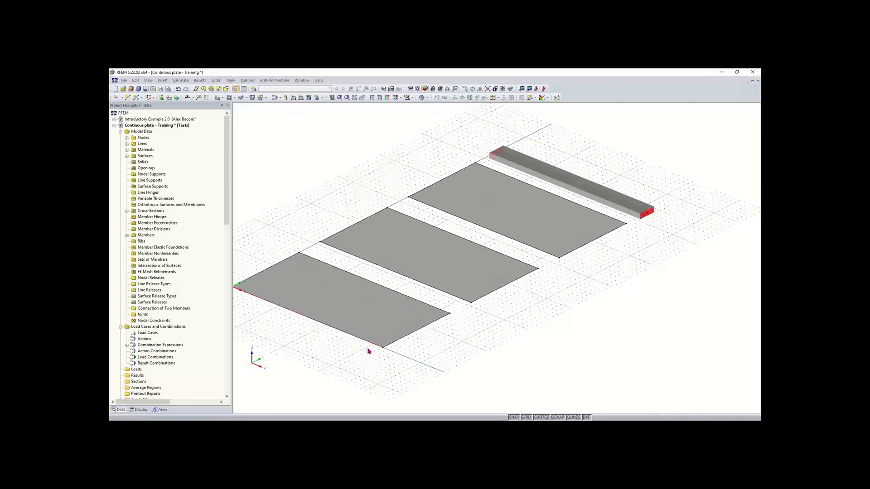
right_click(332, 352)
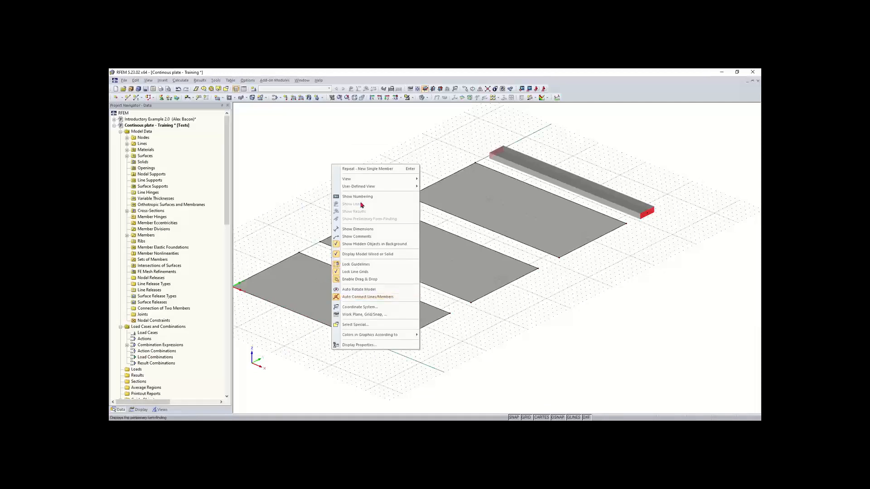
left_click(281, 201)
Divide the first slab's outer long edge by distance with a new intermediate node 16 ft from the line start.
right_click(323, 326)
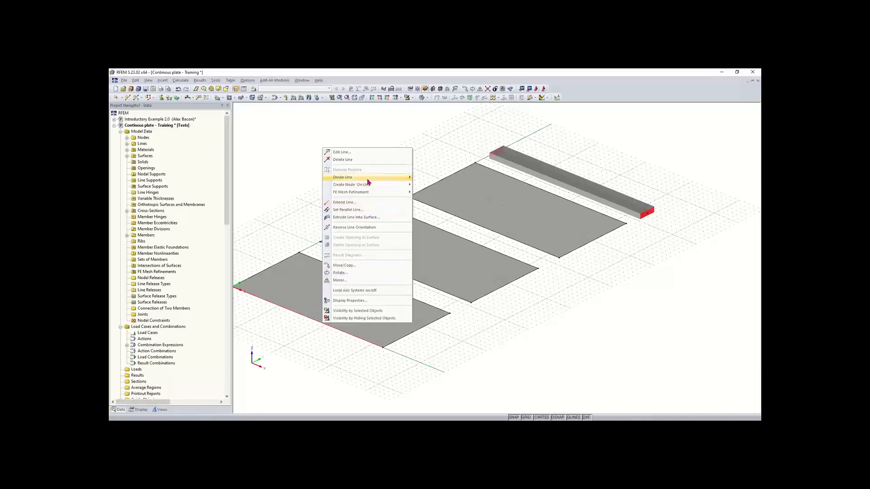
mouse_move(367, 182)
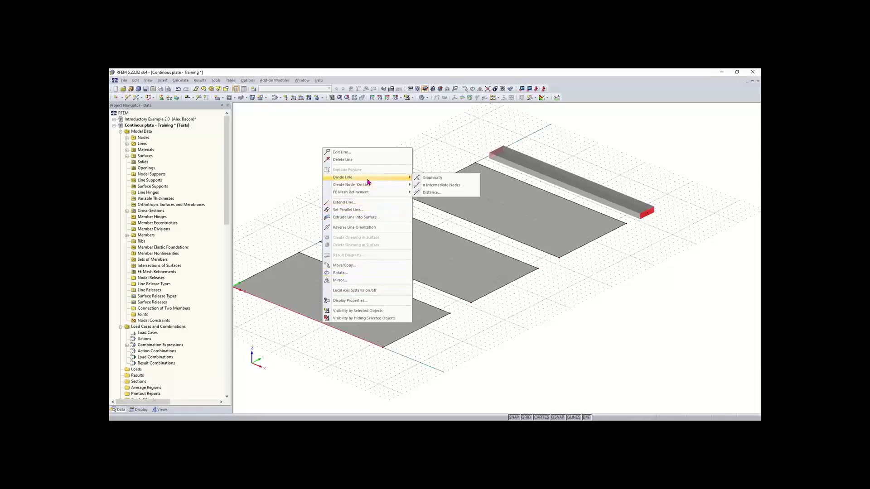
left_click(439, 194)
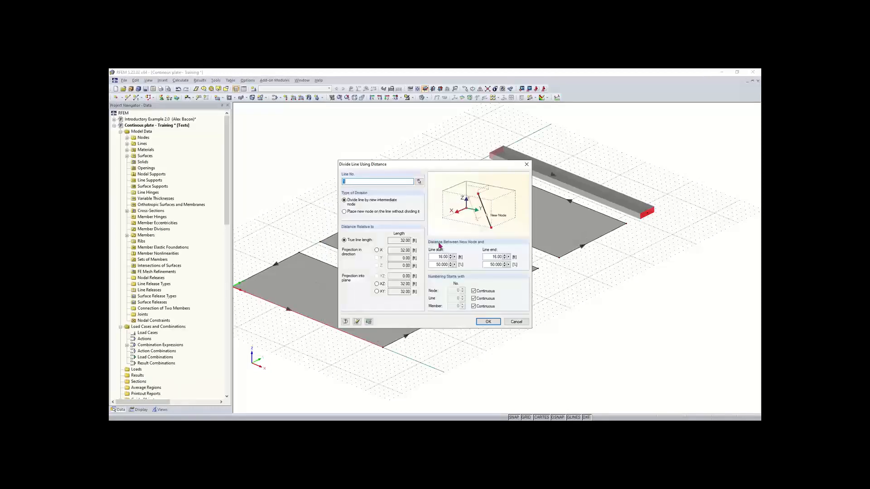
left_click_drag(430, 165, 506, 113)
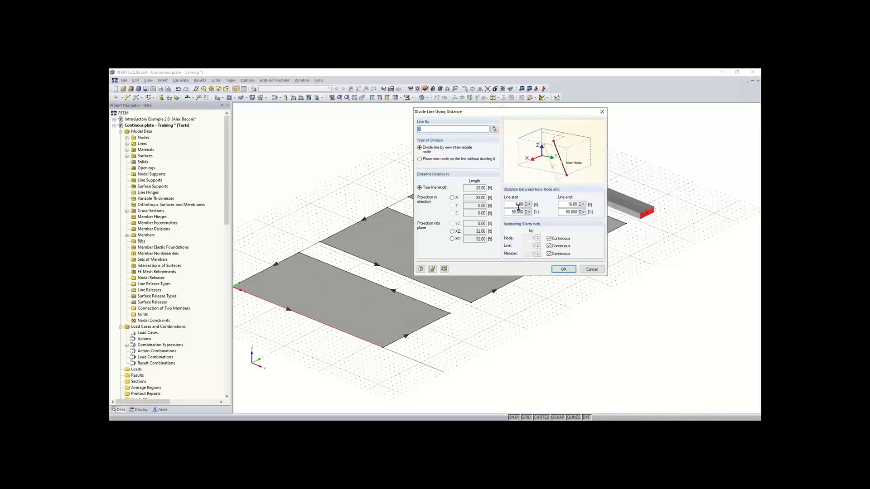
left_click_drag(526, 113, 504, 134)
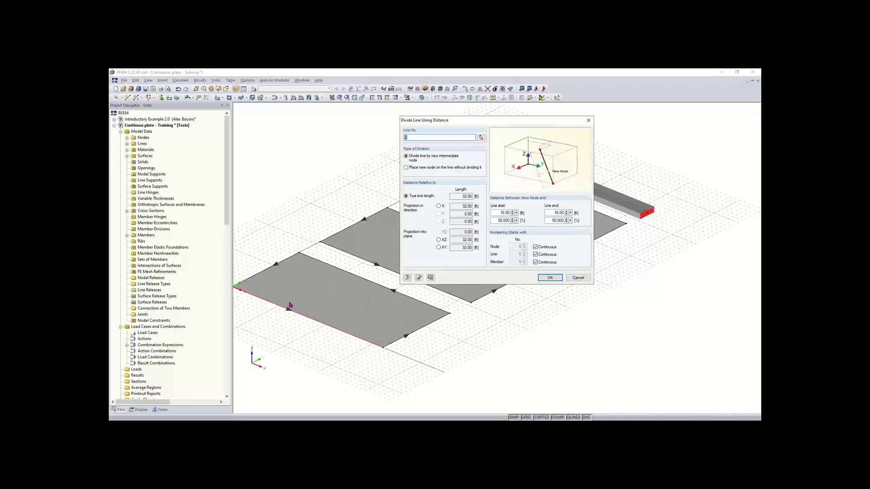
left_click(549, 277)
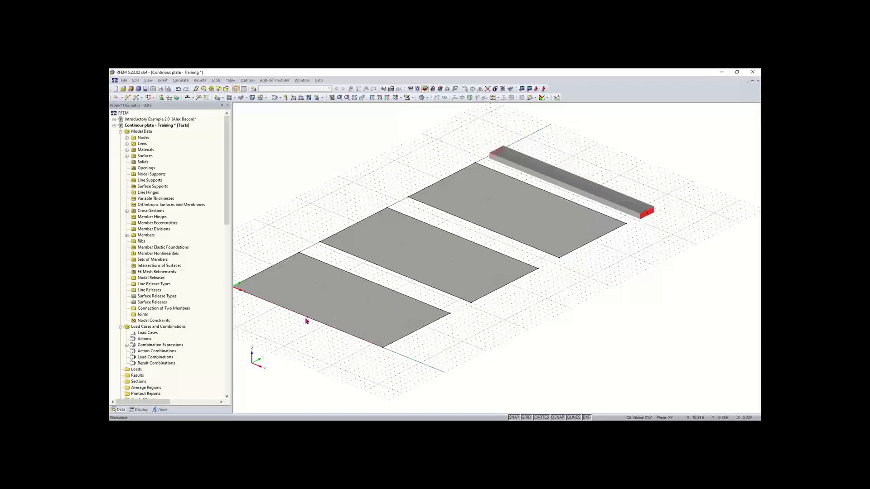
scroll(307, 320, "up", 2)
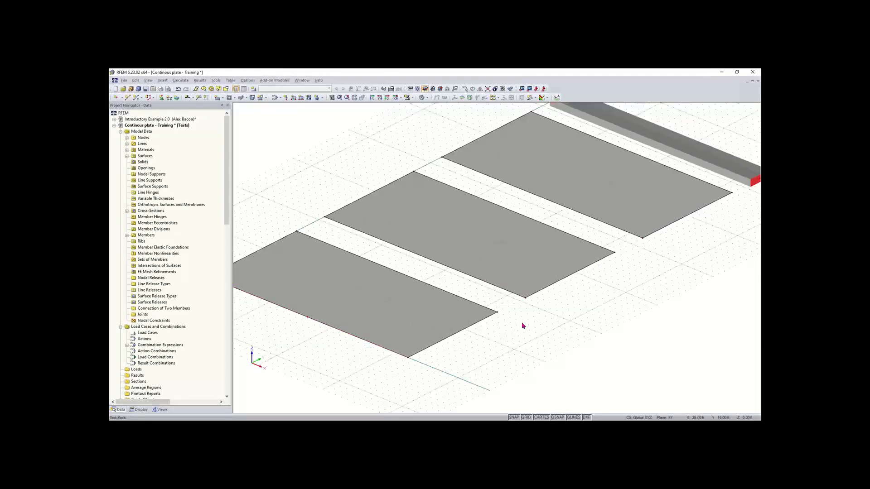
scroll(522, 326, "down", 1)
middle_click_drag(524, 330, 417, 303, "ctrl")
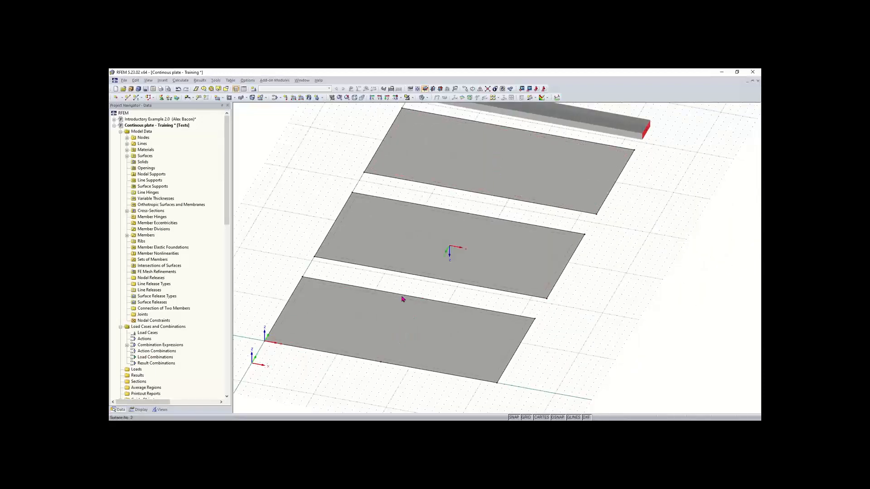
Divide the first slab's inner long edge, facing the second slab, with one new intermediate node.
right_click(409, 299)
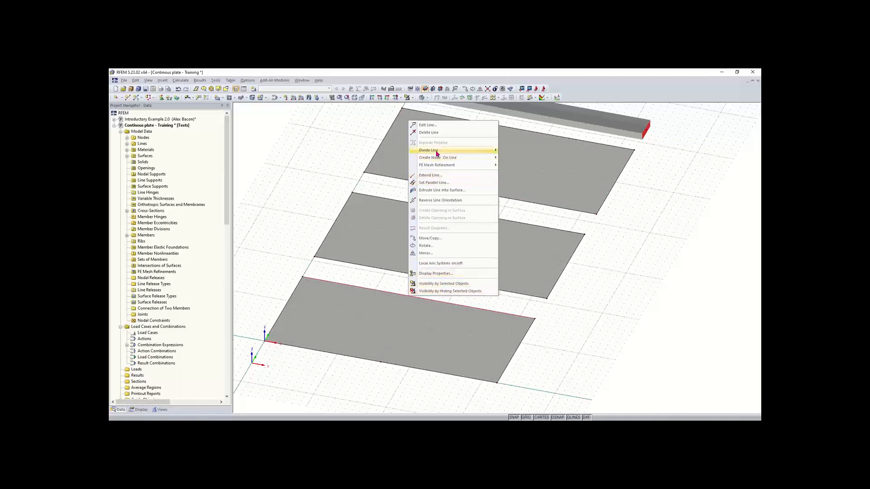
mouse_move(440, 153)
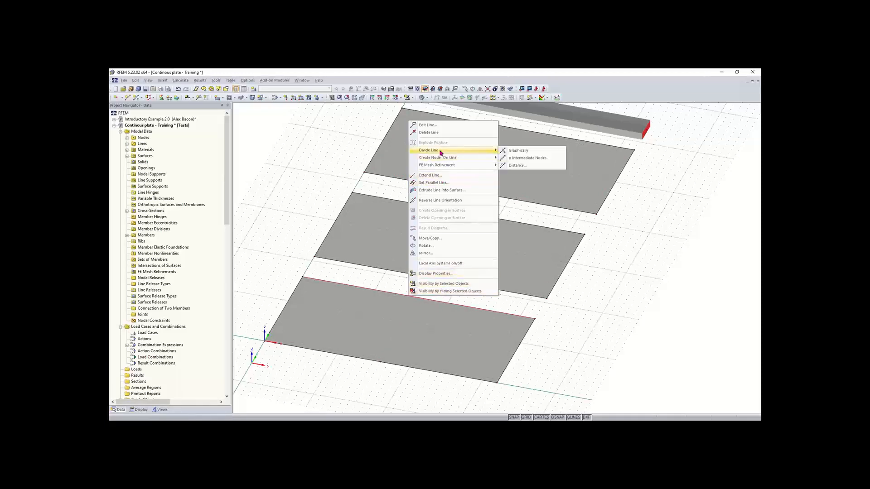
left_click(528, 158)
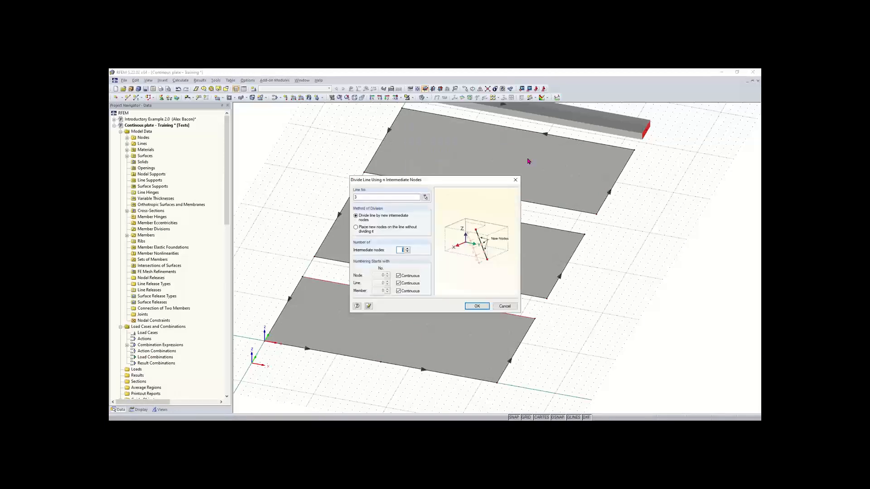
left_click_drag(475, 176, 500, 141)
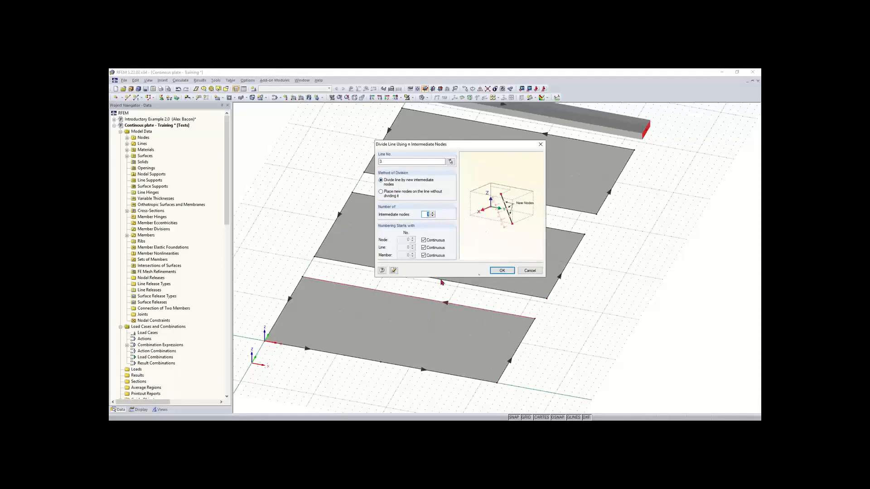
left_click(502, 271)
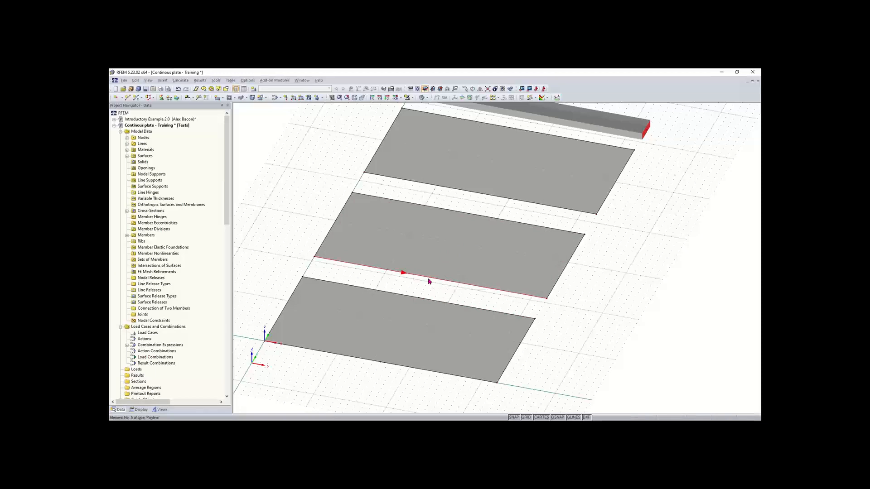
Divide both long edges of the second and third slabs by distance with a new node 16 ft from the line start.
left_click(483, 194, "ctrl")
right_click(514, 129)
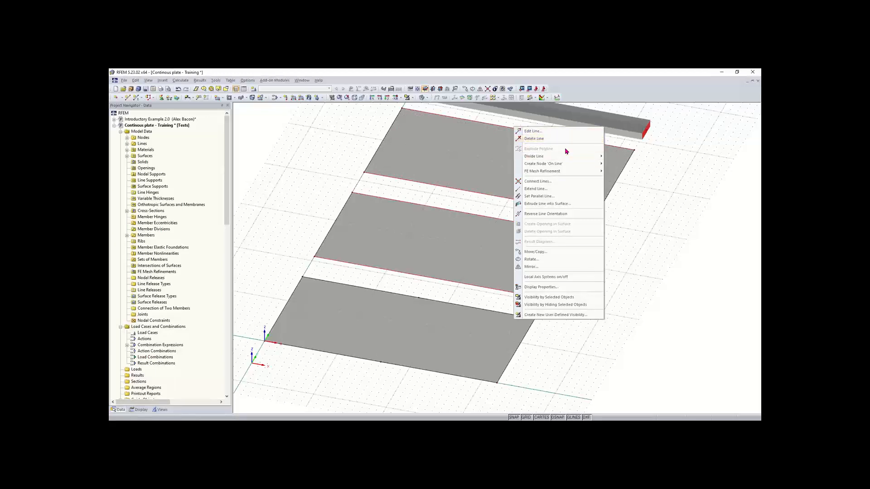
mouse_move(573, 156)
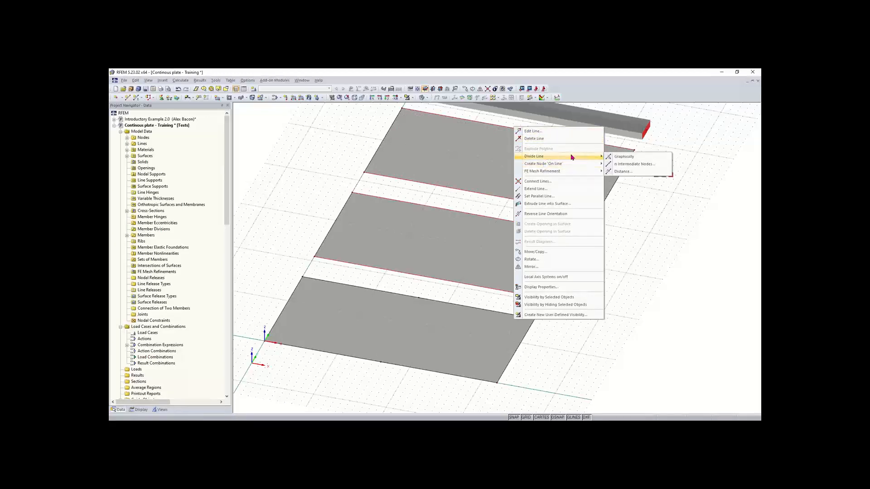
left_click(624, 171)
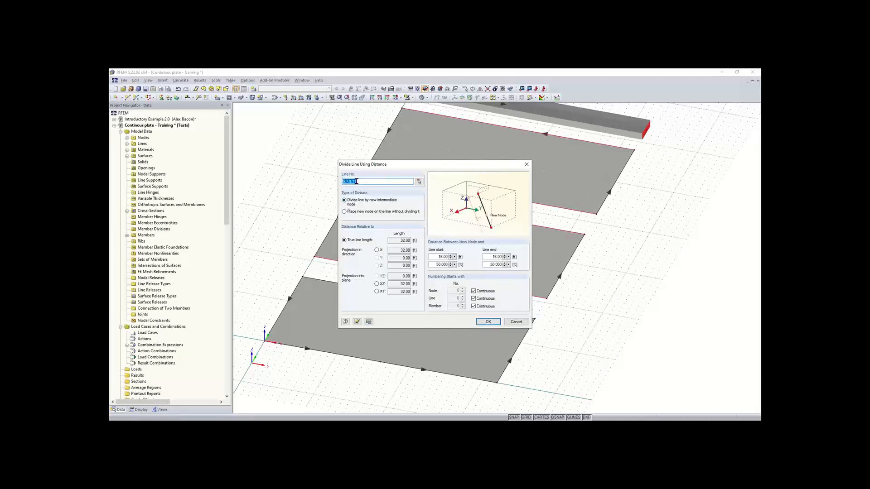
left_click(487, 322)
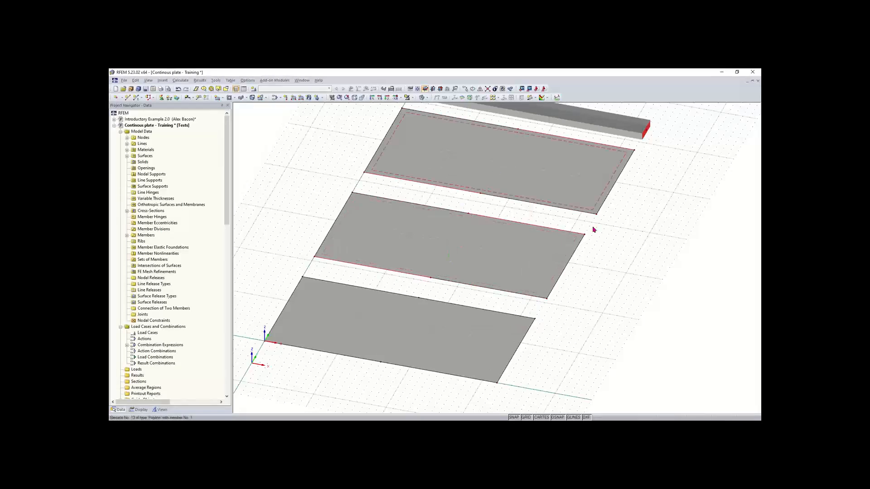
Divide the concrete beam member graphically at an absolute spacing of 16 ft.
middle_click_drag(617, 260, 533, 307)
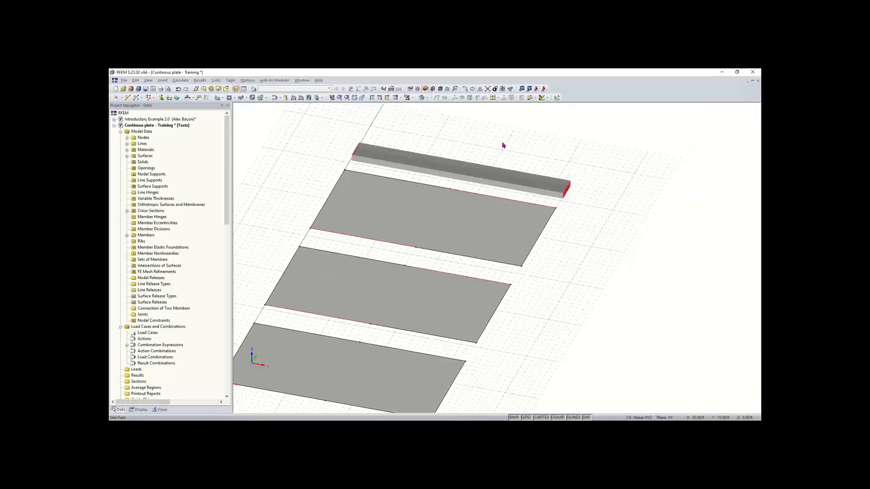
right_click(458, 172)
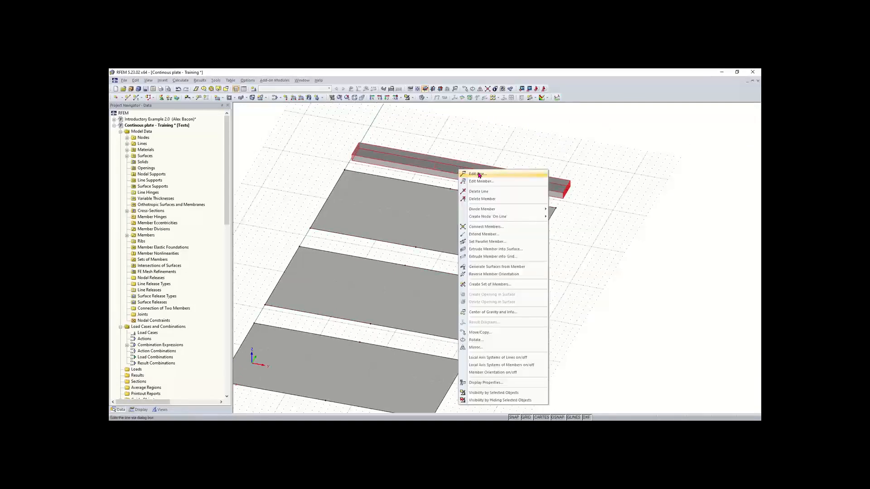
mouse_move(490, 211)
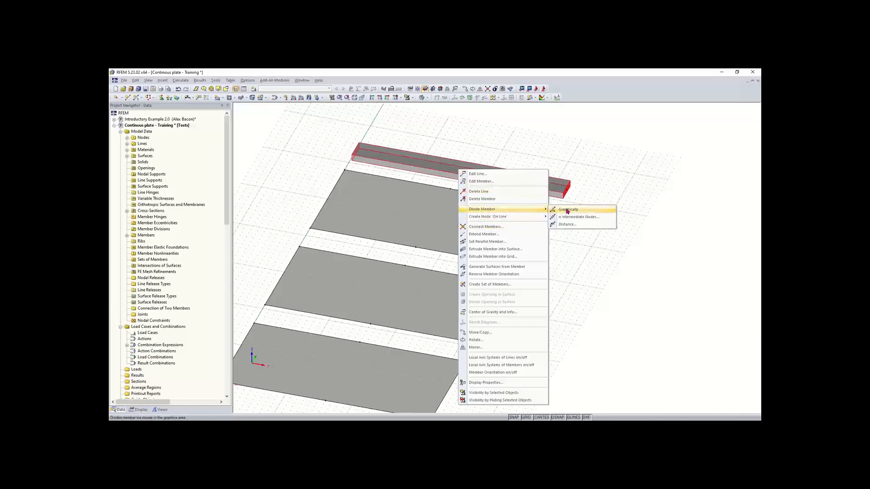
left_click(590, 211)
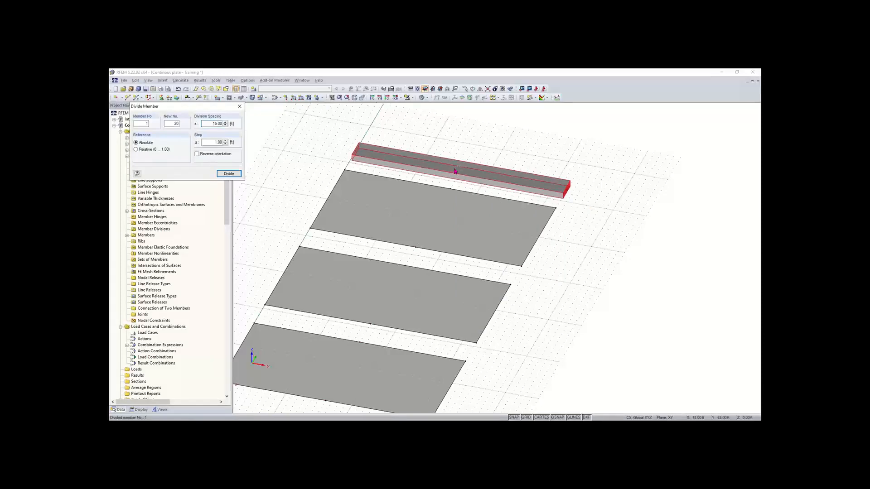
scroll(452, 173, "up", 3)
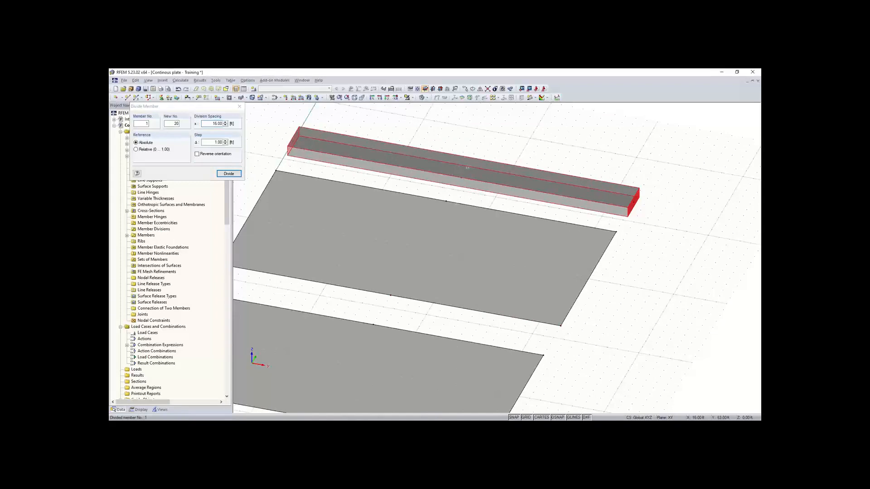
middle_click_drag(462, 176, 498, 184, "ctrl")
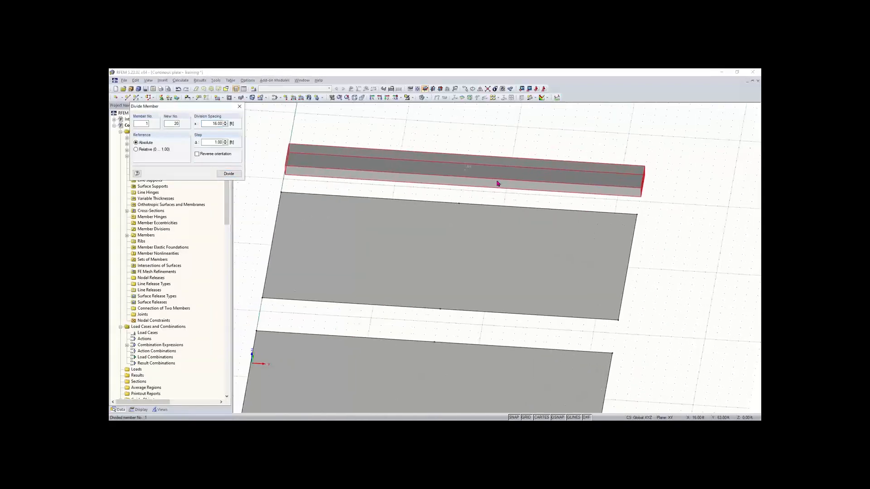
key("Return")
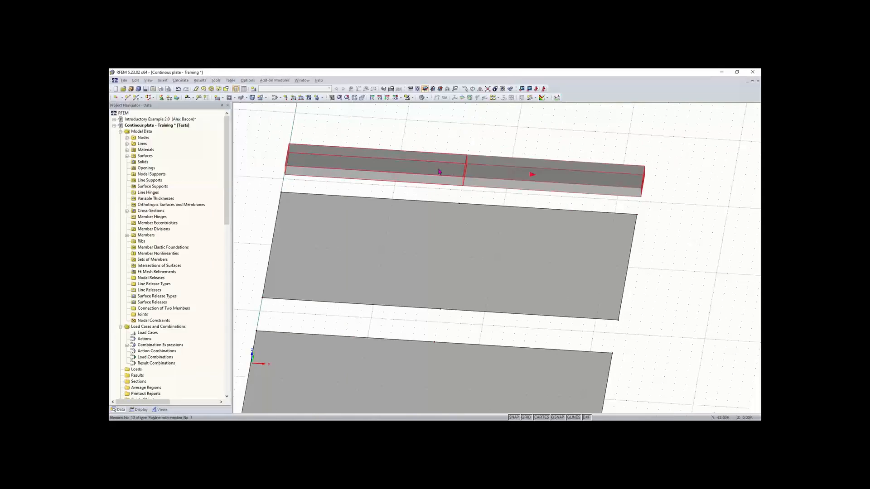
middle_click_drag(457, 292, 362, 243, "ctrl")
scroll(428, 272, "down", 2)
middle_click_drag(440, 279, 464, 275, "ctrl")
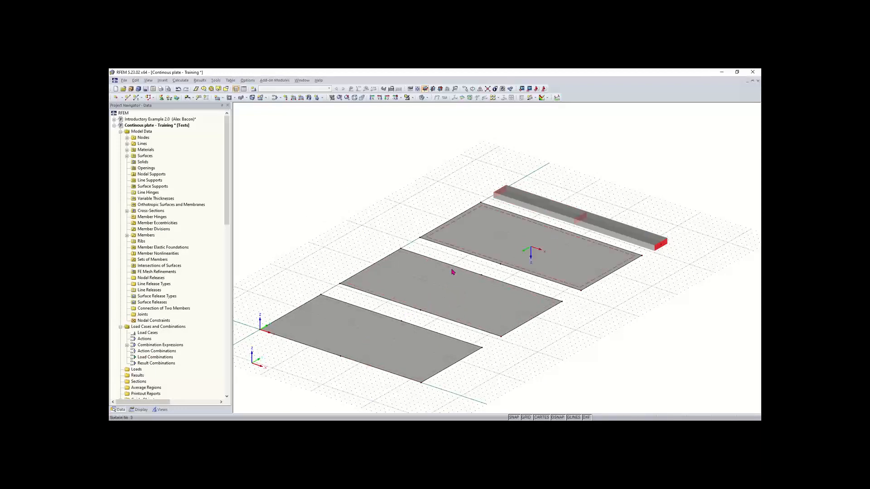
left_click(128, 97)
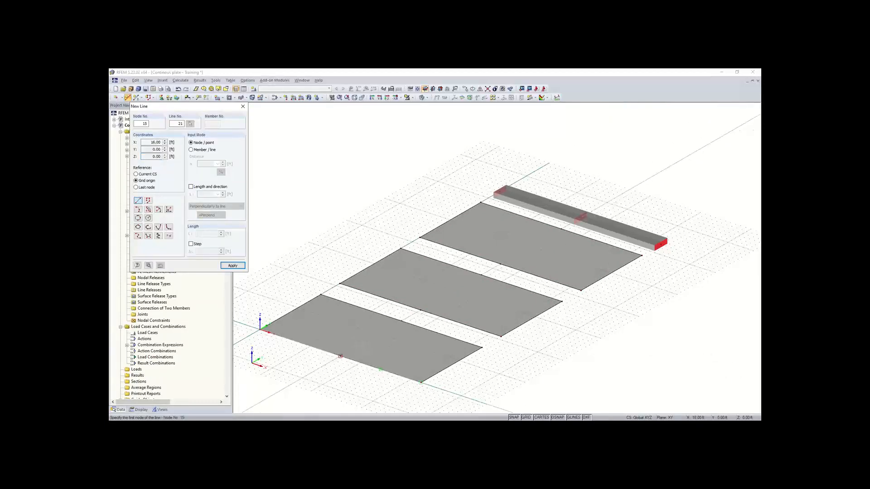
left_click(340, 357)
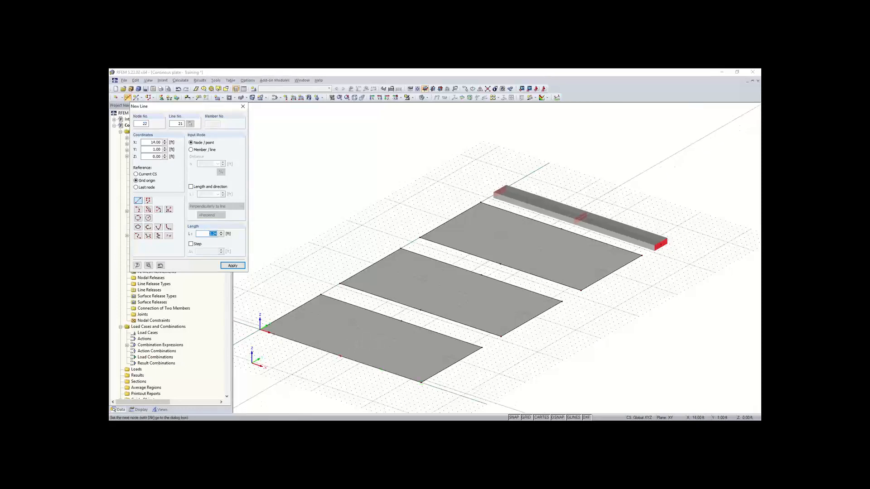
left_click(243, 106)
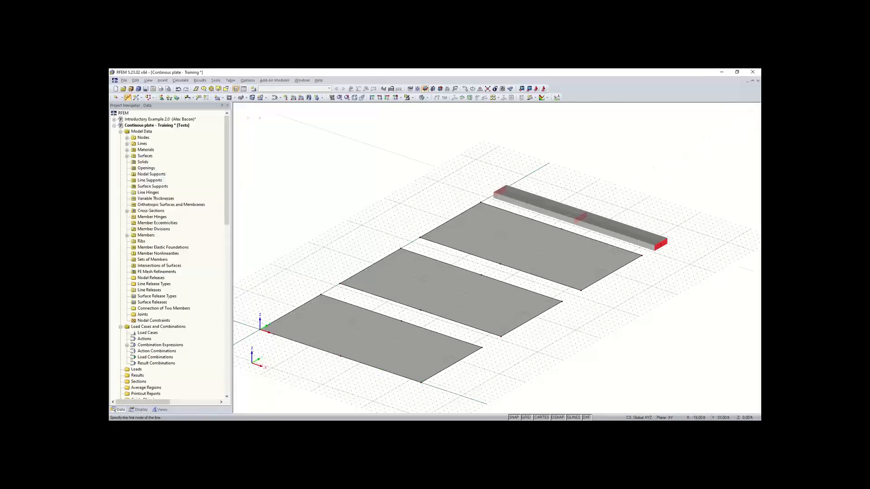
Draw a line across the first slab between its long-edge midpoint nodes, from X 16, Y 0 to X 16, Y 16 ft.
left_click(128, 98)
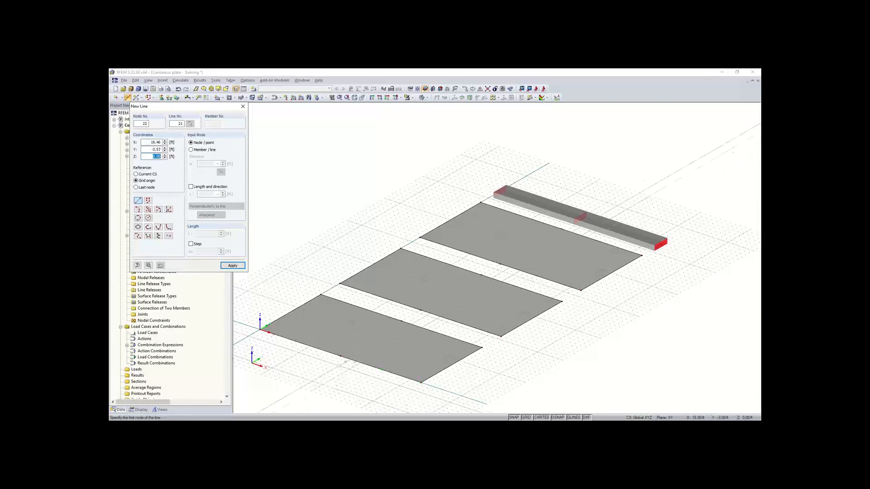
left_click(340, 356)
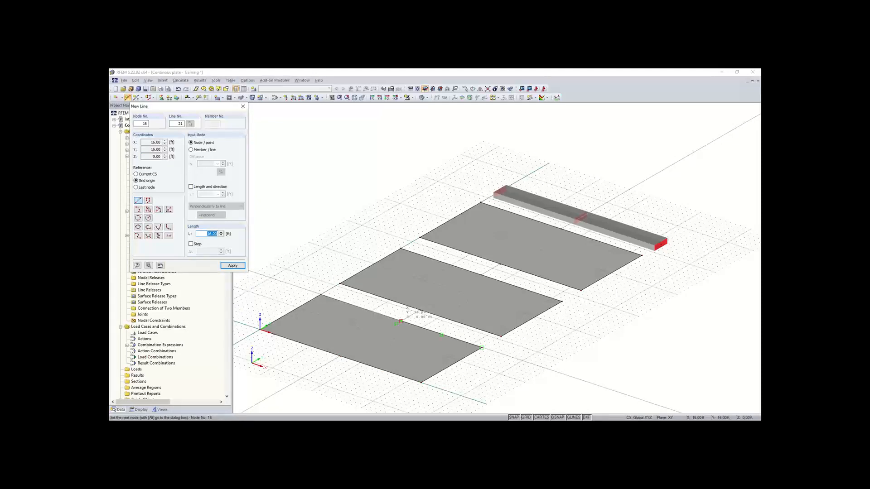
left_click(401, 322)
right_click(331, 398)
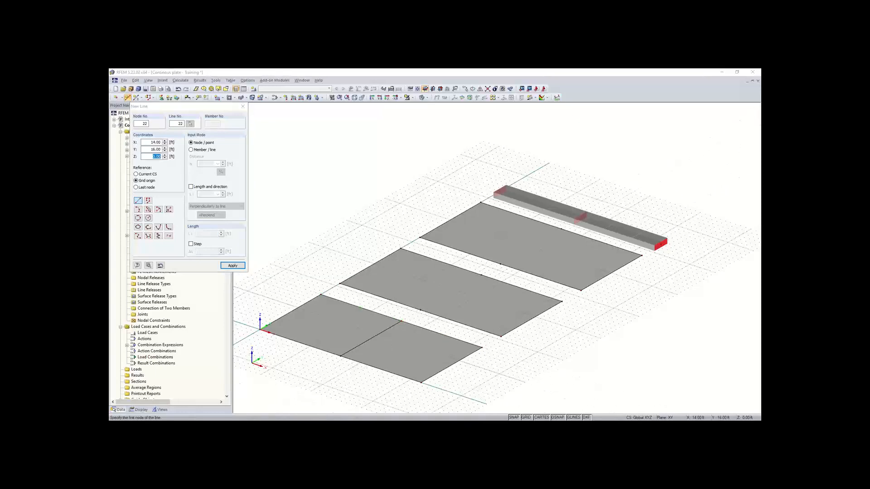
key("Escape")
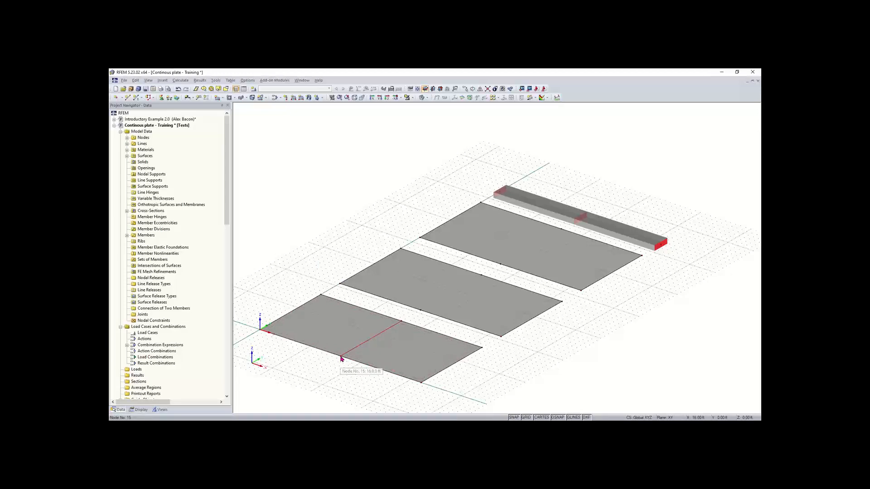
Copy the first slab's transverse midline onto the second and third slabs between their long-edge midpoint nodes, undoing any accidental node move.
left_click(420, 313)
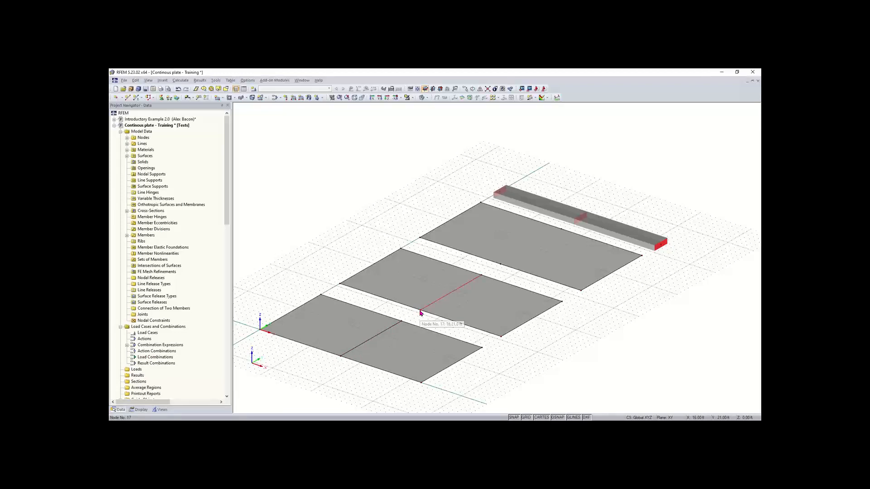
left_click(500, 264)
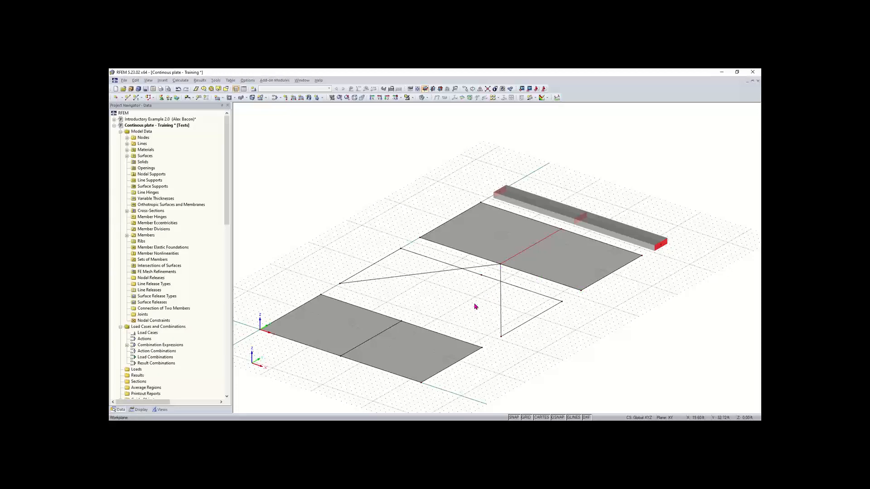
key("ctrl+z")
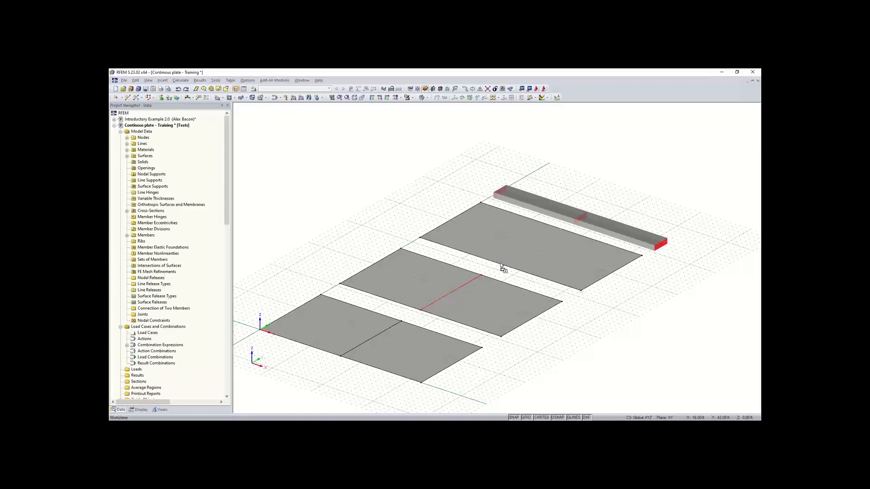
left_click(454, 313)
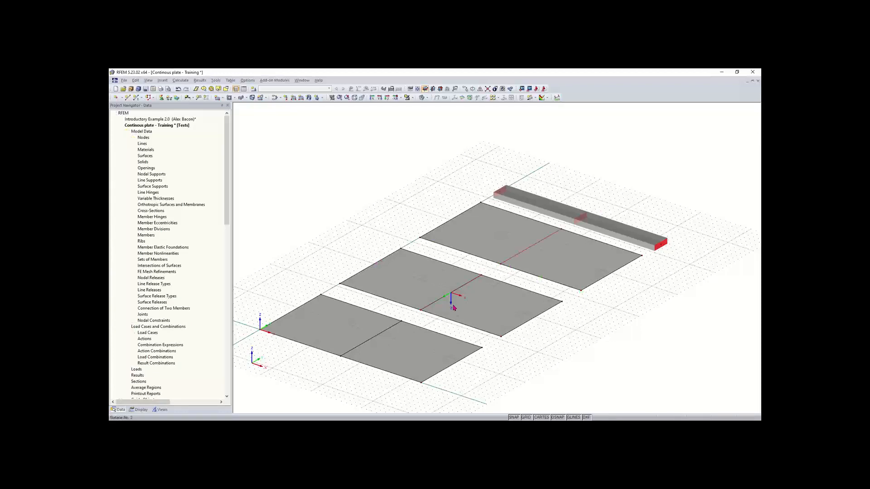
key("Escape")
scroll(480, 201, "down", 1)
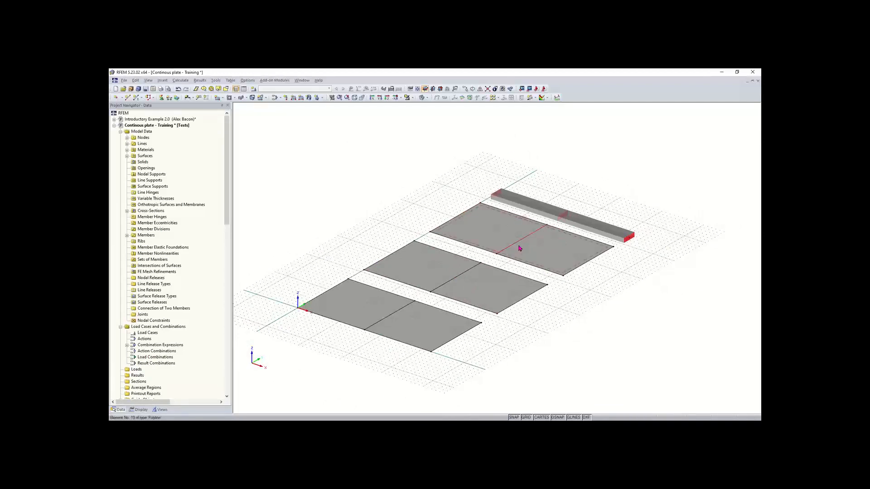
middle_click_drag(582, 295, 573, 294)
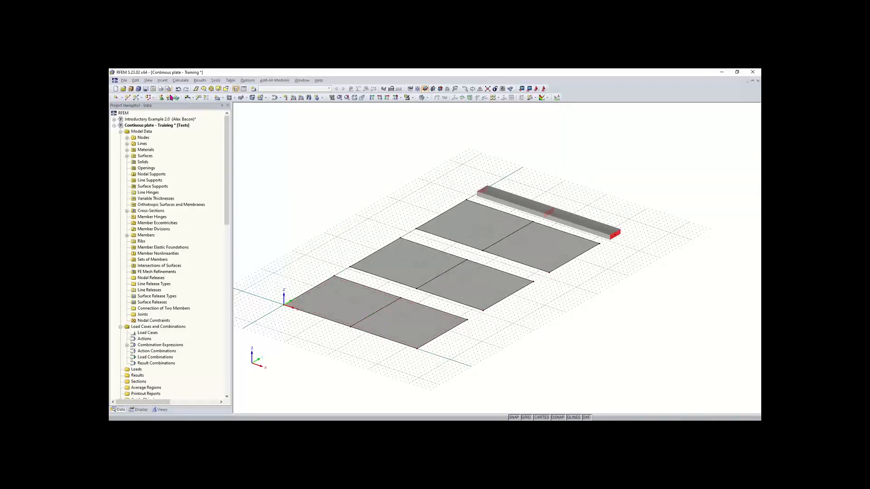
Create a hinged line support in global axes with X, Y and Z displacements fixed and all rotations free.
left_click(169, 98)
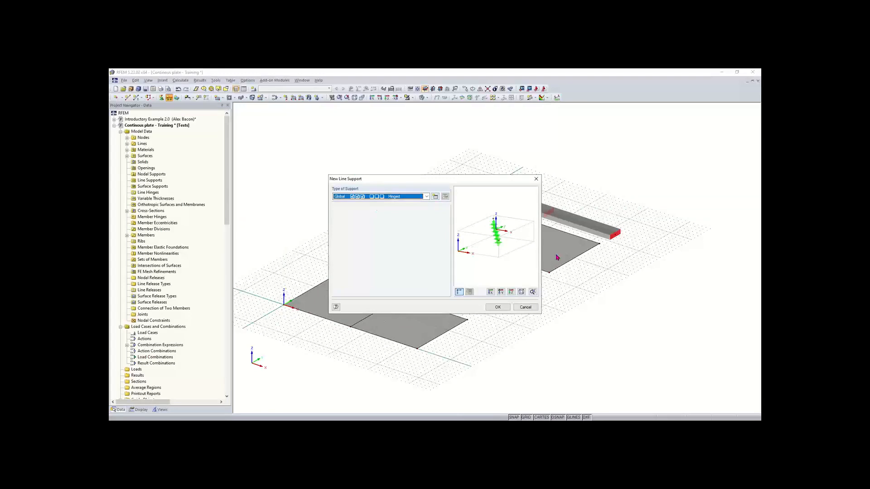
left_click(436, 198)
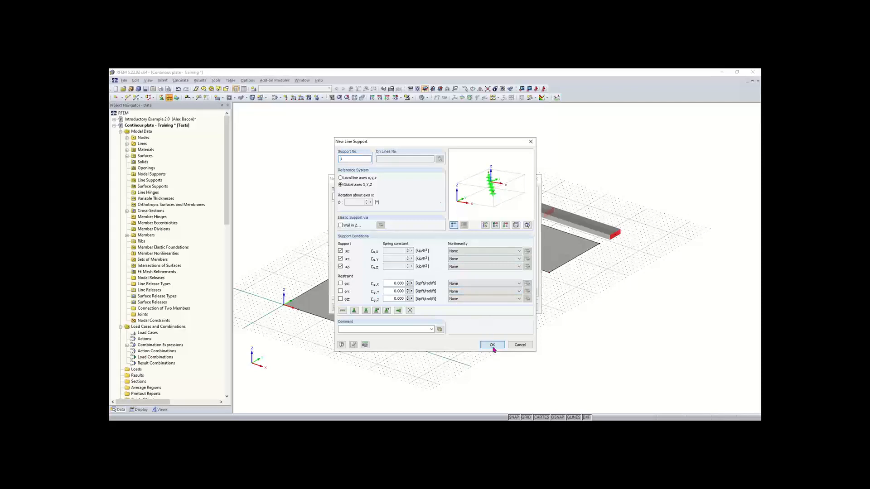
left_click(493, 347)
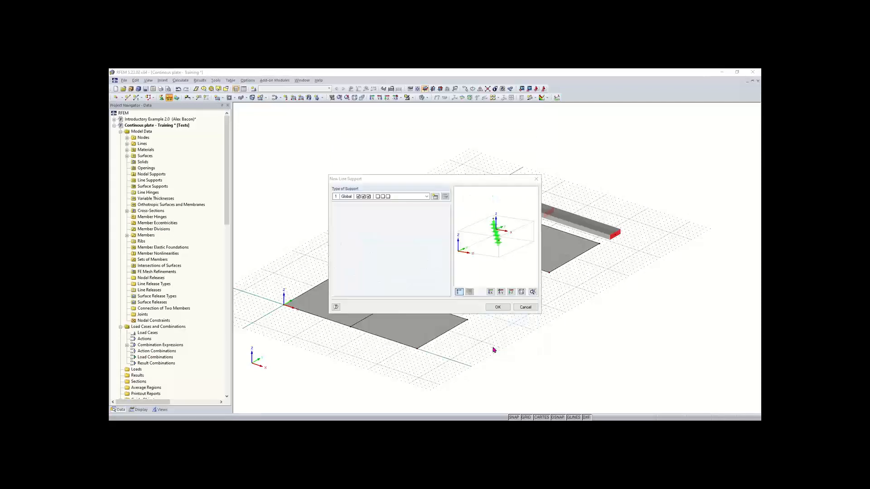
left_click(497, 307)
Place the hinged line support on the transverse midlines of all three slabs.
left_click(370, 316)
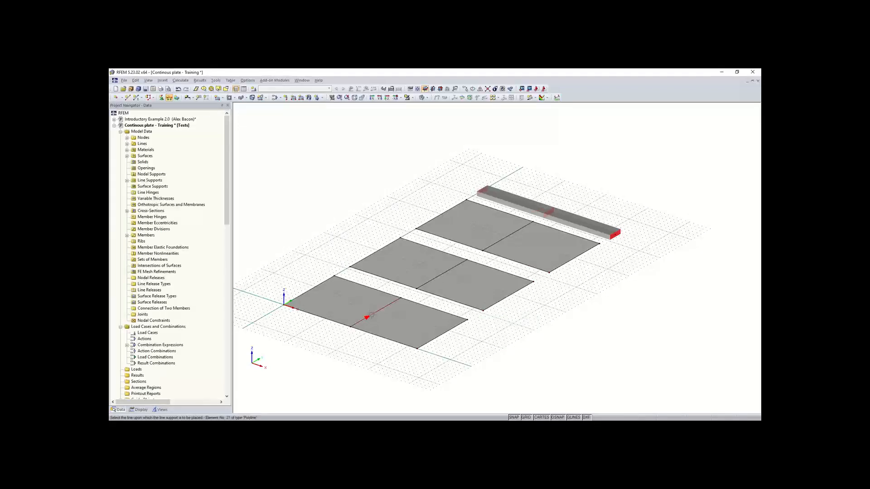
left_click(437, 277)
left_click(500, 237)
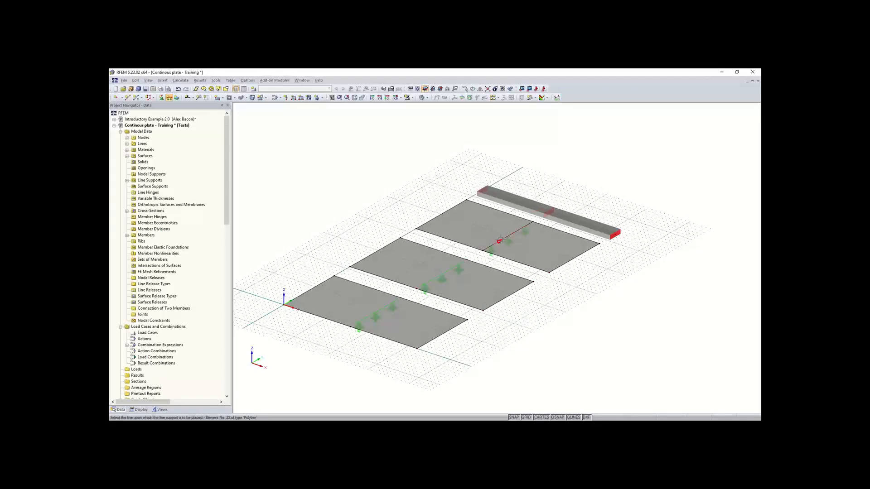
Place the hinged line support on both short end edges of all three slabs.
left_click(323, 281)
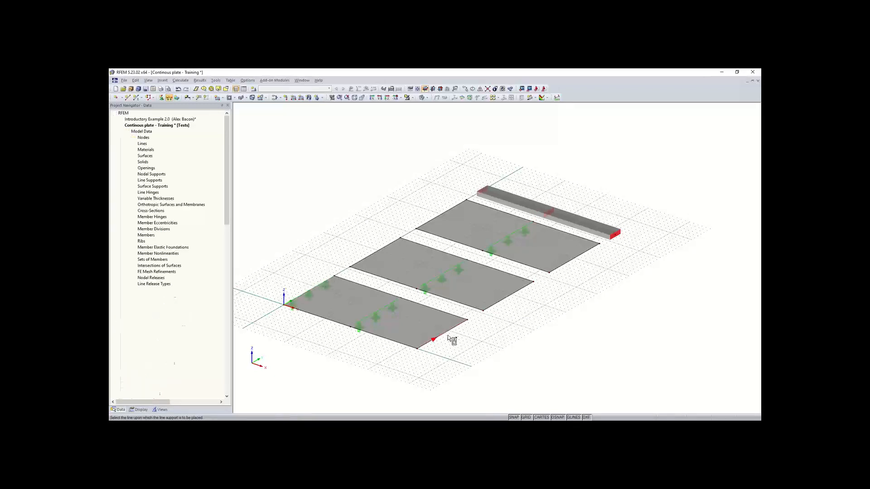
left_click(498, 303)
left_click(434, 339)
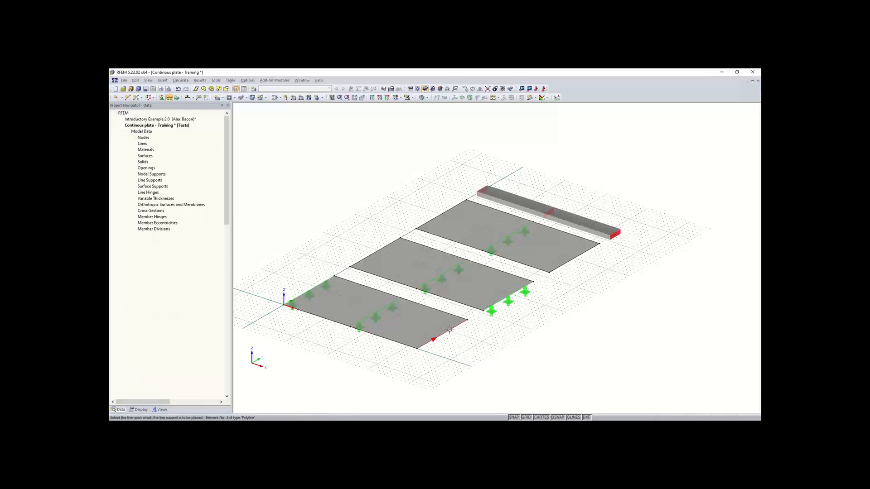
left_click(380, 254)
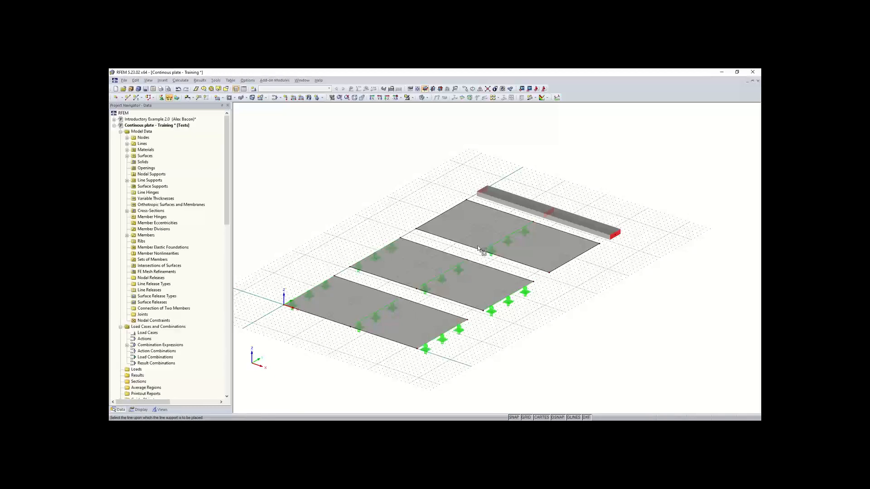
left_click(429, 226)
left_click(567, 264)
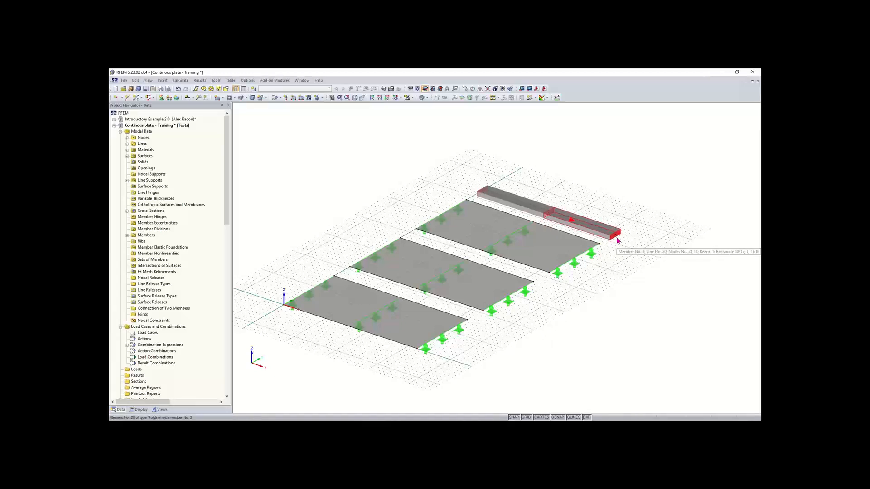
Place a Hinged nodal support on the concrete beam's end node at X 32 ft and on its middle node.
scroll(581, 258, "up", 1)
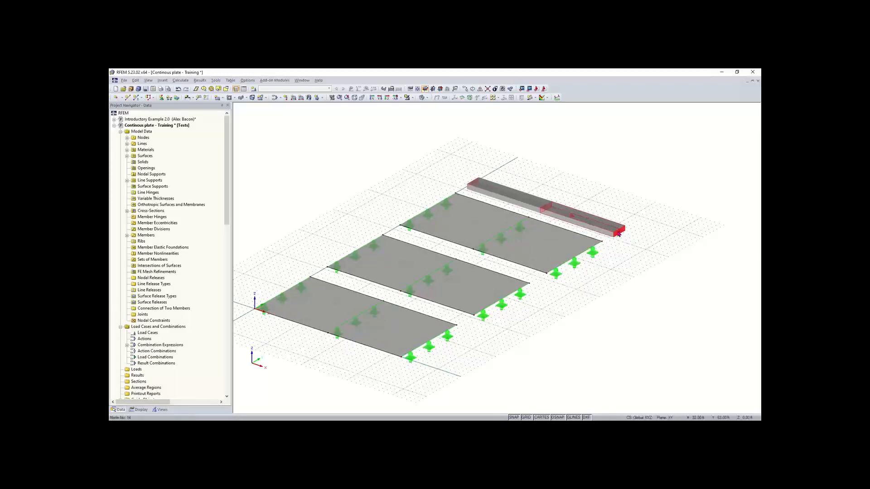
left_click(162, 99)
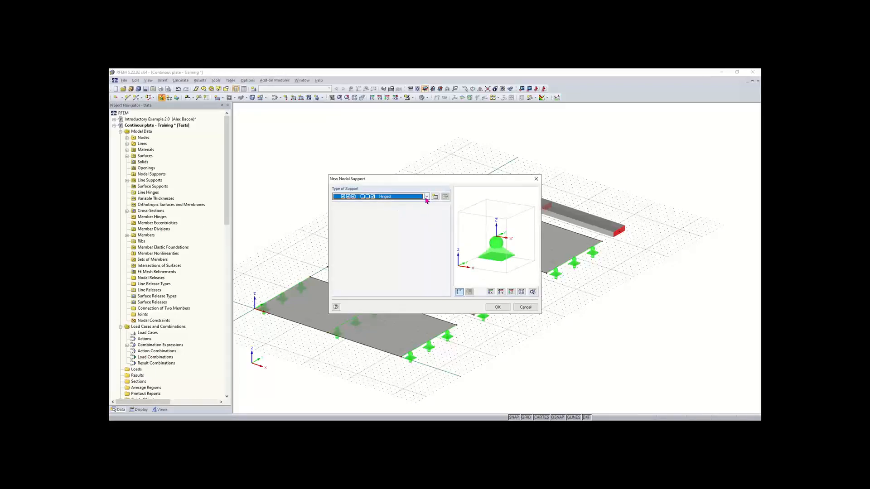
left_click(426, 196)
left_click(405, 204)
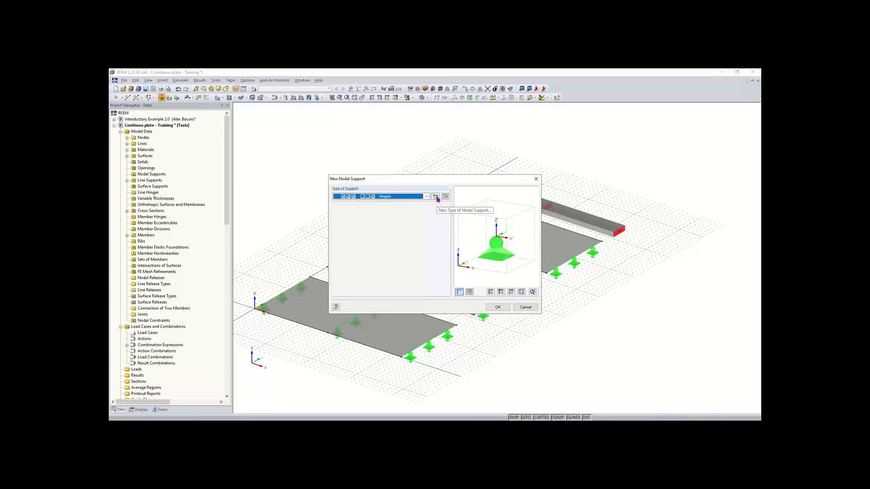
left_click(427, 196)
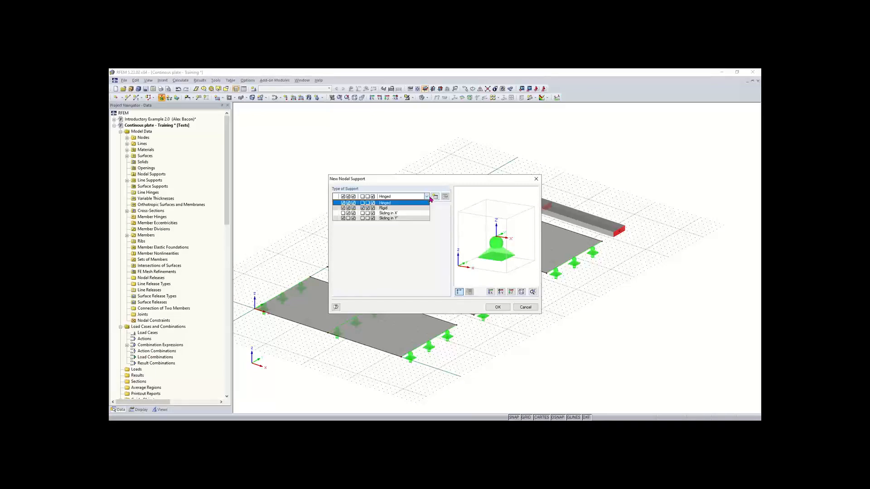
left_click(378, 203)
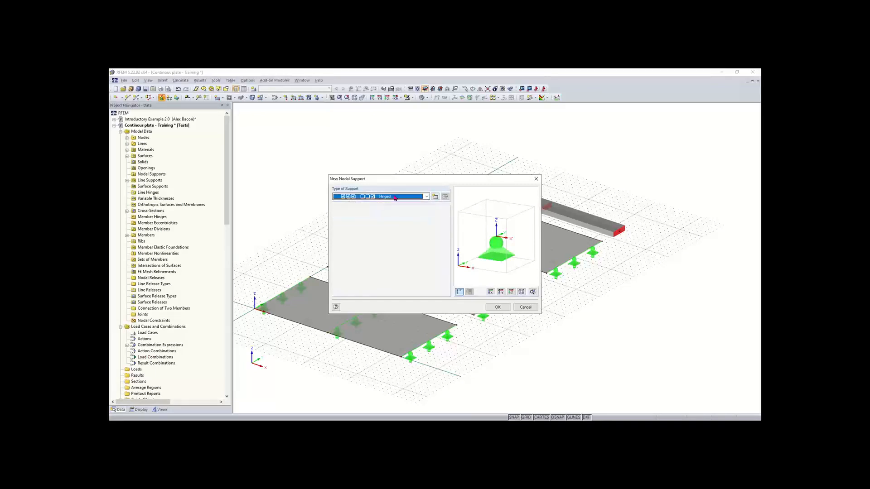
left_click(497, 308)
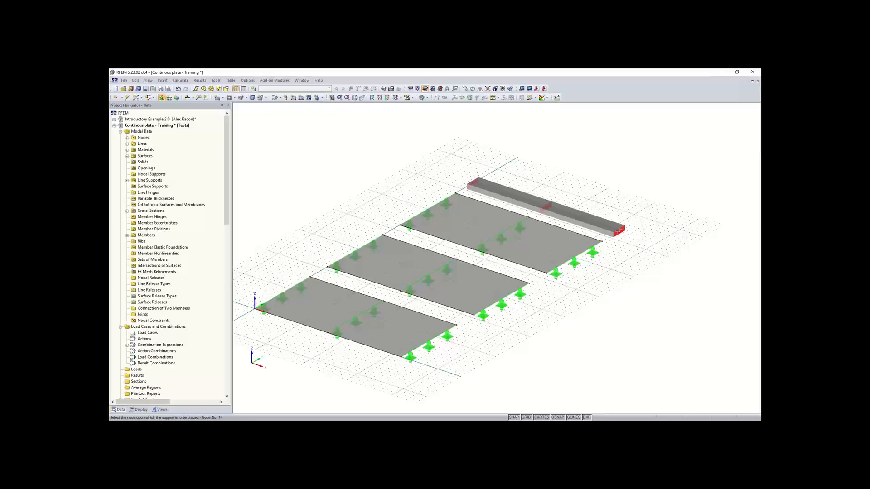
left_click(618, 231)
scroll(546, 210, "up", 4)
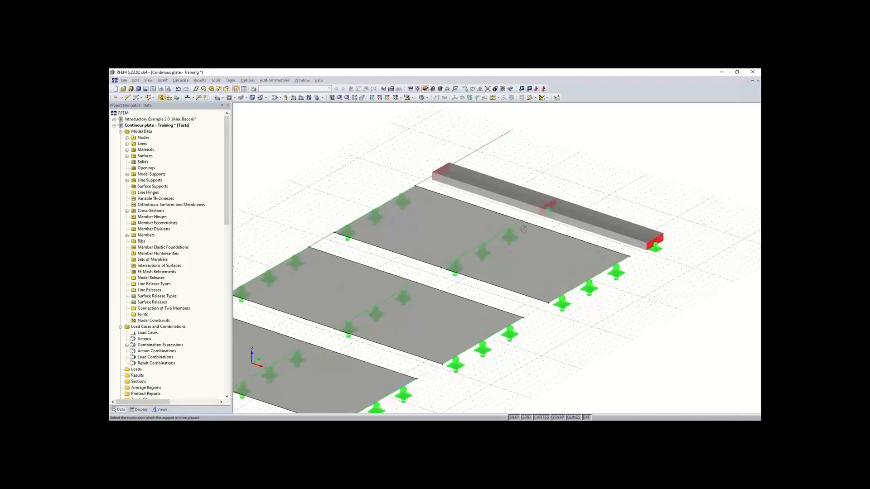
middle_click_drag(524, 229, 469, 234)
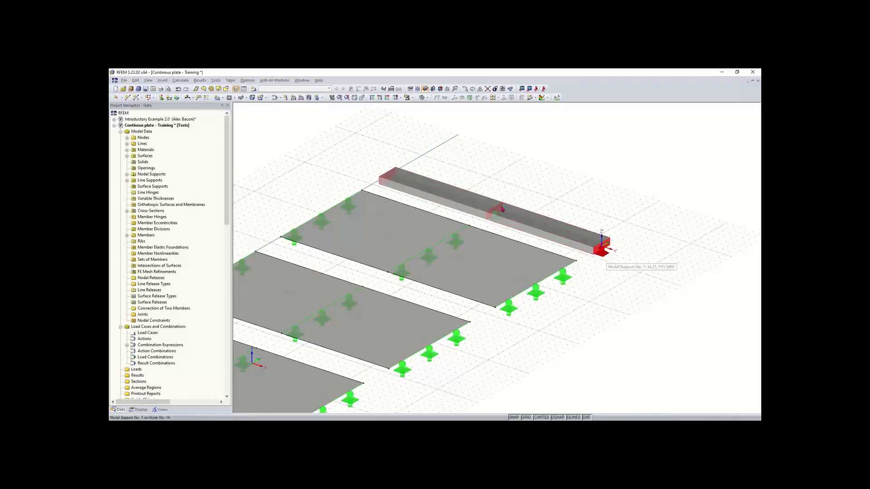
Create a nodal support fixing X, Y, Z displacements and X and Z rotations, with Y rotation free, and place it on the beam's remaining end node.
left_click(162, 97)
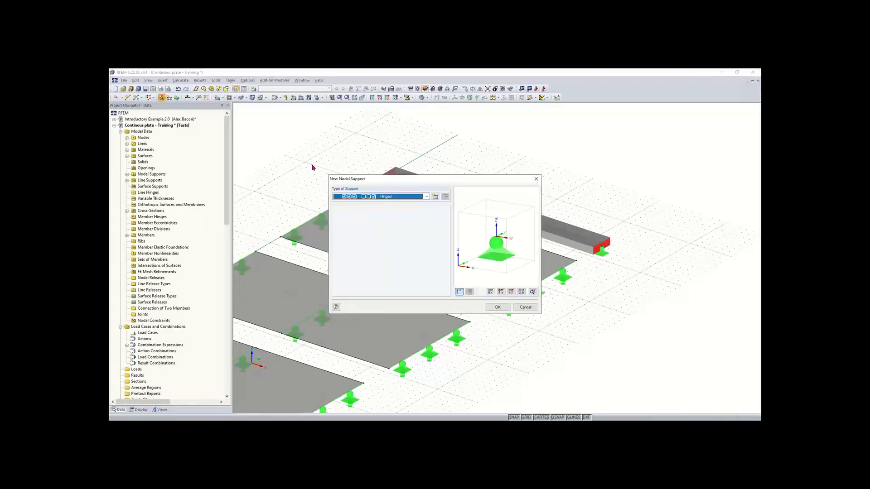
left_click(434, 197)
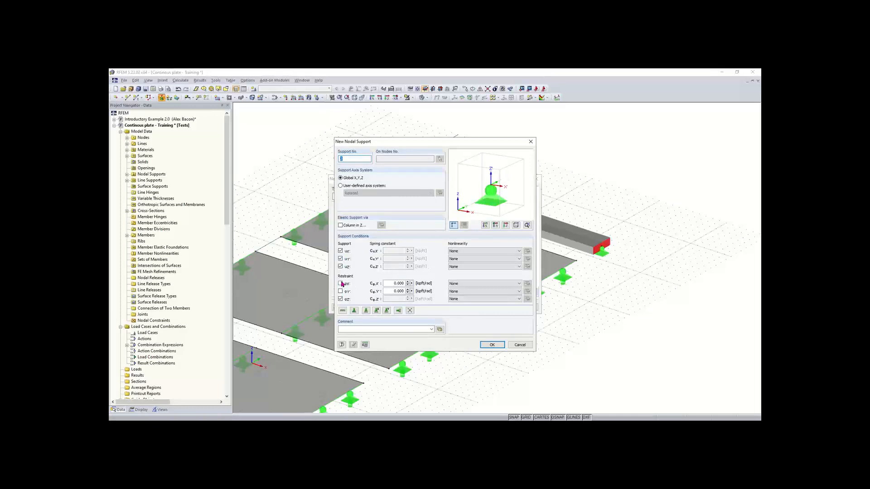
left_click(340, 284)
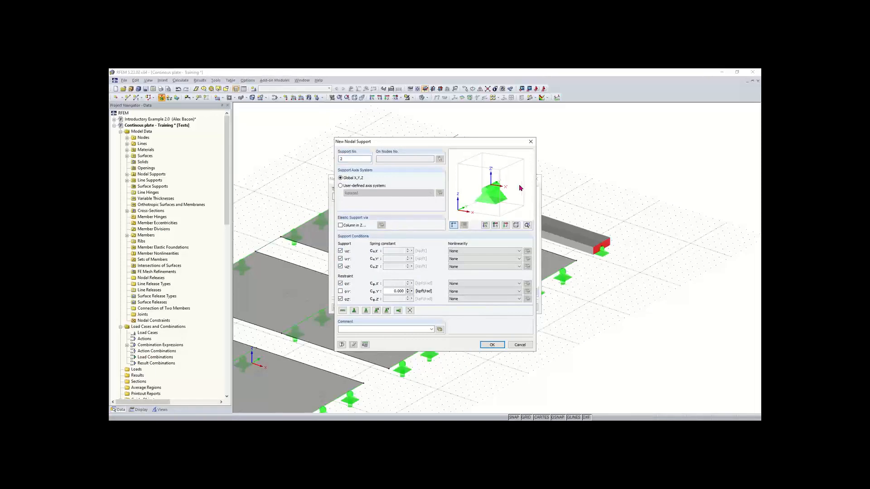
left_click(492, 345)
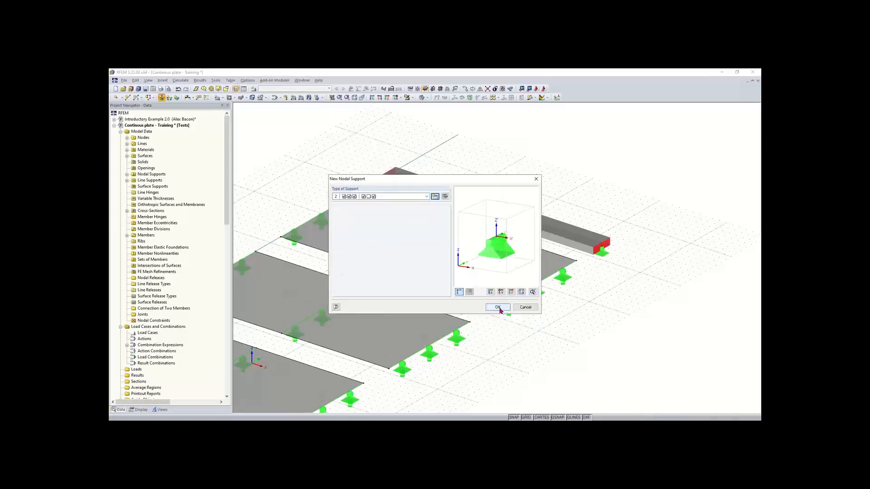
left_click(497, 308)
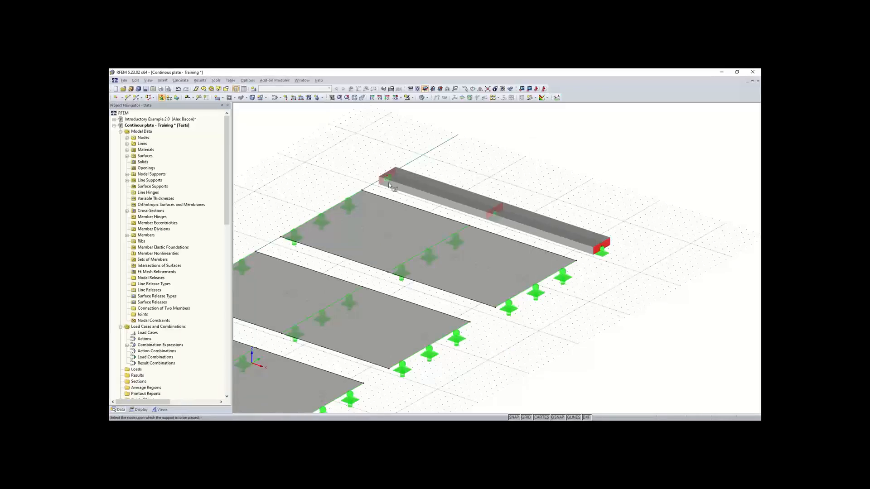
scroll(389, 182, "up", 3)
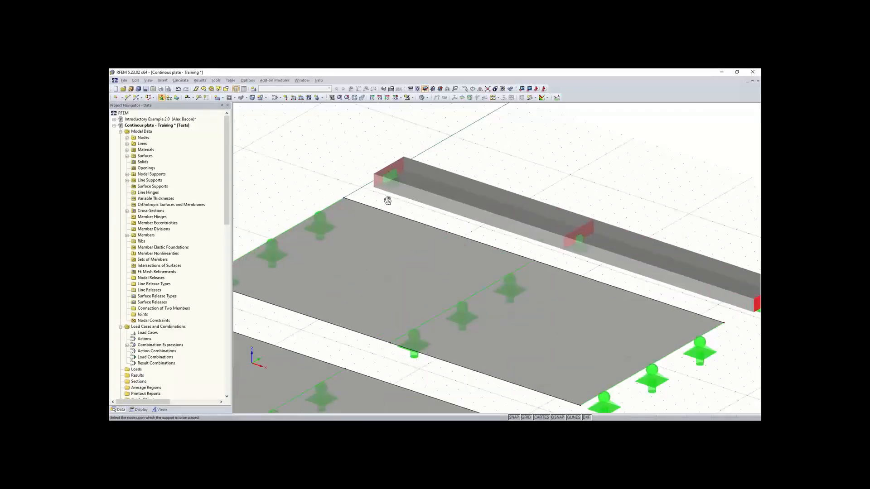
middle_click_drag(387, 199, 325, 186, "ctrl")
key("Escape")
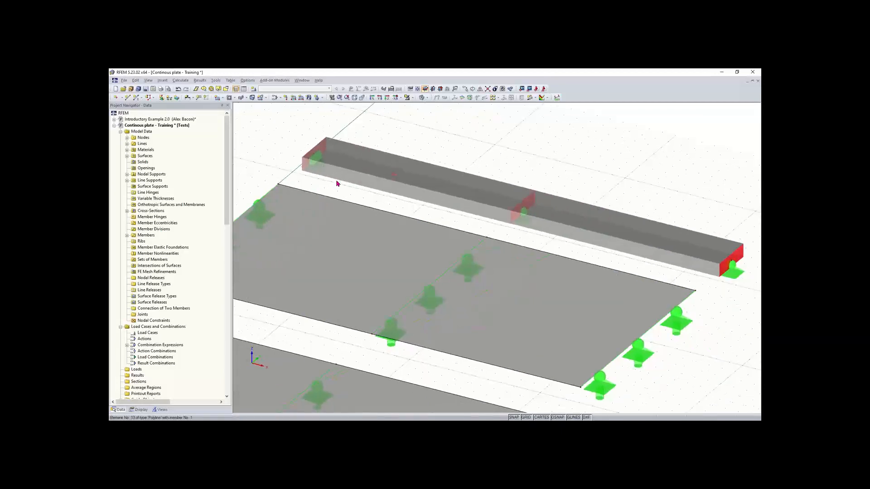
Examine the line supports on the three slabs and the nodal supports on the beam from several angles.
scroll(337, 185, "down", 1)
scroll(442, 211, "down", 3)
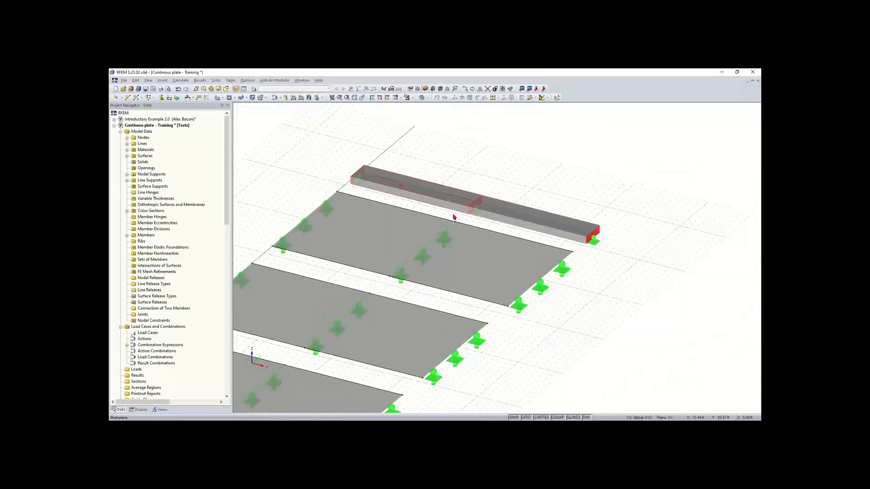
middle_click_drag(416, 204, 474, 166)
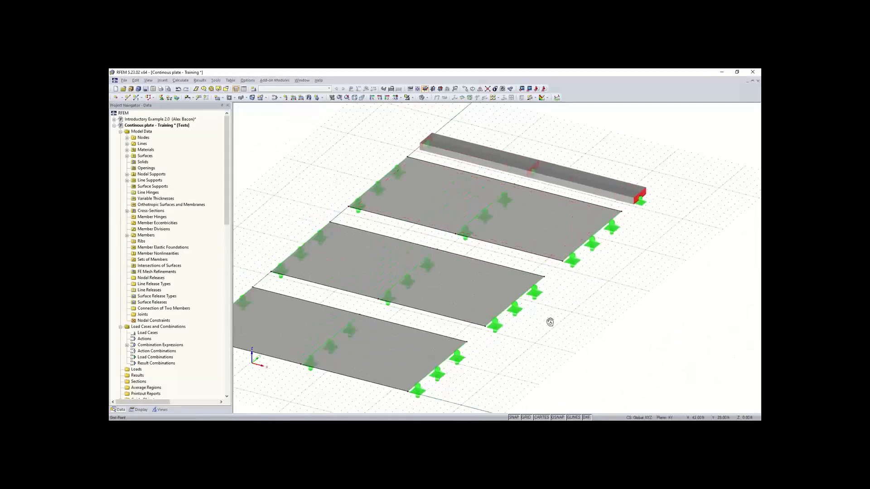
middle_click_drag(550, 322, 513, 318, "ctrl")
right_click(513, 317)
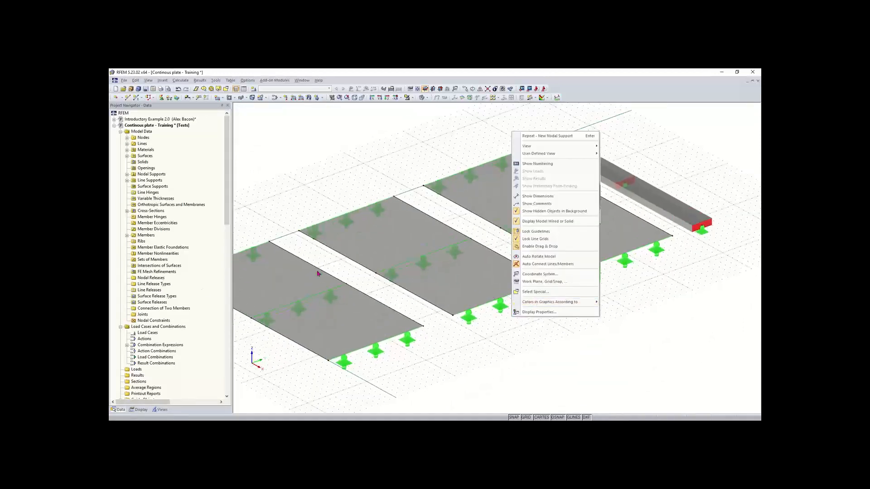
left_click(430, 280)
middle_click_drag(431, 280, 454, 268)
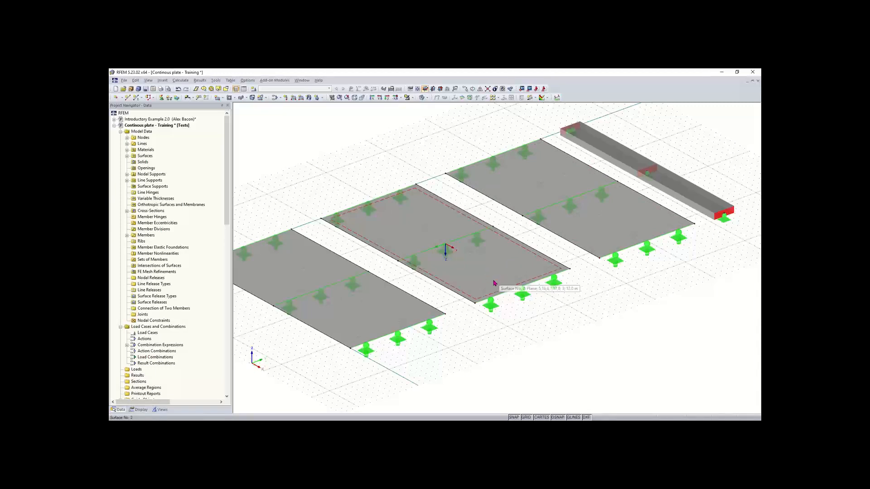
left_click(482, 291)
middle_click_drag(482, 291, 557, 325, "ctrl")
left_click(557, 324)
scroll(561, 234, "down", 3)
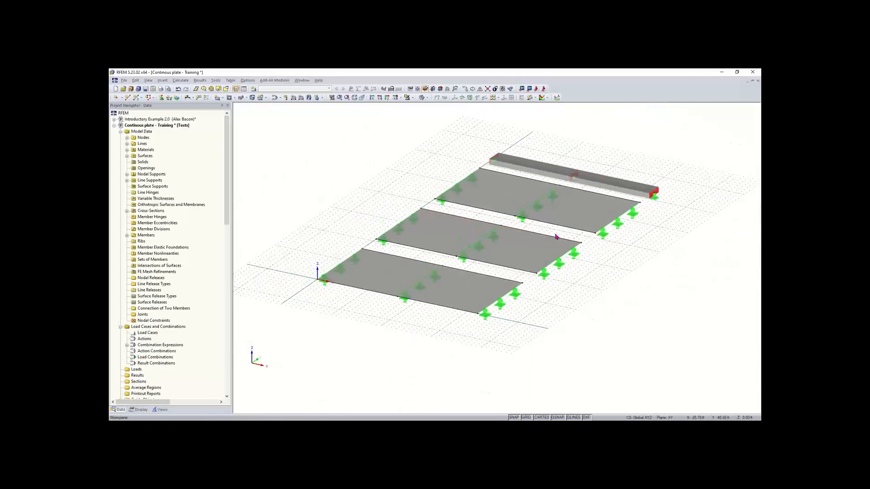
middle_click_drag(555, 235, 502, 260)
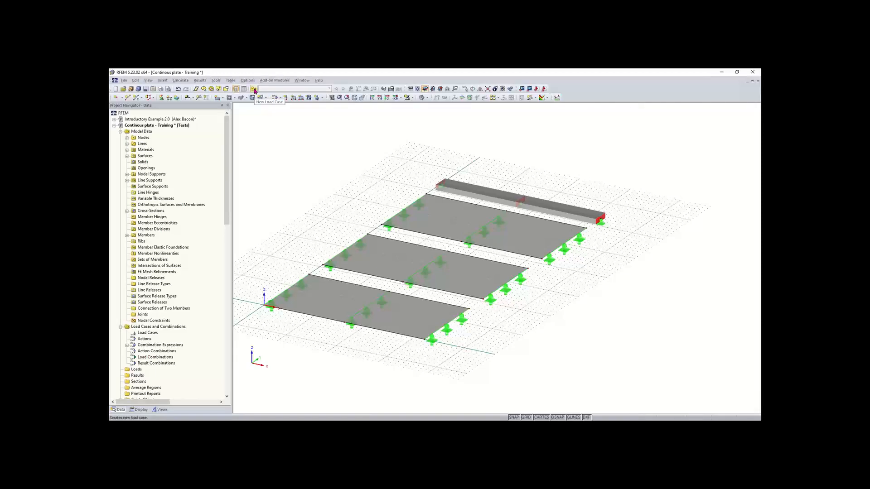
Create load case 1 described as "Dead load" in the Dead action category, with self-weight inactive.
left_click(254, 89)
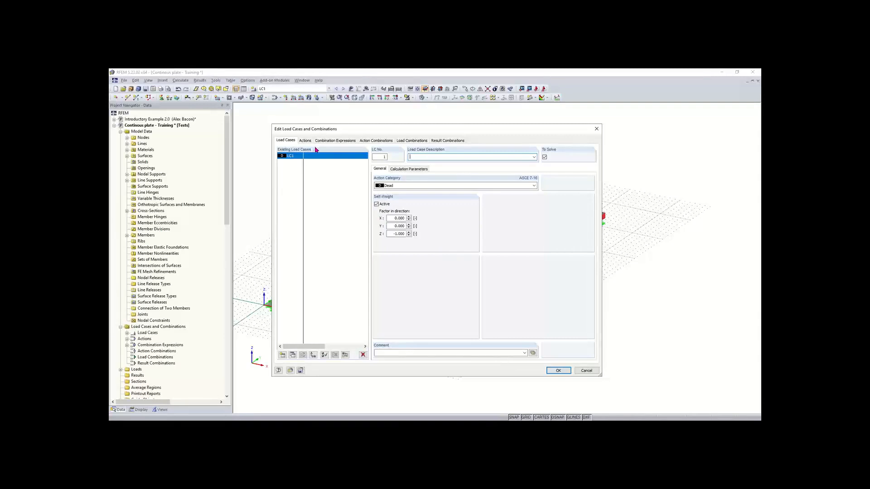
left_click(439, 157)
left_click(377, 204)
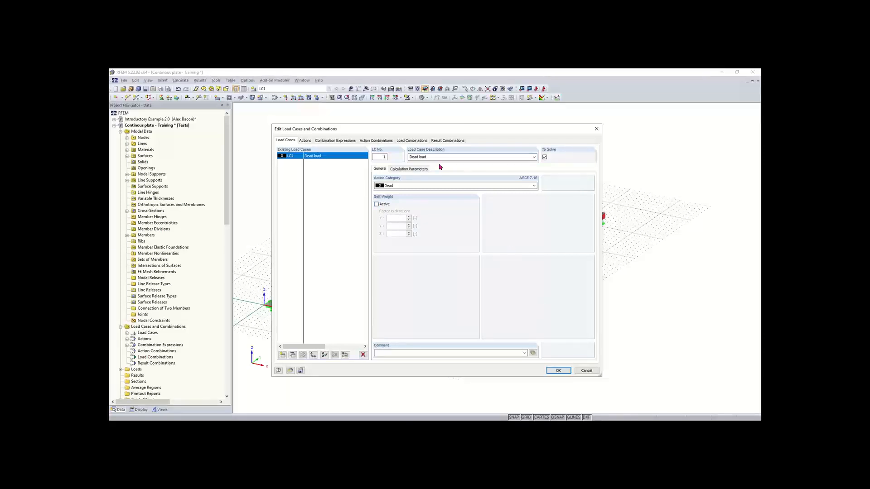
left_click(560, 371)
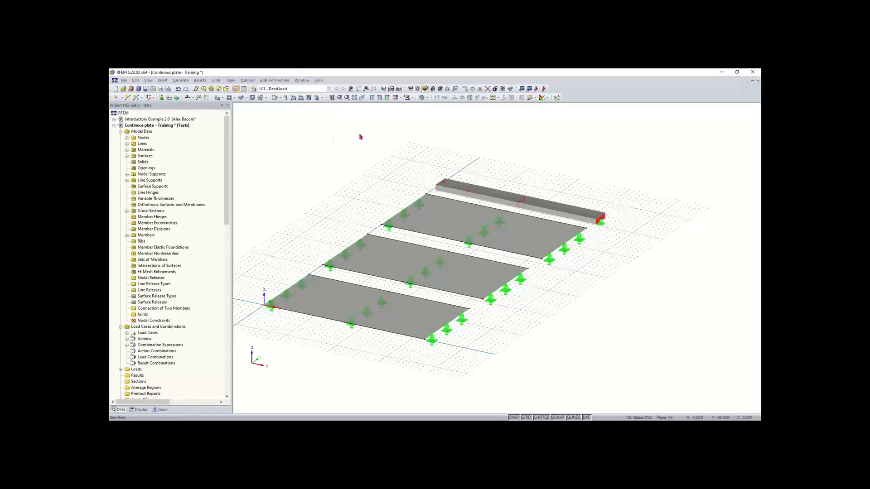
Review the available load cases, load combinations and result combinations, keeping LC1 - Dead load as the current load case.
left_click(283, 90)
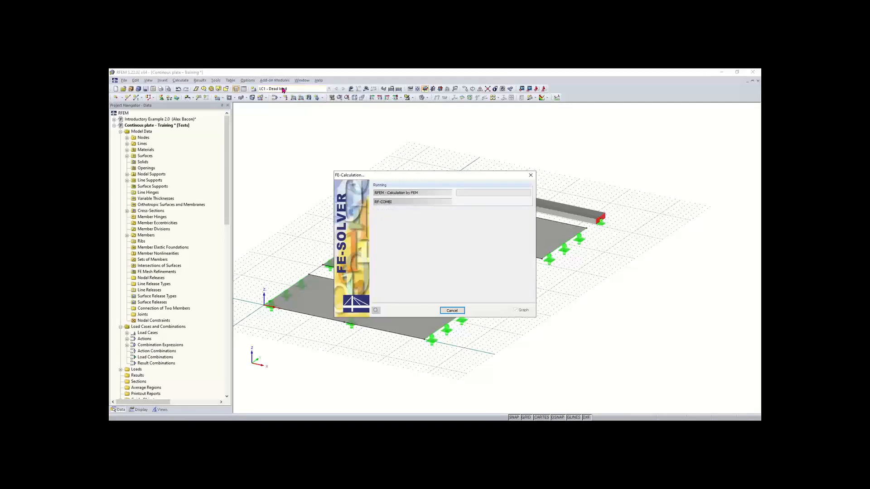
left_click(284, 90)
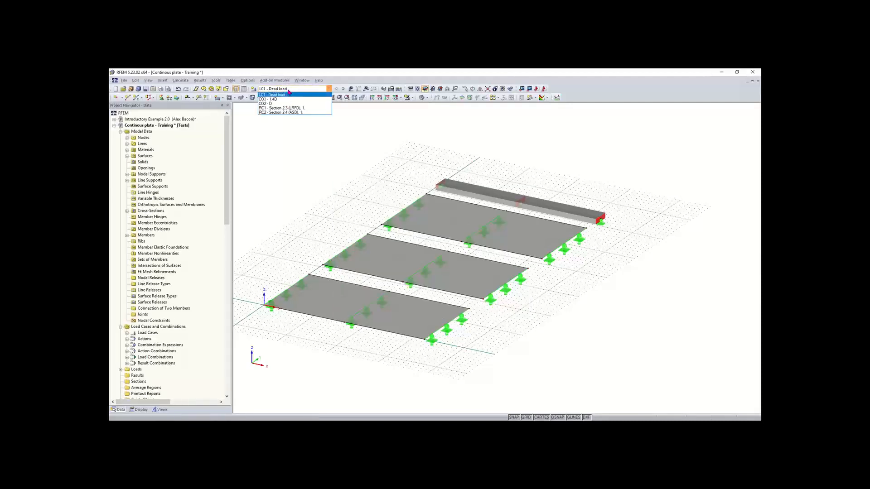
left_click(287, 92)
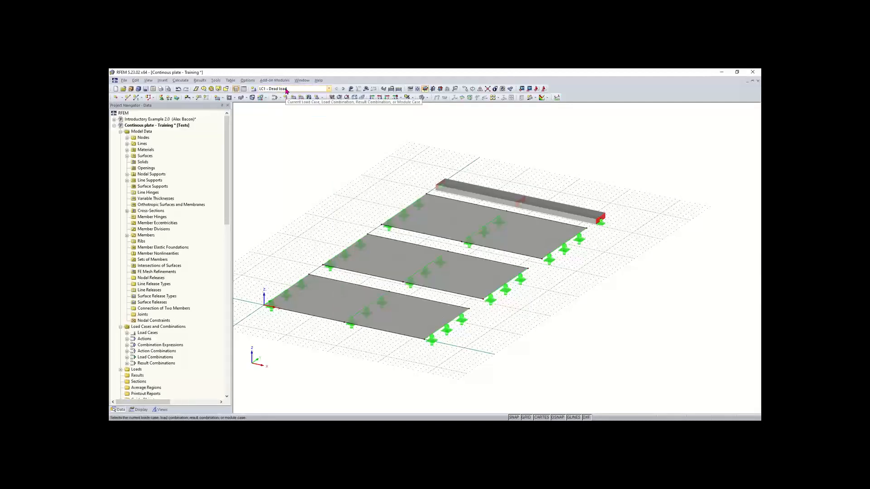
left_click(287, 90)
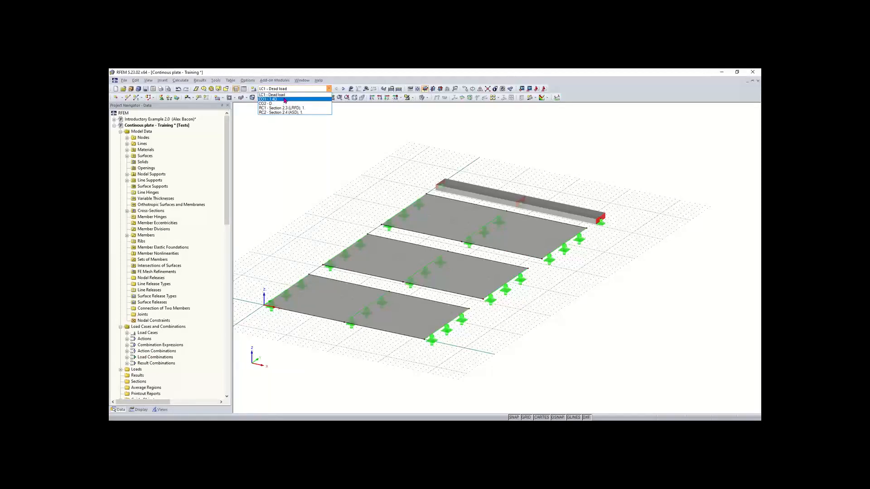
left_click(308, 151)
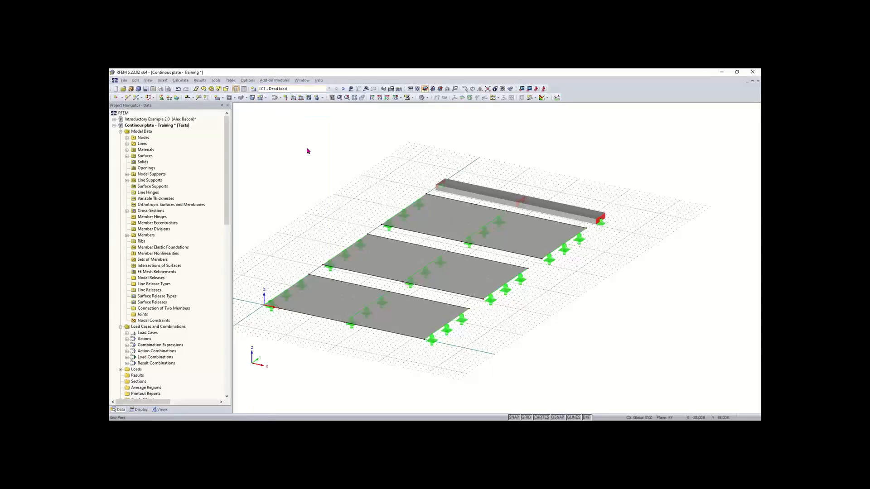
left_click(477, 230)
left_click(282, 89)
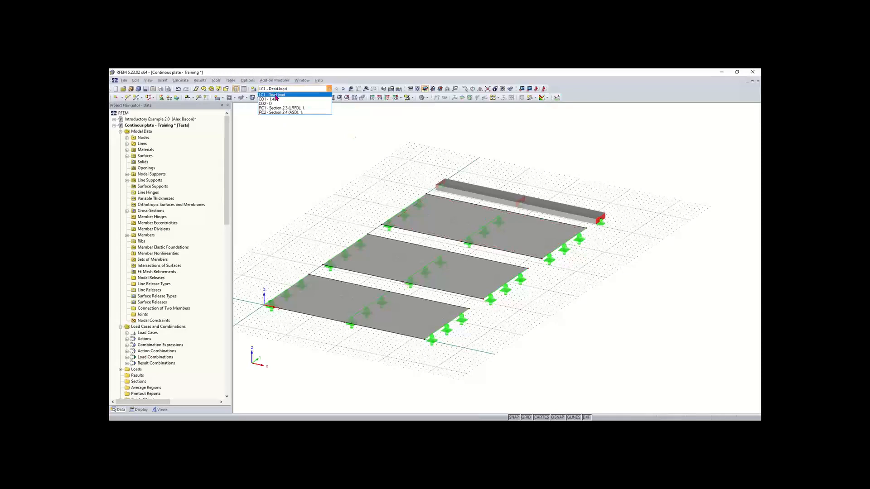
left_click(273, 95)
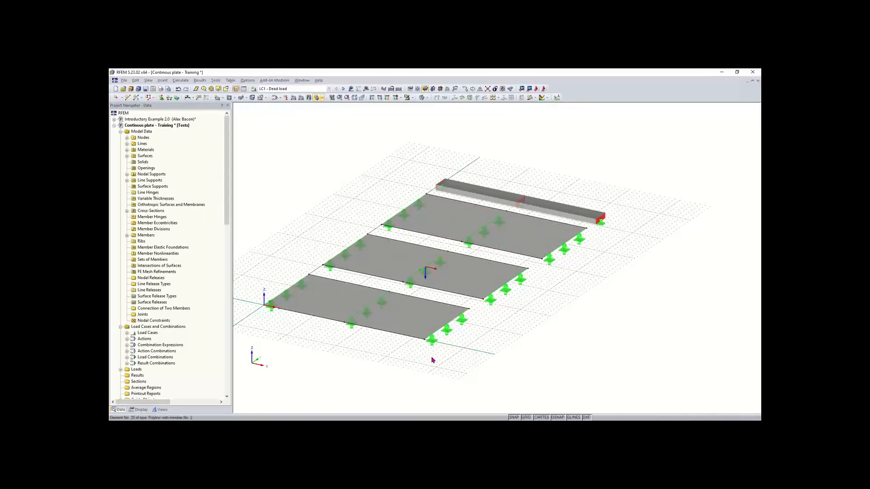
Apply a uniform force surface load of 0.210 ksf in the global ZL direction to all three slabs.
middle_click_drag(516, 324, 498, 324, "ctrl")
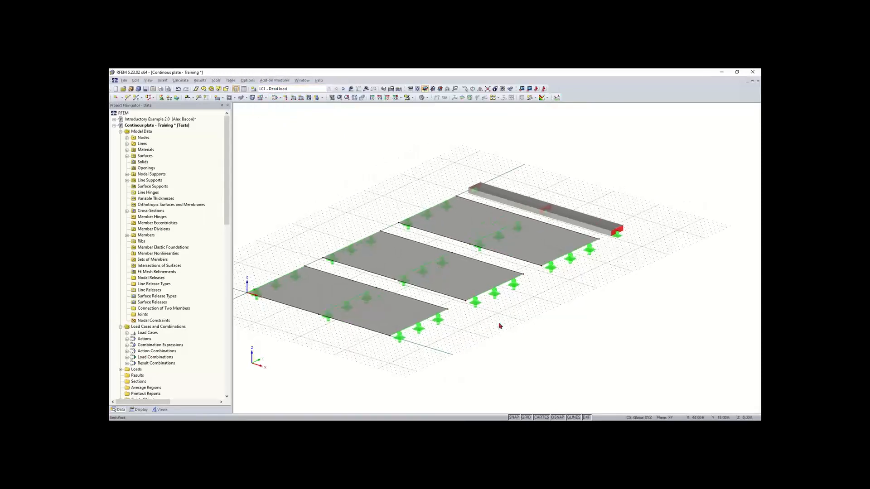
right_click(500, 324)
left_click(281, 202)
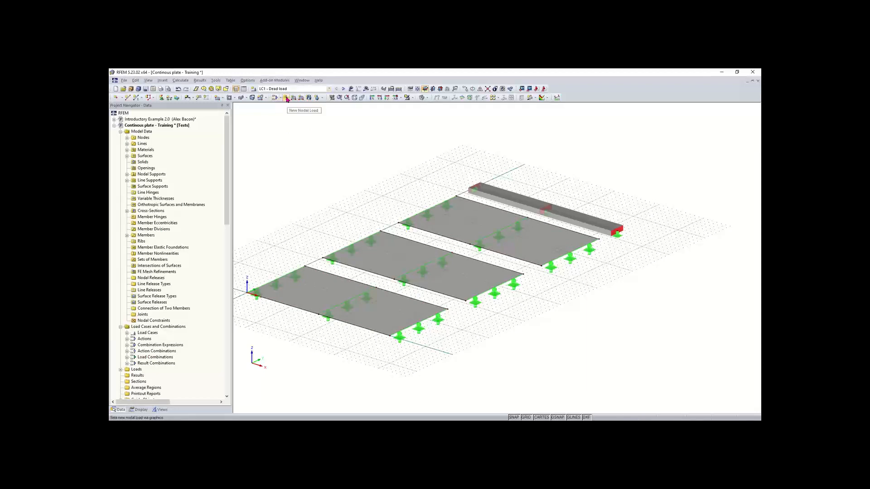
left_click(308, 98)
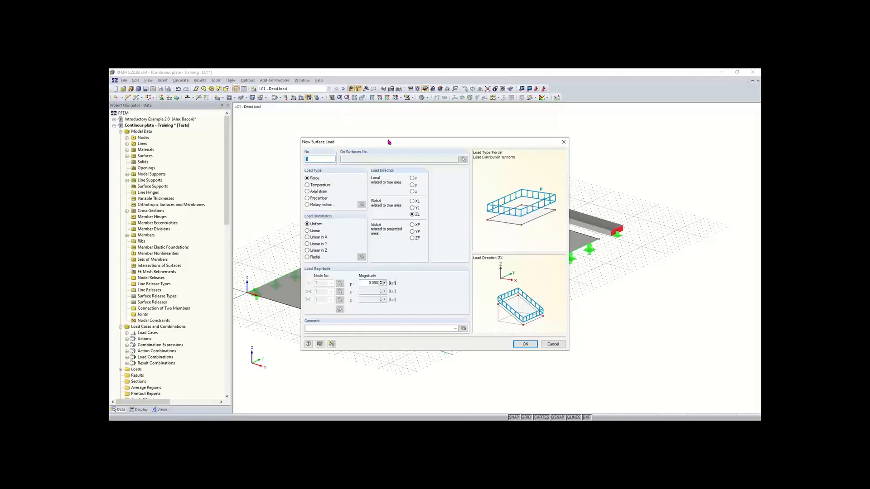
left_click_drag(390, 140, 382, 135)
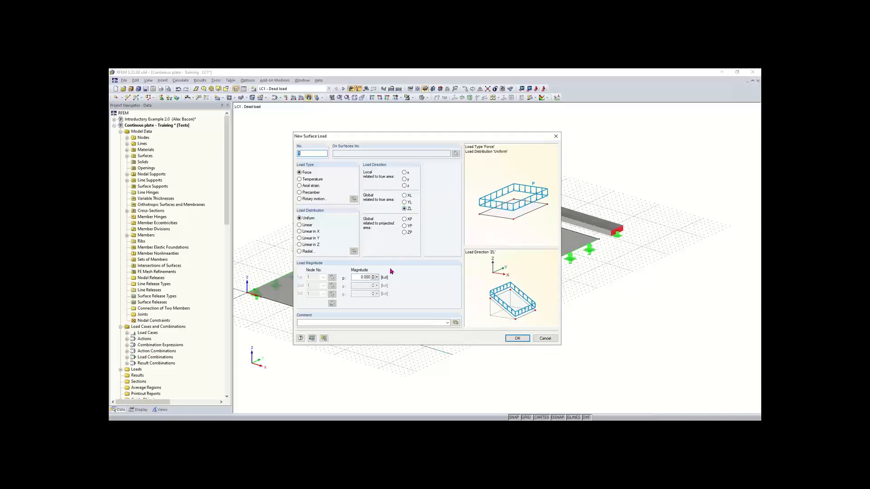
double_click(356, 278)
type("0")
left_click(517, 339)
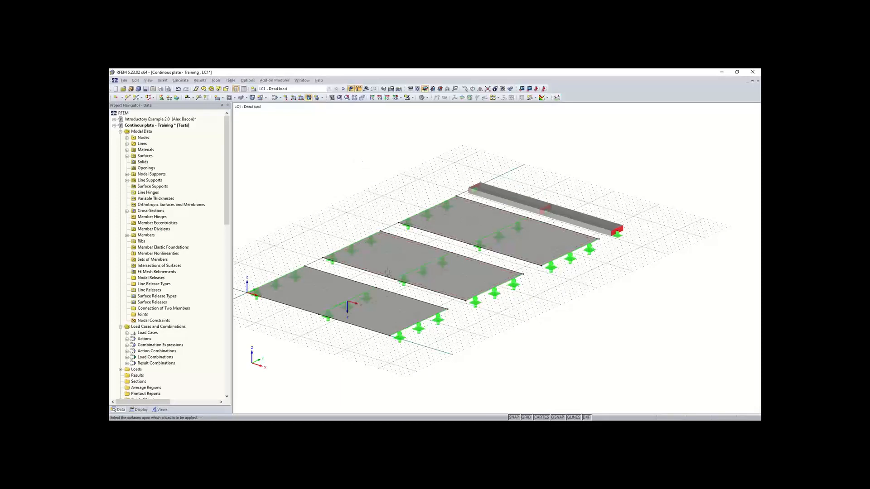
left_click(307, 288)
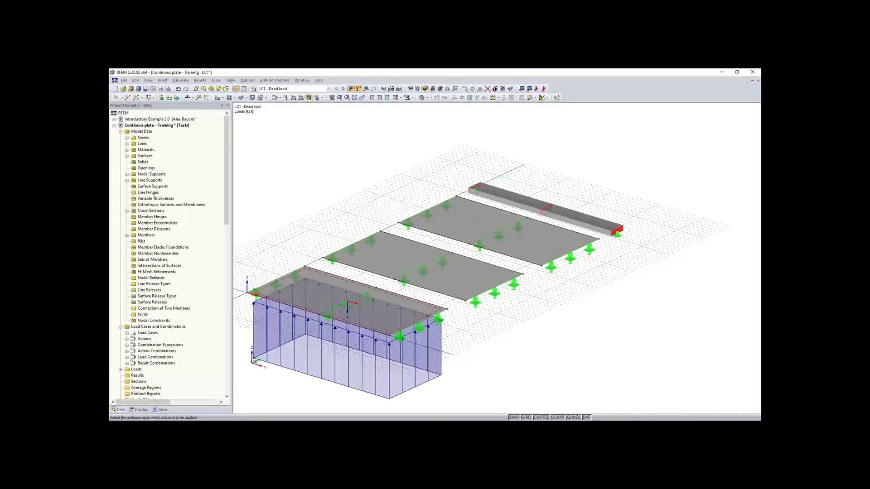
left_click(392, 256)
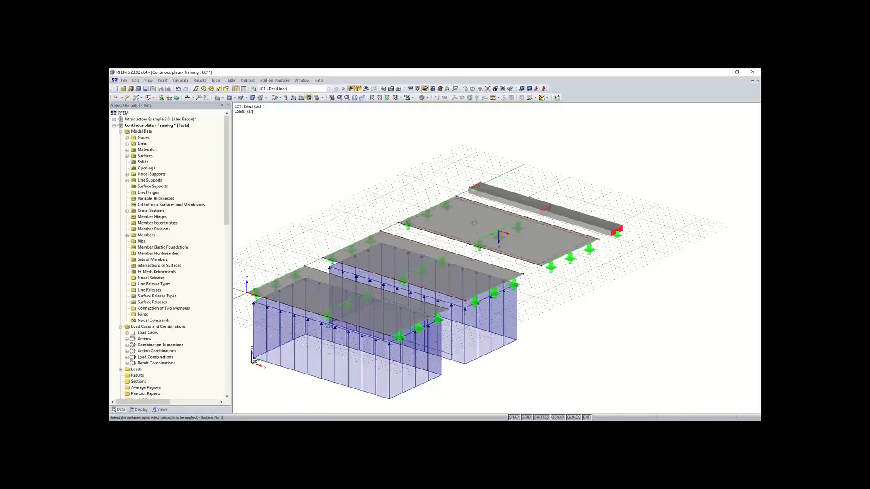
left_click(494, 228)
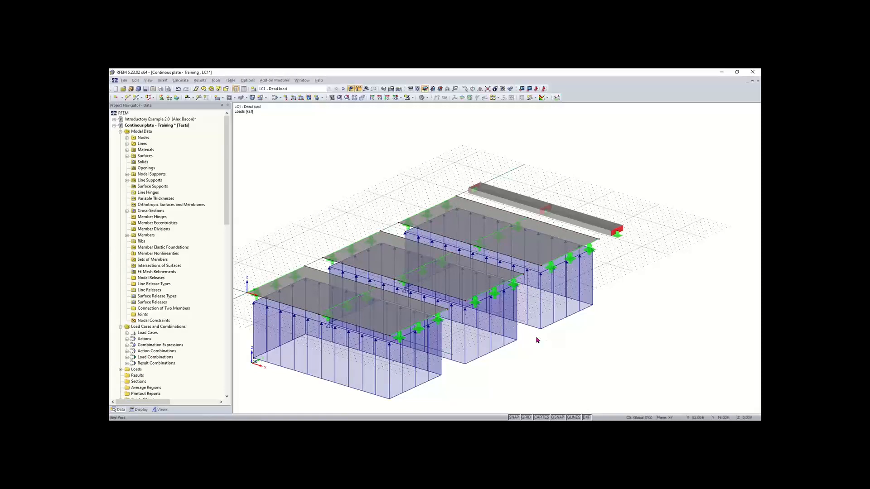
Select the surface loads on all three slabs together and set their magnitude to -0.210 ksf.
middle_click_drag(557, 350, 400, 308, "ctrl")
right_click(400, 307)
left_click(444, 284)
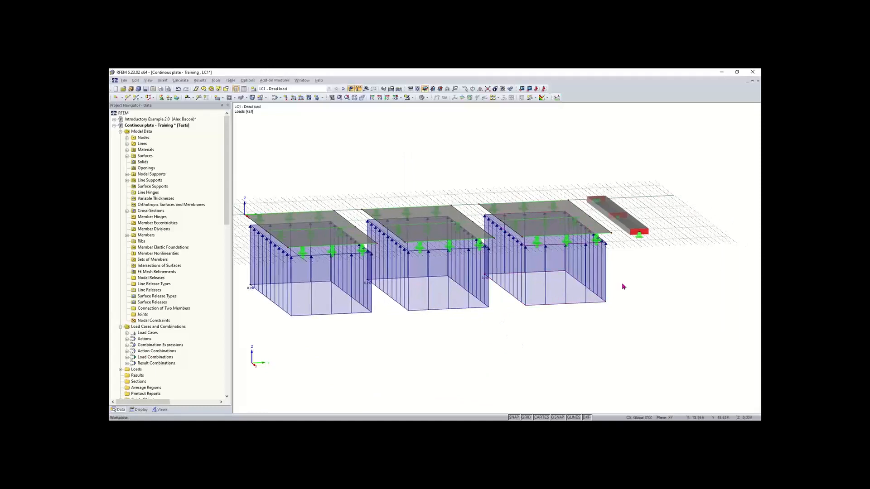
left_click_drag(623, 283, 274, 343)
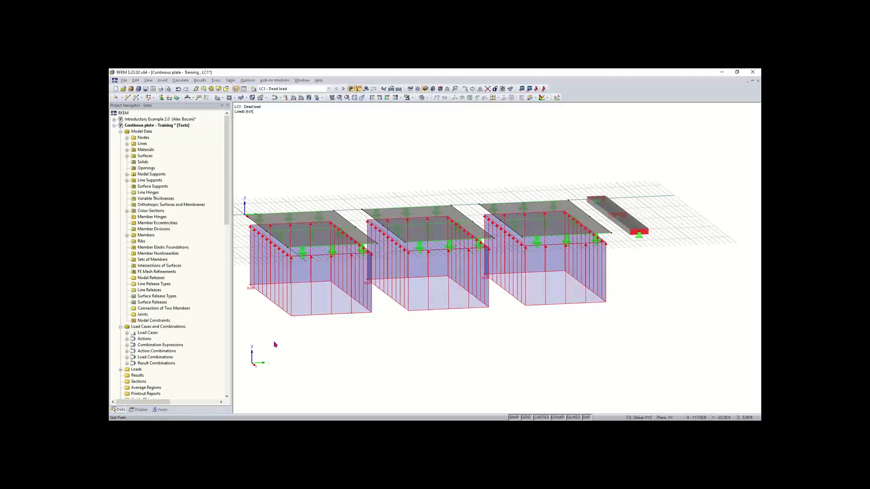
double_click(291, 304)
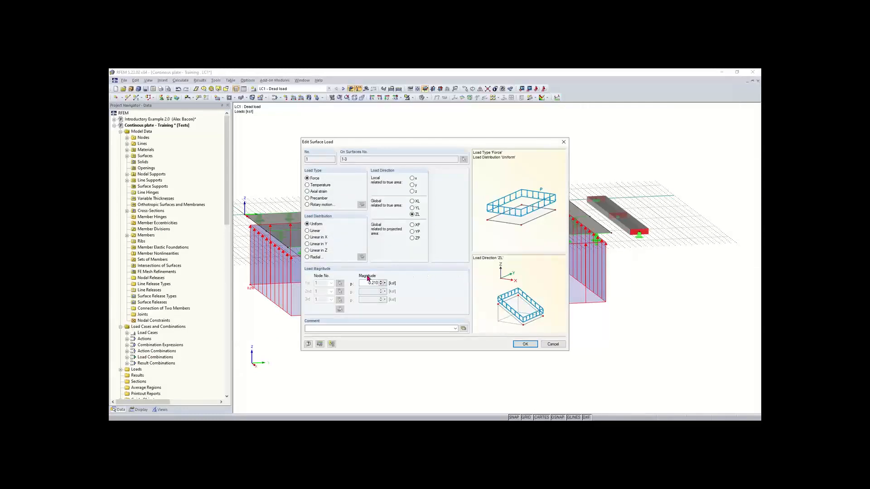
left_click(524, 345)
middle_click_drag(366, 304, 427, 324, "ctrl")
middle_click_drag(513, 281, 528, 305)
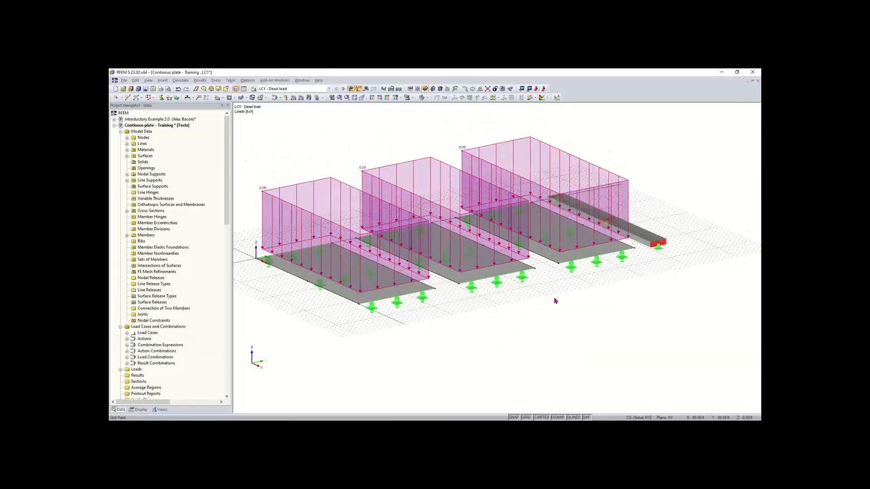
middle_click_drag(588, 292, 556, 301)
scroll(554, 301, "down", 1)
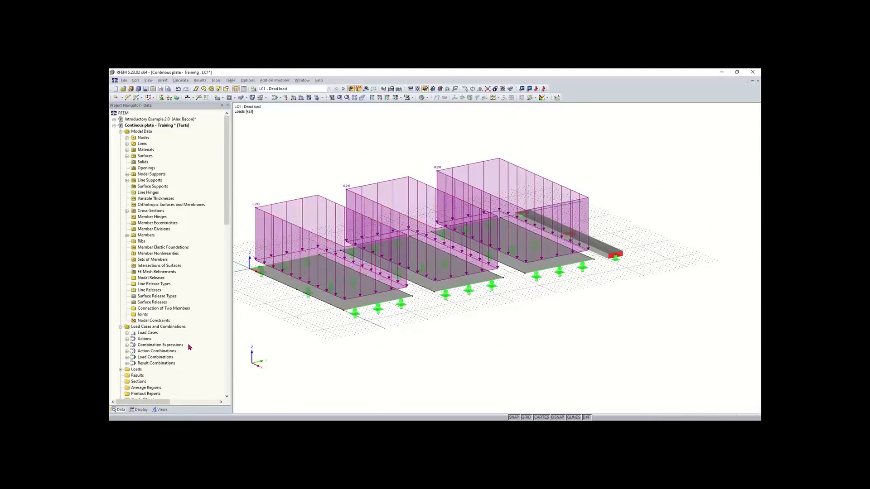
Apply a uniform downward member load of 0.210 kip/ft in the global ZL direction to both members of the divided beam.
middle_click_drag(466, 301, 251, 330, "ctrl")
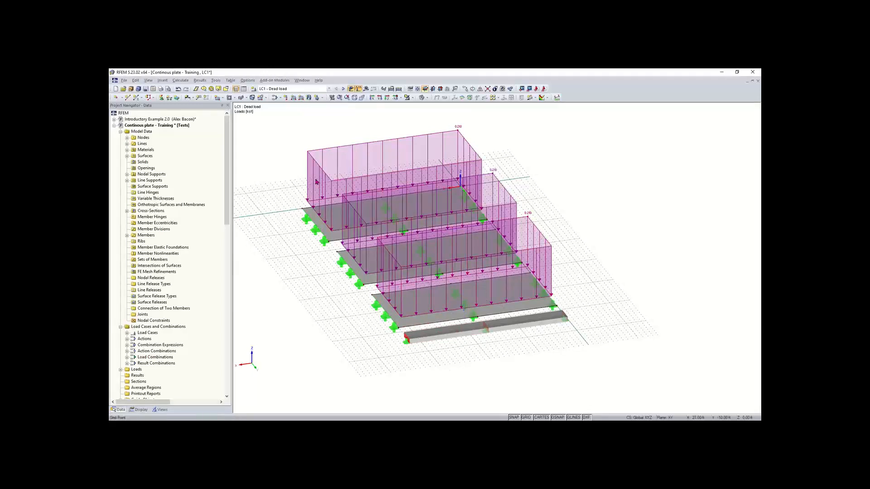
left_click(293, 98)
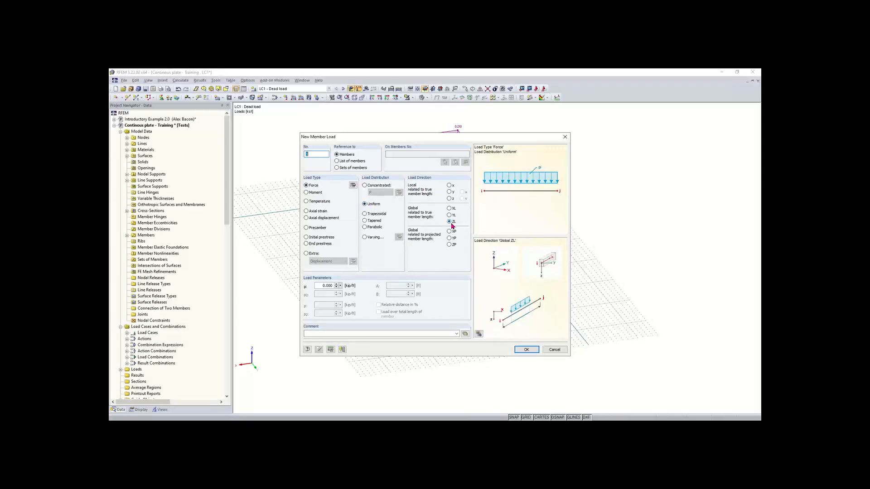
double_click(322, 285)
key("BackSpace")
left_click(526, 348)
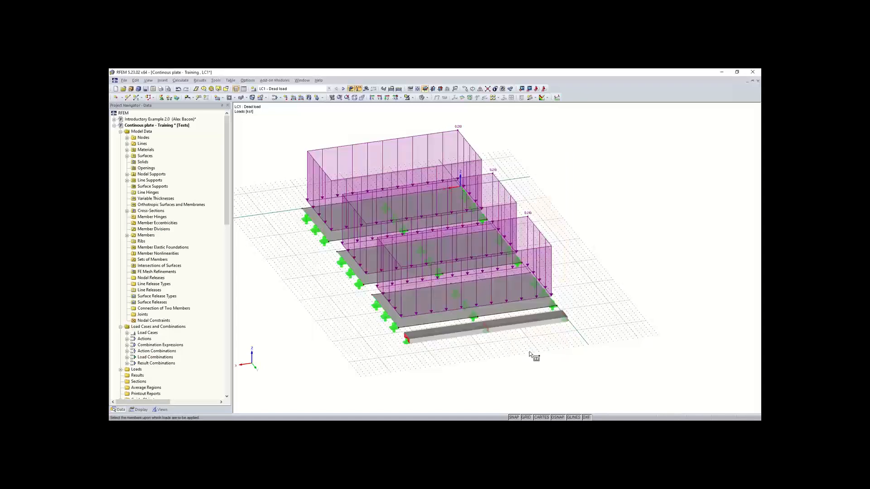
left_click(518, 326)
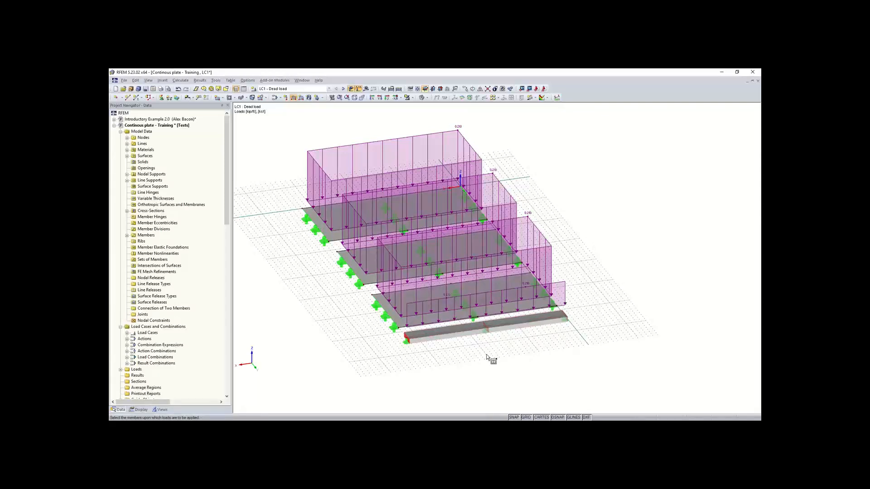
key("Escape")
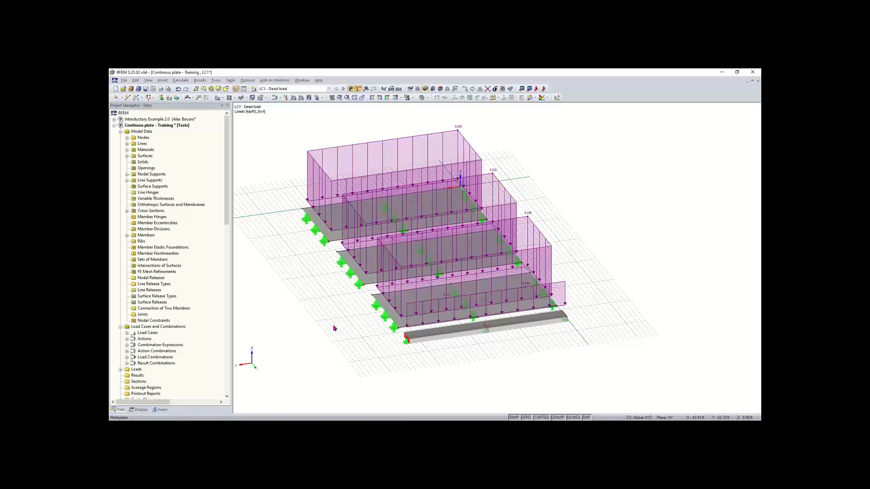
Review the settings of the surface load on the third slab without changing them.
middle_click_drag(344, 320, 544, 156, "ctrl")
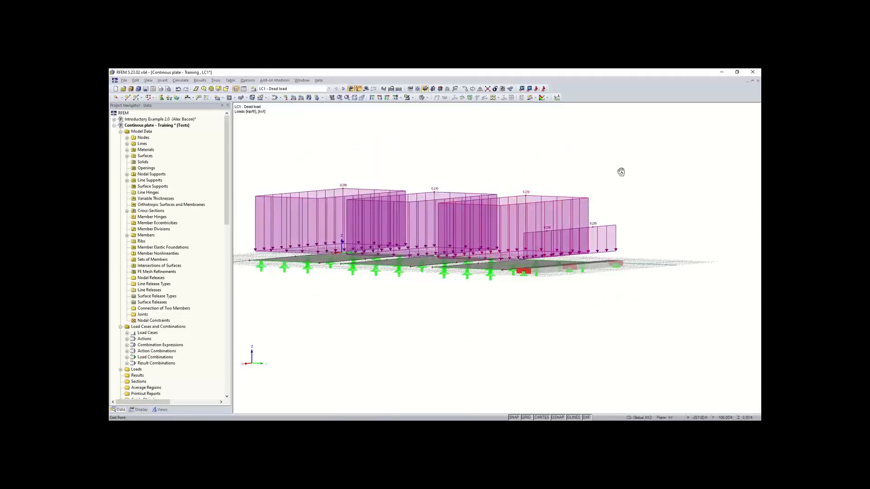
middle_click_drag(621, 171, 573, 151, "ctrl")
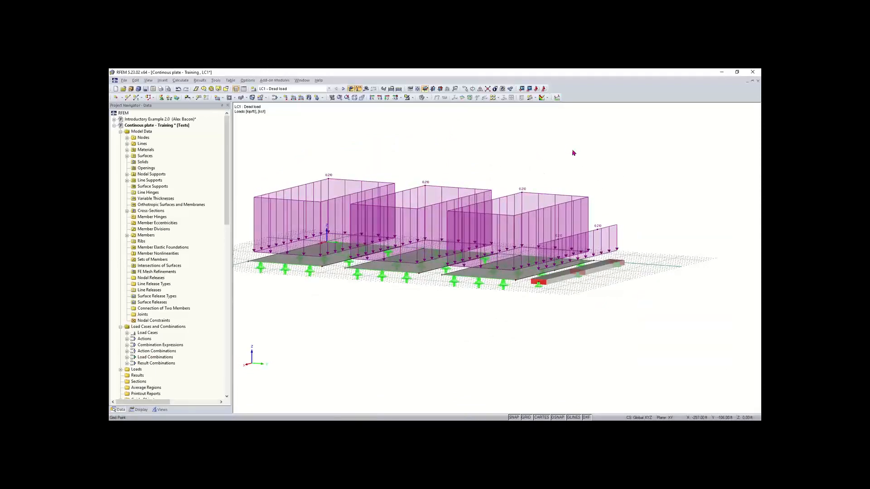
double_click(516, 216)
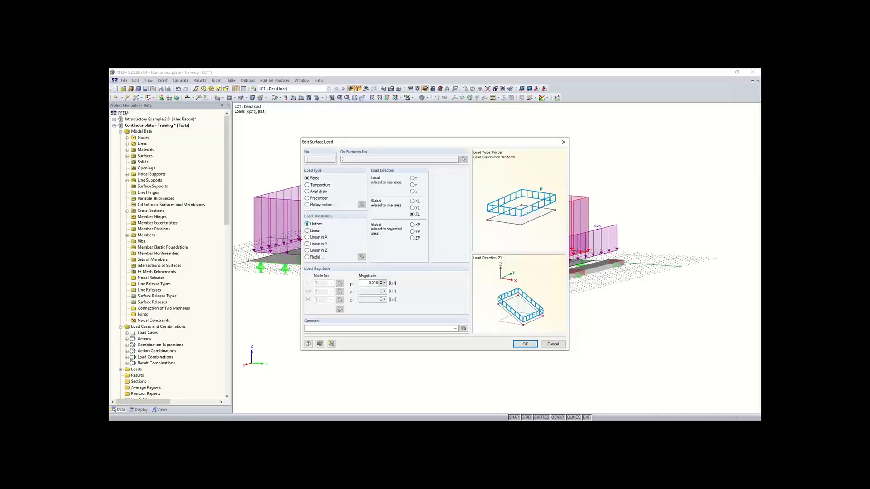
left_click(564, 142)
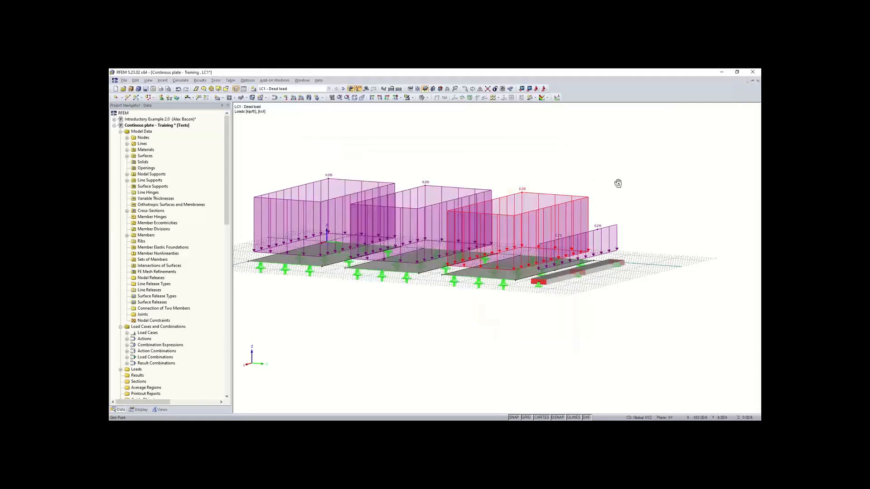
Select the surface loads on the first two slabs together and review their shared settings without changing them.
middle_click_drag(617, 183, 584, 173, "ctrl")
left_click_drag(625, 141, 502, 200)
middle_click_drag(303, 283, 450, 304, "ctrl")
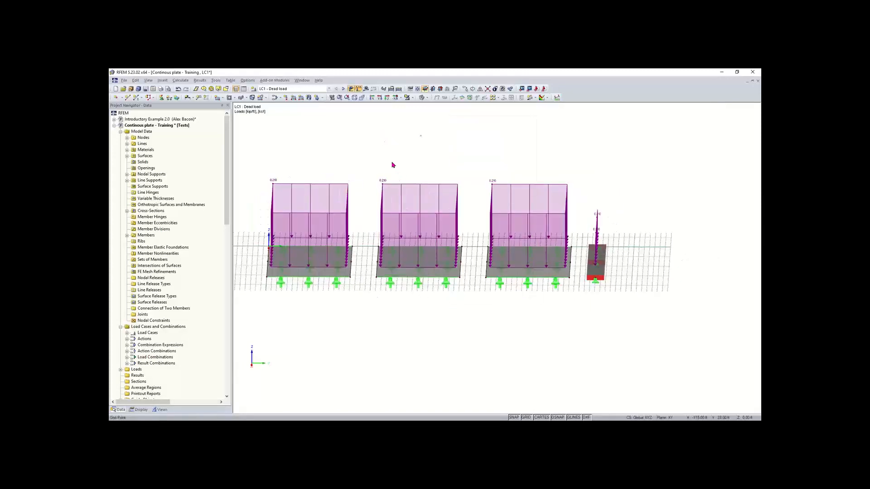
left_click_drag(423, 134, 308, 230)
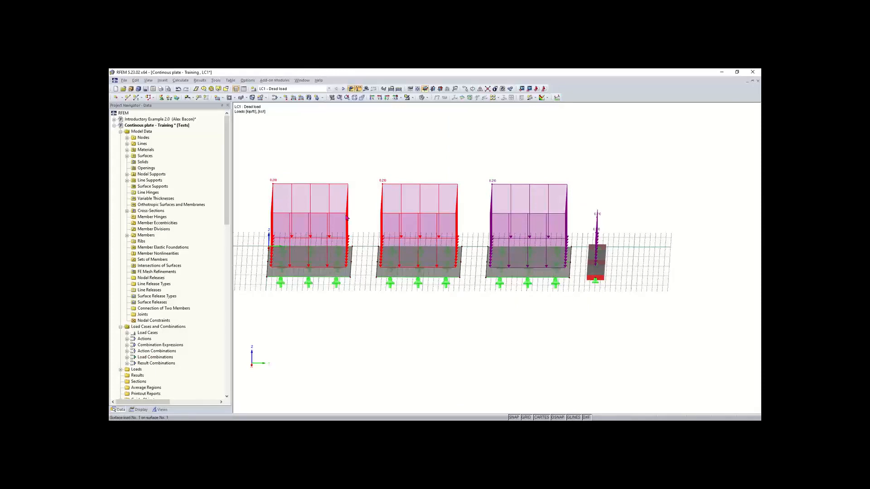
double_click(345, 216)
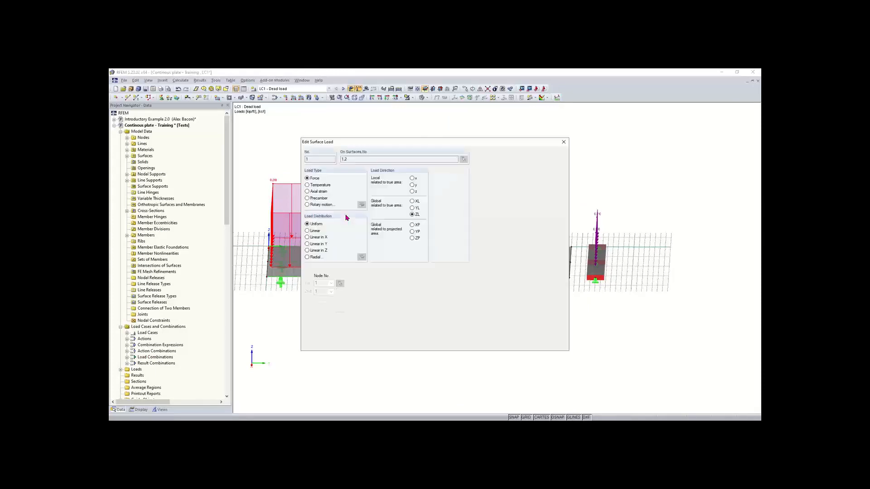
left_click(564, 142)
Examine the surface loads on the three slabs and the member loads on the beam from several angles.
middle_click_drag(580, 320, 513, 326, "ctrl")
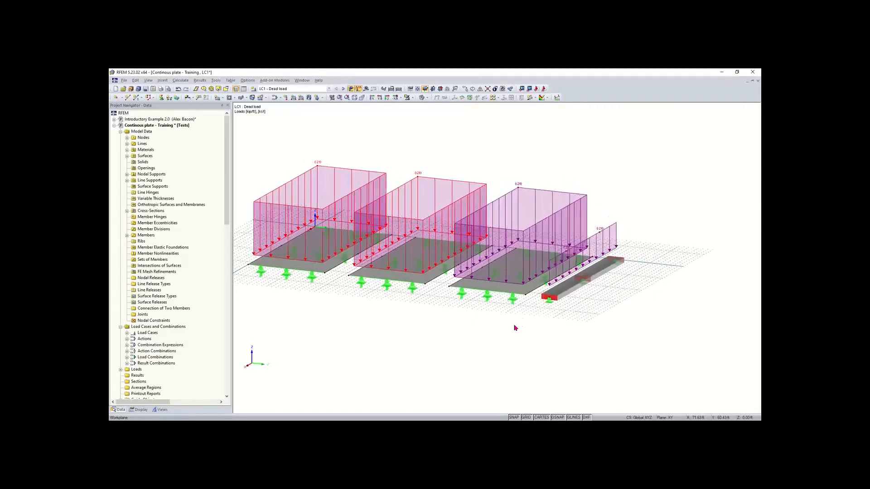
right_click(513, 326)
left_click(439, 348)
right_click_drag(591, 335, 523, 338, "ctrl")
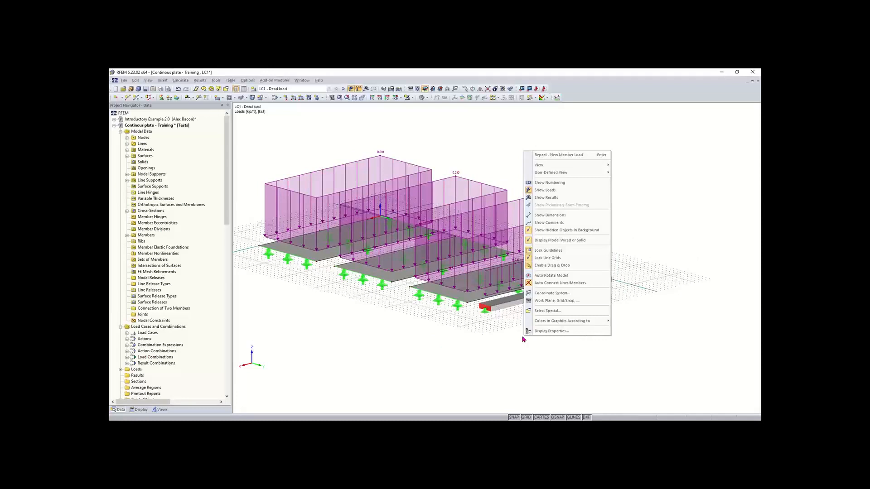
left_click(445, 329)
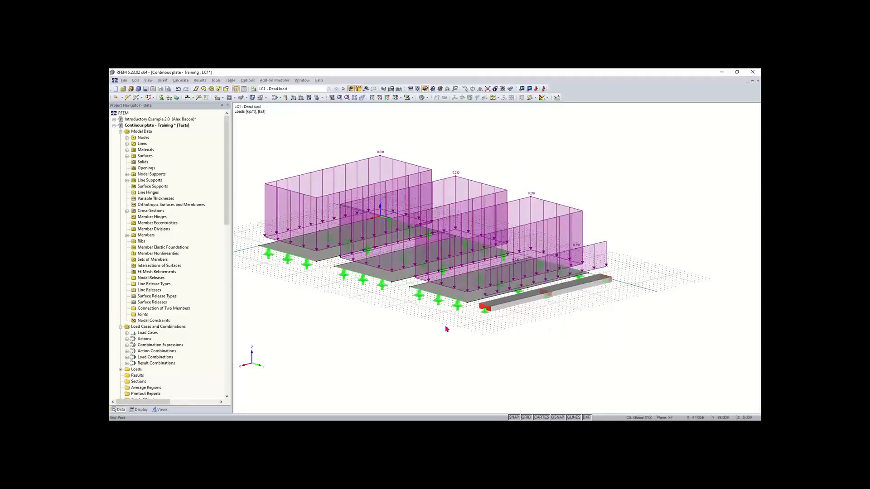
middle_click_drag(366, 318, 402, 335, "ctrl")
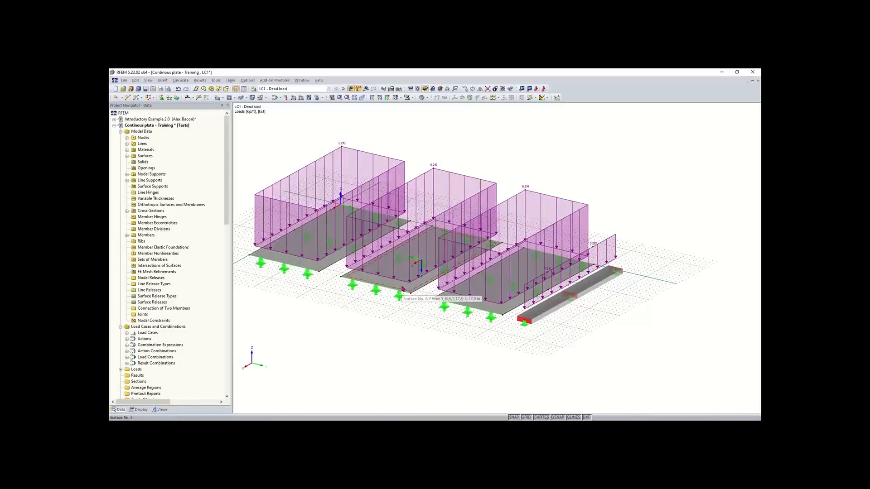
left_click(404, 289)
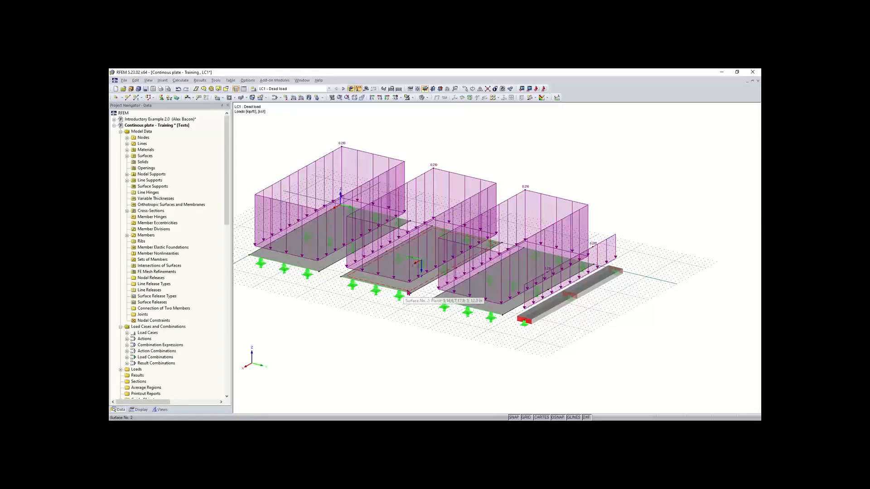
scroll(340, 311, "up", 1)
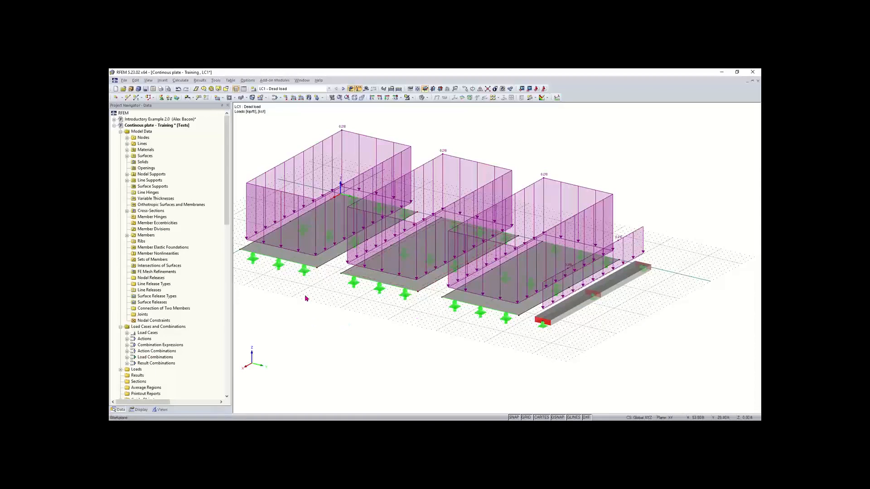
scroll(339, 320, "up", 1)
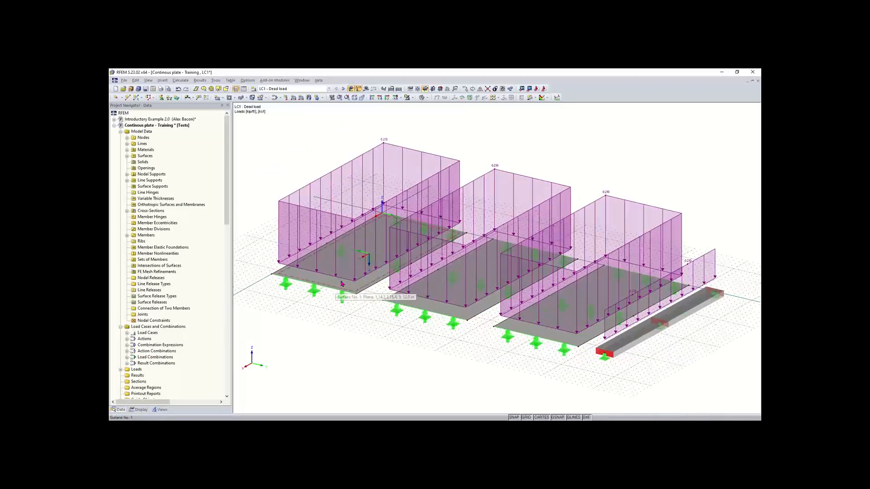
middle_click_drag(475, 285, 442, 278)
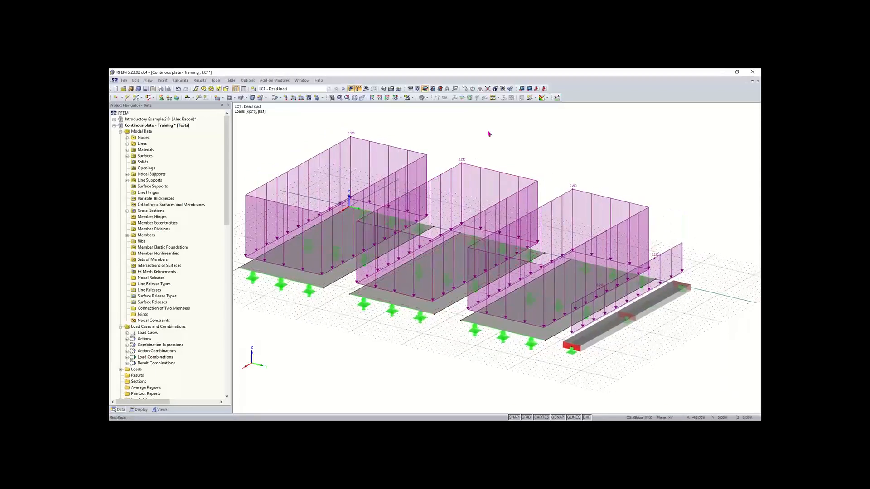
Hide the loads and create a surface FE mesh refinement with a 0.20 ft target FE length on the first slab.
left_click(358, 88)
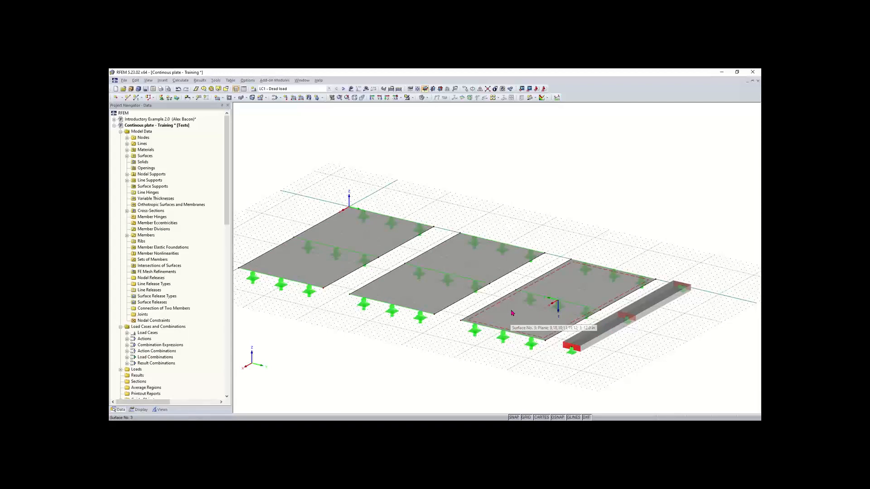
right_click(311, 270)
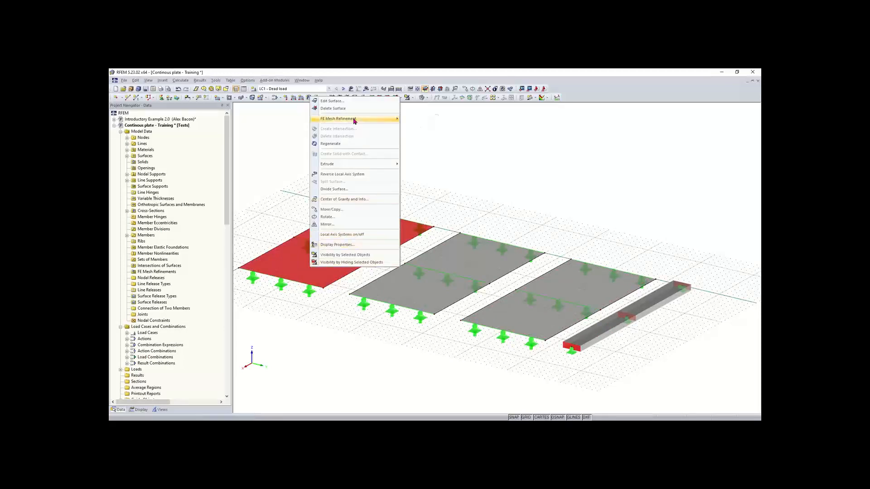
mouse_move(355, 119)
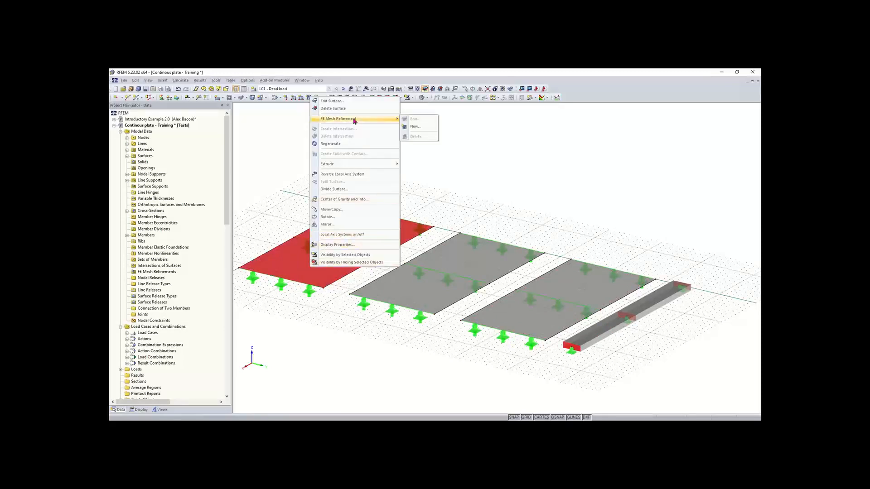
left_click(412, 127)
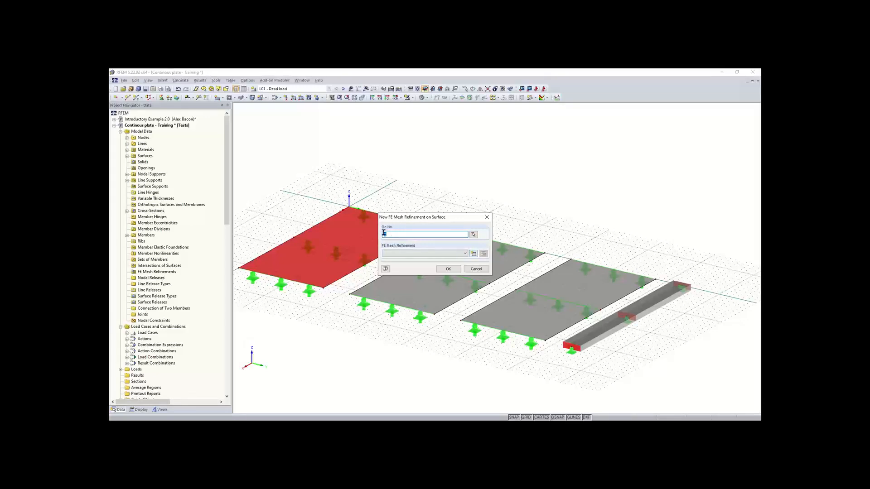
left_click(475, 254)
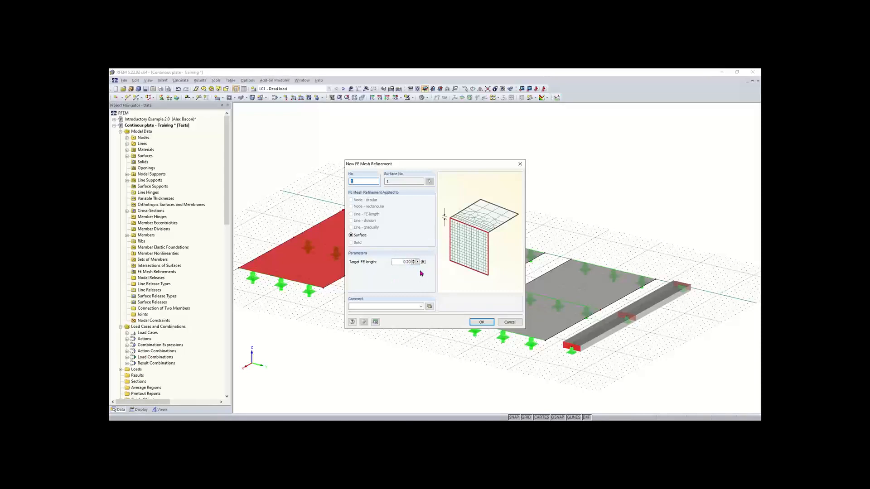
left_click(482, 323)
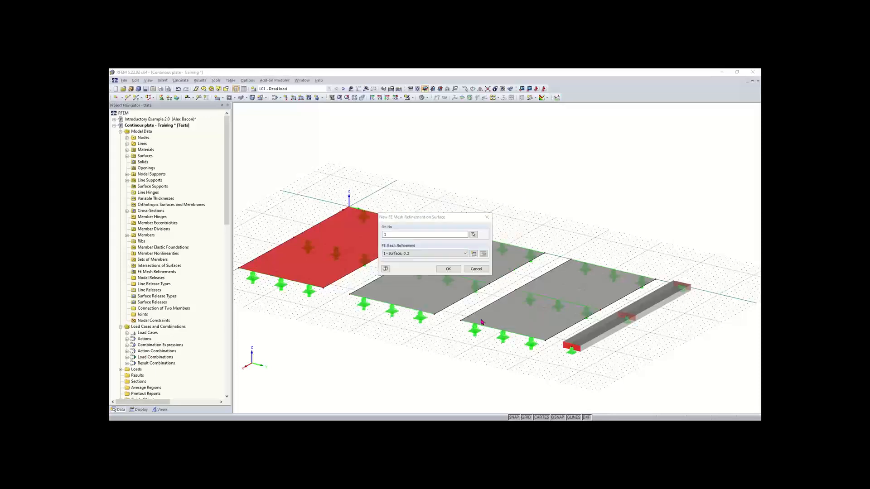
left_click(447, 270)
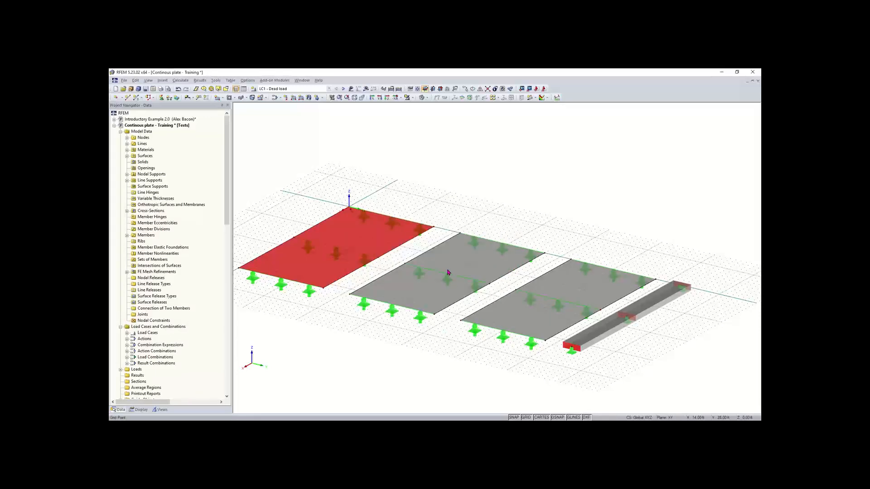
left_click(382, 179)
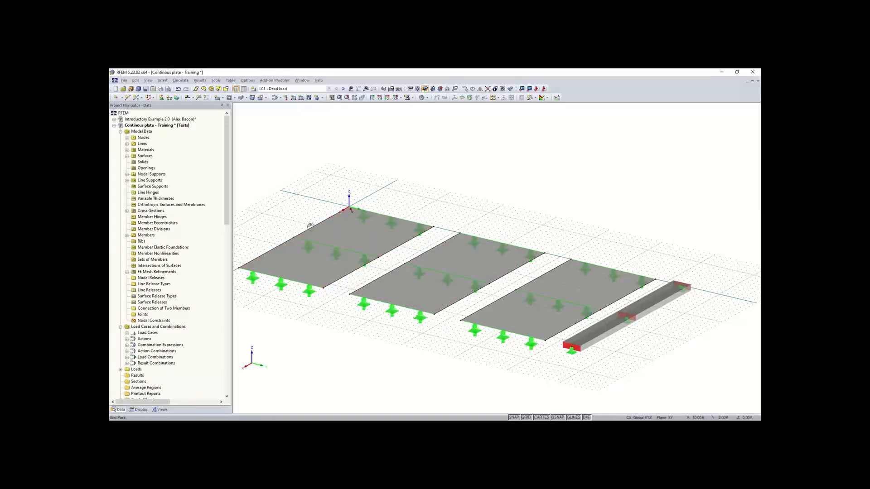
Examine the mesh refinement marker at the corner of the first slab up close.
middle_click_drag(311, 226, 333, 231)
scroll(374, 224, "up", 1)
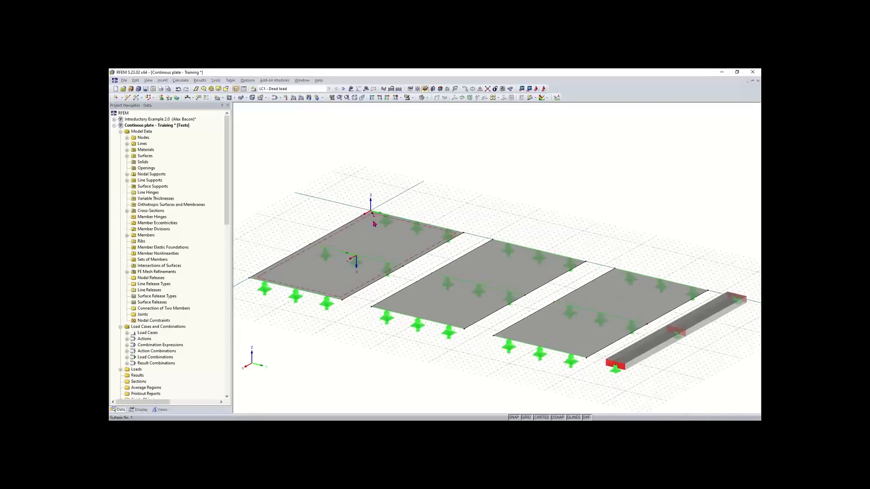
scroll(374, 224, "up", 5)
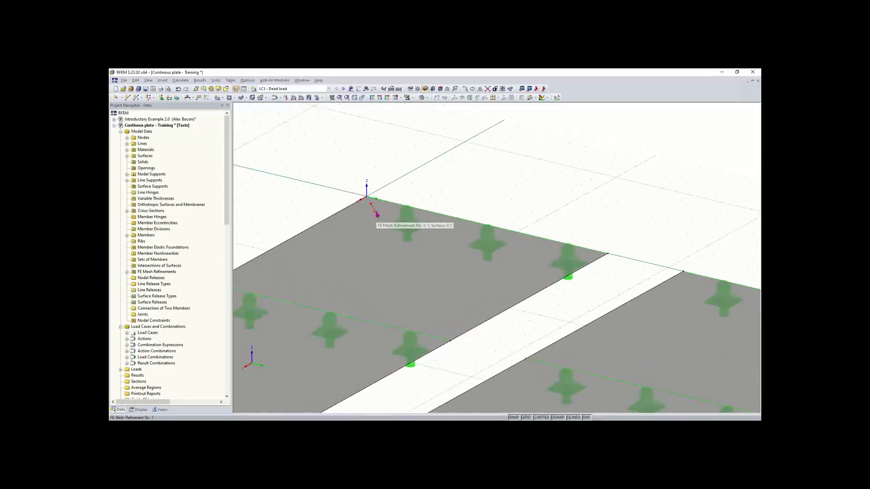
scroll(376, 214, "down", 4)
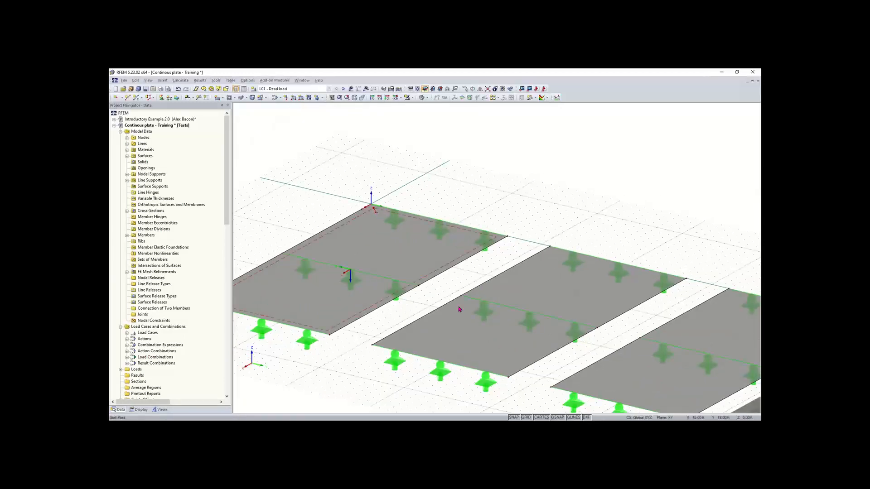
middle_click_drag(458, 310, 368, 231)
scroll(368, 231, "up", 1)
scroll(369, 231, "down", 2)
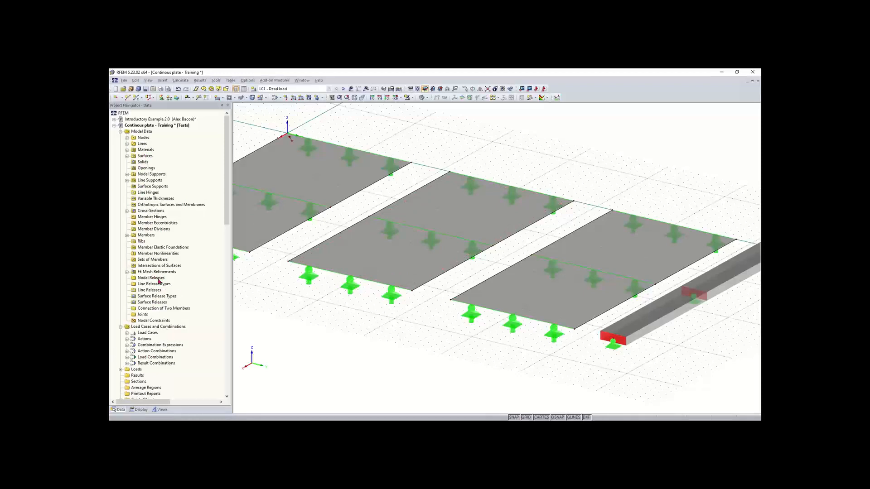
Start a new surface-type FE mesh refinement from the model data and assign it to the second slab.
scroll(159, 309, "down", 1)
scroll(160, 309, "down", 1)
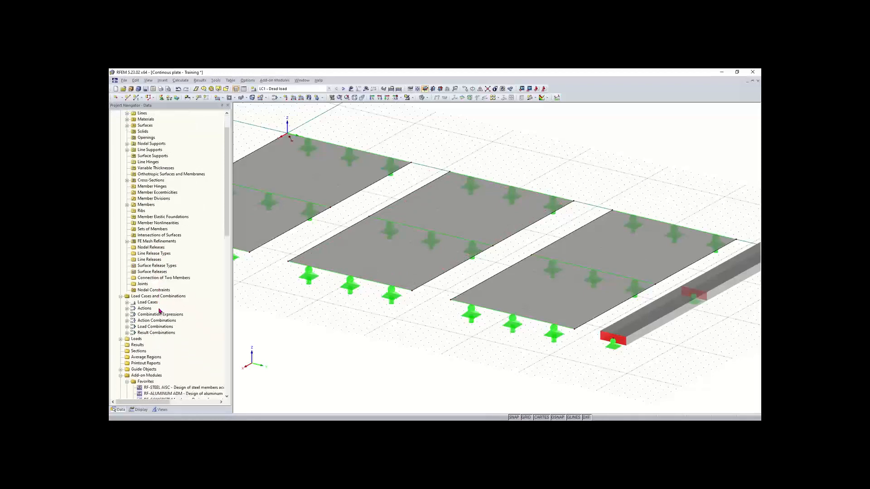
left_click(127, 242)
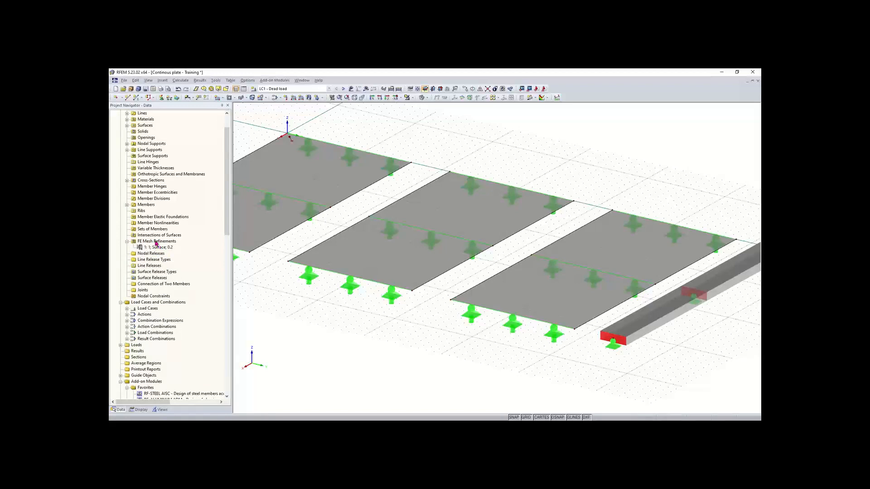
right_click(156, 242)
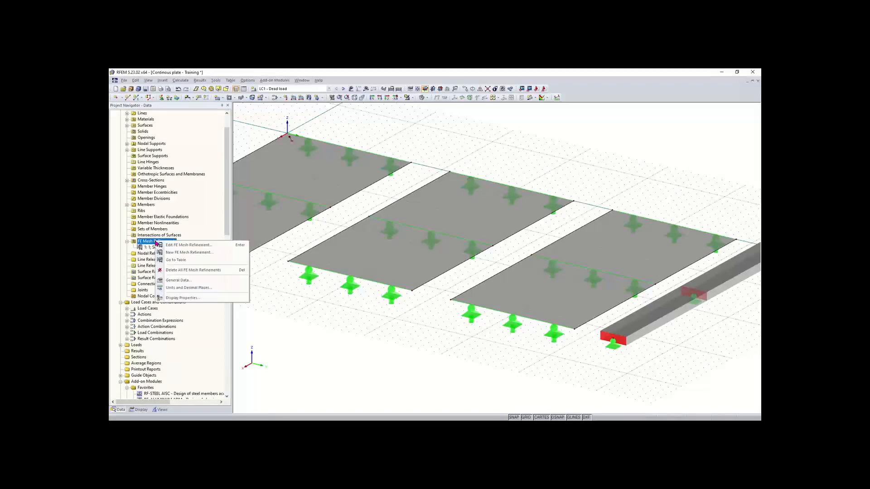
left_click(193, 253)
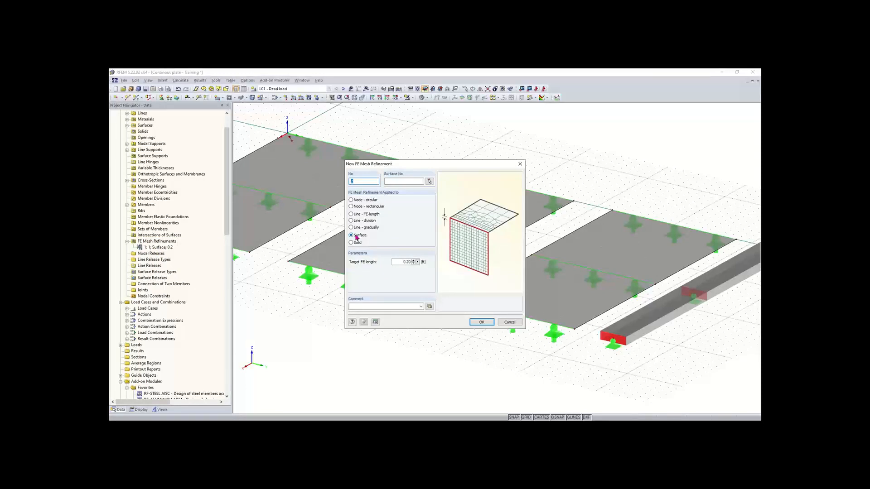
left_click(399, 181)
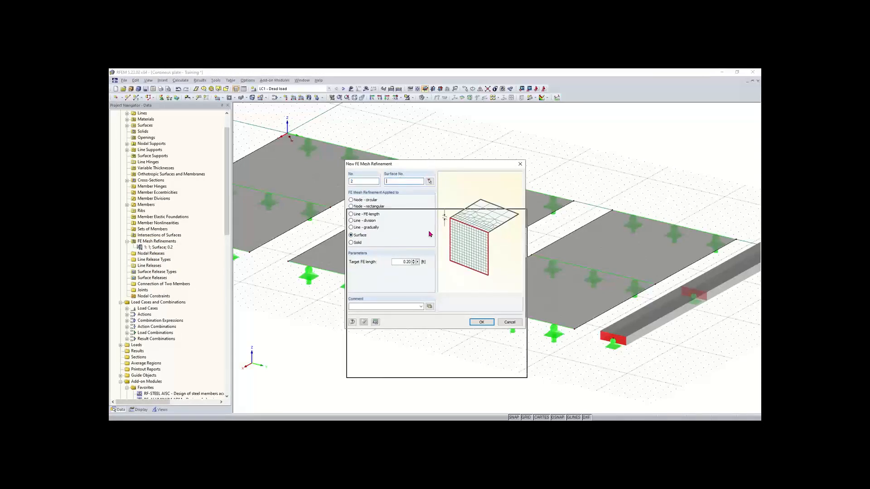
left_click_drag(430, 234, 417, 263)
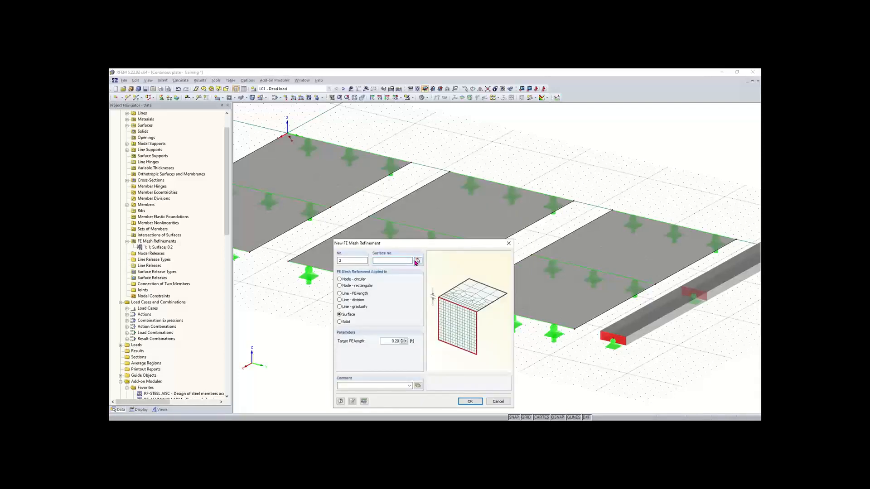
left_click(416, 261)
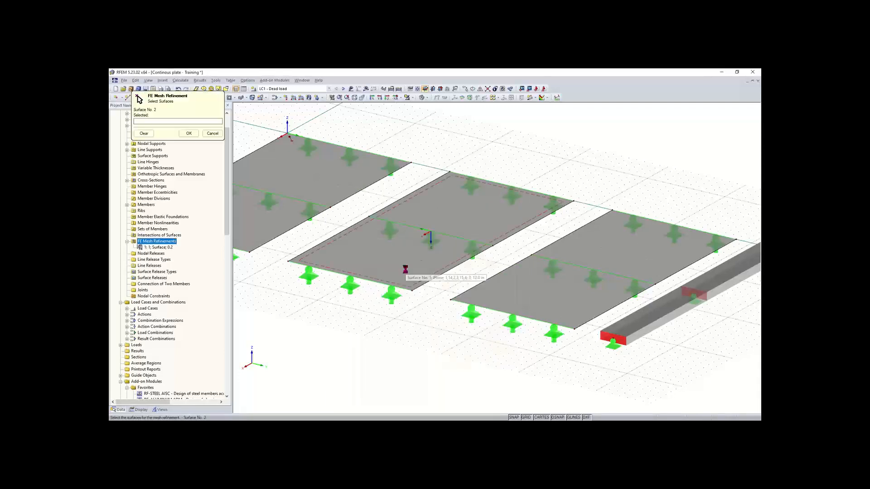
left_click(426, 268)
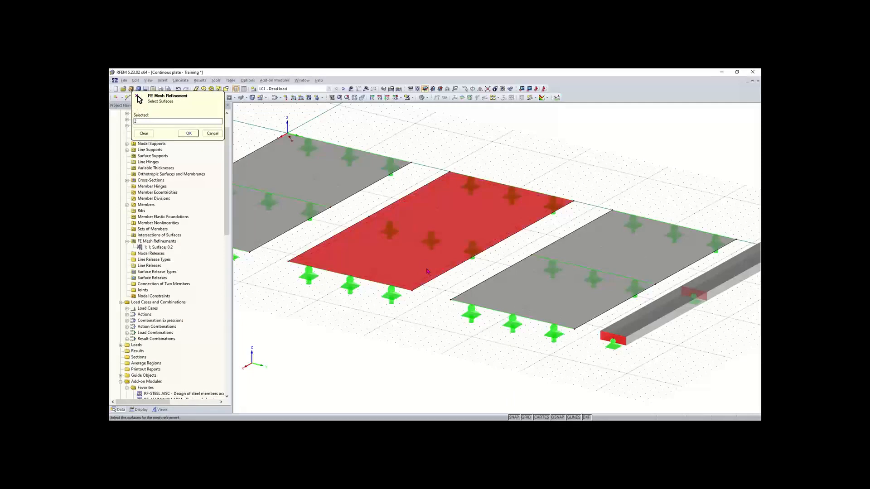
left_click(189, 133)
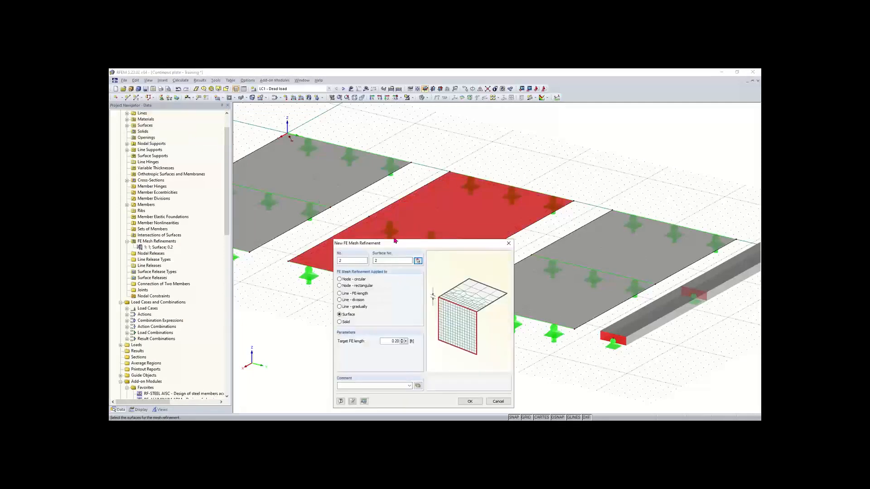
Set the second slab's target FE length to 0.4 ft and apply the refinement.
double_click(372, 303)
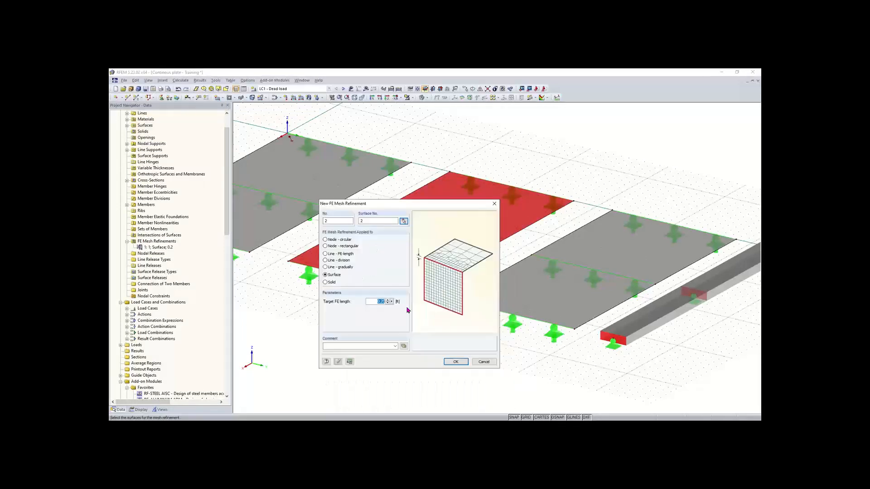
type("0")
left_click(455, 362)
left_click(455, 362)
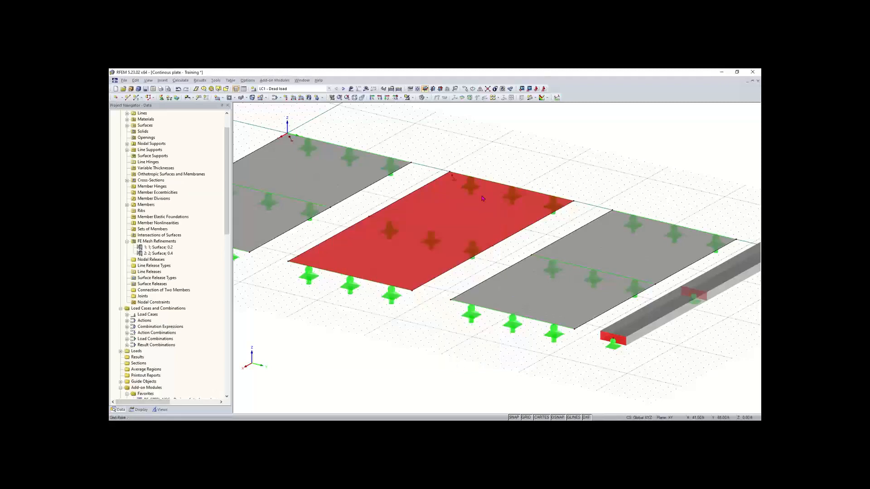
left_click(468, 160)
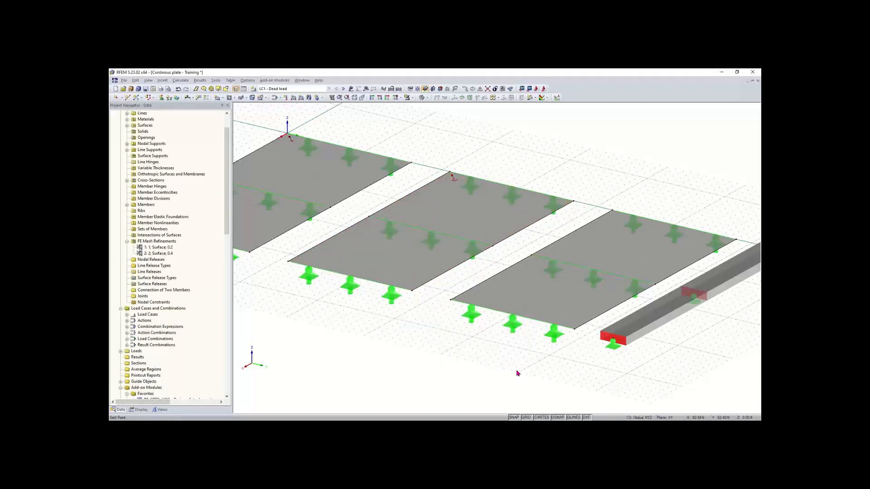
Create a surface FE mesh refinement with a target FE length of 0.6 ft on the third slab.
scroll(517, 372, "down", 1)
middle_click_drag(516, 371, 422, 368)
right_click(434, 295)
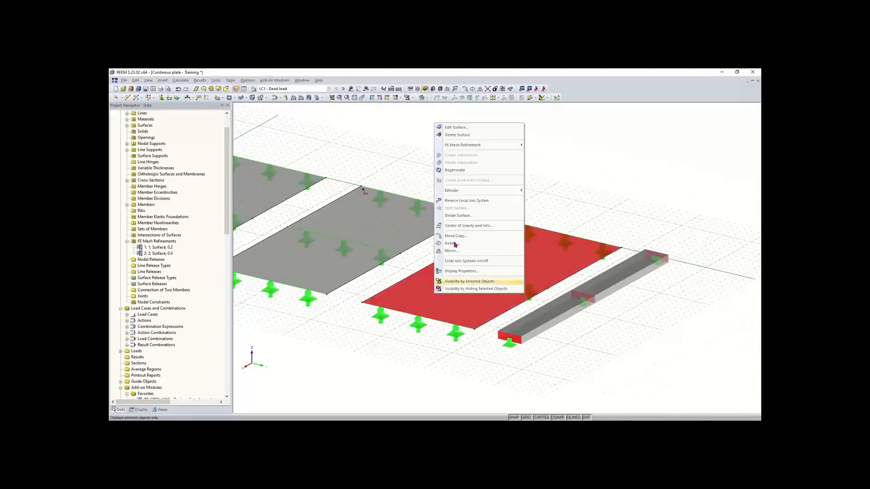
mouse_move(468, 146)
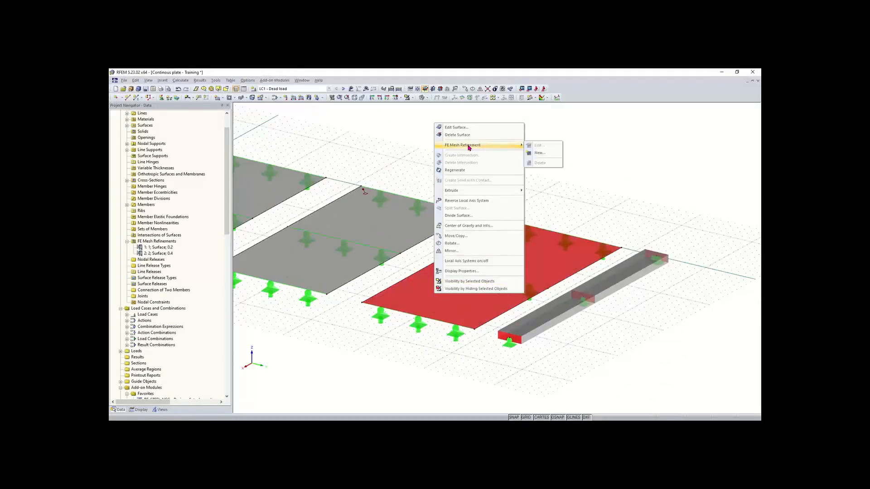
left_click(537, 153)
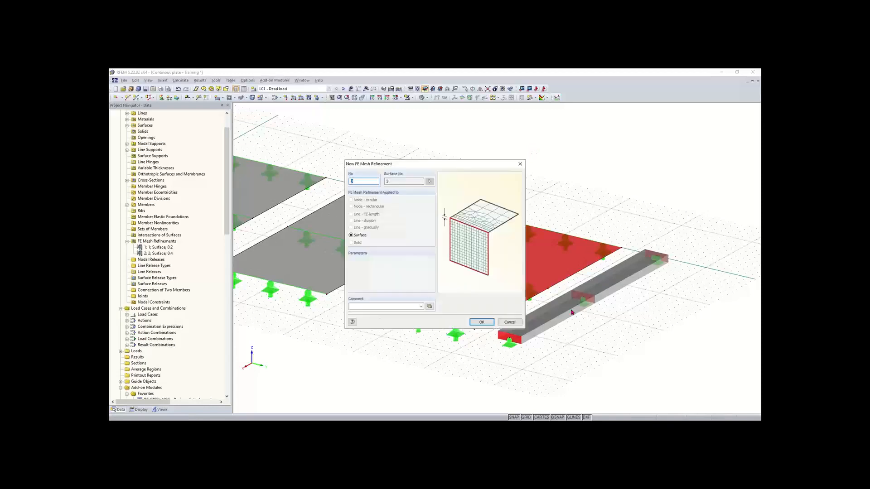
double_click(400, 262)
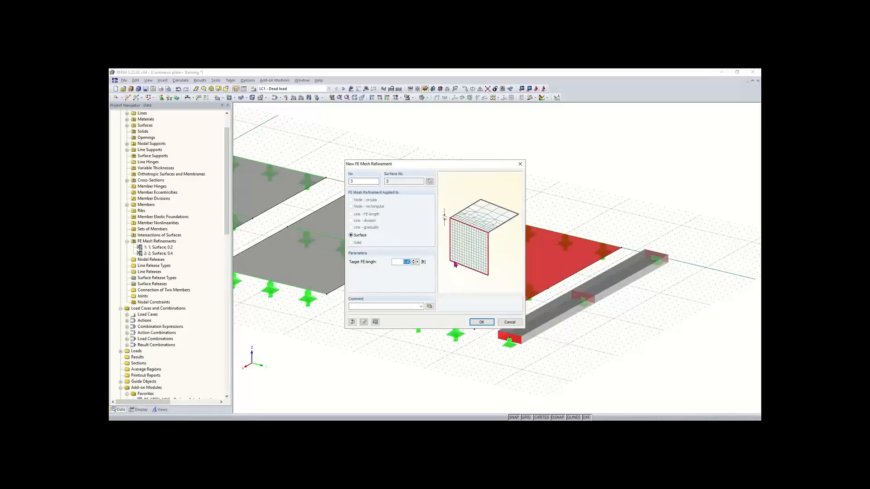
type("0.")
left_click(482, 323)
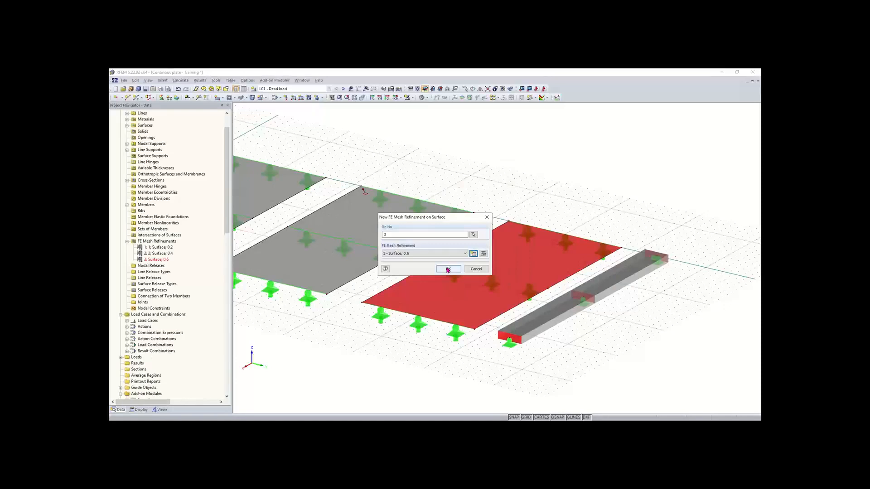
left_click(447, 269)
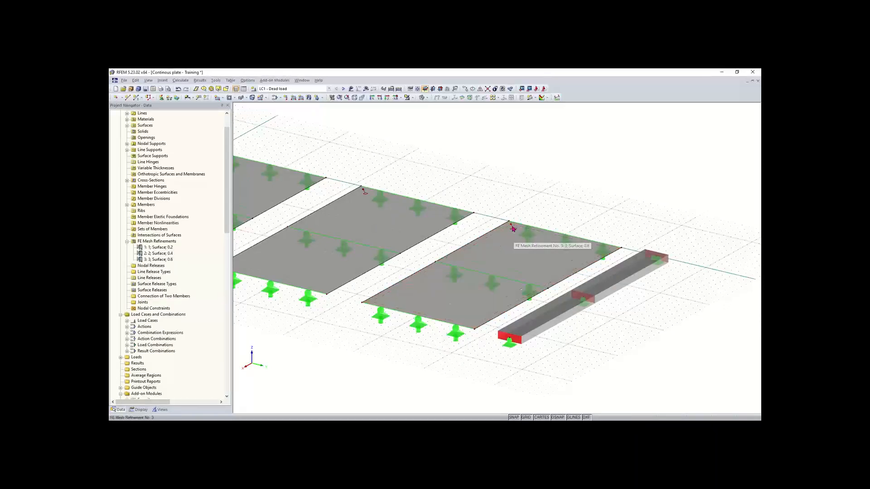
Look over the three refined slabs and the beam, and browse the available add-on modules in the project data.
scroll(512, 229, "down", 3)
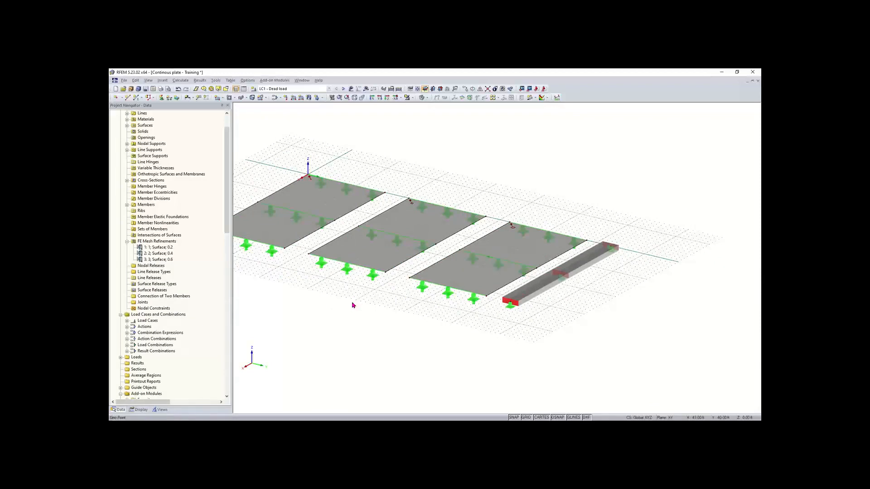
middle_click_drag(338, 303, 368, 320)
scroll(359, 318, "down", 1)
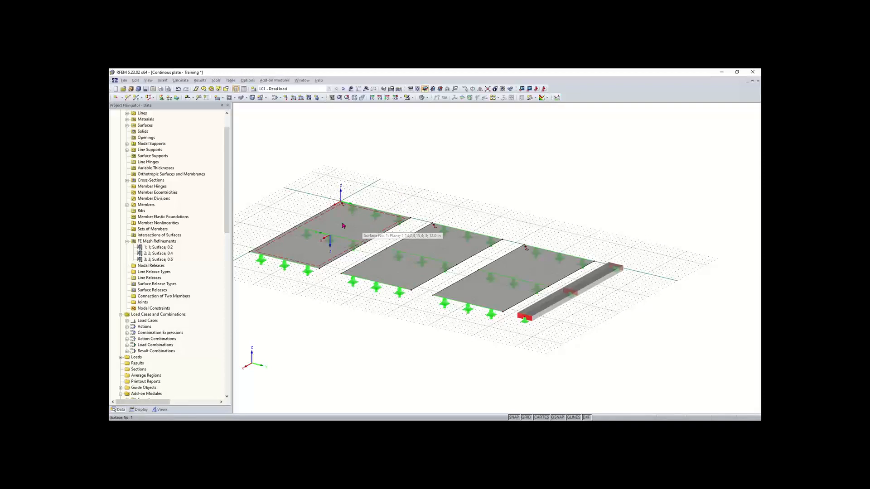
left_click_drag(228, 187, 230, 220)
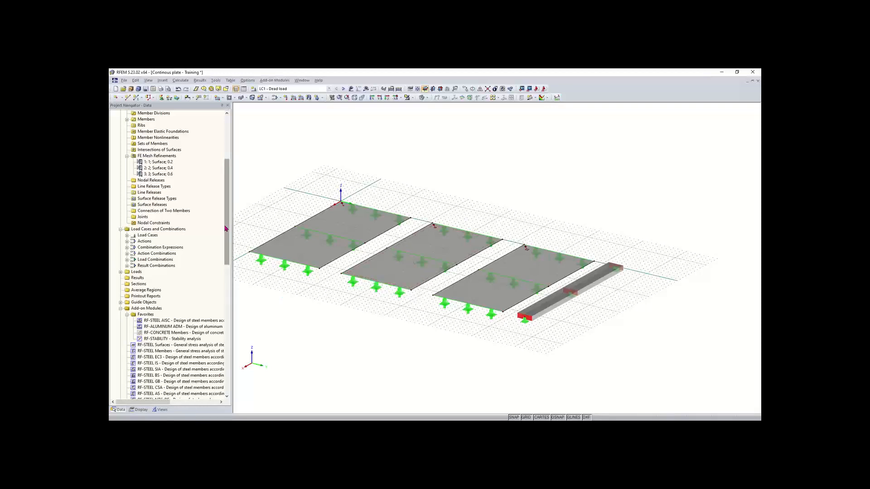
scroll(204, 238, "down", 2)
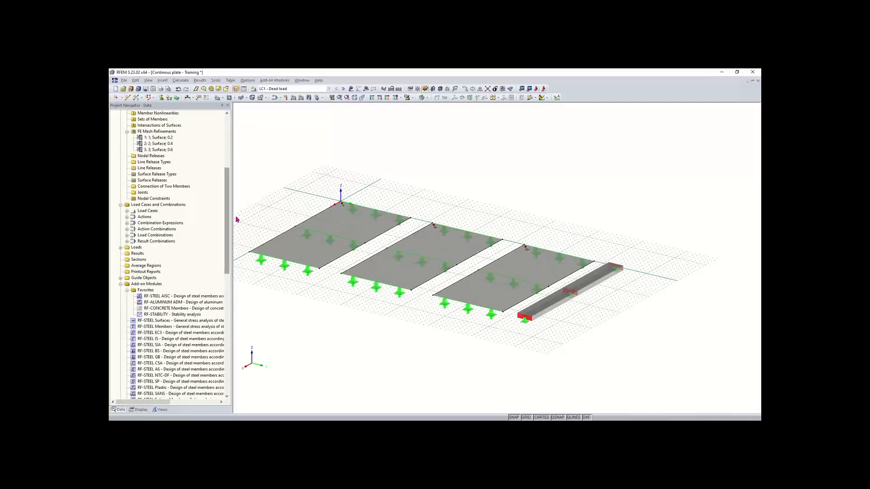
scroll(194, 237, "down", 3)
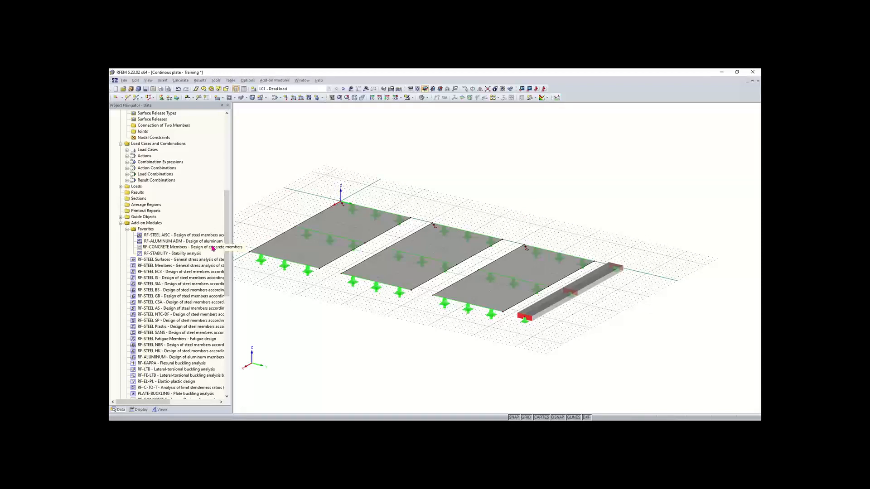
scroll(229, 252, "down", 2)
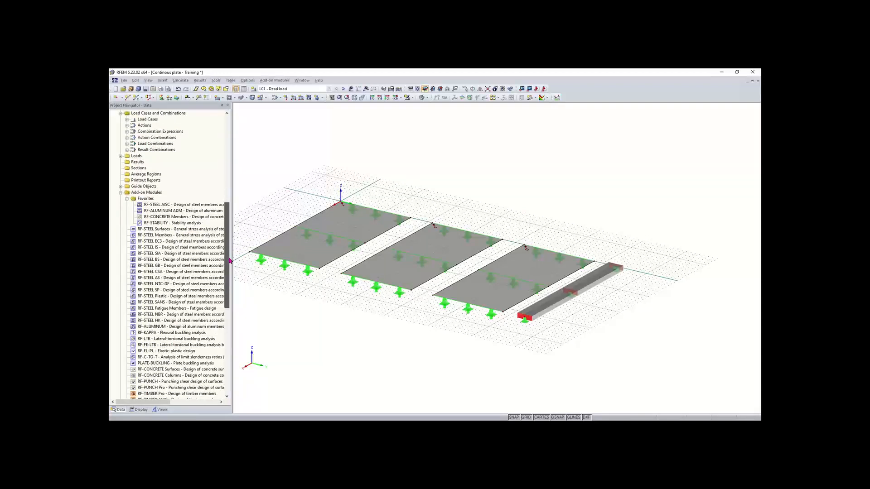
scroll(229, 258, "down", 1)
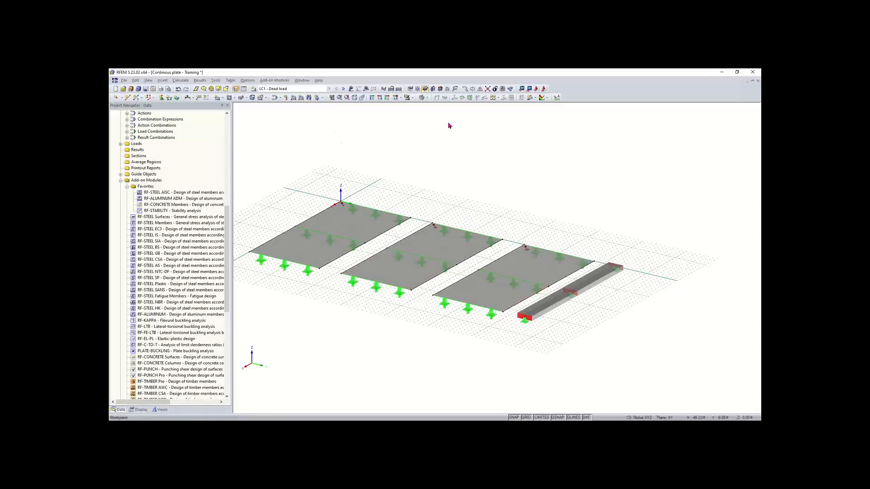
Start a new numerically defined result section through surfaces and name it AA.
left_click(535, 103)
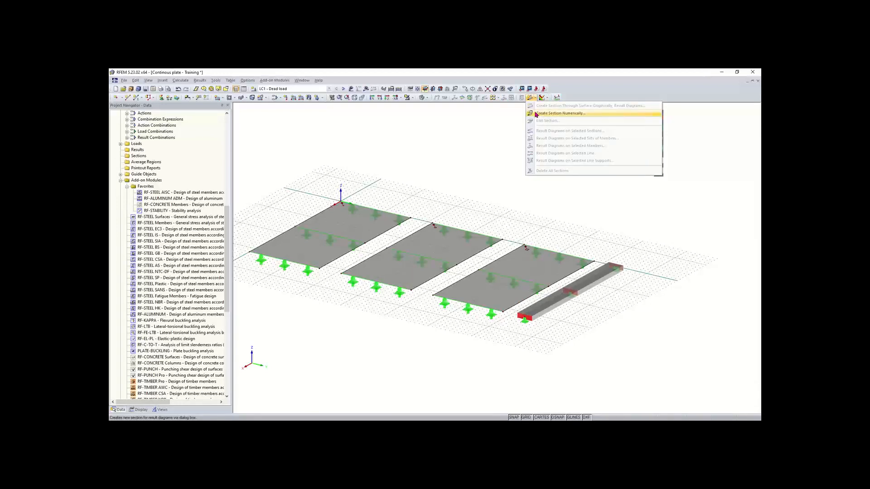
left_click(536, 114)
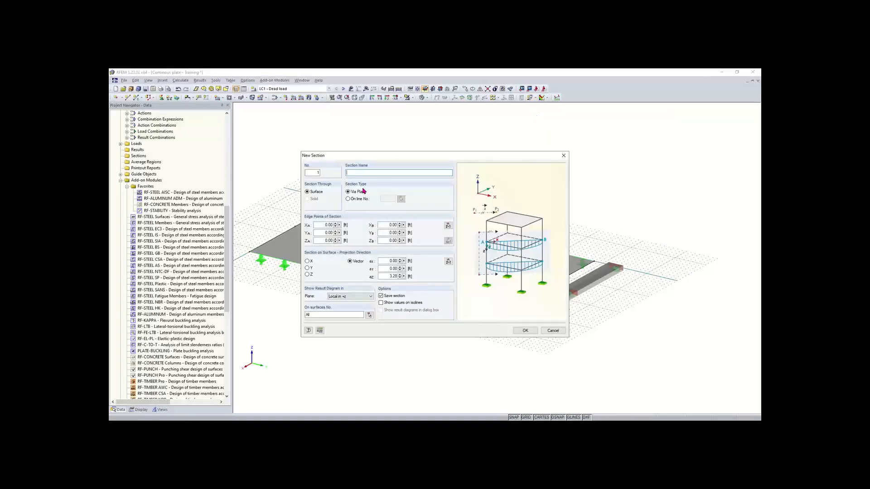
left_click_drag(380, 159, 364, 143)
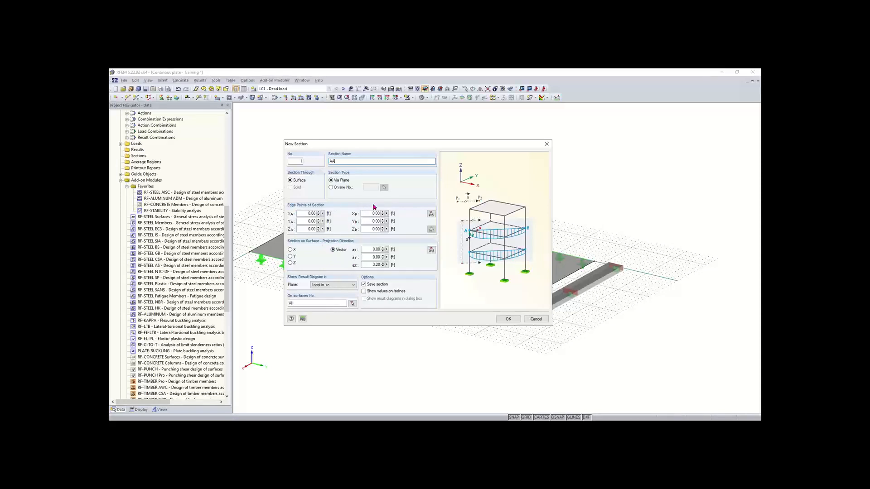
Pick section AA's edge points across the first slab, from (32, 8, 0) to (0, 8, 0) ft, and create the section.
left_click(431, 215)
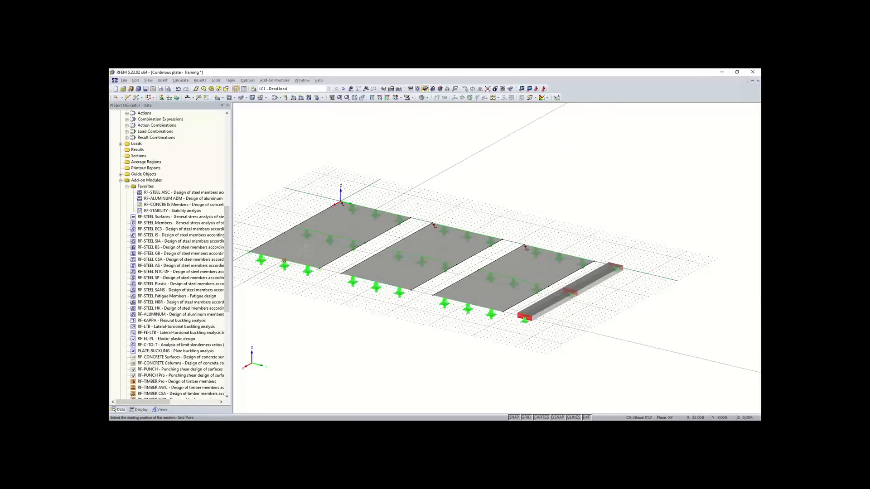
left_click(285, 260)
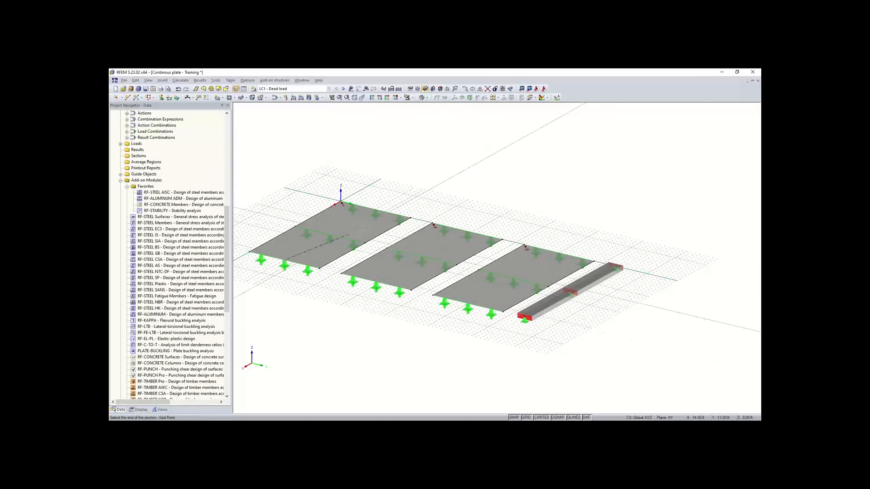
left_click(368, 210)
left_click(375, 209)
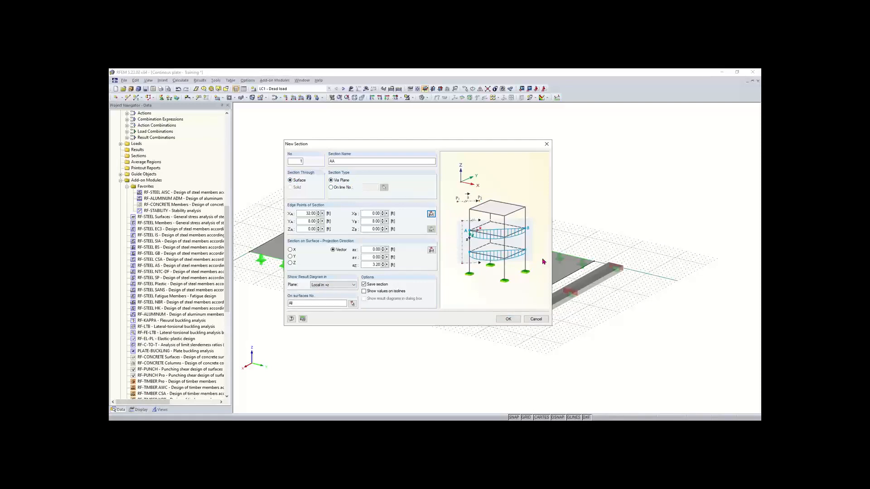
left_click(507, 319)
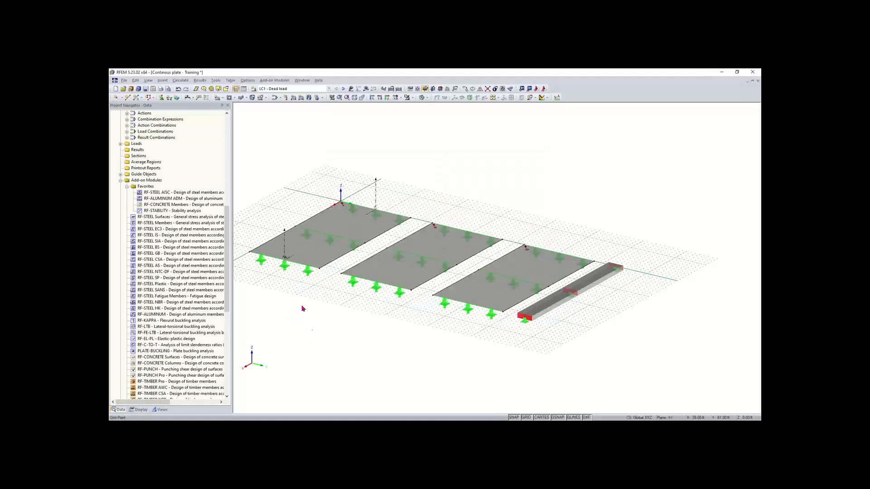
Copy section AA to the middle of the third slab and to the middle of the second slab.
scroll(290, 245, "up", 4)
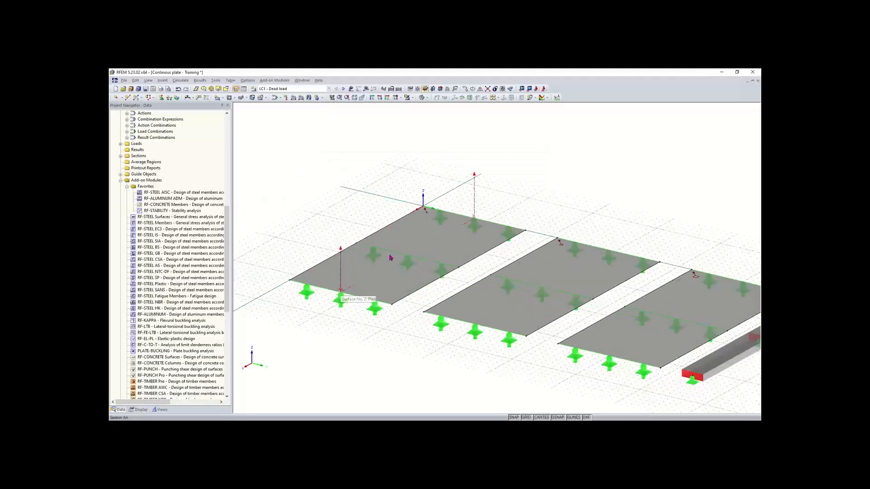
scroll(574, 240, "down", 1)
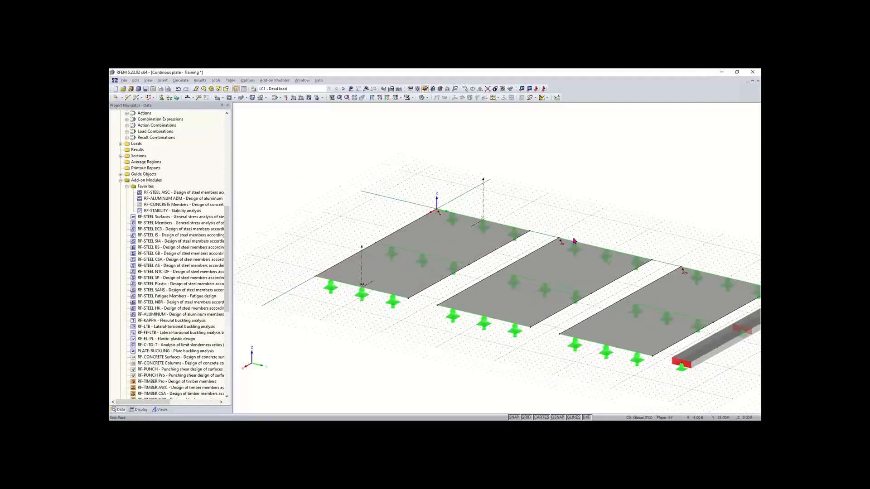
middle_click_drag(556, 218, 496, 203)
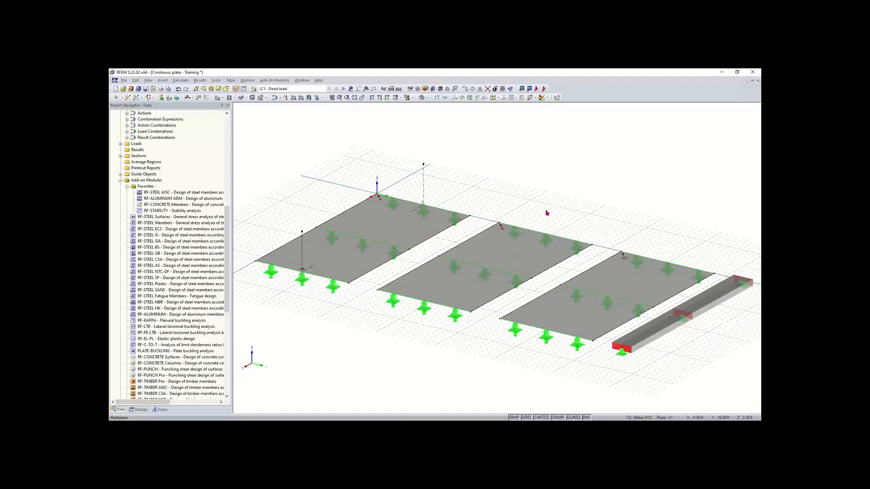
scroll(547, 211, "down", 1)
middle_click_drag(547, 211, 465, 207)
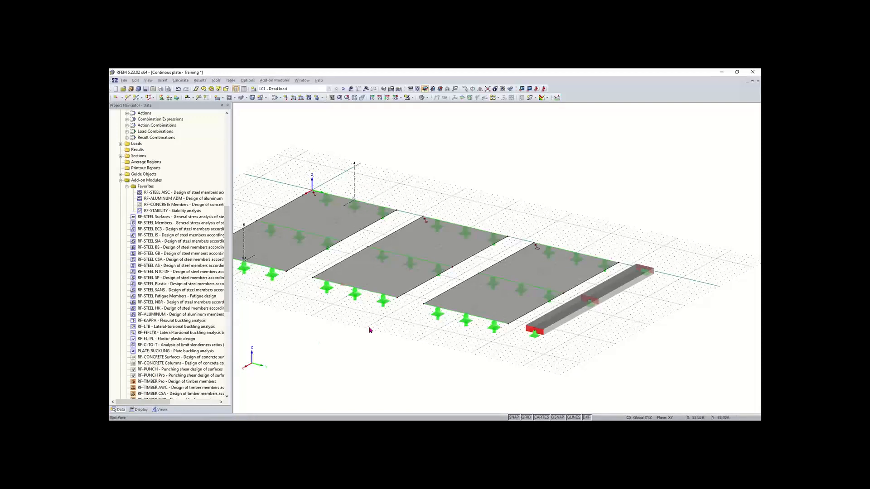
middle_click_drag(367, 346, 390, 353)
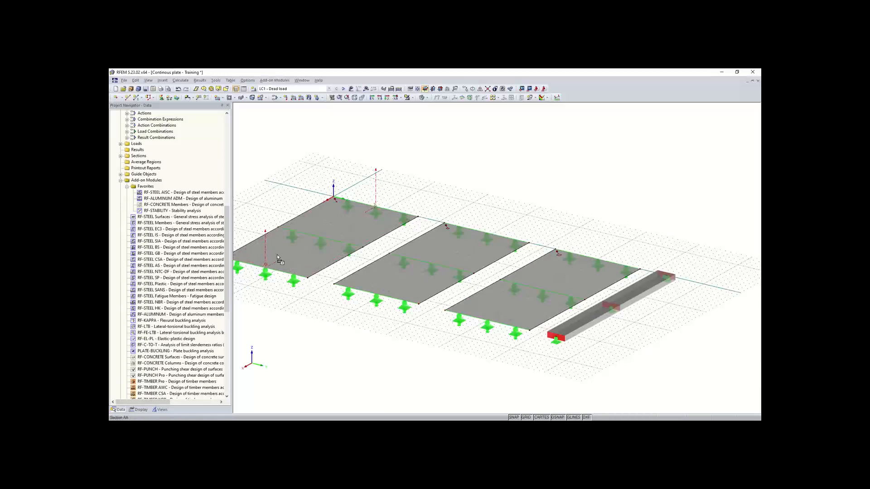
left_click_drag(377, 294, 377, 295, "ctrl")
left_click_drag(488, 324, 489, 323, "ctrl")
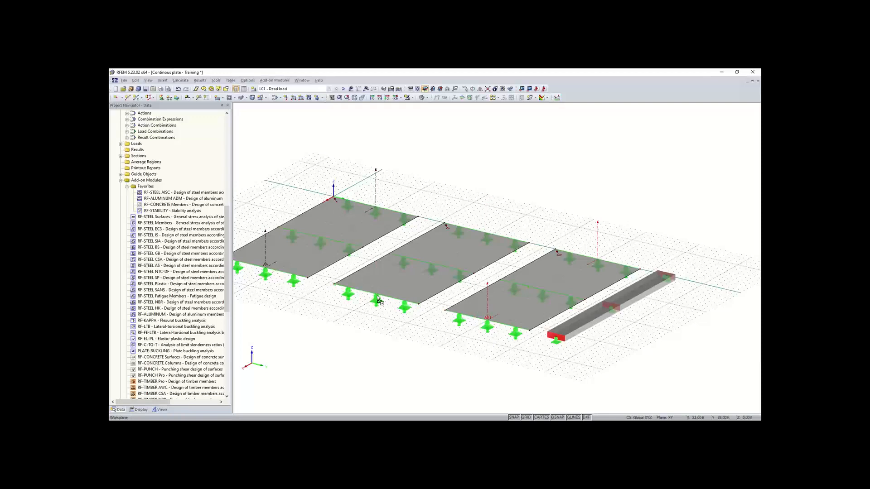
left_click_drag(377, 296, 376, 296, "ctrl")
left_click(413, 345)
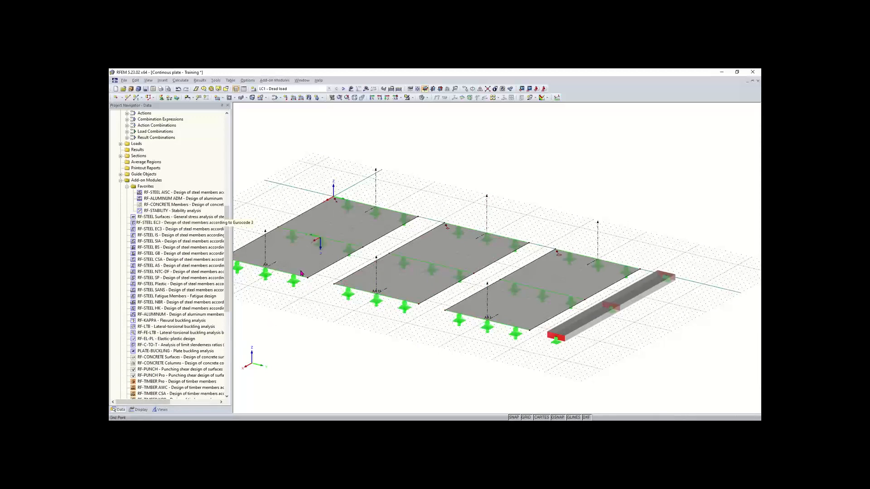
Rename the section through the third slab to AC.
scroll(193, 242, "up", 4)
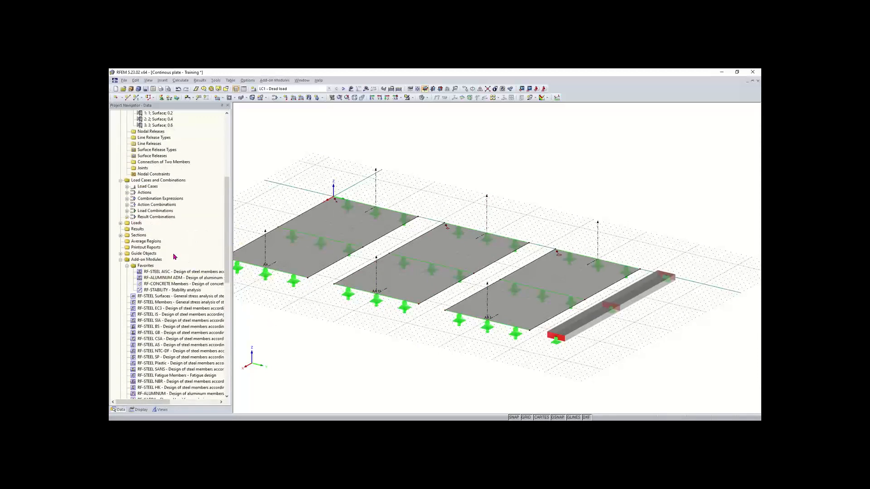
left_click(120, 236)
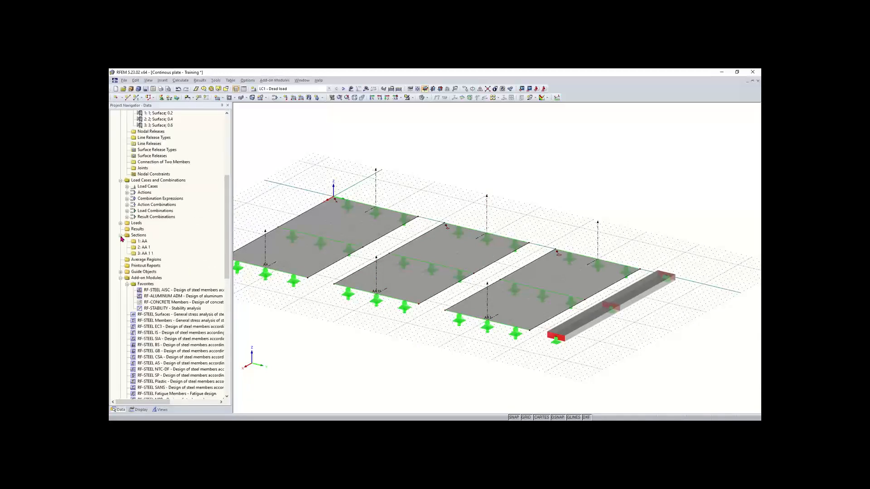
left_click(153, 247)
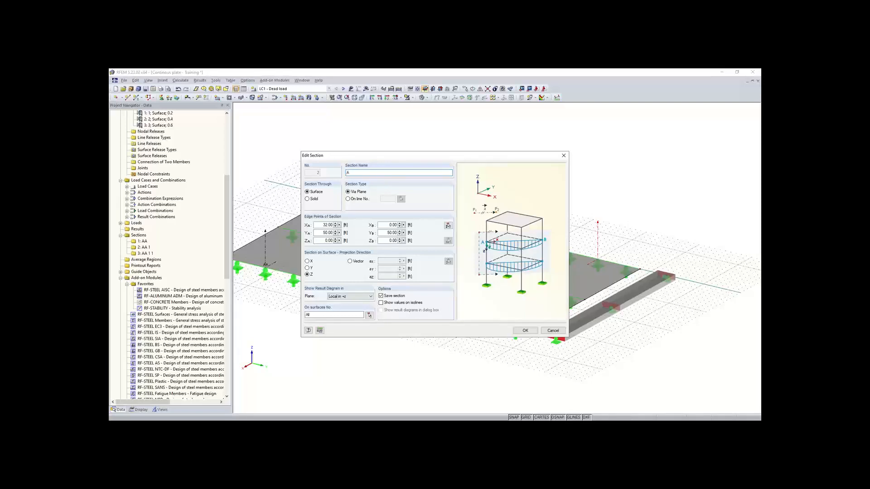
left_click(525, 330)
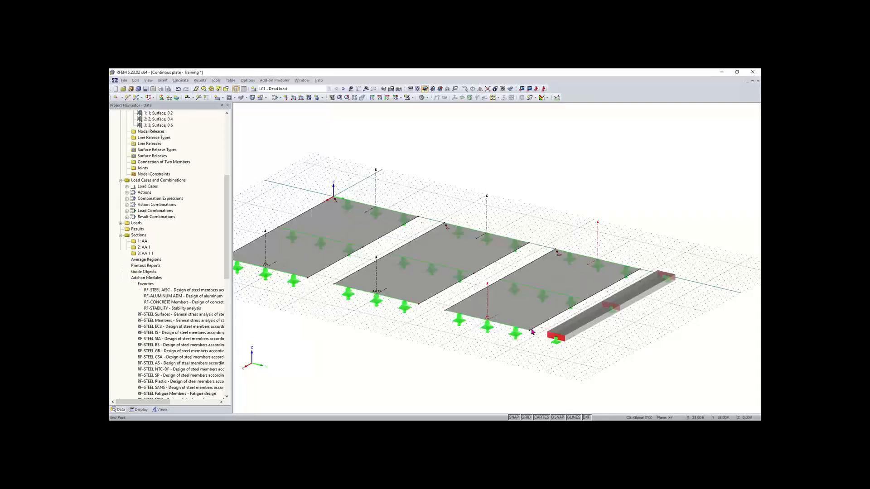
Rename the section through the second slab to AB.
right_click(146, 253)
left_click(154, 257)
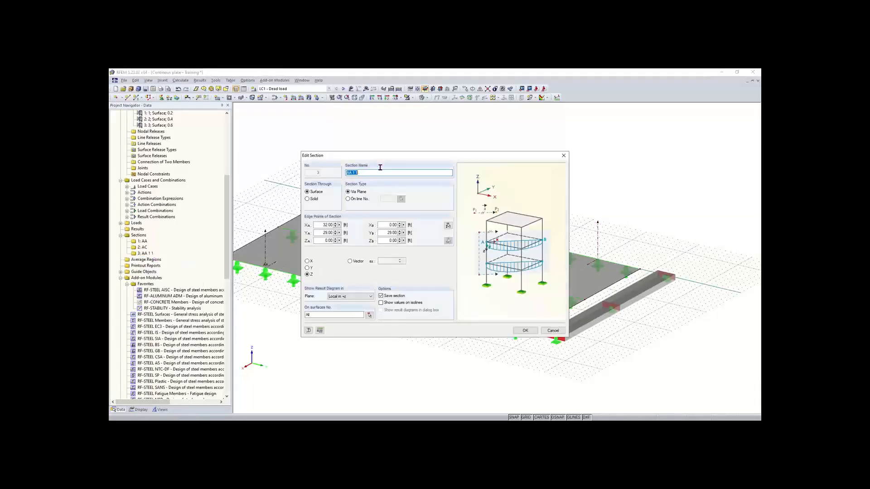
left_click(379, 170)
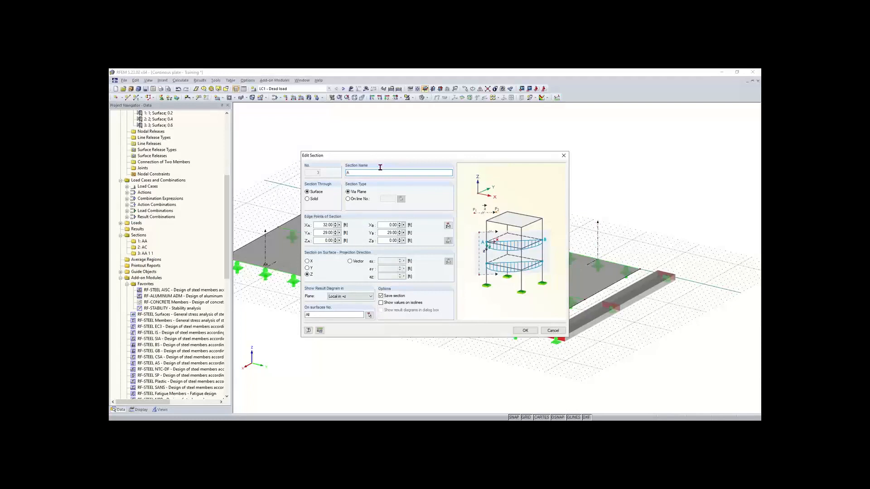
left_click(519, 332)
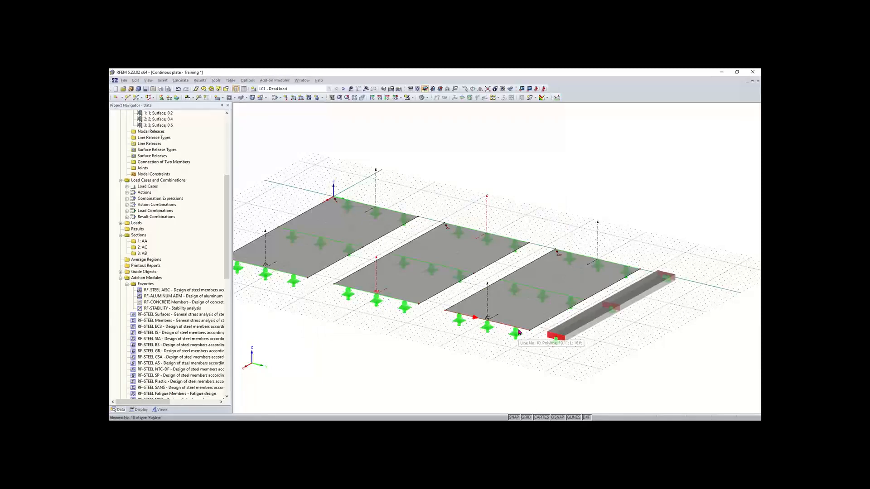
Display the LC1 dead loads on the slabs and beam to check them, and hide them again.
scroll(462, 359, "down", 1)
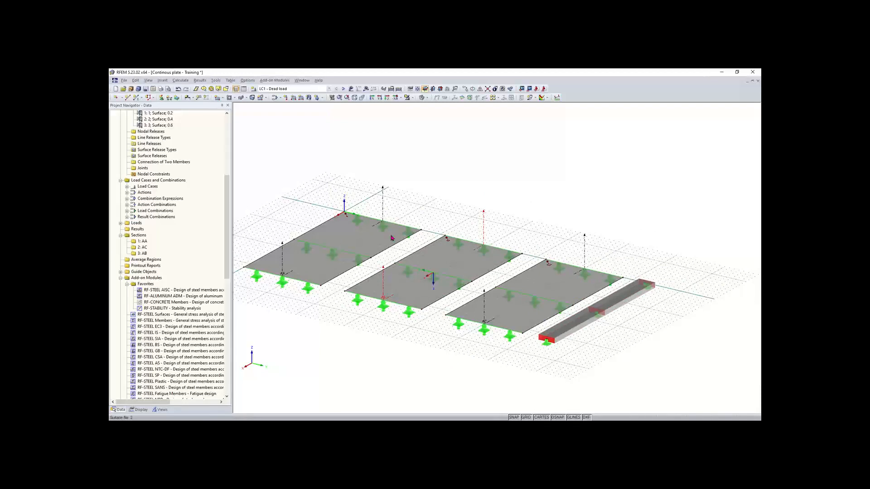
left_click(351, 89)
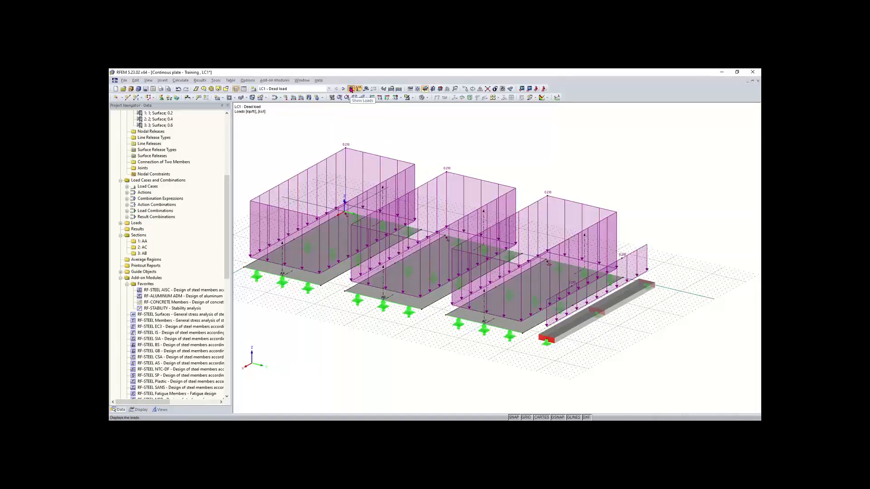
left_click(351, 90)
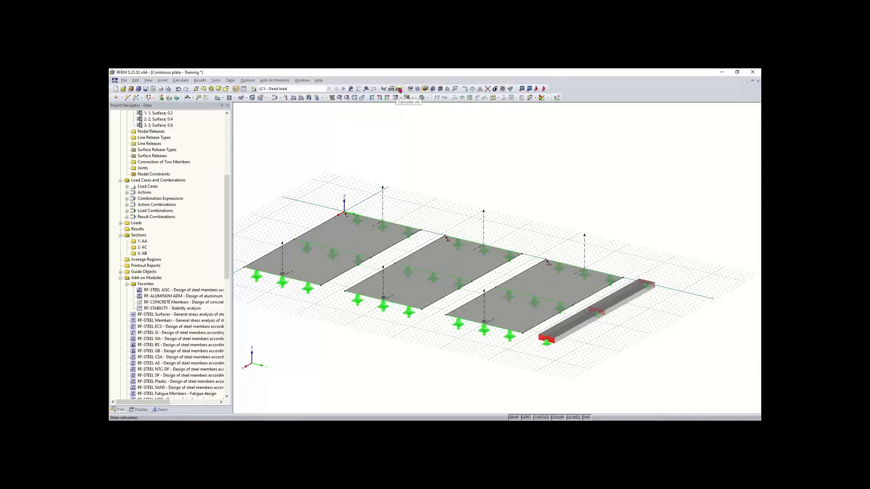
Run the calculation for all load cases, view the slabs' global deformations from several sides, and move the color scale panel closer to the model.
left_click(398, 89)
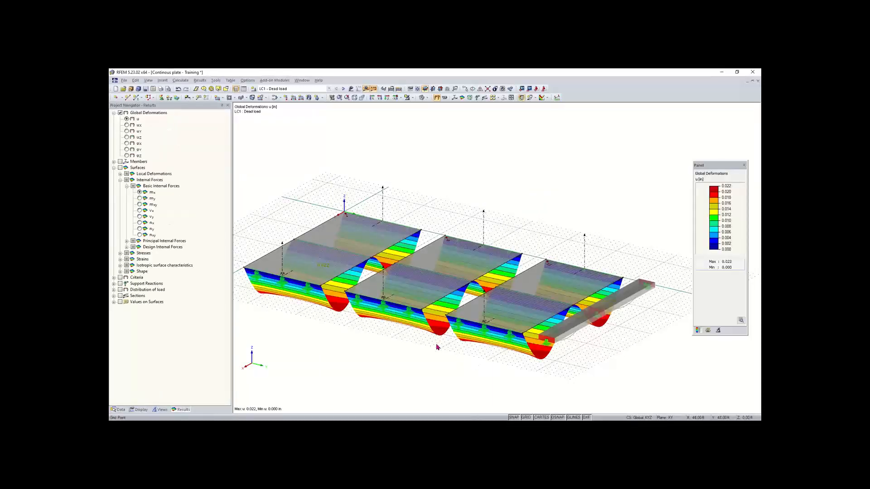
middle_click_drag(435, 346, 324, 294)
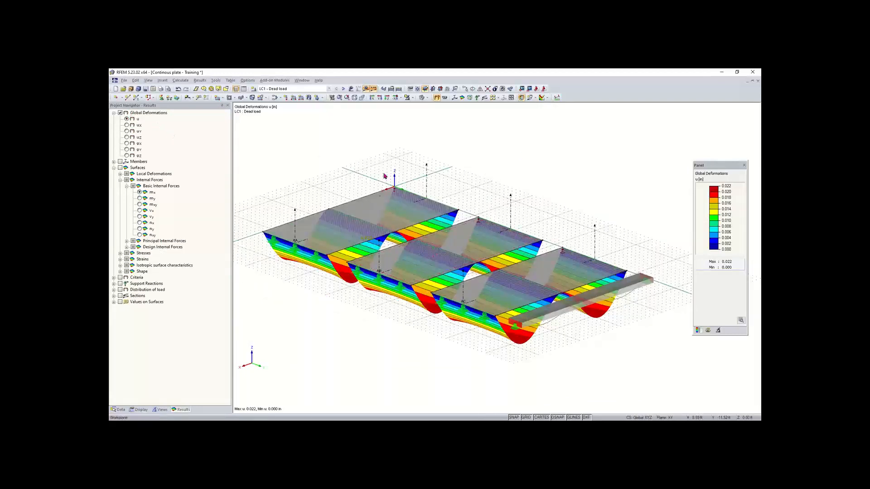
middle_click_drag(304, 297, 587, 283, "ctrl")
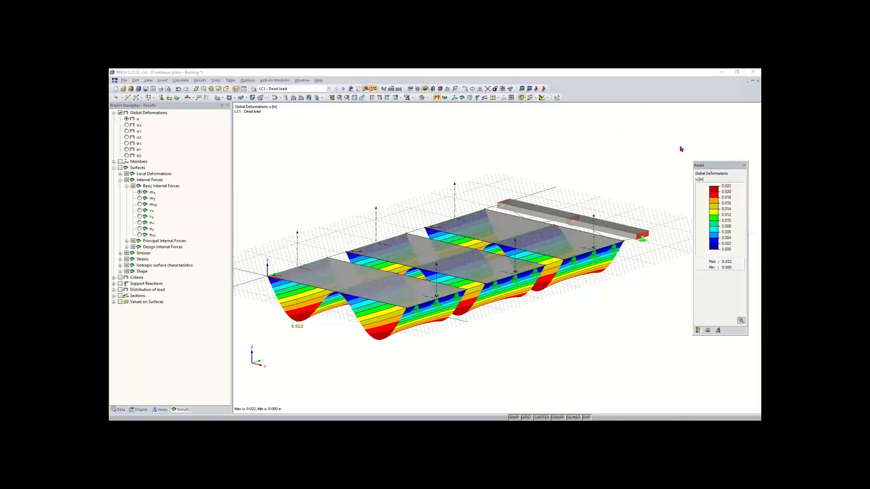
left_click_drag(710, 164, 684, 133)
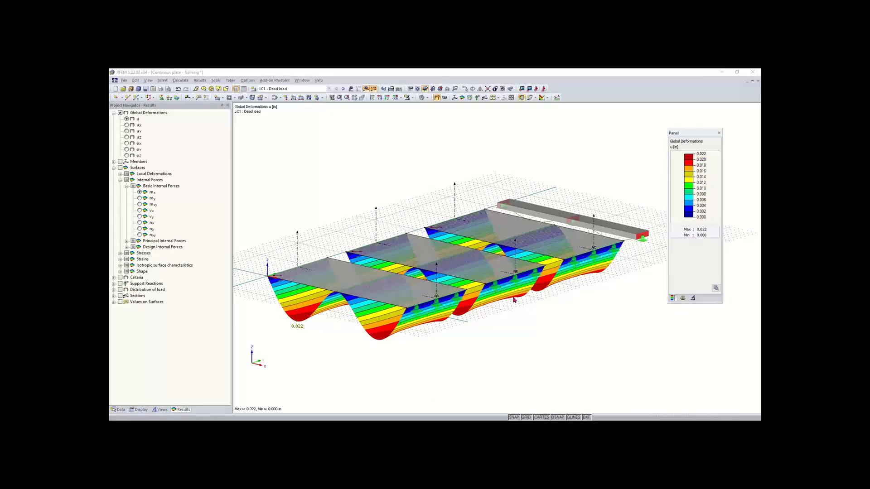
Inspect the beam's deformation beside the slabs and set the member deformation display to Cross-Sections Colored.
middle_click_drag(449, 327, 480, 326, "ctrl")
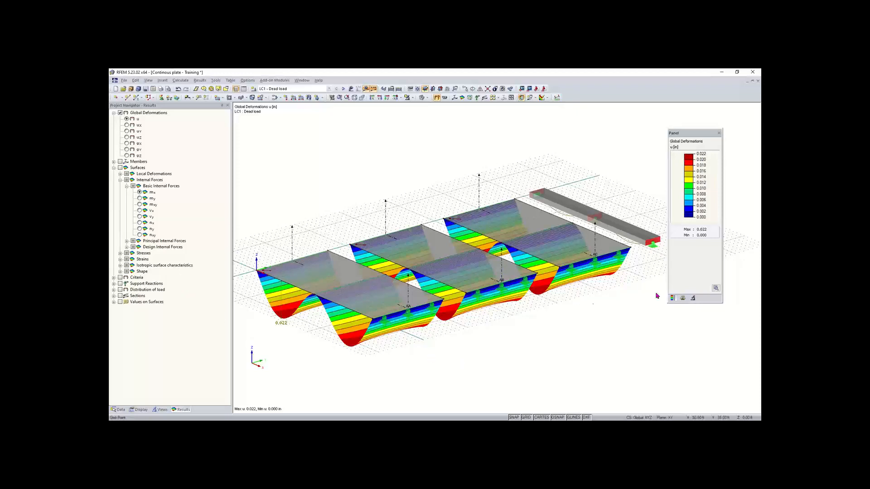
middle_click_drag(636, 274, 539, 286)
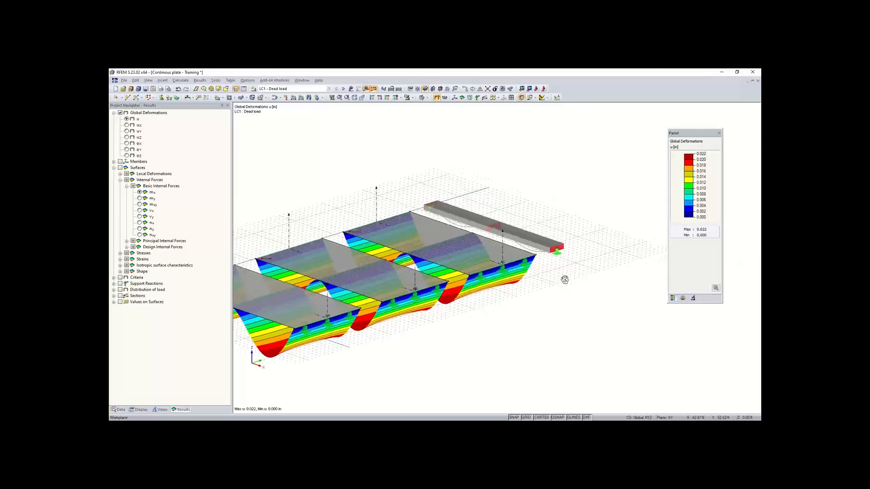
middle_click_drag(483, 279, 301, 285, "ctrl")
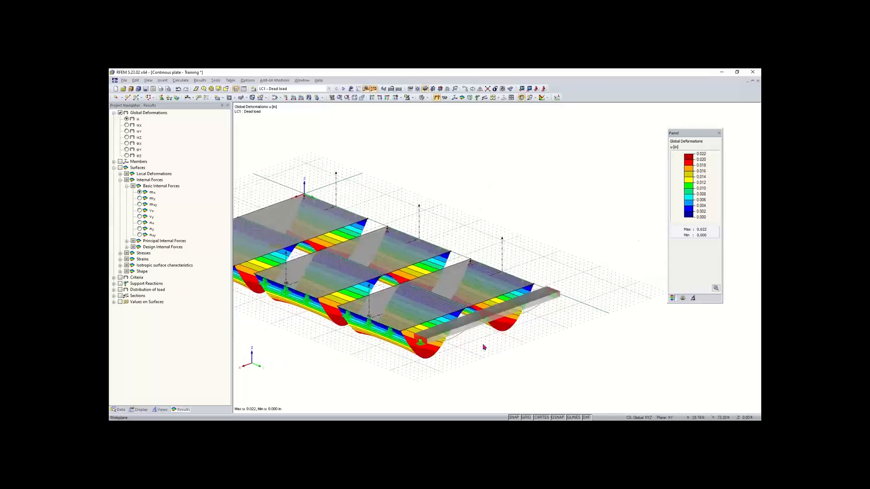
scroll(484, 348, "up", 3)
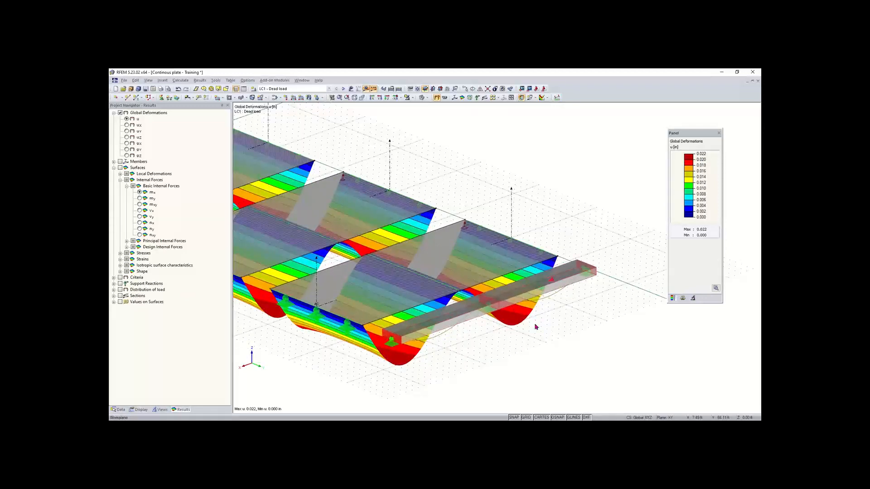
scroll(534, 328, "down", 1)
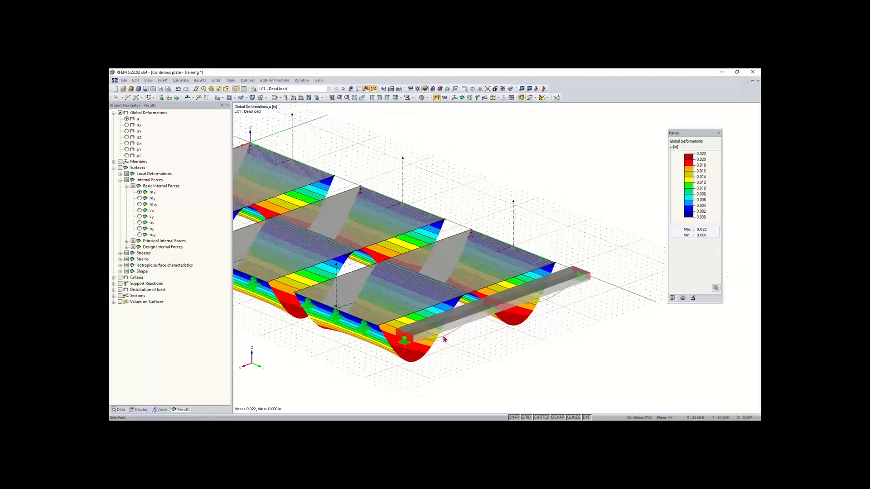
scroll(558, 297, "up", 2)
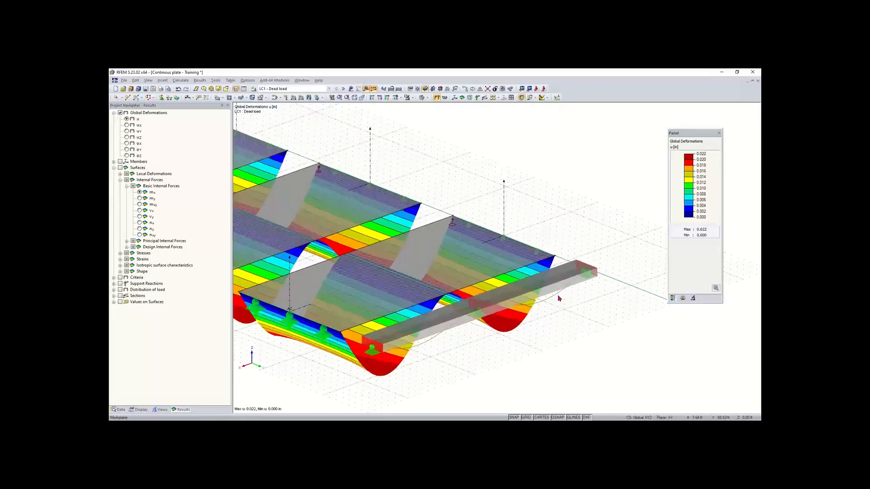
scroll(461, 311, "down", 1)
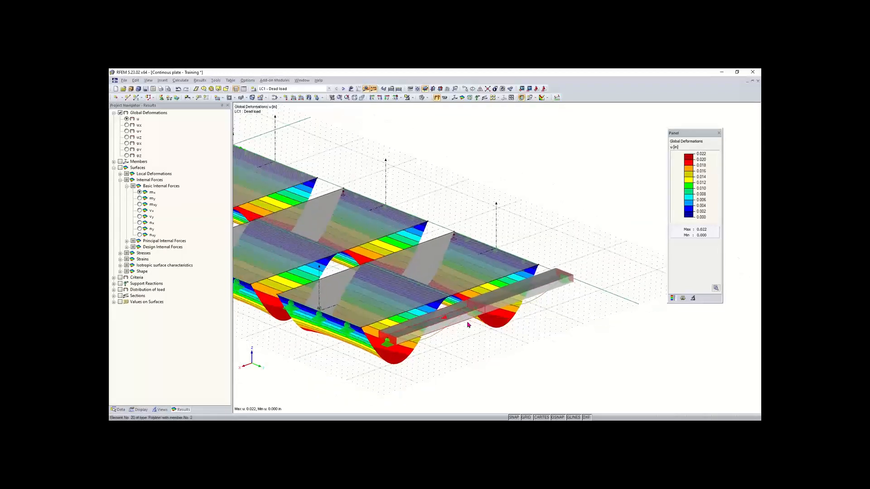
left_click(139, 410)
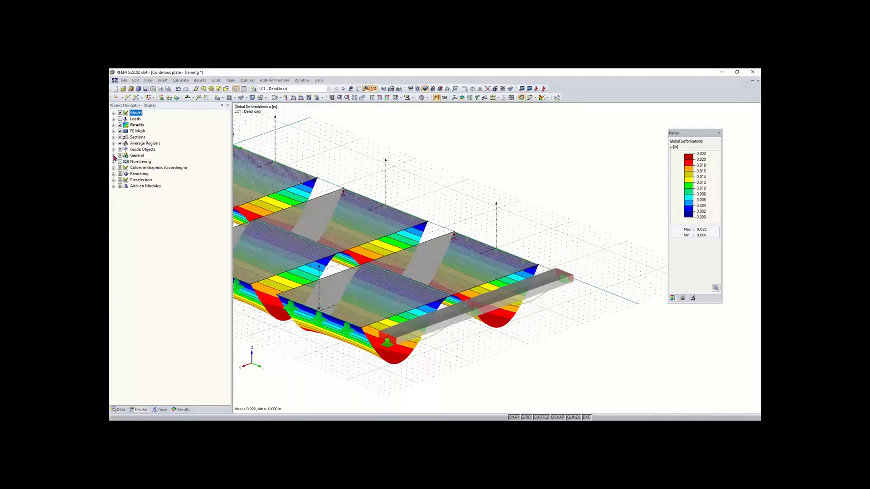
left_click(113, 125)
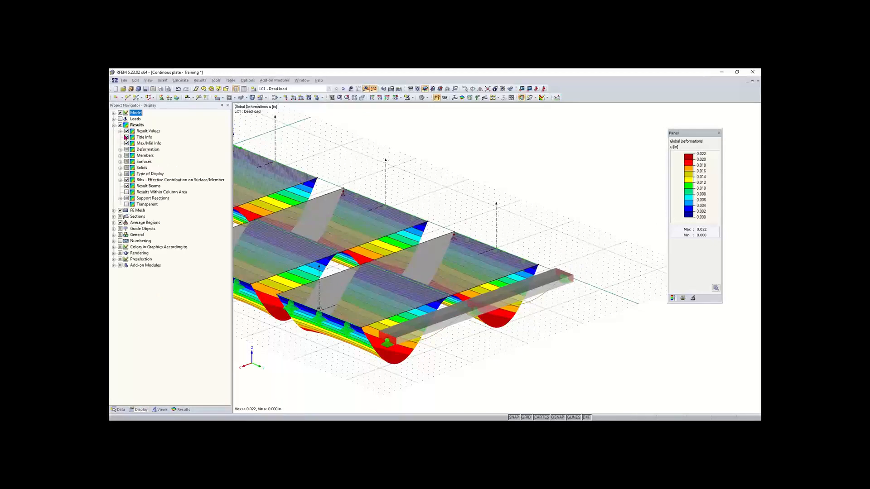
left_click(120, 150)
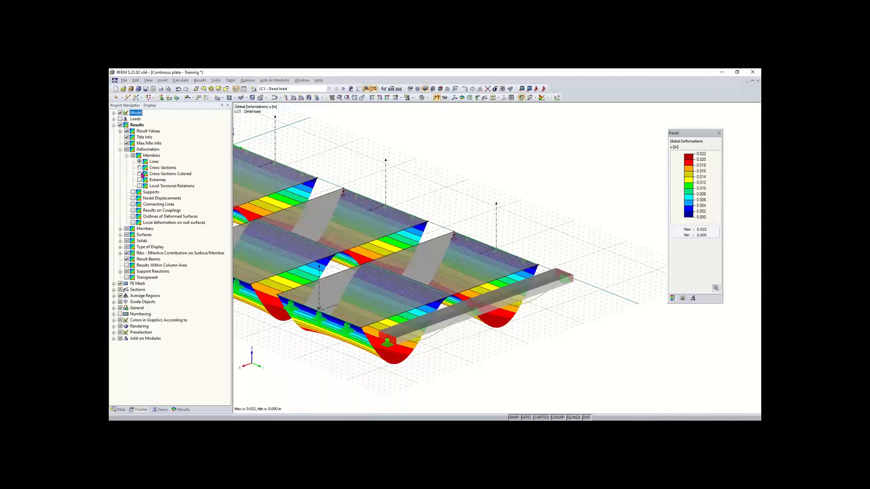
left_click(139, 174)
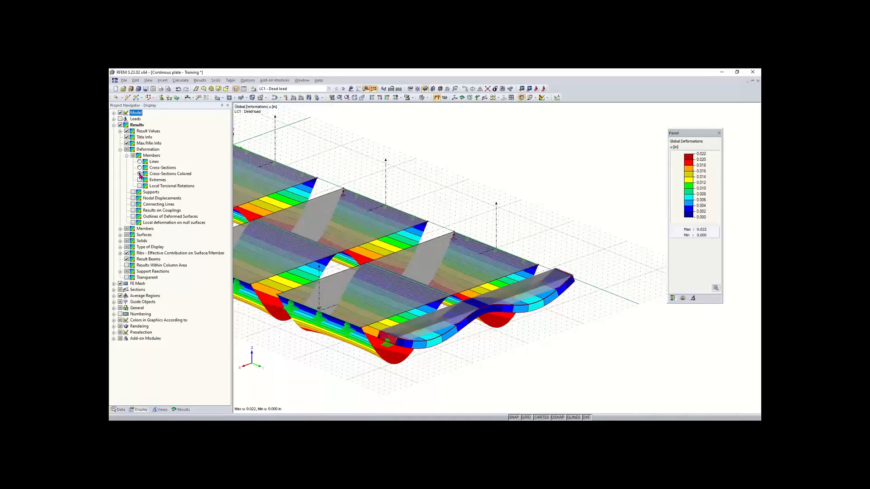
Switch the results from global deformations to members and show the beam's bending moment My diagram for LC1.
left_click(181, 410)
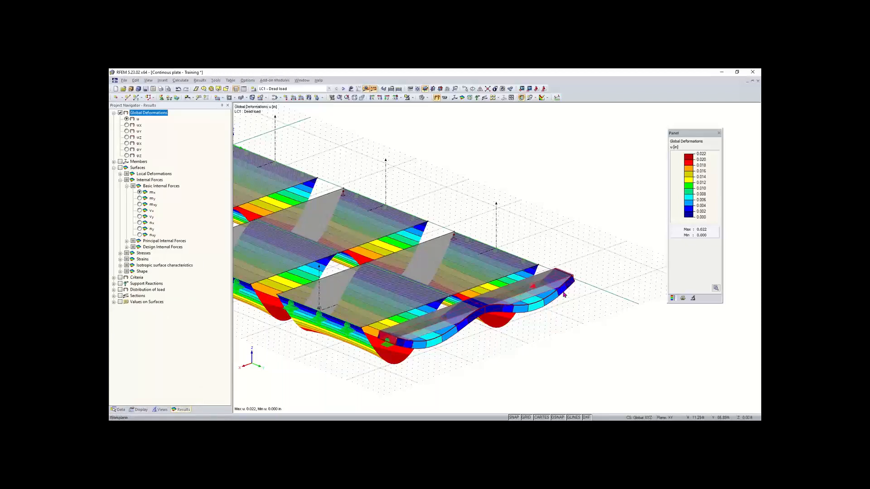
scroll(393, 327, "down", 1)
middle_click_drag(393, 327, 511, 324)
left_click(114, 162)
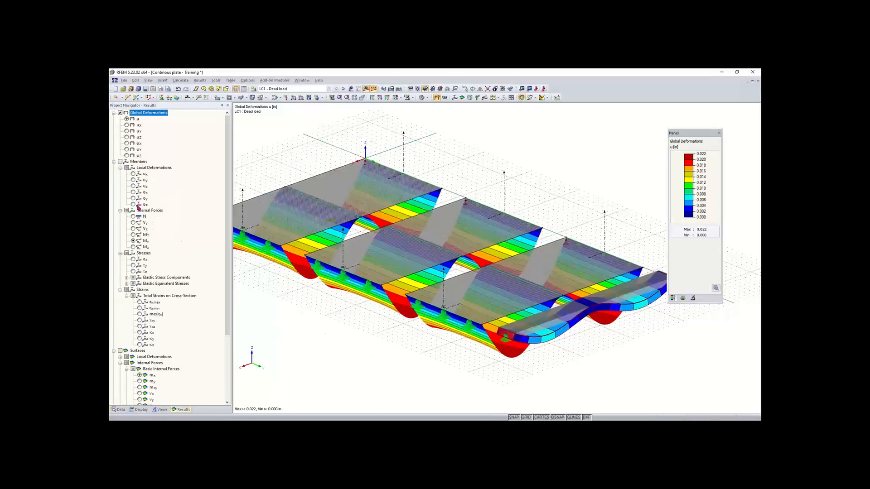
left_click(120, 161)
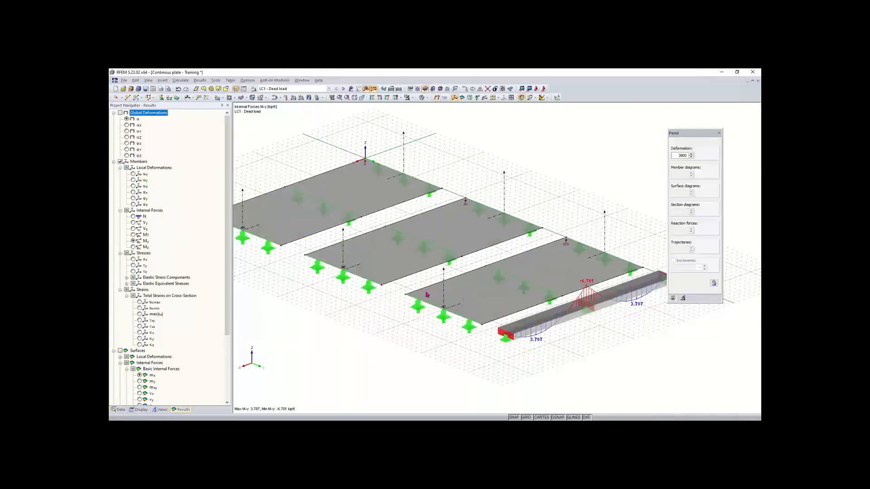
middle_click_drag(399, 283, 268, 234)
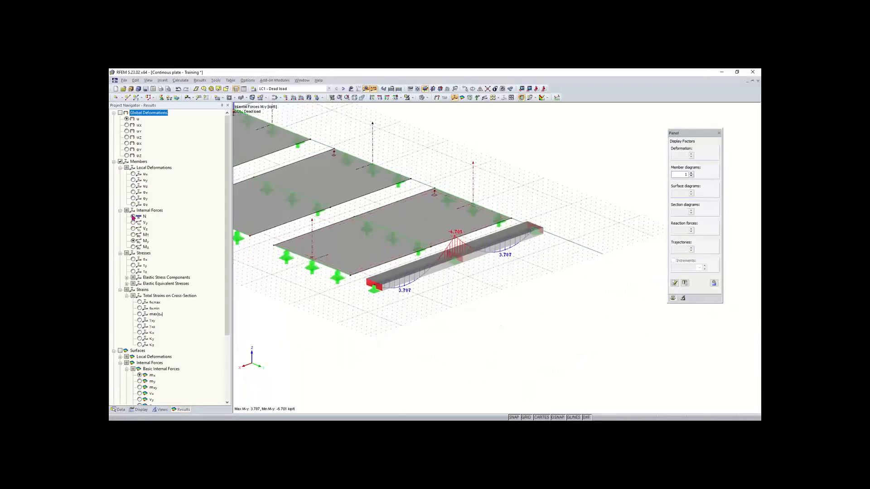
View the member's internal force diagrams for N and Vy, and return to the My moment diagram.
left_click(133, 217)
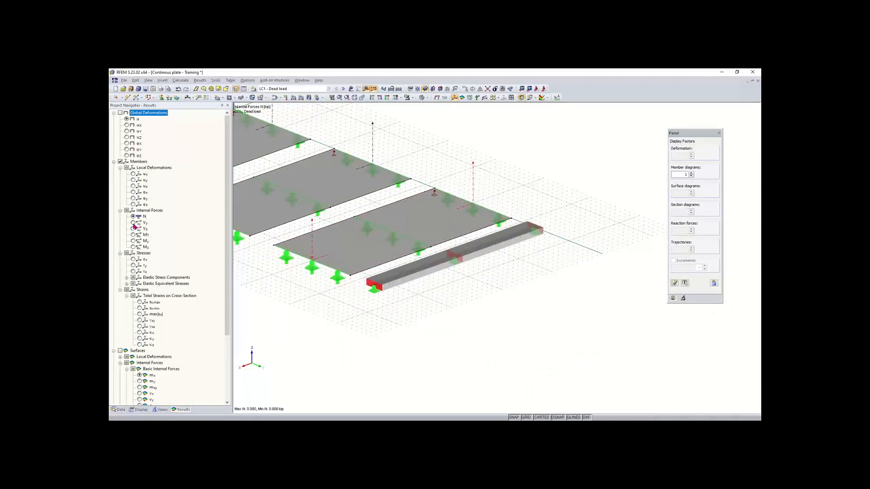
left_click(133, 222)
left_click(133, 241)
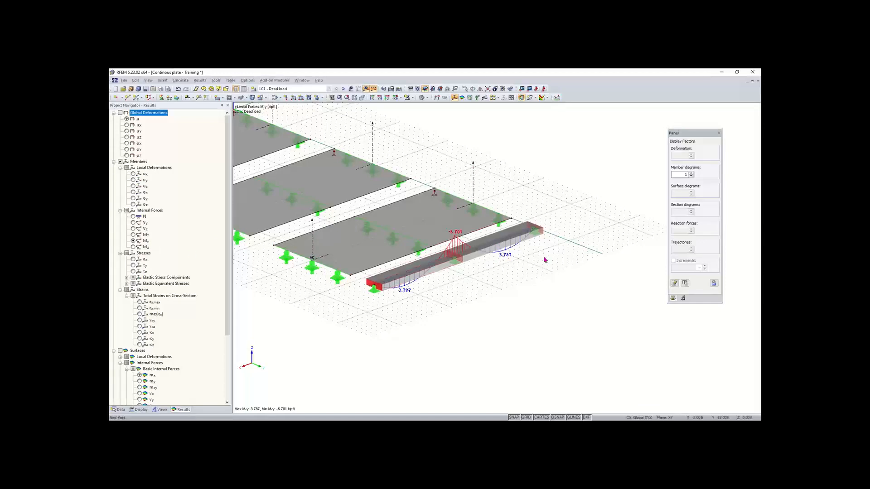
Display the surface results for basic internal force mx on the plates alongside the member's moment diagram.
scroll(277, 285, "down", 1)
middle_click_drag(277, 285, 391, 330)
scroll(179, 279, "down", 3)
scroll(178, 280, "down", 3)
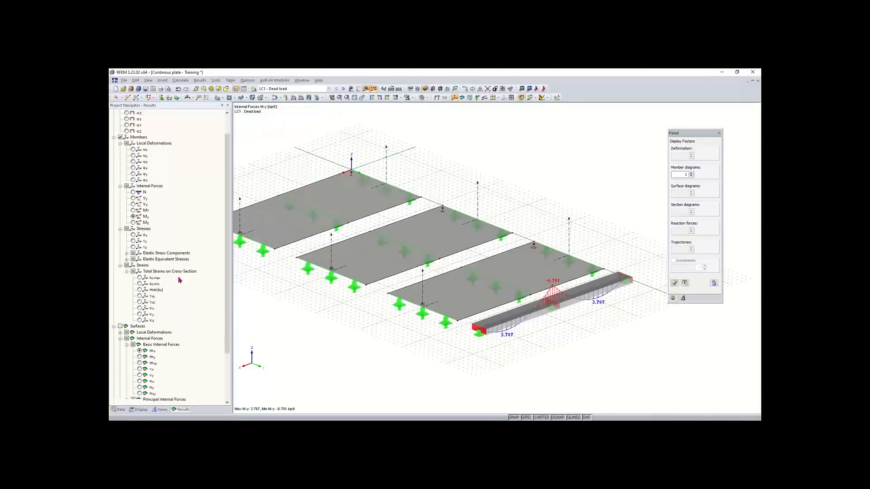
scroll(179, 280, "down", 4)
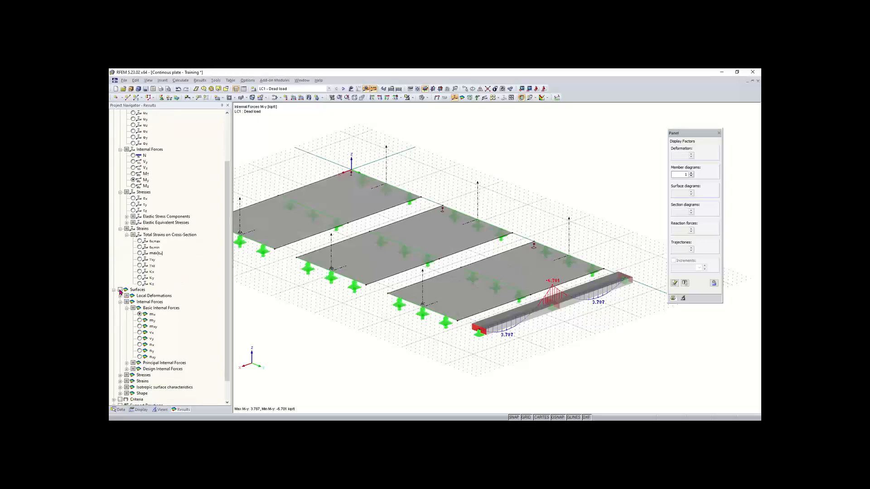
left_click(120, 290)
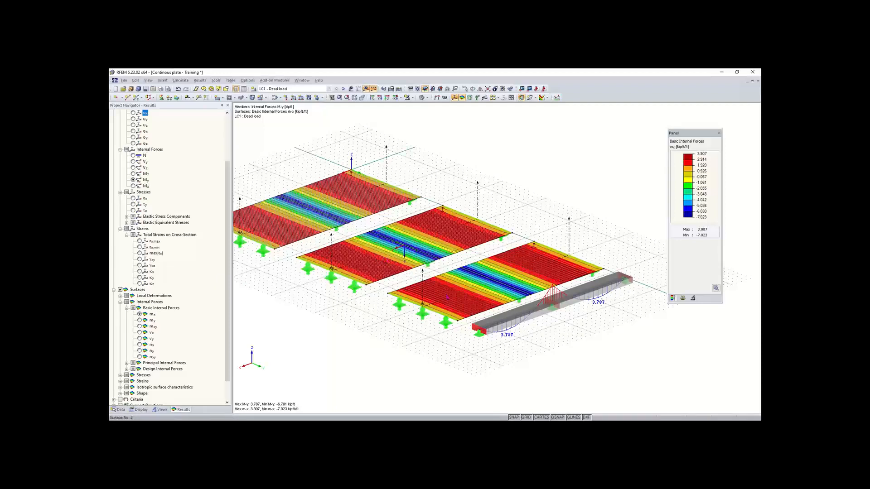
Show the local axis systems of lines to check their directions, and switch them off again.
right_click(517, 314)
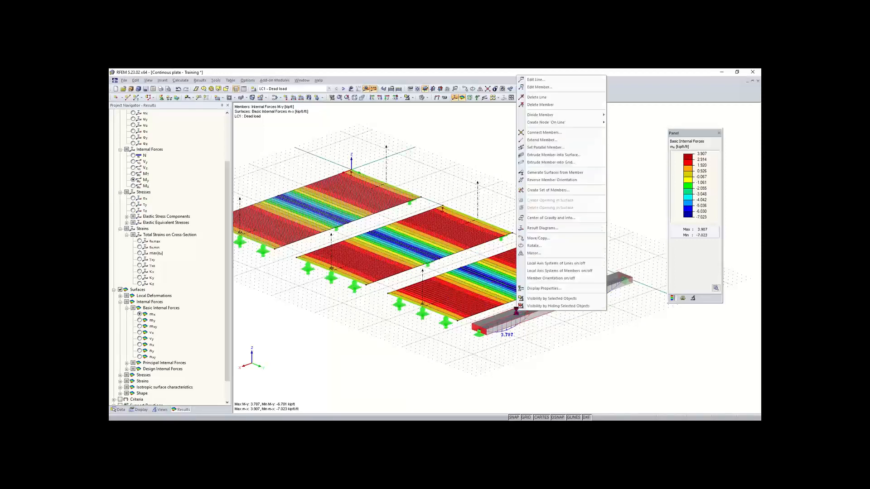
left_click(548, 264)
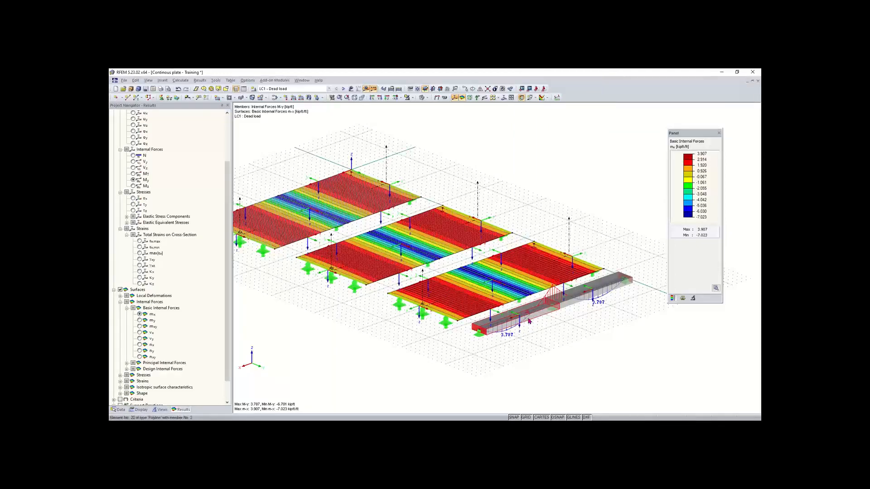
scroll(529, 321, "up", 1)
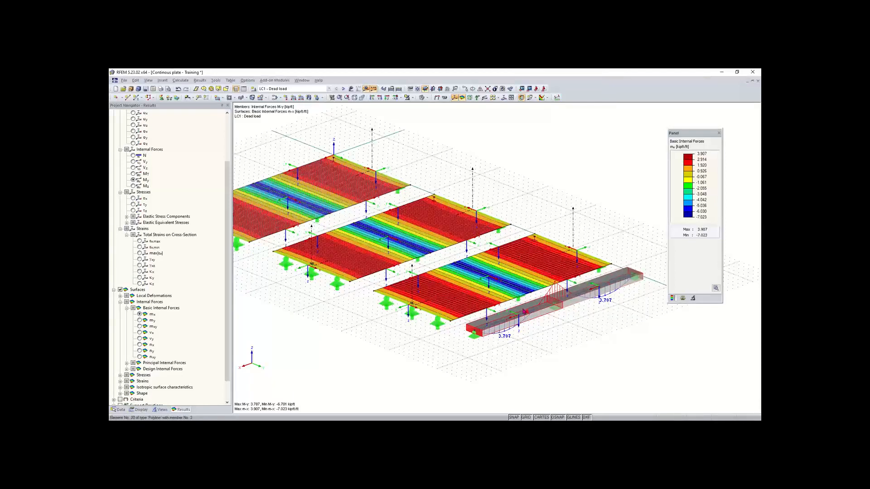
right_click(524, 312)
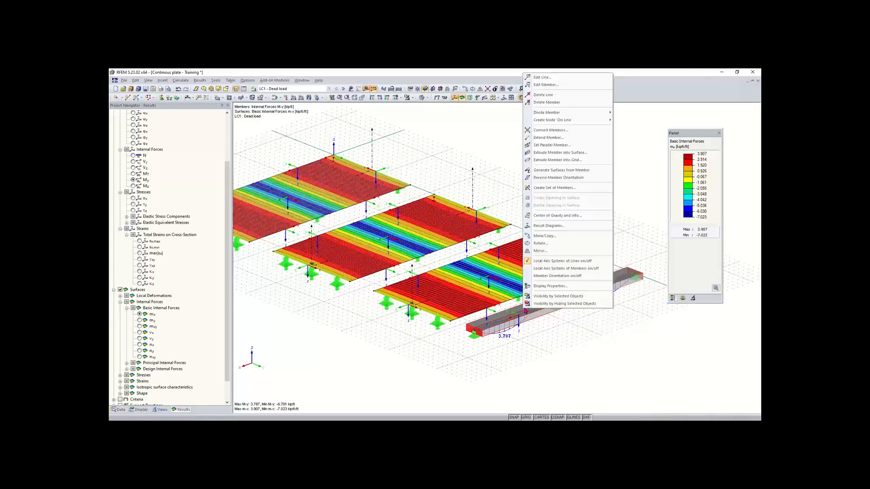
left_click(557, 265)
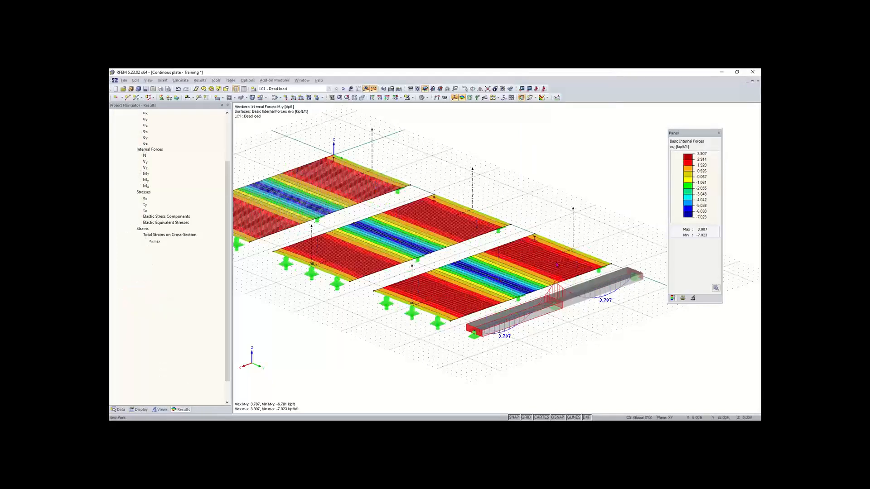
scroll(467, 303, "down", 1)
middle_click_drag(468, 297, 480, 312)
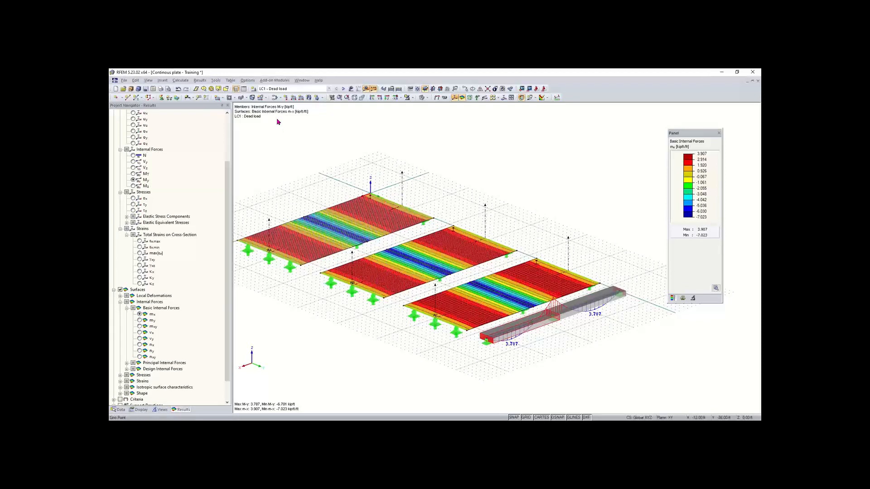
Review the general FE mesh settings, including the target element length, and close them.
left_click(180, 82)
left_click(335, 135)
left_click(179, 81)
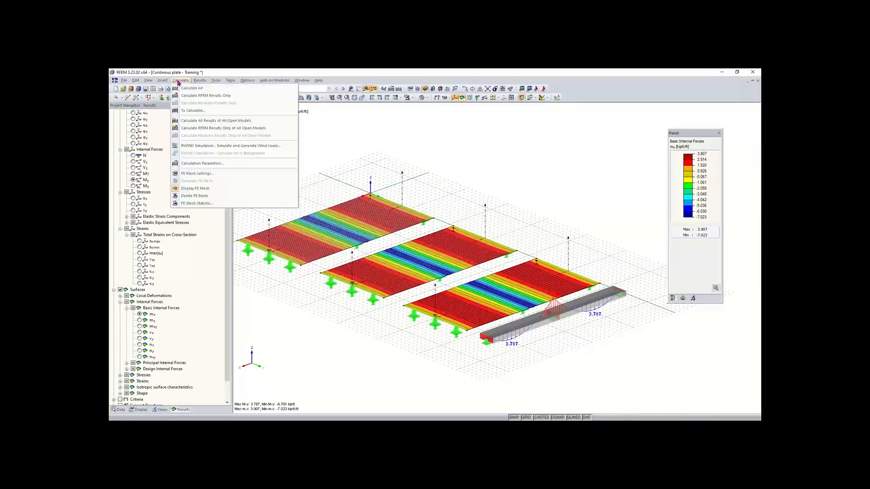
left_click(205, 174)
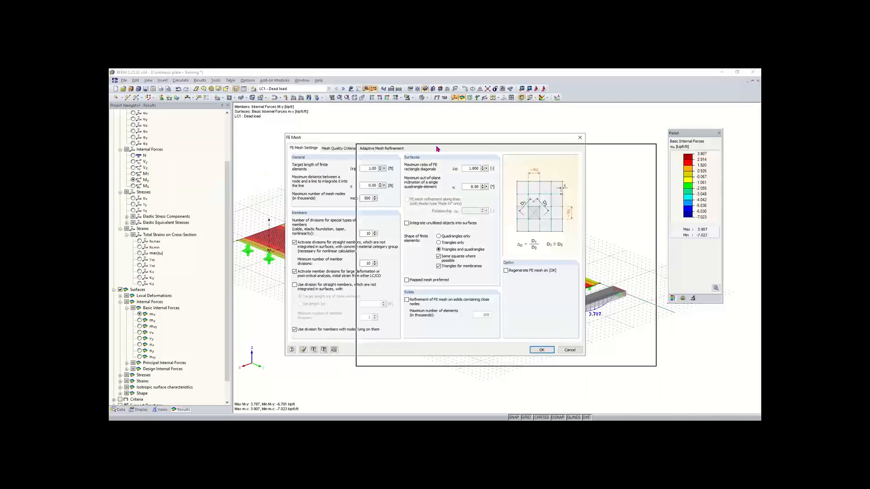
left_click_drag(437, 149, 437, 149)
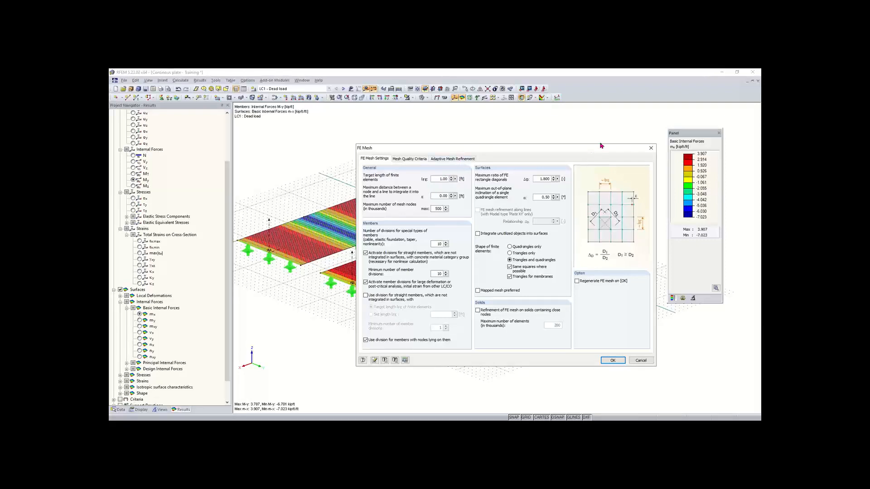
left_click(651, 148)
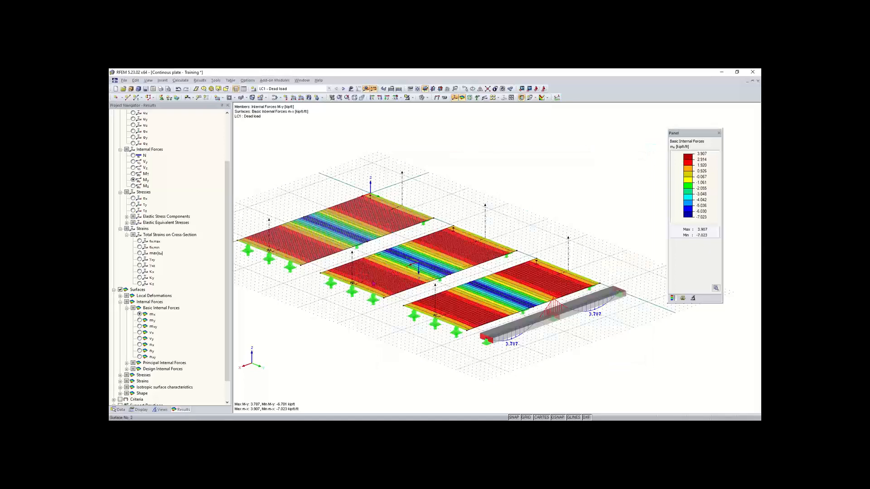
Examine the finite element mesh and mx moment distribution up close on the middle plate.
scroll(375, 284, "up", 3)
scroll(375, 285, "up", 5)
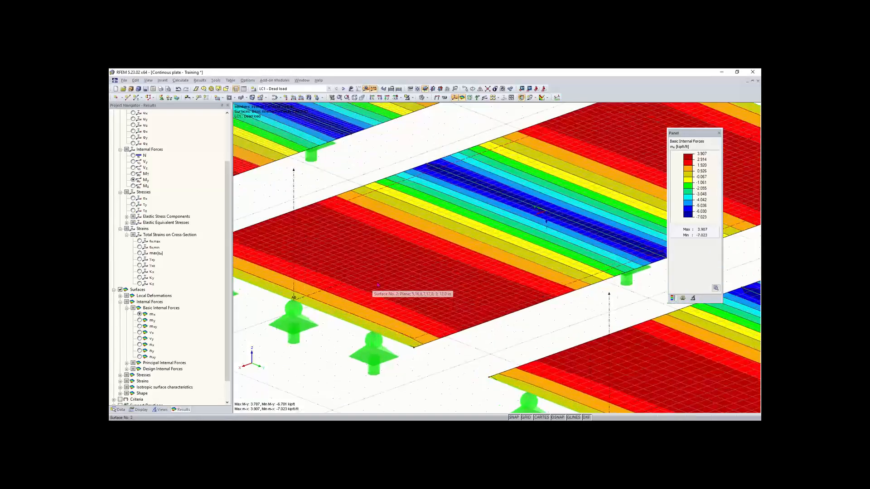
scroll(498, 292, "up", 3)
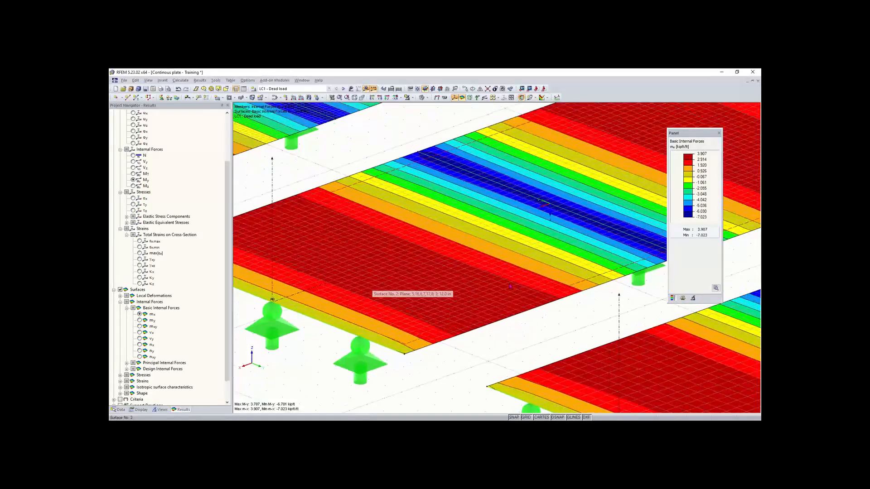
scroll(421, 296, "down", 5)
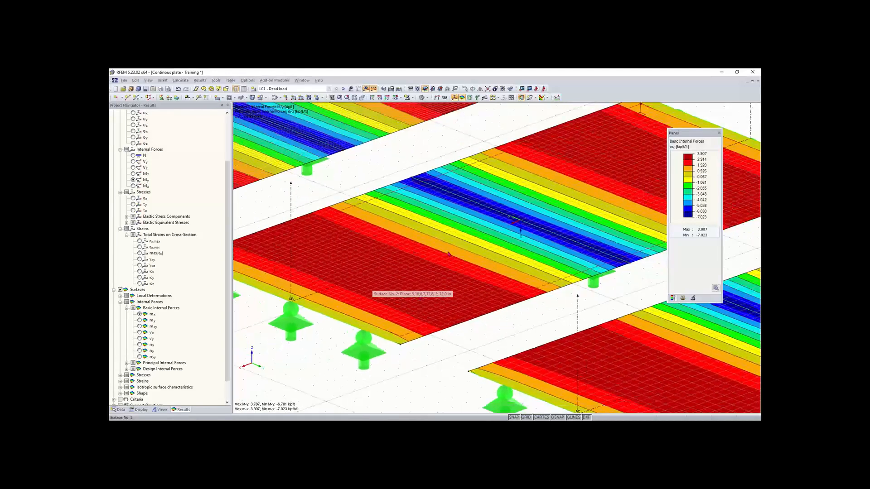
scroll(448, 257, "up", 2)
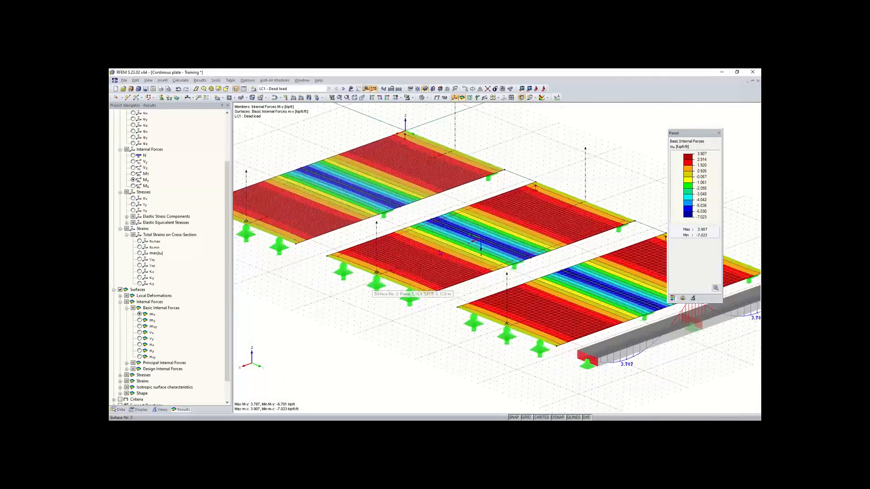
scroll(482, 248, "down", 3)
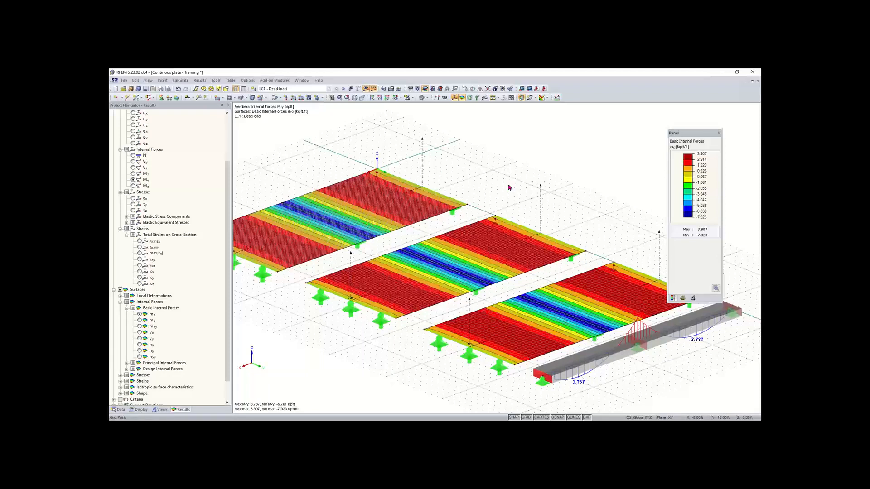
scroll(511, 348, "down", 2)
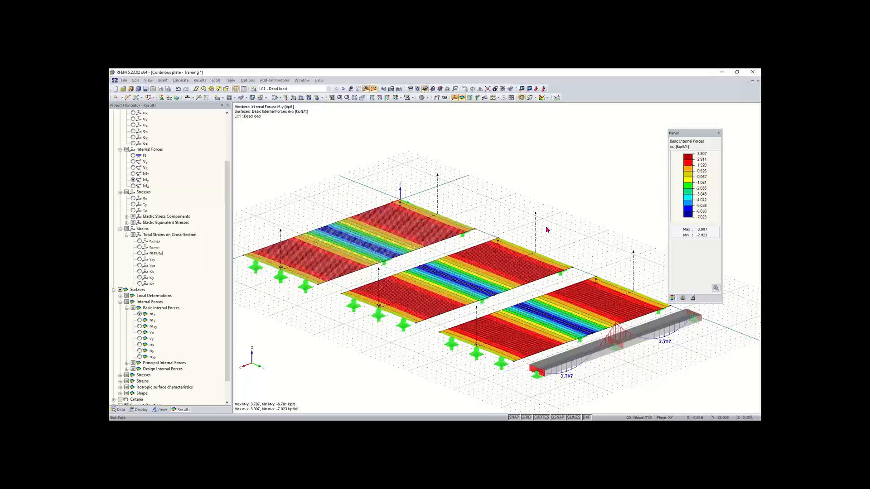
Review the adaptive mesh refinement options with LC1 - Dead load as reference, switch refinement off again, and close the FE mesh settings.
left_click(180, 81)
left_click(207, 173)
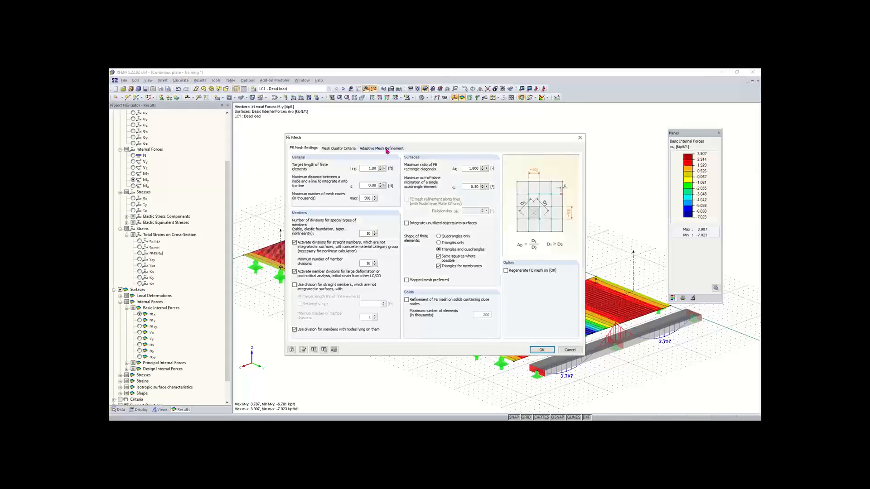
left_click(385, 149)
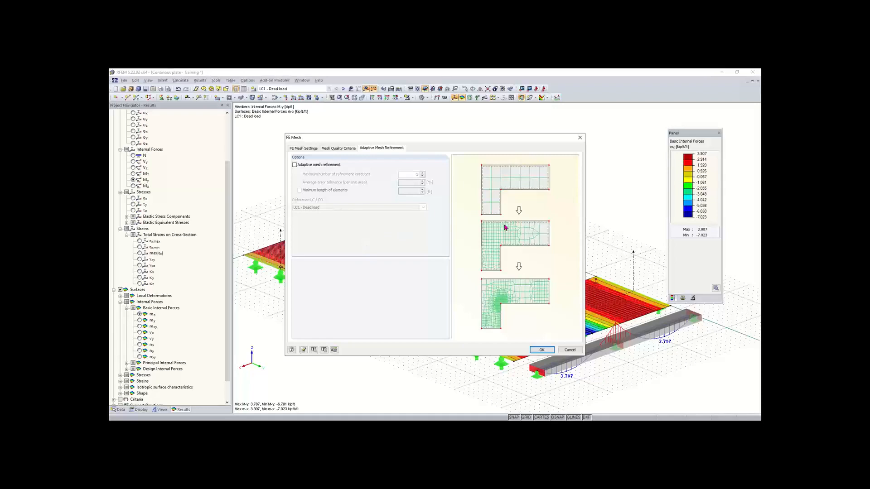
left_click(294, 164)
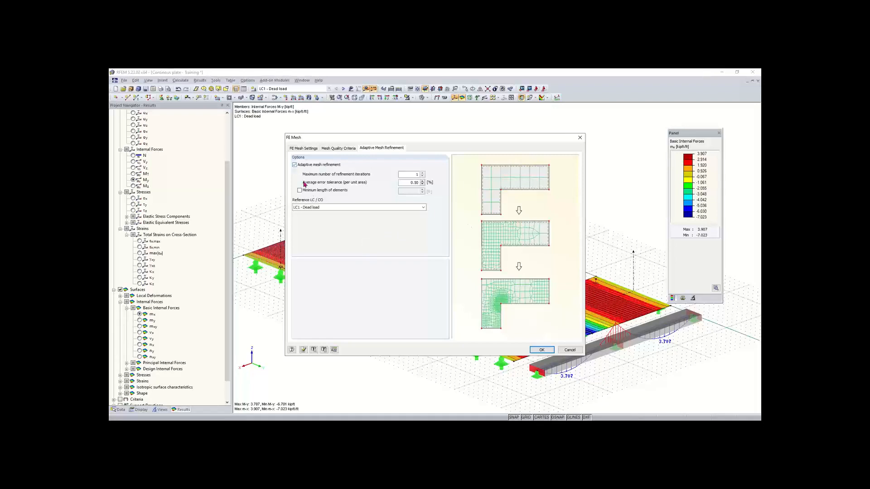
left_click(323, 208)
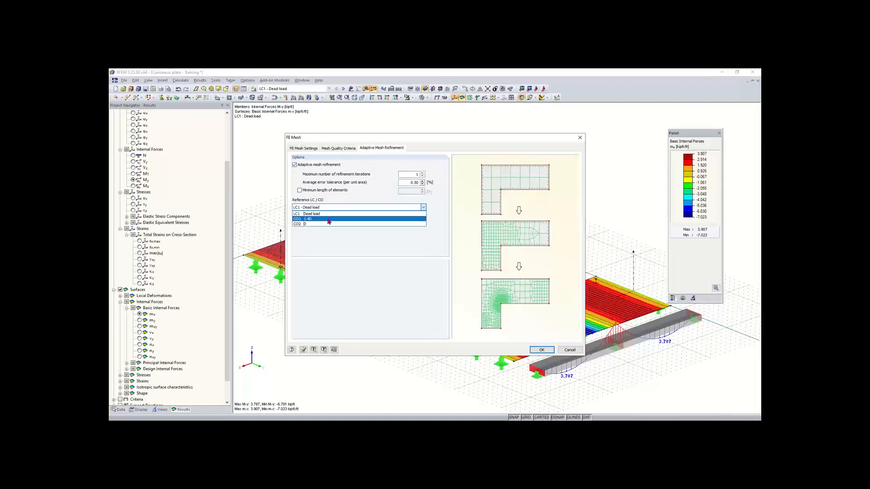
left_click(329, 213)
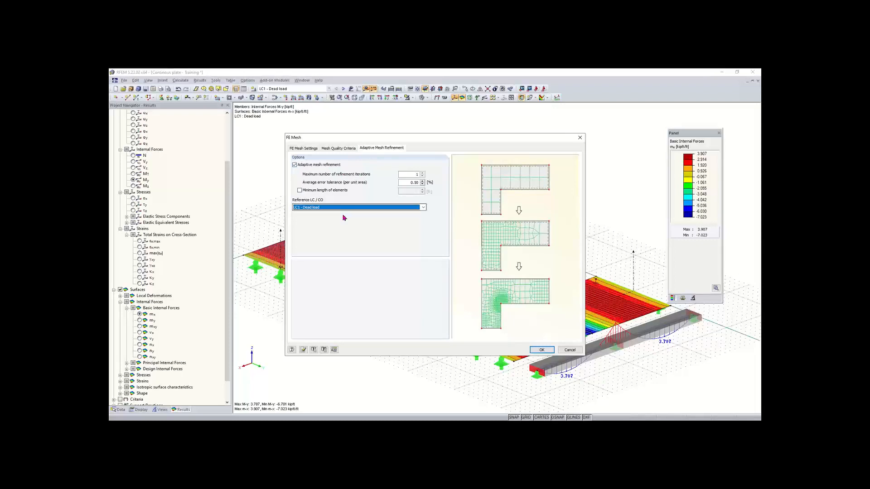
left_click(294, 165)
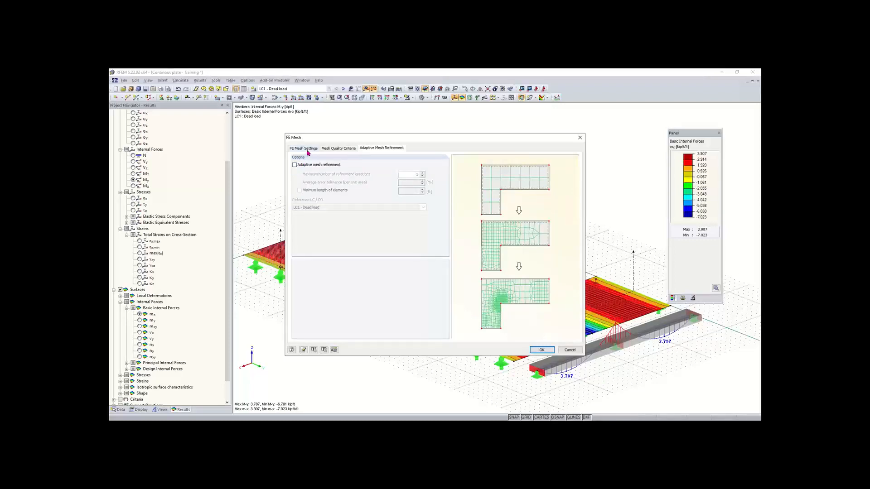
left_click(305, 149)
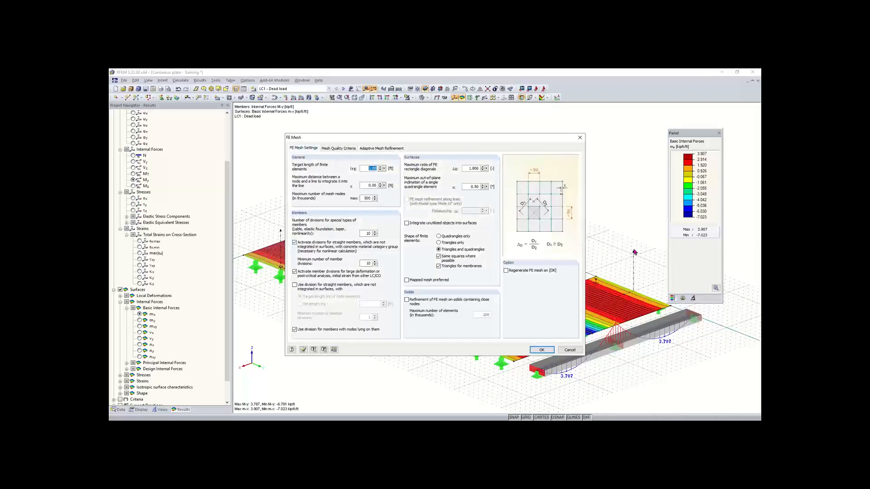
left_click(580, 137)
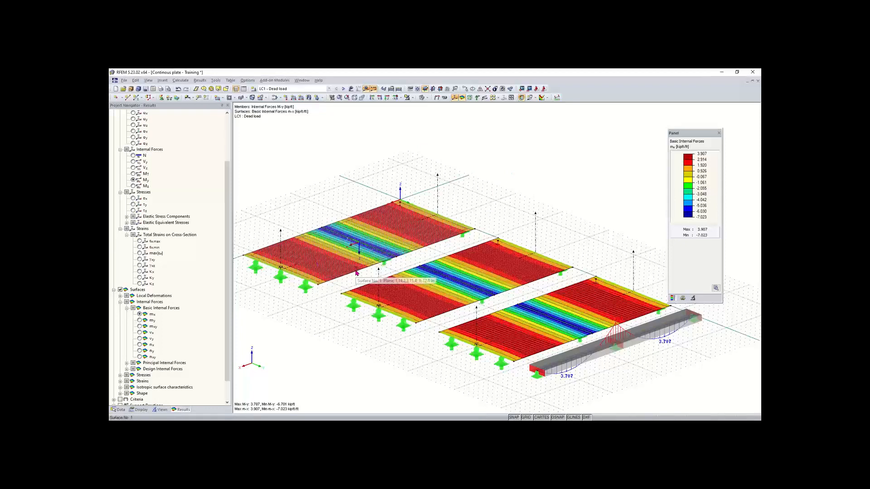
Collapse the Surfaces, Members and Global Deformations categories in the results navigator.
scroll(355, 269, "up", 1)
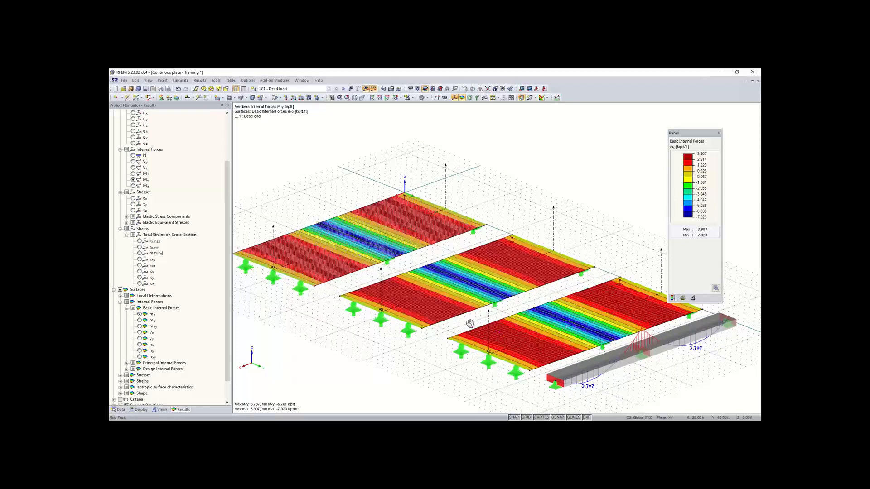
middle_click_drag(471, 324, 452, 312)
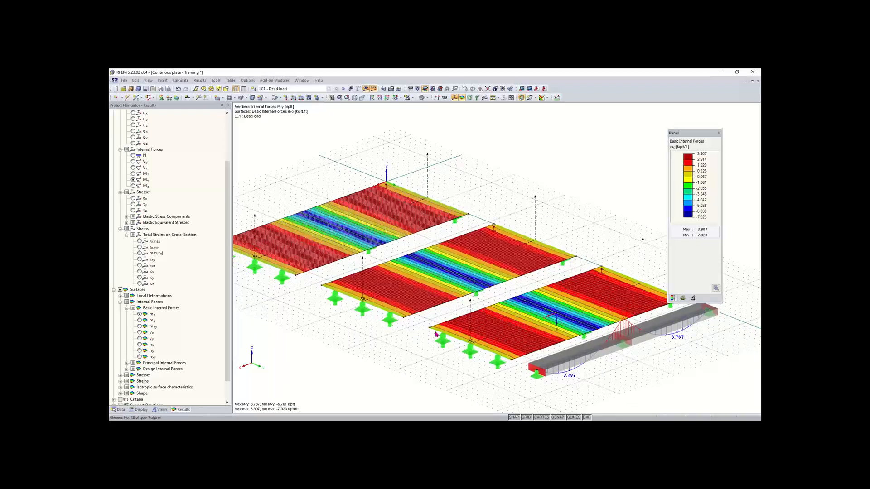
scroll(421, 344, "down", 2)
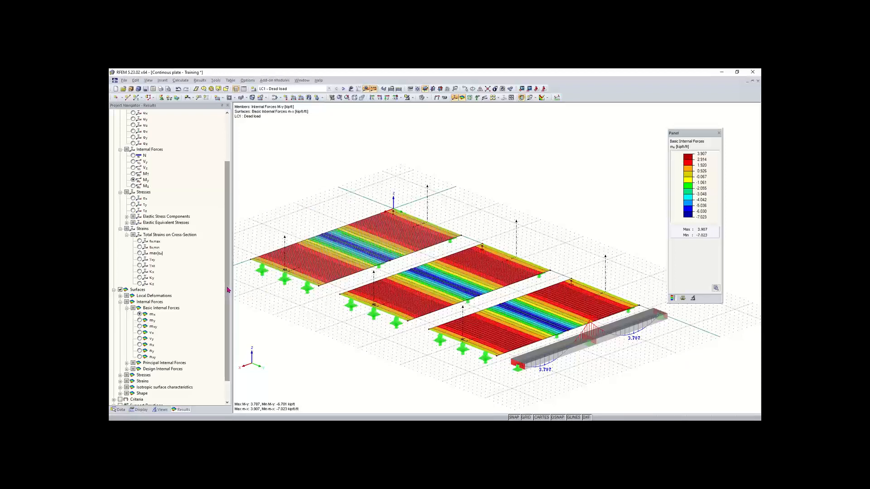
left_click_drag(227, 289, 228, 309)
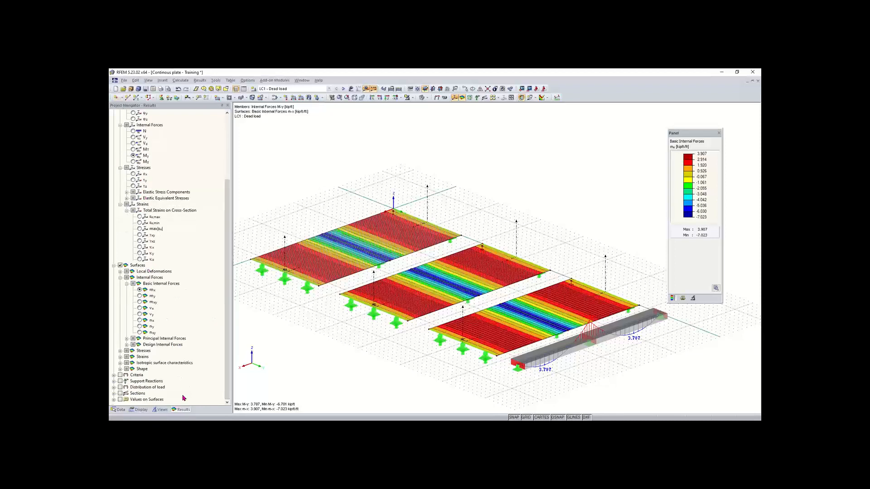
left_click(114, 266)
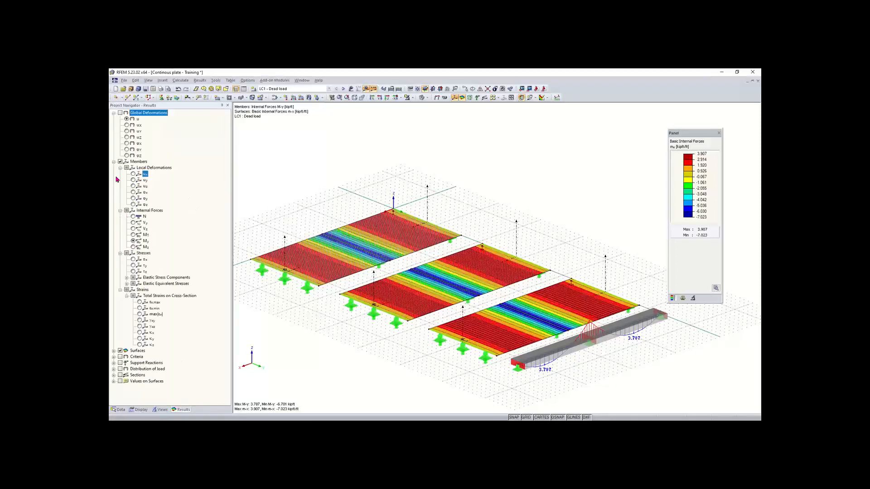
left_click(113, 161)
left_click(114, 113)
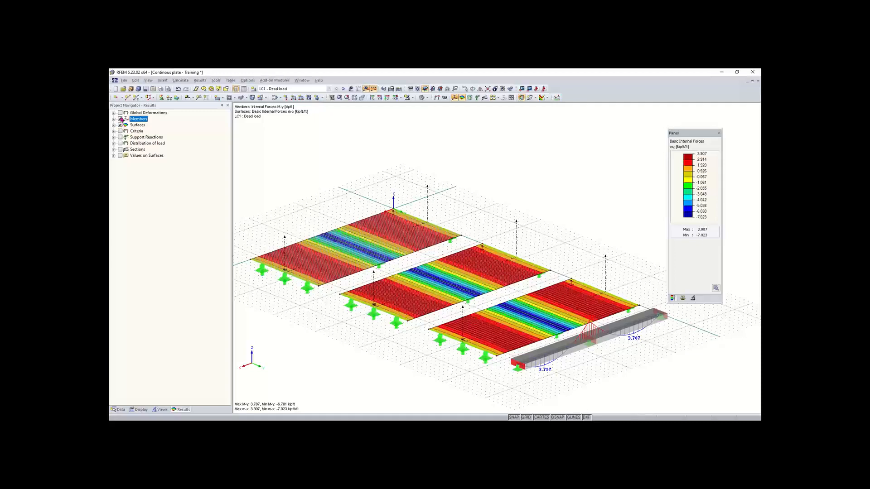
Display the section result diagrams for AA, AC and AB across the three plates.
left_click(120, 149)
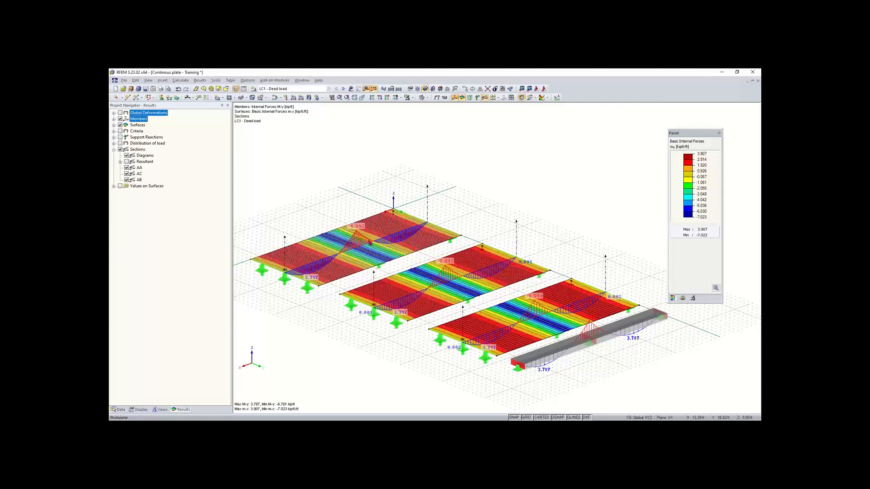
scroll(365, 240, "up", 3)
scroll(365, 240, "up", 2)
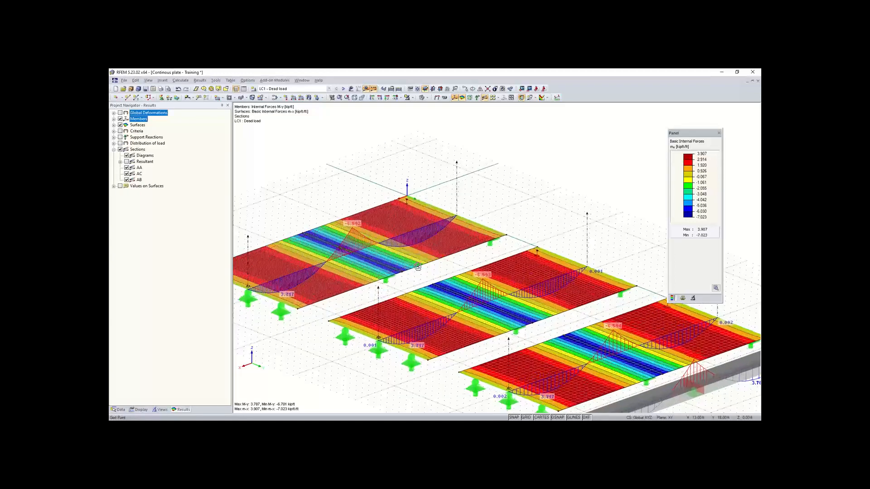
middle_click_drag(365, 240, 391, 257, "ctrl")
right_click(391, 256)
left_click(375, 210)
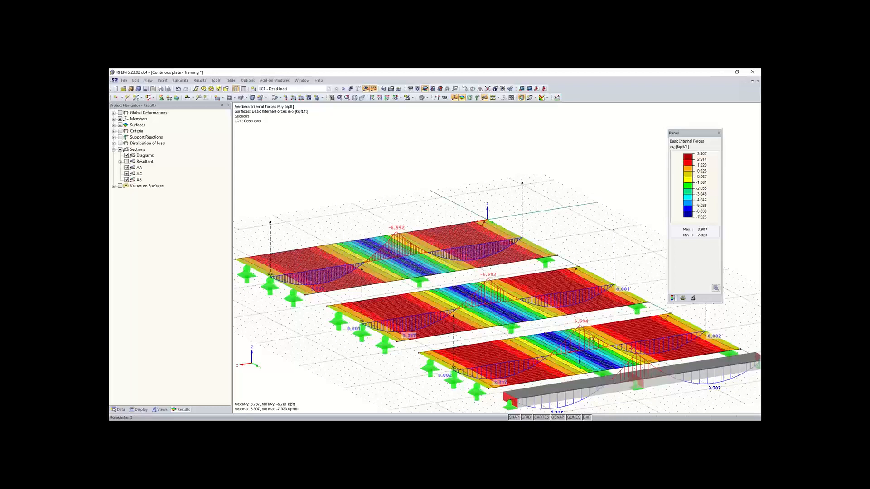
Compare the moment diagrams along the plate sections with the continuous beam's My diagram under dead load.
middle_click_drag(590, 338, 519, 312)
scroll(518, 308, "up", 1)
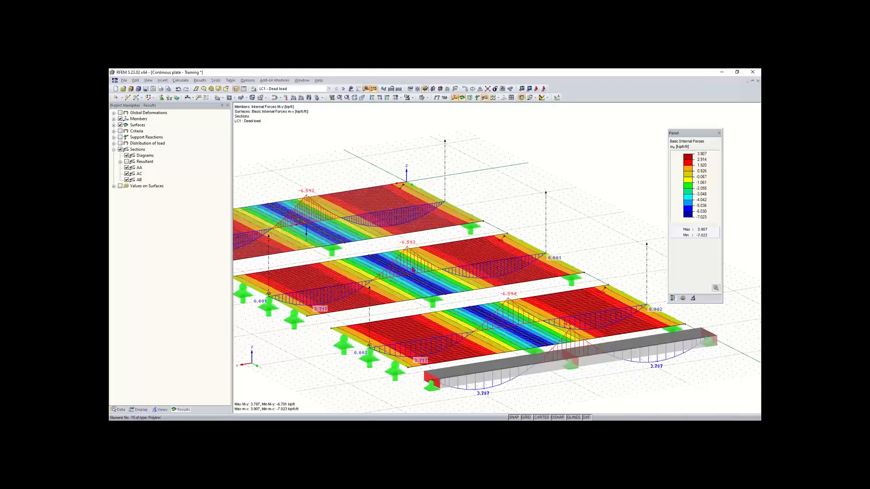
scroll(413, 269, "down", 1)
middle_click_drag(413, 270, 449, 286)
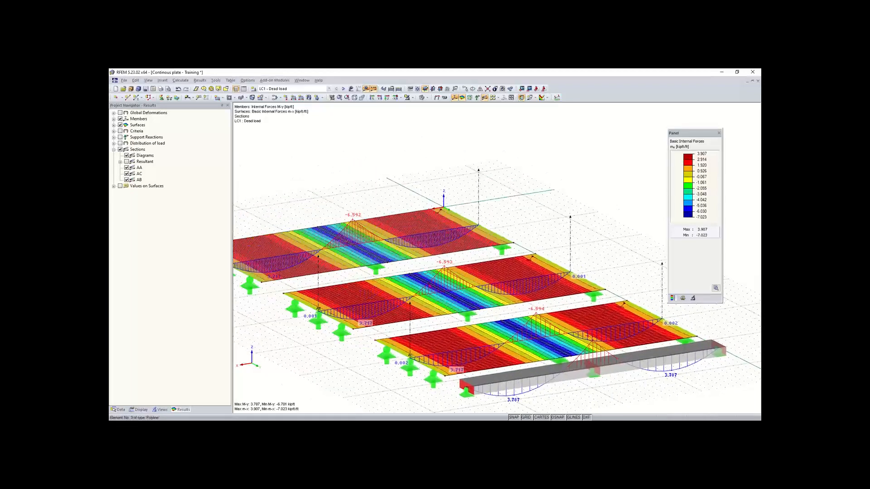
mouse_move(564, 345)
middle_mouse_down()
mouse_move(516, 307)
mouse_move(553, 340)
middle_mouse_up()
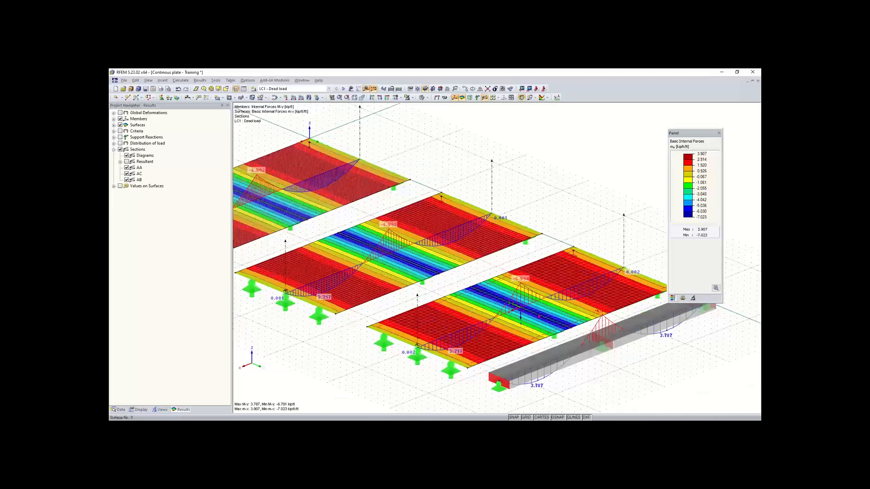
middle_click_drag(569, 308, 528, 293)
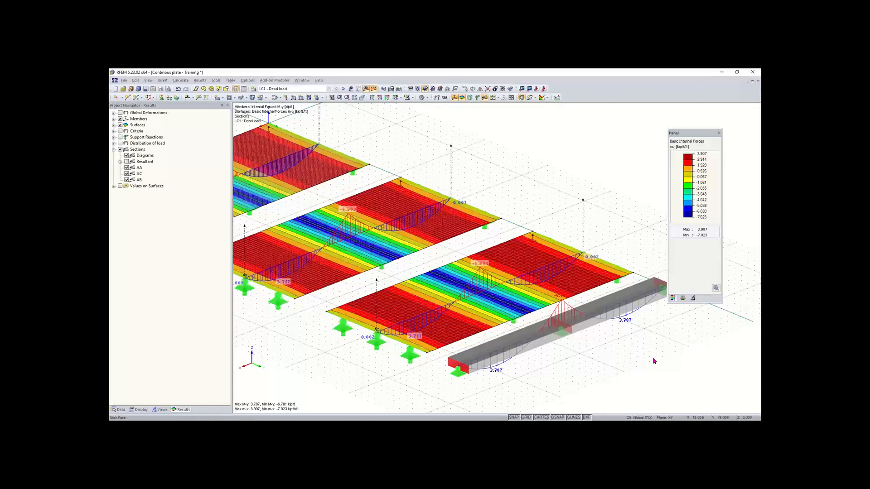
middle_click_drag(475, 308, 530, 351)
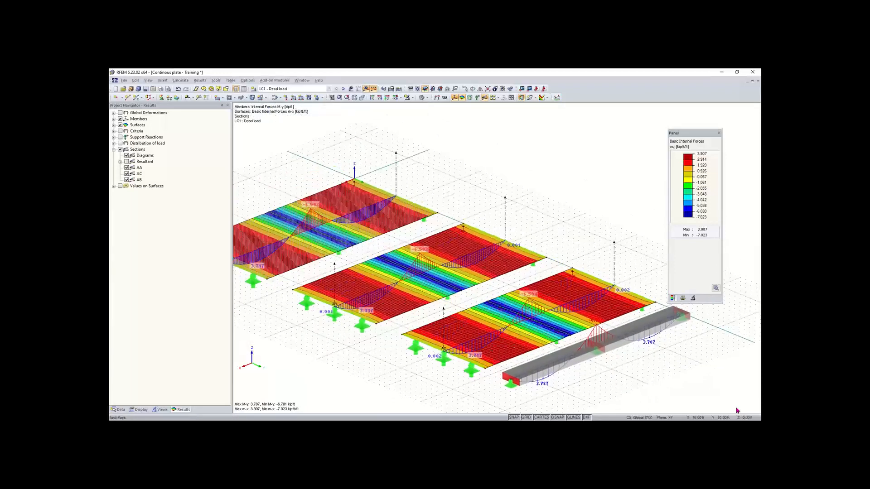
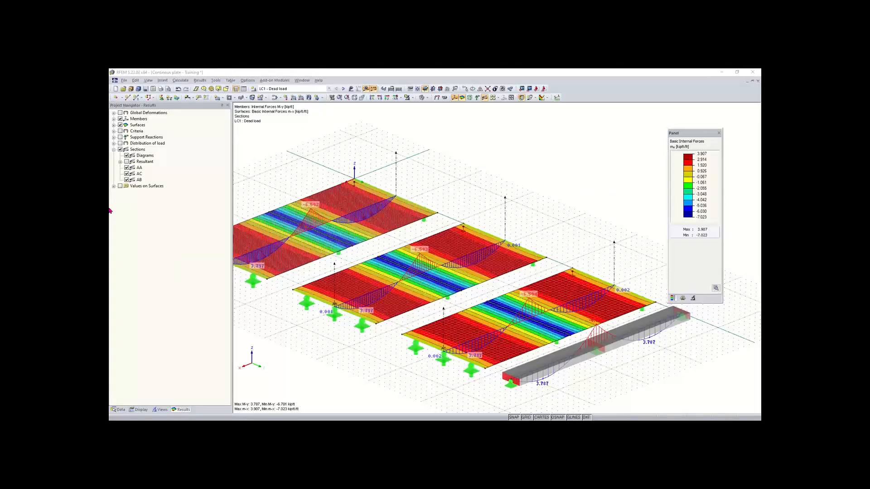
scroll(340, 271, "down", 1)
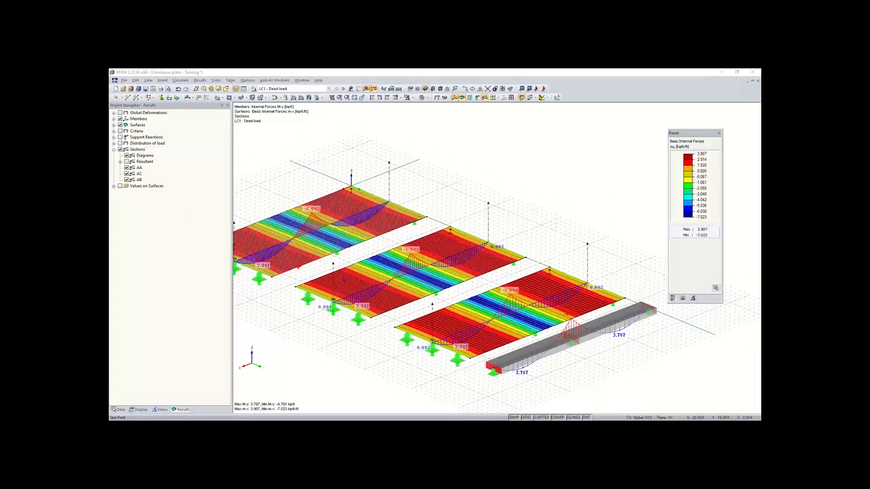
middle_click_drag(341, 278, 382, 276)
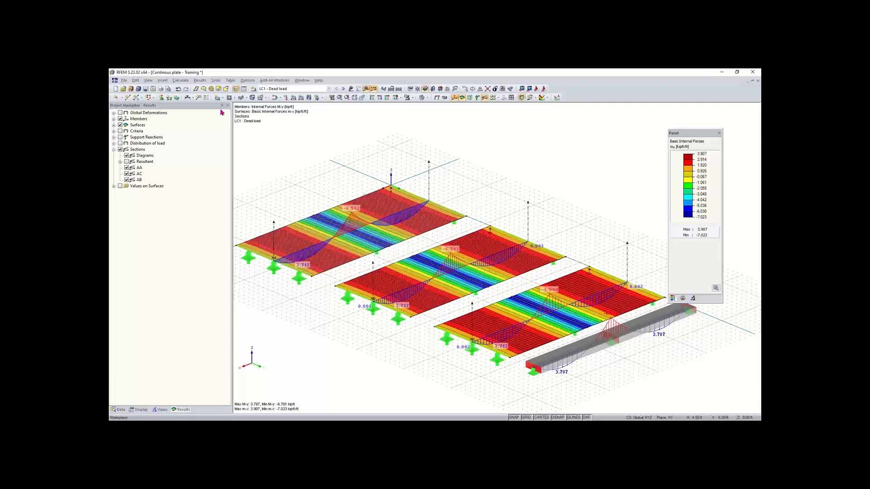
Deactivate the shear stiffness of members in the global calculation parameters and accept deleting the existing results.
left_click(181, 80)
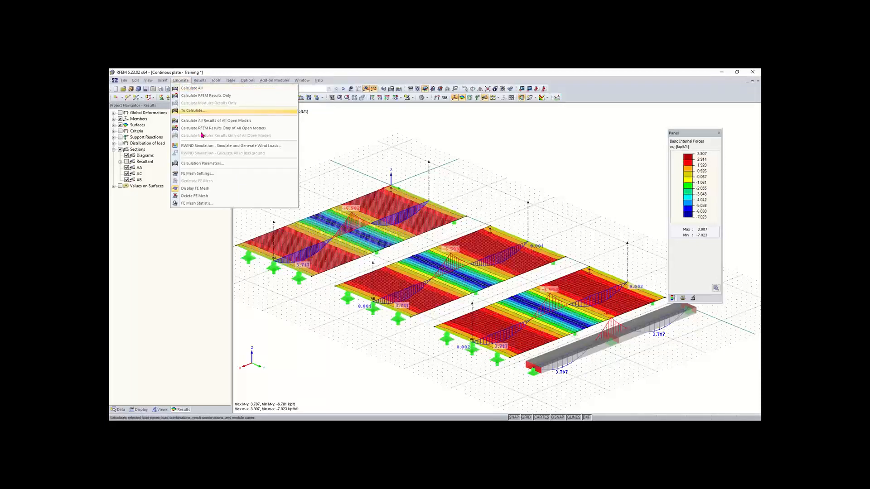
left_click(205, 164)
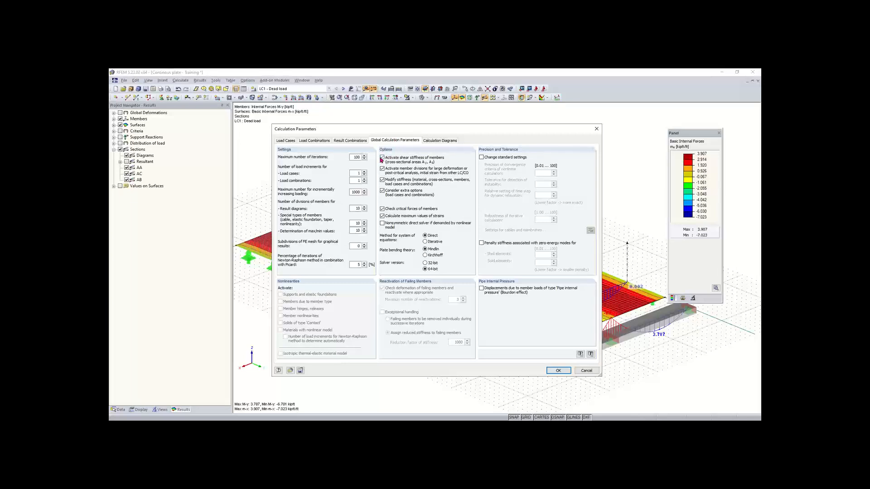
left_click(381, 158)
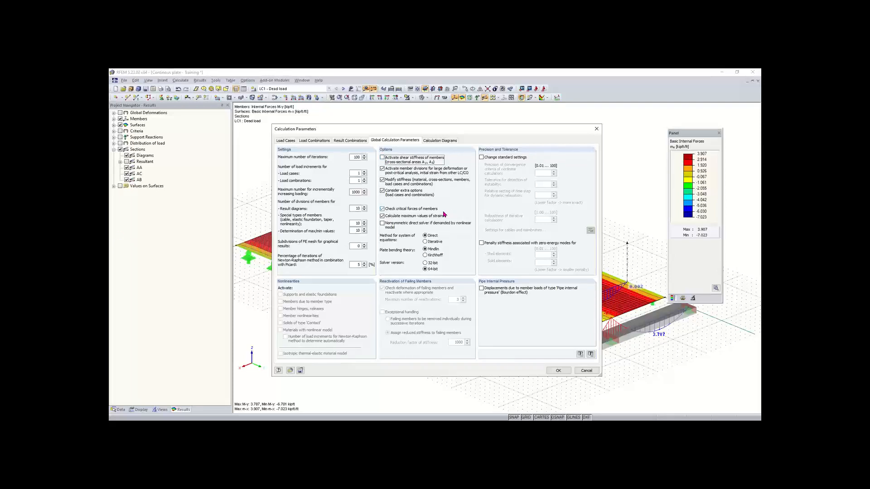
left_click(558, 370)
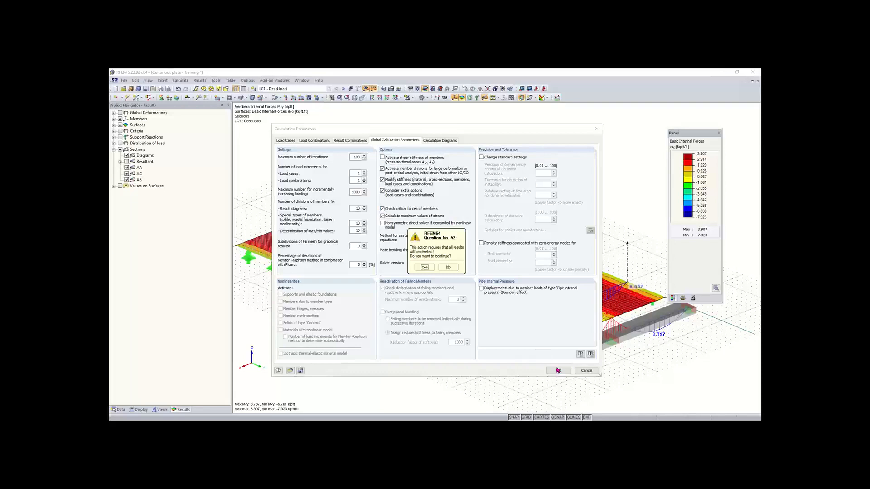
left_click(424, 268)
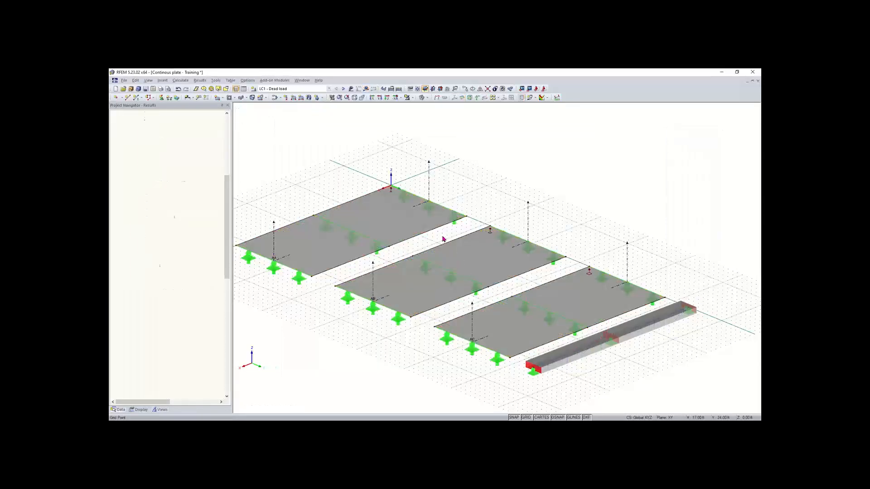
Recalculate the model with member shear stiffness deactivated and view the plate and beam moments.
middle_click_drag(490, 306, 495, 260)
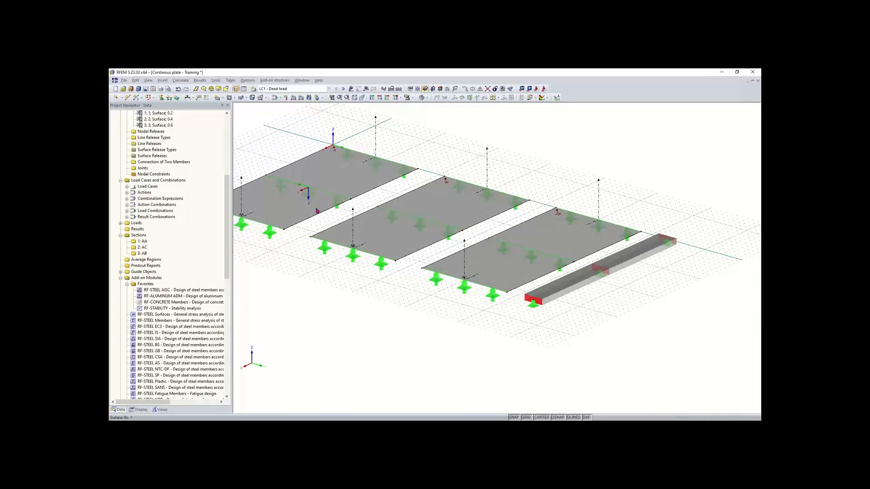
left_click(398, 92)
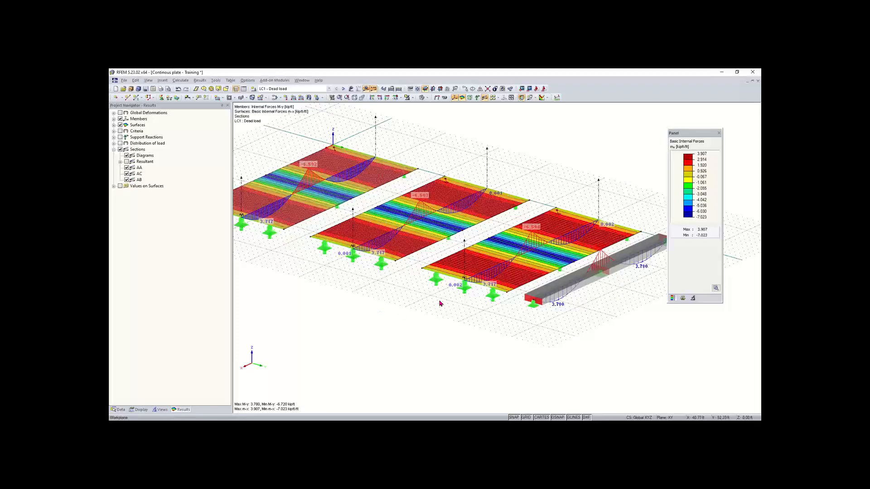
middle_click_drag(465, 315, 477, 388)
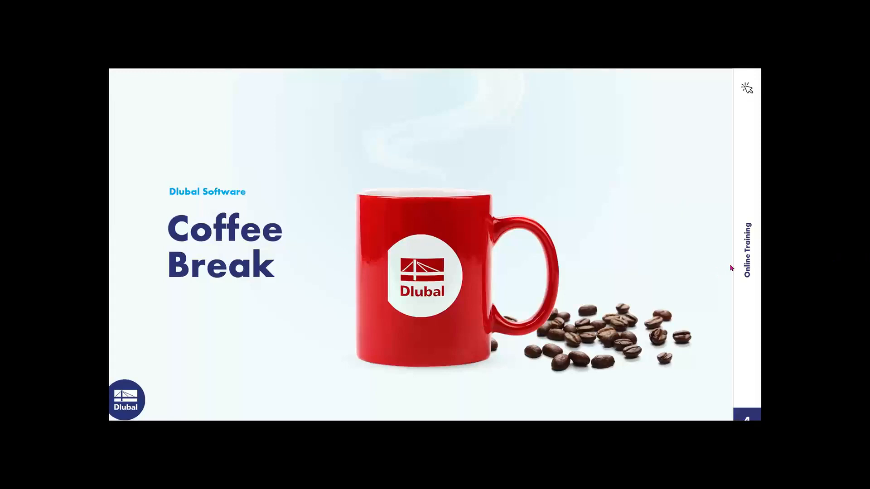
left_click(746, 255)
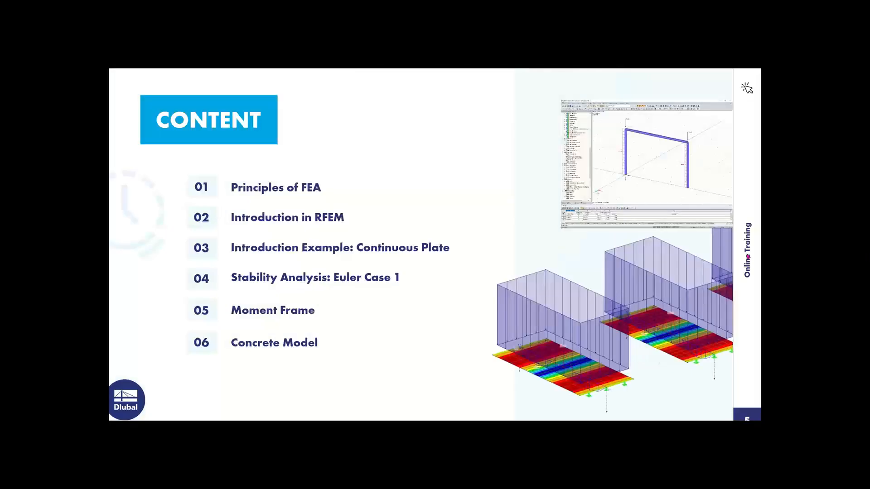
left_click(747, 256)
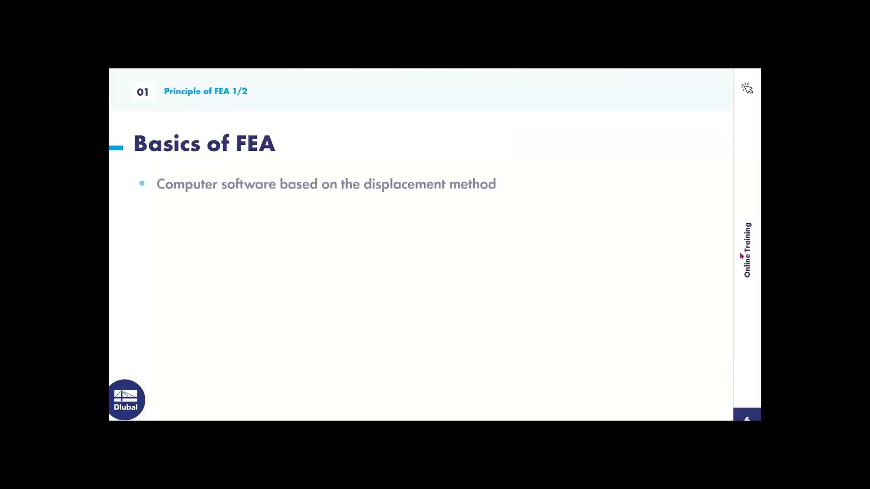
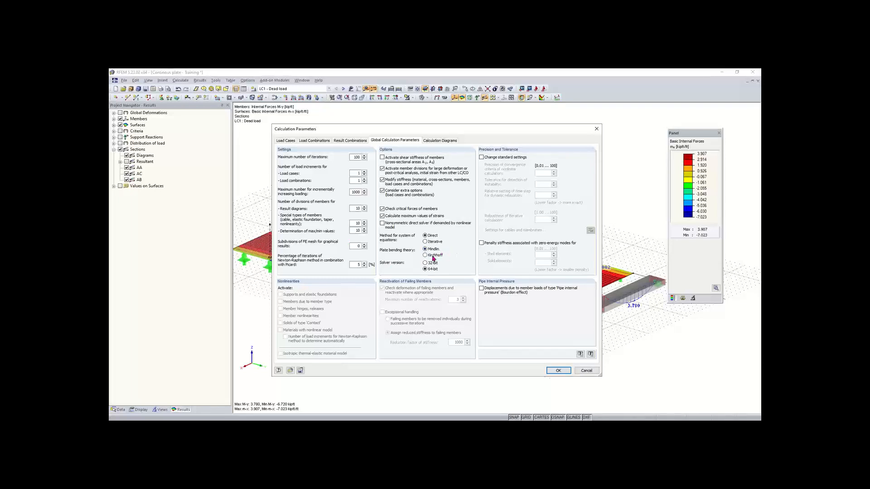
Set the plate bending theory to Kirchhoff, accept deleting the existing results, and recalculate the model.
left_click(431, 256)
left_click_drag(470, 131, 446, 341)
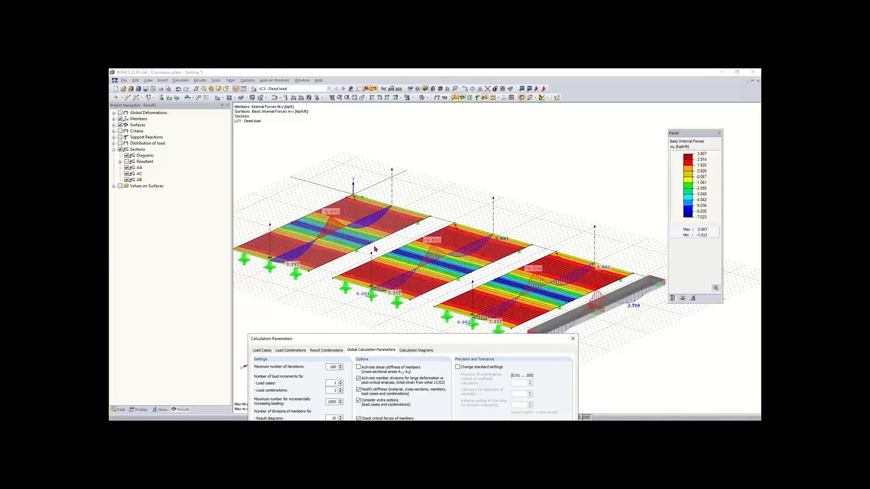
left_click_drag(398, 341, 376, 145)
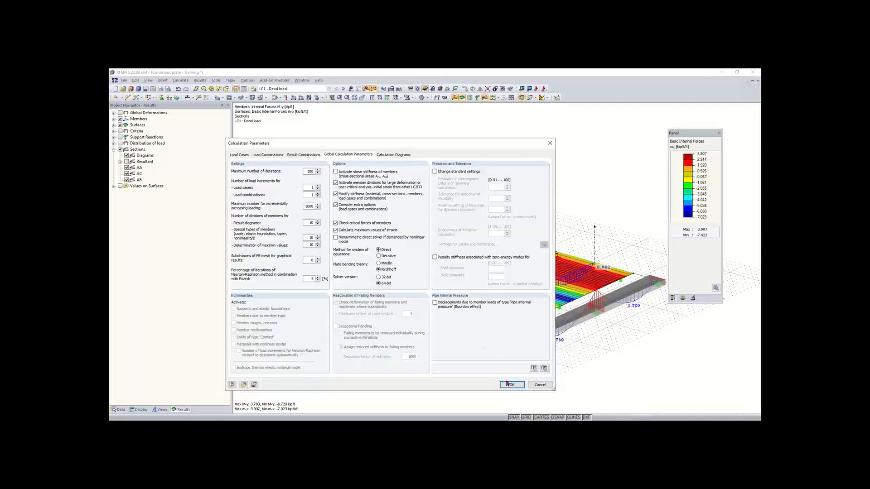
left_click(508, 384)
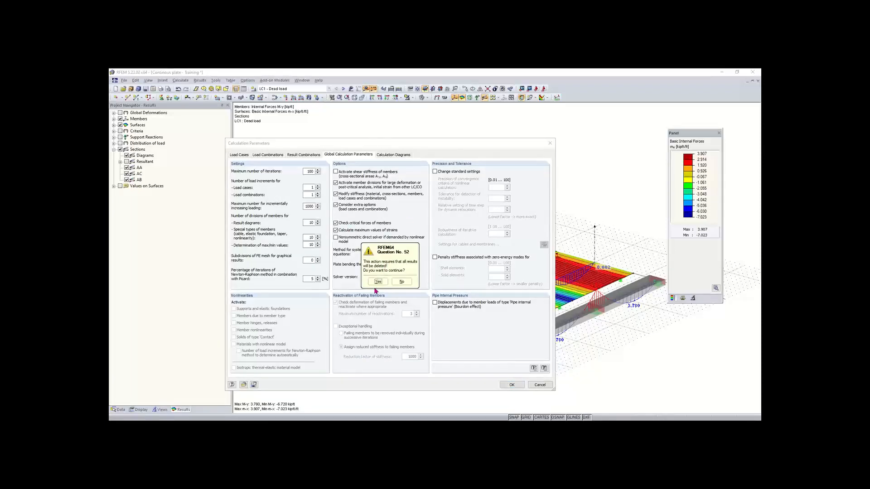
left_click(384, 281)
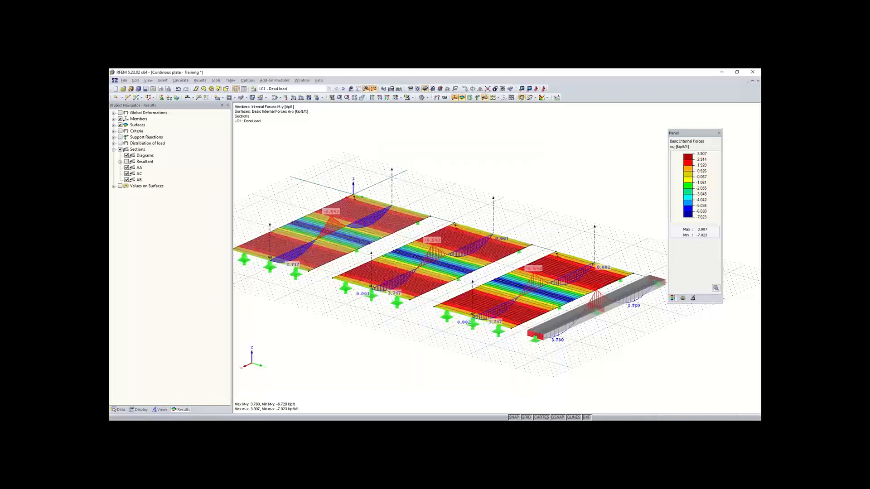
left_click(399, 90)
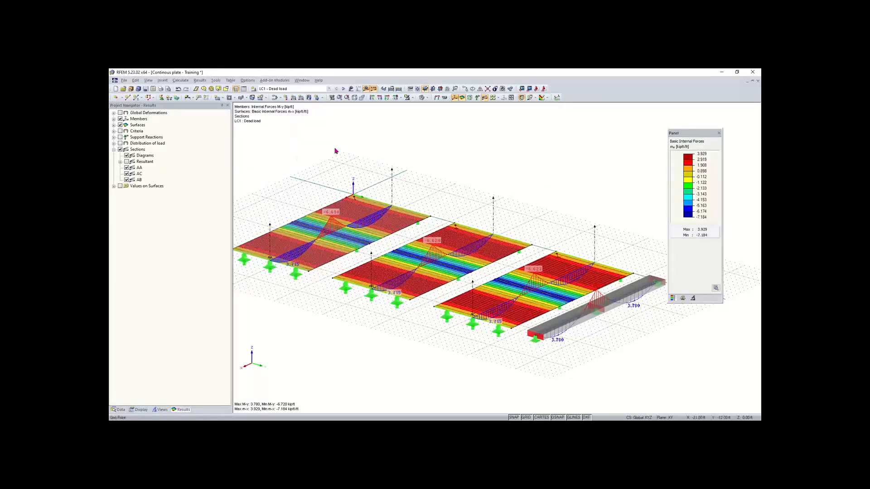
Review the units and decimal places for results, including the force units available for support and internal forces.
left_click(248, 81)
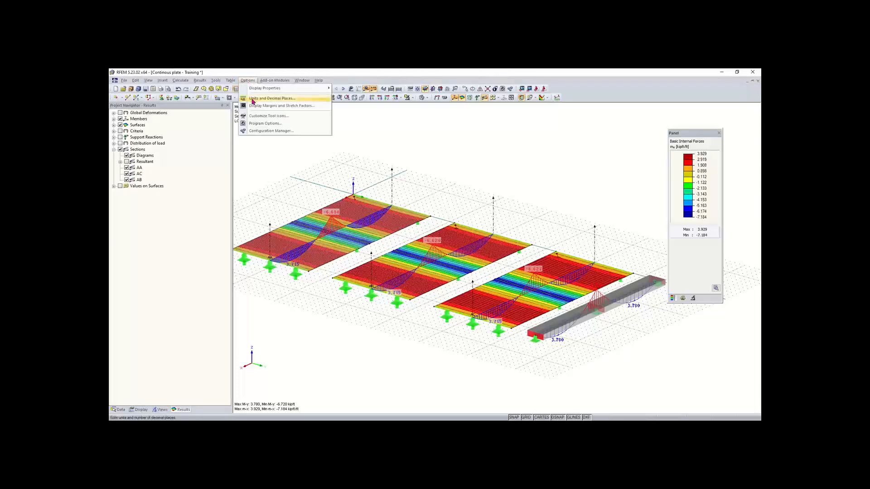
left_click(252, 100)
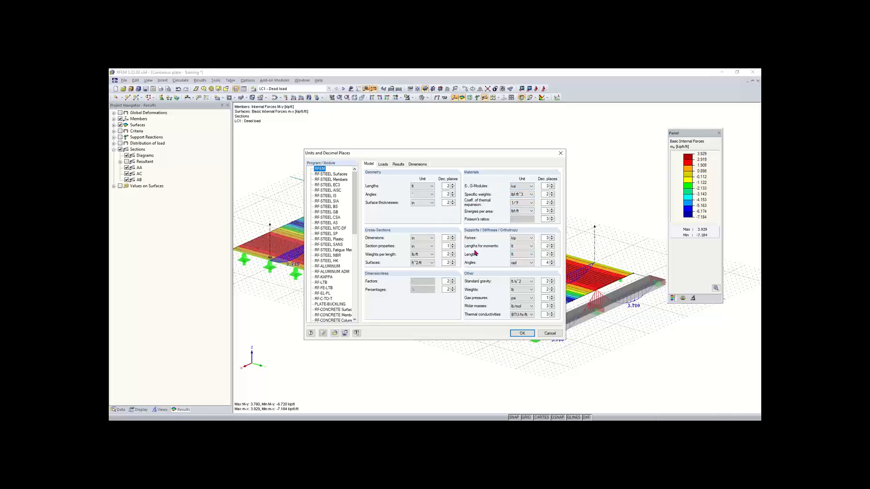
left_click(398, 165)
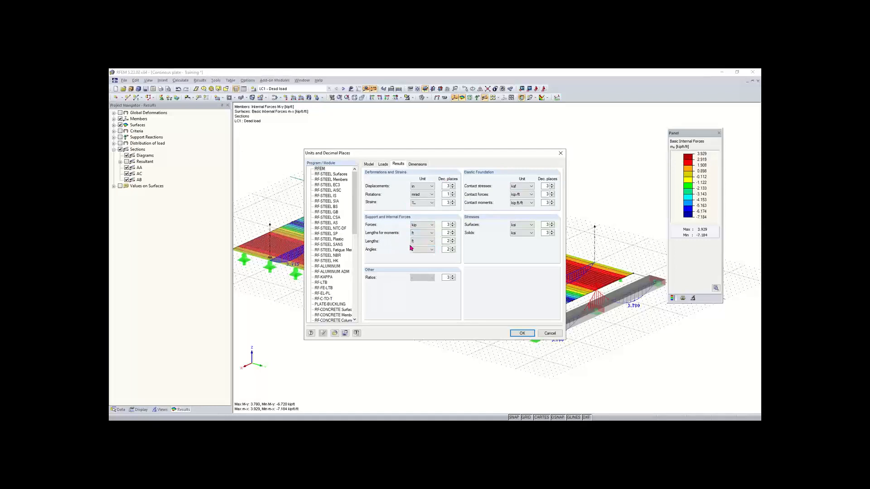
left_click(433, 225)
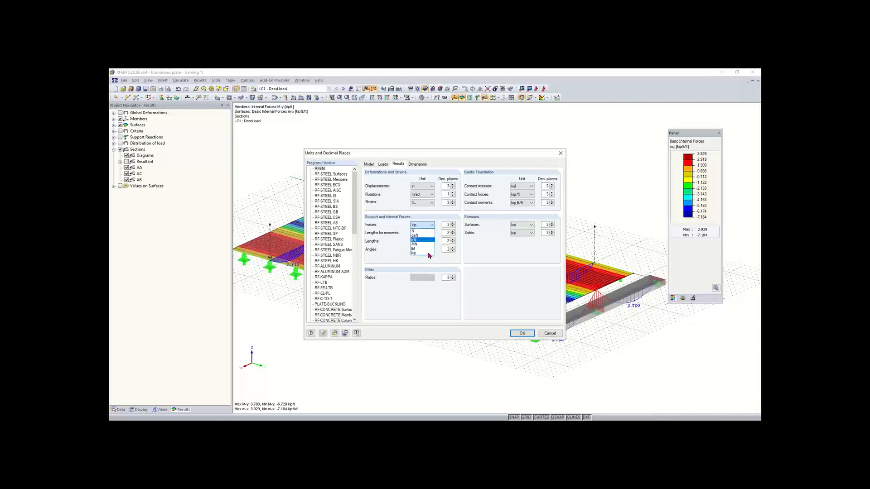
left_click(425, 226)
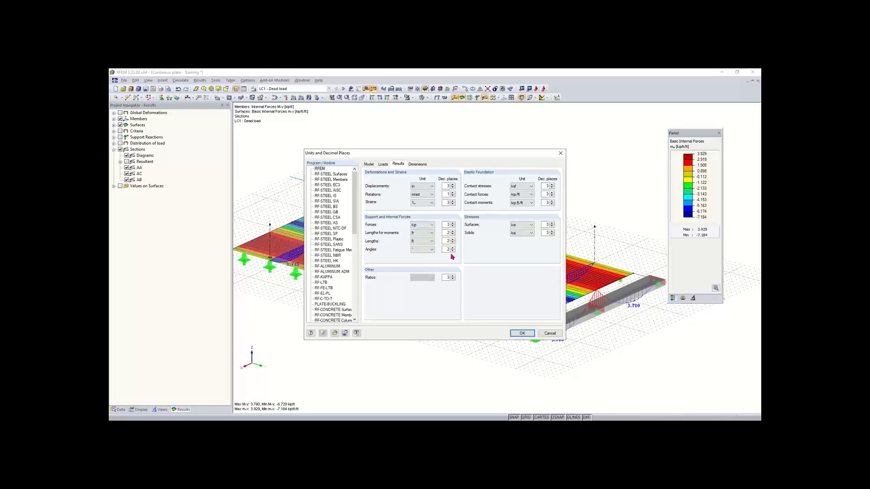
Load the Imperial unit profile and apply the units and decimal places settings.
left_click(335, 333)
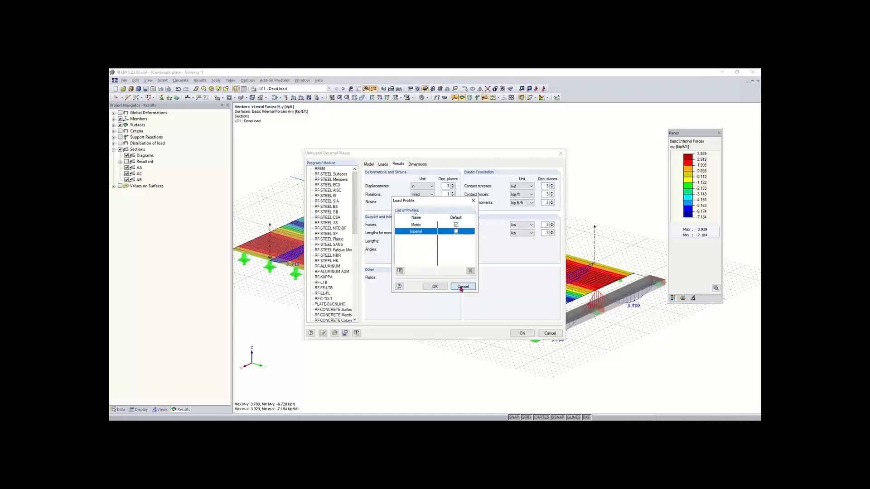
left_click(434, 286)
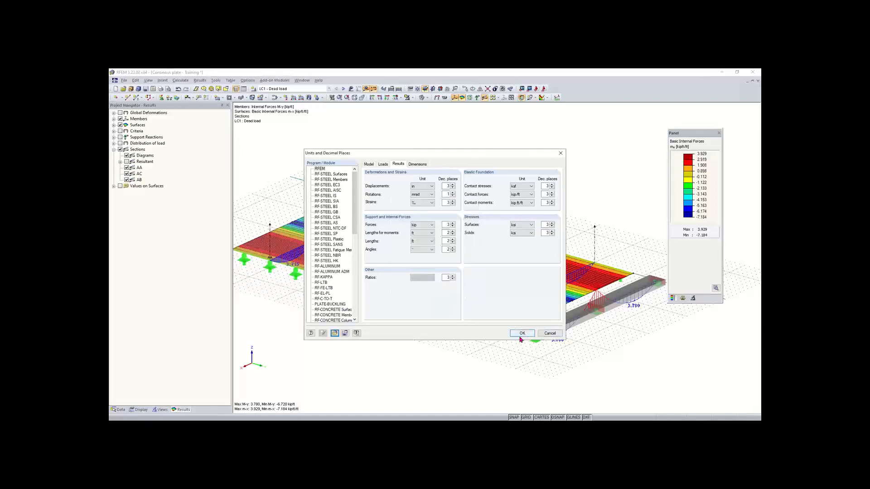
left_click(522, 334)
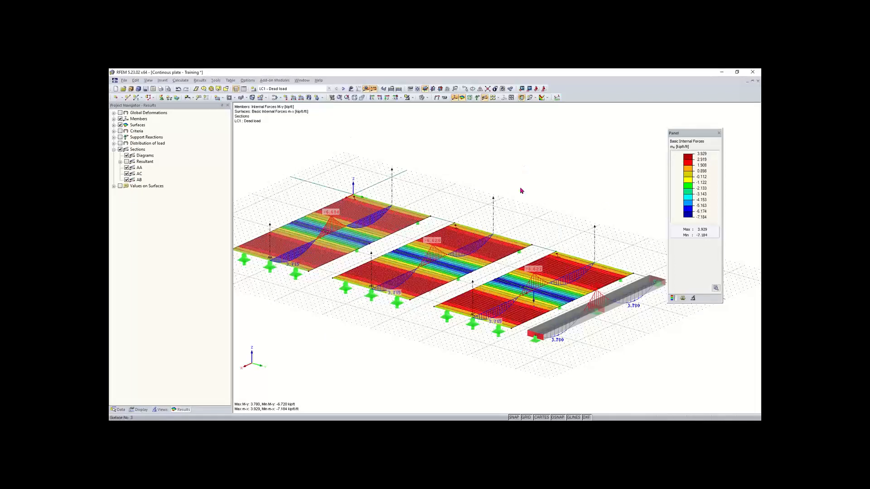
middle_click_drag(549, 223, 517, 217, "ctrl")
right_click(517, 217)
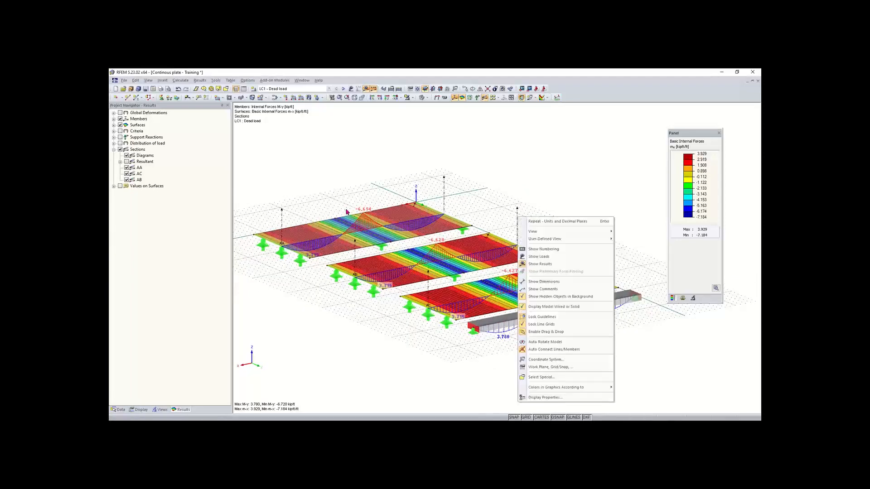
left_click(316, 189)
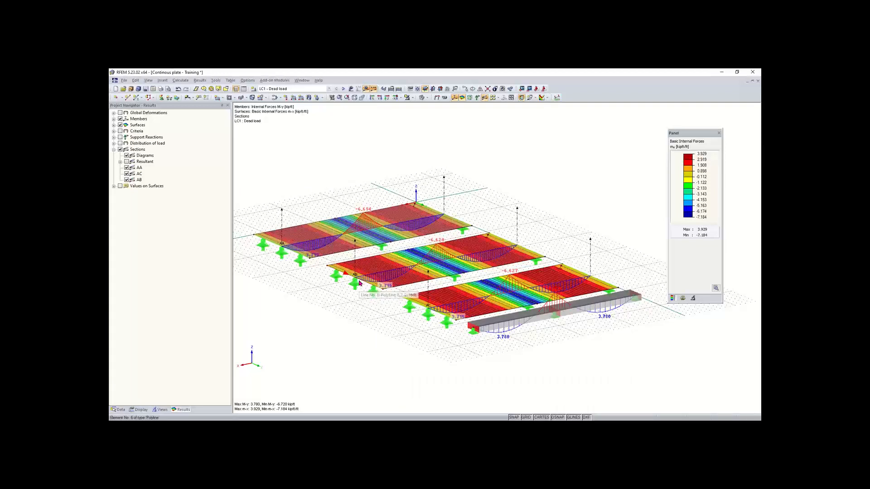
mouse_move(517, 427)
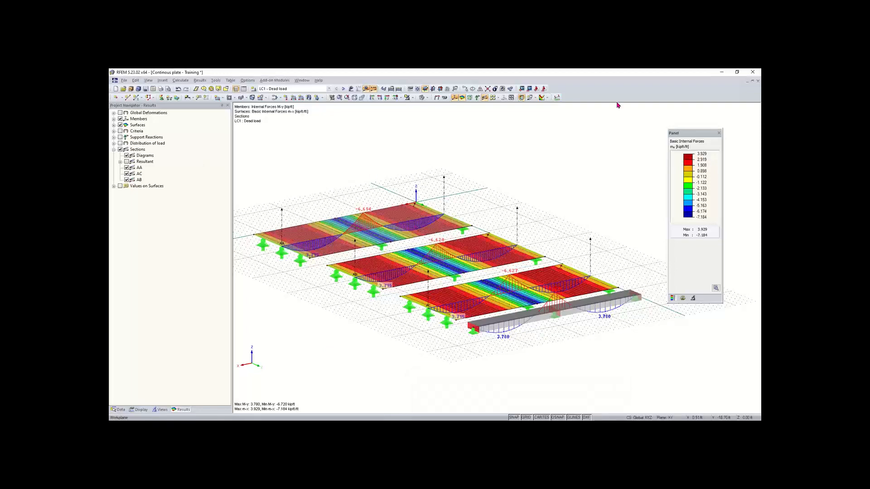
key("alt+Tab")
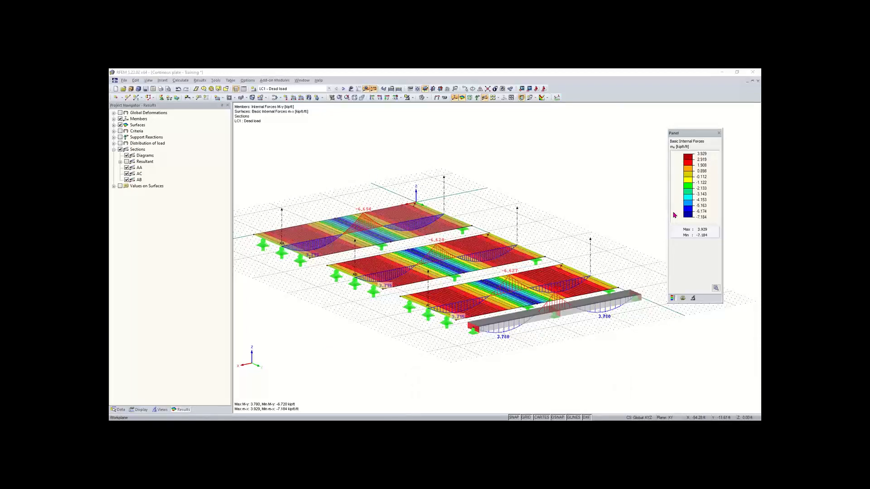
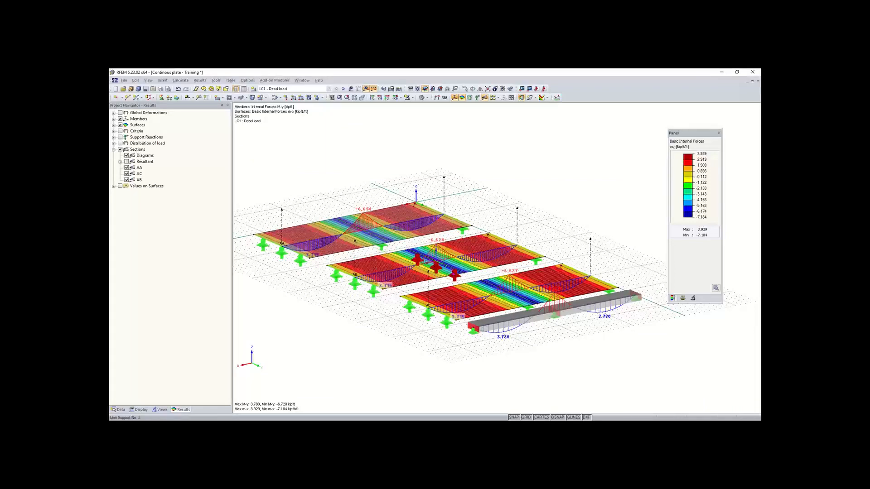
middle_click_drag(374, 335, 444, 353, "ctrl")
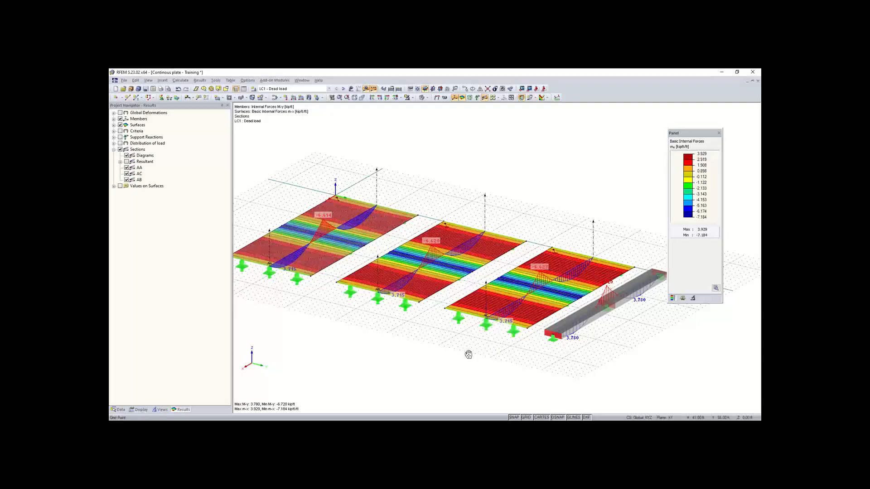
mouse_move(461, 353)
middle_mouse_down()
mouse_move(477, 353)
mouse_move(451, 343)
middle_mouse_up()
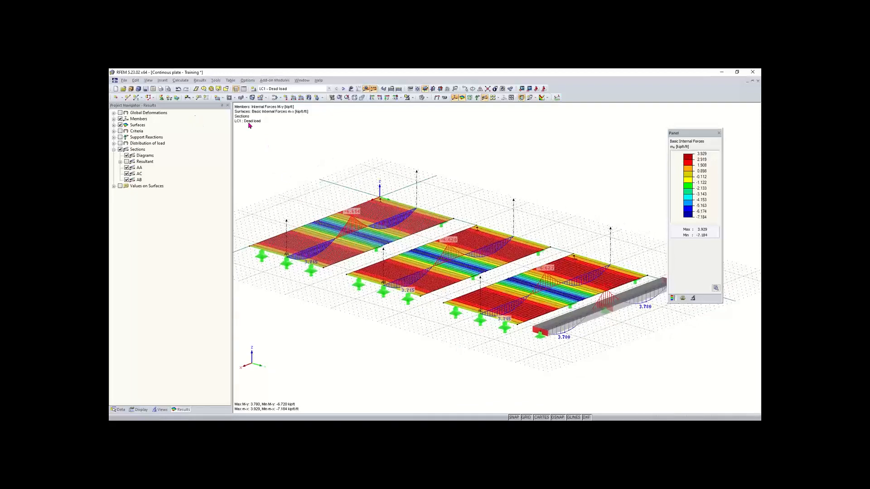
Save the current model and create a 3D model named "Euler Case 1 - Example training" in the Tests project without automatic combinations.
left_click(145, 91)
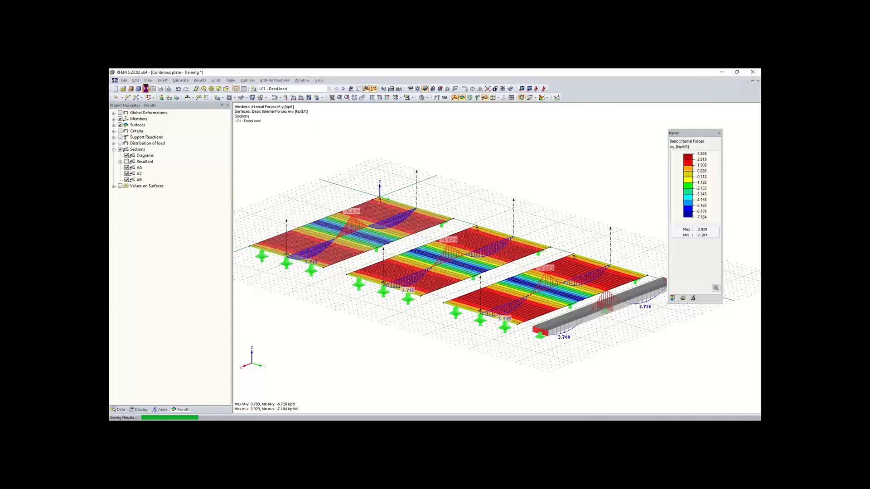
left_click(116, 90)
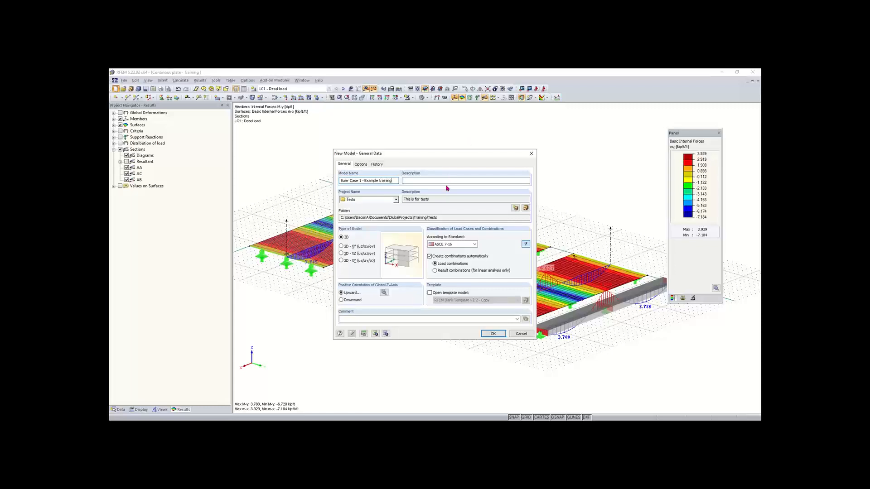
left_click(436, 257)
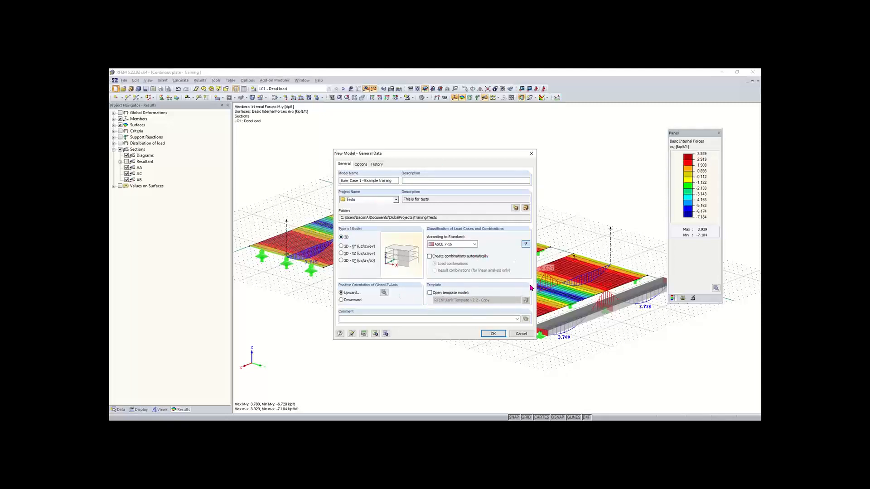
left_click(493, 334)
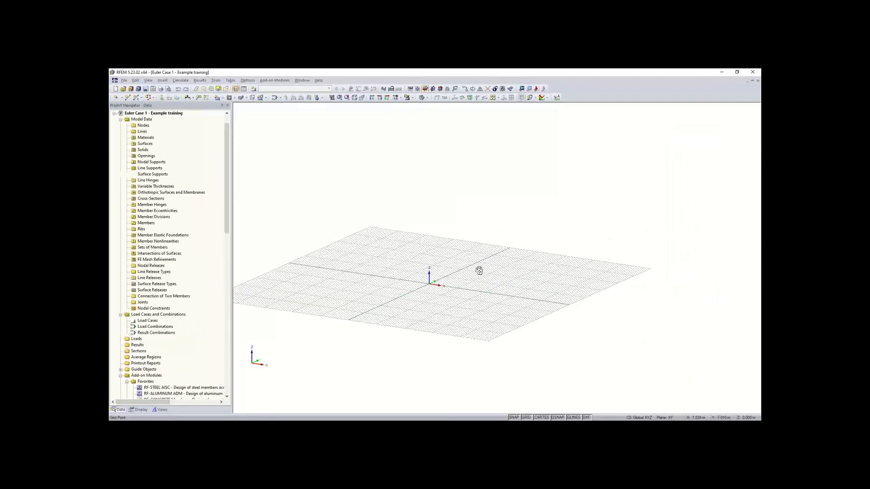
Start a new single beam member and open the rolled I-sections library for its start cross-section.
scroll(408, 288, "up", 5)
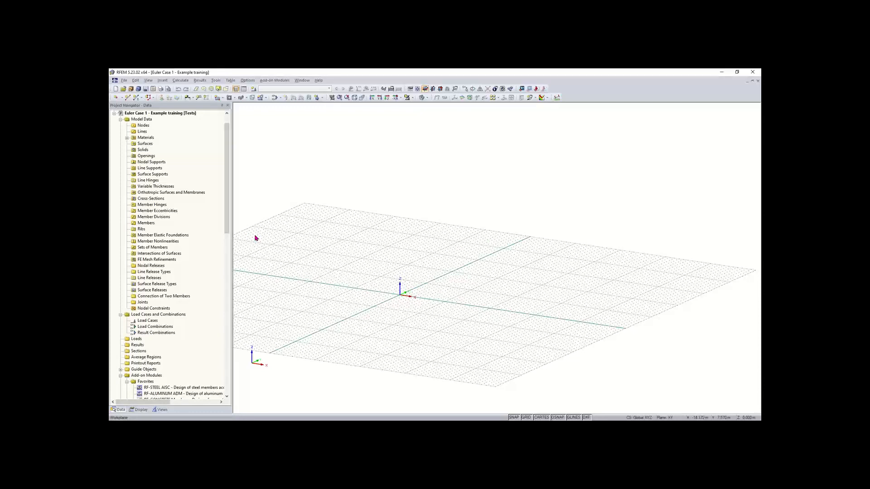
middle_click_drag(421, 293, 400, 296)
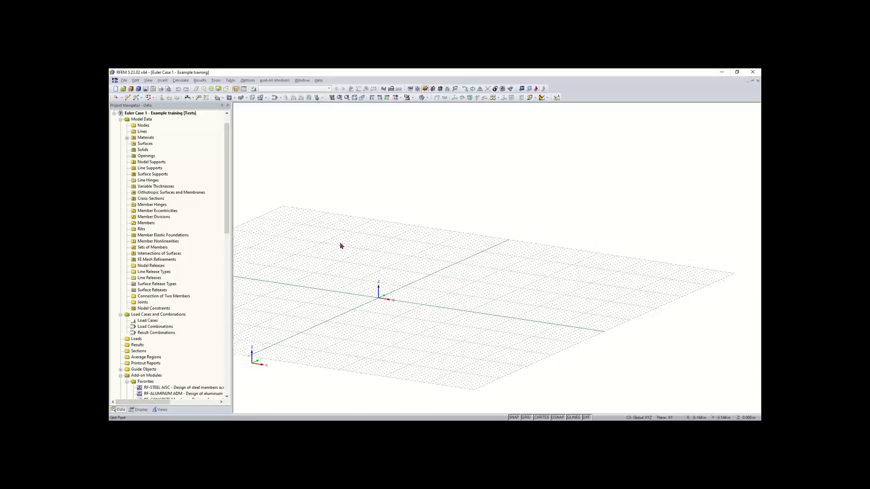
left_click(135, 98)
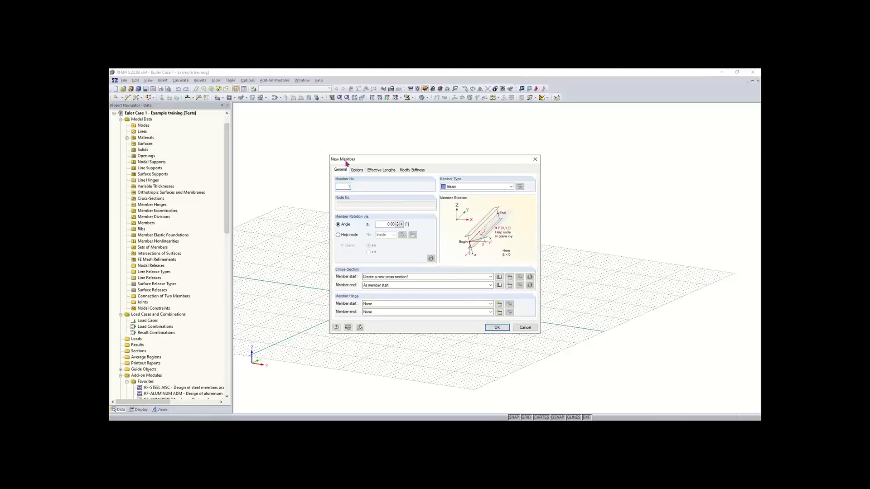
left_click_drag(400, 159, 386, 153)
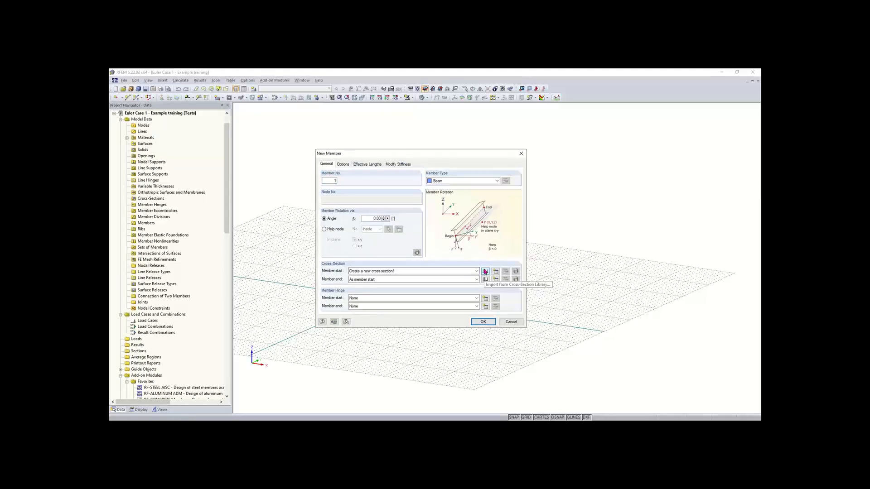
left_click(485, 272)
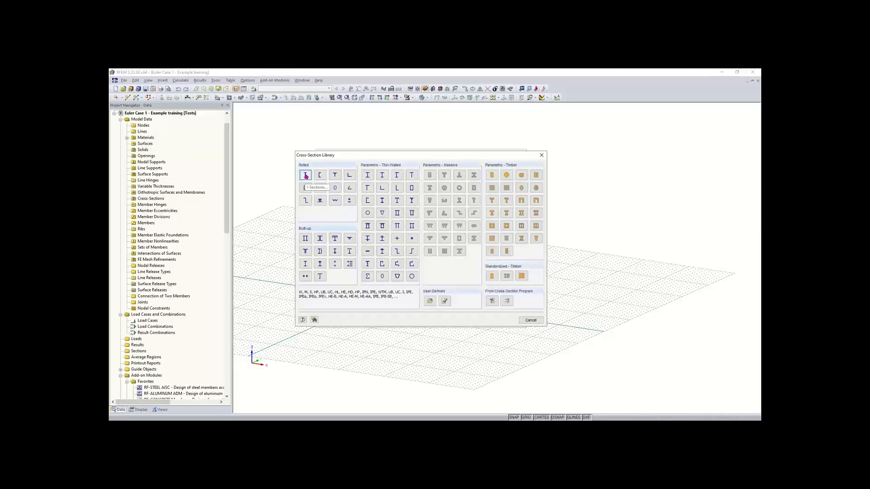
left_click(306, 176)
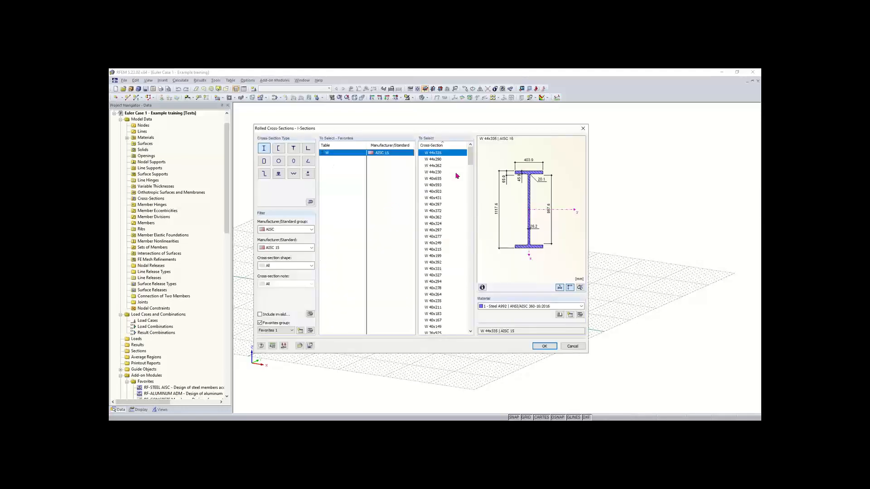
Filter the rolled I-sections by the AISC group, the AISC 15 standard and all cross-section shapes.
left_click(275, 231)
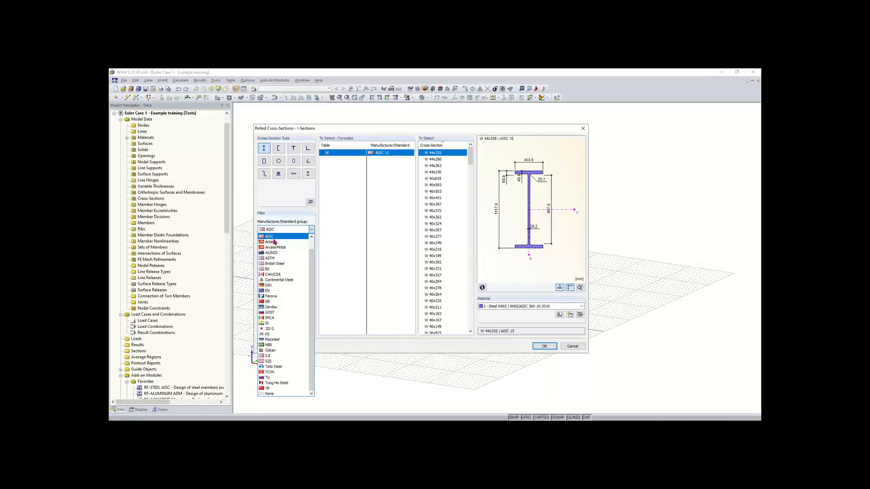
scroll(272, 242, "up", 1)
scroll(282, 265, "down", 1)
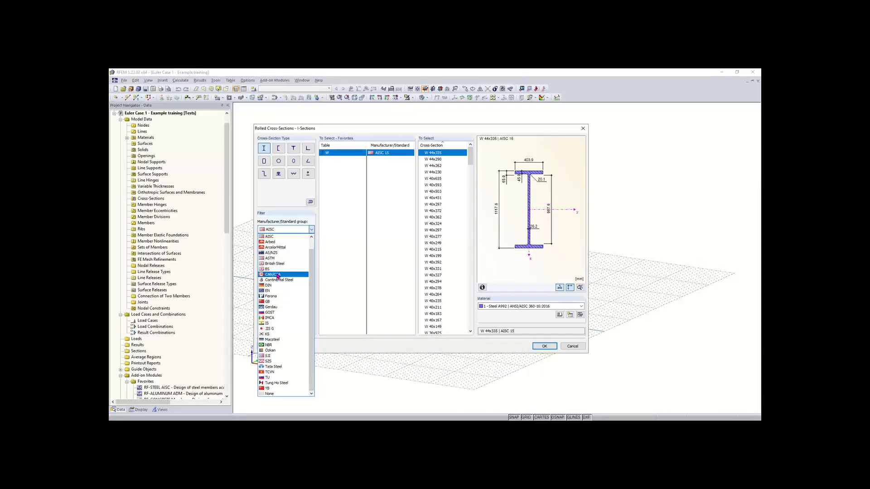
scroll(313, 265, "up", 1)
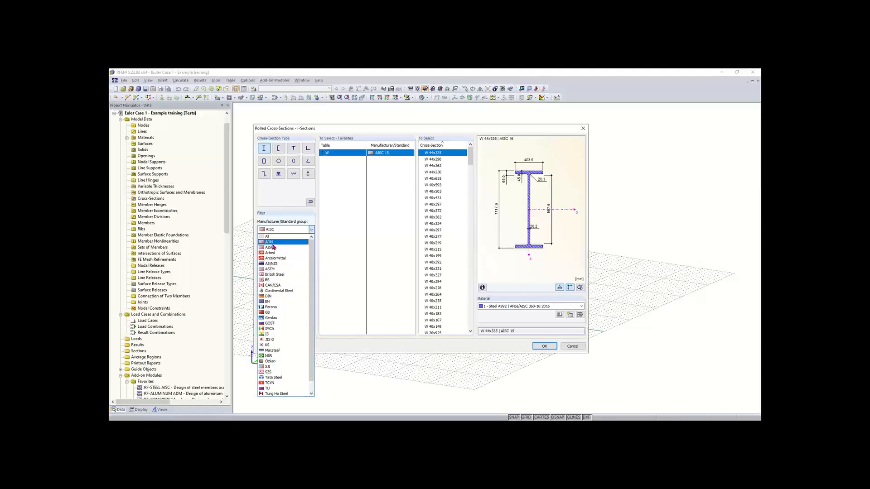
scroll(273, 247, "up", 1)
left_click(273, 248)
left_click(284, 247)
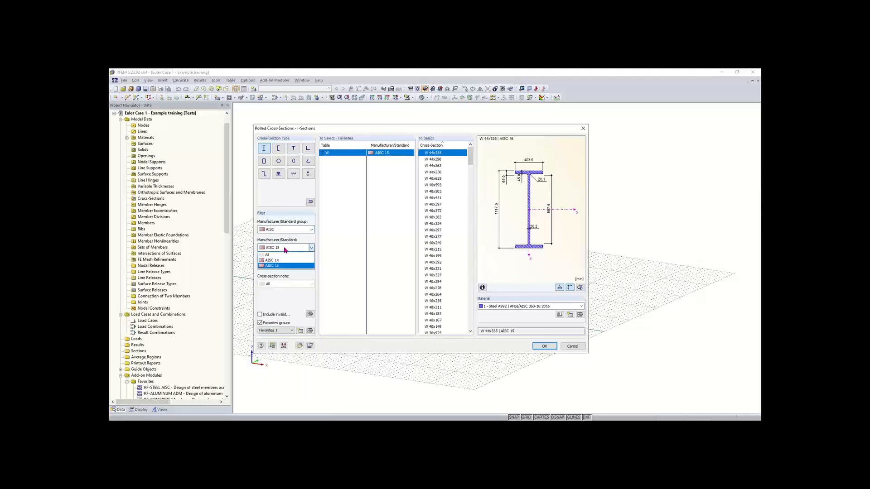
left_click(284, 266)
left_click(283, 266)
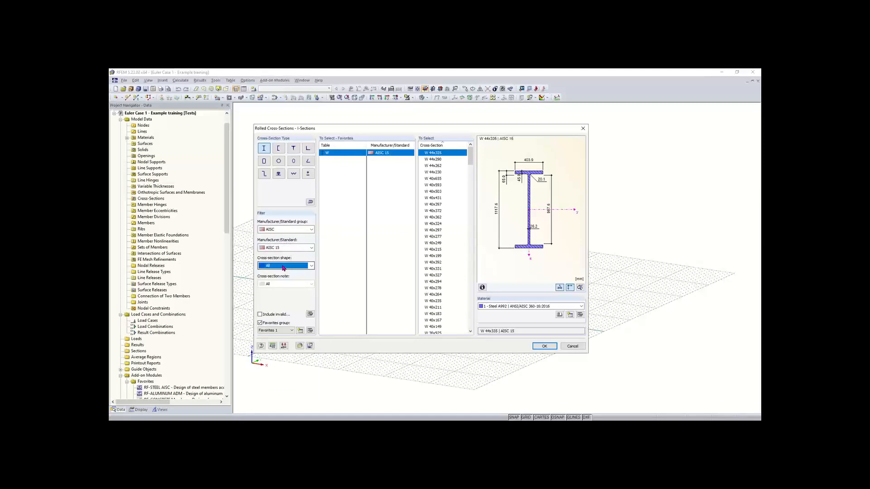
left_click(283, 268)
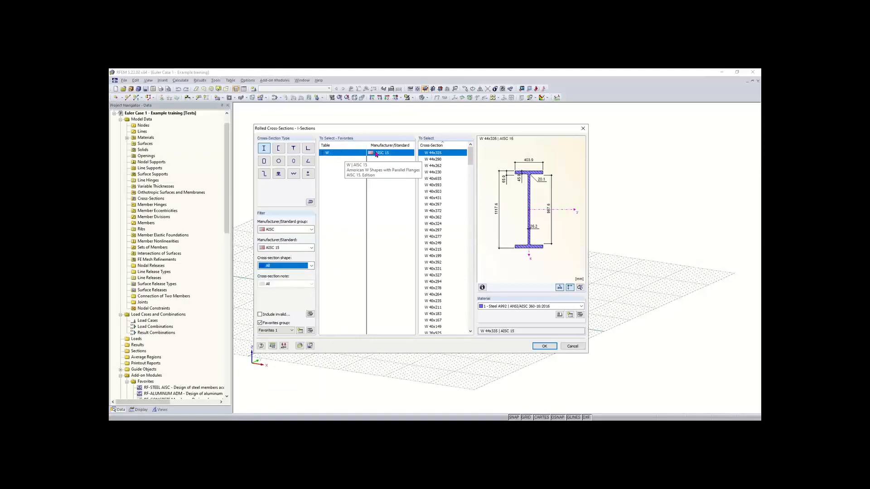
Choose the W 12x35 section in Steel A992 as the member's start cross-section.
scroll(463, 179, "down", 1)
left_click_drag(471, 161, 470, 298)
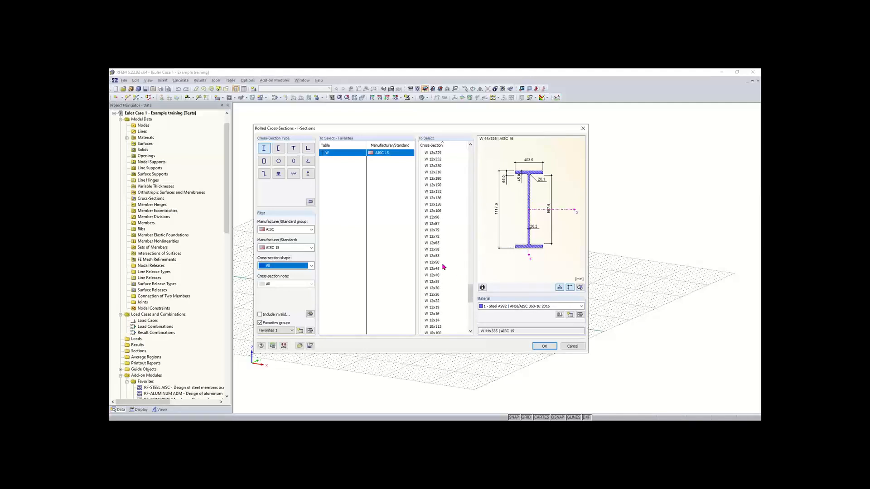
left_click(433, 281)
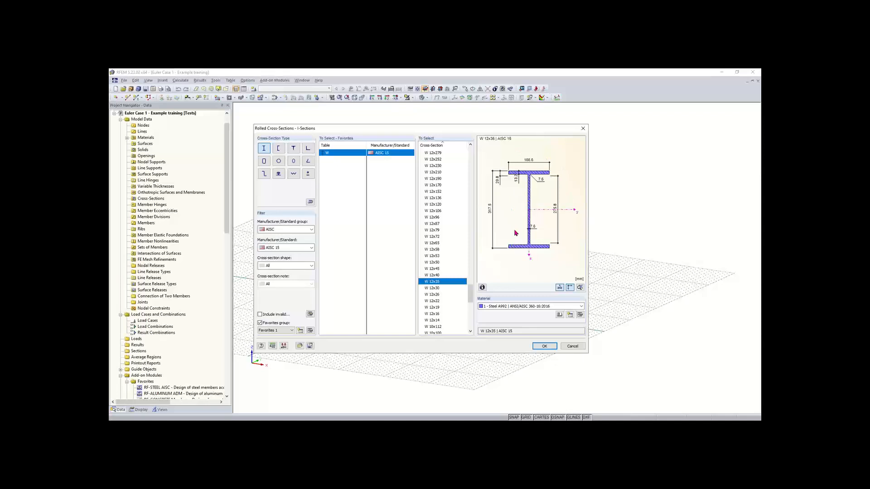
left_click(544, 346)
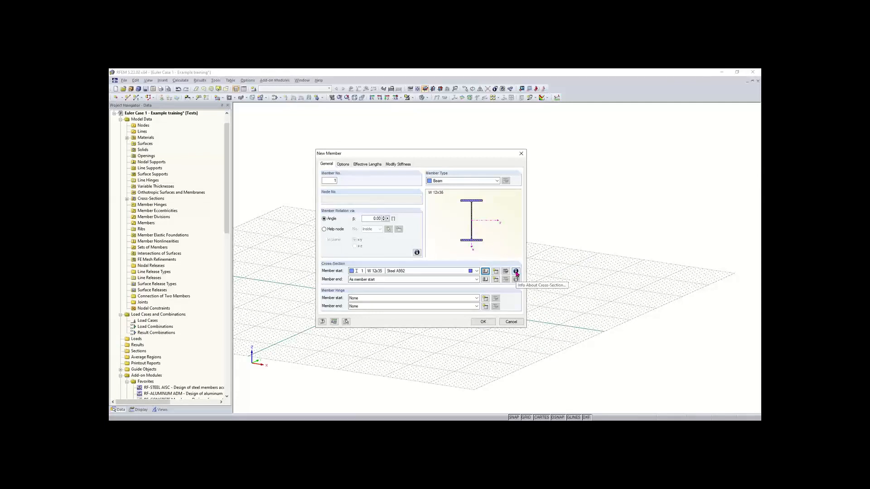
Examine the cross-section properties of the W 12x35, including its dimensions, shear areas and moments of inertia.
left_click(516, 271)
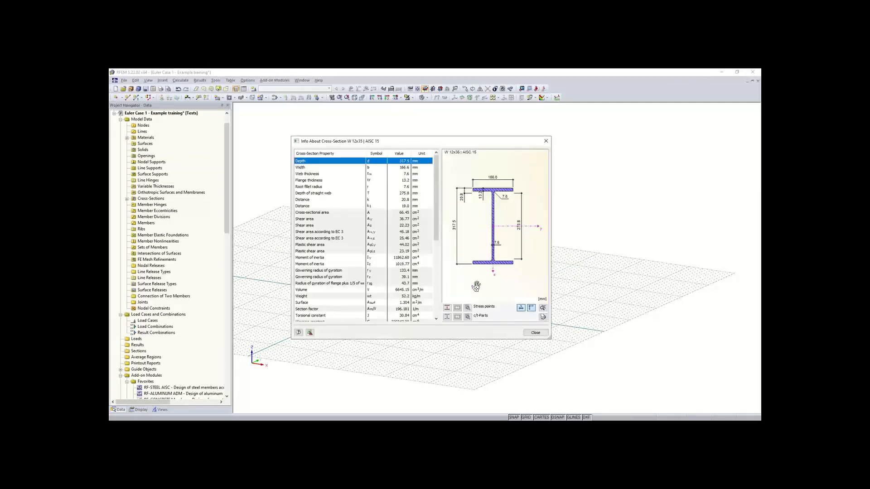
scroll(369, 204, "down", 4)
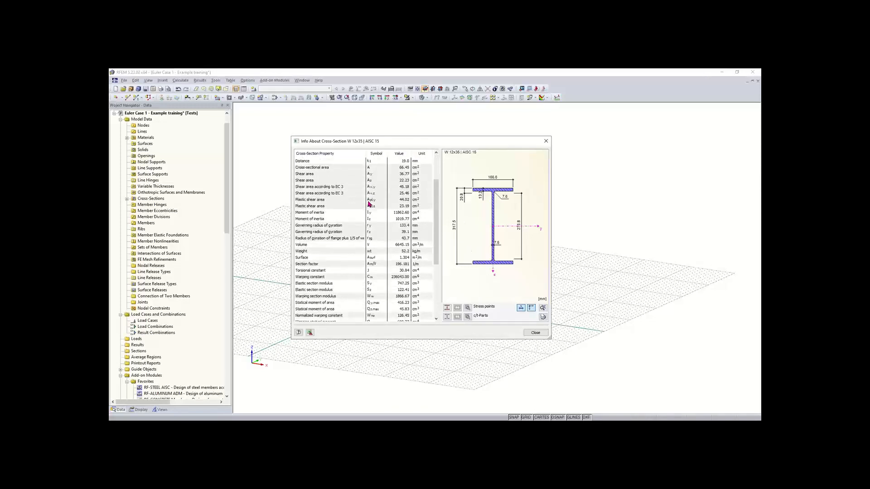
scroll(376, 206, "up", 4)
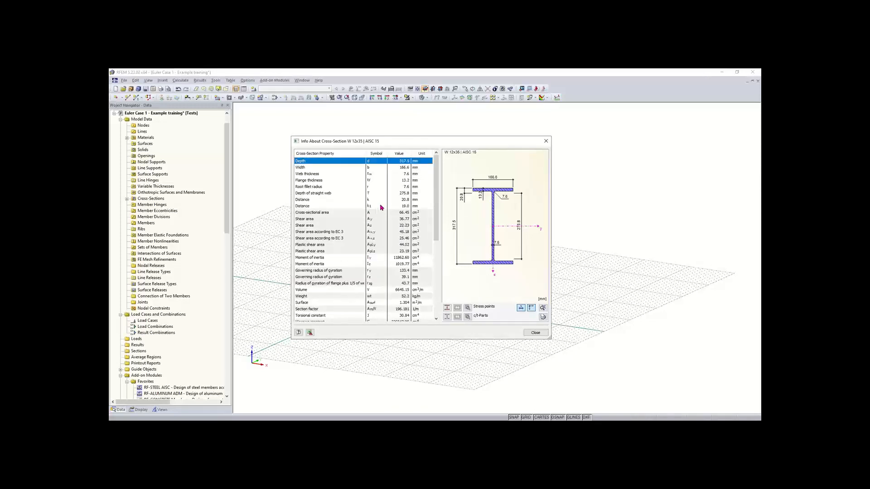
left_click(536, 334)
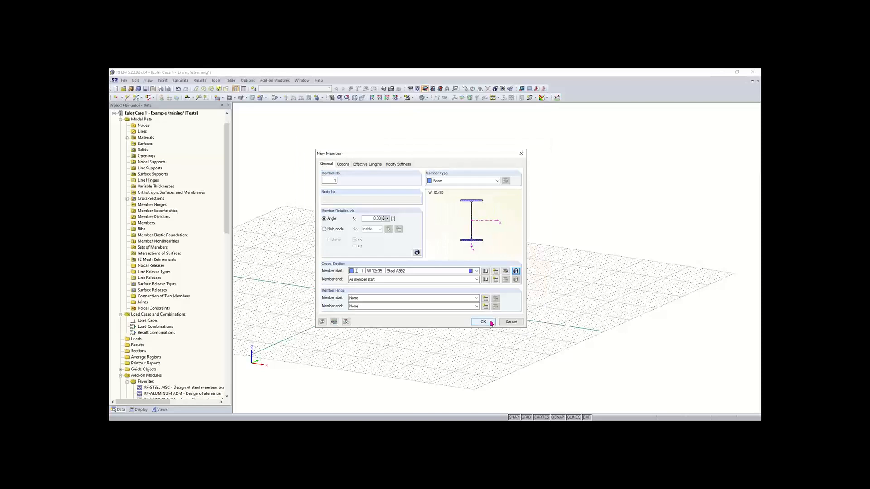
Accept the beam member definition with the W 12x35 section in Steel A992 and begin placing it.
left_click(483, 321)
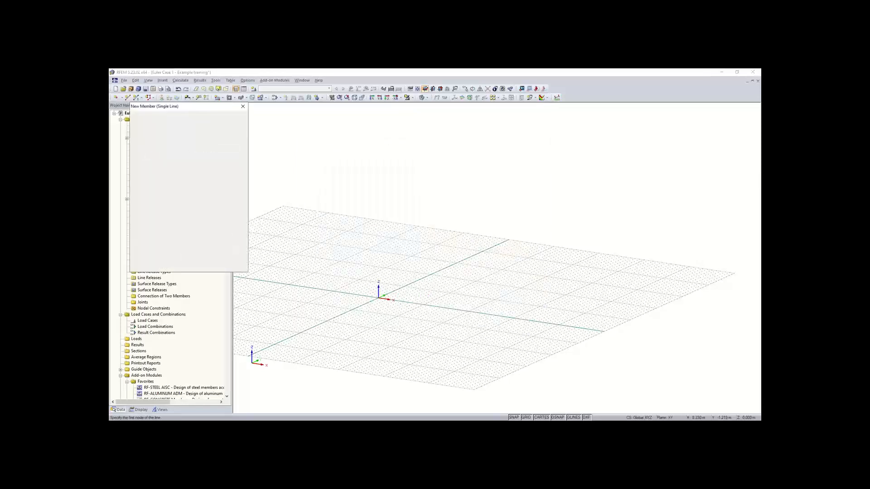
middle_click_drag(405, 304, 373, 294)
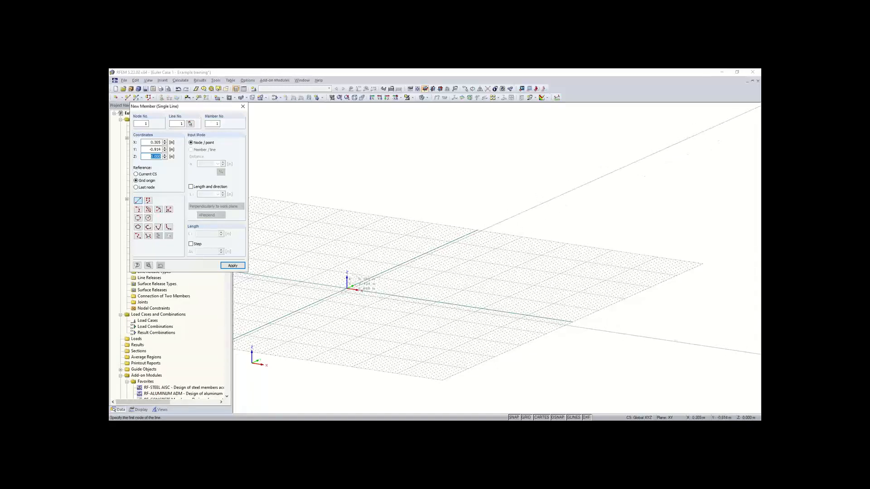
left_click(190, 187)
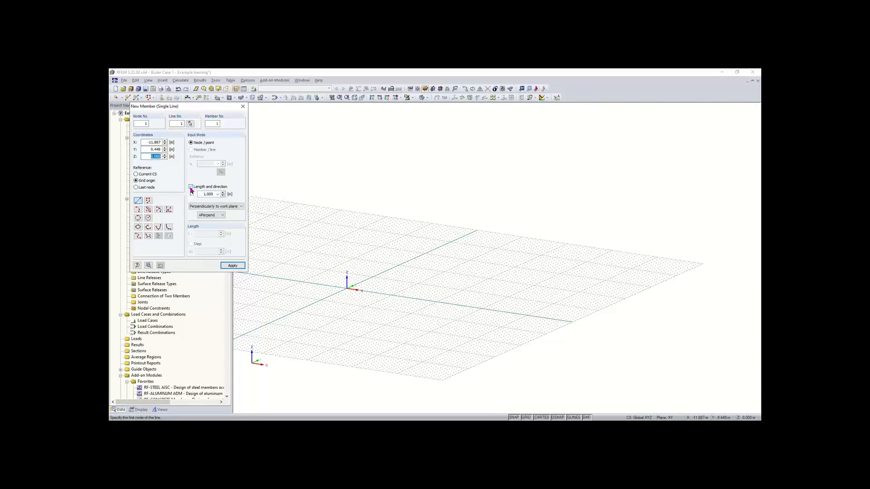
left_click(209, 206)
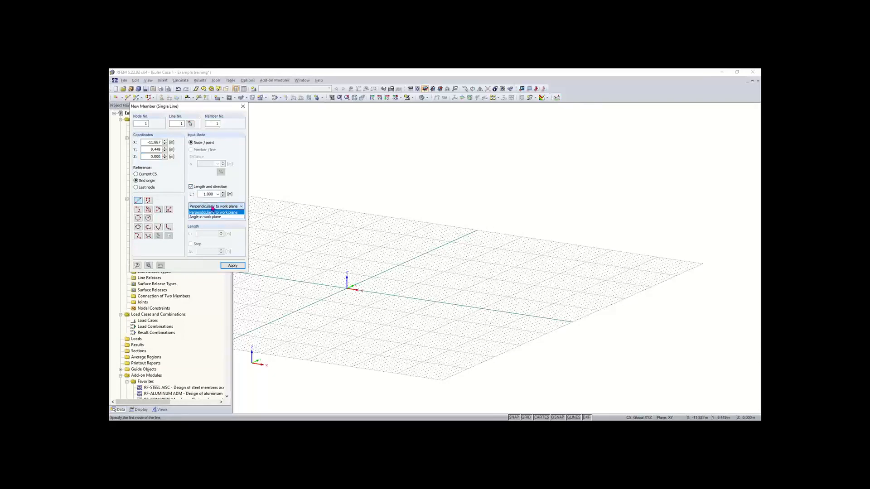
left_click(212, 213)
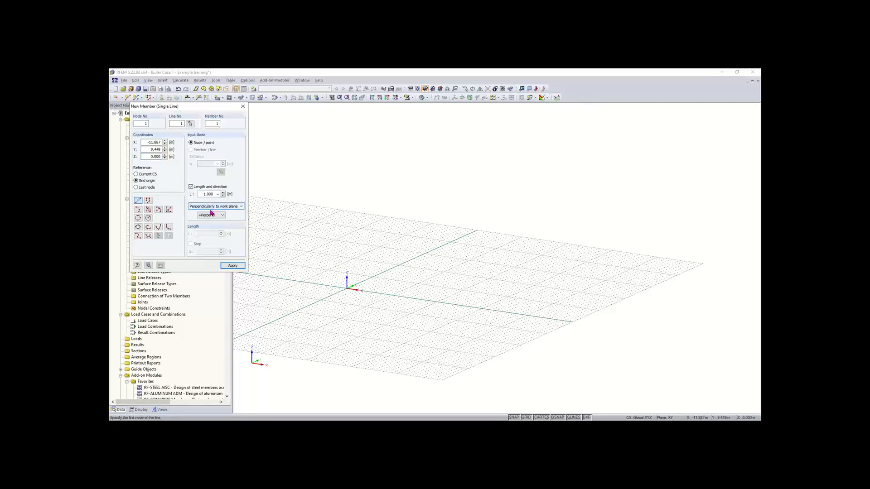
left_click(195, 189)
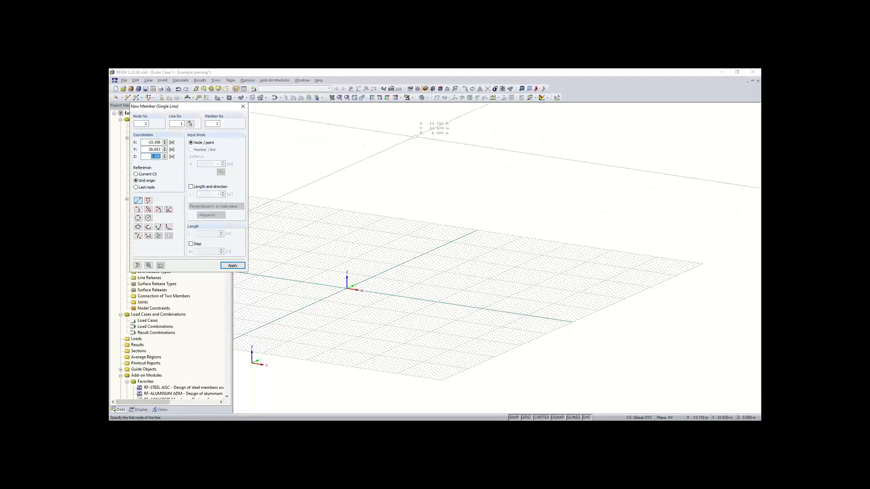
Set the work plane to XZ and draw a vertical member from the origin up to Z 9.144 m.
left_click(432, 89)
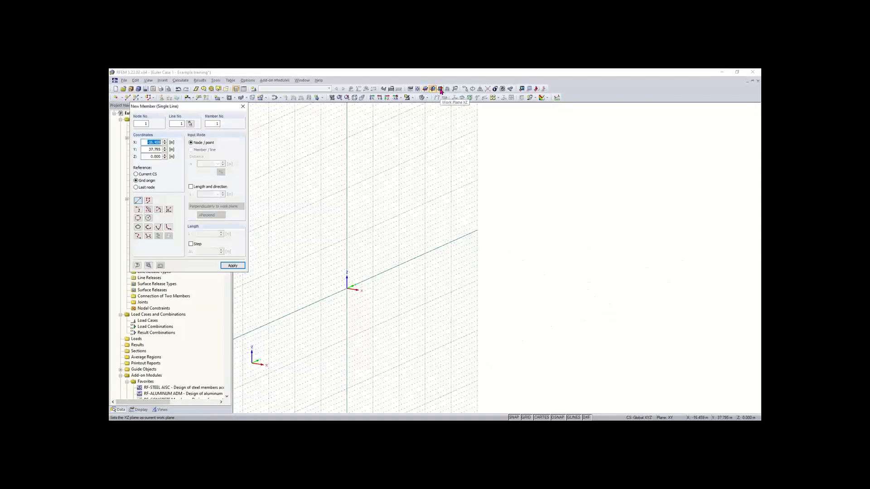
left_click(440, 89)
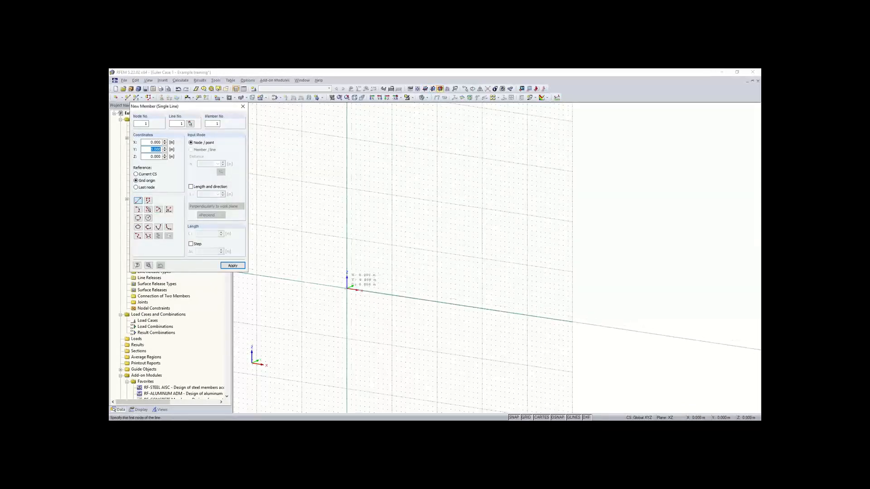
left_click(347, 287)
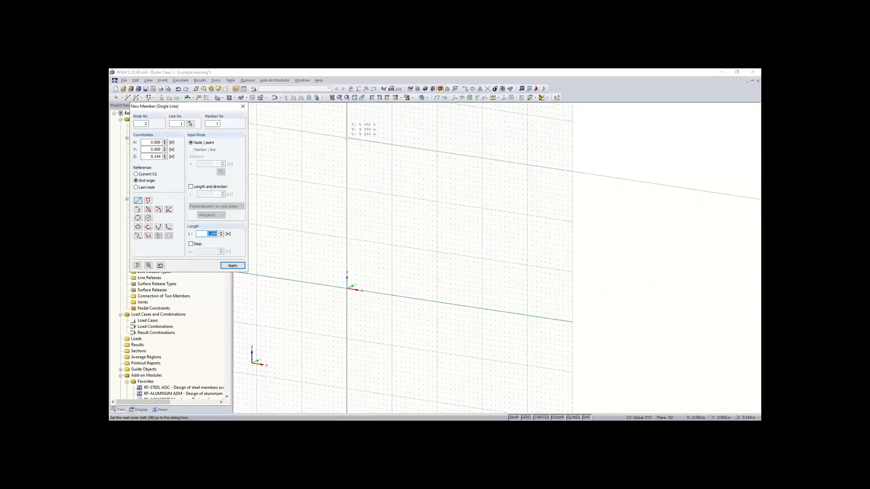
left_click(347, 136)
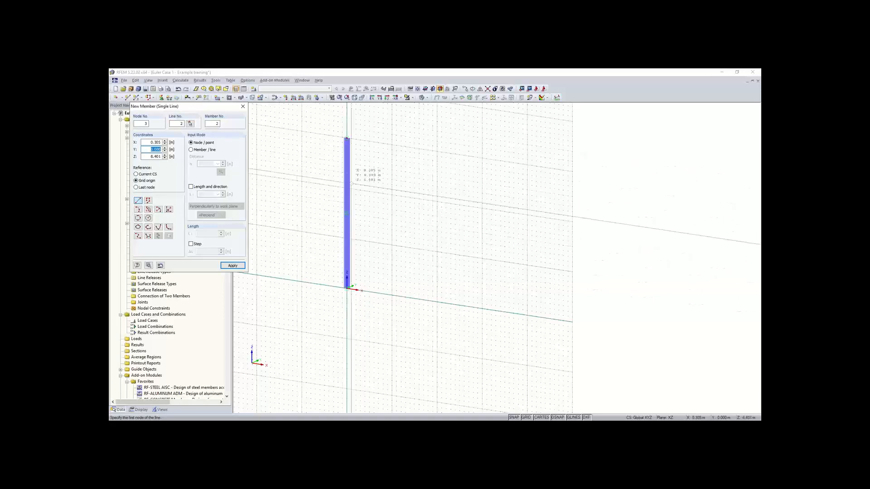
key("Escape")
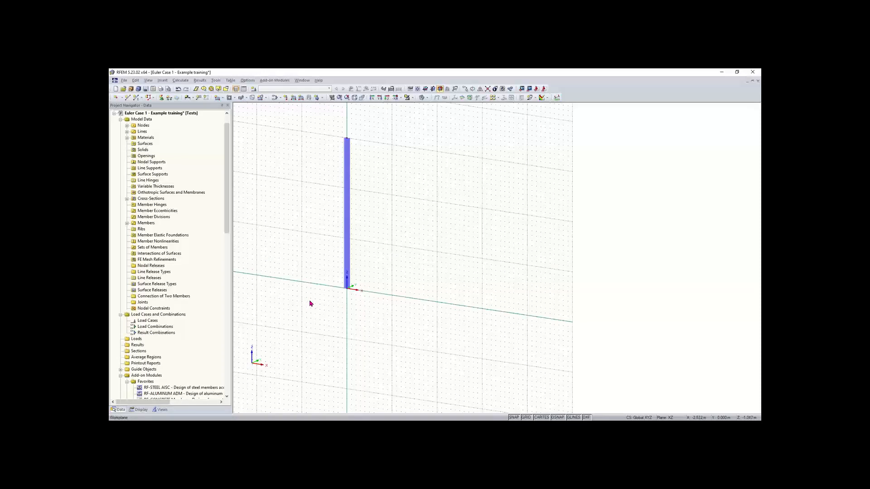
Assign a rigid nodal support to node 1 at the base of the column.
left_click_drag(310, 299, 421, 259)
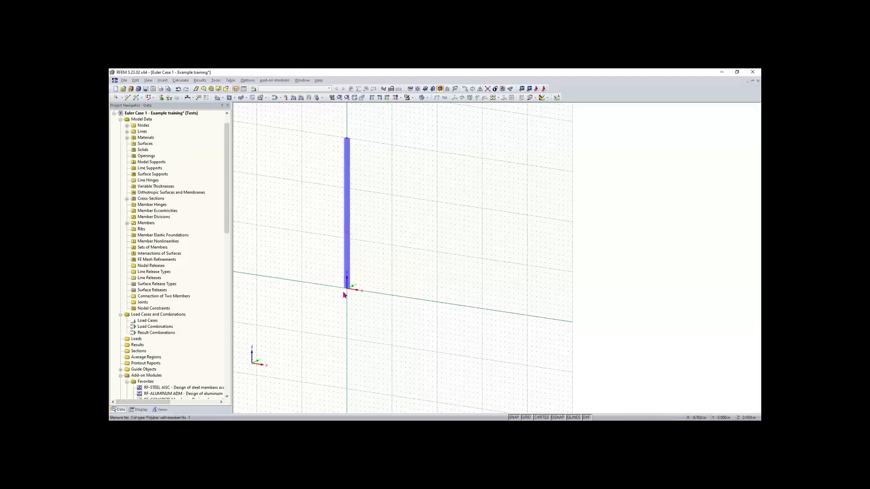
left_click(161, 98)
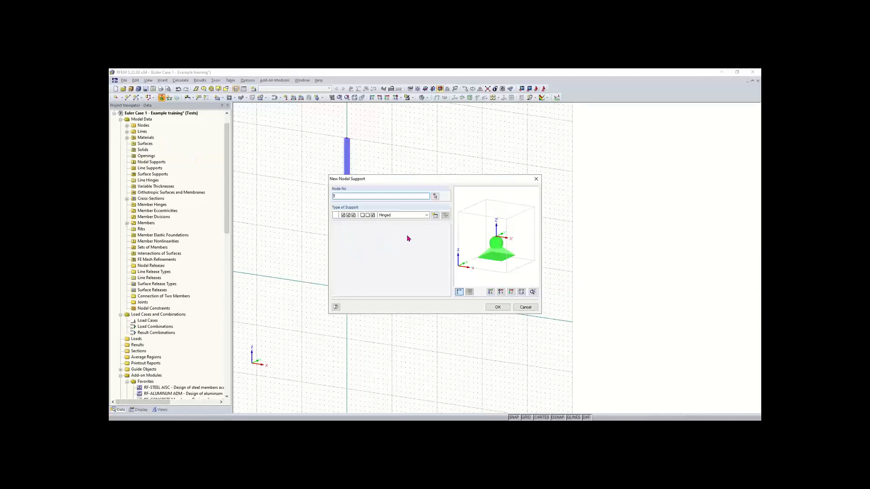
left_click(426, 216)
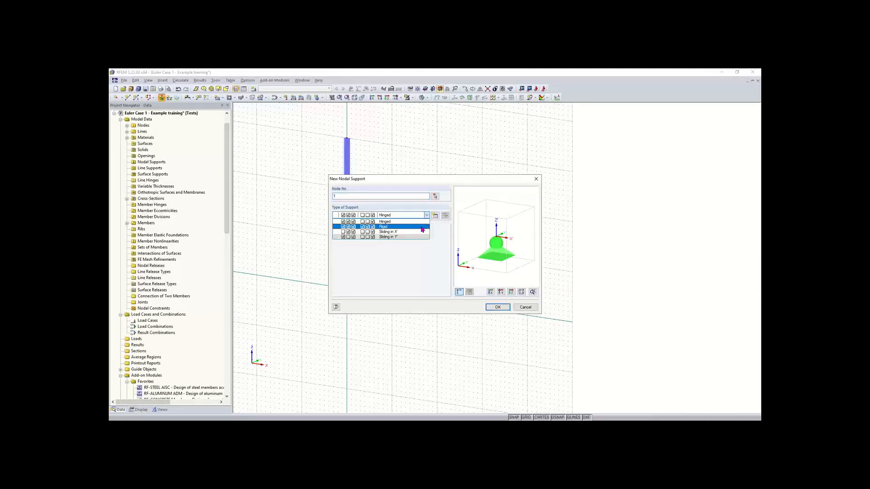
left_click(421, 227)
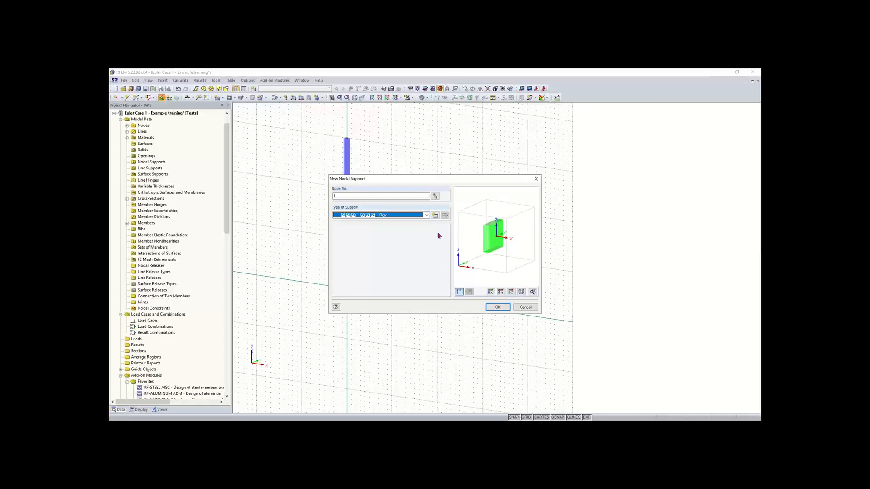
left_click(497, 307)
scroll(352, 295, "up", 5)
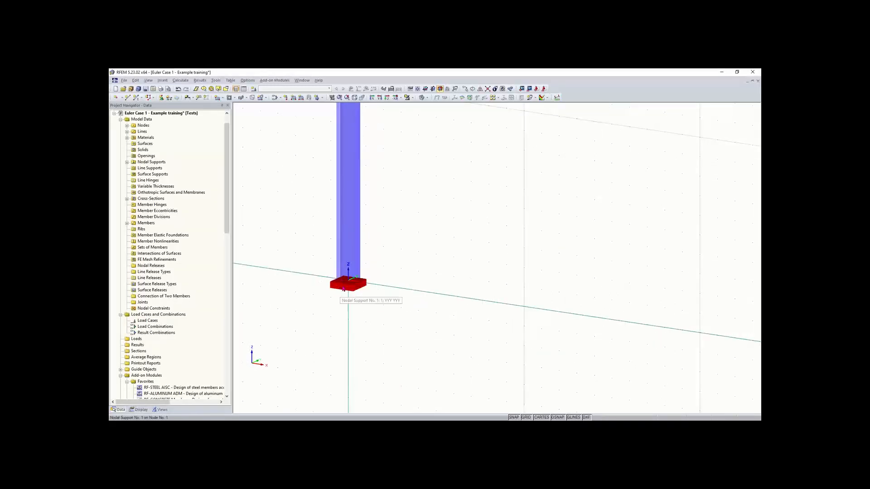
scroll(400, 246, "down", 5)
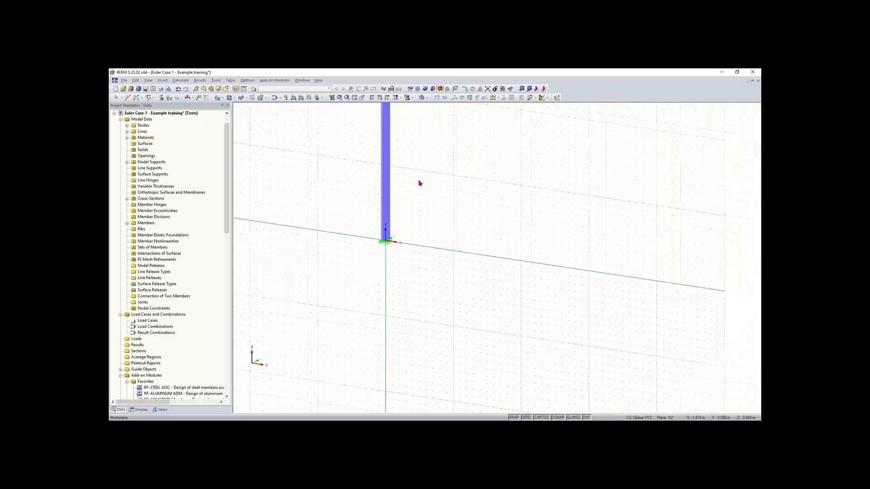
Create load case LC1 named Test in the Dead action category with self-weight inactive.
scroll(418, 182, "down", 1)
middle_click_drag(415, 189, 398, 301)
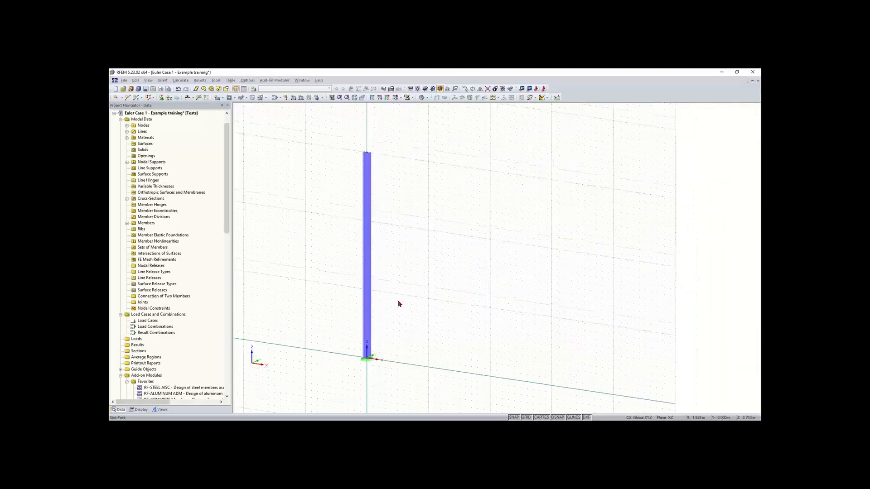
scroll(415, 274, "down", 1)
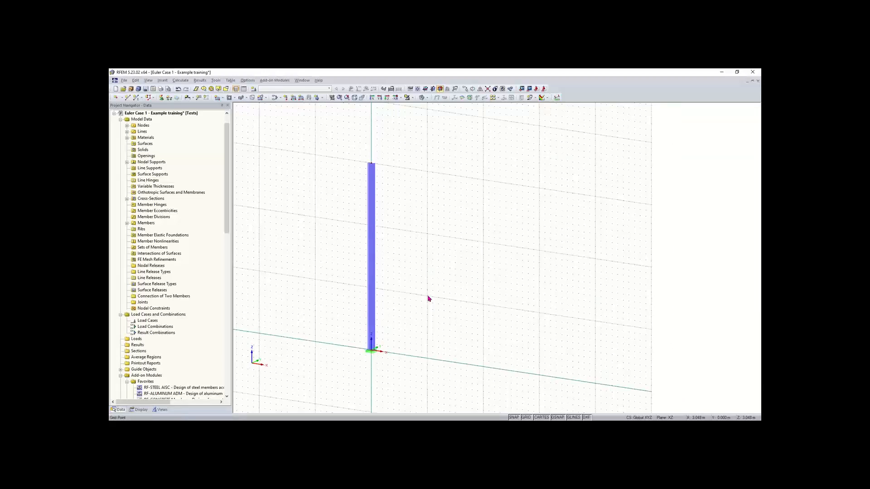
left_click(254, 89)
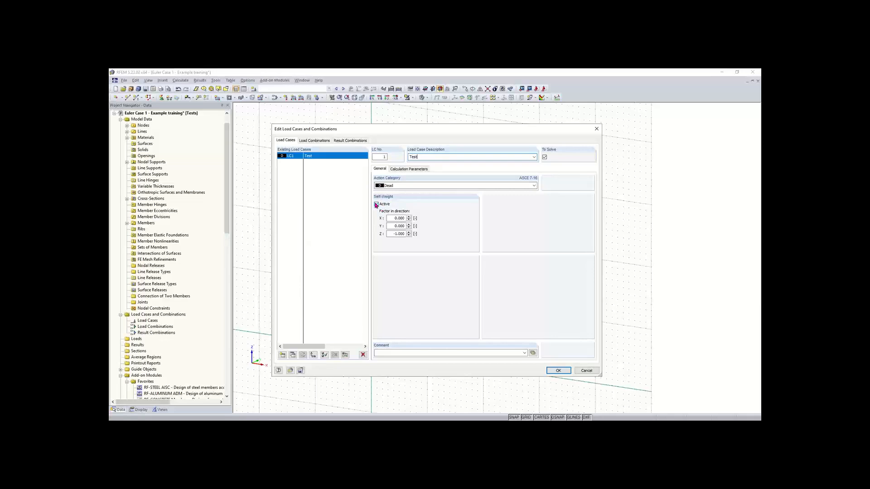
left_click(376, 204)
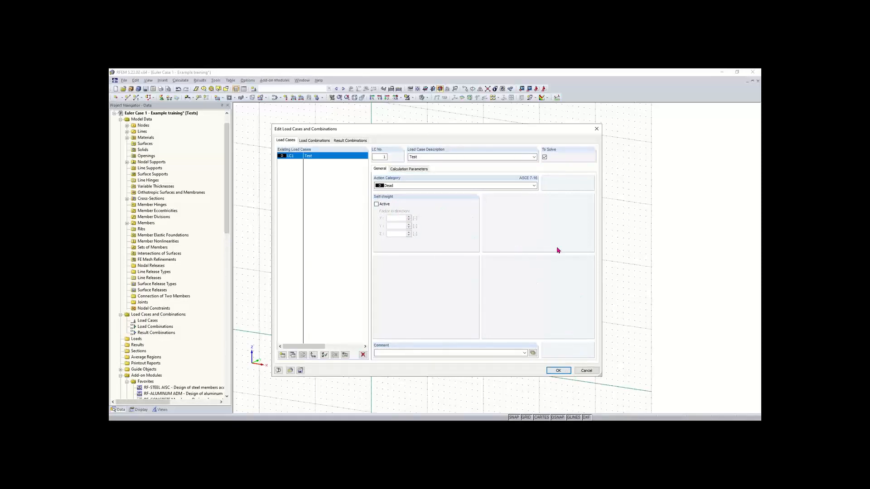
left_click(559, 371)
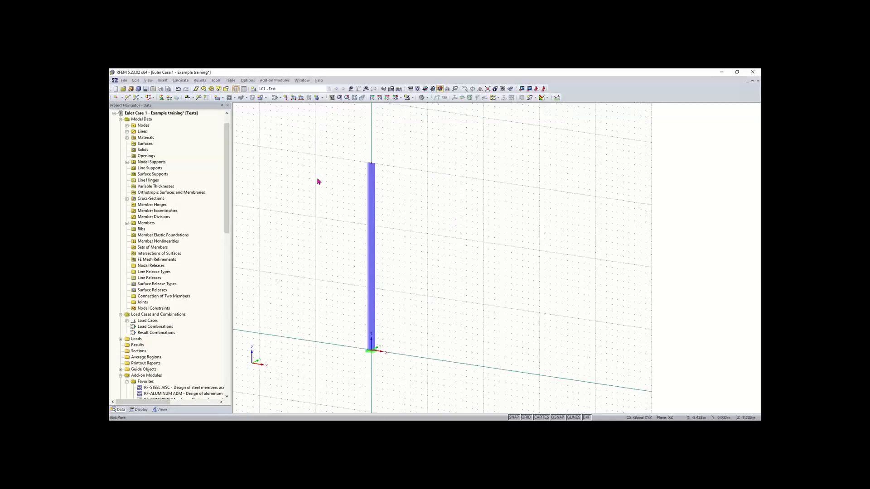
Start a nodal load on node 1 and load the Imperial units profile for the load inputs.
middle_click_drag(379, 153, 398, 171)
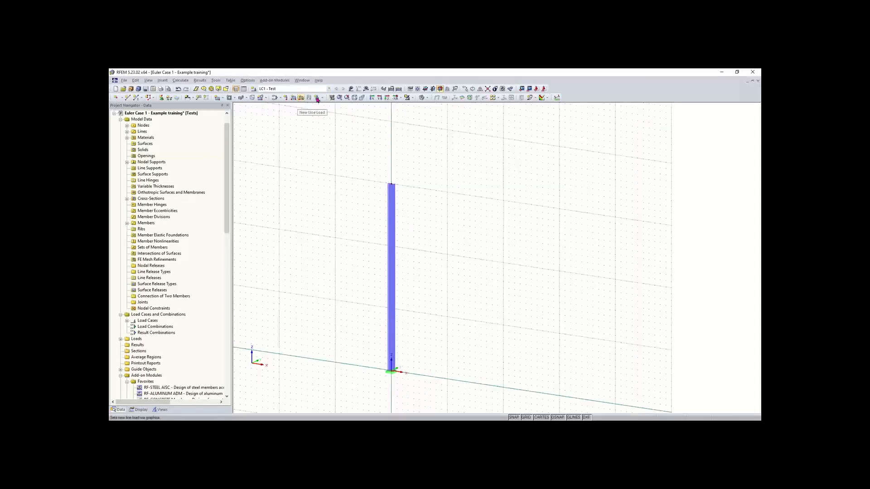
left_click(286, 98)
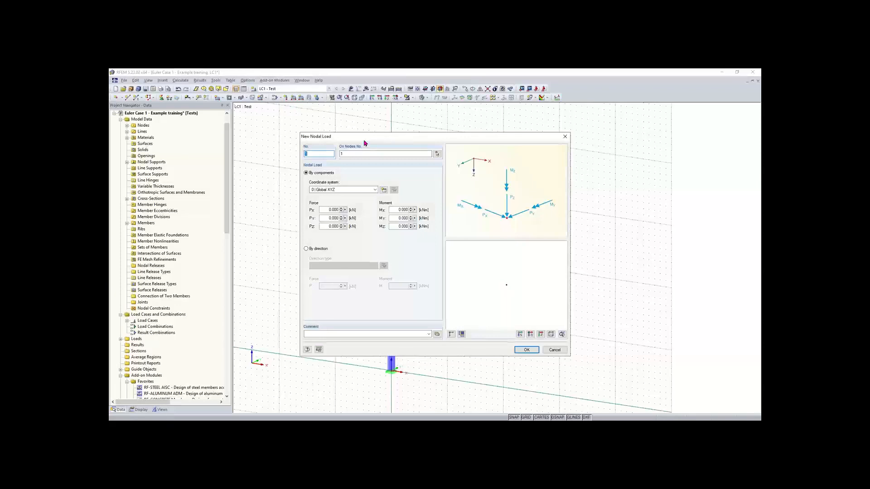
left_click(349, 149)
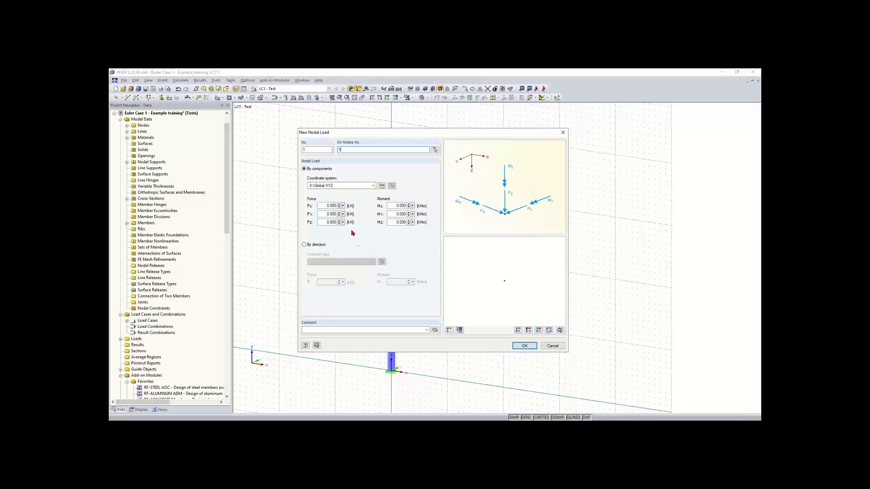
left_click(316, 346)
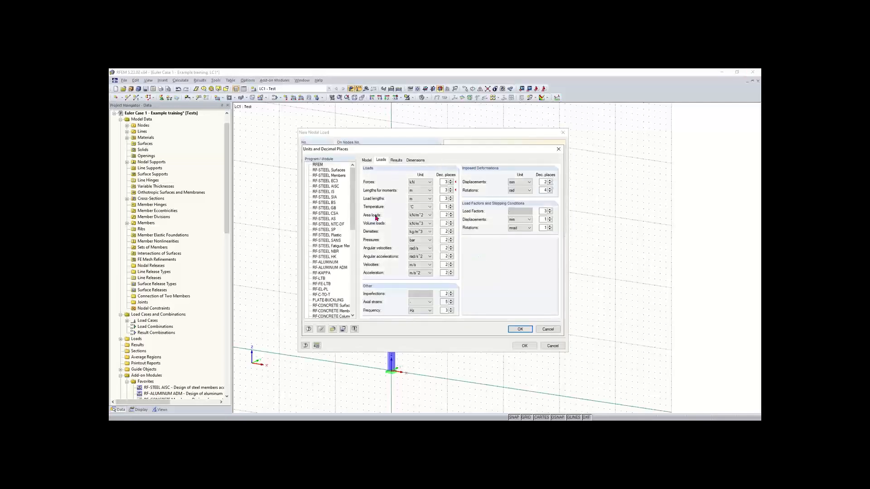
left_click(333, 330)
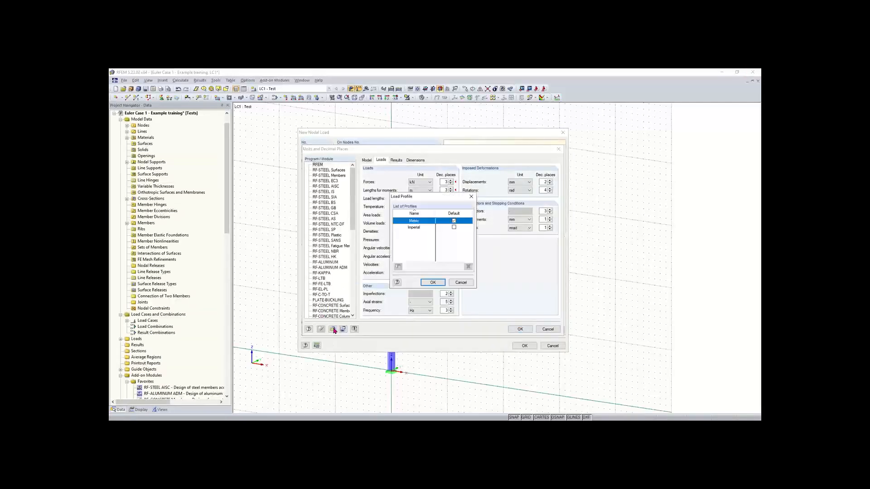
double_click(426, 226)
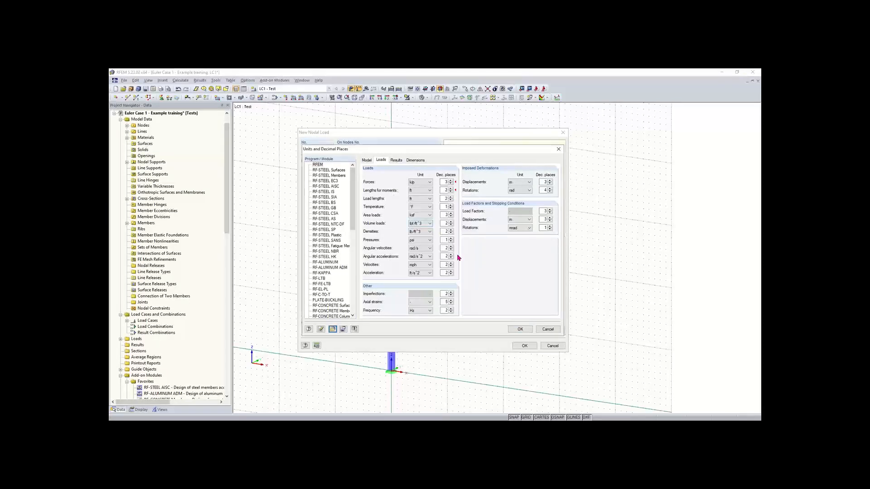
left_click(519, 329)
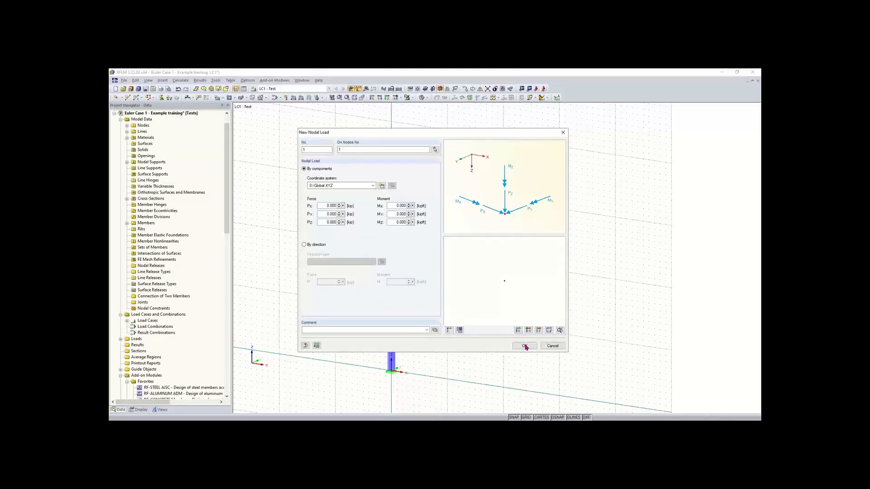
Apply the nodal load at node 1 with force components PX 2 kip and PZ -5 kip in the global XYZ system.
left_click(525, 346)
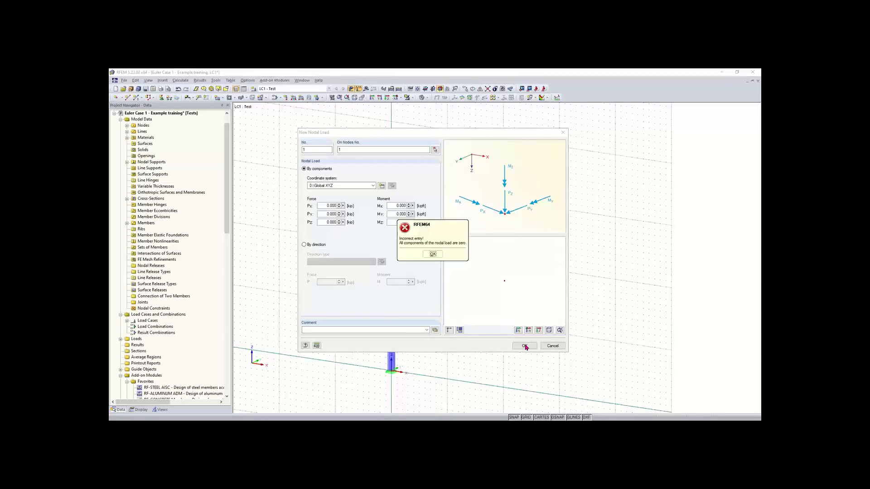
left_click(433, 254)
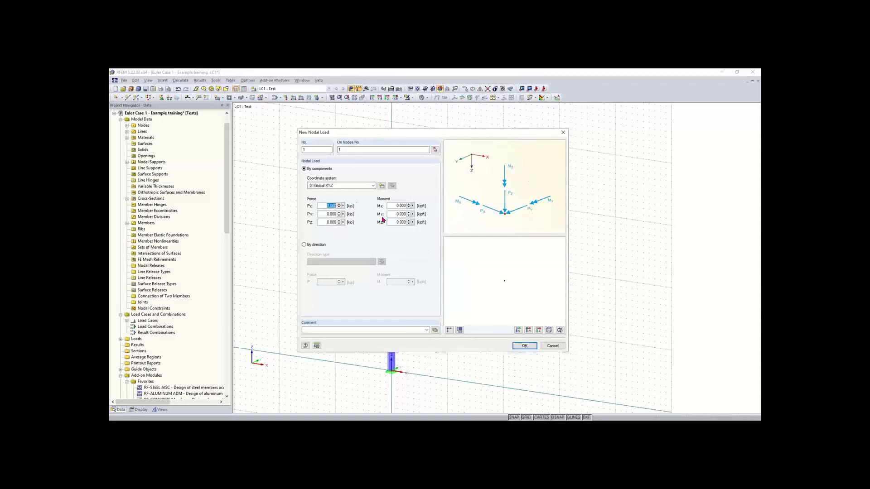
double_click(327, 223)
key("BackSpace")
left_click(335, 205)
type("2")
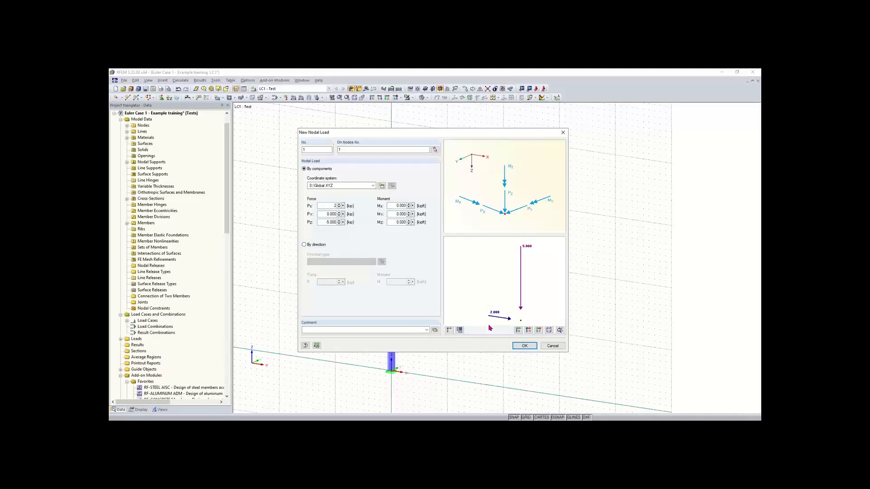
left_click(524, 346)
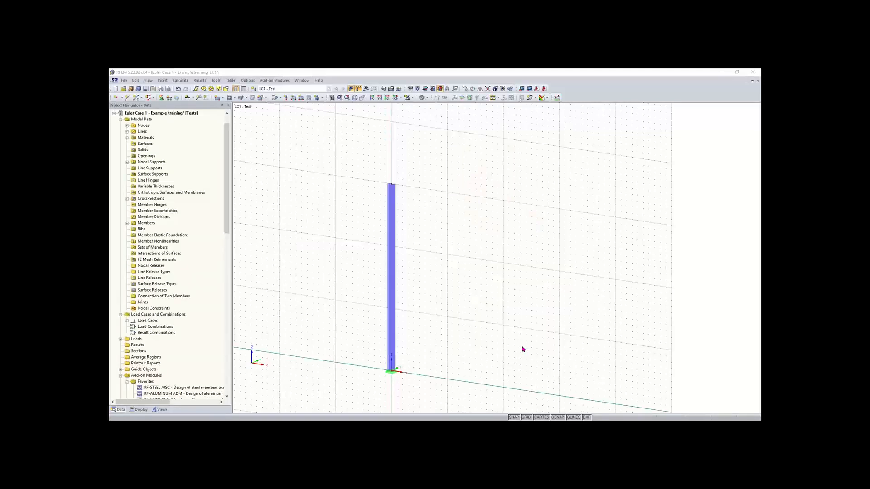
scroll(394, 382, "up", 2)
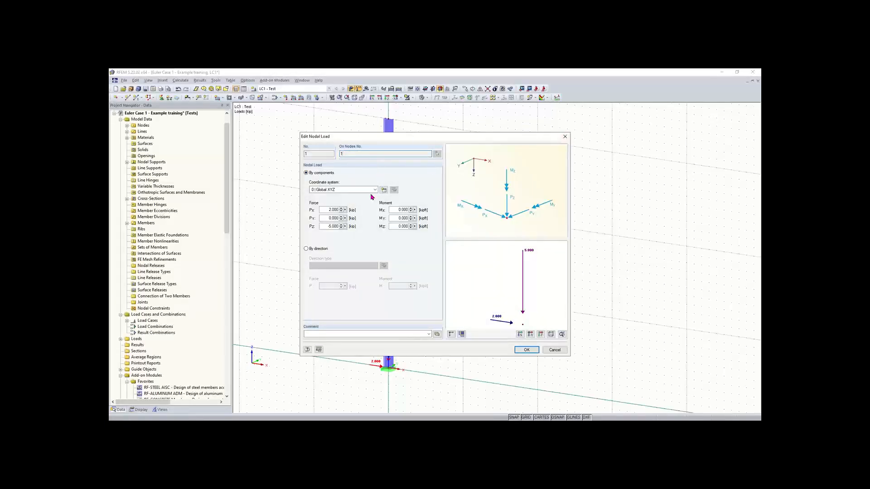
left_click(565, 136)
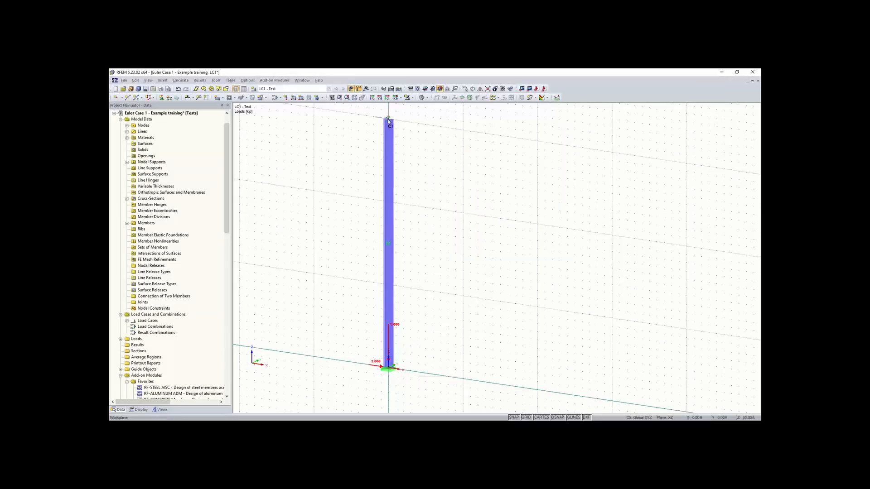
Measure the distance between the base node and the top node of the column.
scroll(470, 219, "down", 1)
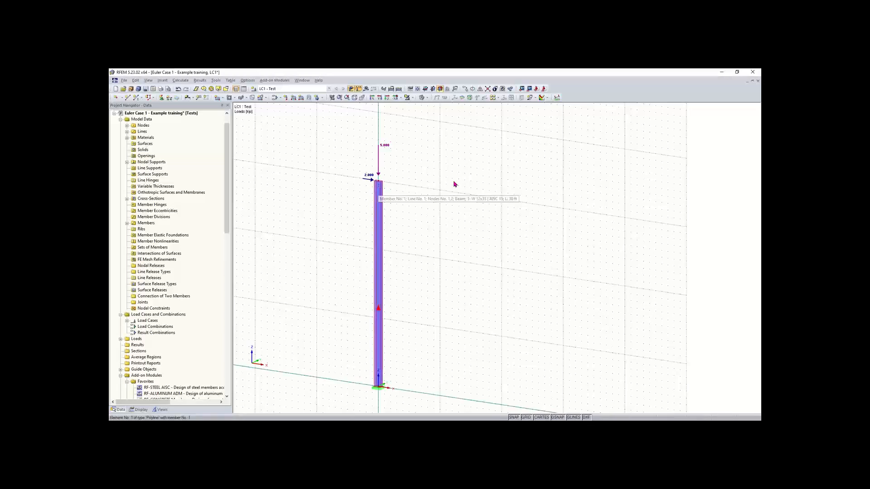
left_click(215, 80)
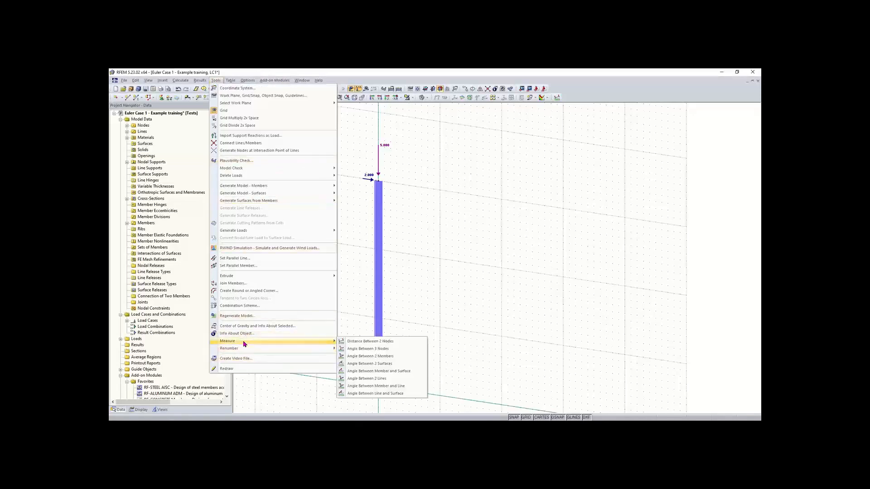
left_click(362, 343)
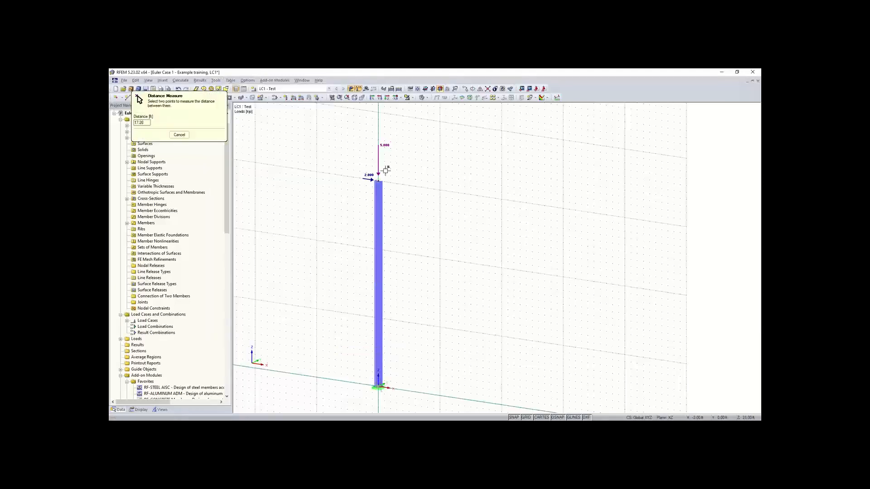
left_click(378, 180)
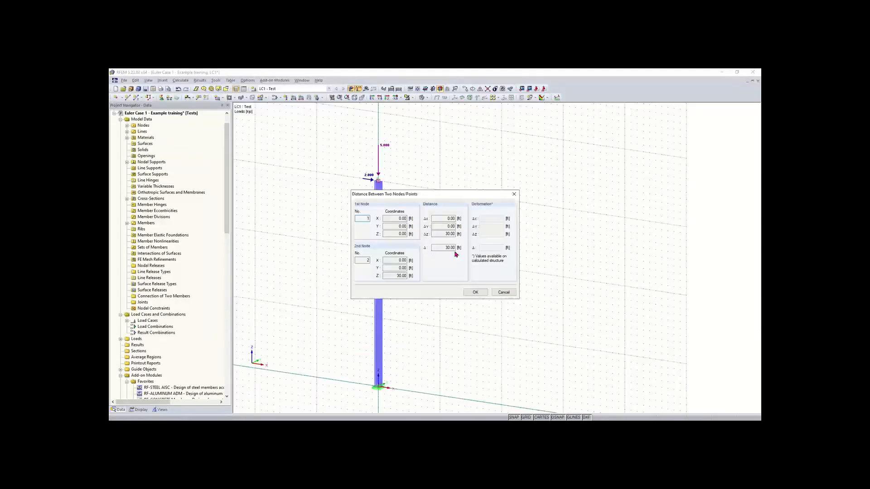
left_click(474, 293)
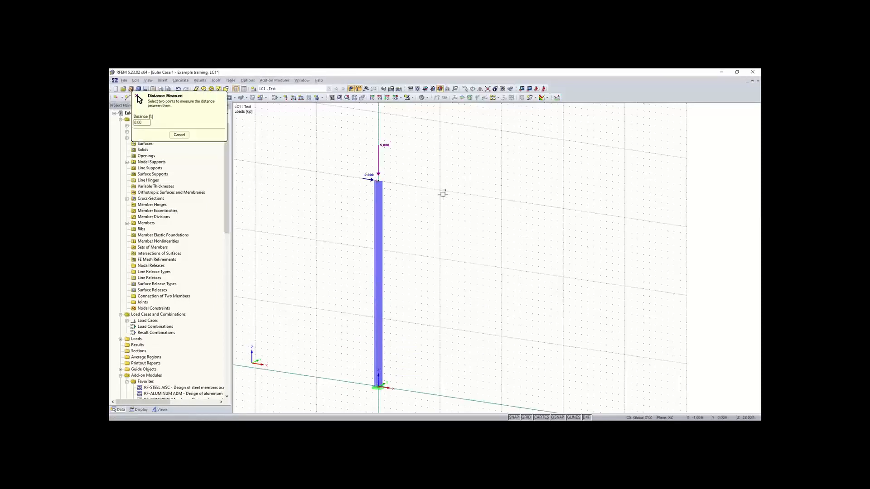
key("Escape")
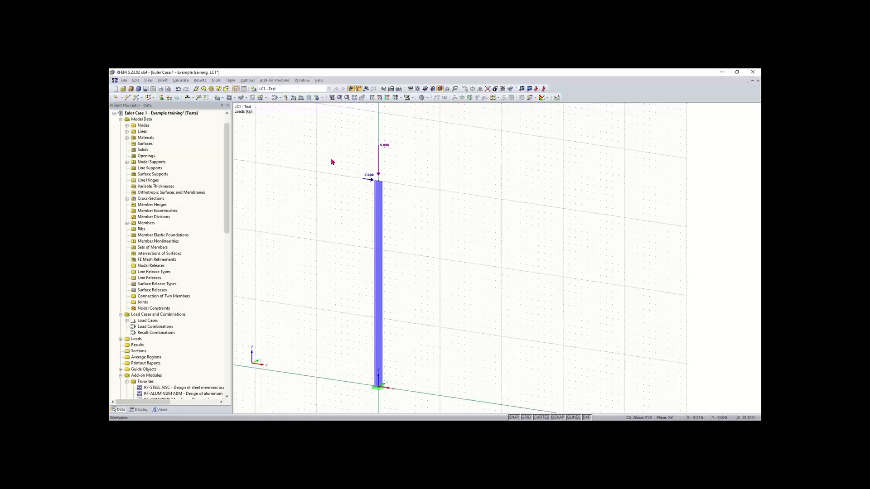
Calculate load case Test and display the column's My moment diagram and the global uX deformation in the XZ view.
left_click(398, 90)
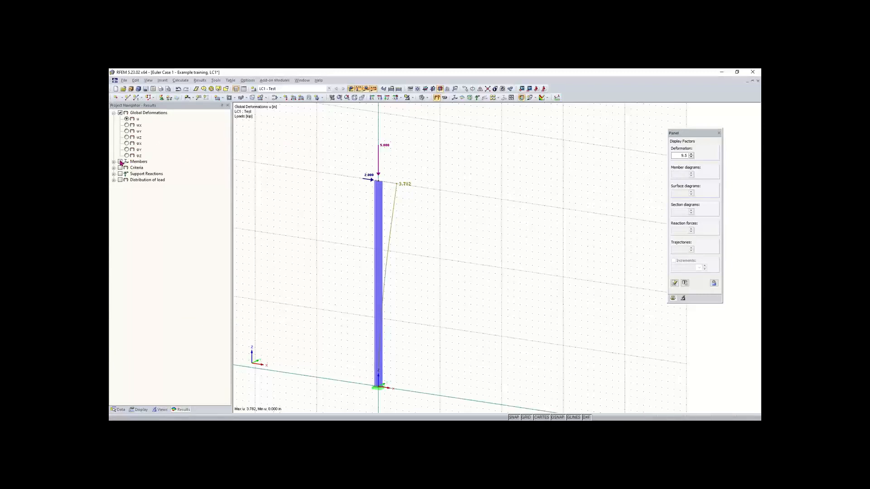
left_click(120, 162)
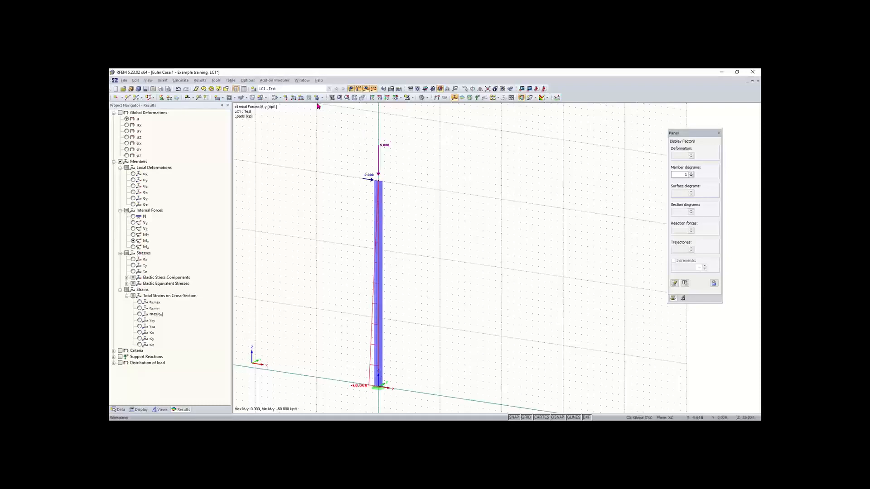
left_click(389, 99)
left_click(379, 97)
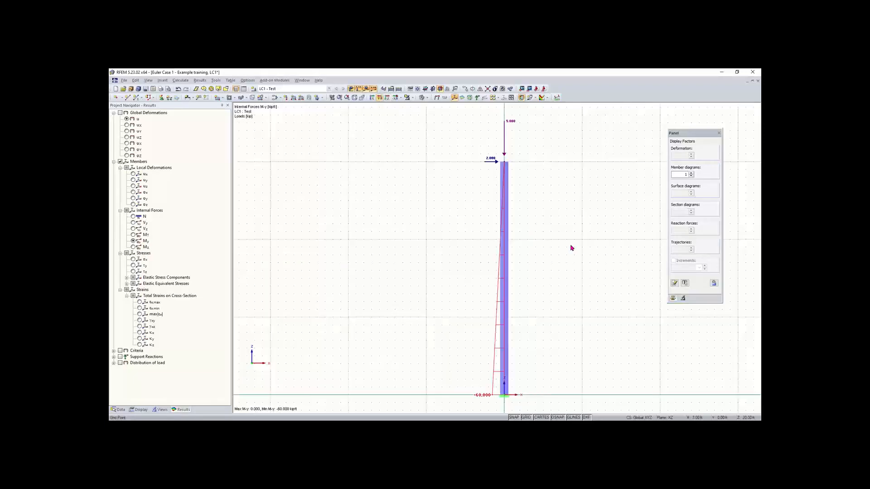
middle_click_drag(572, 248, 502, 237)
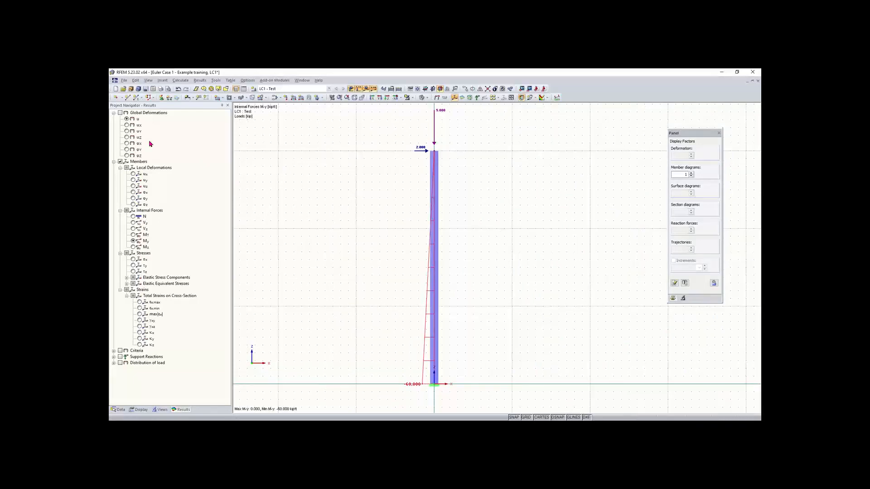
left_click(127, 125)
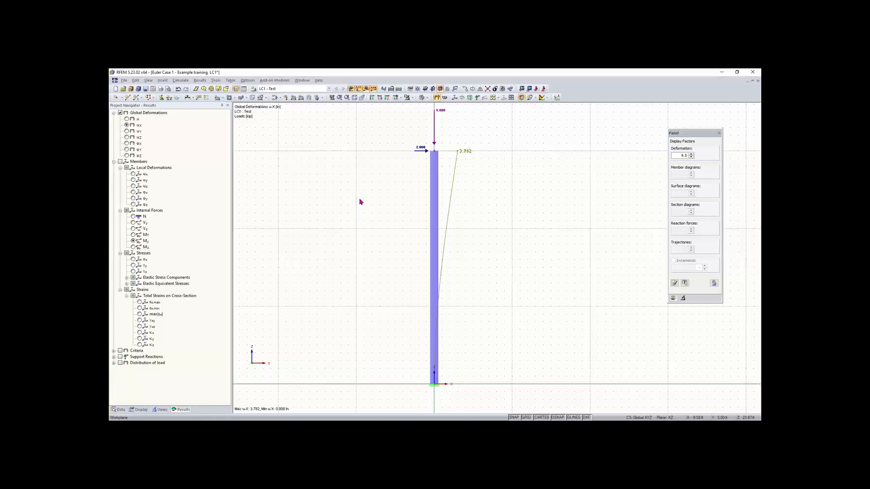
Set the method of analysis for load case LC1 Test to second-order analysis (P-Delta / P-delta).
left_click(274, 97)
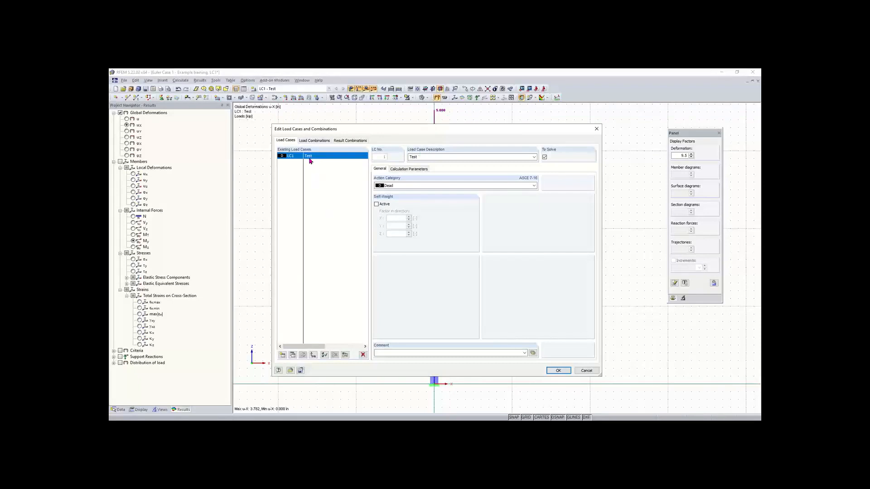
left_click(399, 171)
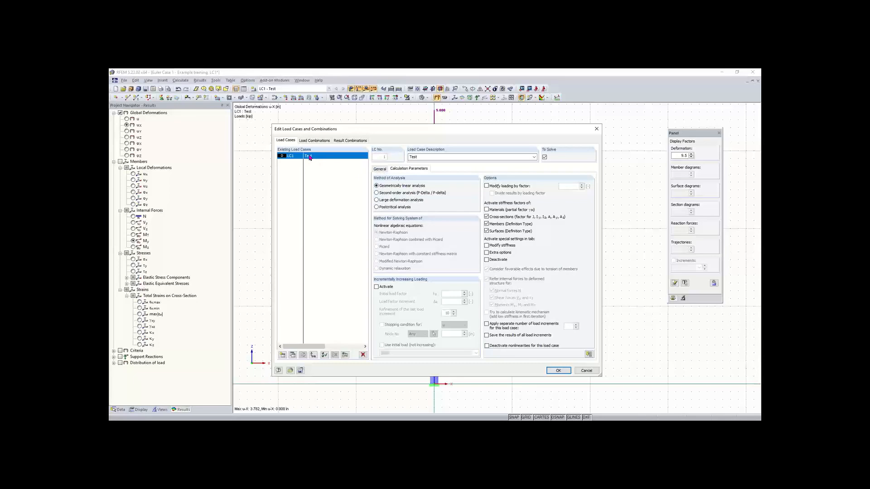
left_click(389, 193)
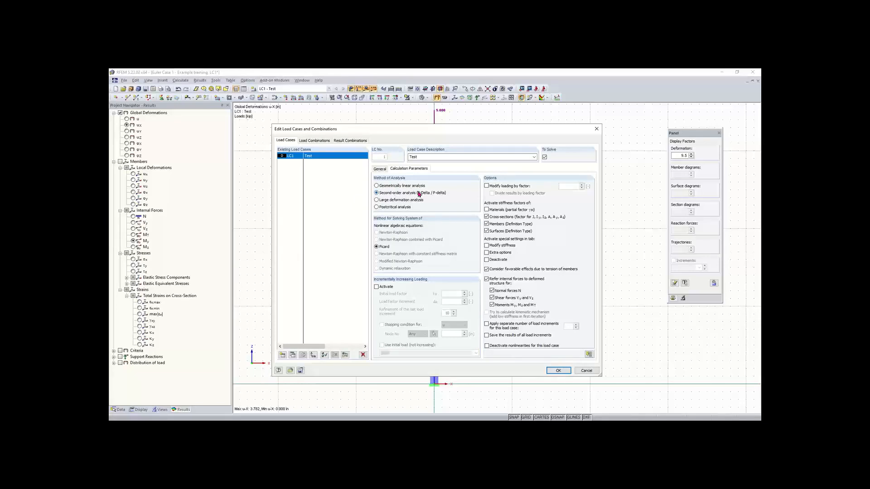
left_click(562, 374)
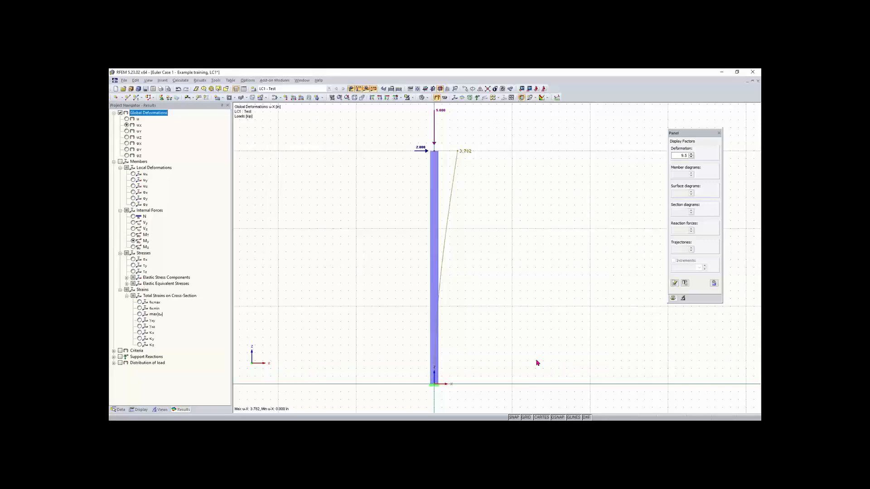
Recalculate the second-order results of load case Test and display the column's My moment diagram.
left_click(375, 89)
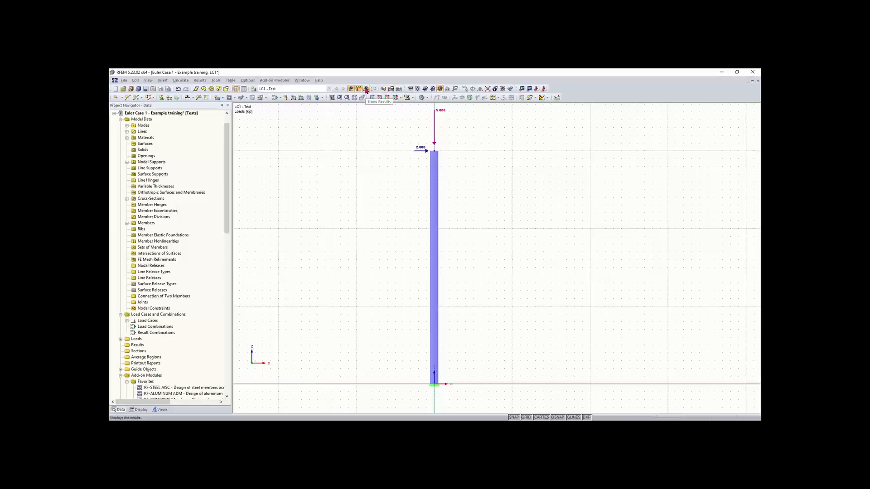
left_click(399, 89)
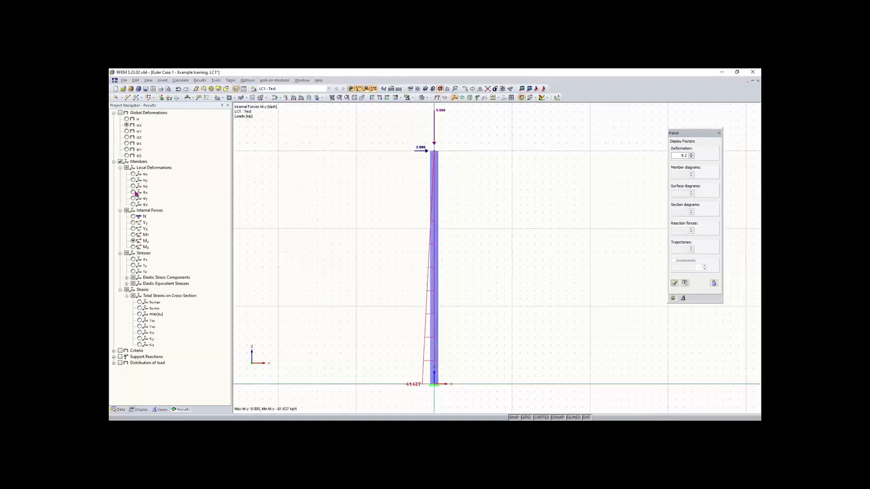
left_click(120, 162)
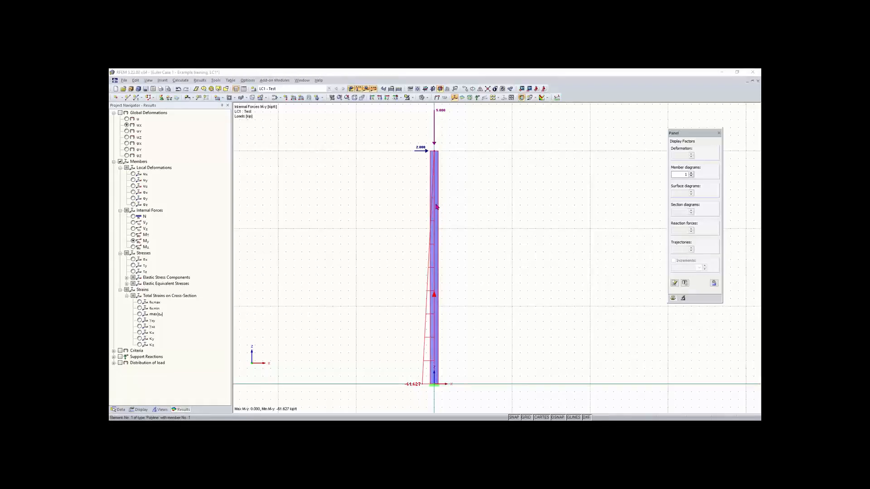
Examine the member types available for the column member and leave it as Beam.
double_click(436, 206)
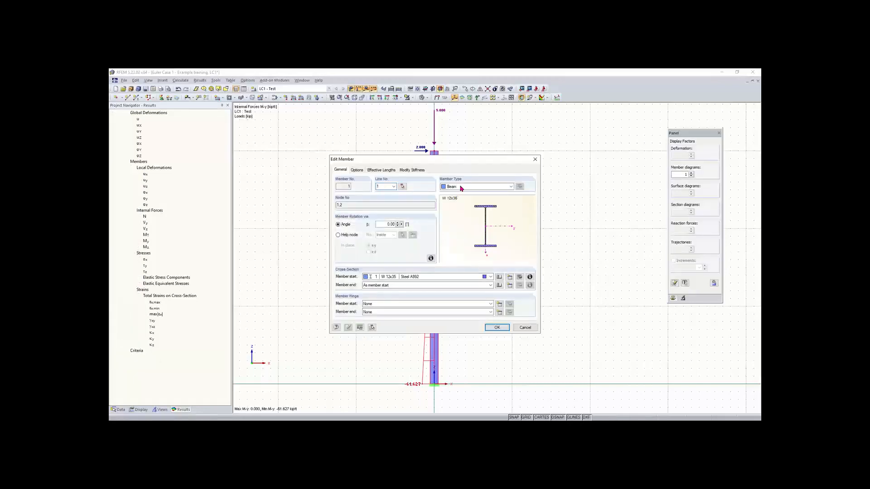
left_click_drag(453, 162, 248, 146)
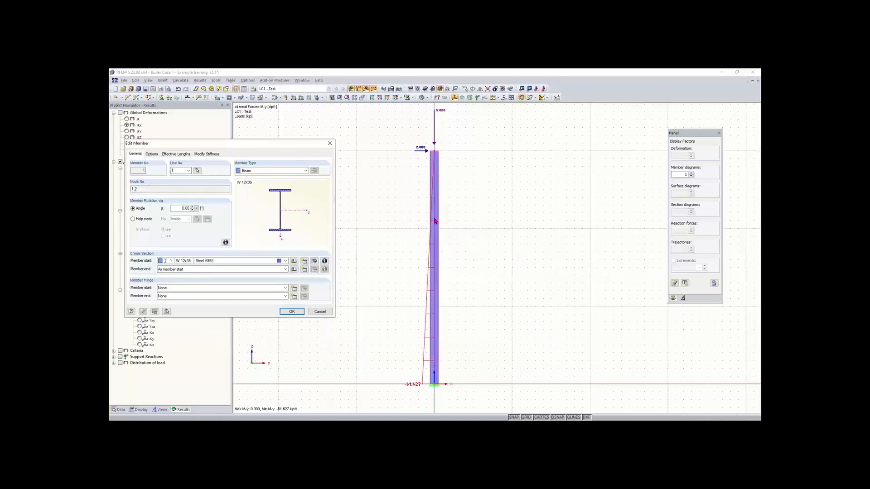
left_click(269, 171)
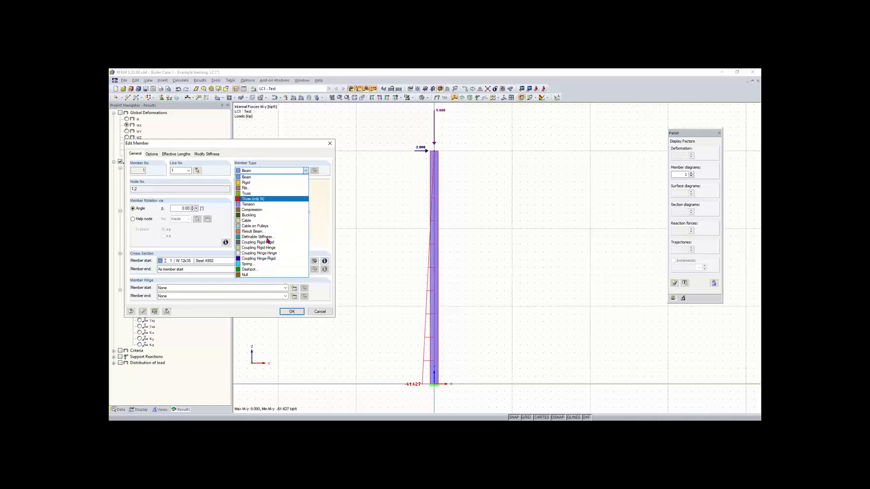
left_click(264, 178)
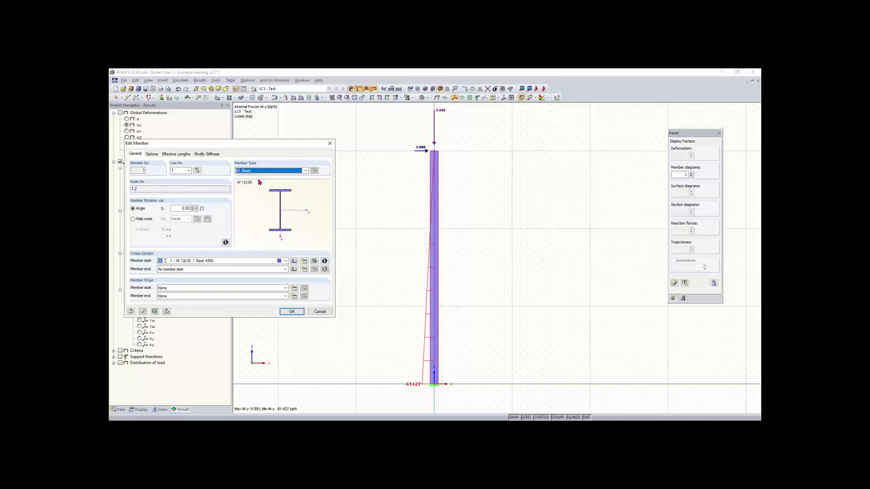
left_click(249, 172)
left_click(248, 172)
left_click(328, 144)
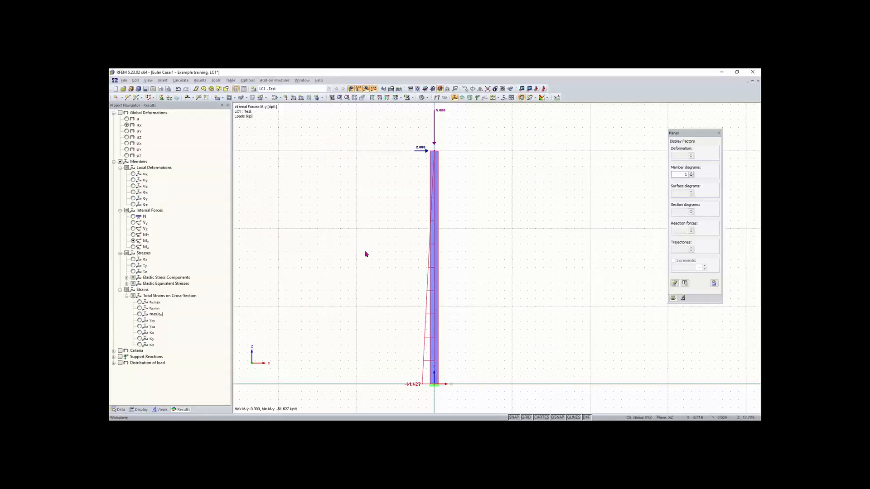
Edit the nodal load on the column's top node to PX 0 kip and PZ -0.1 kip.
scroll(487, 212, "down", 1)
middle_click_drag(482, 213, 441, 236)
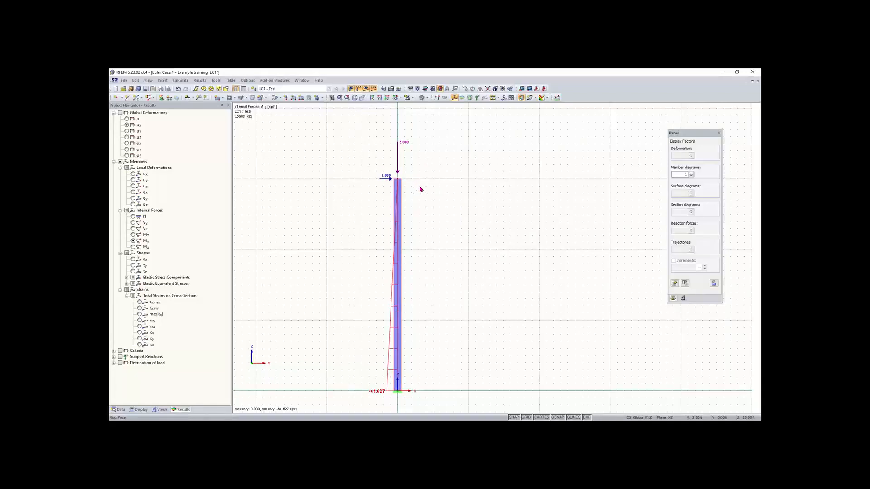
double_click(397, 143)
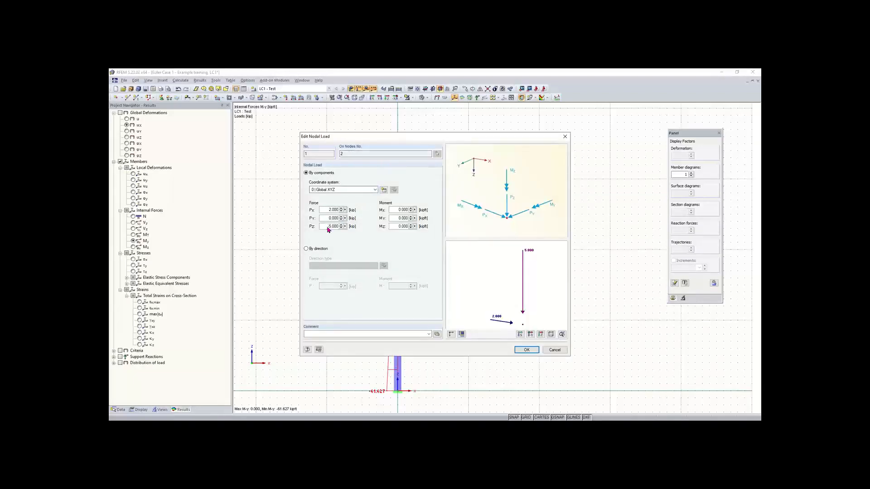
left_click_drag(327, 226, 365, 226)
key("BackSpace")
type("0.10")
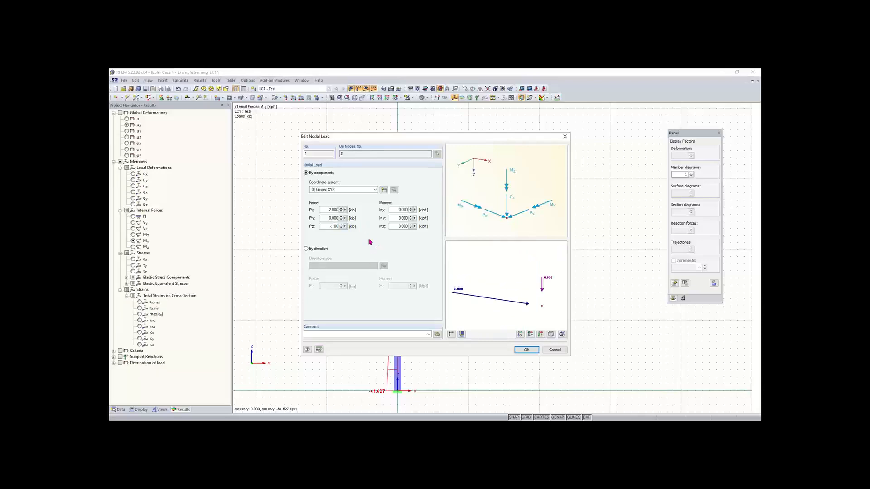
double_click(332, 210)
key("BackSpace")
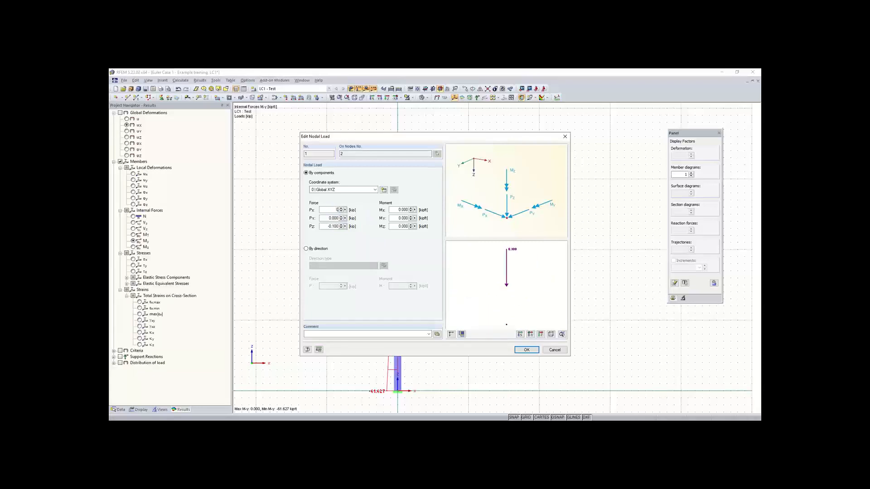
type("0")
left_click(522, 351)
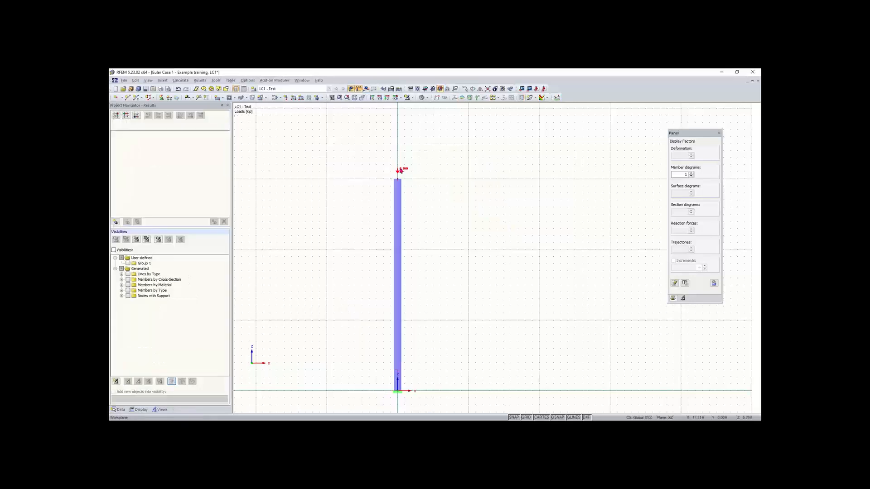
Try activating self-weight for load case LC1 Test with a Z factor of -1, and leave it inactive.
scroll(399, 175, "up", 3)
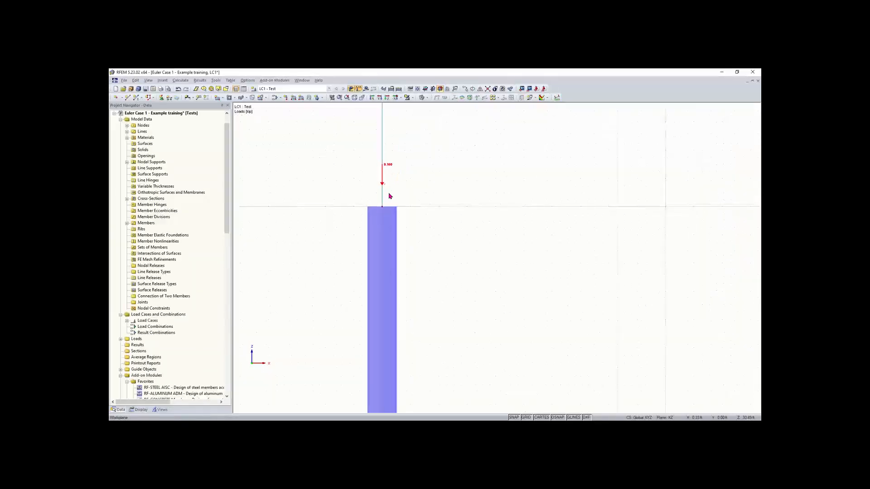
scroll(404, 226, "down", 3)
middle_click_drag(423, 239, 426, 231)
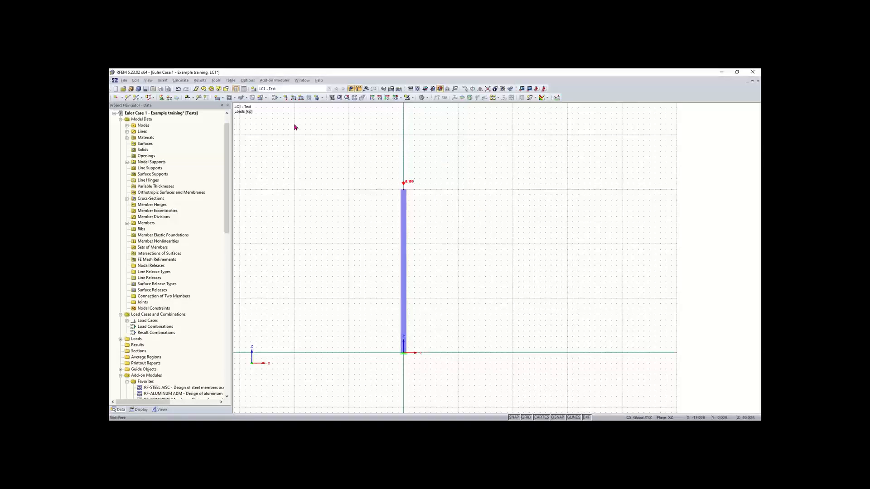
left_click(276, 98)
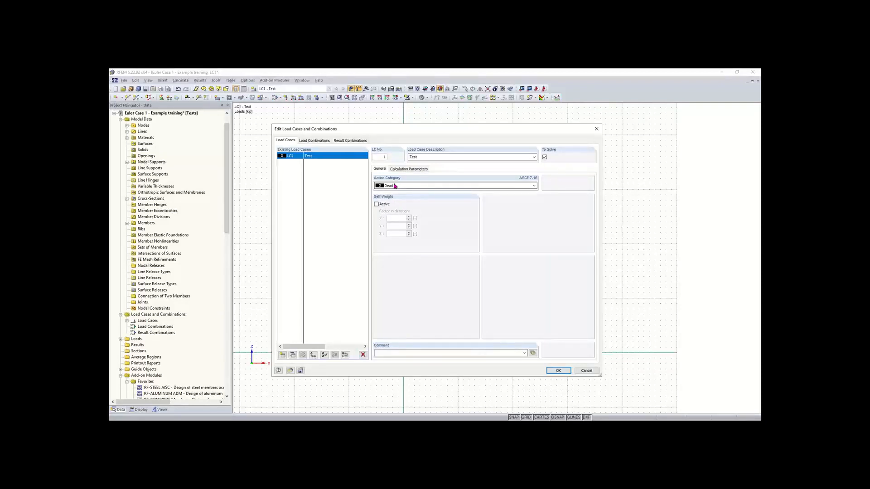
left_click(377, 205)
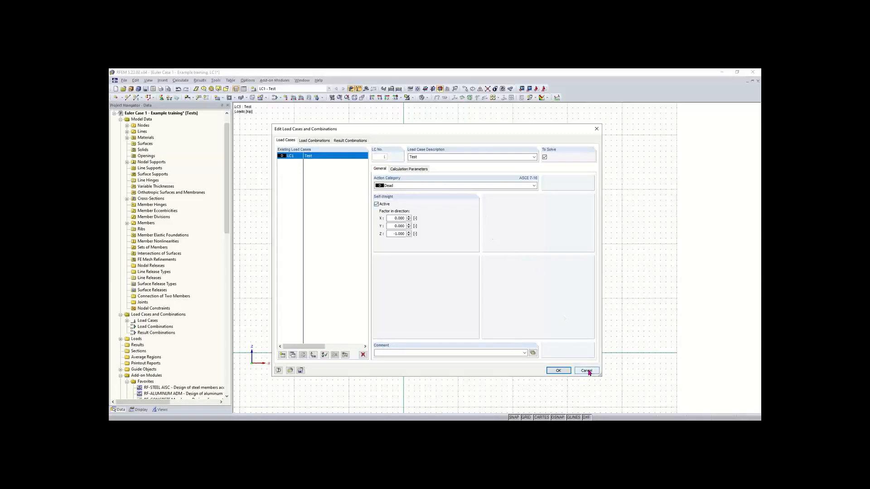
left_click(376, 203)
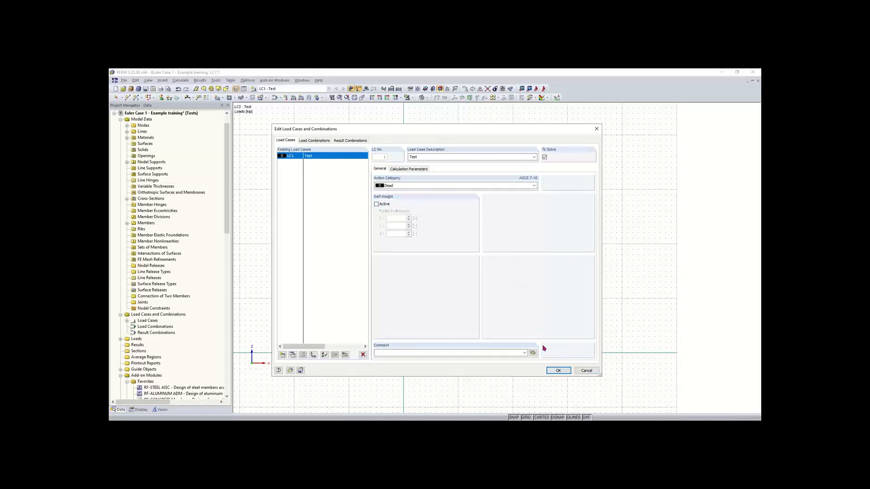
left_click(560, 370)
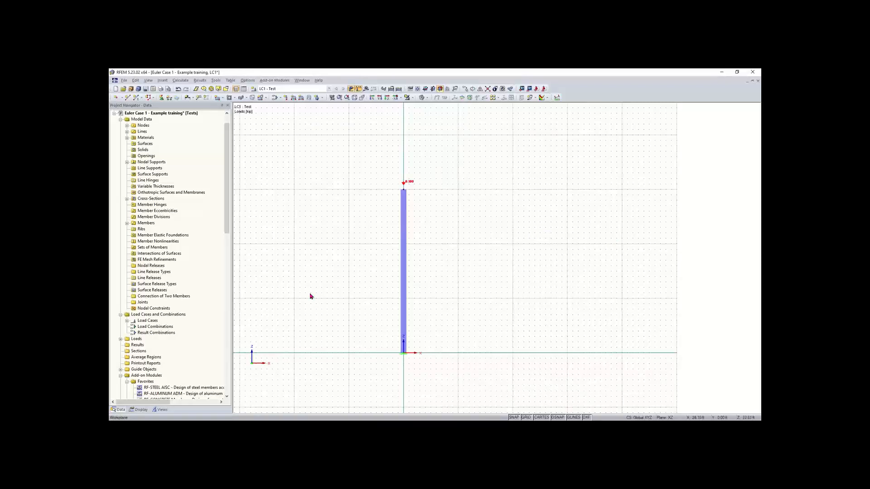
Turn on the display of self-weight in the load display settings.
left_click(138, 410)
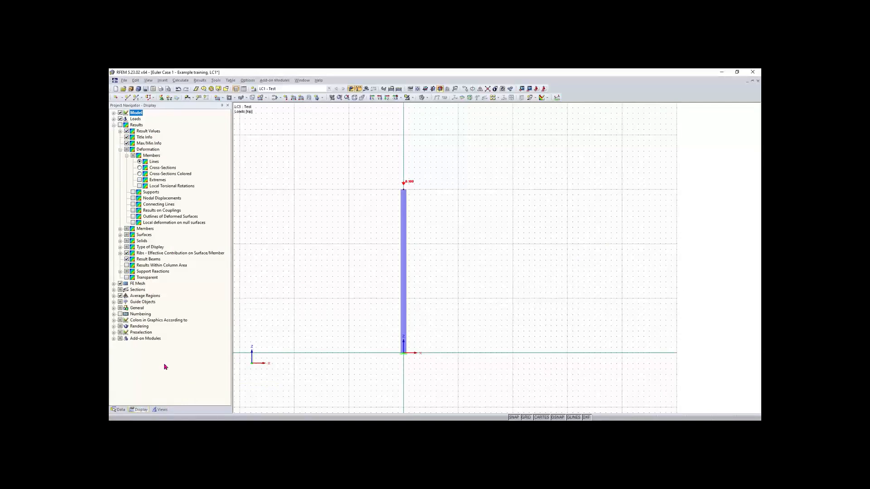
left_click(115, 119)
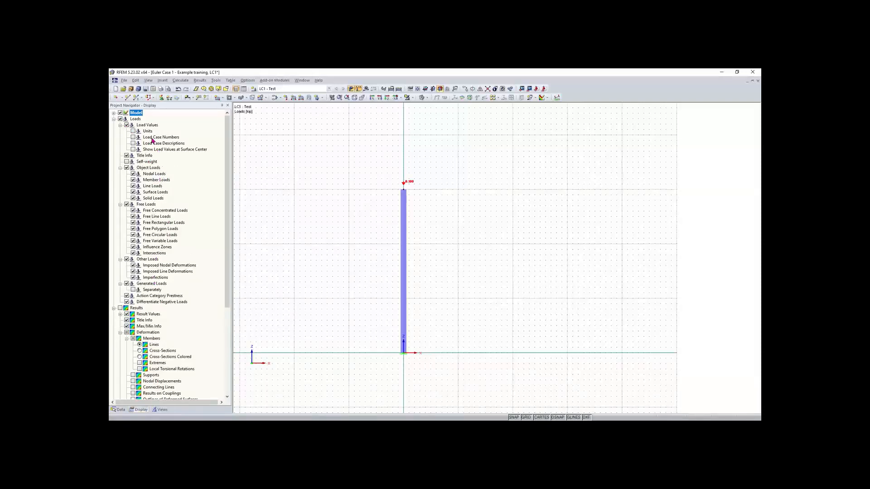
left_click(126, 162)
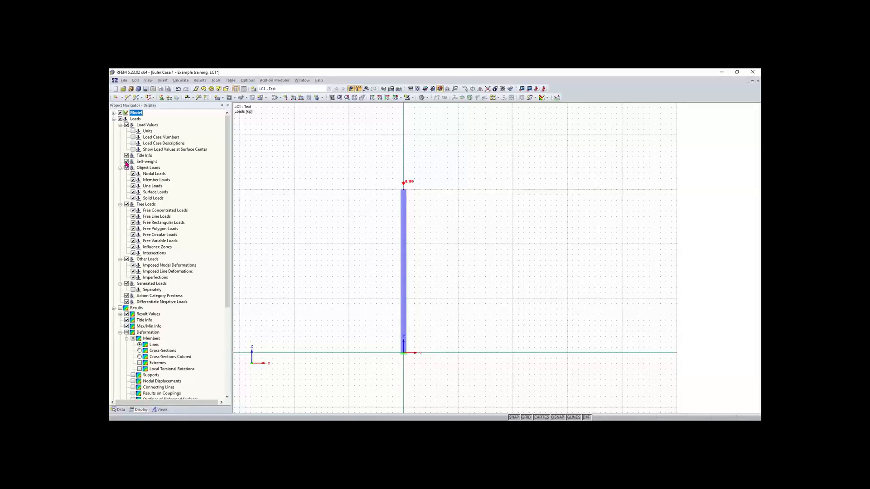
left_click(114, 119)
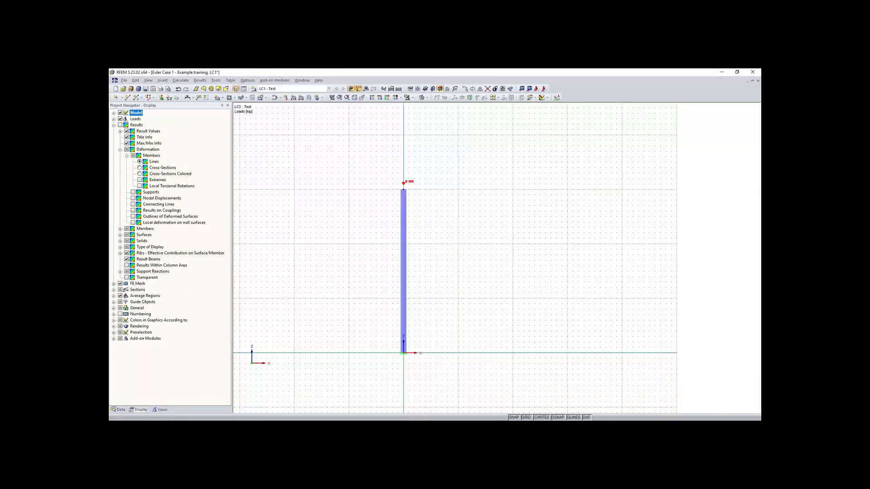
Locate the RF-STABILITY add-on module for stability analysis and open its general data for load case LC1 Test.
left_click(122, 410)
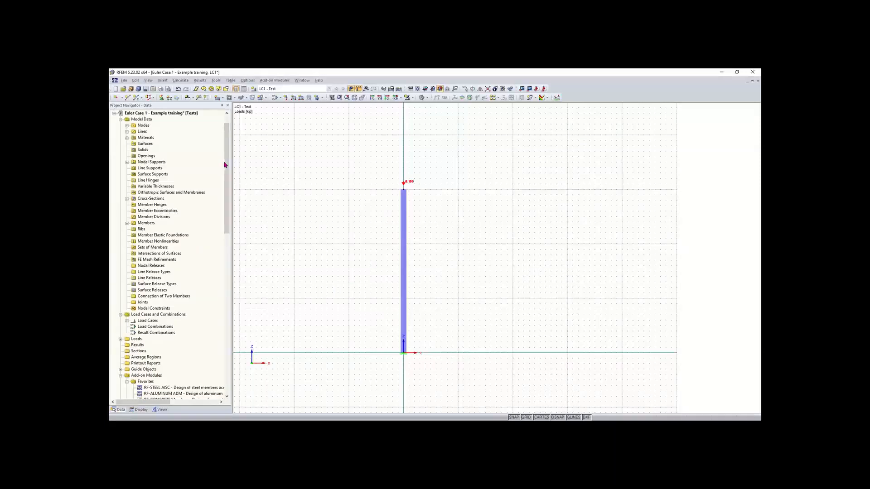
left_click_drag(225, 163, 227, 210)
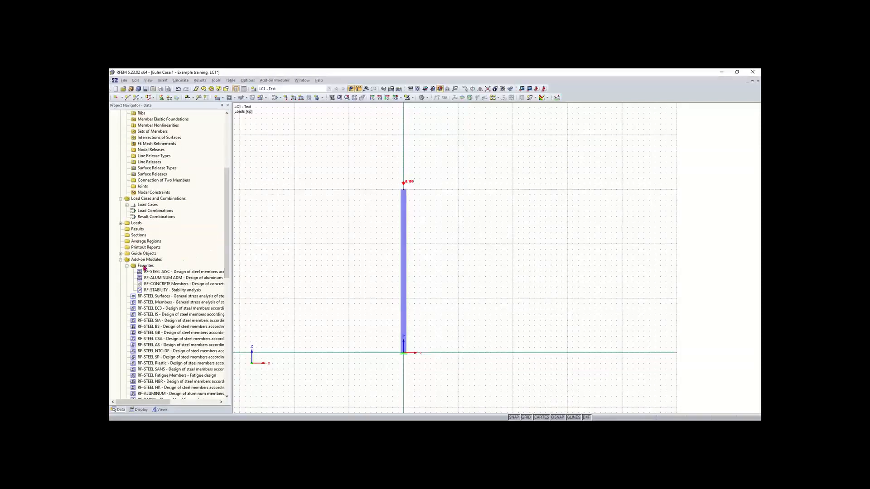
scroll(157, 271, "down", 4)
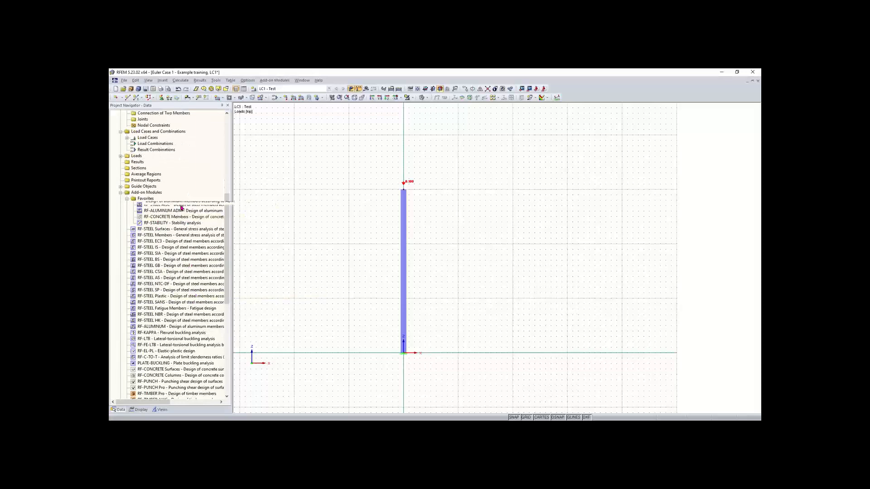
scroll(215, 240, "down", 1)
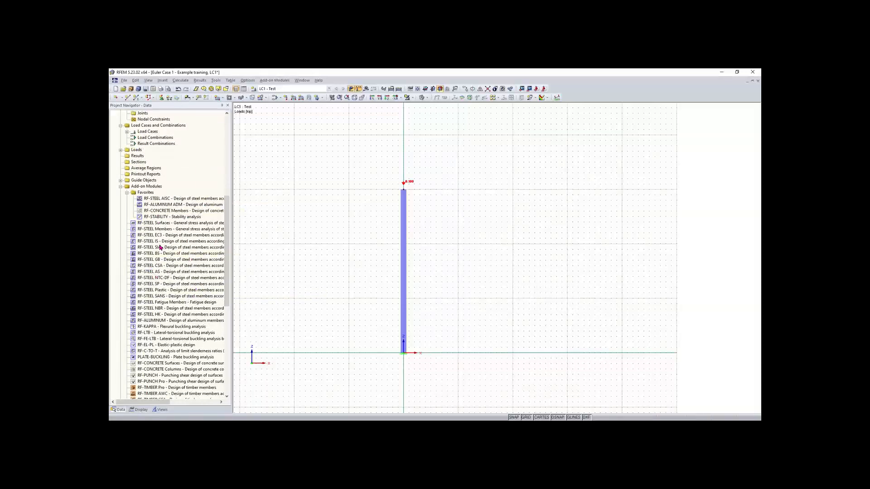
left_click(176, 218)
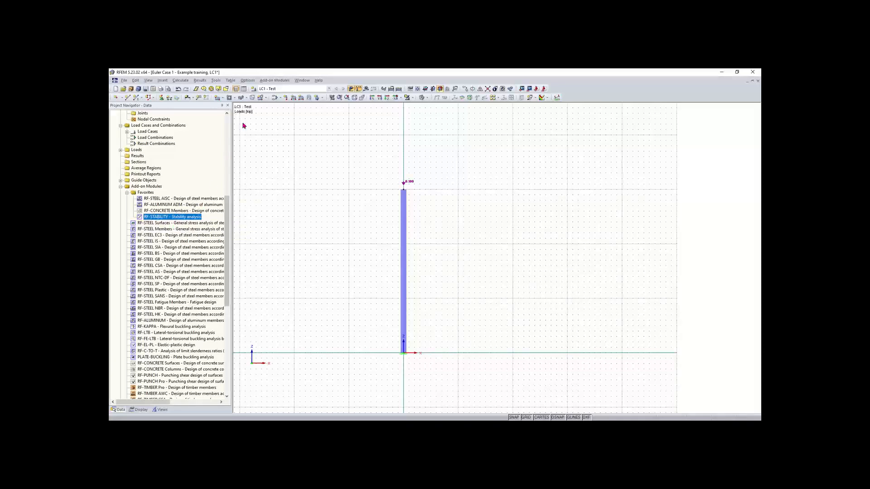
left_click(275, 81)
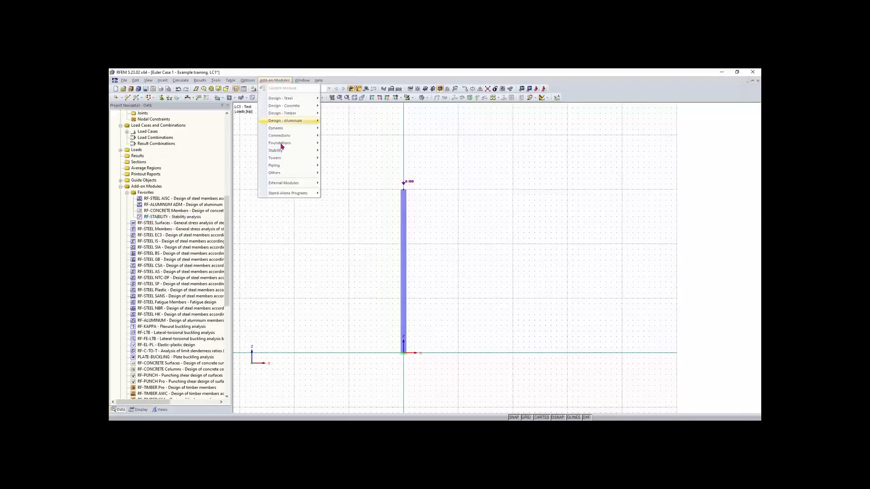
mouse_move(284, 176)
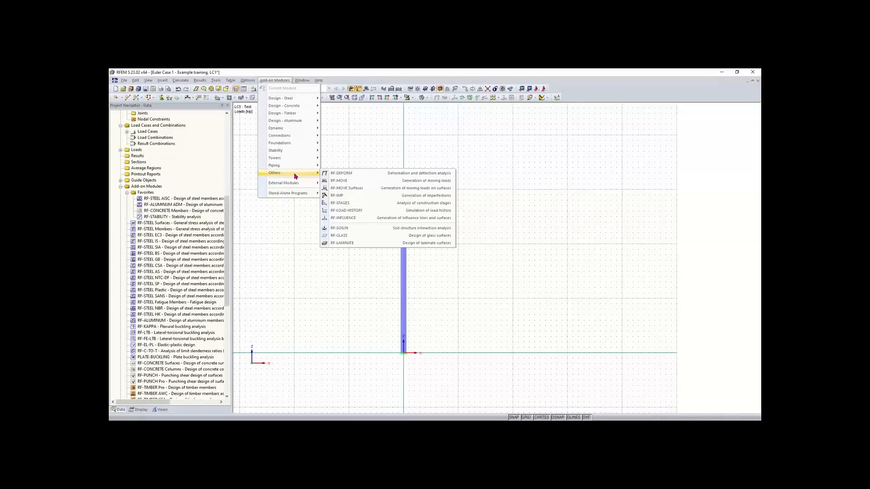
mouse_move(291, 154)
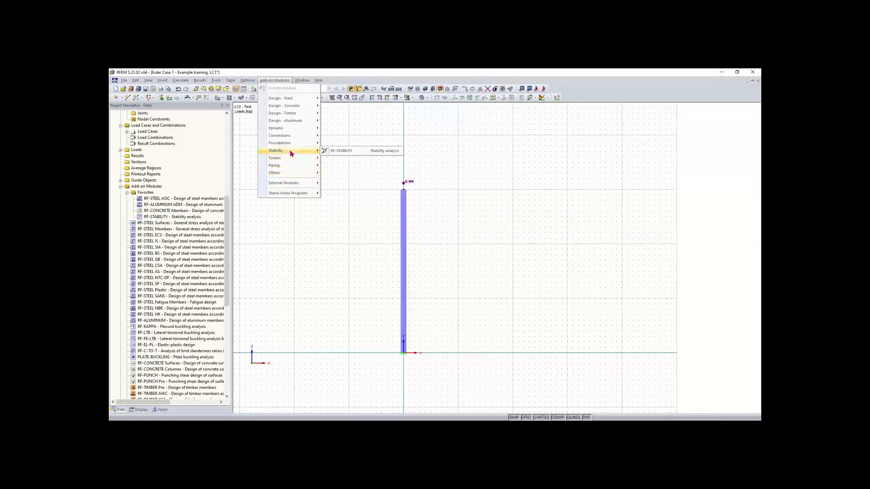
left_click(340, 151)
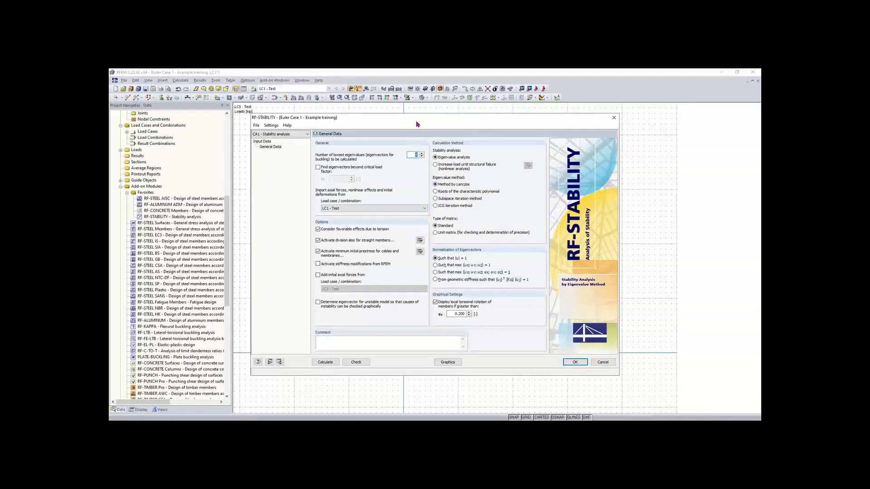
mouse_move(413, 123)
left_mouse_down()
mouse_move(349, 135)
mouse_move(389, 121)
mouse_move(400, 138)
mouse_move(389, 118)
mouse_move(414, 125)
left_mouse_up()
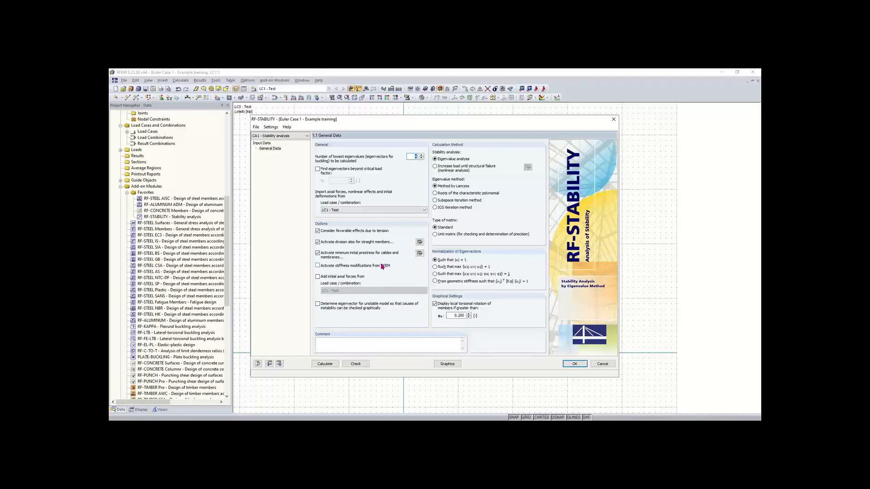
Deactivate the minimum initial prestress for cables and membranes, and set the minimum number of straight-member divisions to 10.
left_click(331, 256)
left_click(420, 244)
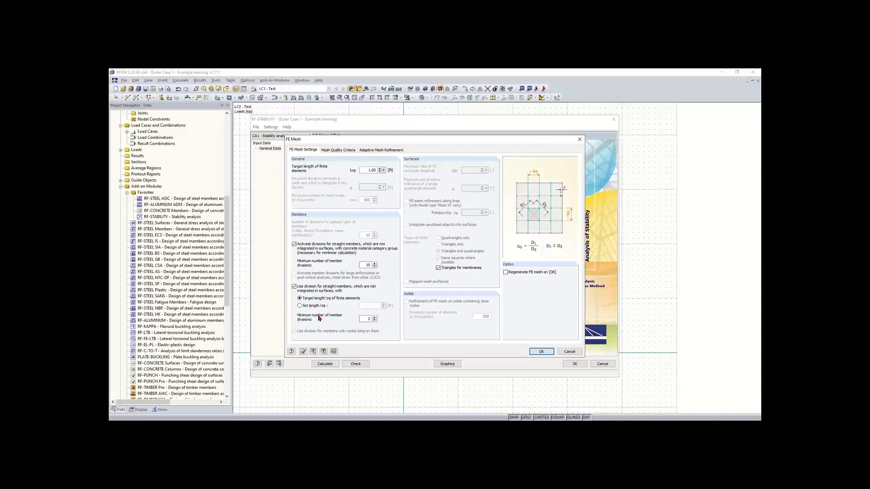
double_click(368, 319)
type("10")
left_click(540, 352)
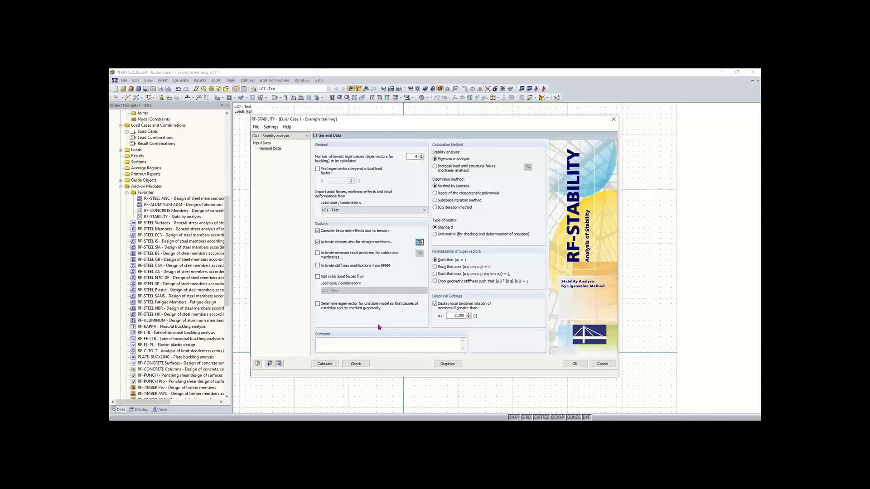
Calculate stability case CA1 and show the effective lengths and critical loads table.
left_click(325, 364)
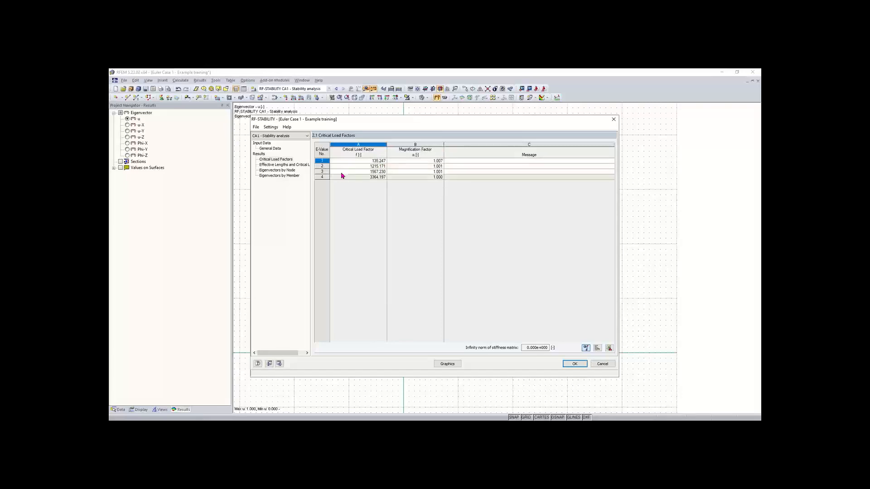
left_click(290, 166)
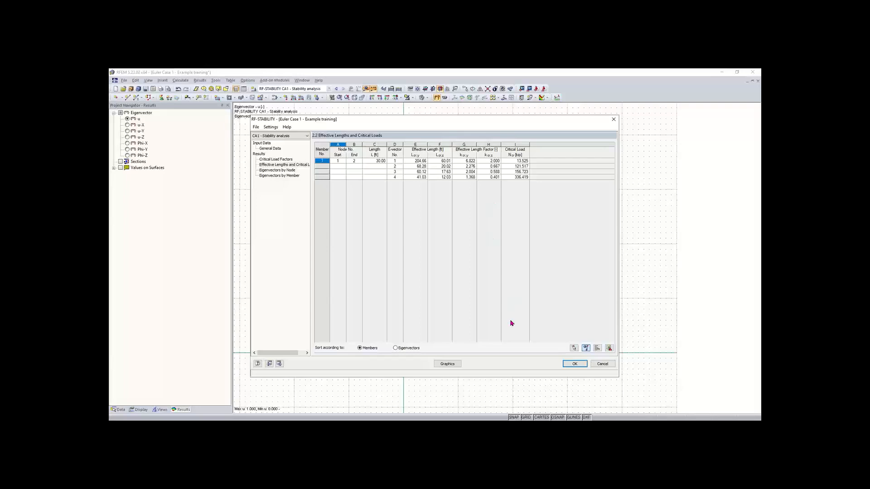
Display the stability results graphically for eigenvector 2, viewing the column along the X direction.
left_click(444, 364)
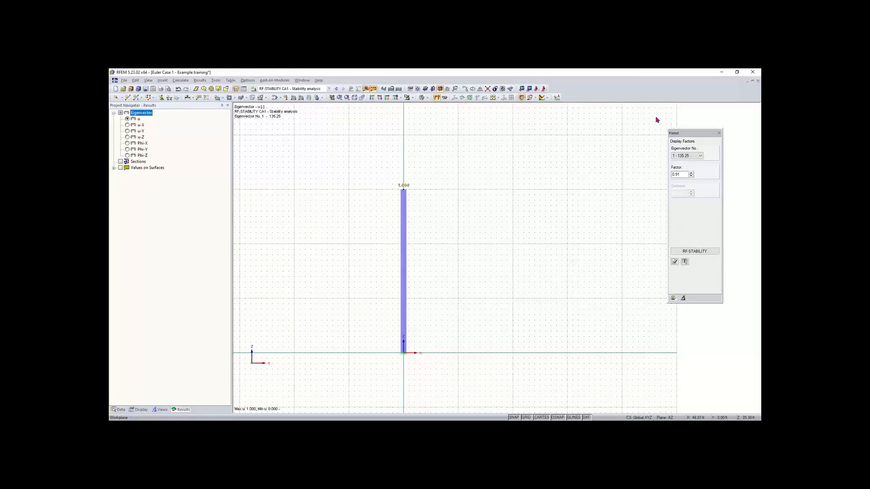
left_click_drag(690, 136, 618, 140)
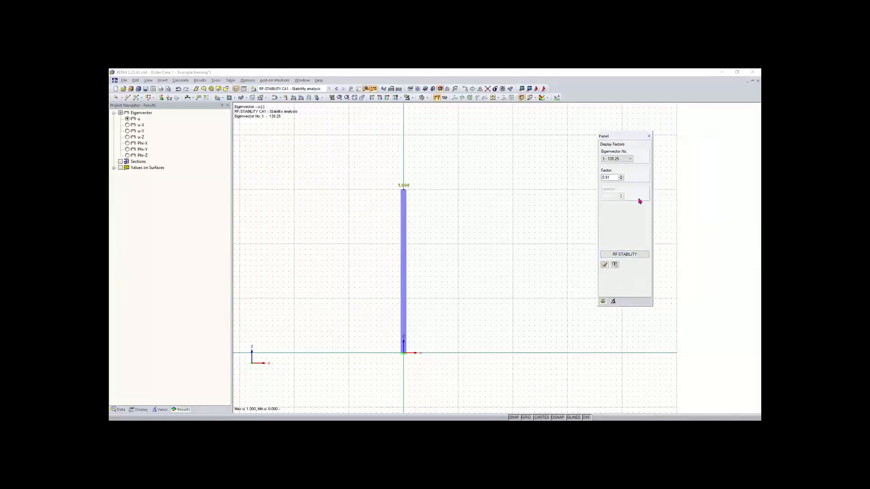
left_click(620, 159)
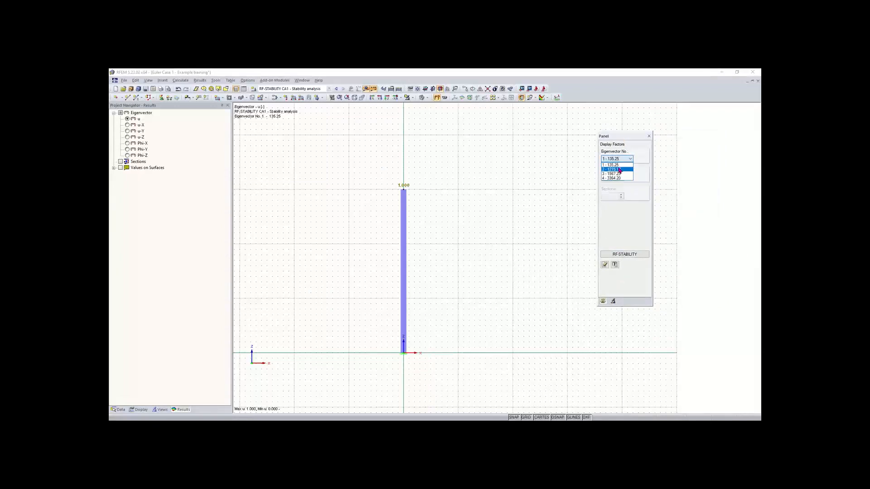
left_click(615, 171)
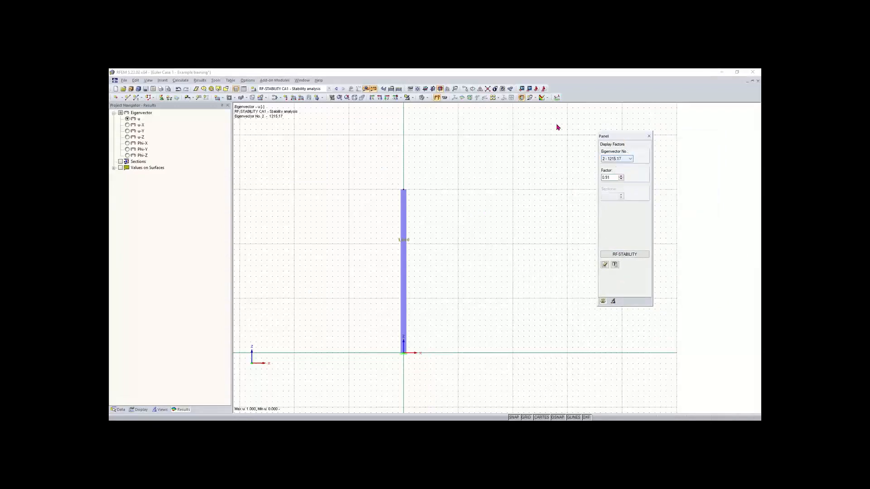
left_click(379, 99)
left_click(380, 99)
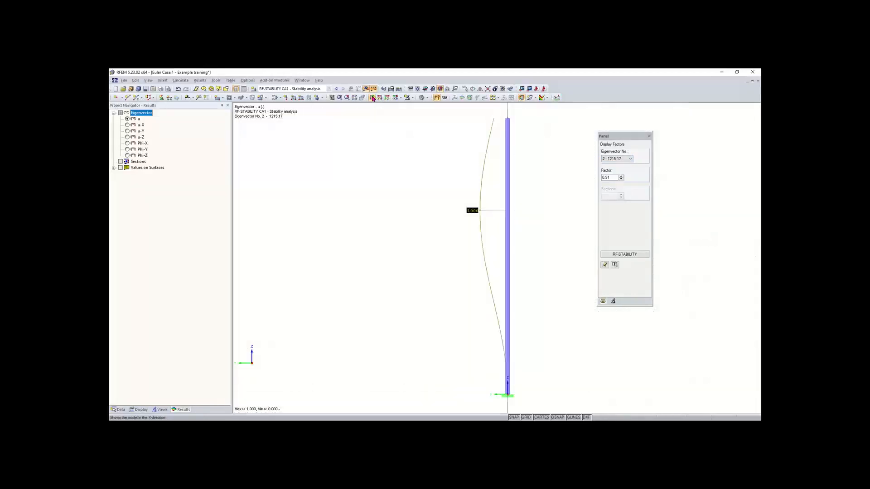
middle_click_drag(496, 182, 438, 196)
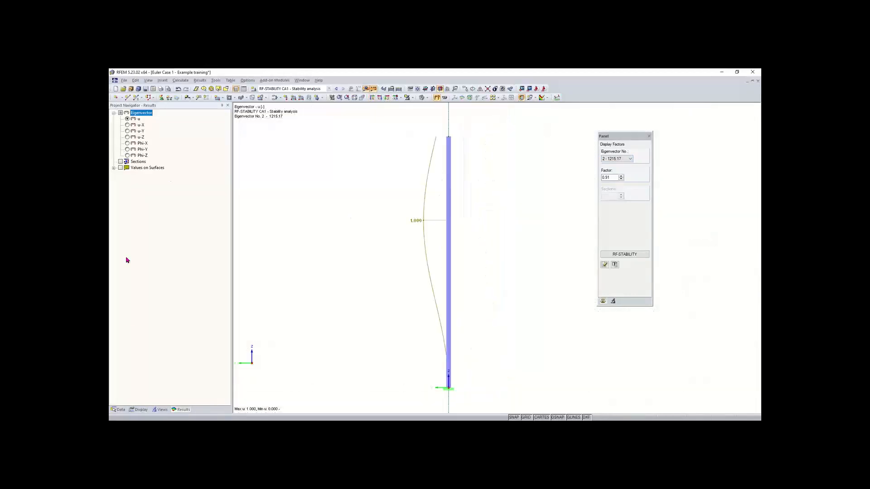
Show member deformations as colored cross-sections and compare buckling shapes for eigenvectors 3 and 4, finishing on eigenvector 1.
left_click(138, 409)
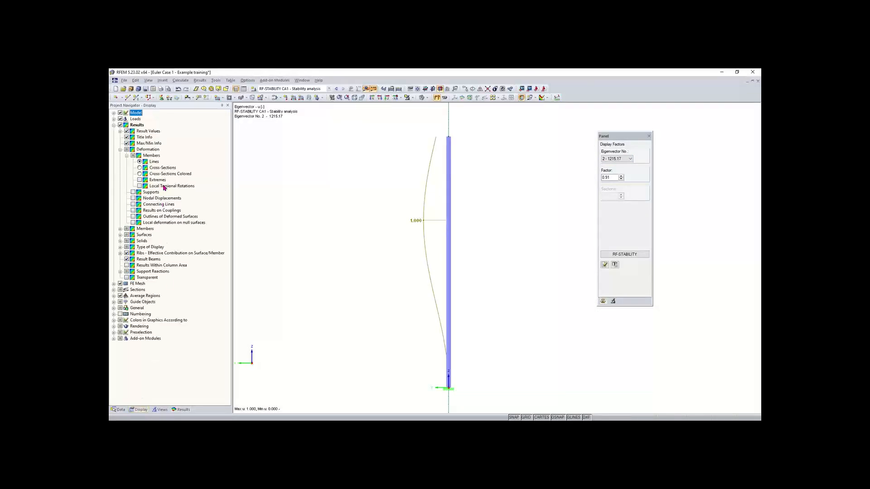
left_click(140, 174)
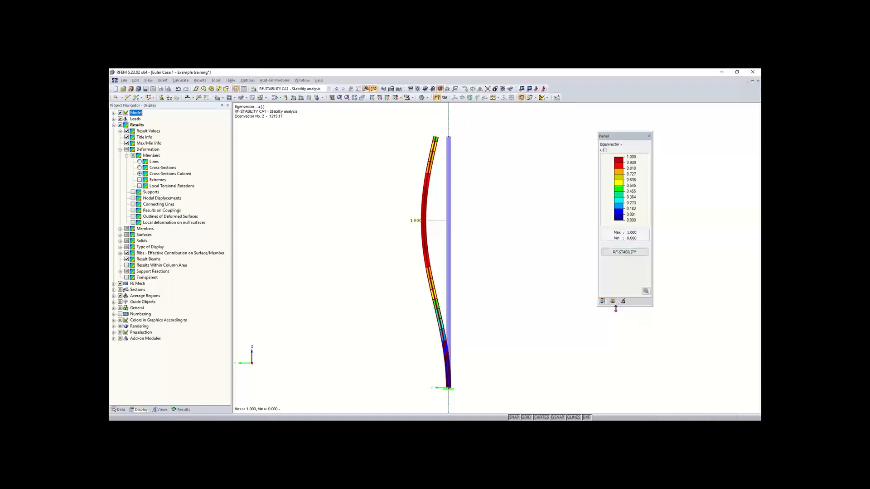
left_click(612, 302)
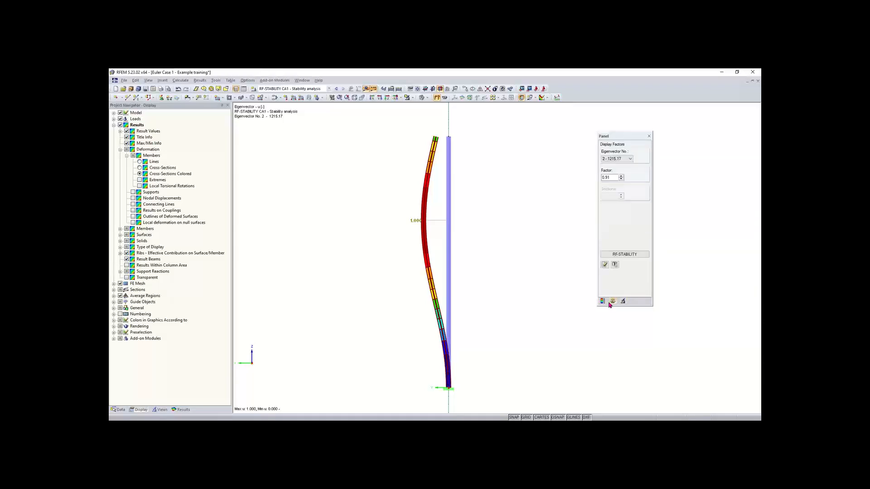
left_click(629, 158)
left_click(619, 174)
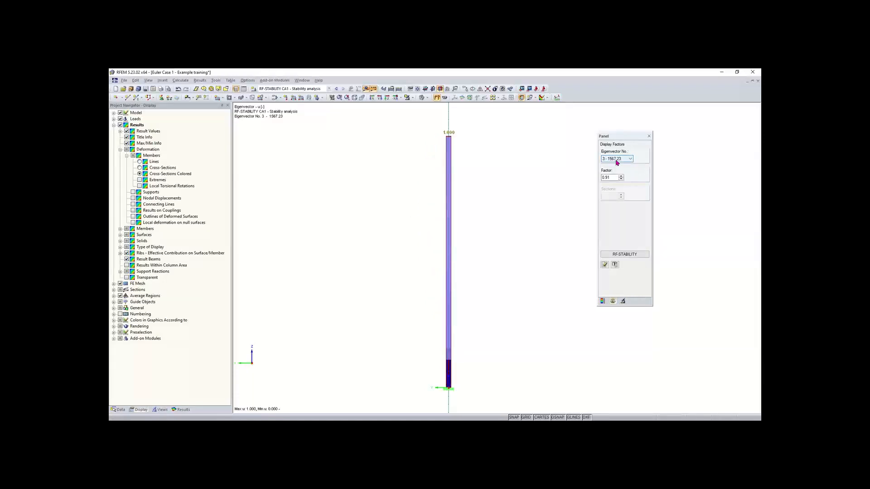
left_click(616, 159)
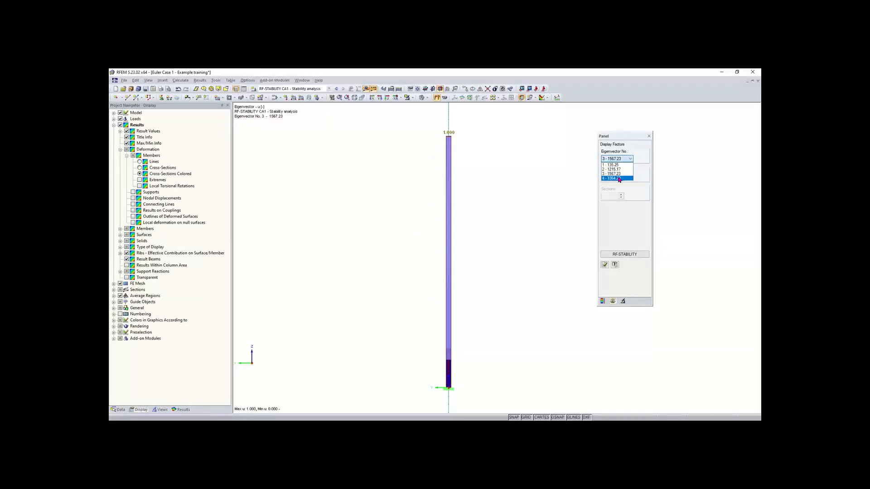
left_click(620, 178)
left_click(617, 159)
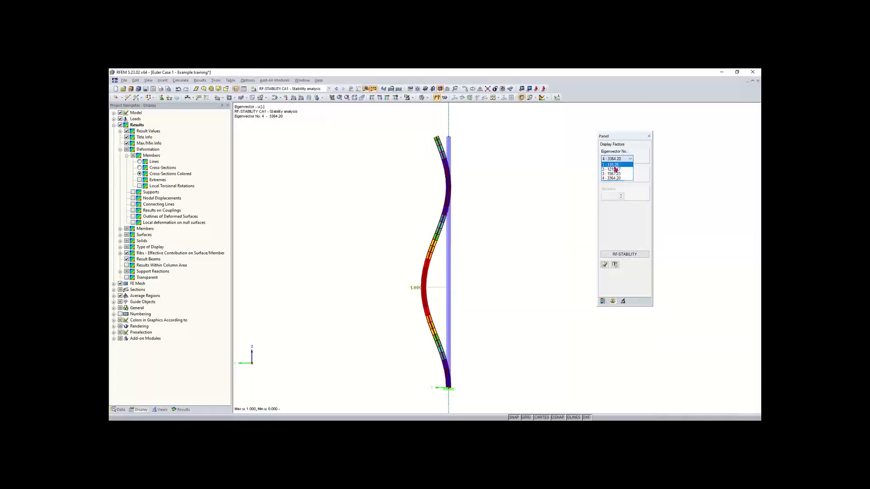
left_click(615, 165)
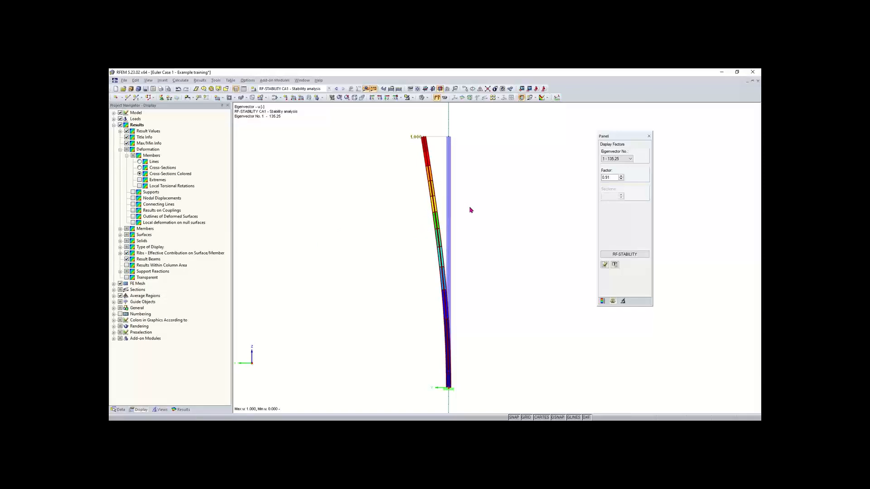
Turn on the local axis system of the column member and view the buckled shape in 3D.
double_click(447, 199)
right_click(446, 200)
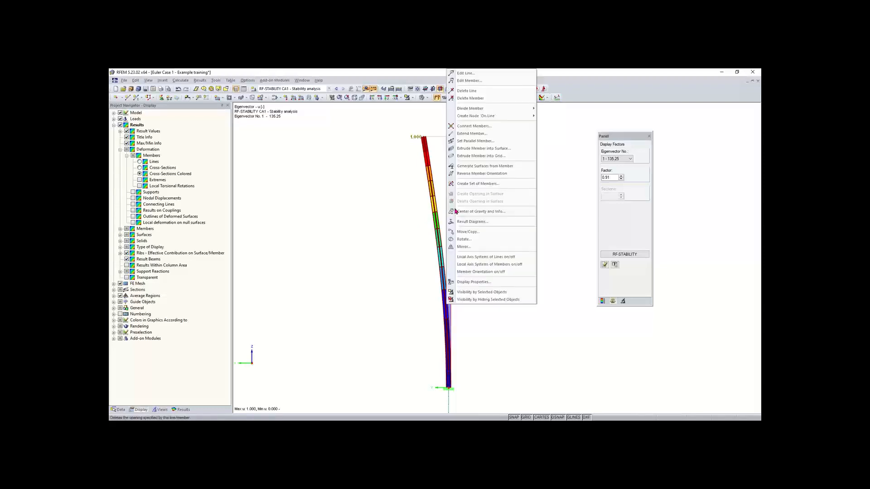
left_click(470, 251)
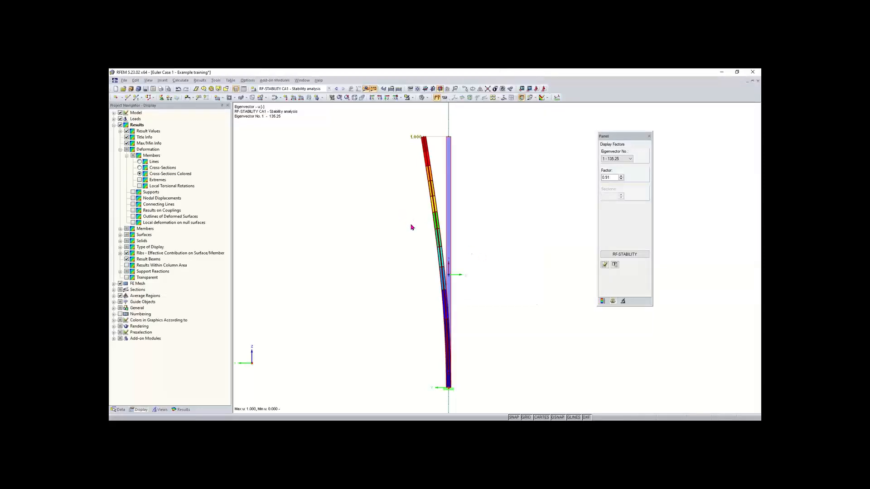
middle_click_drag(411, 227, 467, 283, "ctrl")
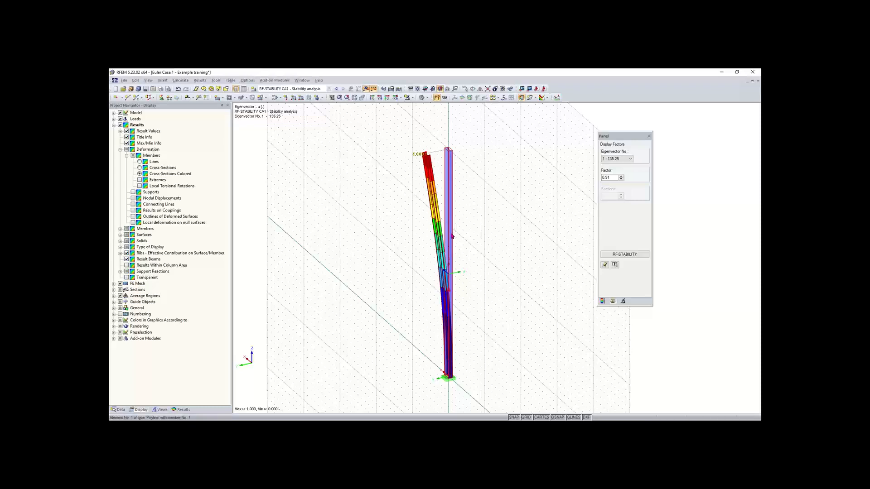
Look up the W 12x35 cross-section properties of the column member, checking the moment of inertia about the z-axis.
right_click(448, 233)
left_click(399, 198)
double_click(449, 226)
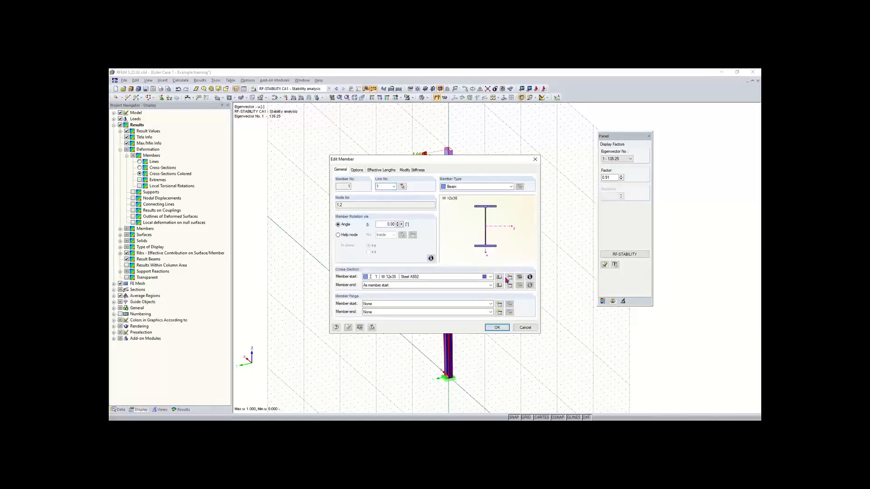
left_click(529, 277)
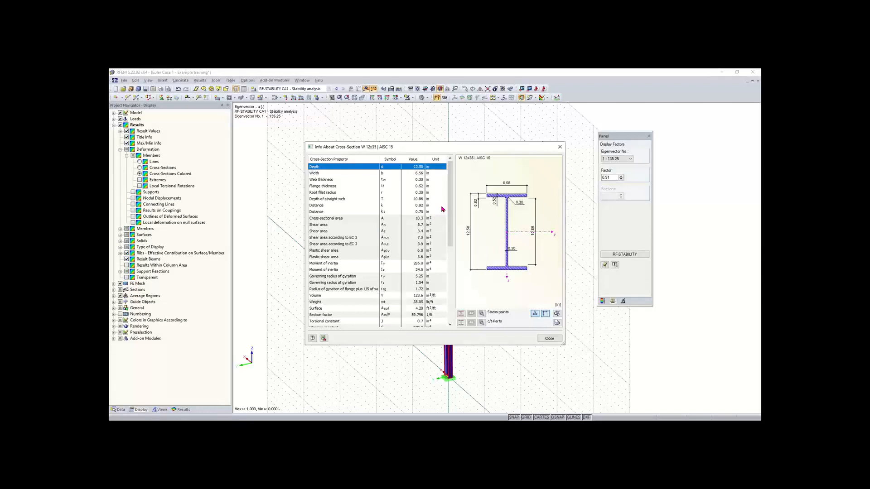
left_click(385, 271)
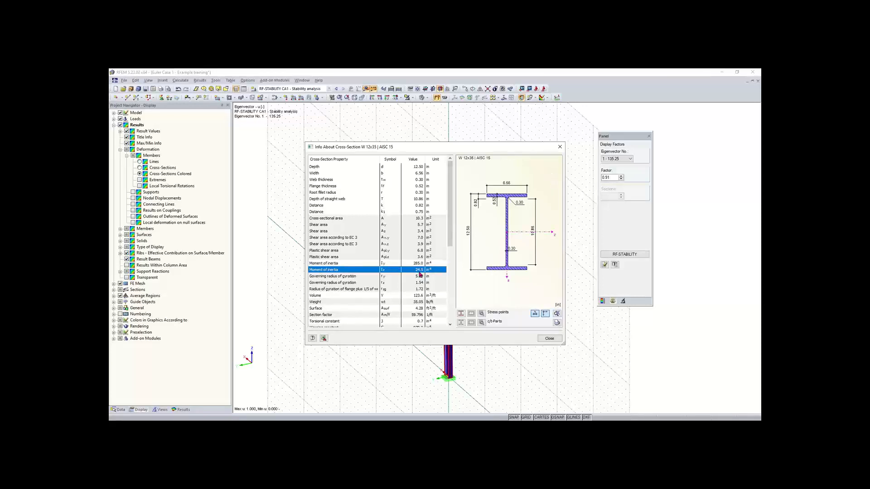
left_click(548, 338)
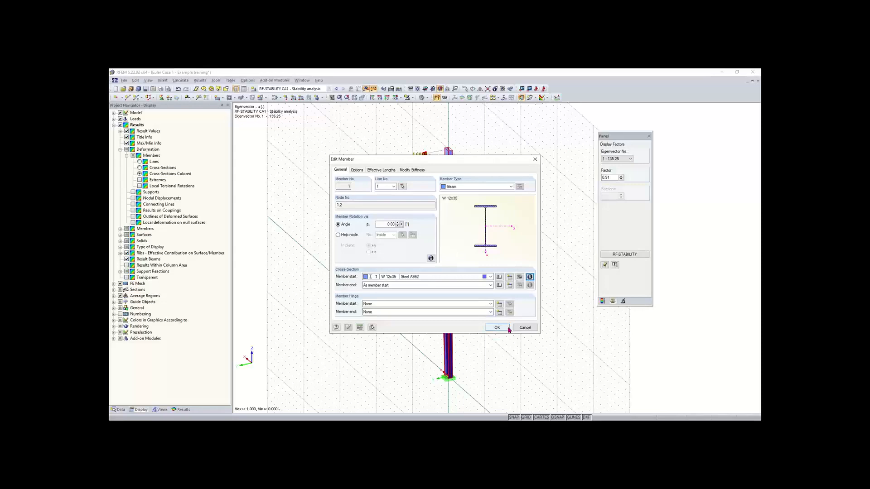
left_click(536, 159)
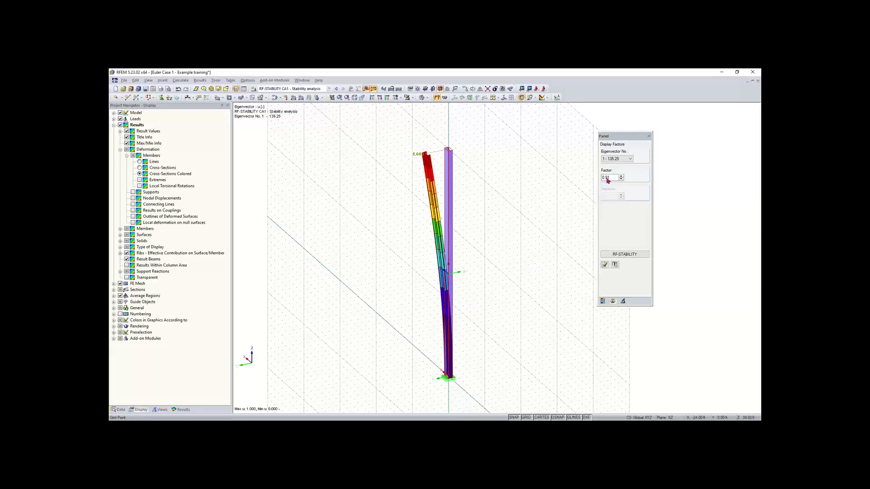
Review the RF-STABILITY critical load factors and the effective lengths and critical loads of the column.
left_click(623, 257)
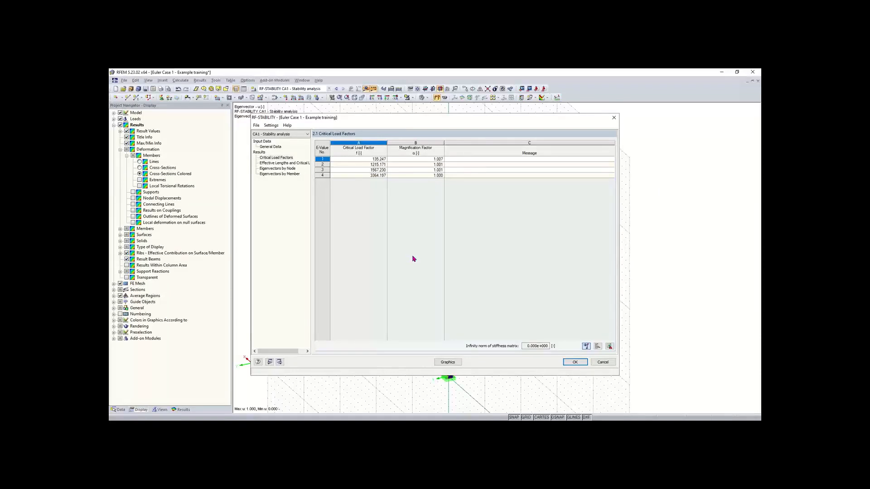
left_click(278, 163)
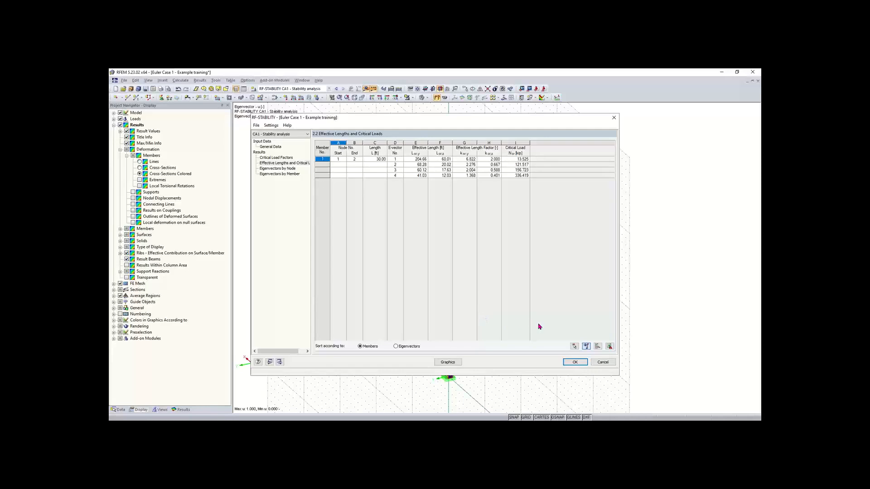
left_click(575, 363)
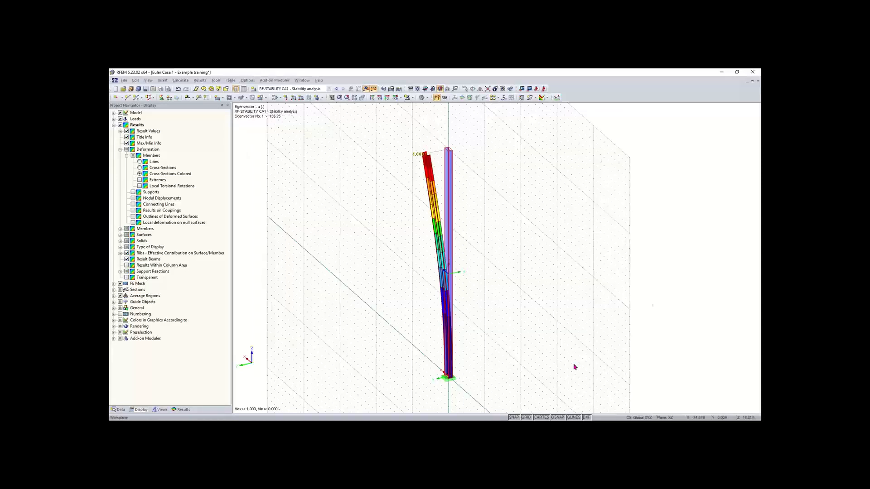
Switch to load case LC1 and set the nodal load PZ at the column head to -14 kip.
scroll(491, 169, "down", 1)
middle_click_drag(492, 169, 410, 199)
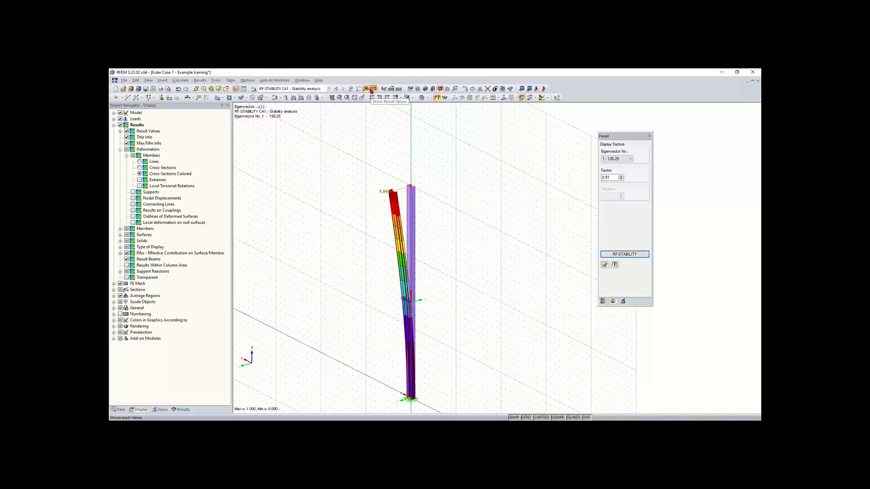
left_click(302, 81)
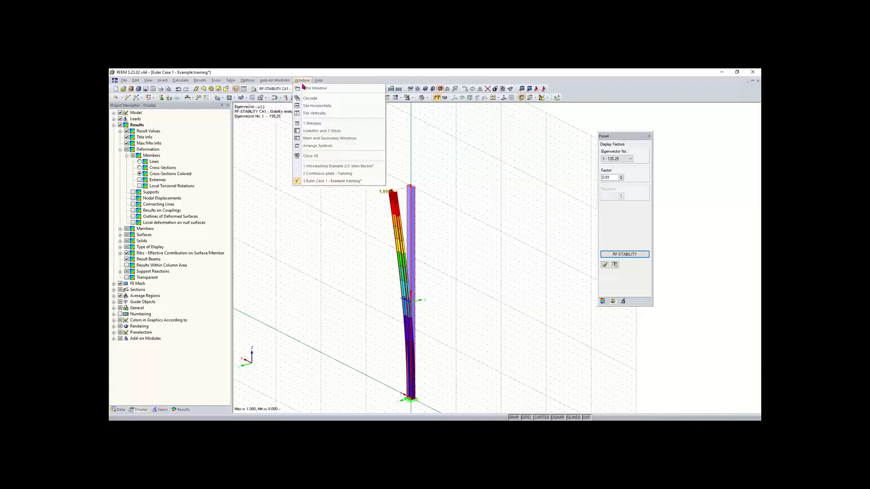
left_click(283, 89)
left_click(281, 95)
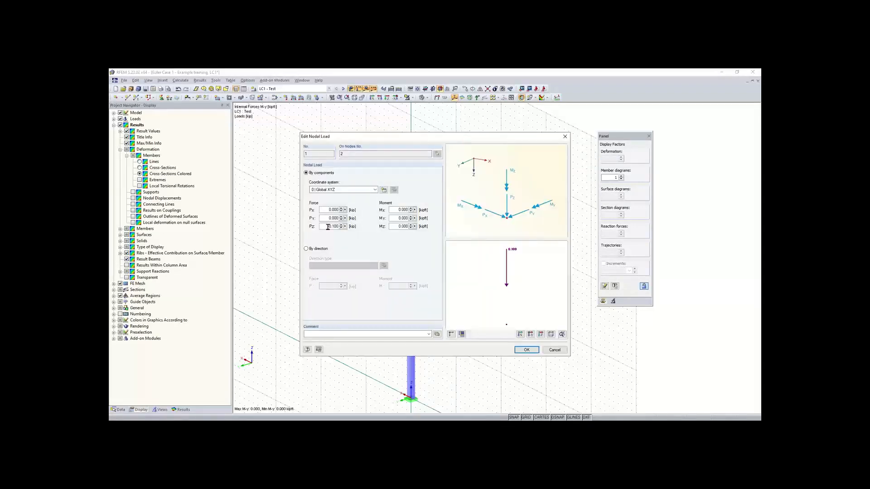
double_click(327, 226)
key("BackSpace")
type("-14")
left_click(525, 350)
Try to calculate load case LC1 and read the description of the calculation error.
scroll(358, 173, "down", 1)
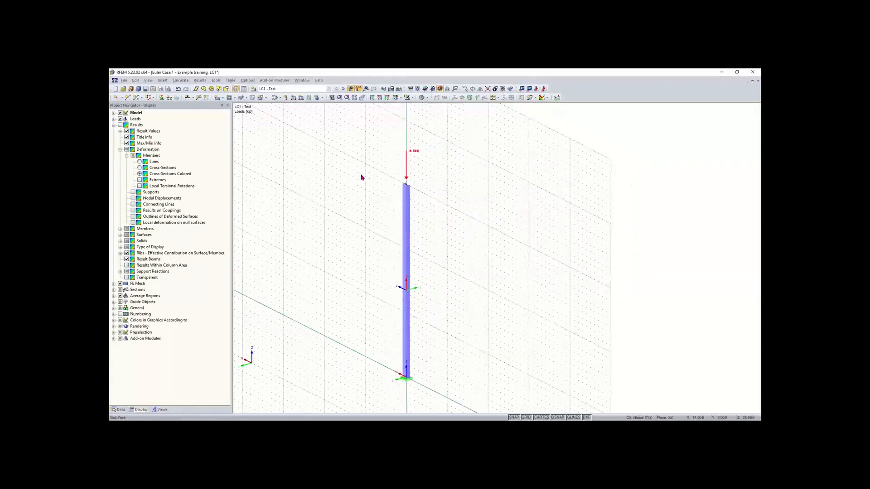
middle_click_drag(377, 201, 394, 190)
left_click(365, 89)
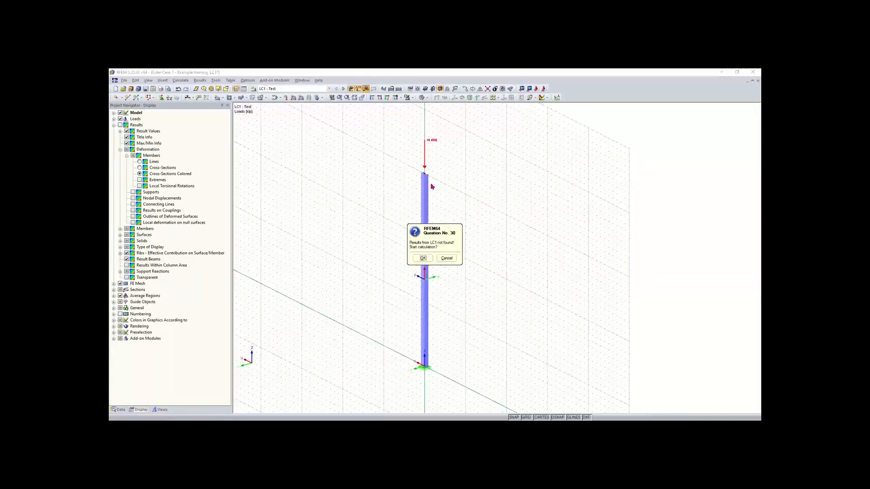
left_click(422, 259)
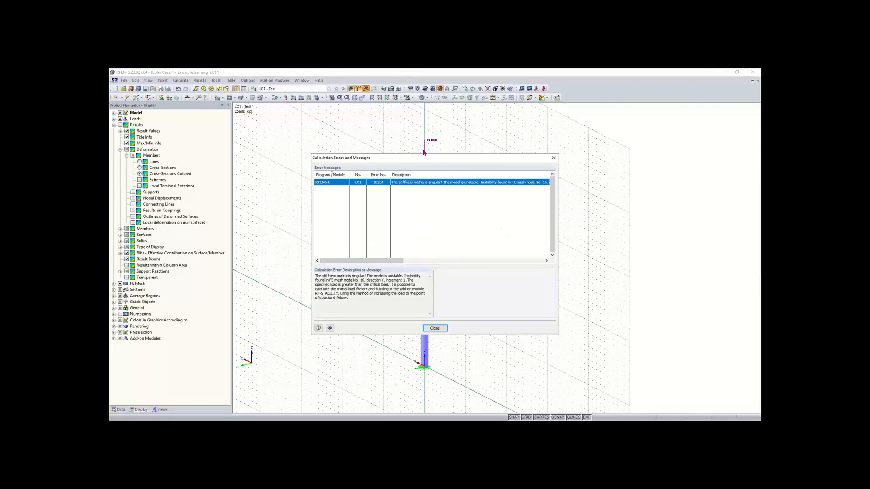
mouse_move(403, 159)
left_mouse_down()
mouse_move(409, 155)
mouse_move(392, 153)
left_mouse_up()
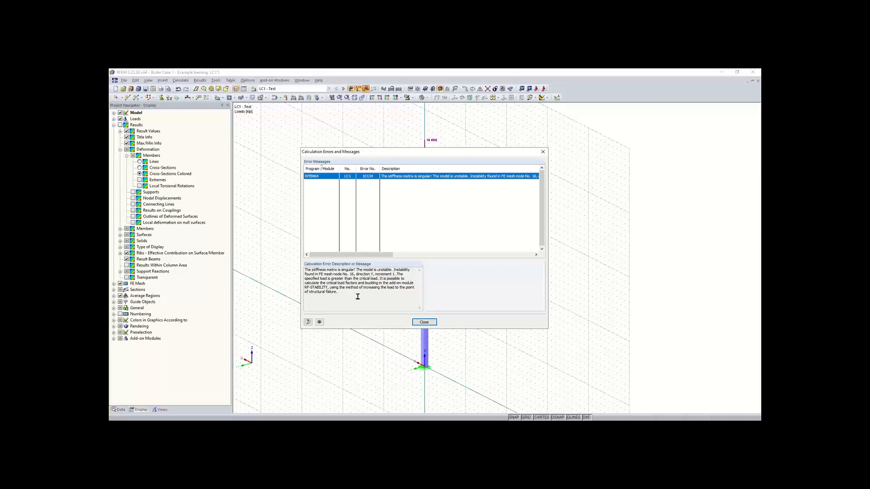
left_click(424, 322)
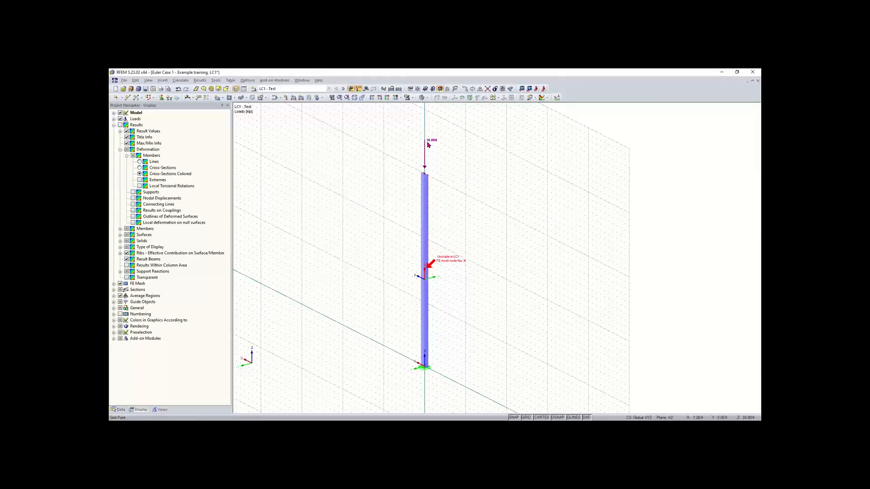
Change the method of analysis for load case LC1 to geometrically linear analysis.
left_click(276, 98)
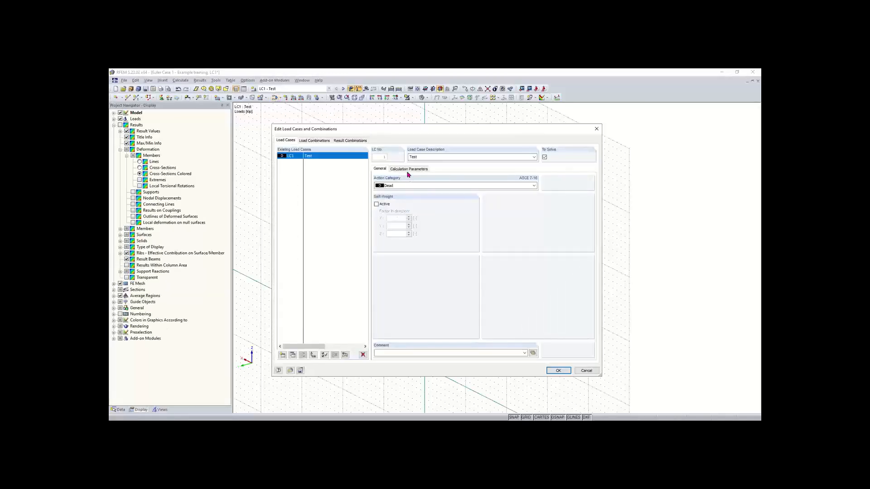
left_click(408, 170)
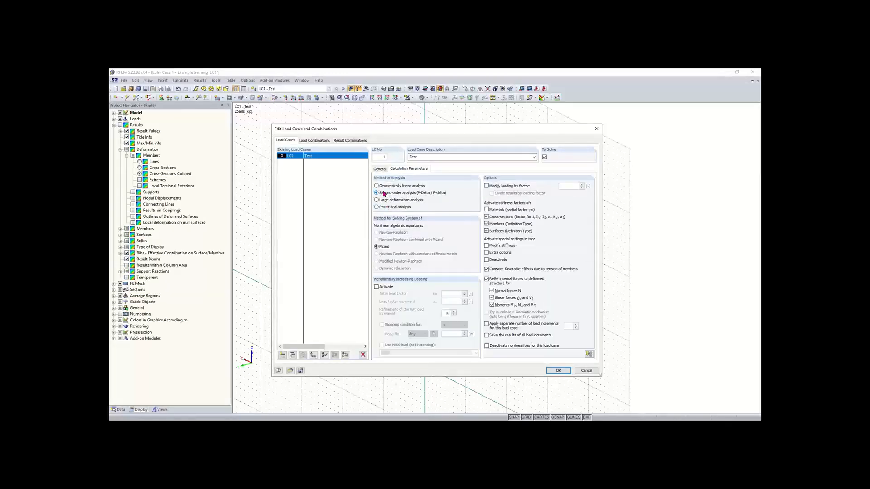
left_click(378, 186)
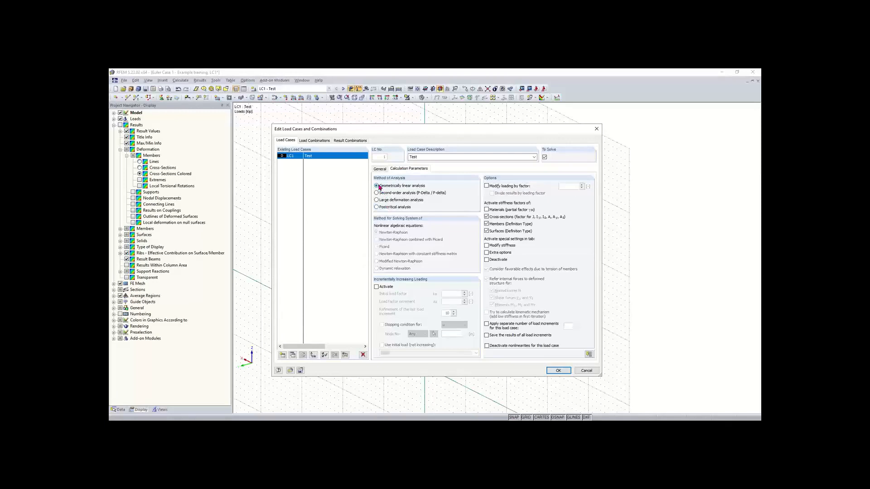
left_click(565, 371)
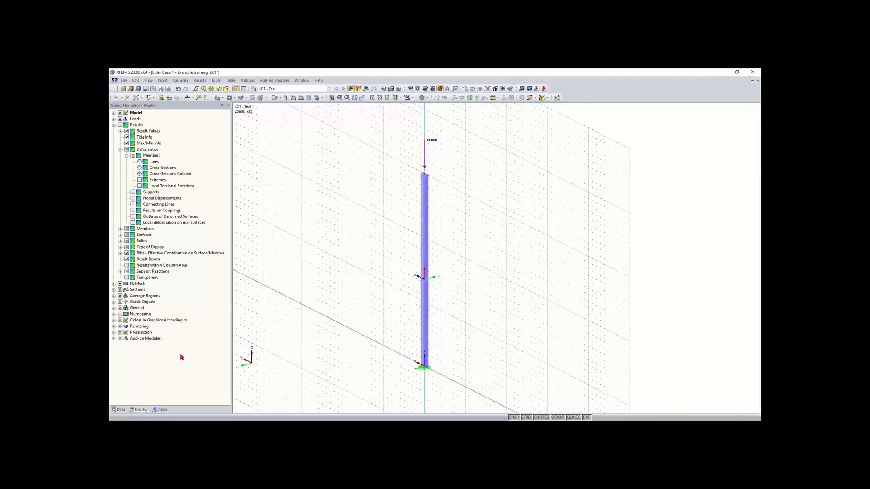
Recalculate RF-STABILITY case CA1 with axial forces imported from load case LC1.
left_click(122, 409)
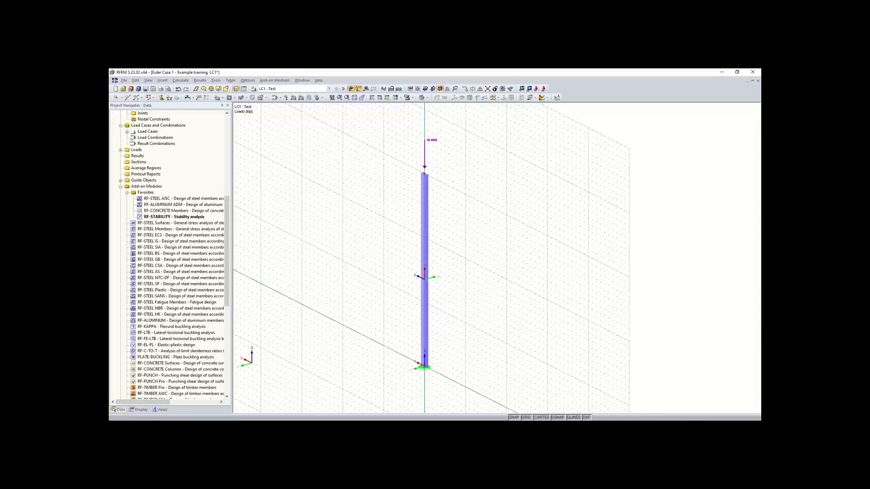
double_click(182, 216)
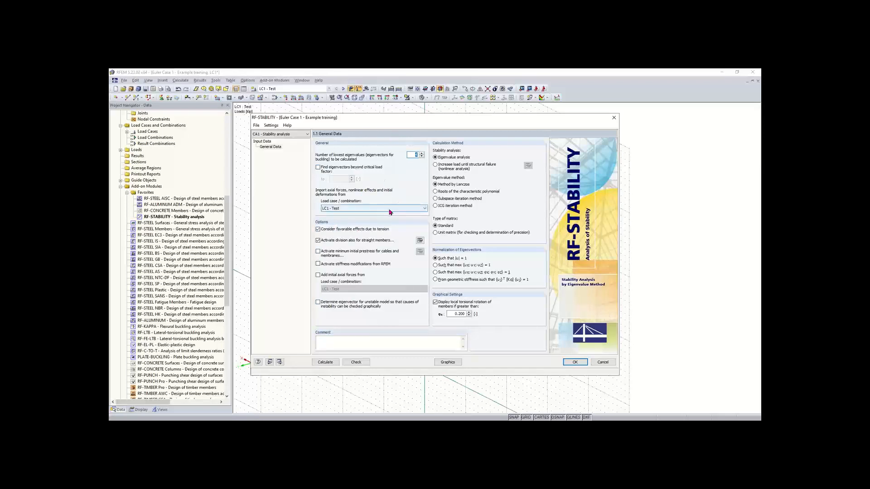
left_click(348, 210)
left_click(348, 210)
left_click(323, 363)
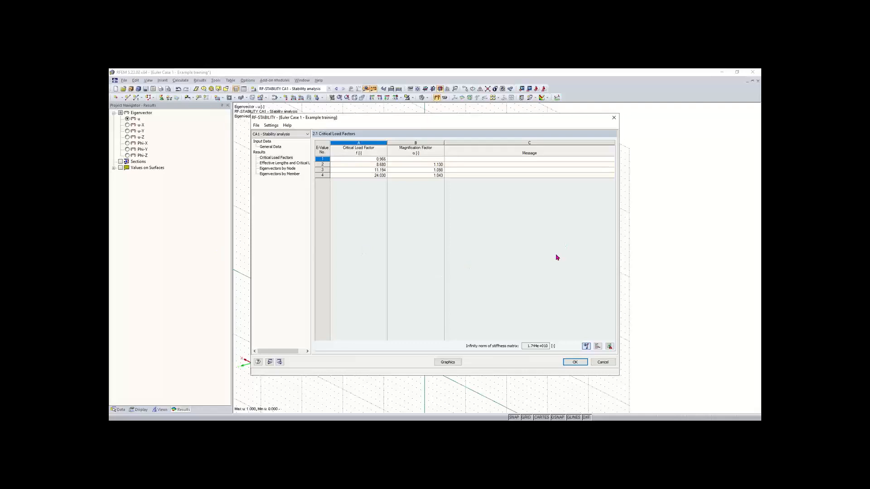
mouse_move(533, 395)
left_click(754, 121)
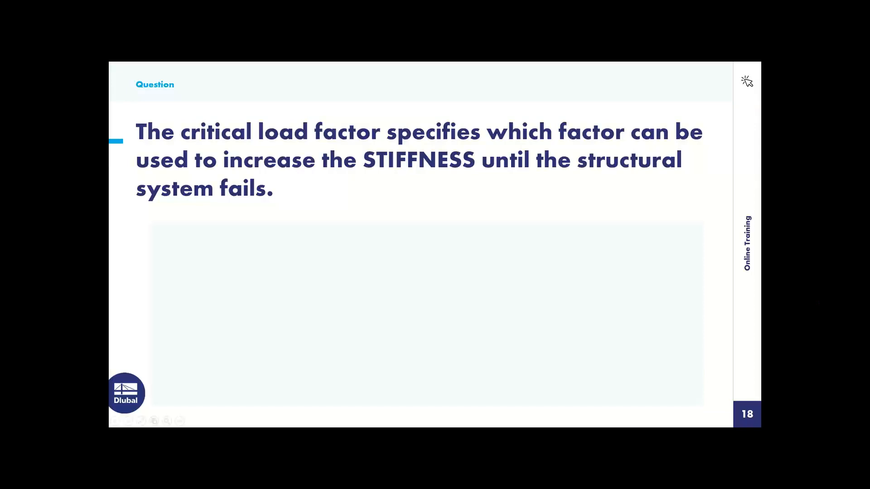
key("Right")
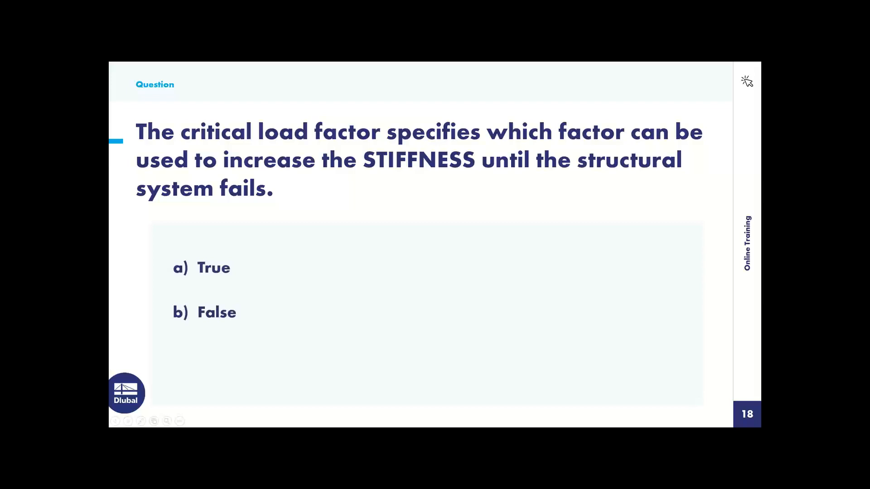
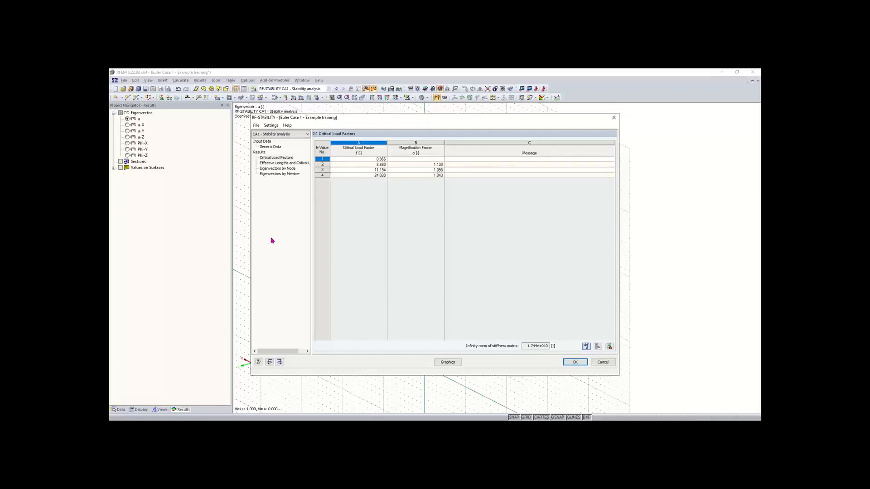
Leave the RF-STABILITY results and display load case LC1 on the column.
left_click(574, 362)
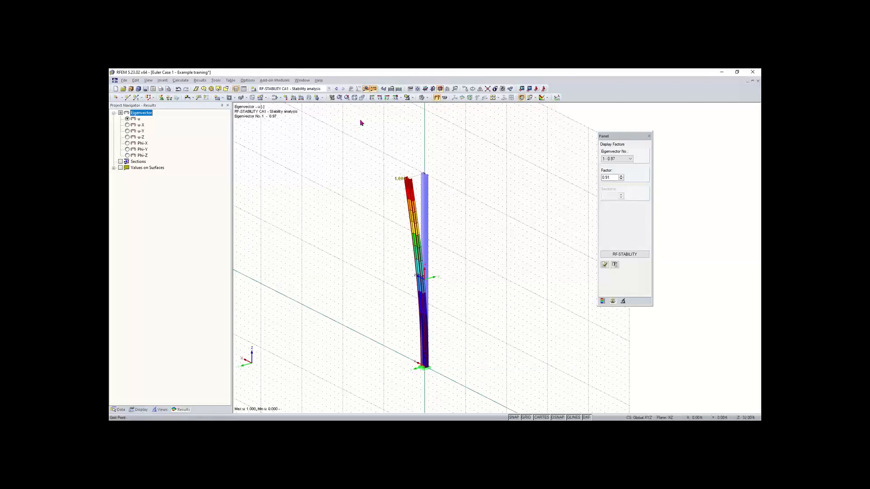
left_click(294, 90)
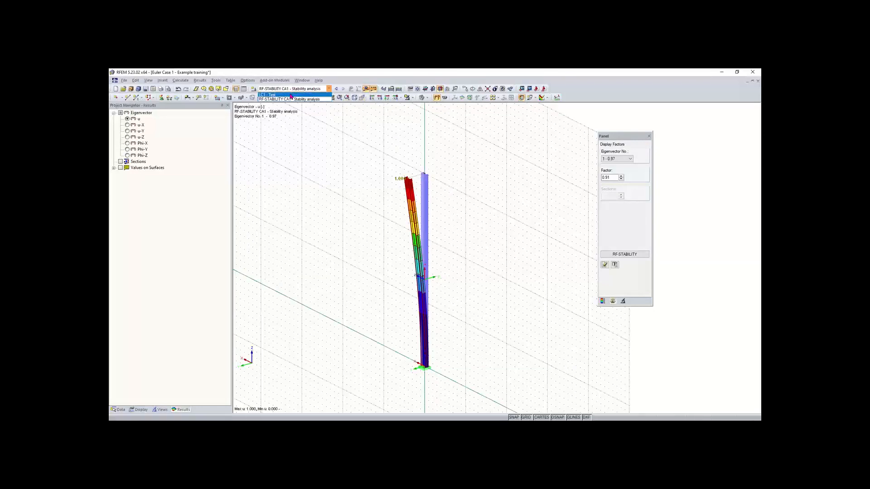
left_click(291, 95)
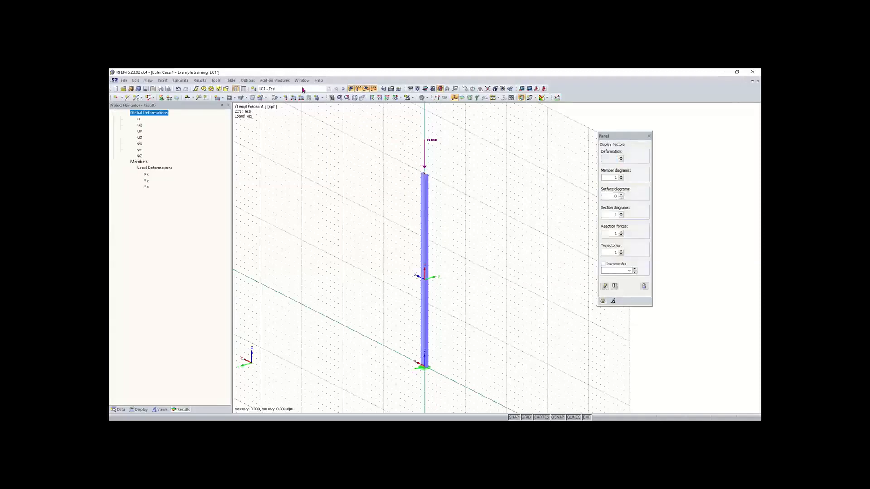
left_click(301, 89)
left_click(301, 94)
left_click(299, 90)
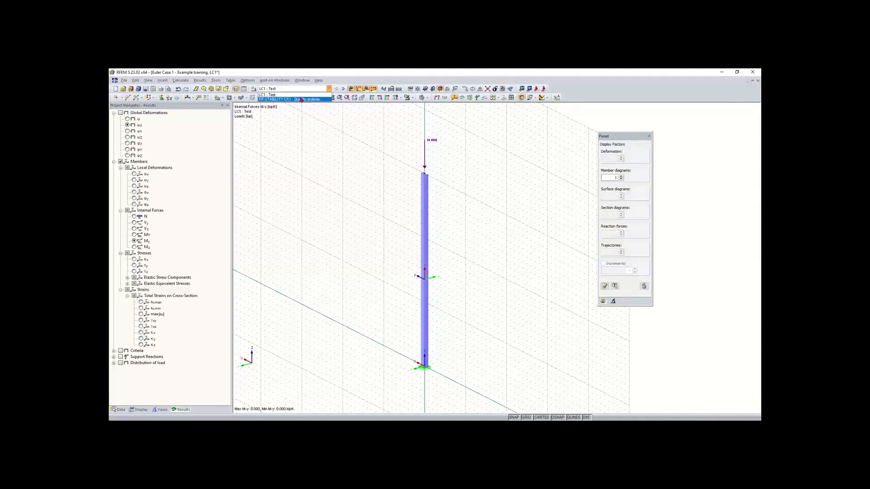
left_click(299, 91)
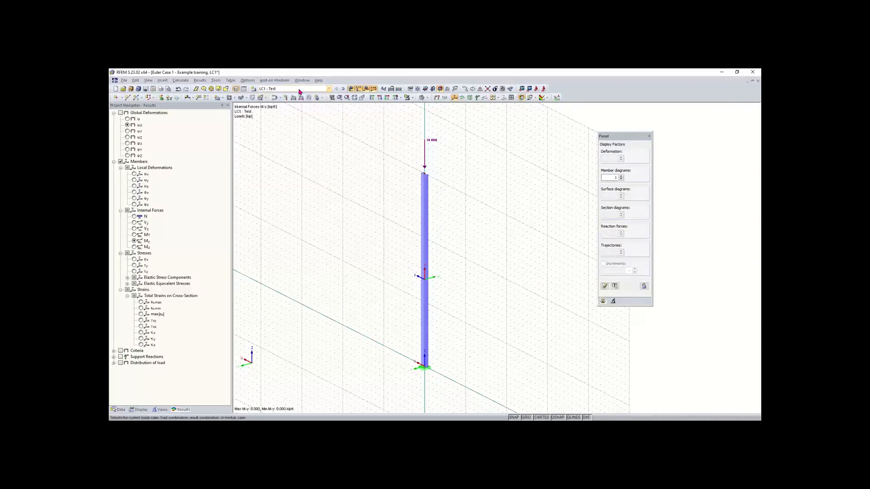
left_click(299, 91)
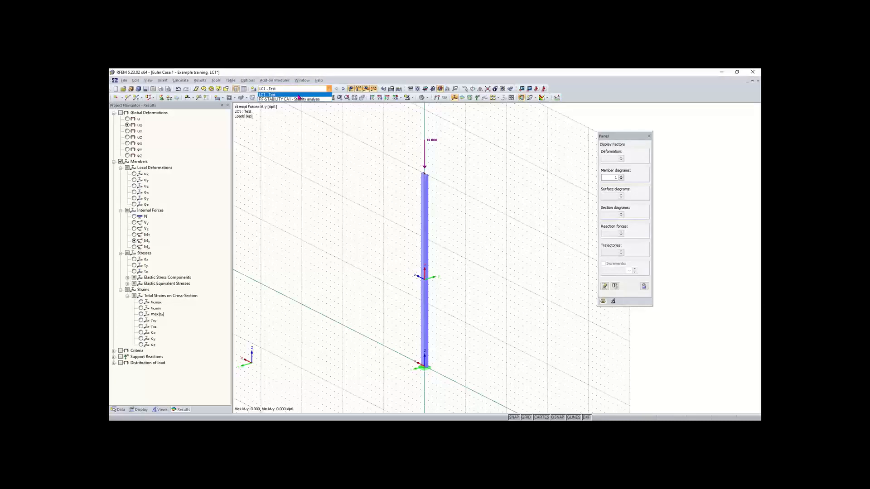
left_click(297, 90)
left_click(297, 90)
left_click(297, 90)
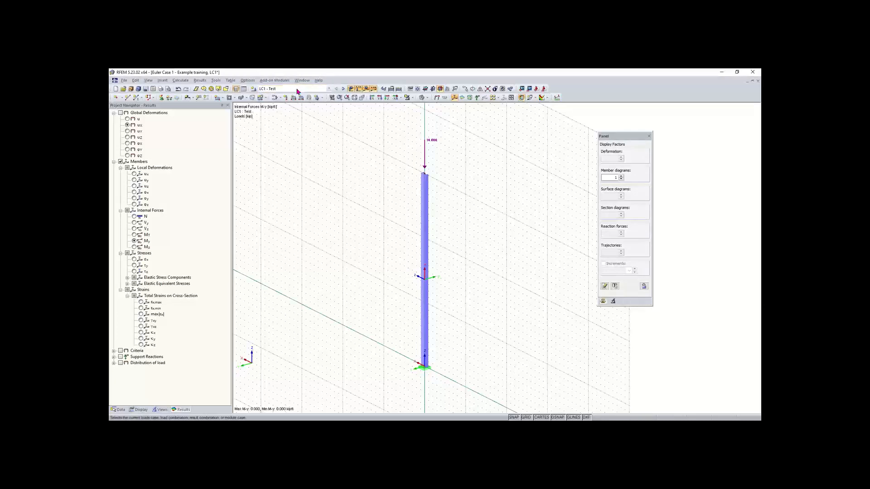
left_click(297, 90)
left_click(295, 95)
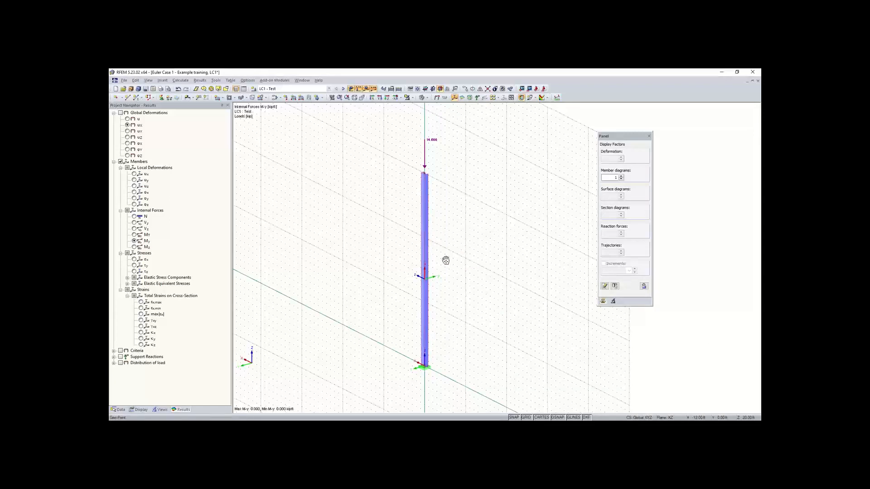
middle_click_drag(444, 260, 413, 258)
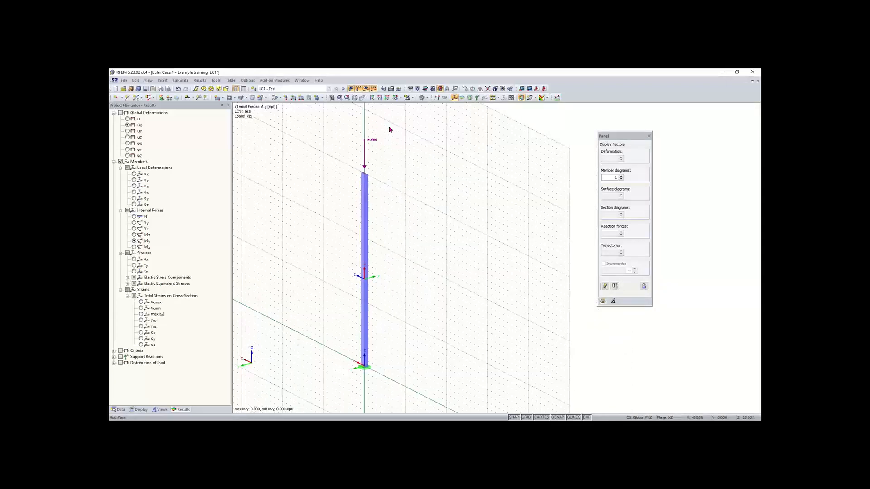
Change the nodal load on the column's top node to 5 kip, acting downward along Z.
left_click_drag(389, 128, 342, 171)
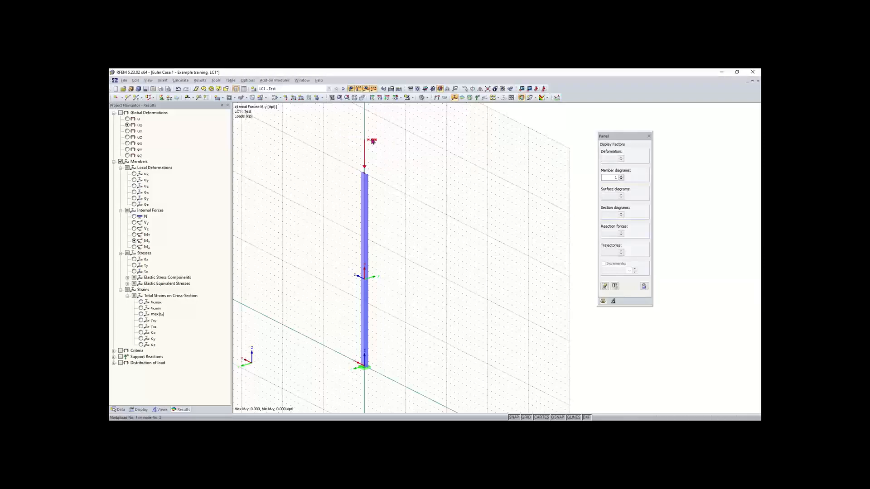
double_click(371, 140)
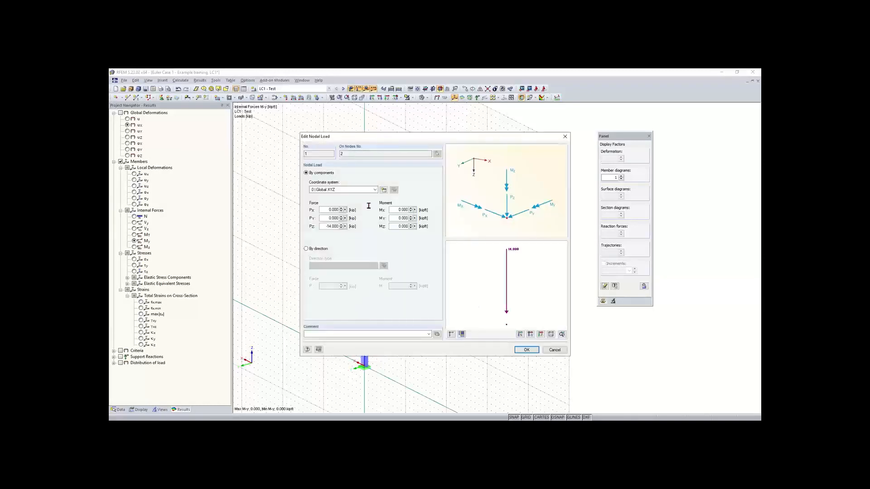
left_click_drag(321, 226, 357, 231)
key("BackSpace")
type("5")
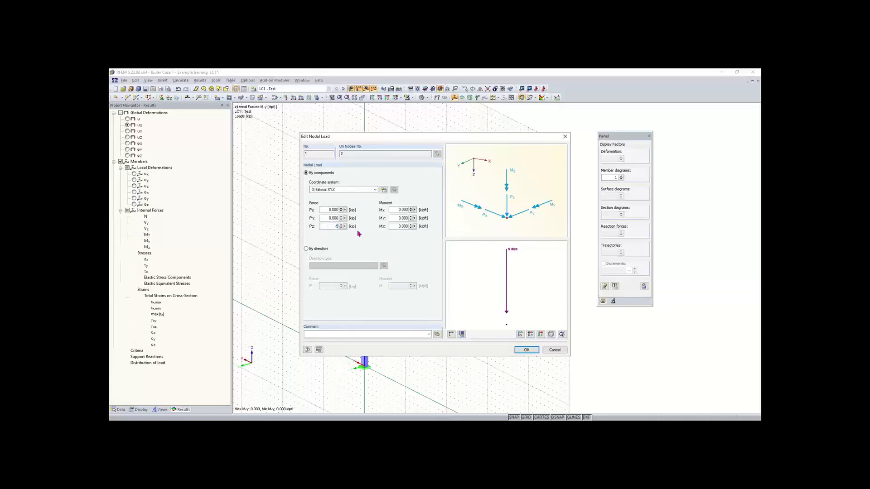
left_click(525, 350)
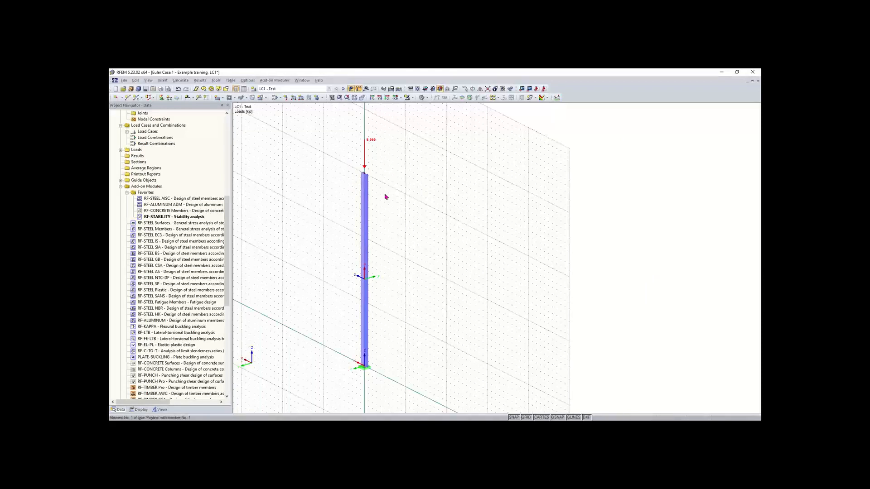
Try shortening the column by setting its top node's Z coordinate to 10 ft.
left_click_drag(341, 179, 417, 152)
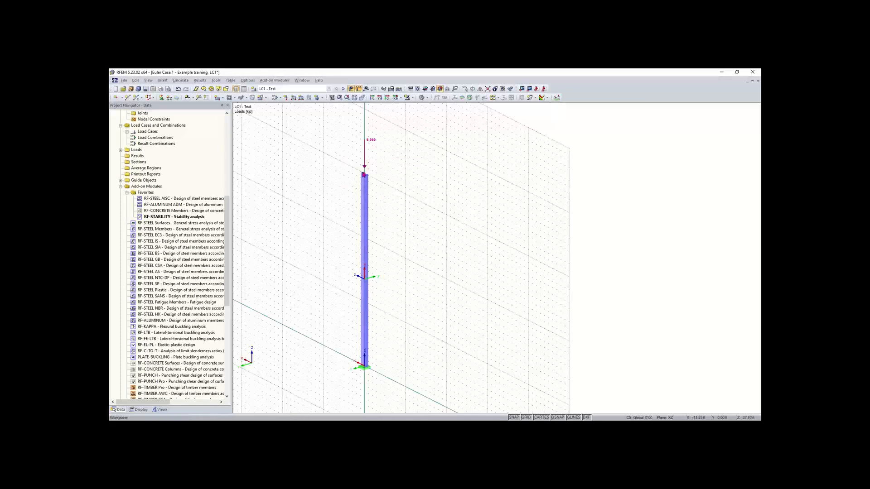
double_click(365, 176)
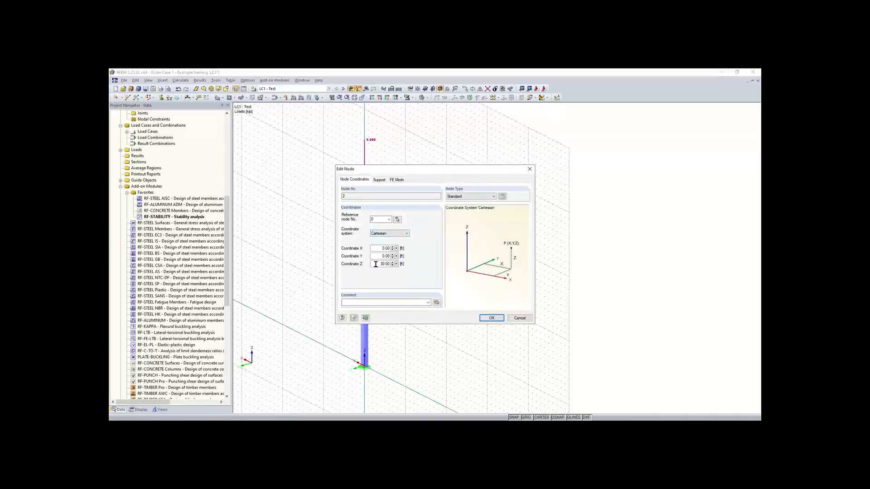
left_click_drag(376, 264, 411, 272)
type("10")
key("Return")
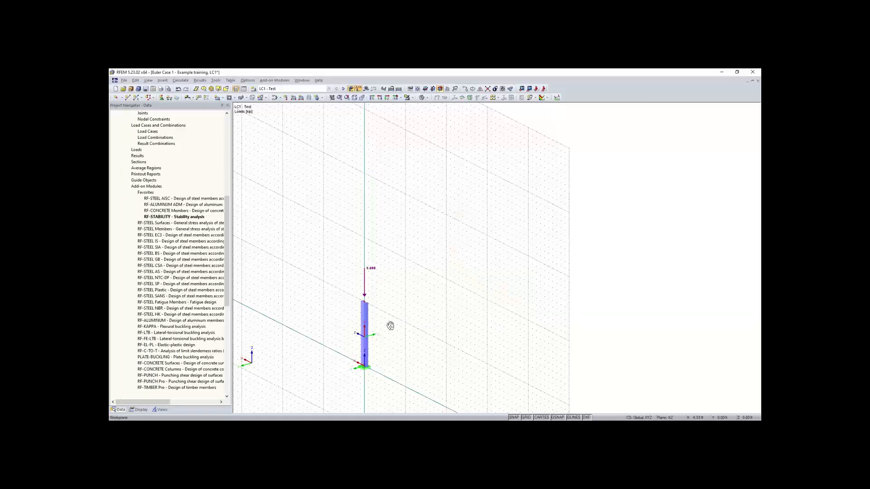
middle_click_drag(390, 324, 426, 267)
scroll(369, 283, "up", 2)
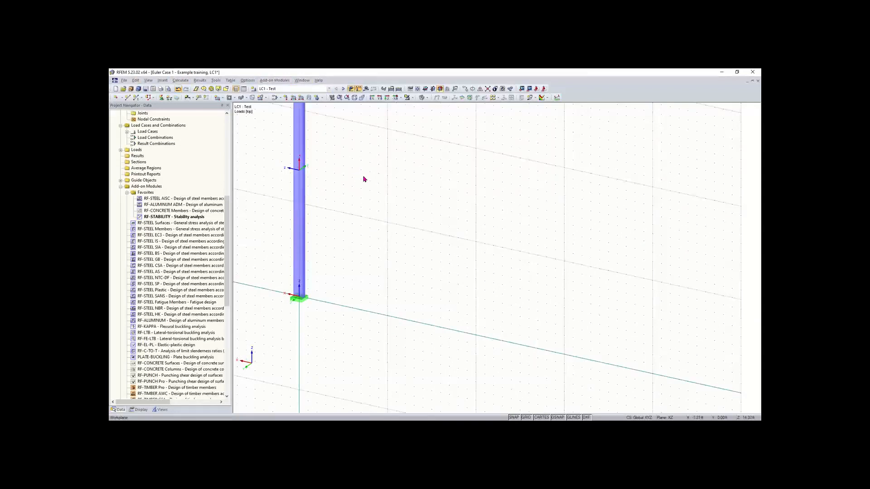
scroll(363, 177, "down", 4)
middle_click_drag(379, 147, 378, 231)
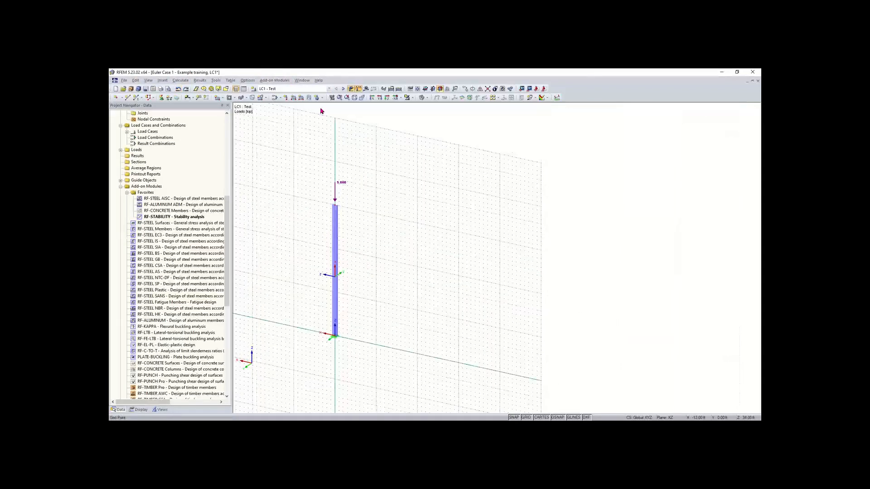
Save the Euler Case 1 model and store a copy of it on the Desktop as Moment frame.
left_click(146, 89)
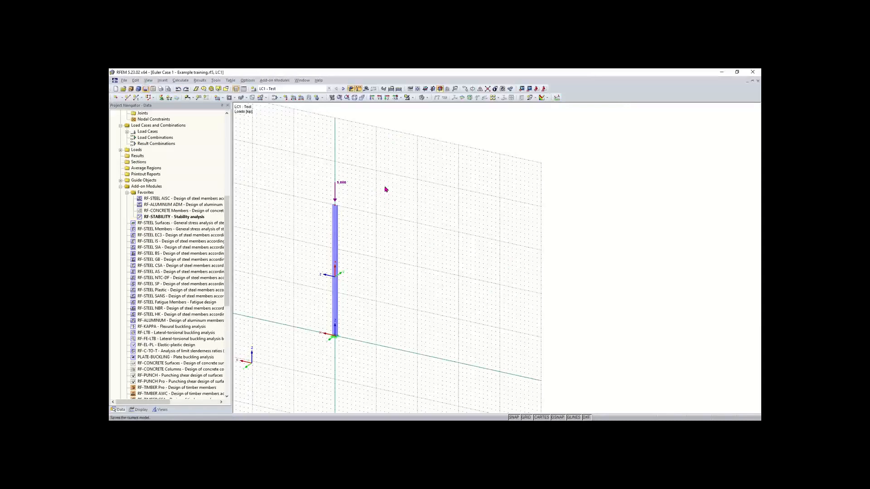
left_click(123, 81)
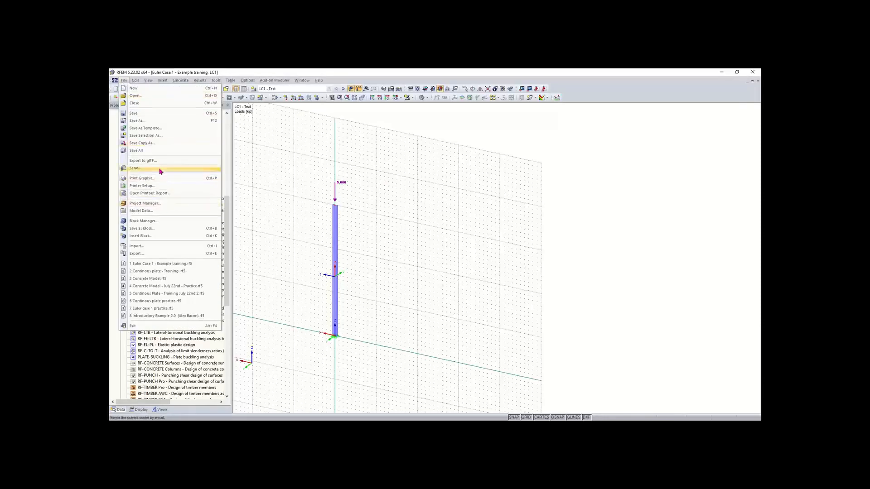
left_click(145, 144)
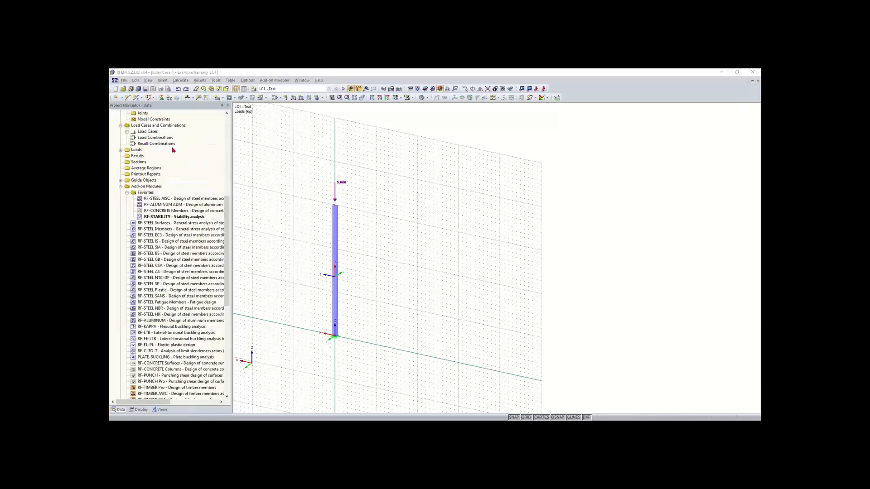
left_click(446, 284)
left_click(299, 194)
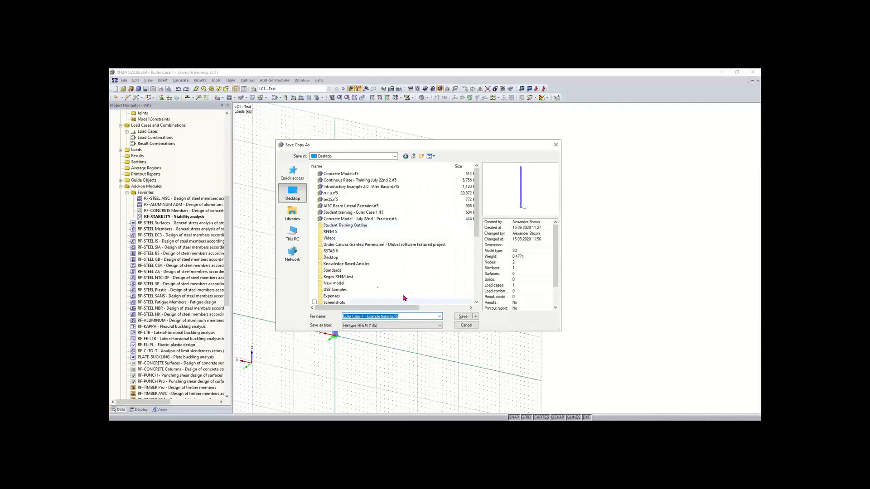
key("BackSpace")
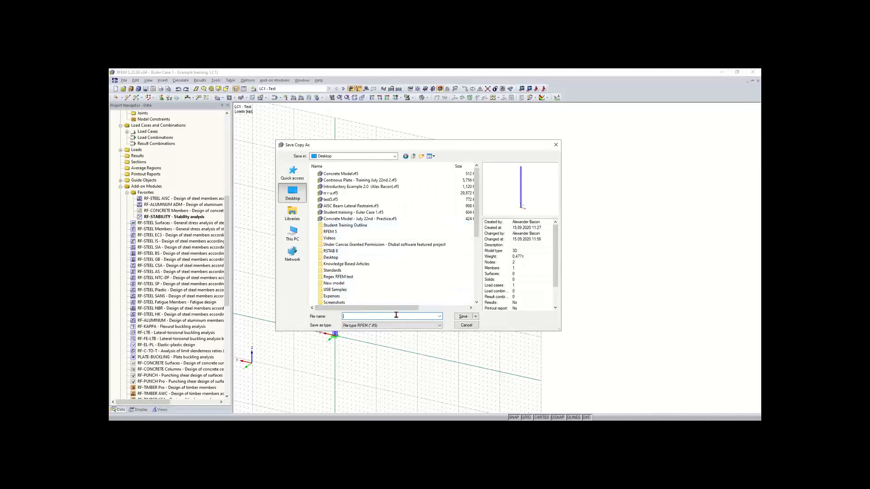
type("Moment frame")
left_click(463, 316)
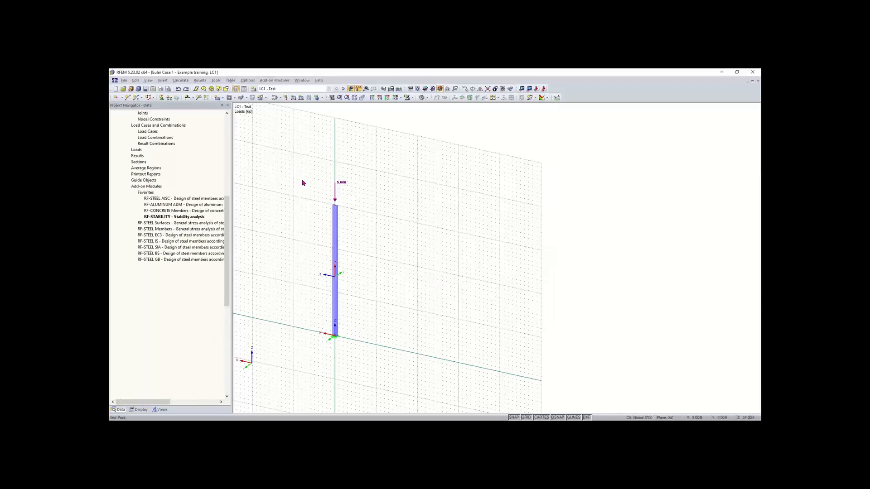
Open the model Moment frame.rf5 from the Desktop.
left_click(124, 80)
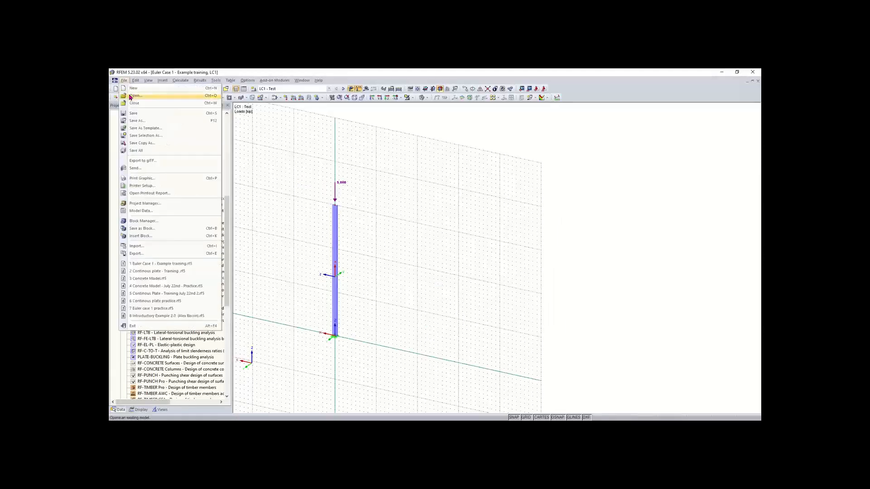
left_click(135, 96)
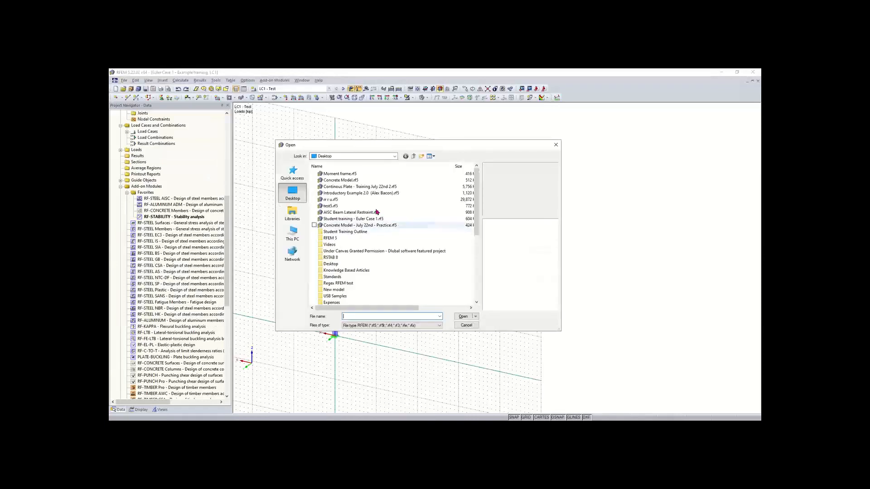
left_click(342, 175)
left_click(462, 316)
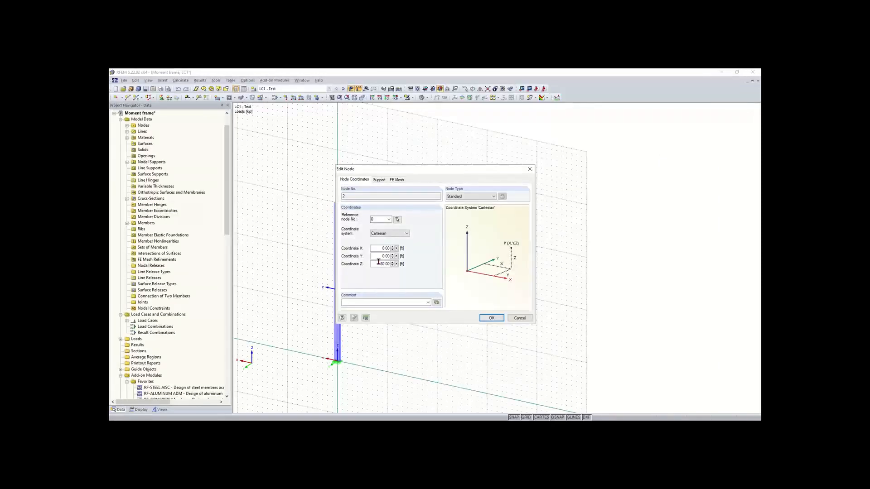
Set the Z coordinate of the column's top node to 10 ft in the Moment frame model.
type("10")
left_click(492, 318)
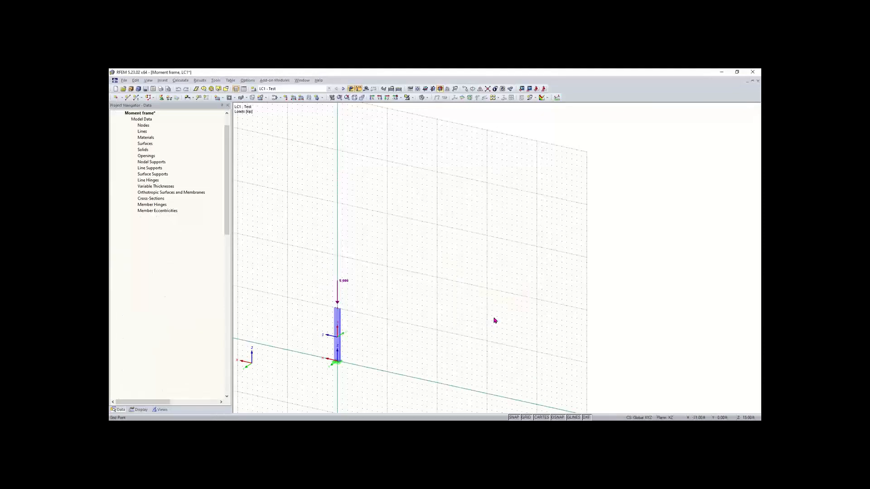
Copy the column with its base support 20 ft along the base axis in the negative X direction.
middle_click_drag(394, 337, 354, 272)
scroll(294, 254, "up", 2)
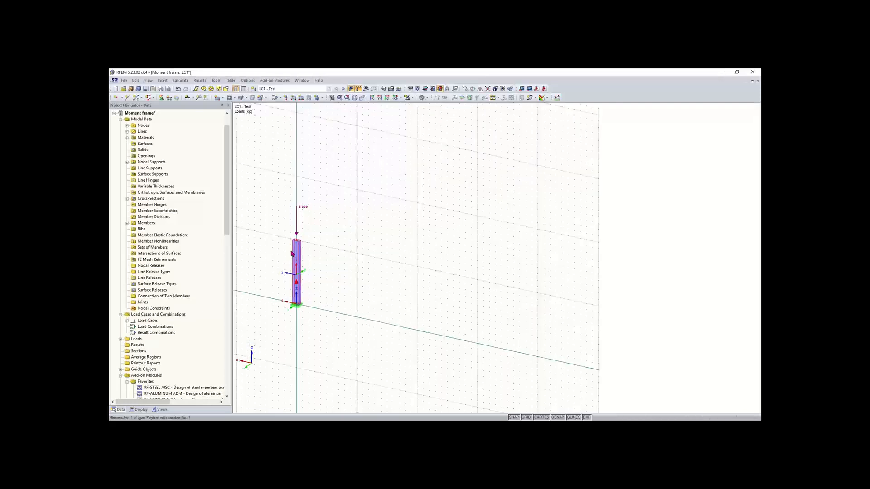
scroll(292, 254, "up", 1)
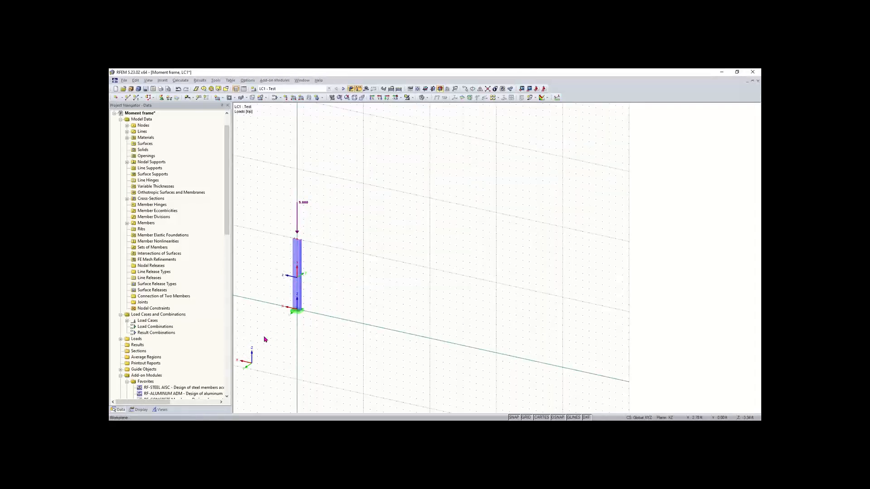
left_click_drag(274, 330, 344, 209)
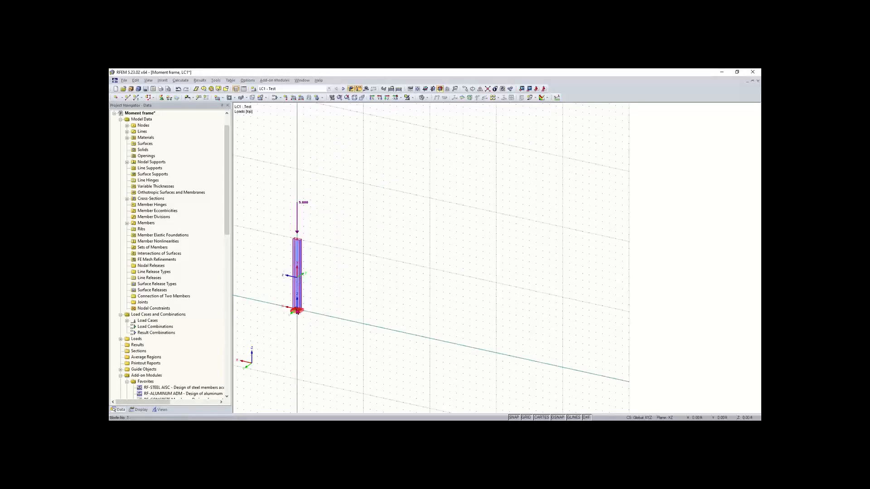
left_click_drag(297, 311, 429, 341)
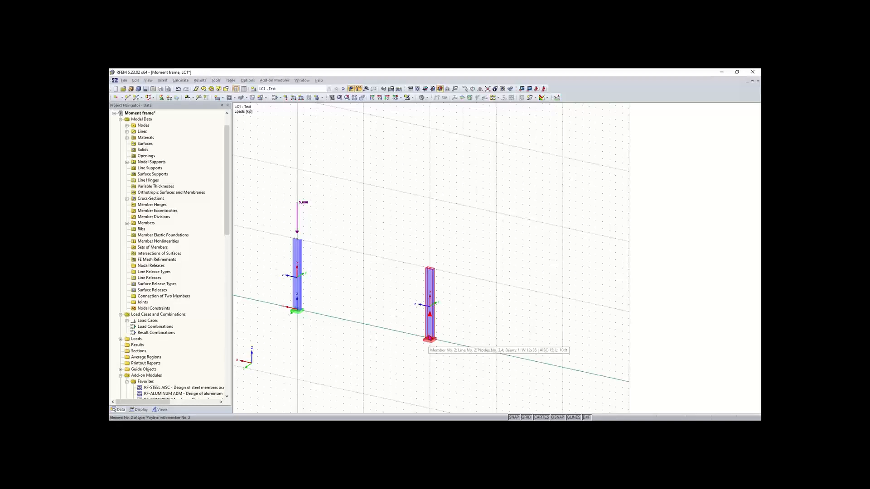
Relocate the copied column and its support to 10 ft from the original column in the positive X direction.
middle_click_drag(506, 260, 132, 263, "ctrl")
middle_click_drag(509, 335, 445, 334, "ctrl")
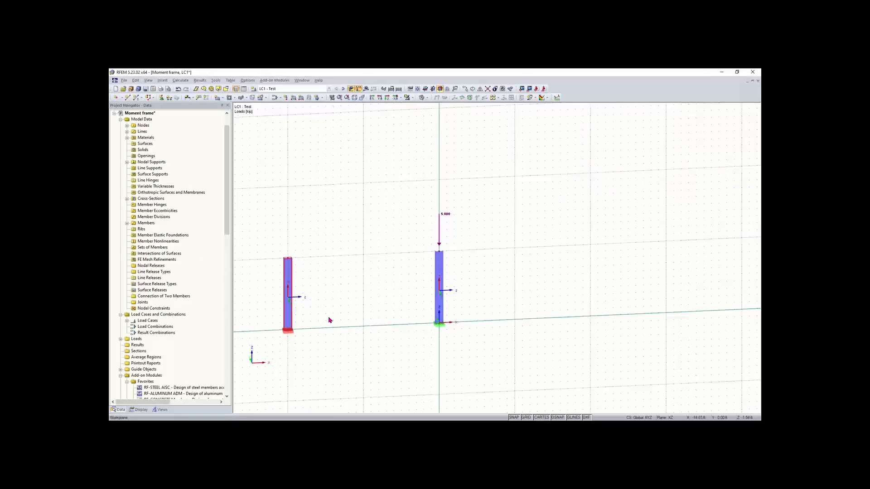
left_click(326, 248)
left_click_drag(326, 248, 515, 321)
scroll(554, 327, "up", 1)
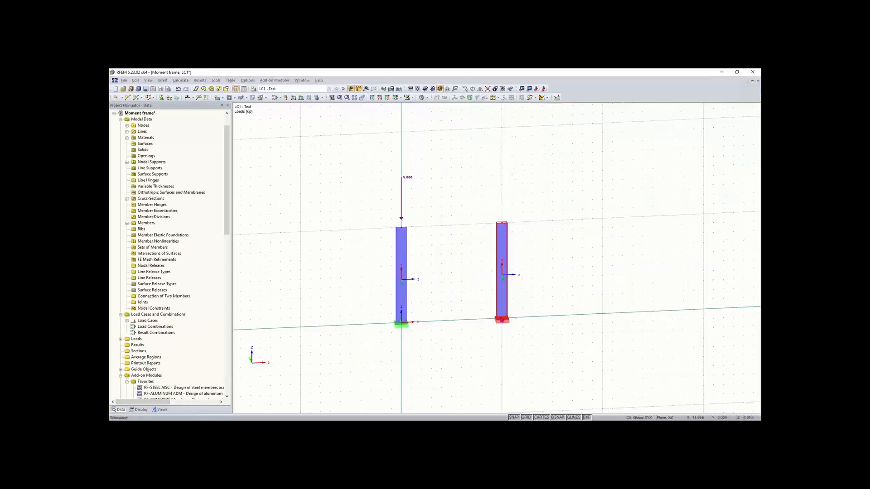
mouse_move(501, 320)
scroll(452, 229, "up", 1)
middle_click_drag(452, 230, 355, 222)
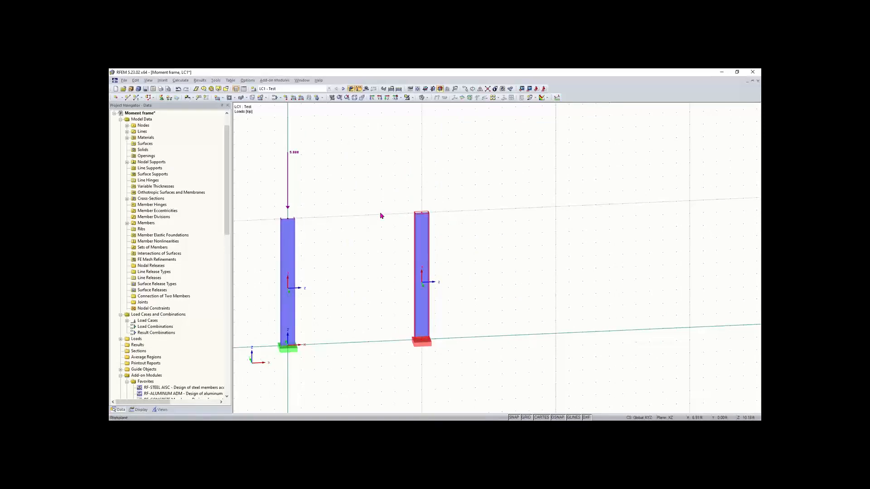
Copy the 5 kip nodal load from the first column to the top node of the second column.
scroll(371, 216, "down", 1)
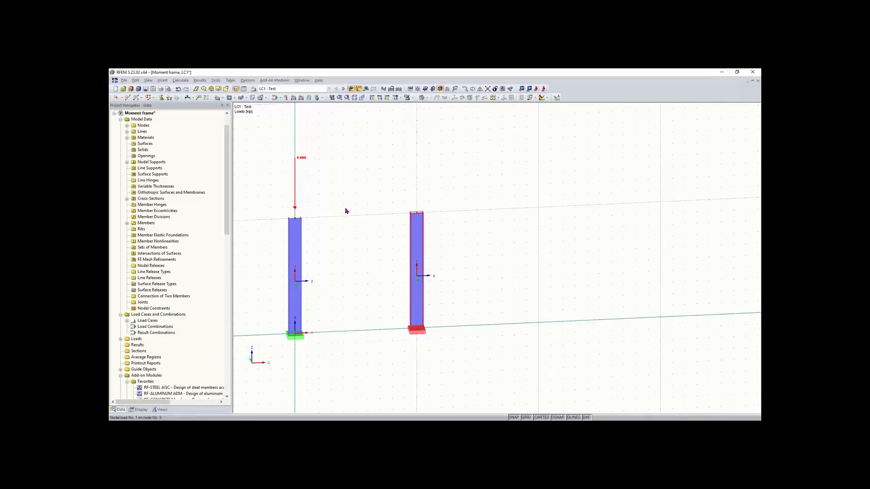
left_click(380, 177)
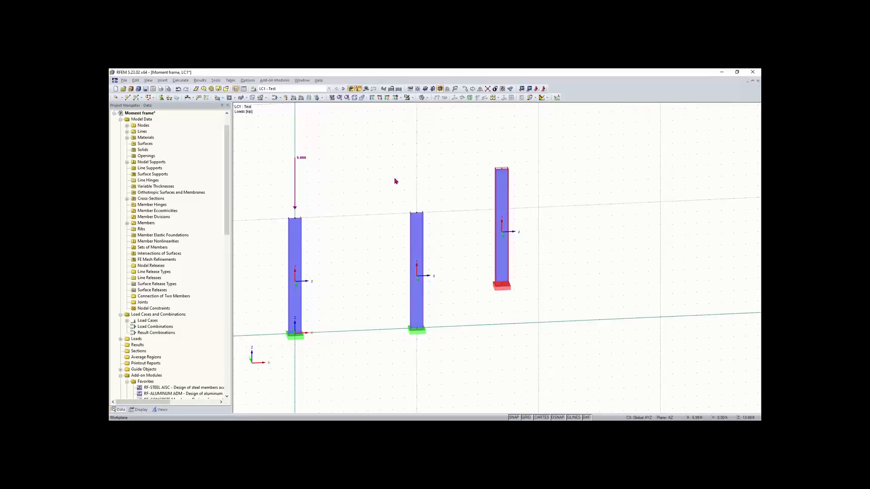
key("Escape")
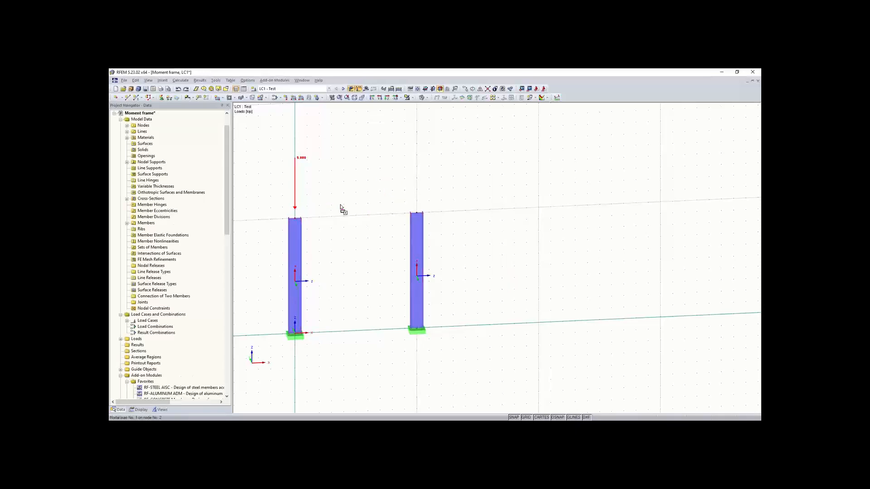
left_click_drag(342, 209, 416, 213, "ctrl")
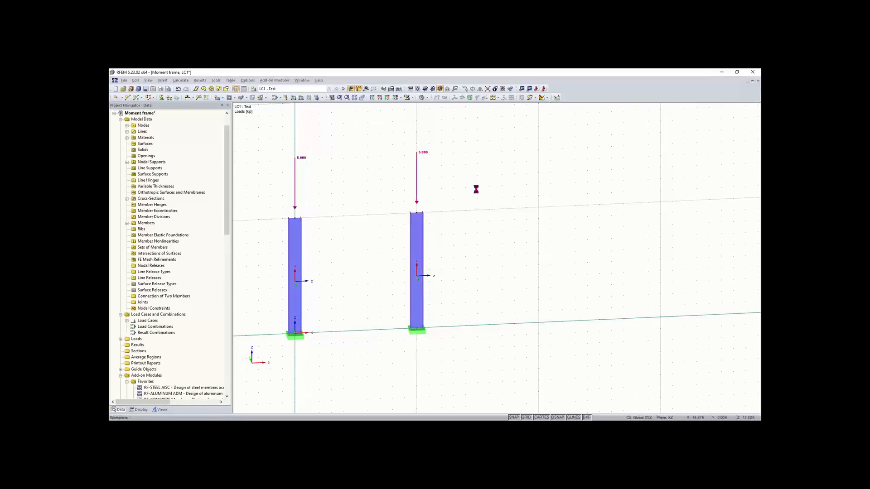
Set up a new beam member with the rolled AISC 15 cross-section W 8x15 in Steel A992.
left_click(137, 98)
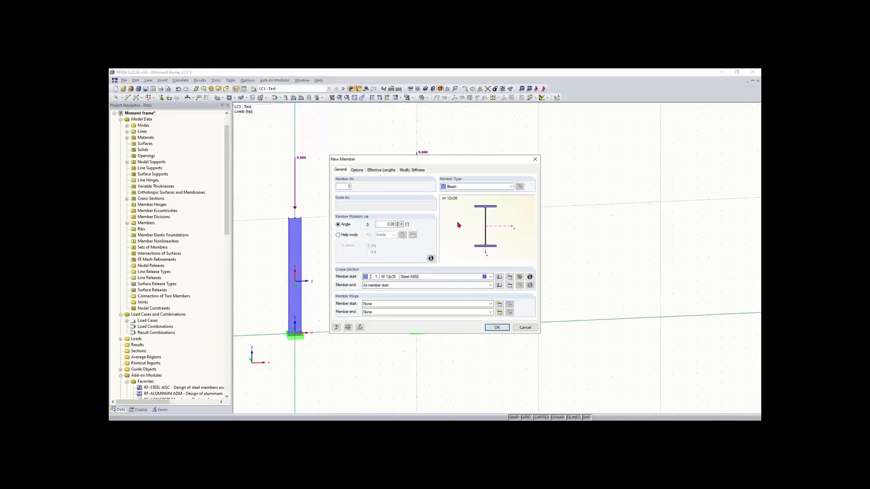
left_click(500, 278)
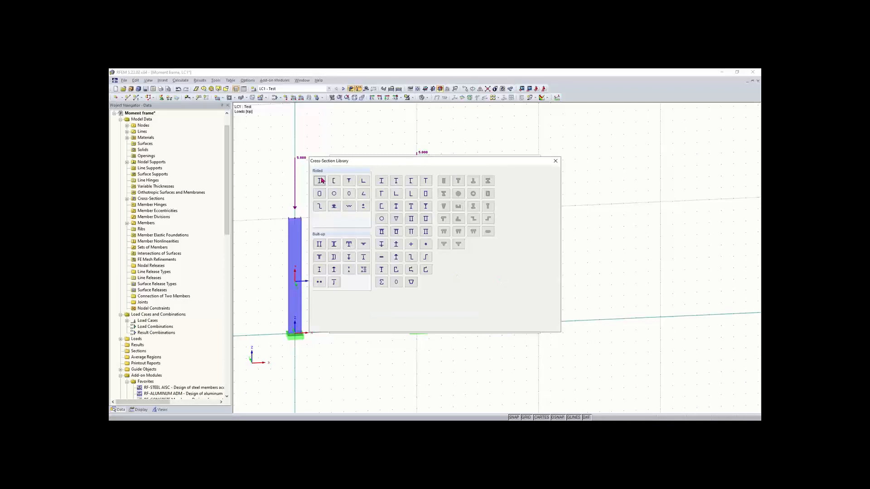
left_click(320, 181)
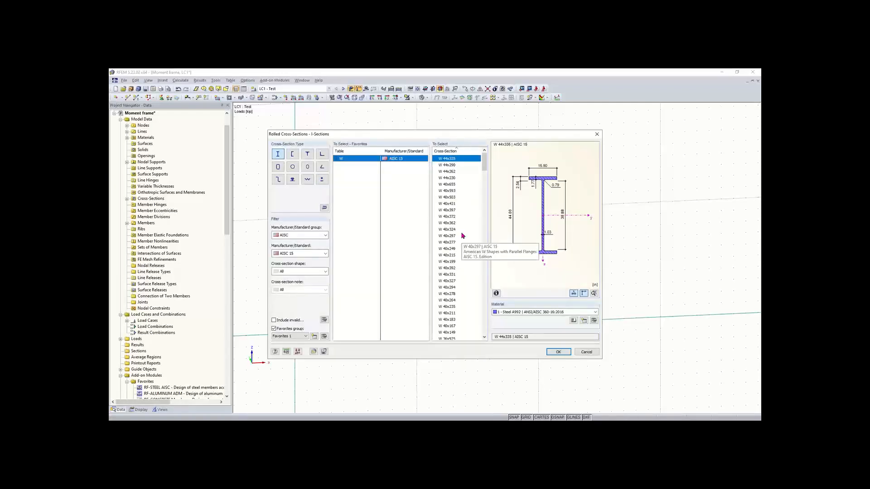
scroll(468, 236, "down", 2)
scroll(468, 236, "down", 12)
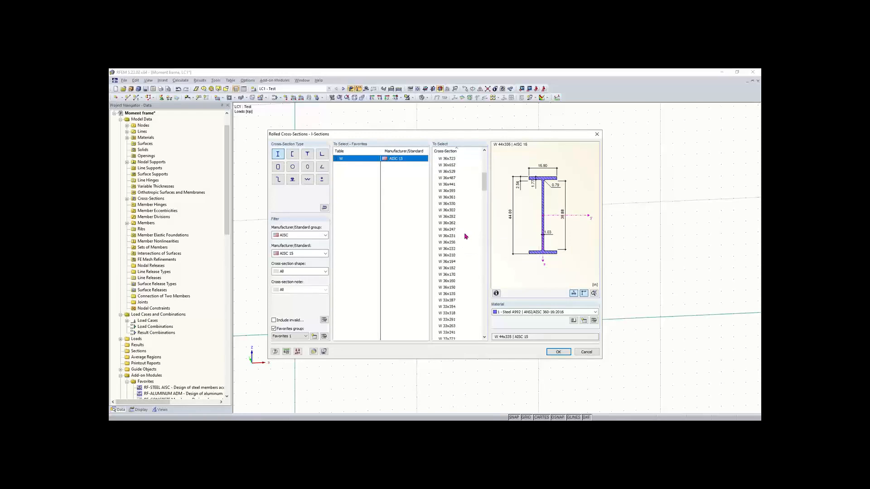
left_click_drag(484, 203, 492, 322)
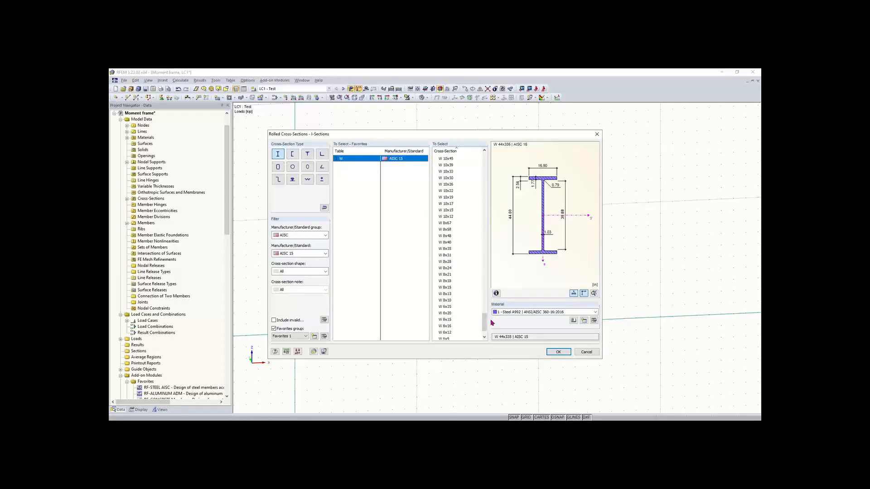
left_click(446, 287)
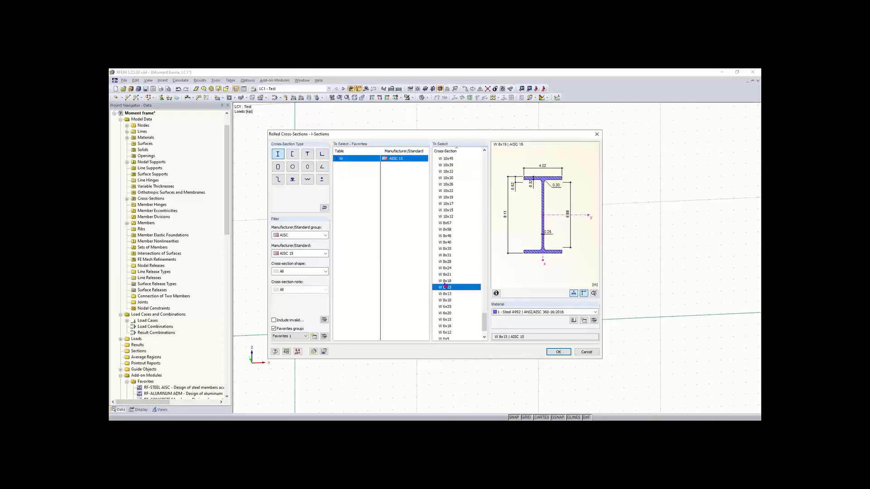
left_click(558, 352)
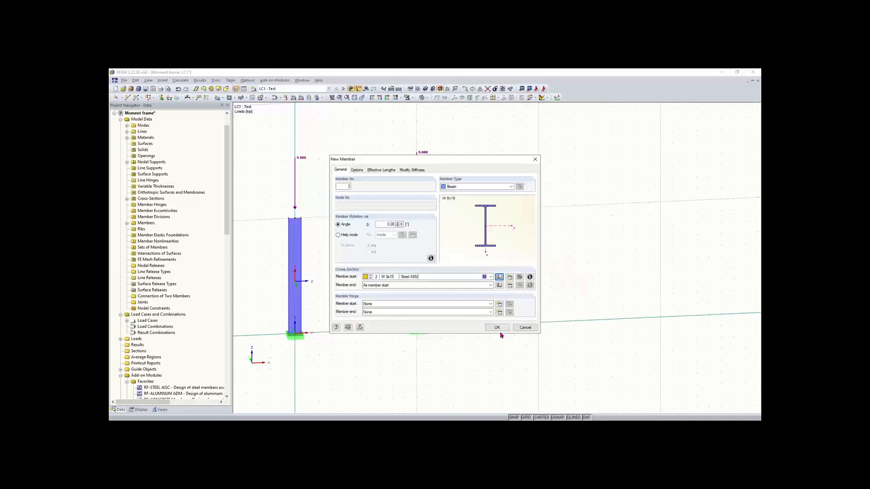
left_click(498, 328)
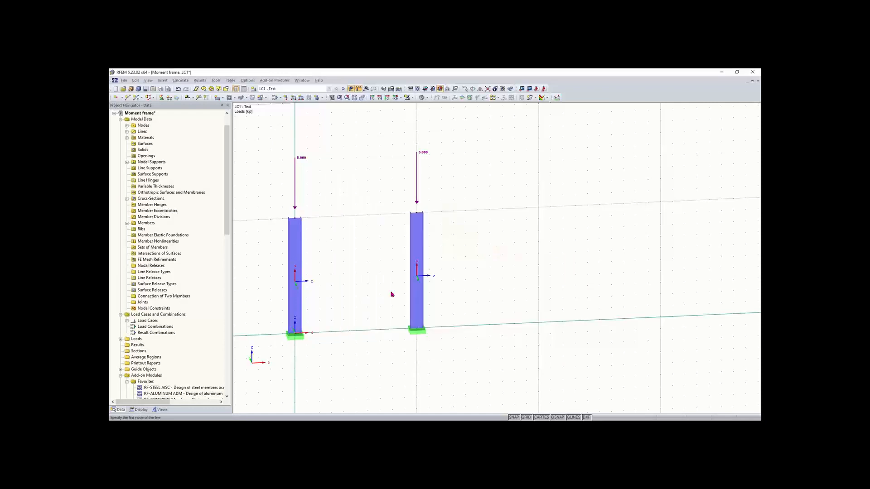
Draw the beam from the top node of the first column to the top node of the second column.
left_click(298, 220)
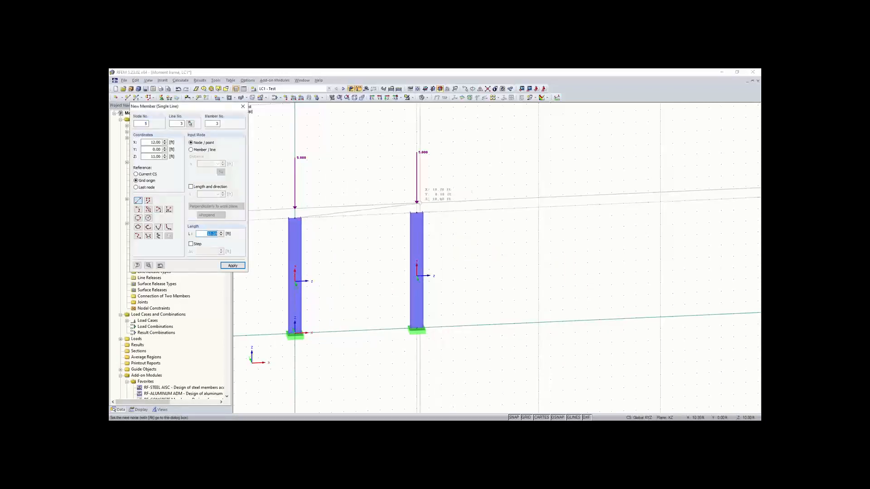
left_click(416, 211)
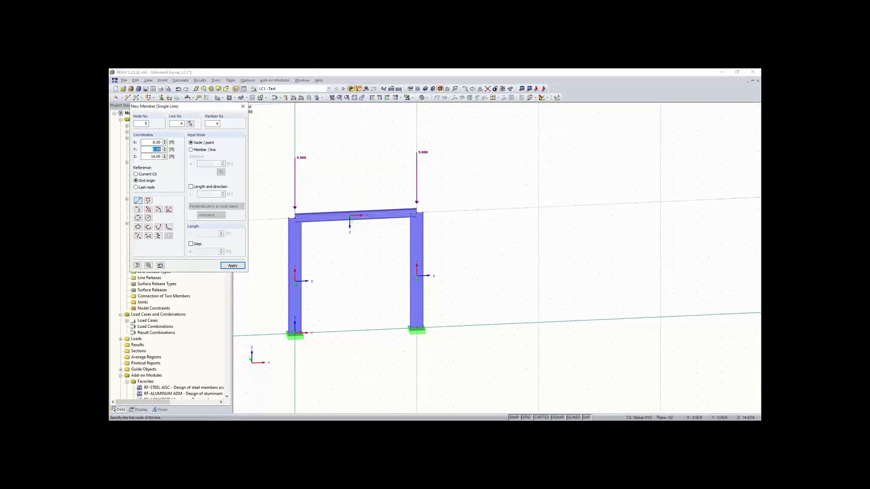
key("Escape")
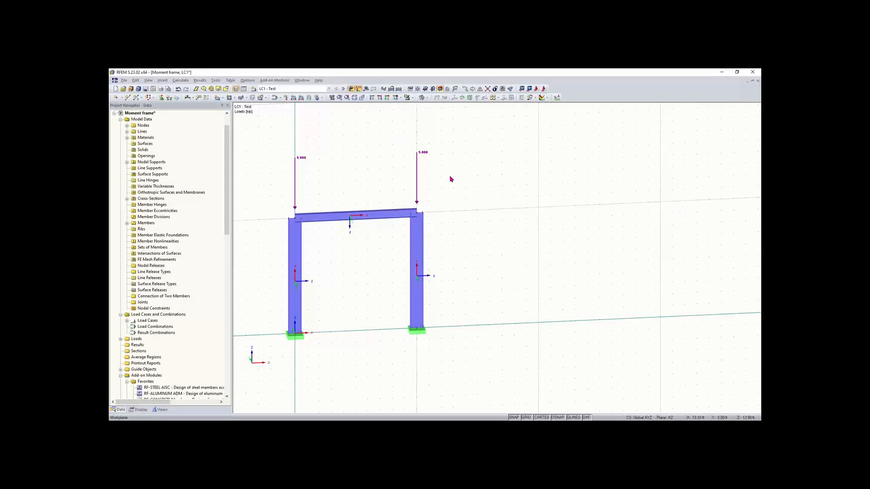
Calculate load case LC1 and display the frame's total global deformations u.
left_click(366, 89)
left_click(423, 258)
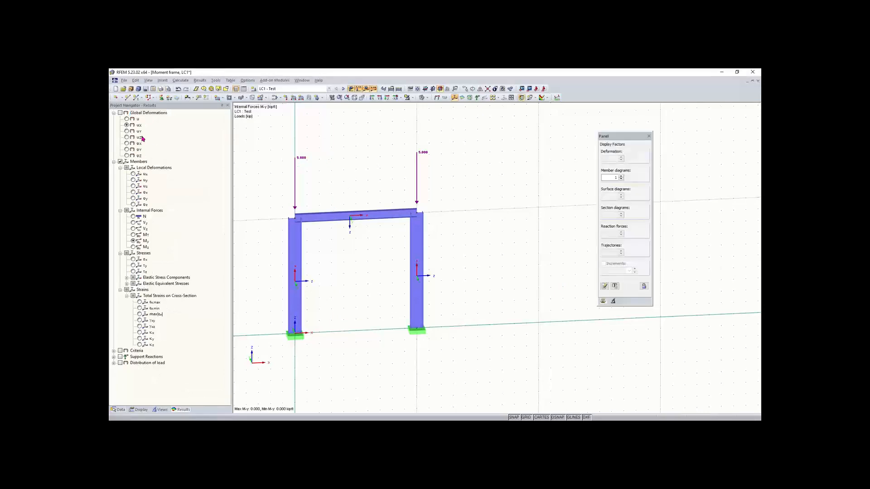
left_click(120, 113)
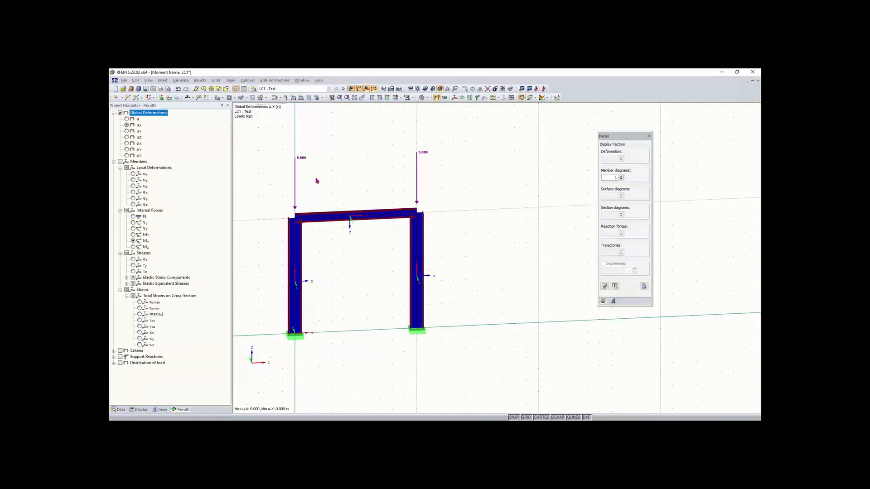
middle_click_drag(314, 182, 365, 195, "ctrl")
left_click(127, 119)
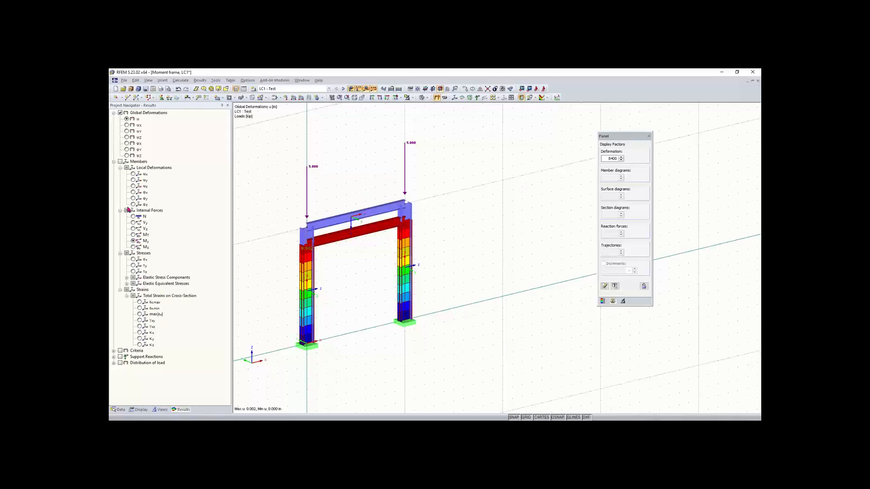
Review the members' internal forces in turn: moment M-y, torsion M-T, axial force N and shear V-z.
left_click(120, 161)
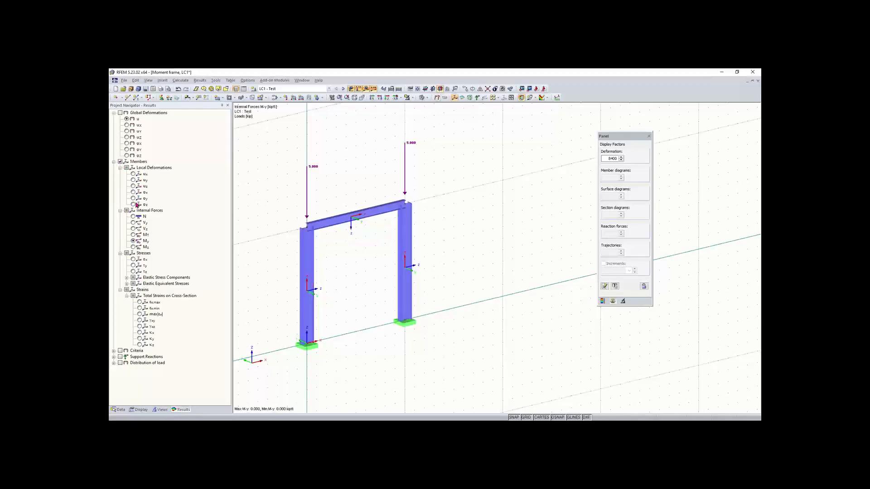
middle_click_drag(262, 260, 239, 264, "ctrl")
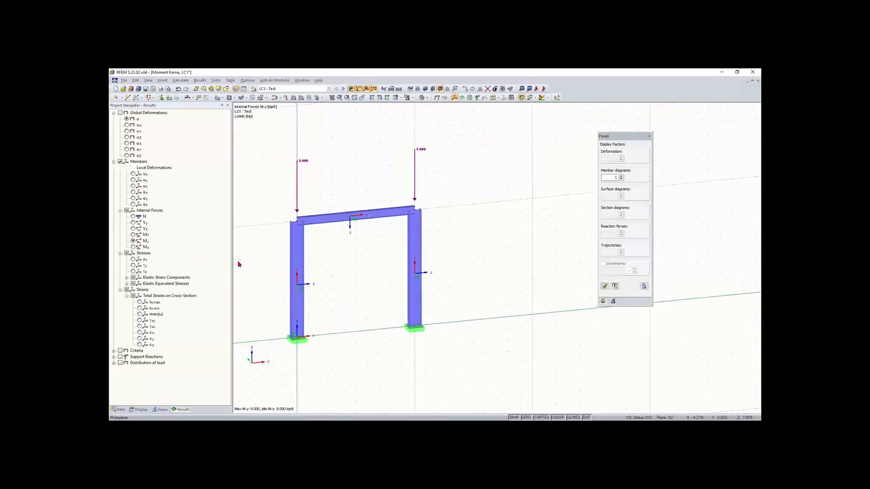
right_click(222, 265)
left_click(133, 235)
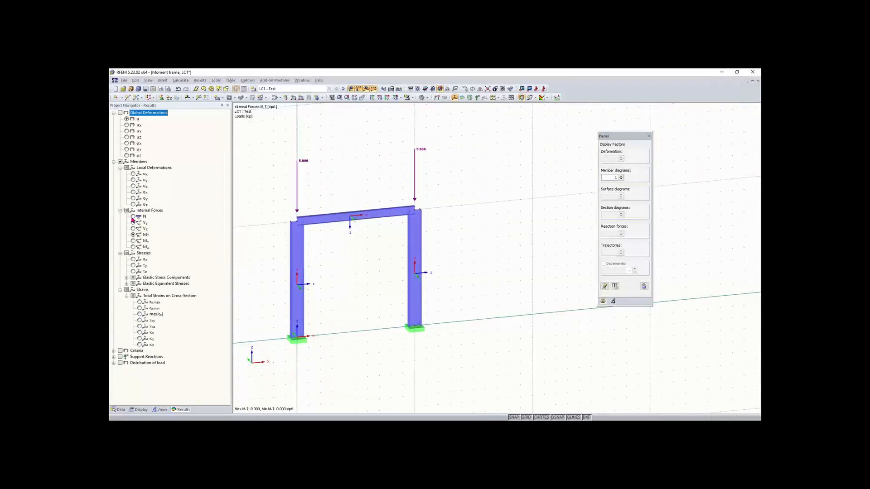
left_click(133, 217)
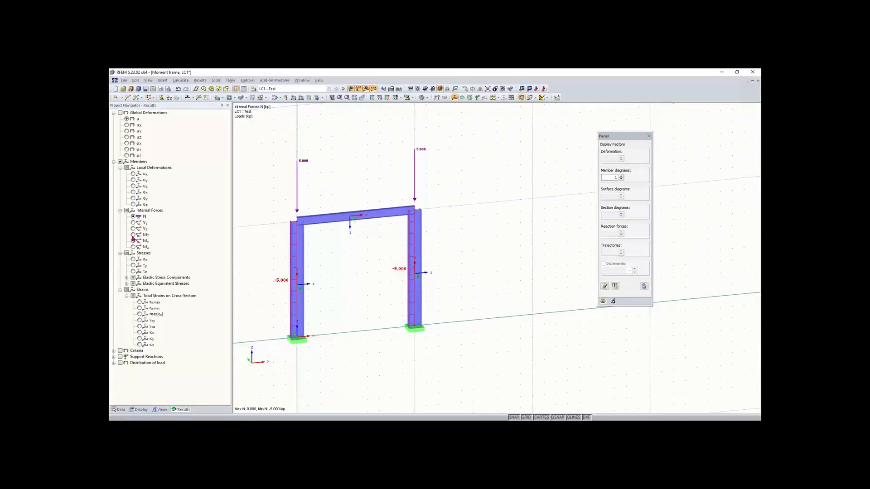
left_click(132, 229)
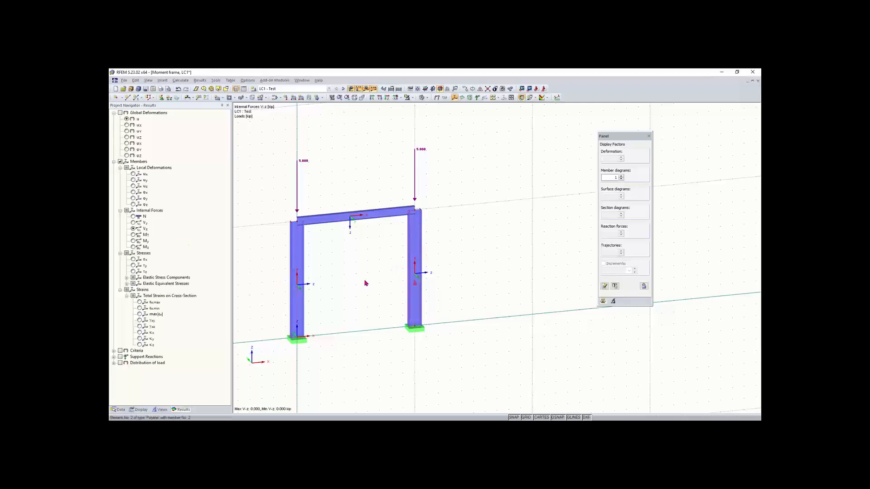
Add a 2 kip horizontal force PX to the nodal load on both column tops.
middle_click_drag(365, 284, 402, 278)
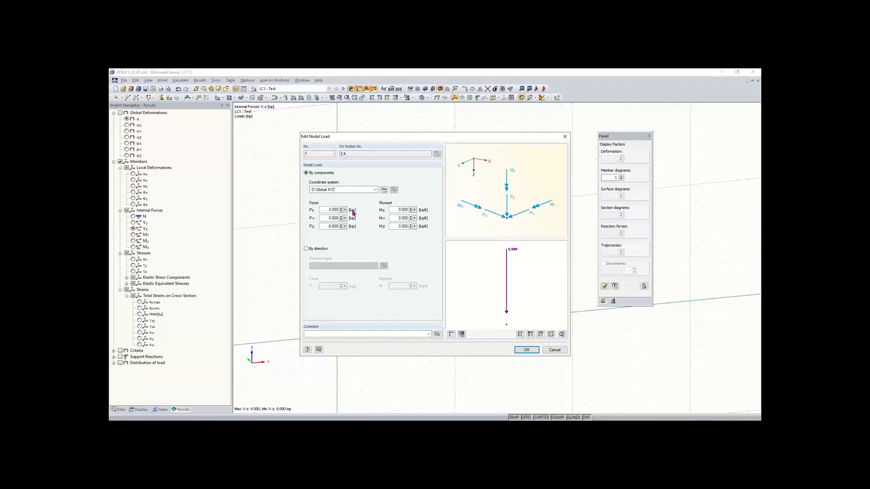
left_click_drag(327, 210, 352, 211)
type("2")
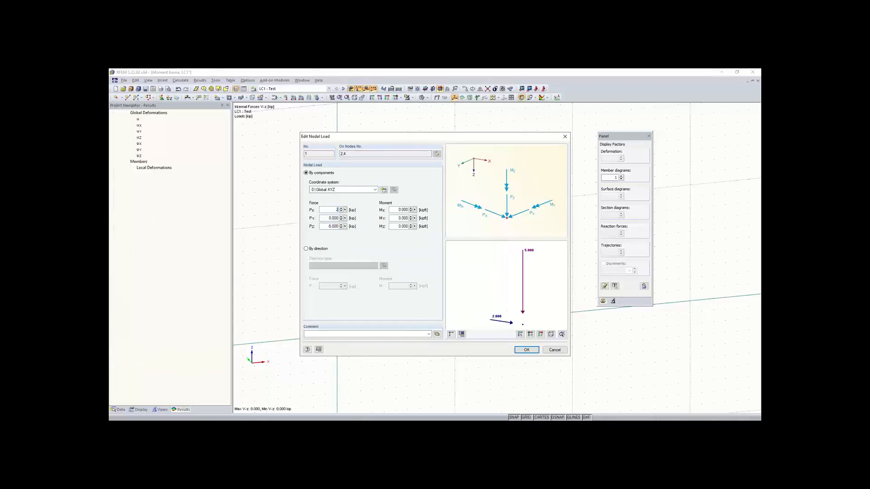
left_click(534, 350)
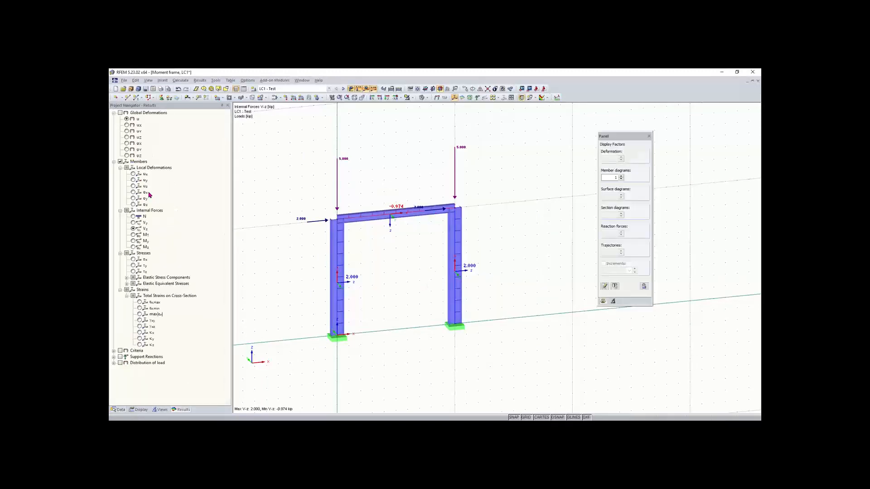
Display the M-y moment diagram on the members together with the nodal support reaction forces.
left_click(133, 240)
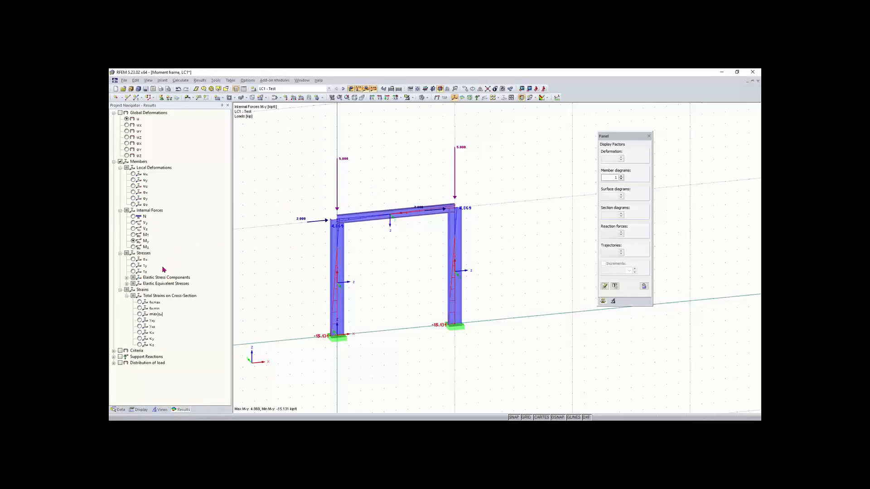
left_click(121, 357)
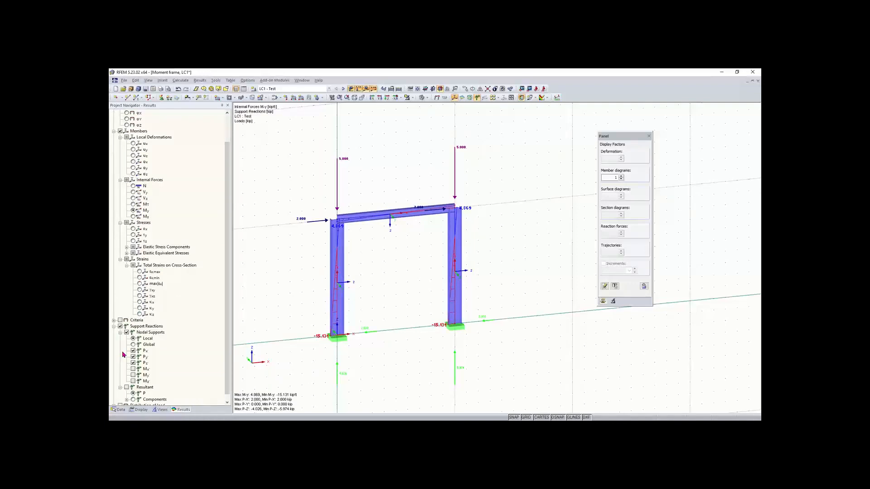
scroll(219, 333, "down", 1)
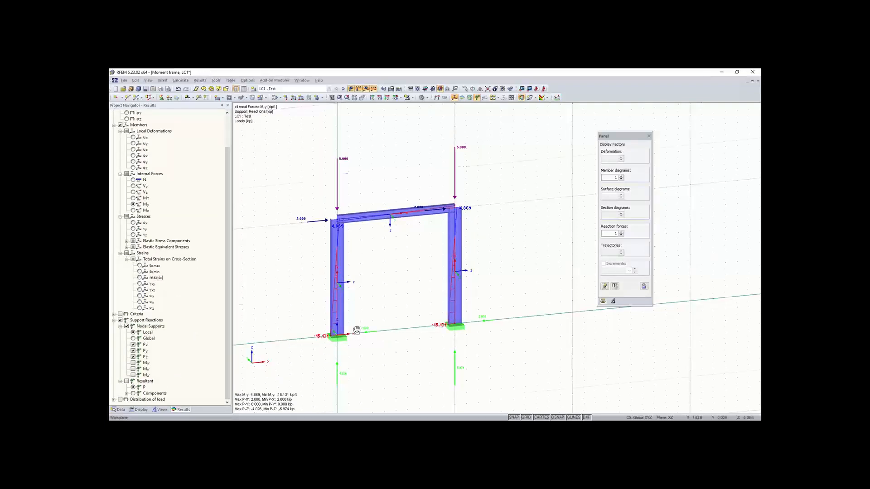
middle_click_drag(359, 368, 357, 327)
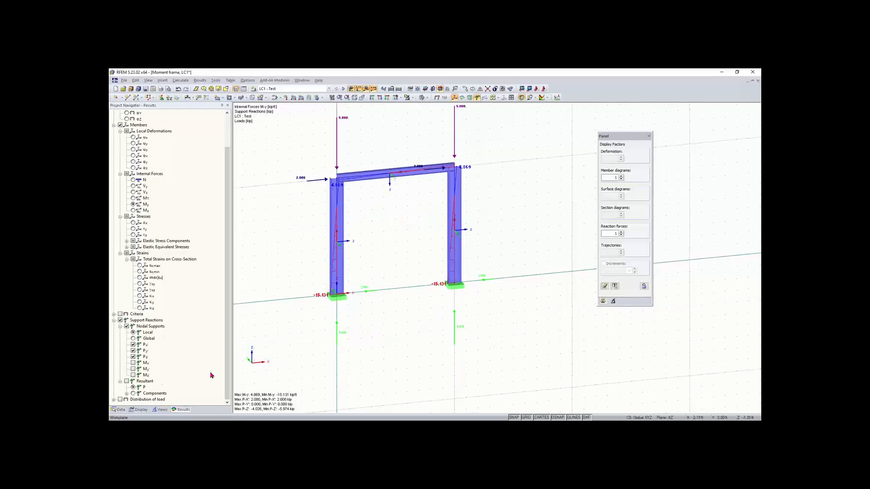
Include the support moments Mx, My and Mz in the displayed reactions and examine them at both column bases.
left_click(133, 363)
left_click(133, 369)
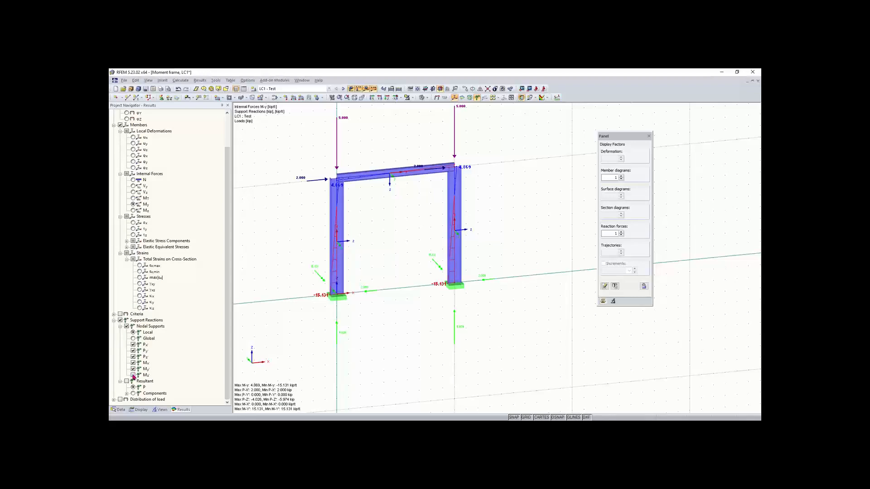
left_click(133, 376)
scroll(353, 321, "up", 3)
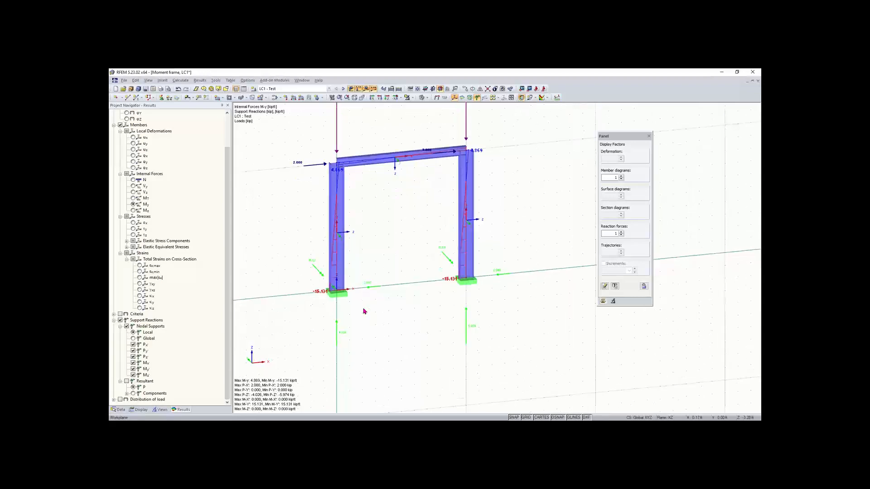
middle_click_drag(413, 288, 312, 291, "ctrl")
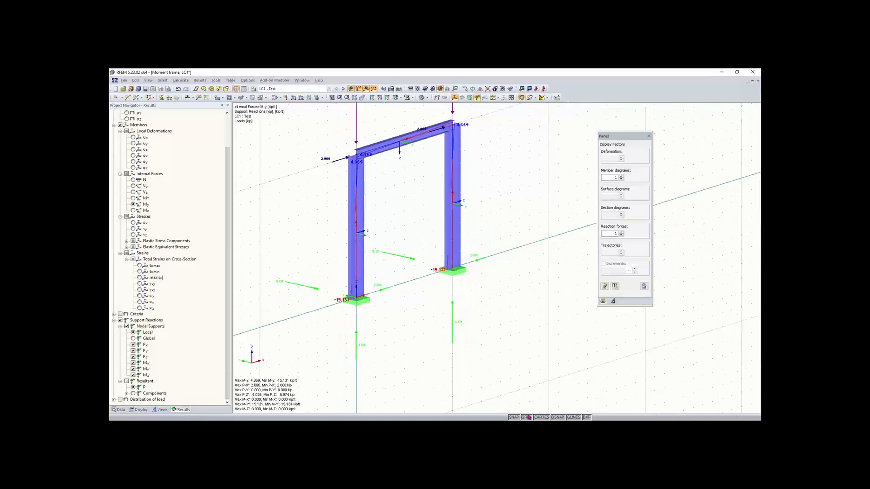
scroll(419, 304, "down", 1)
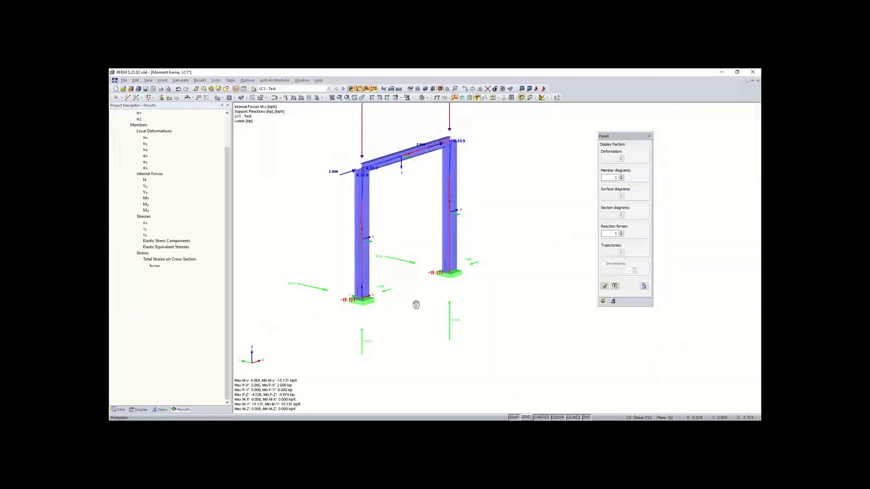
middle_click_drag(416, 304, 434, 329)
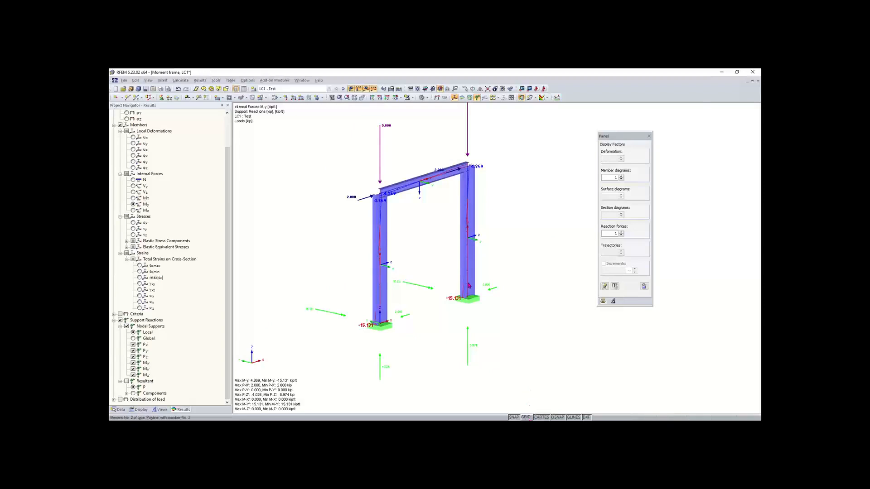
scroll(469, 294, "down", 1)
middle_click_drag(469, 294, 461, 305)
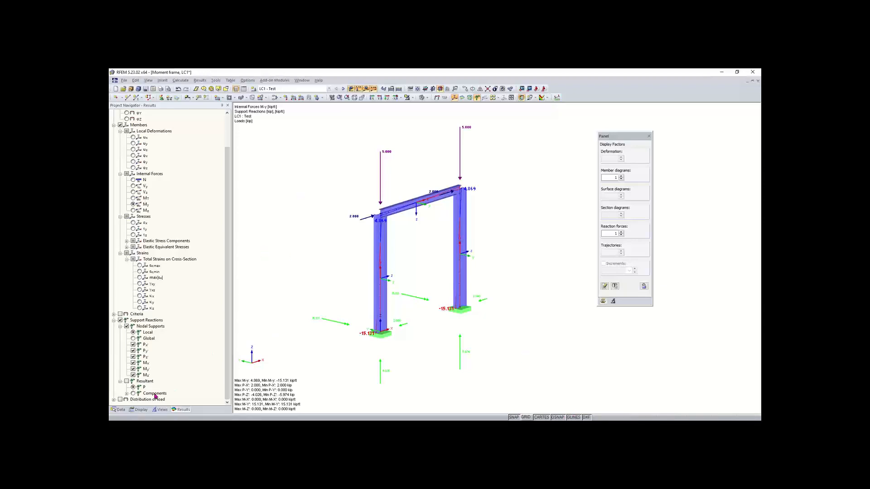
Run the RF-STABILITY eigenvalue analysis for LC1 and show the first buckling mode shape on the frame.
left_click(122, 410)
left_click_drag(227, 203, 225, 263)
double_click(181, 247)
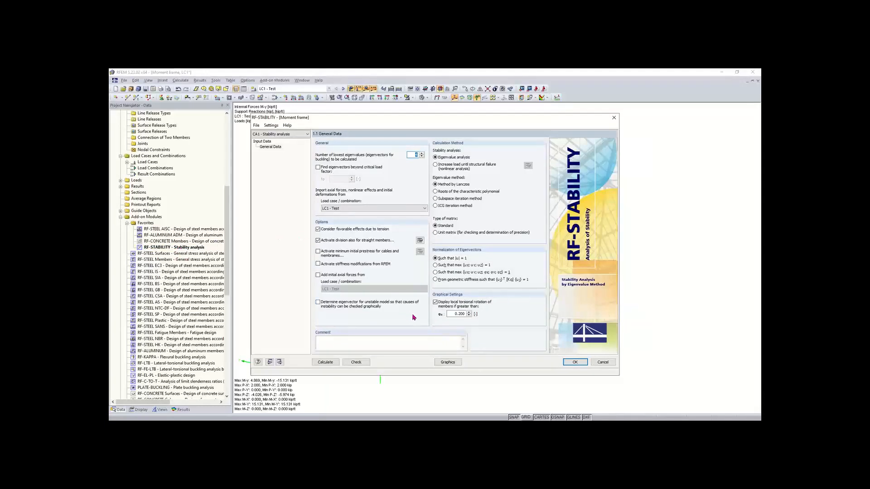
left_click(325, 362)
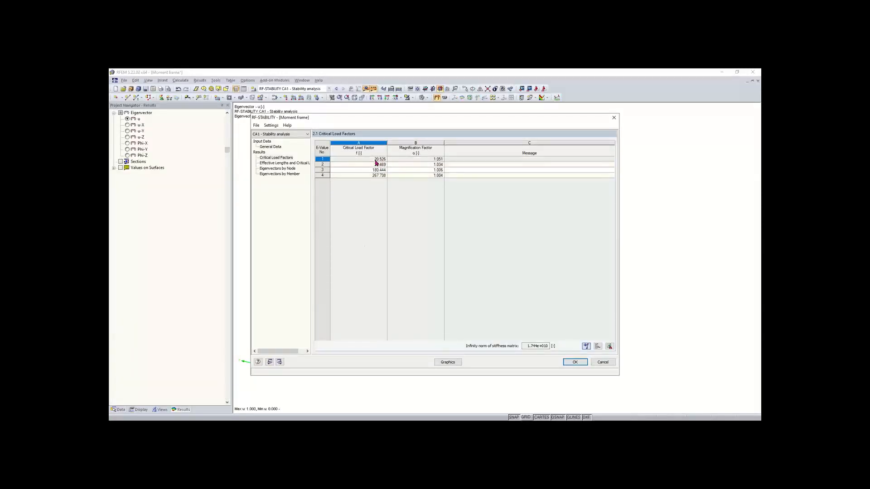
left_click(447, 362)
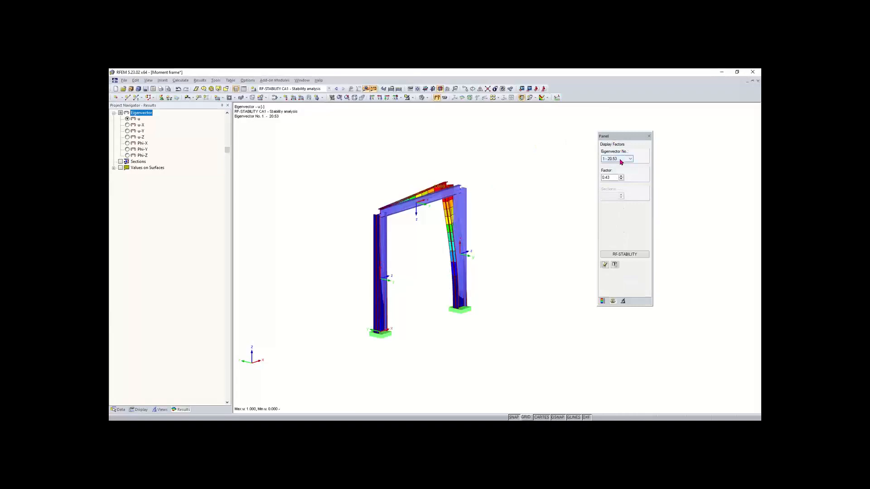
Examine the frame's buckling mode shapes 1 to 4, viewing the frame along the Y and X directions.
left_click(382, 98)
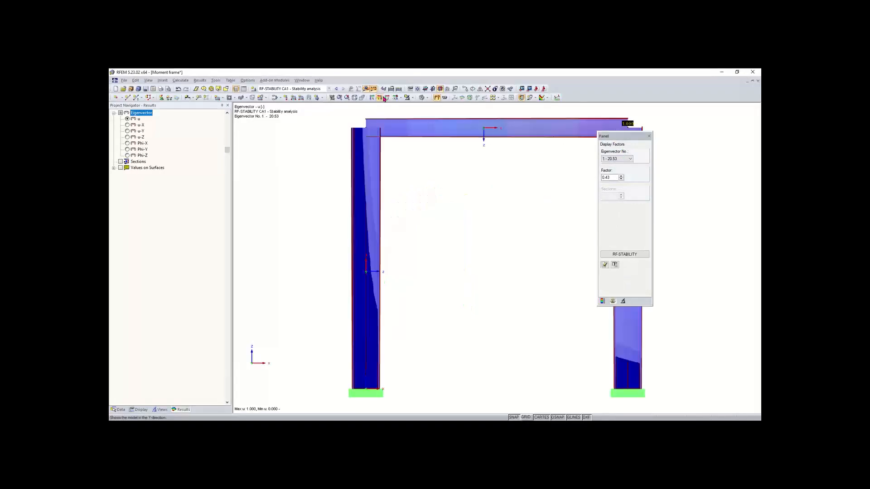
left_click(386, 98)
scroll(444, 168, "down", 2)
middle_click_drag(448, 171, 363, 167)
left_click(372, 97)
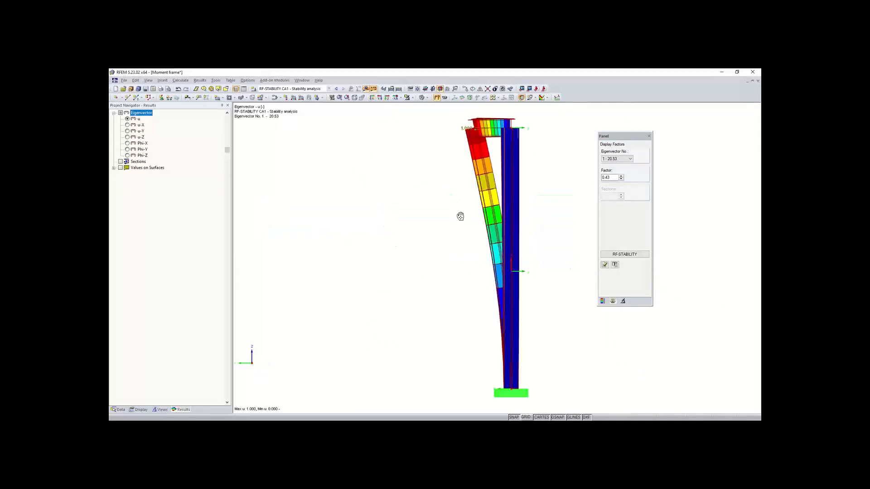
middle_click_drag(460, 216, 381, 226)
left_click(618, 159)
left_click(618, 165)
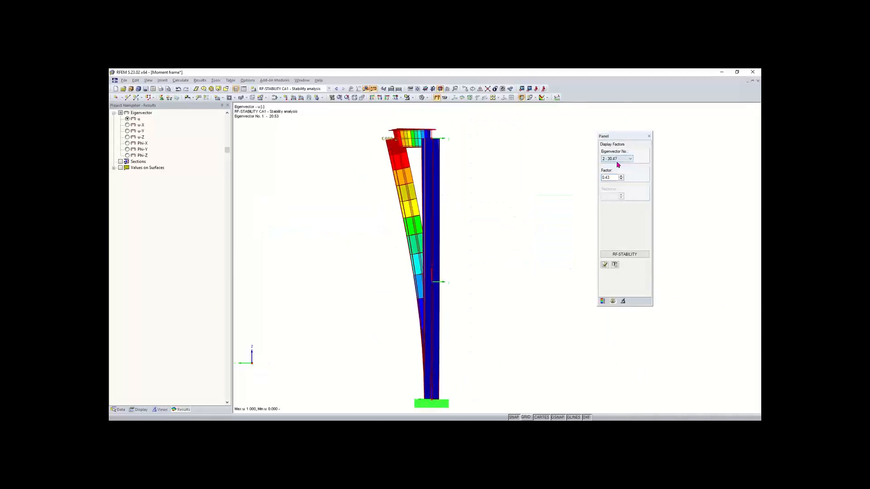
left_click(618, 159)
left_click(615, 171)
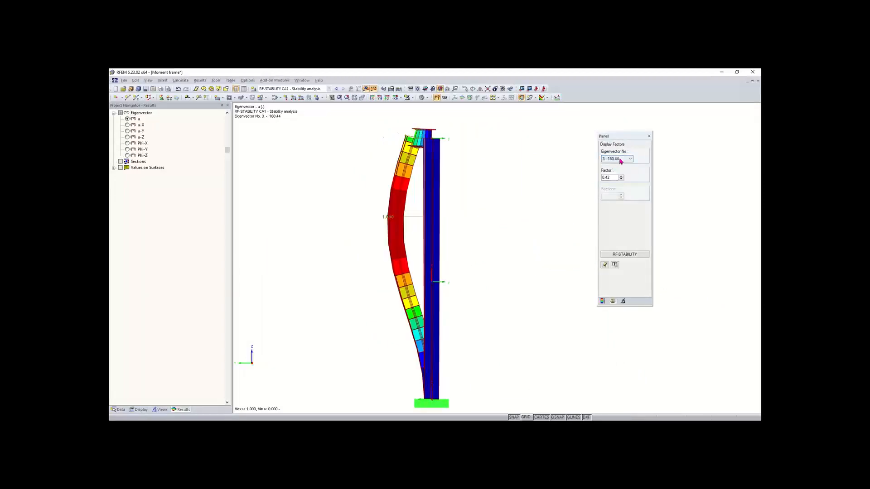
left_click(620, 159)
left_click(616, 177)
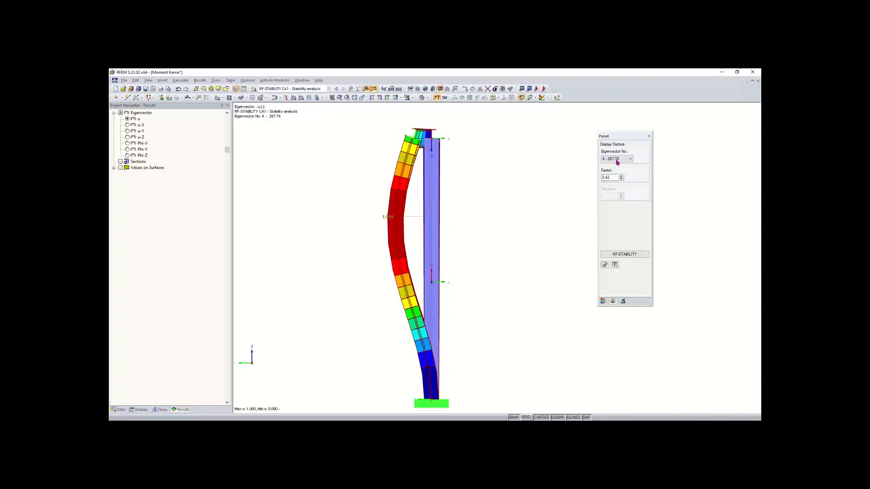
Return to eigenvector 1 and examine the out-of-plane sway of the frame in a 3D view.
left_click(617, 158)
left_click(614, 164)
middle_click_drag(504, 228, 437, 292, "ctrl")
scroll(441, 289, "down", 2)
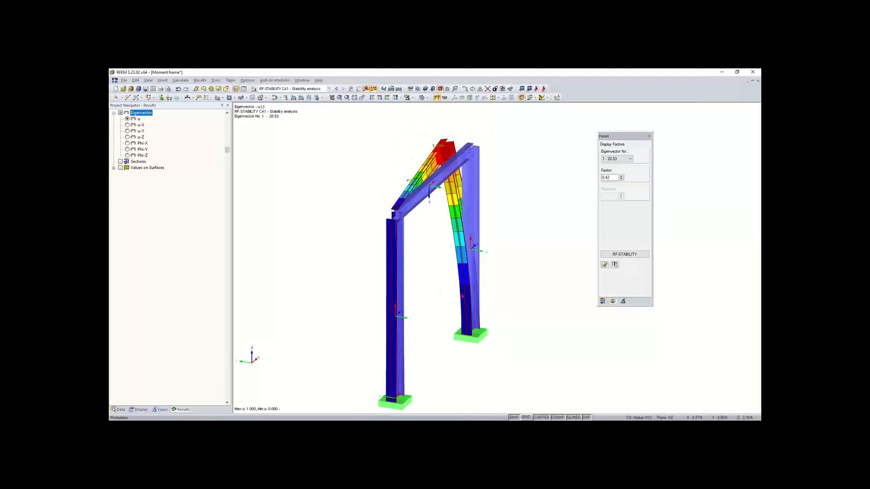
middle_click_drag(529, 227, 533, 161, "ctrl")
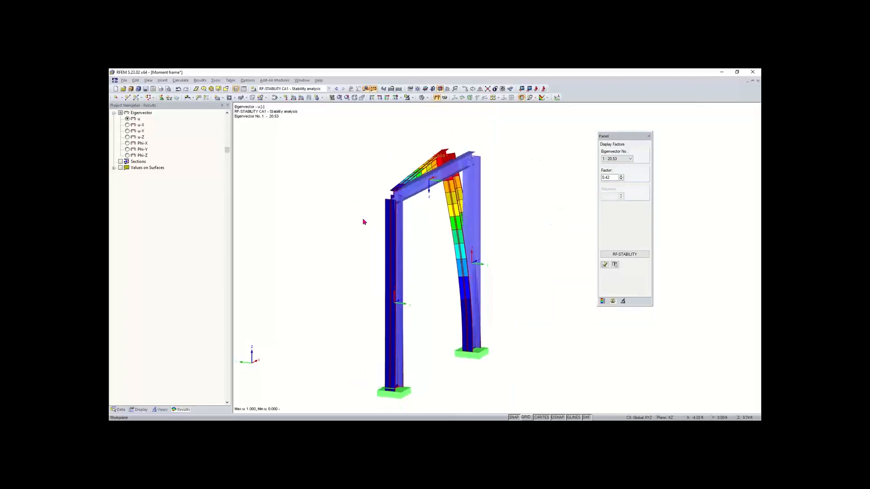
Add a nodal support at both column tops (nodes 2 and 4) that fixes only displacement uY, with all rotations free.
left_click_drag(363, 221, 522, 138)
double_click(471, 161)
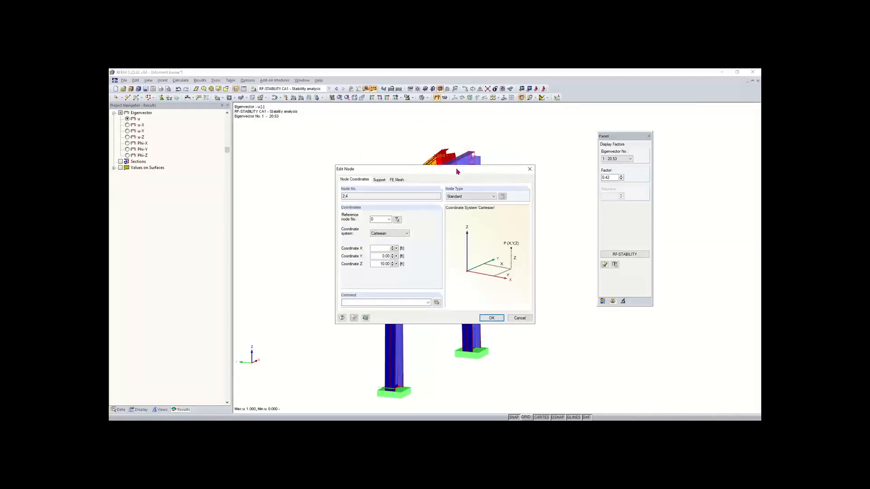
left_click(529, 169)
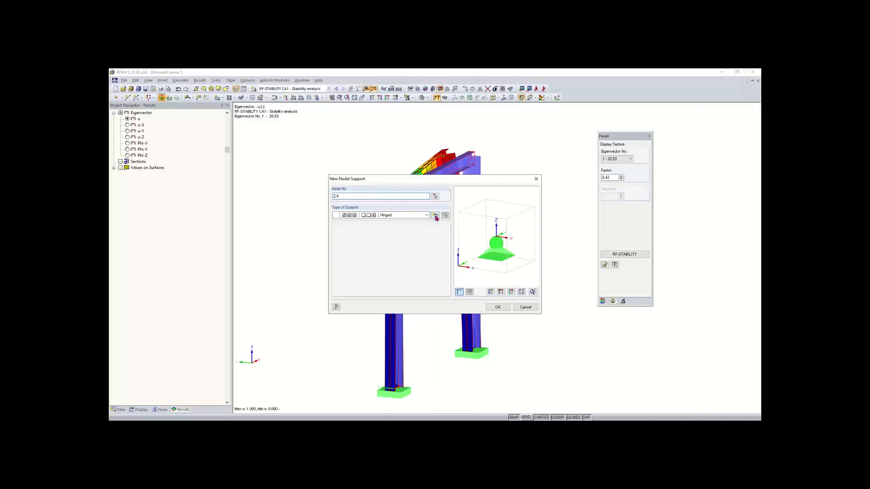
left_click(435, 216)
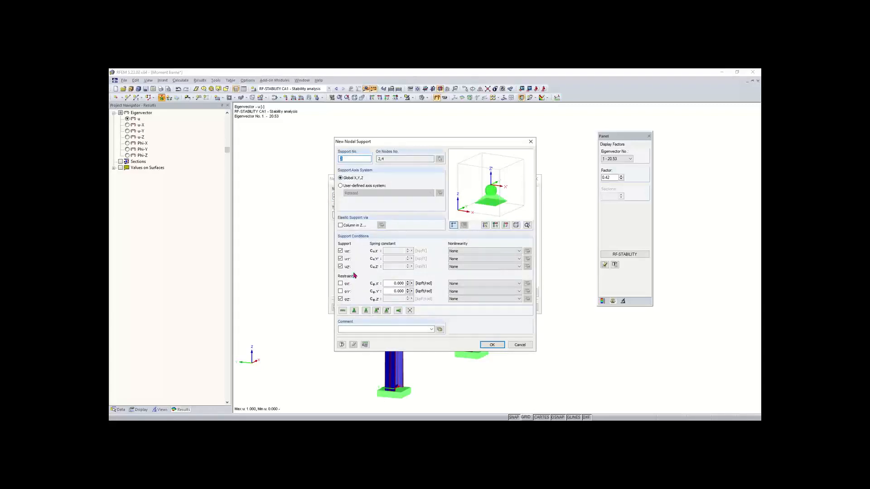
left_click(340, 266)
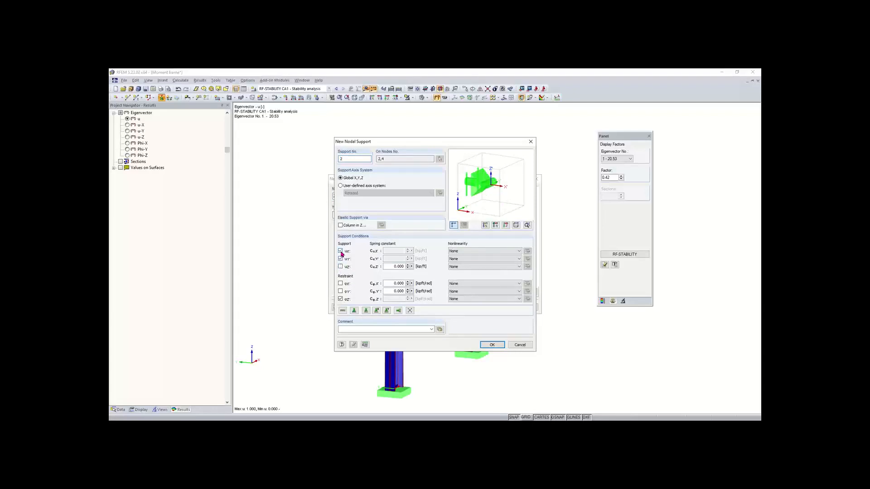
left_click(340, 251)
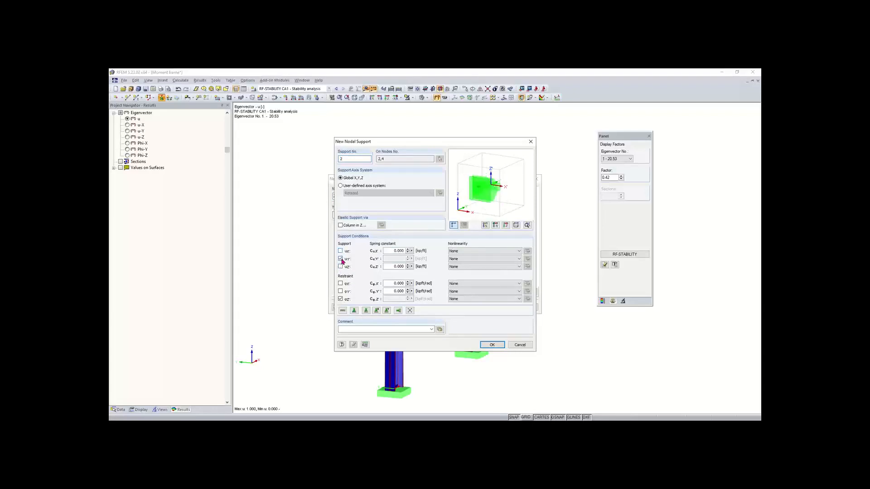
left_click(341, 299)
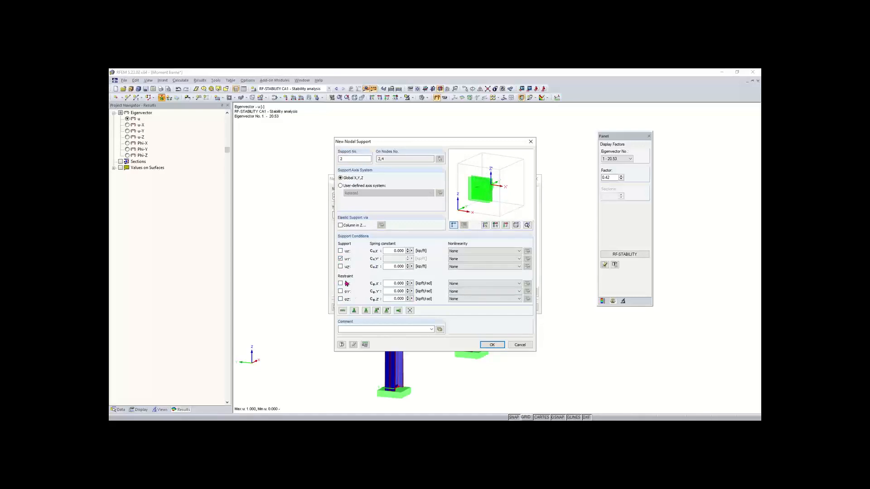
left_click(492, 345)
left_click(497, 308)
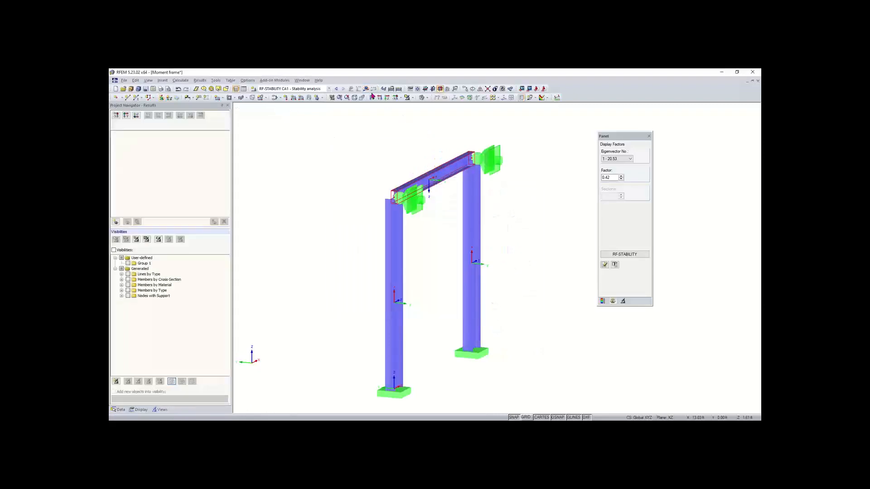
Recalculate the RF-STABILITY results with the new column-top supports and view the first mode shape from the opposite side.
left_click(399, 90)
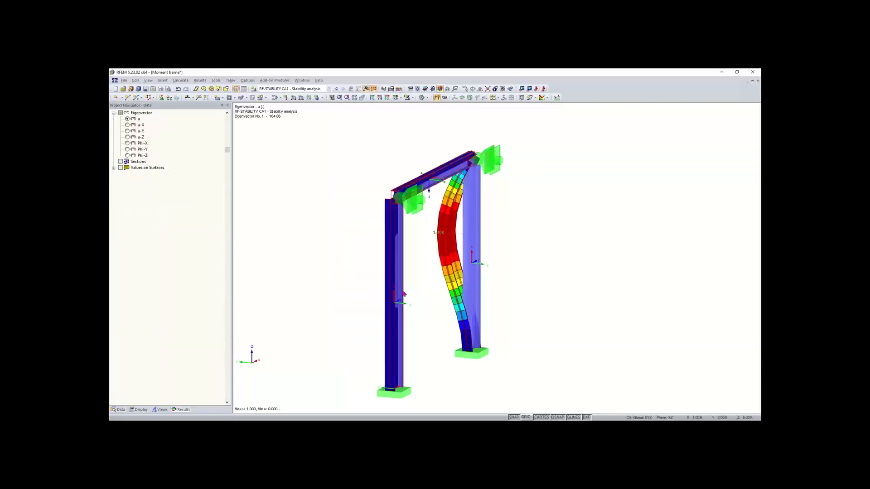
middle_click_drag(496, 205, 609, 213, "ctrl")
right_click(610, 212)
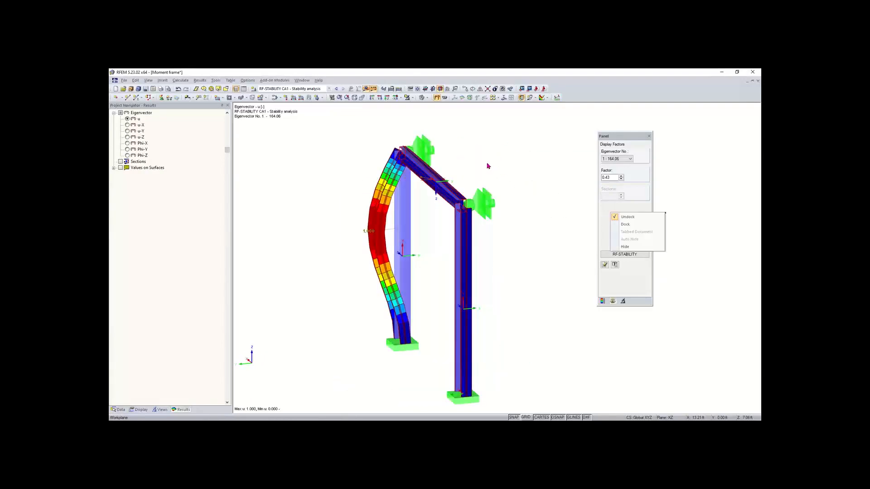
Display eigenvectors 2, 3 and 4 of the laterally supported frame one after another.
left_click(621, 159)
left_click(618, 169)
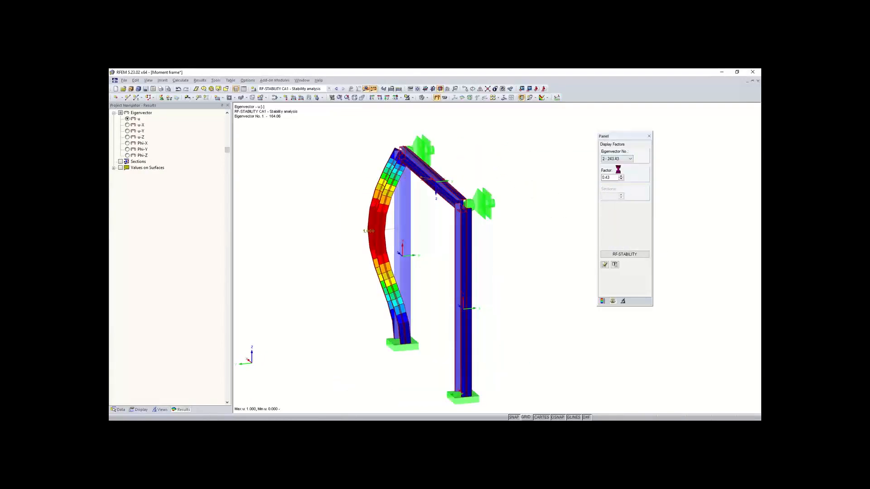
left_click(618, 159)
left_click(616, 174)
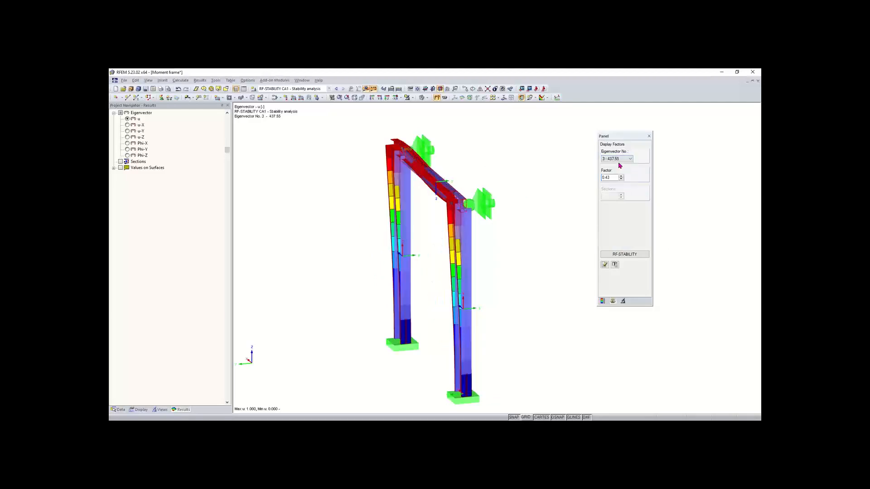
left_click(618, 159)
left_click(615, 179)
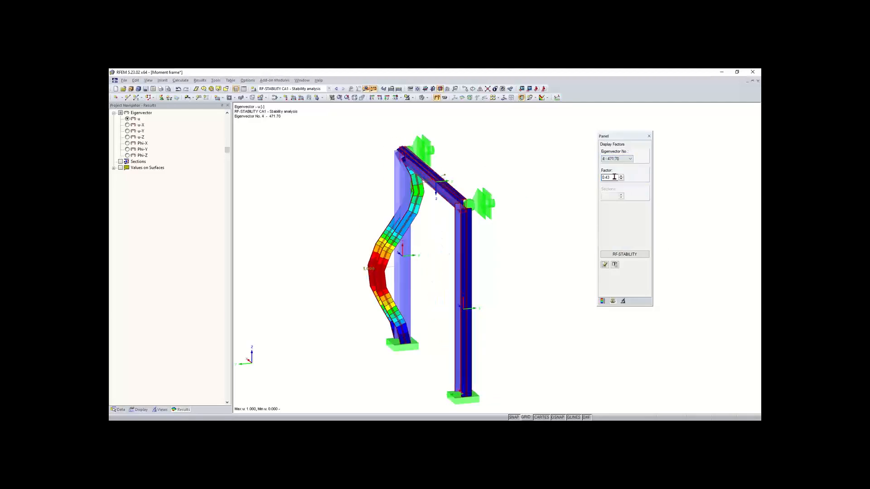
Check the table of critical load factors in the RF-STABILITY module, then close the module.
left_click(116, 409)
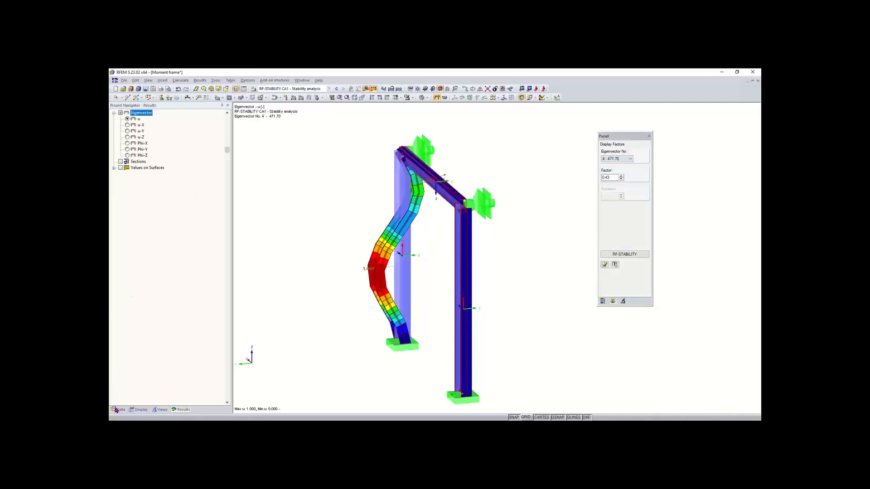
left_click(180, 241)
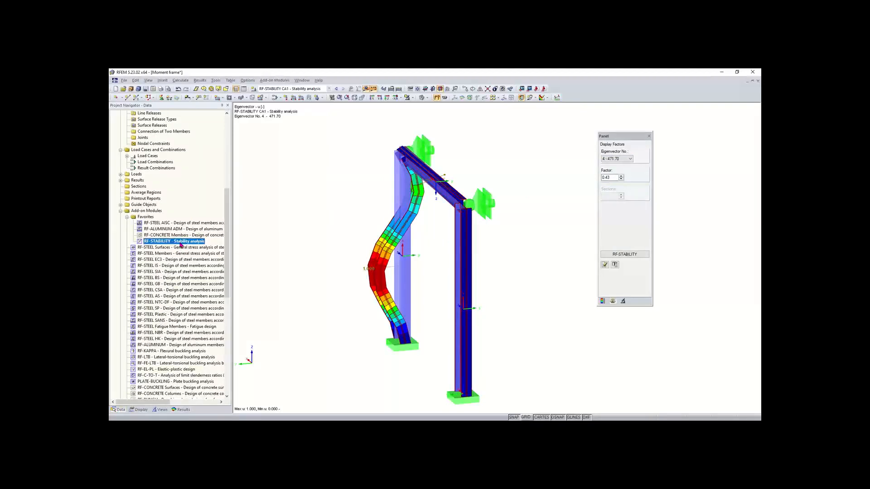
double_click(180, 243)
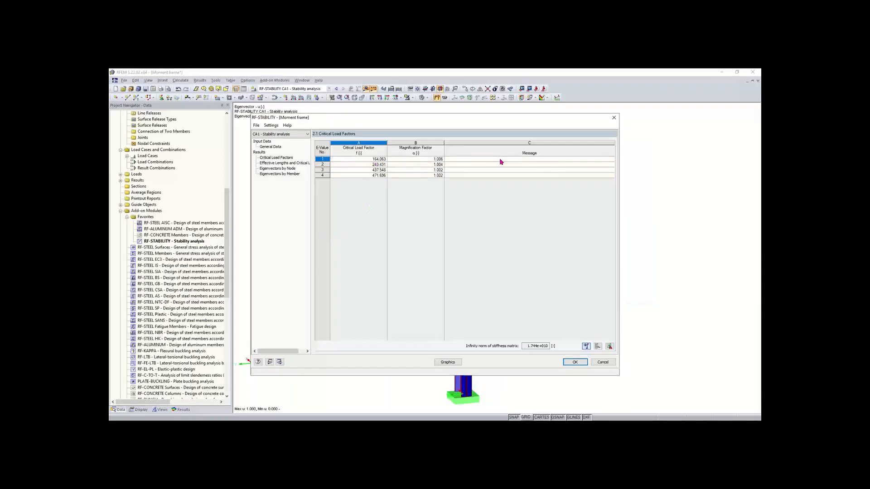
left_click(613, 118)
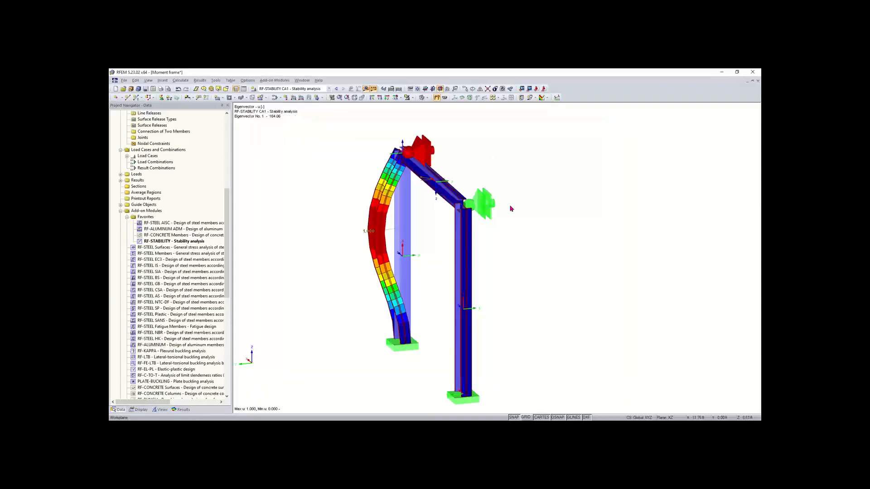
Examine the laterally supported frame's first buckling mode shape from several sides.
middle_click_drag(514, 210, 330, 198, "ctrl")
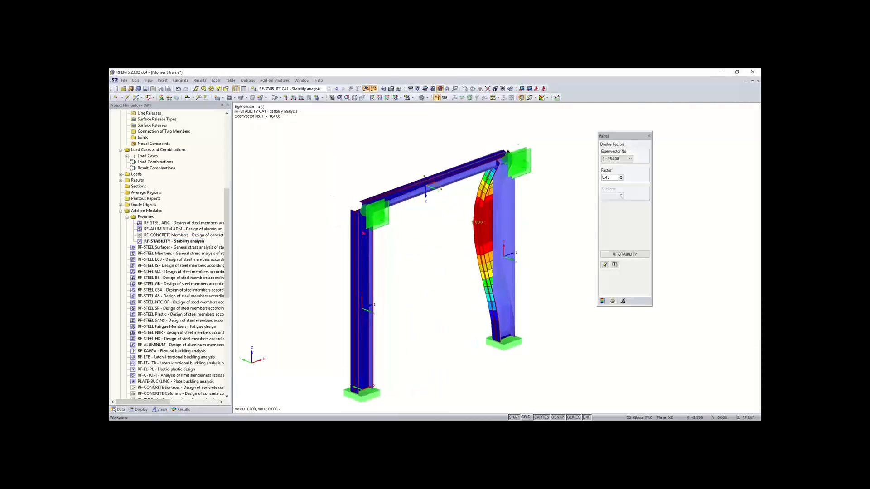
scroll(370, 247, "down", 2)
middle_click_drag(423, 265, 417, 254)
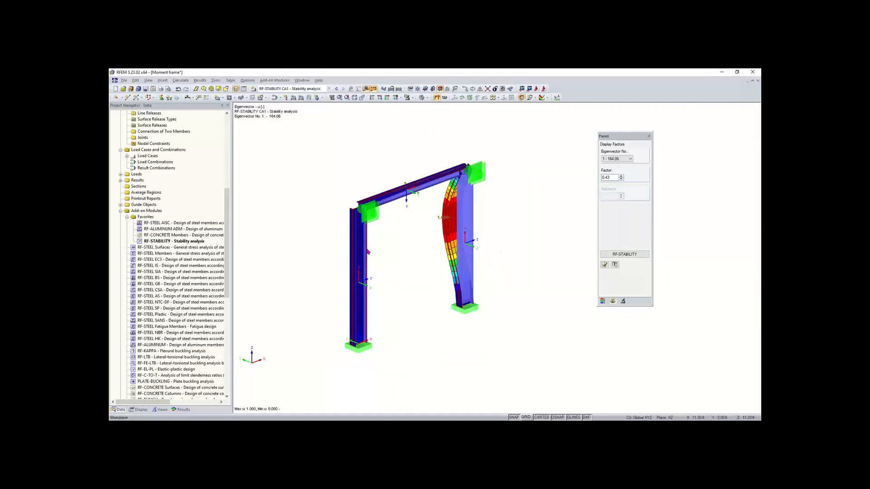
left_click(354, 99)
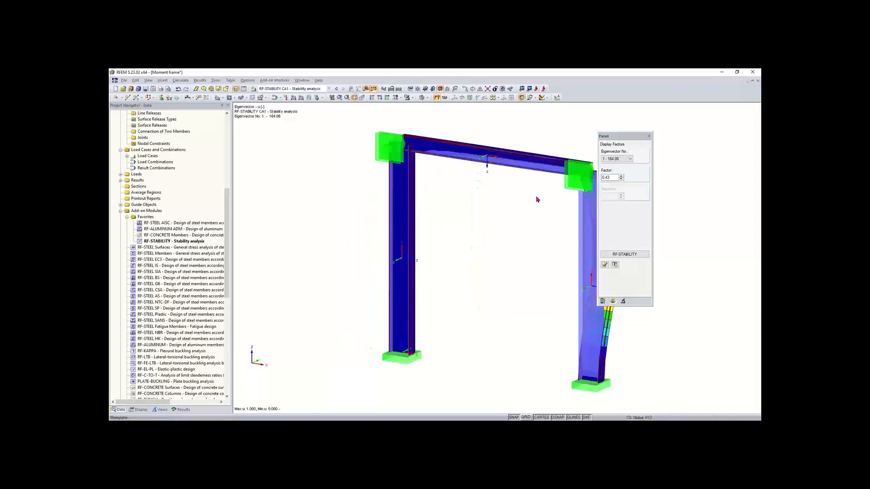
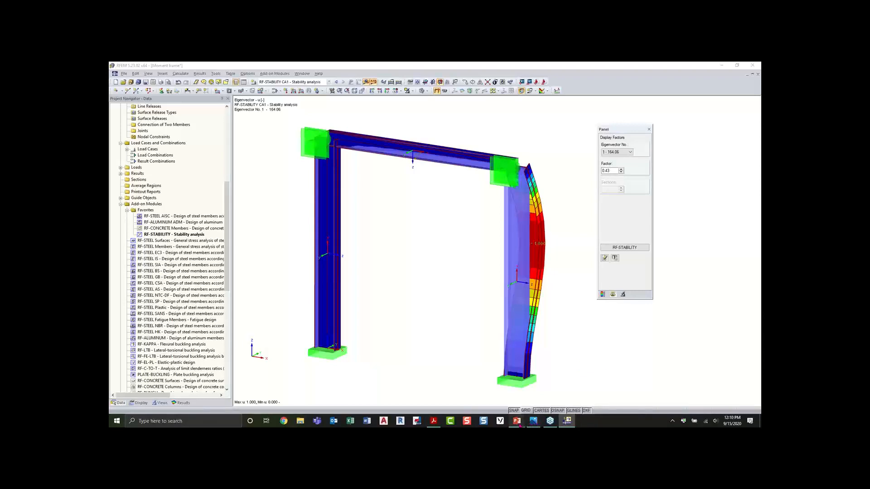
mouse_move(518, 423)
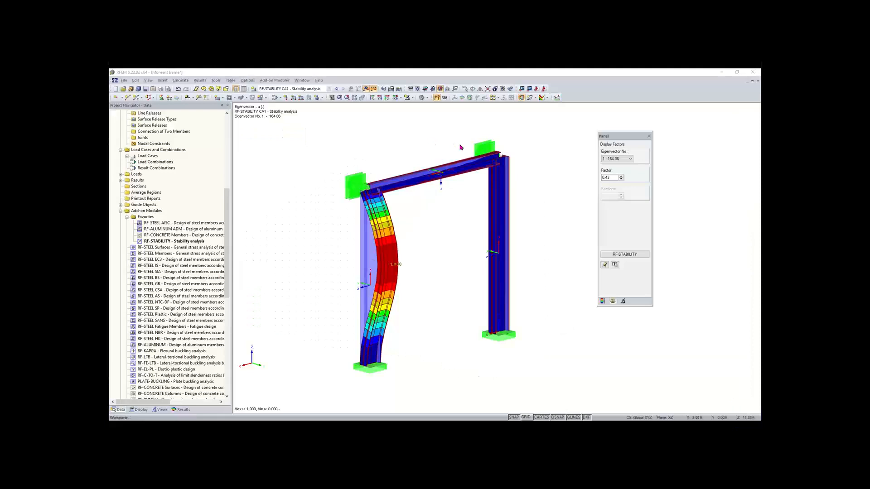
middle_click_drag(461, 145, 443, 160)
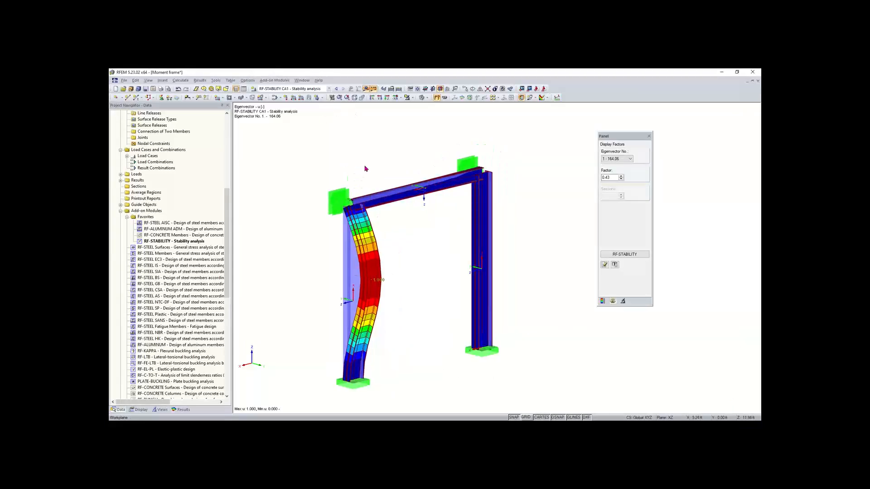
scroll(388, 162, "down", 1)
middle_click_drag(388, 162, 381, 142)
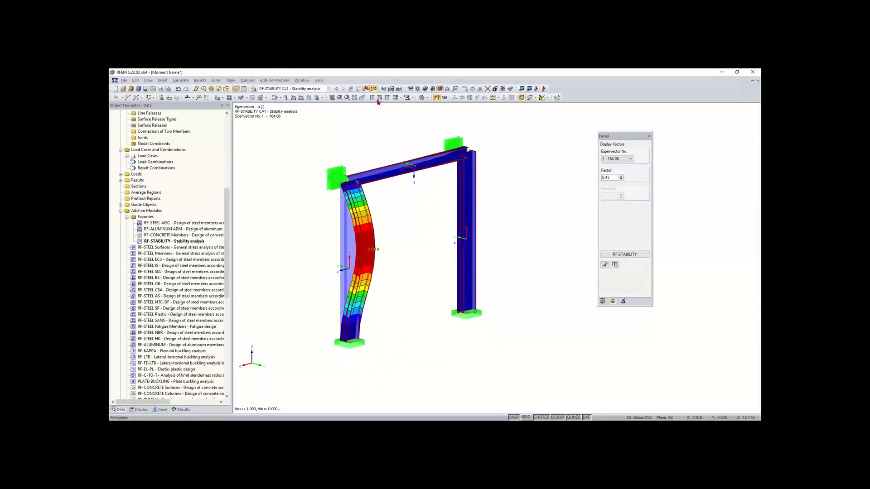
Display load case LC1 - Test with its results hidden and examine the nodal load at the column top closely.
left_click(306, 90)
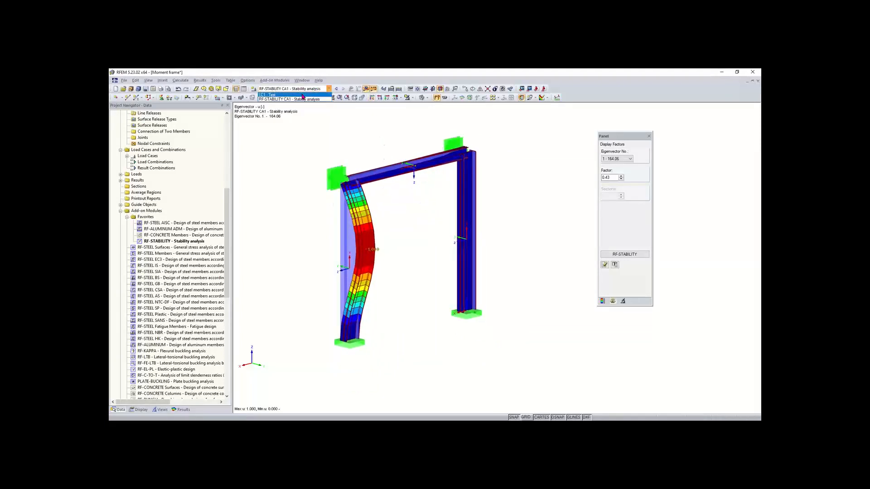
left_click(305, 94)
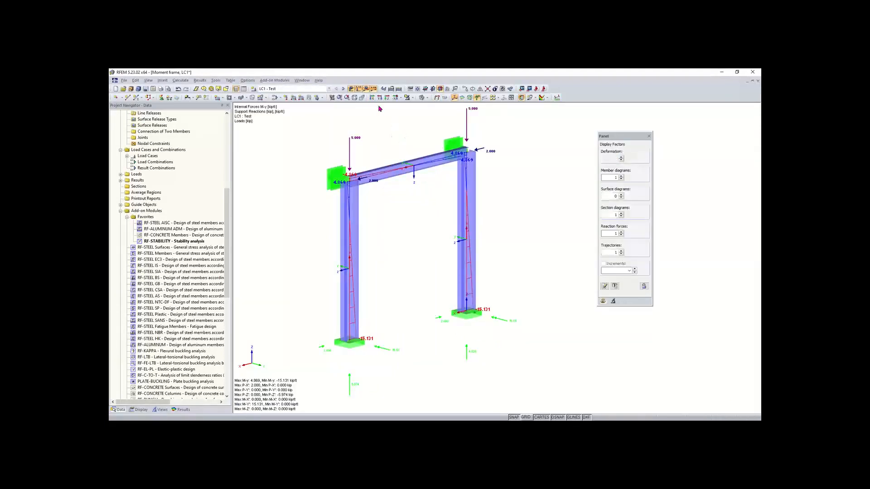
left_click(366, 89)
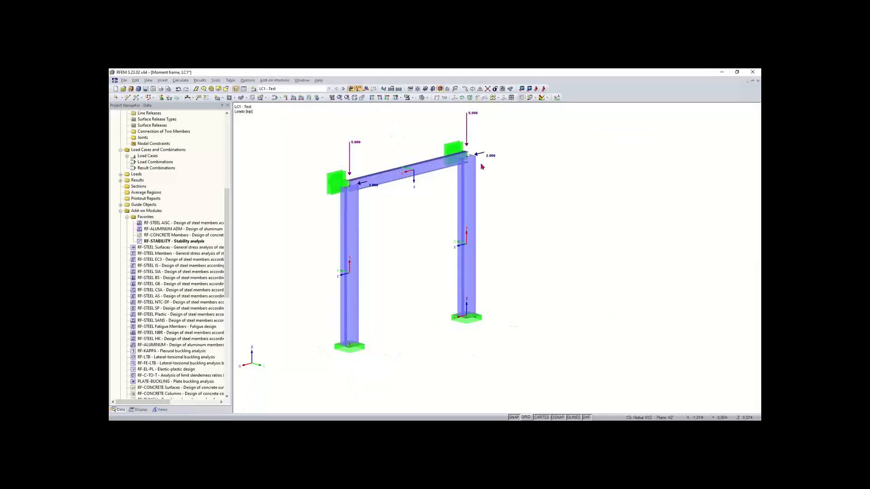
mouse_move(372, 187)
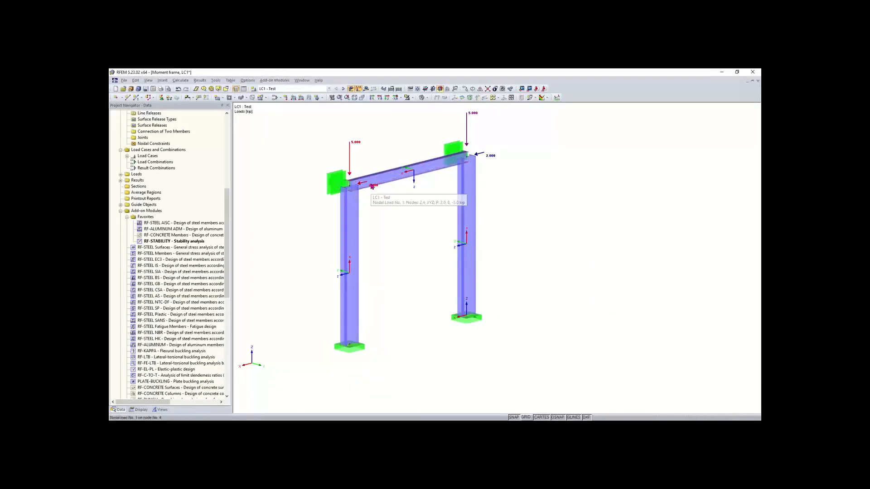
scroll(371, 186, "up", 2)
scroll(372, 186, "up", 2)
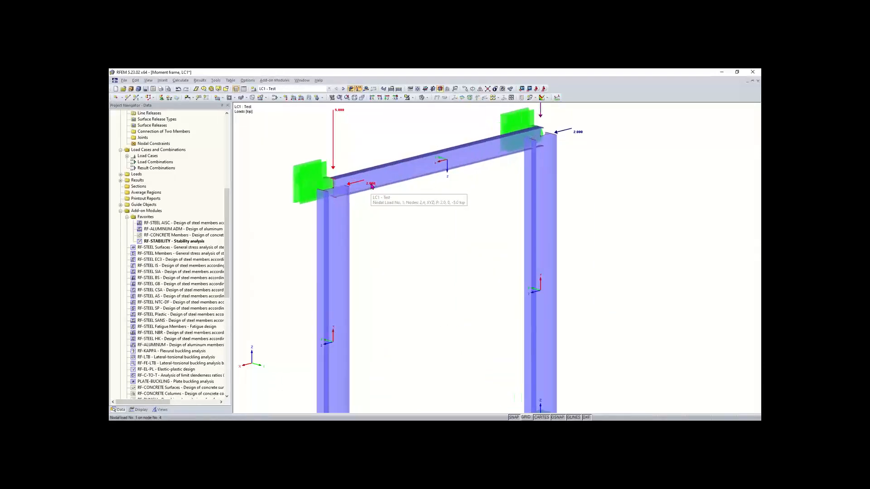
Open the new nodal load settings, view the available force components, and close them without adding a load.
middle_click_drag(371, 149, 361, 196)
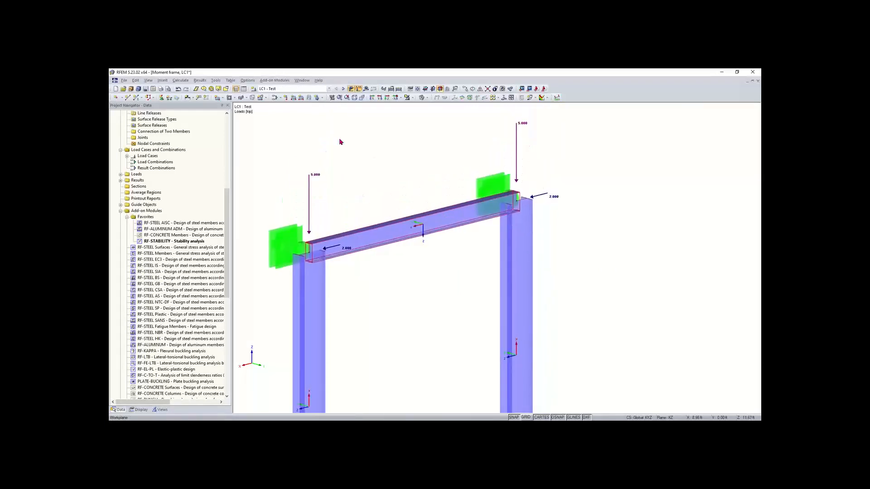
left_click(286, 99)
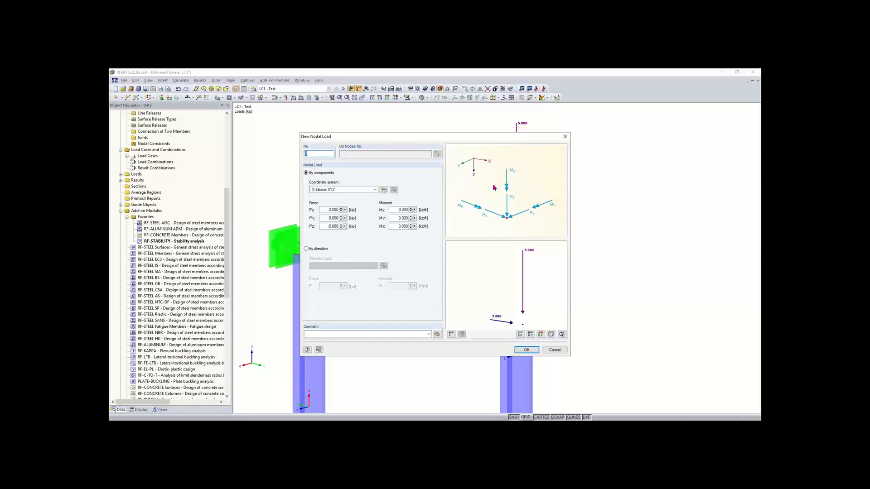
left_click(554, 350)
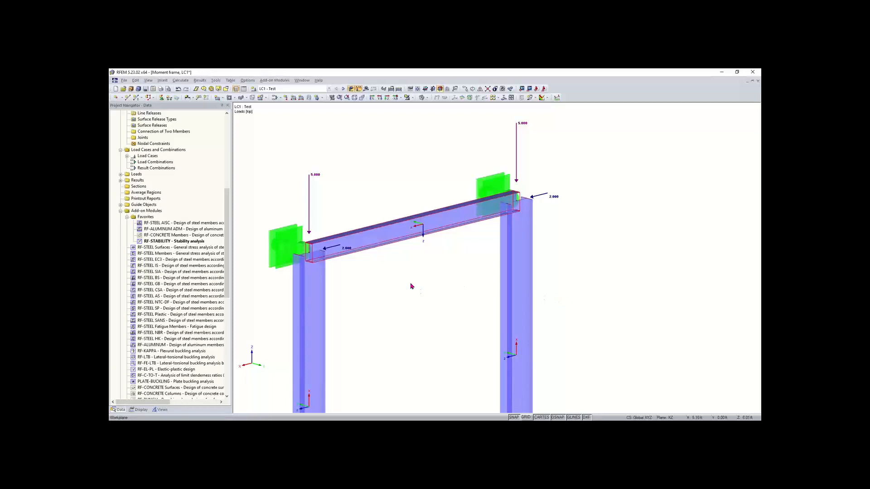
scroll(387, 286, "down", 1)
middle_click_drag(387, 284, 394, 241)
scroll(394, 241, "down", 2)
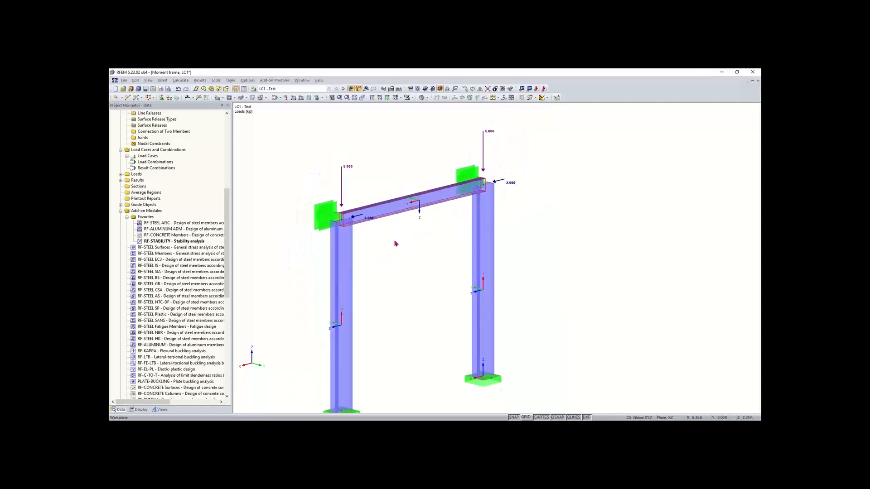
scroll(394, 242, "down", 1)
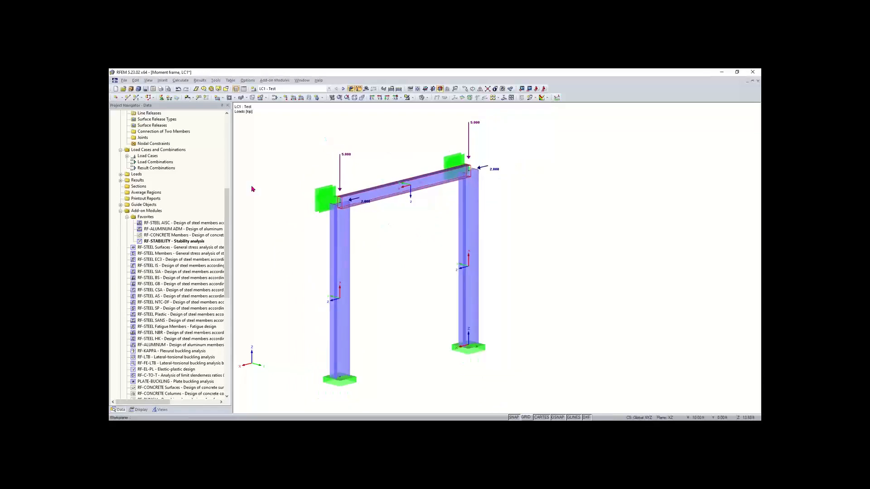
Open the wind load generator for a flat or monopitch roof according to ASCE/SEI 7-16, then close it without generating loads.
left_click_drag(228, 220, 229, 290)
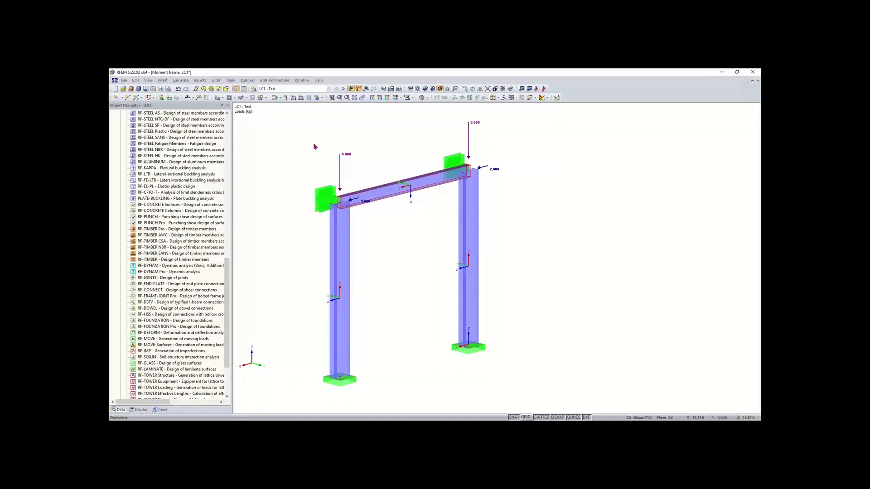
scroll(301, 167, "down", 1)
mouse_move(301, 168)
middle_mouse_down()
mouse_move(330, 175)
mouse_move(305, 177)
middle_mouse_up()
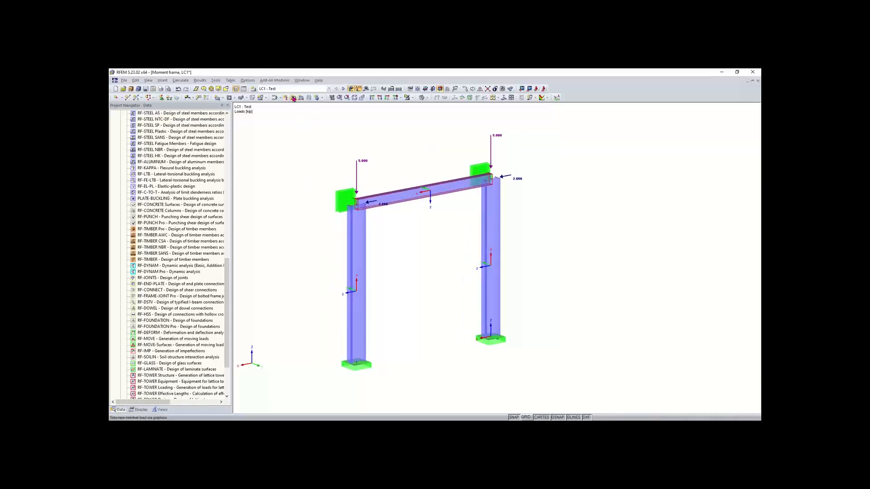
left_click(215, 80)
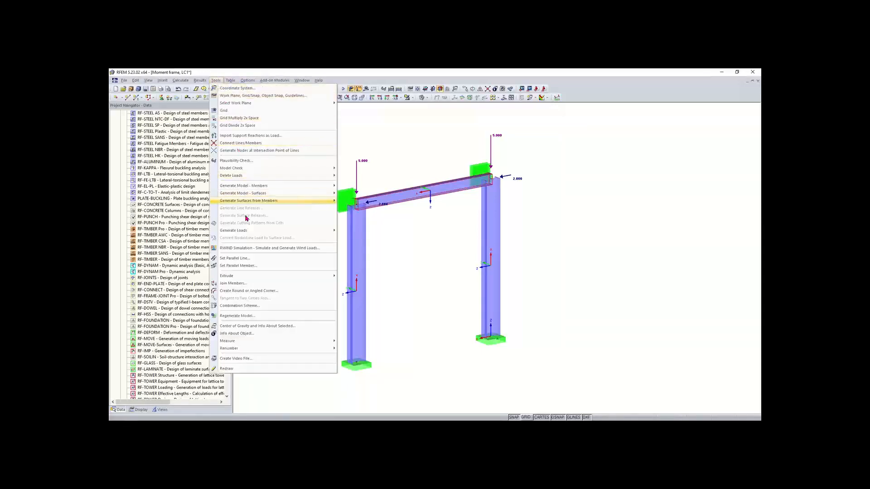
mouse_move(323, 233)
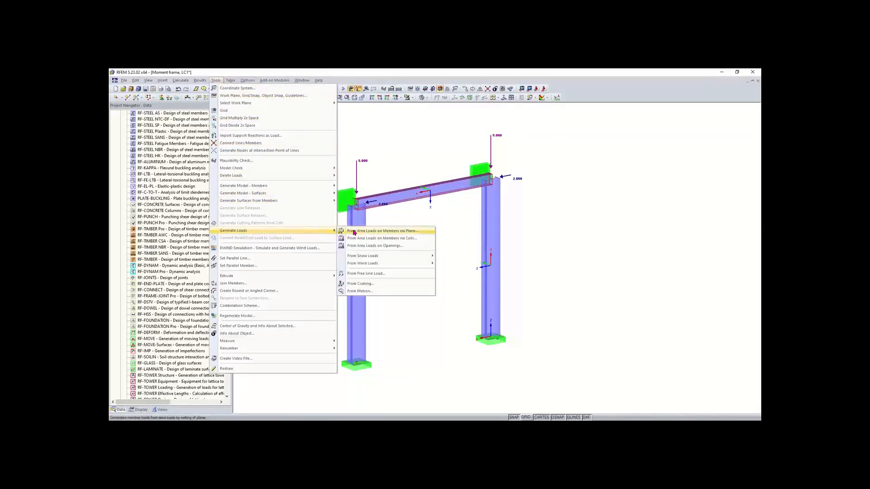
mouse_move(367, 264)
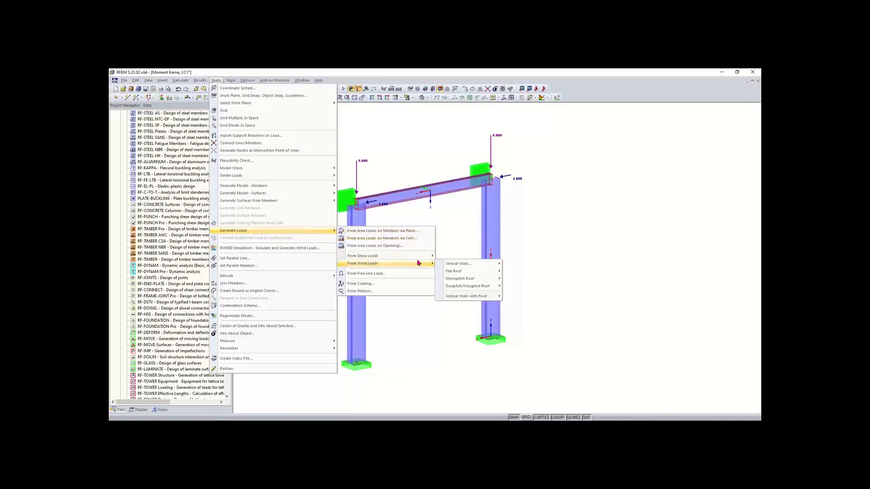
mouse_move(454, 264)
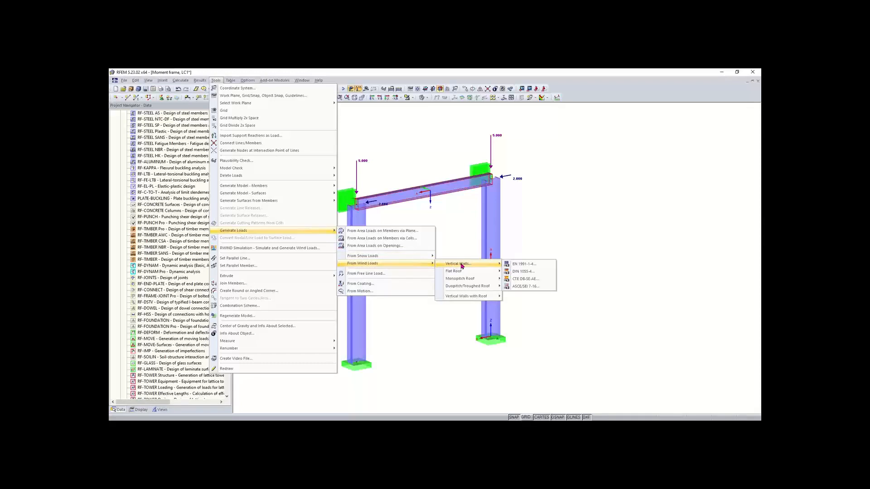
mouse_move(495, 272)
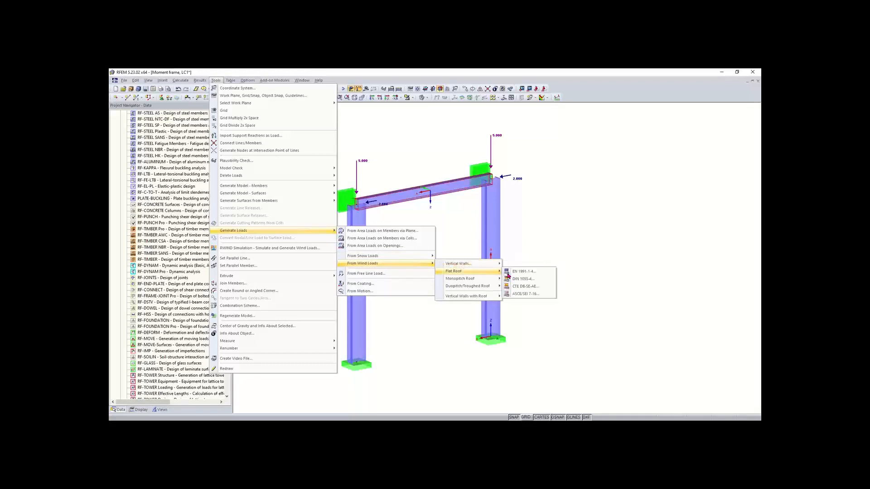
left_click(526, 294)
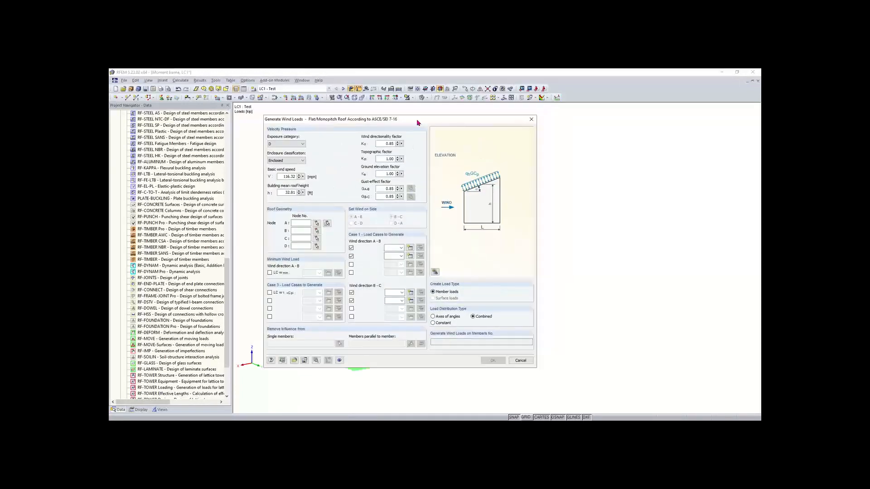
left_click(532, 119)
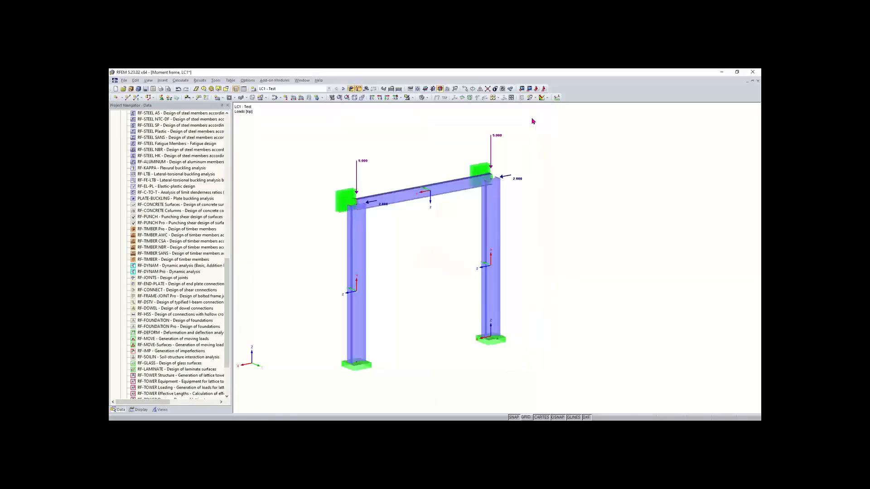
Add a second load case with the description Wind in +X.
left_click(275, 99)
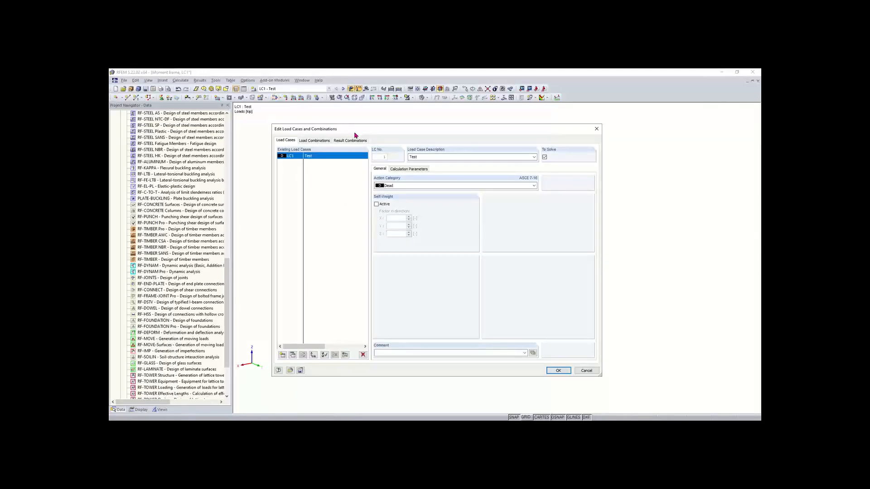
double_click(436, 157)
left_click(282, 355)
left_click(534, 157)
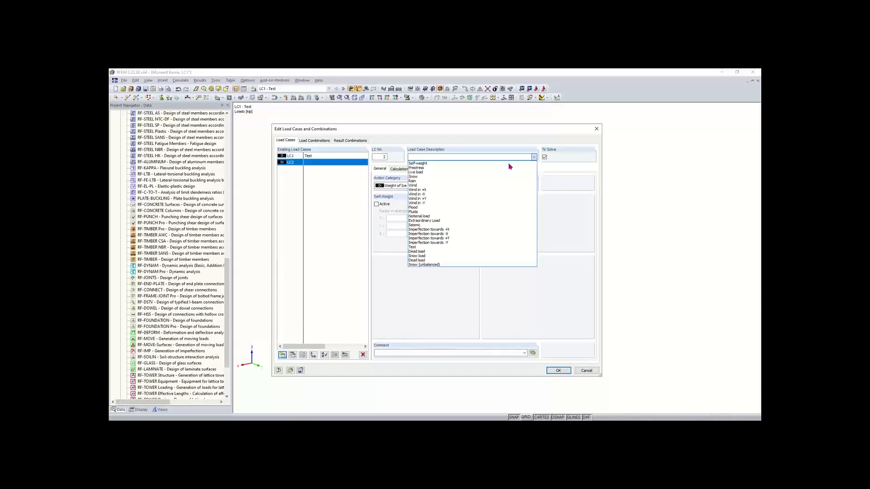
left_click(418, 190)
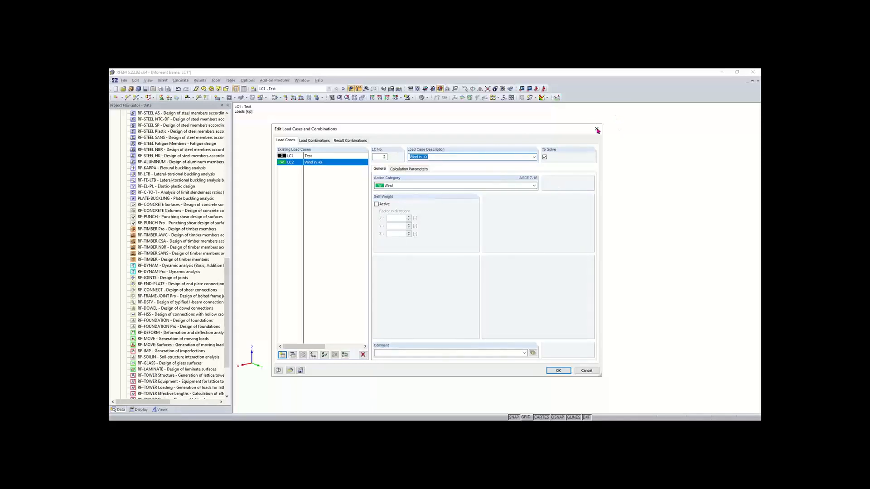
Delete the Wind in +X load case and close the load case editor.
left_click(363, 355)
key("y")
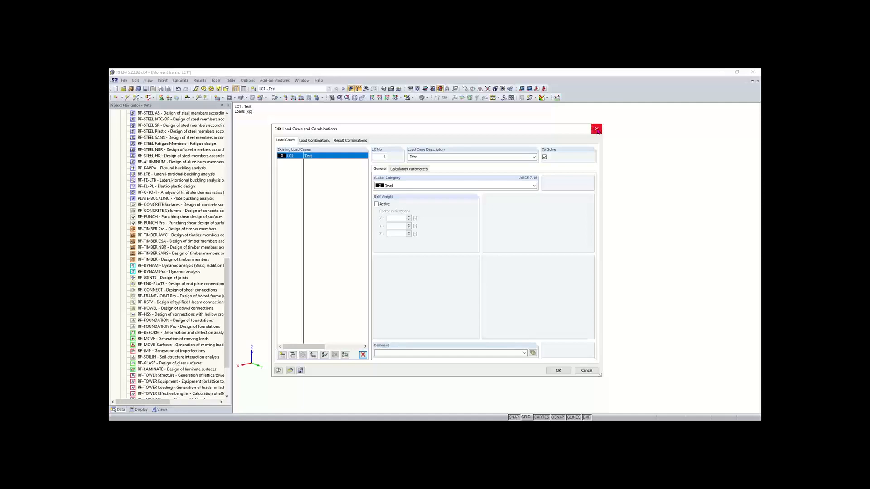
left_click(597, 129)
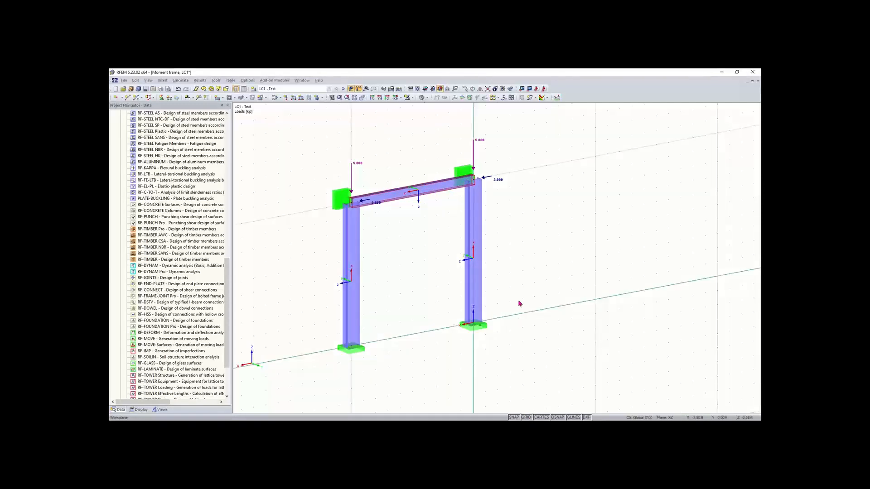
Set the work plane to the global XY plane.
middle_click_drag(519, 301, 509, 280)
scroll(508, 280, "down", 1)
middle_click_drag(494, 255, 344, 331)
left_click(424, 88)
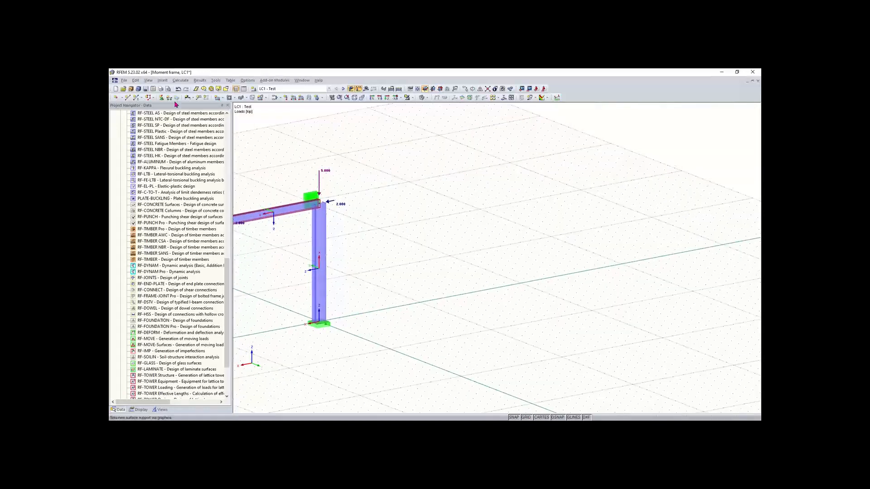
Draw a line about 10 ft long beside the frame along the X axis, starting at X -10 ft, Y 0, Z 0.
left_click(127, 98)
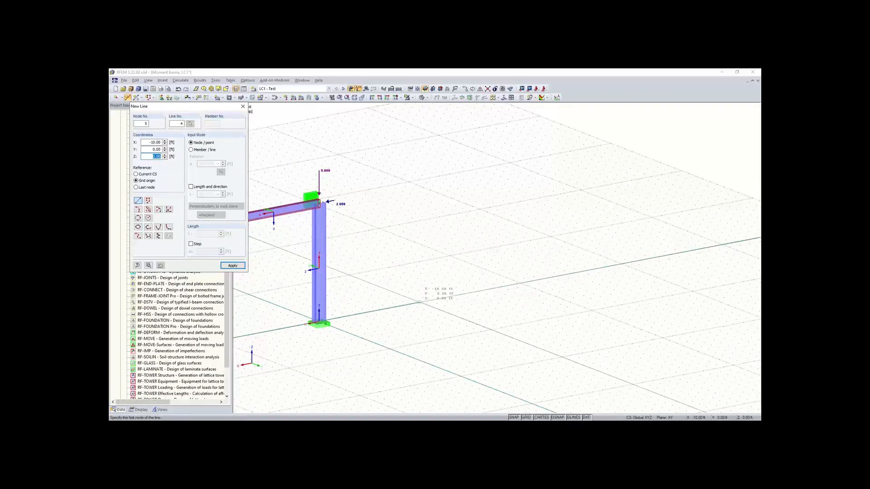
left_click(420, 302)
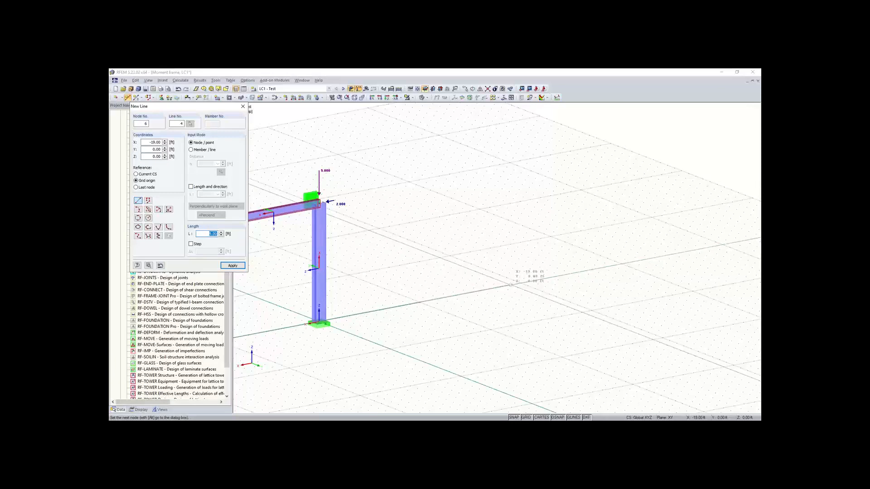
scroll(507, 292, "down", 3)
middle_click_drag(505, 293, 485, 302)
scroll(485, 302, "up", 3)
scroll(489, 294, "up", 1)
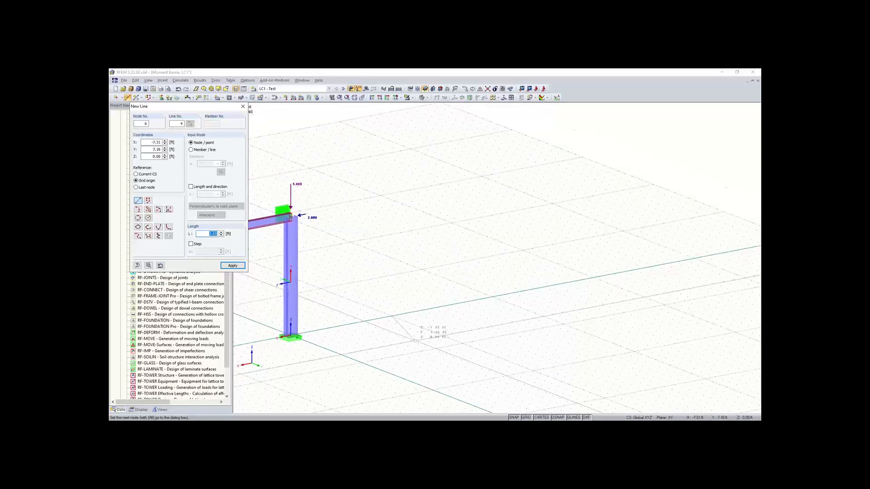
scroll(419, 314, "up", 1)
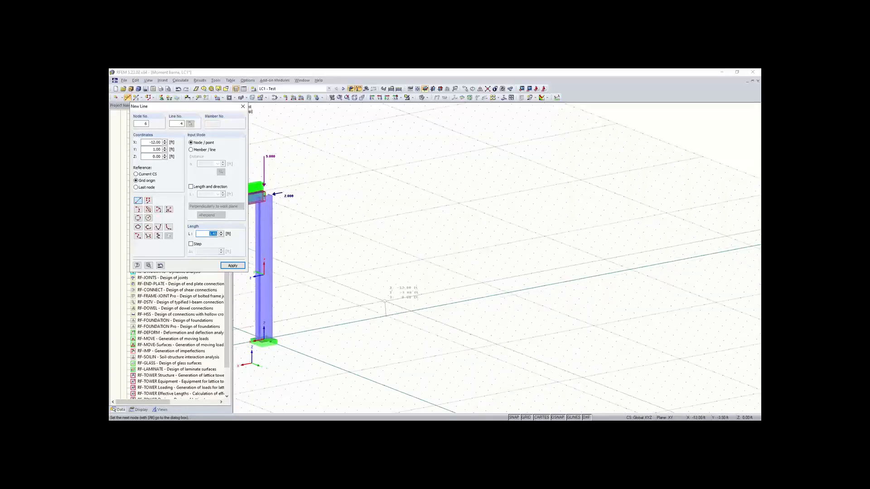
scroll(439, 285, "down", 1)
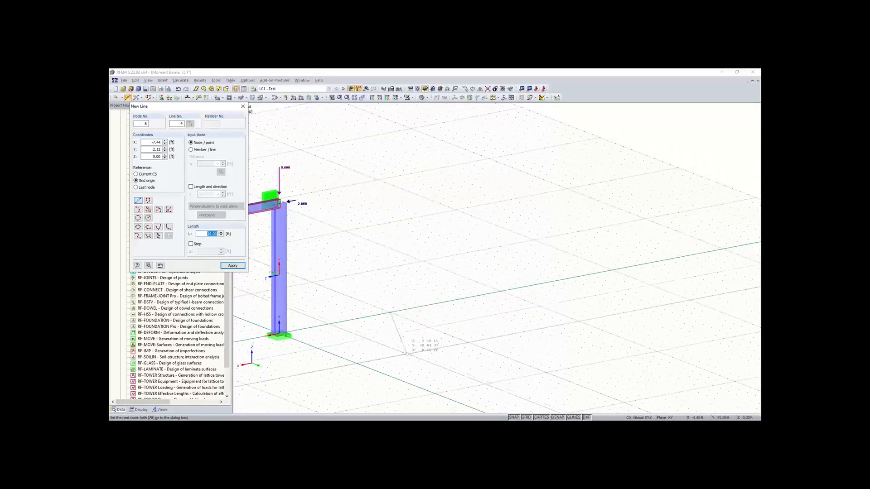
scroll(464, 335, "down", 1)
scroll(464, 334, "down", 3)
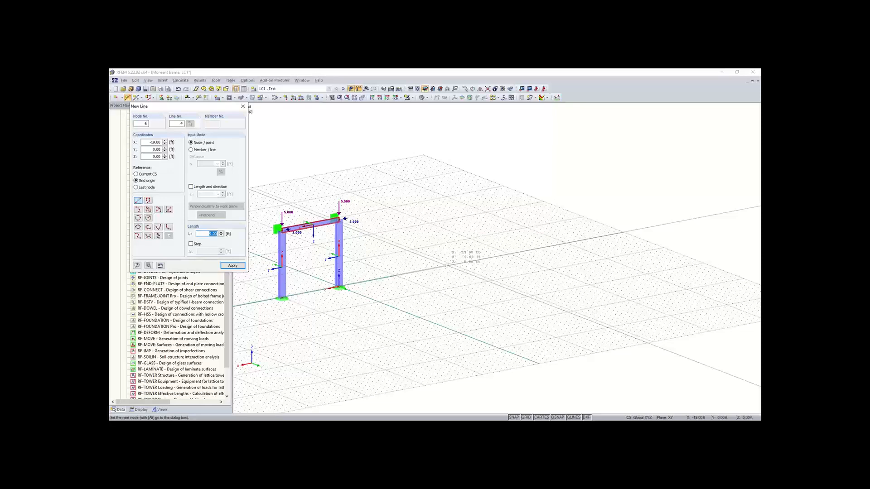
type("8")
key("Return")
scroll(452, 263, "up", 1)
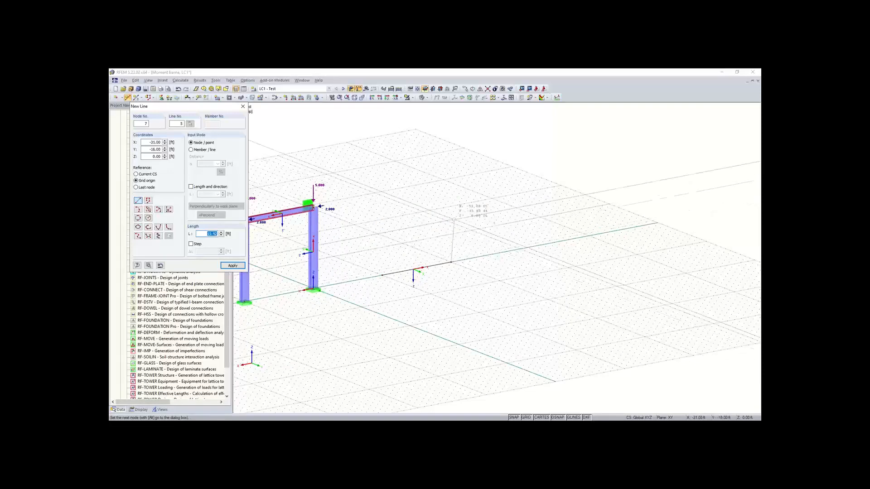
key("Escape")
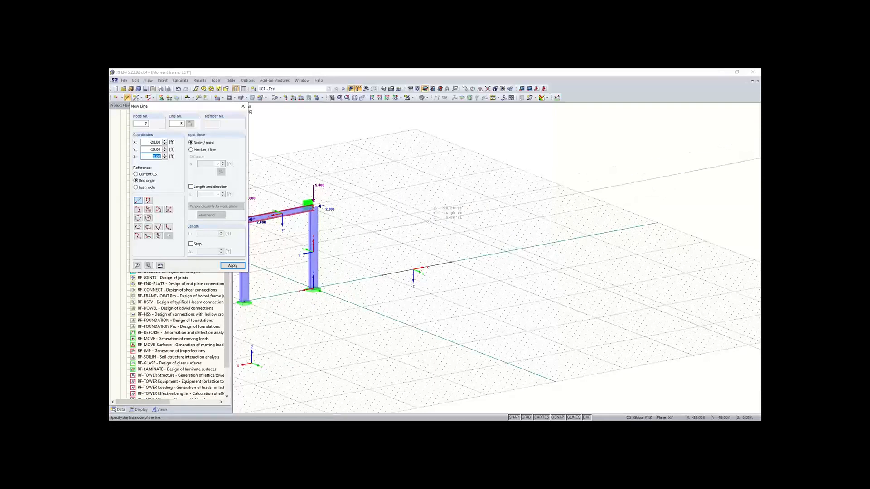
Draw a 10 ft line perpendicular to the work plane, starting at X -27 ft, Y 0, Z 0.
left_click(191, 188)
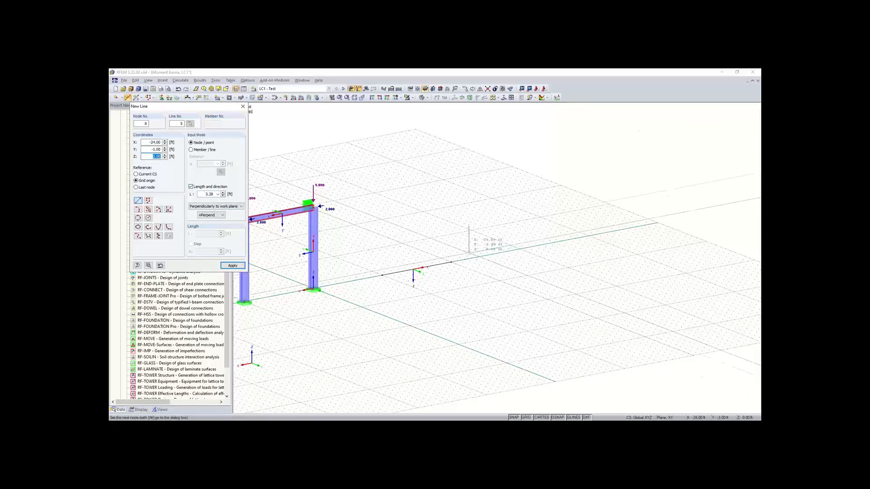
left_click_drag(204, 194, 231, 196)
type("10")
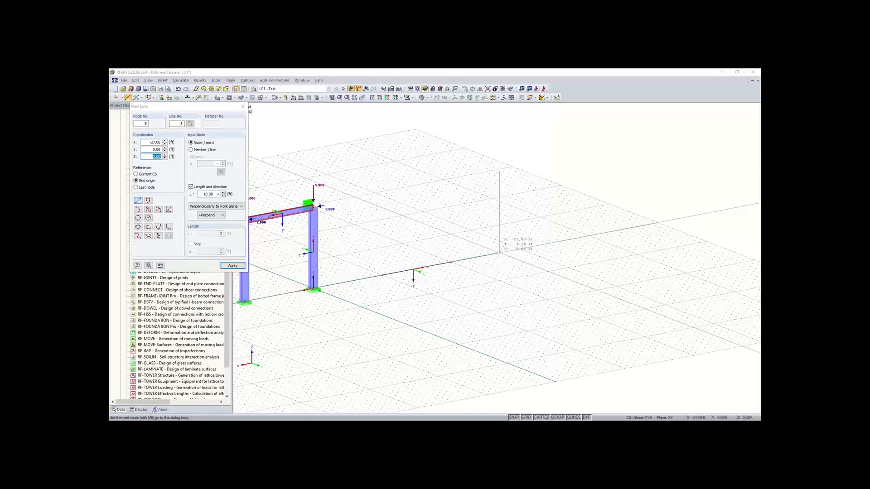
left_click(499, 252)
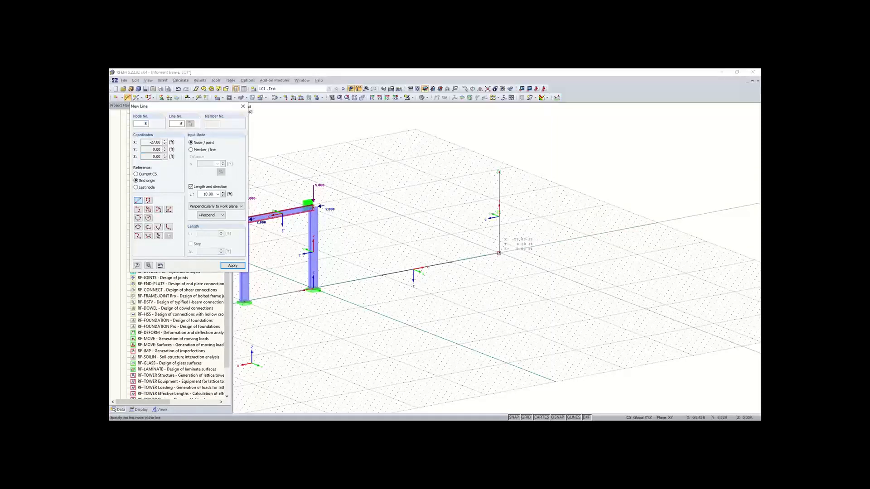
key("Escape")
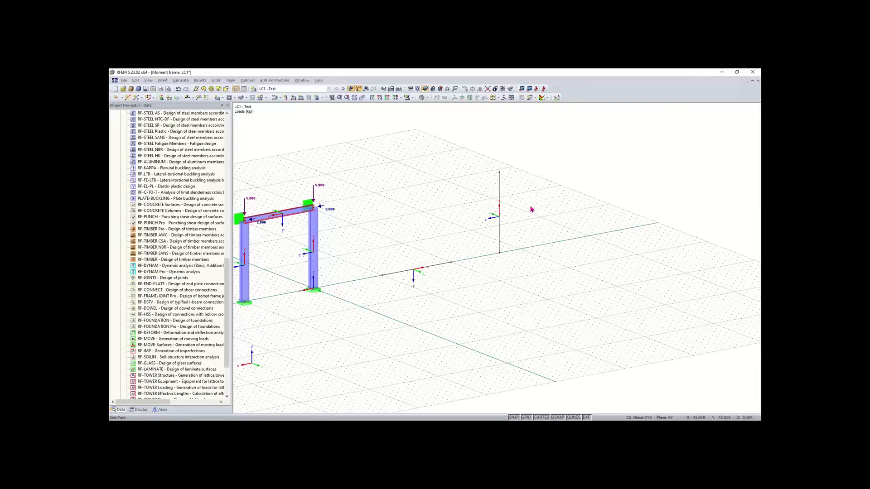
Delete the two separate lines drawn beside the frame.
left_click_drag(526, 158, 378, 314)
key("Delete")
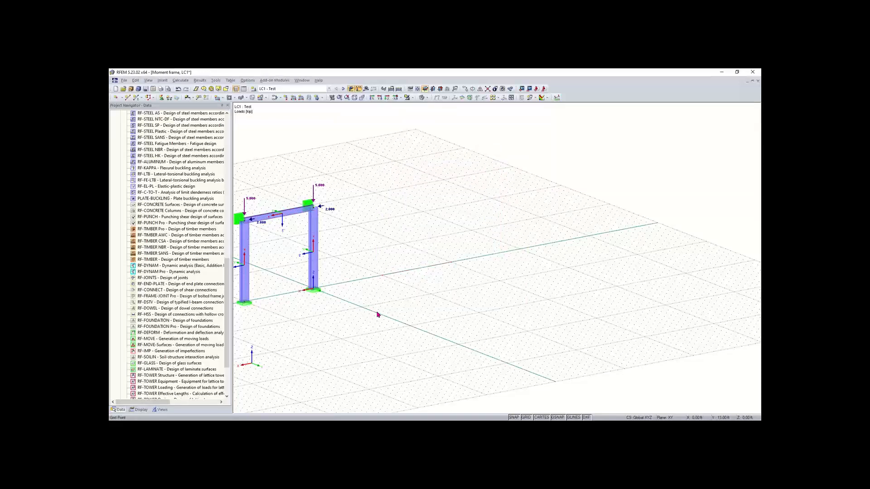
Hide the local axis systems of the frame's members.
right_click(316, 245)
left_click(367, 254)
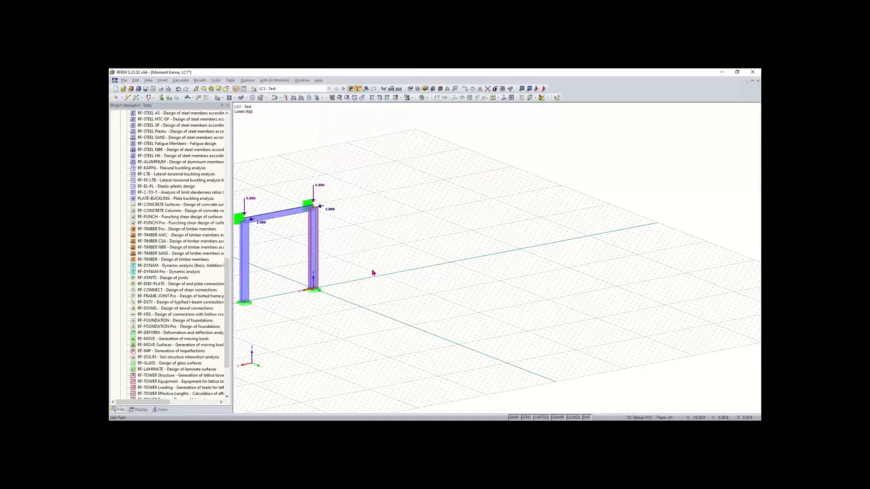
middle_click_drag(355, 272, 485, 283)
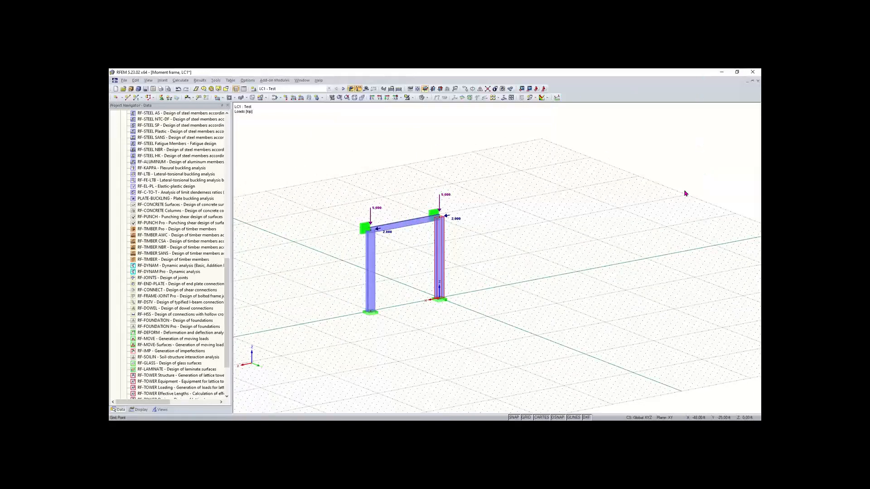
Clear the selection of the frame's right column.
left_click(683, 228)
key("alt+Tab")
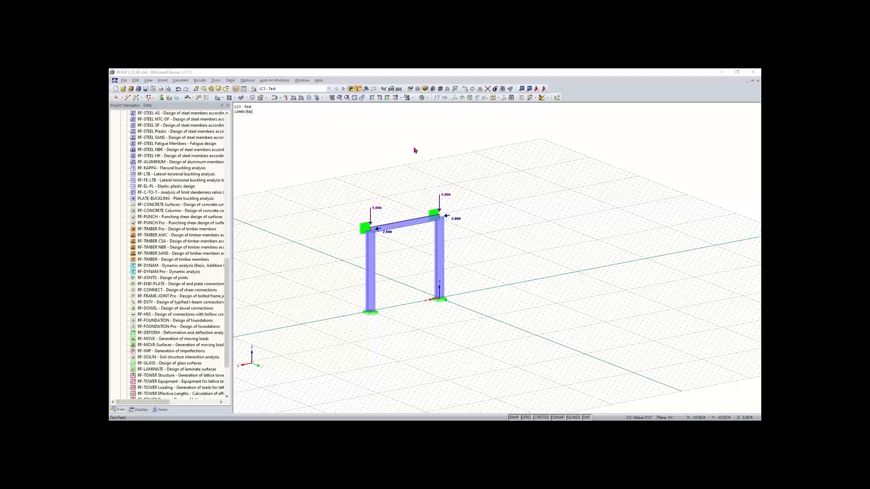
Start a new model in the Tests project and name it "Concrete Model - training".
left_click(116, 90)
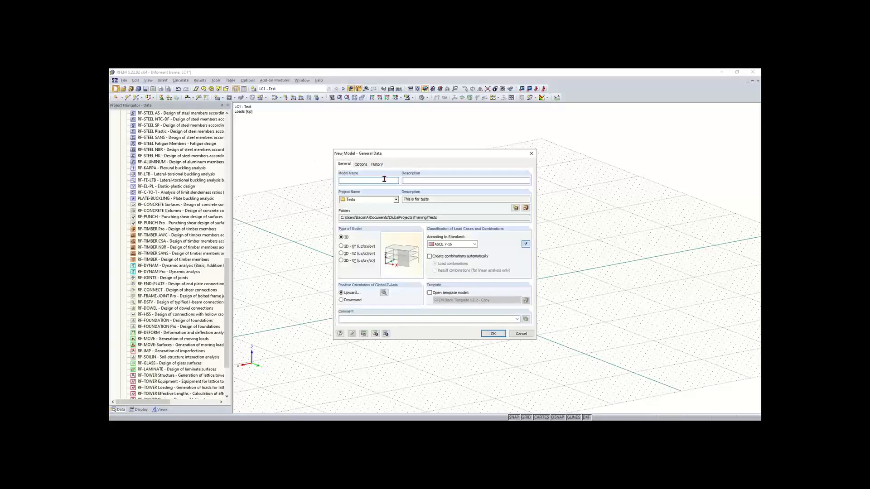
type("Con")
type("crete Model")
type(" - train")
type("ning")
left_click(438, 181)
Enable automatic load combinations according to ASCE 7-16, keep the local z-axis orientation downward, and create the model.
left_click(430, 256)
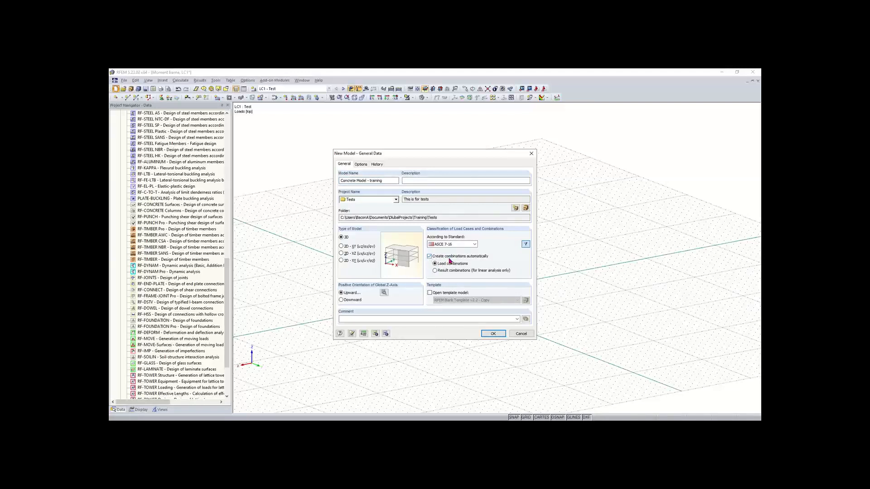
left_click(453, 248)
left_click(453, 248)
left_click(383, 293)
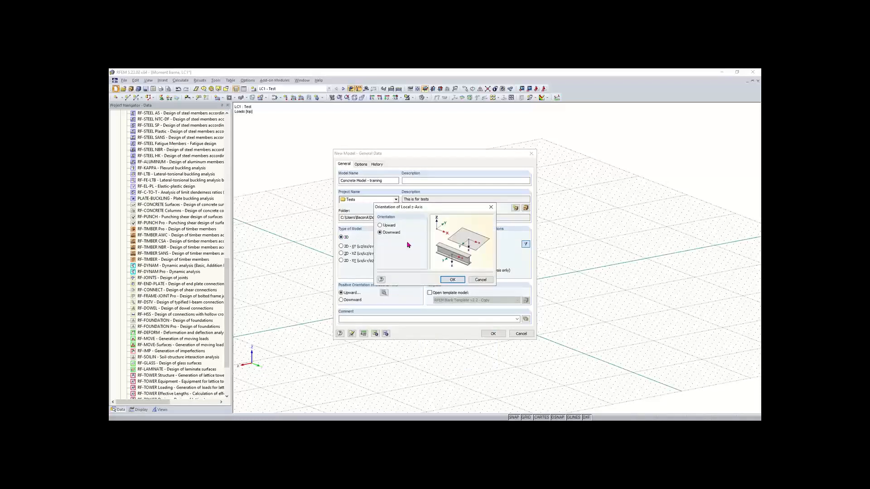
left_click(452, 280)
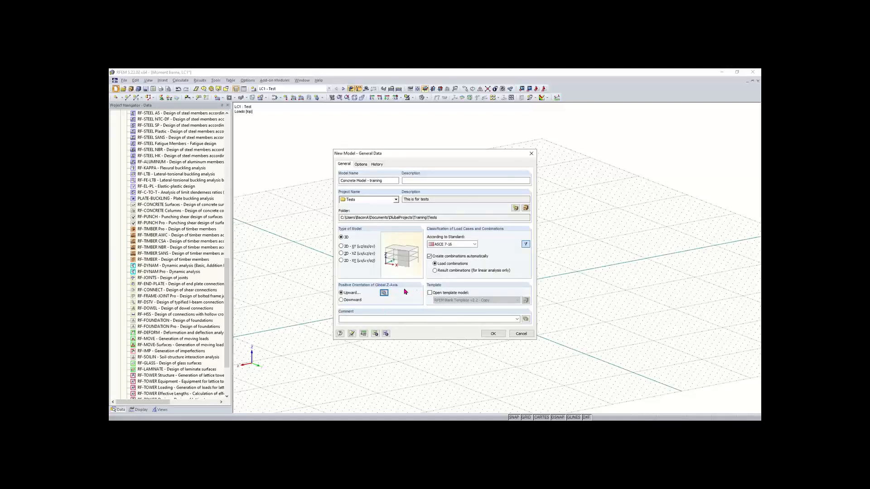
left_click(497, 336)
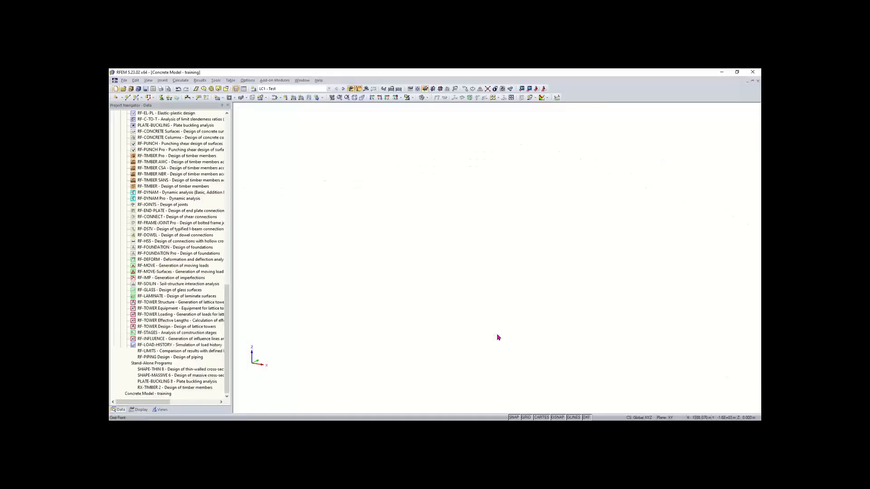
left_click(121, 80)
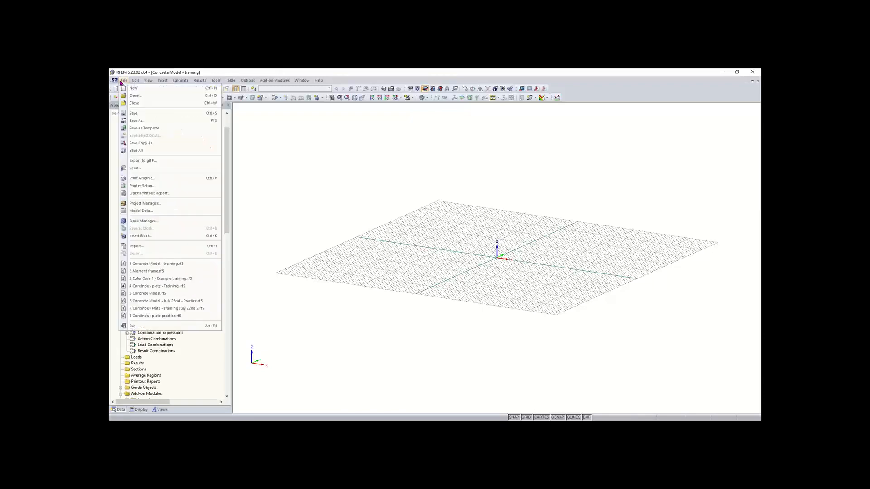
left_click(150, 147)
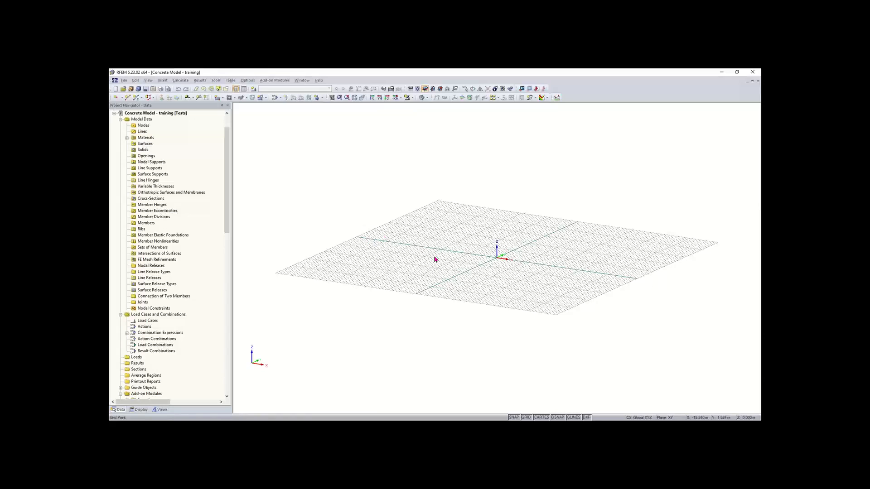
Make the number of work plane grid points adjust dynamically according to the size of the model.
middle_click_drag(477, 275, 374, 302)
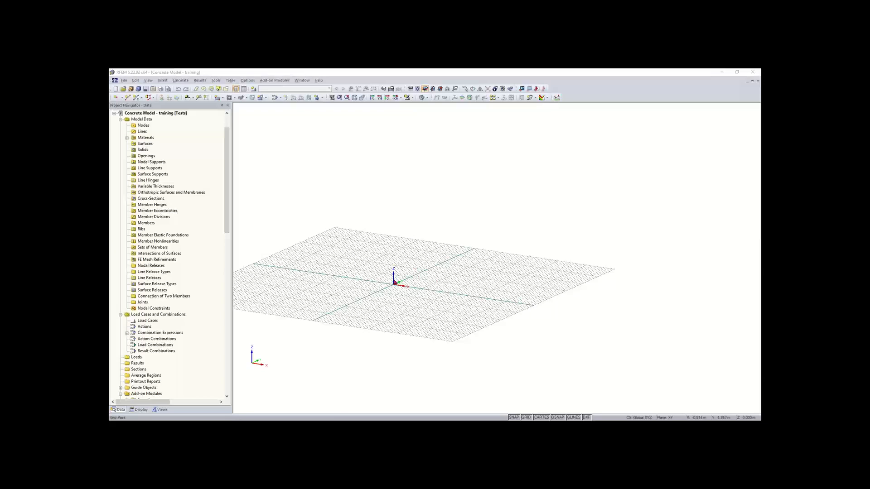
middle_click_drag(403, 291, 445, 320)
scroll(445, 320, "up", 5)
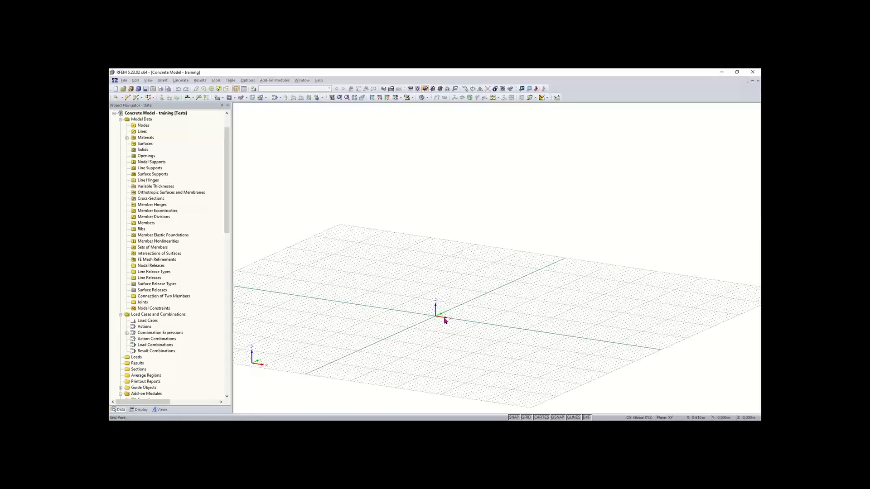
left_click(410, 90)
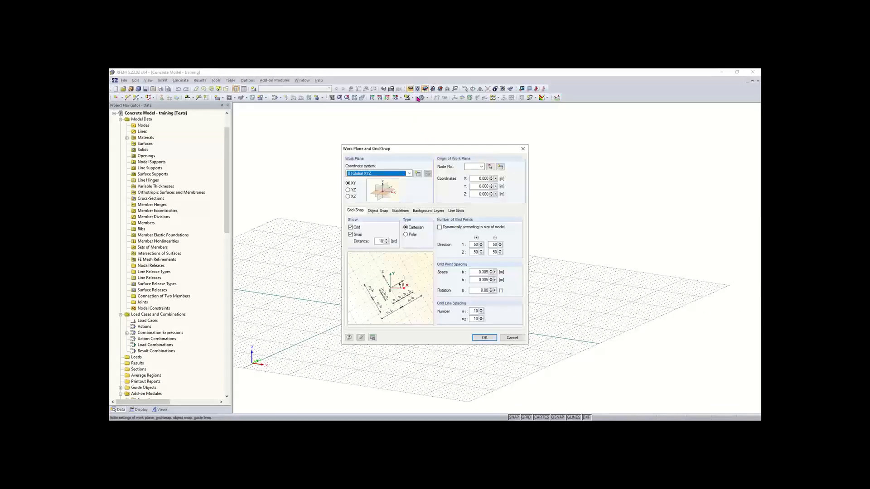
left_click(454, 227)
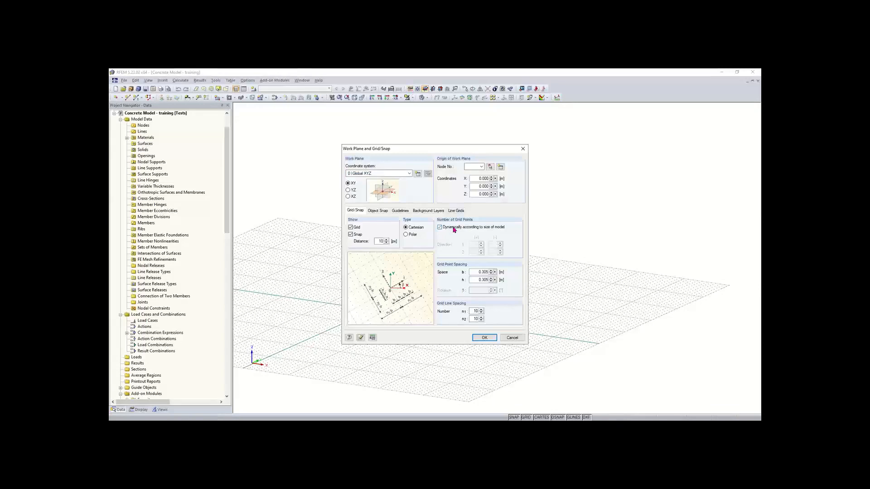
left_click(484, 337)
Open the units and decimal places settings from the work plane and grid settings.
scroll(407, 299, "down", 2)
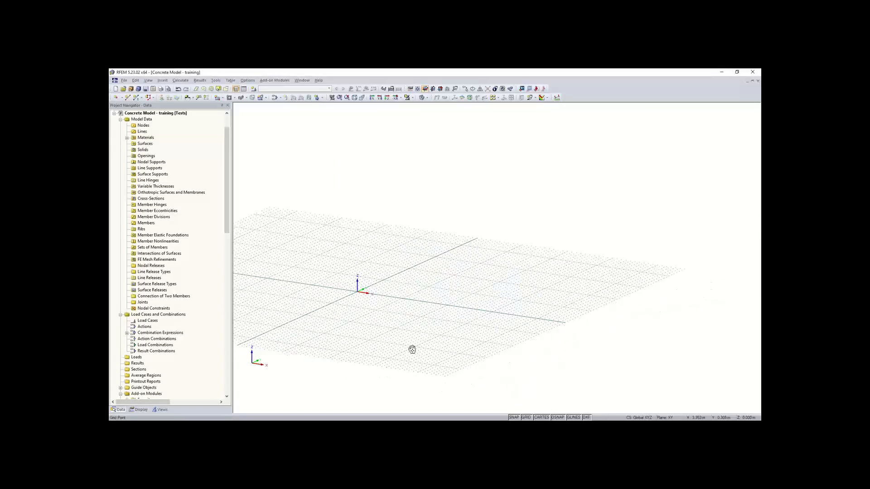
middle_click_drag(411, 349, 397, 306, "ctrl")
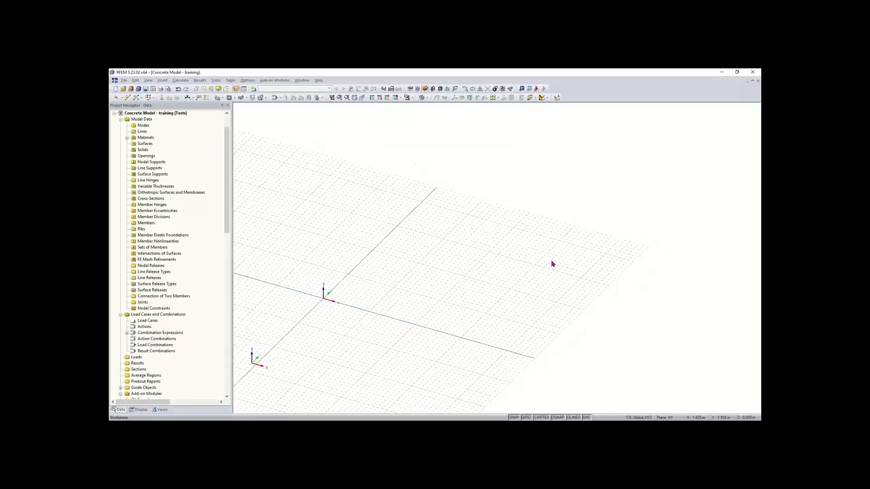
scroll(324, 297, "up", 3)
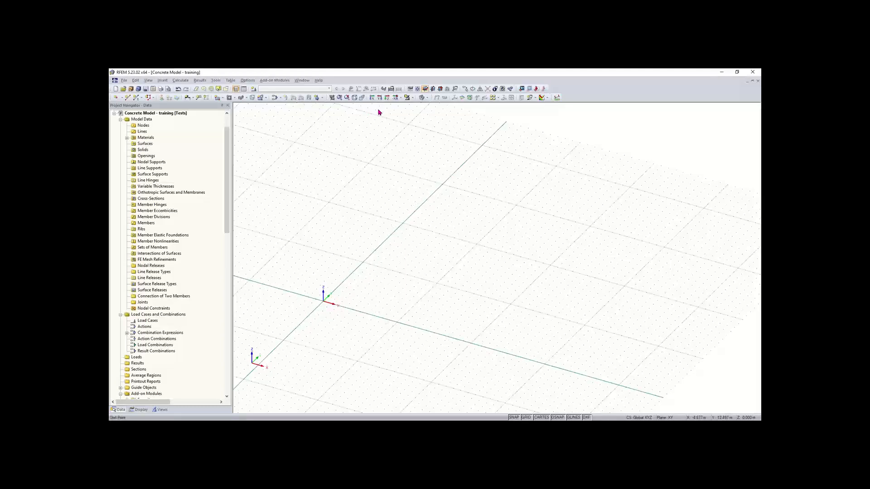
left_click(411, 90)
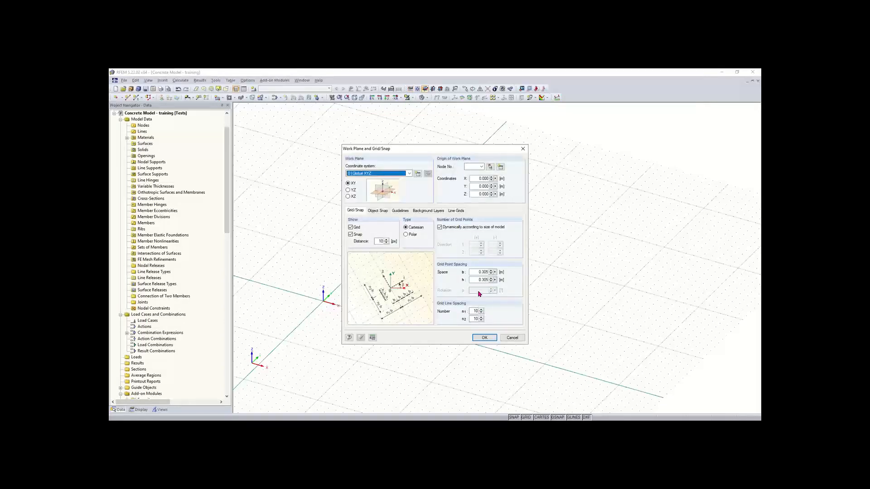
left_click(373, 338)
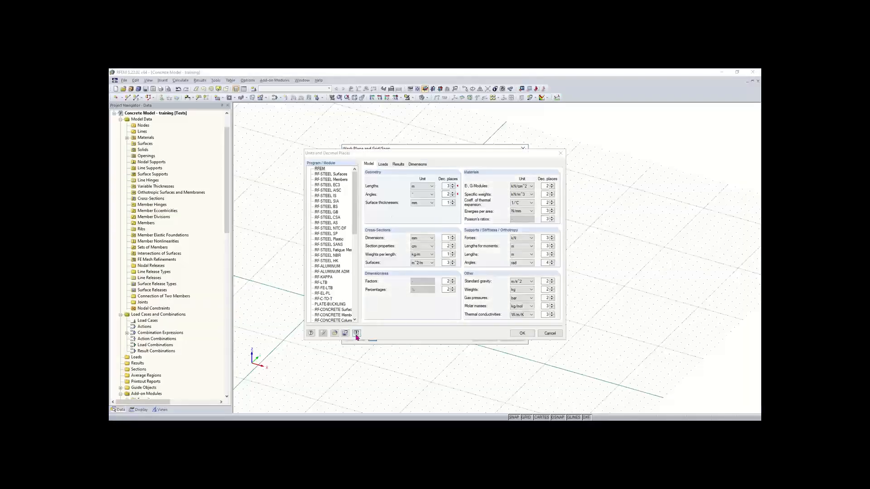
Load the unit profile with Imperial set as the default and confirm the units and the work plane settings.
left_click(334, 334)
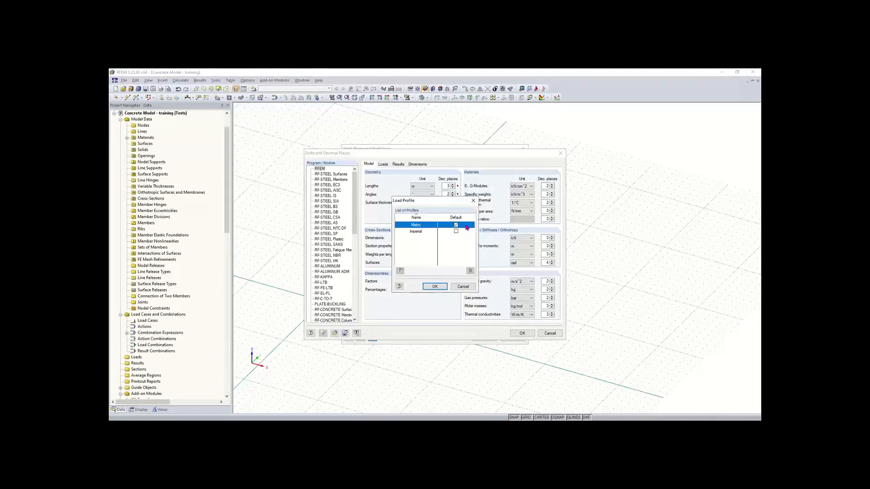
left_click(455, 232)
left_click(434, 286)
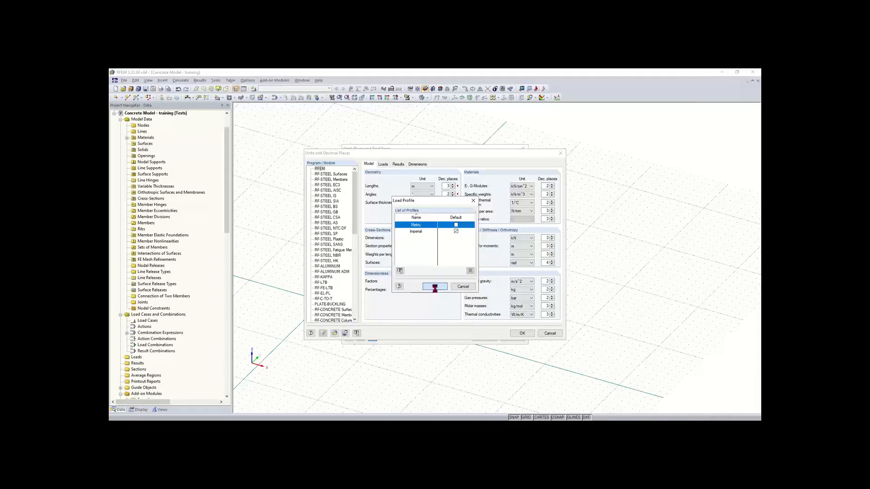
left_click(356, 334)
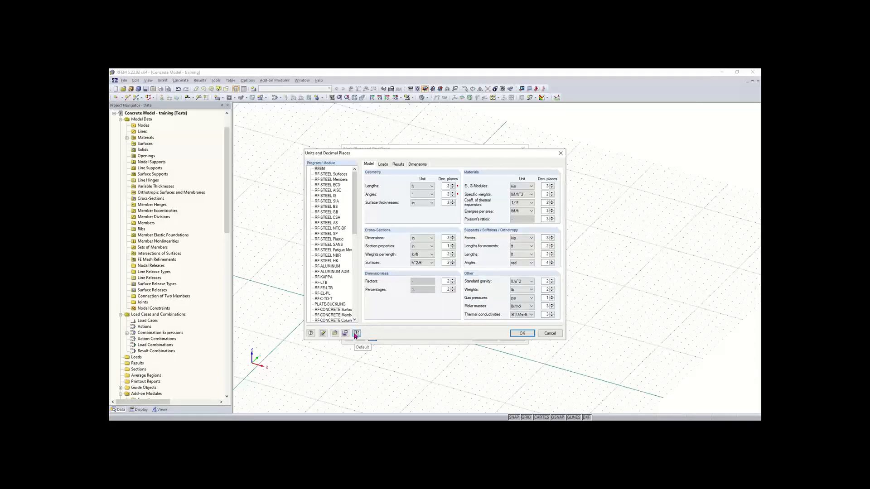
left_click(524, 334)
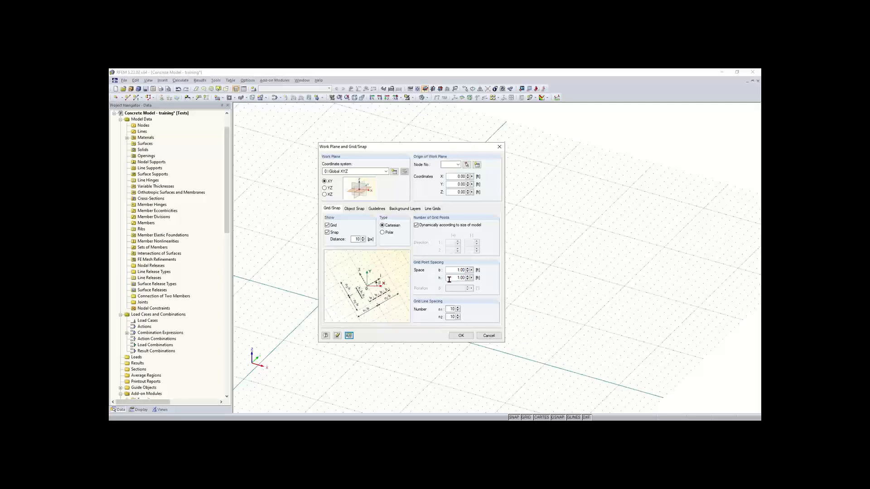
left_click(459, 336)
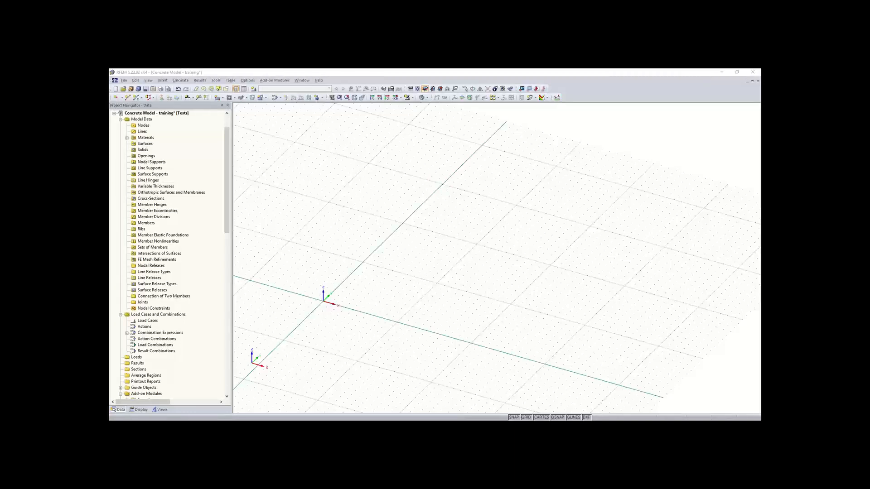
Toggle the Auto Connect Lines/Members option for the model.
middle_click_drag(401, 287, 407, 251, "ctrl")
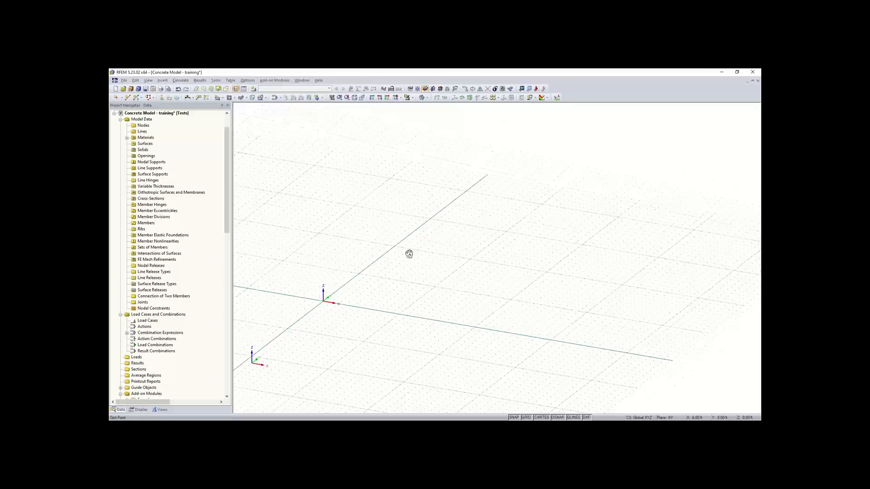
right_click(384, 265)
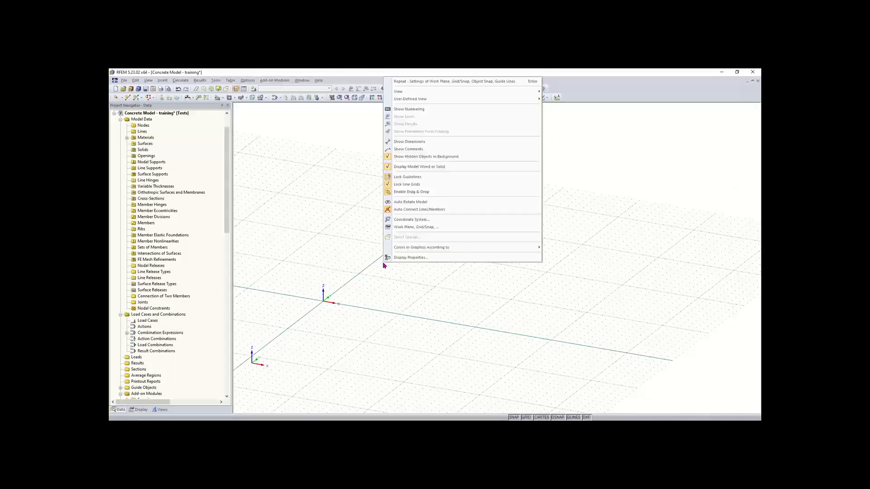
left_click(445, 210)
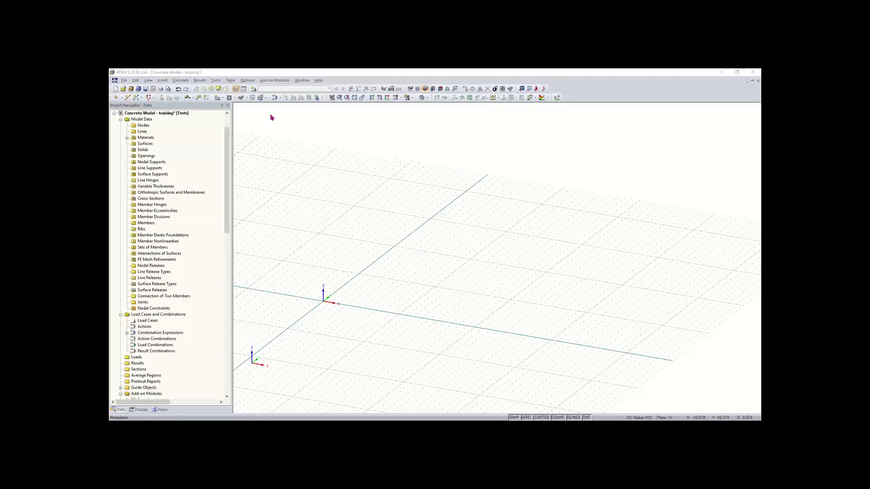
Begin a new rectangular surface and filter the material library to the Concrete category group and the ACI standard group.
left_click(216, 99)
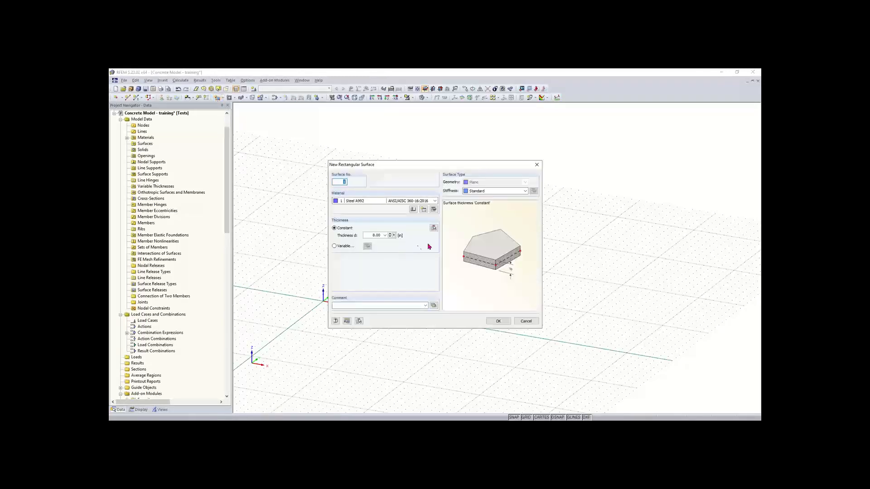
double_click(369, 235)
type("12")
left_click(413, 210)
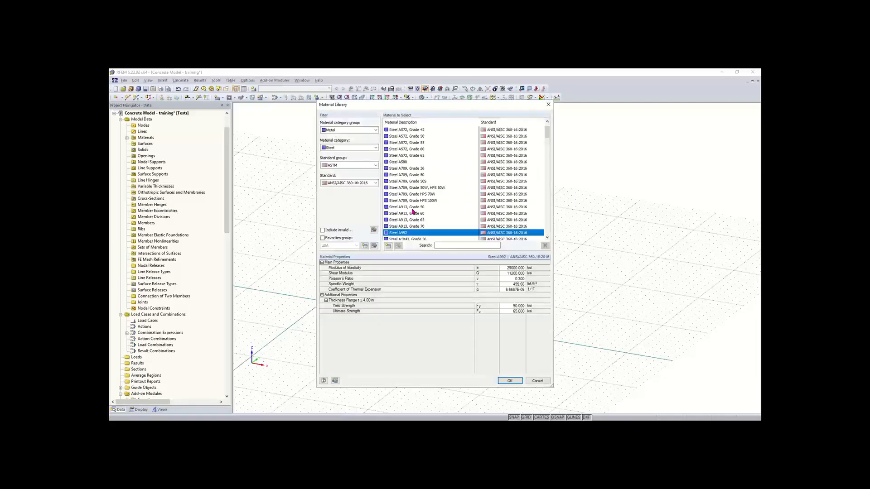
left_click(358, 130)
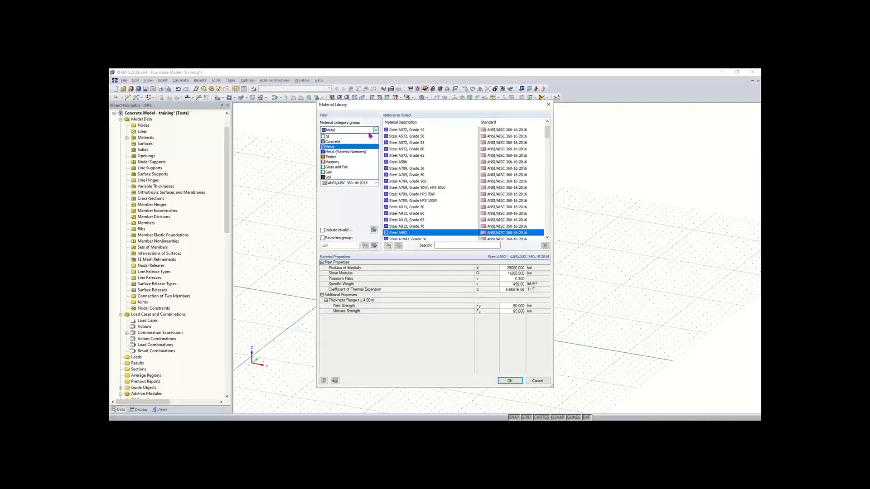
left_click(355, 143)
left_click(352, 149)
left_click(351, 155)
left_click(348, 165)
left_click(346, 177)
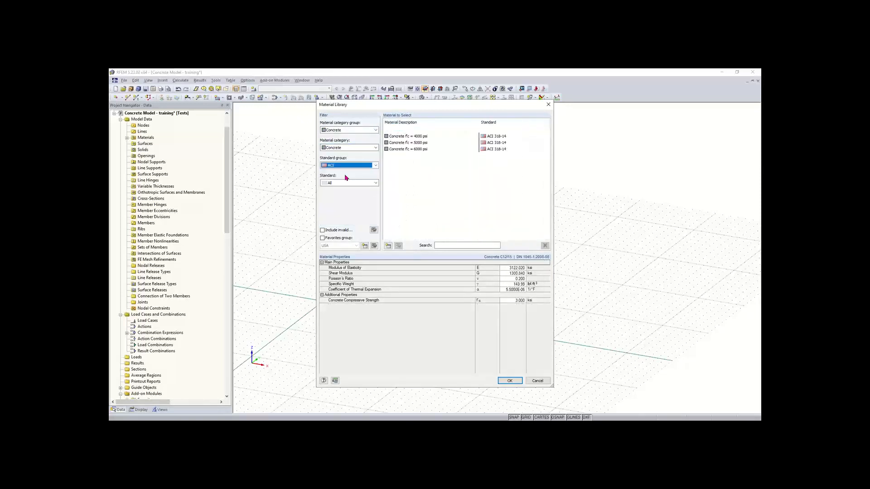
Assign Concrete f'c = 4000 psi from ACI 318-19 to the surface and accept the surface definition.
left_click(363, 185)
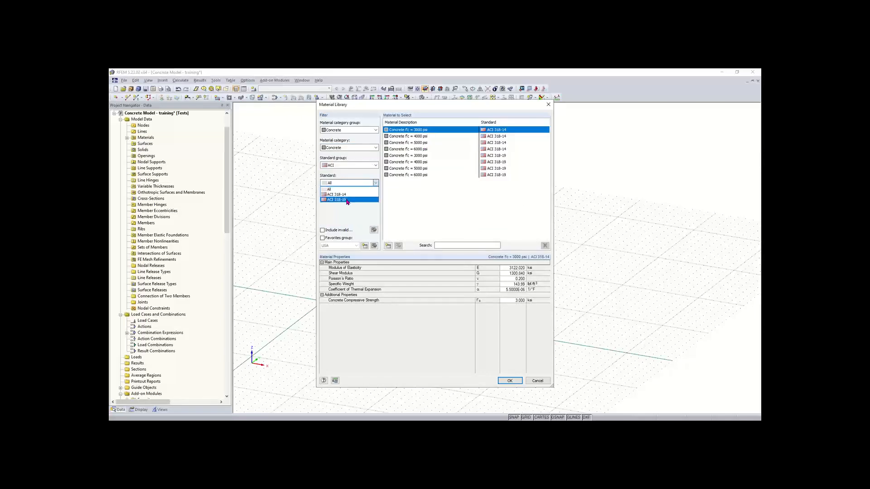
left_click(354, 199)
left_click(409, 136)
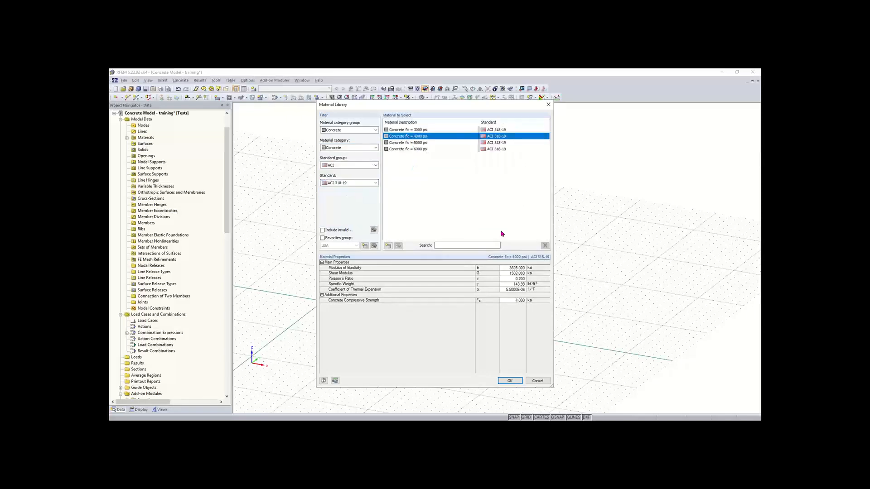
left_click(510, 379)
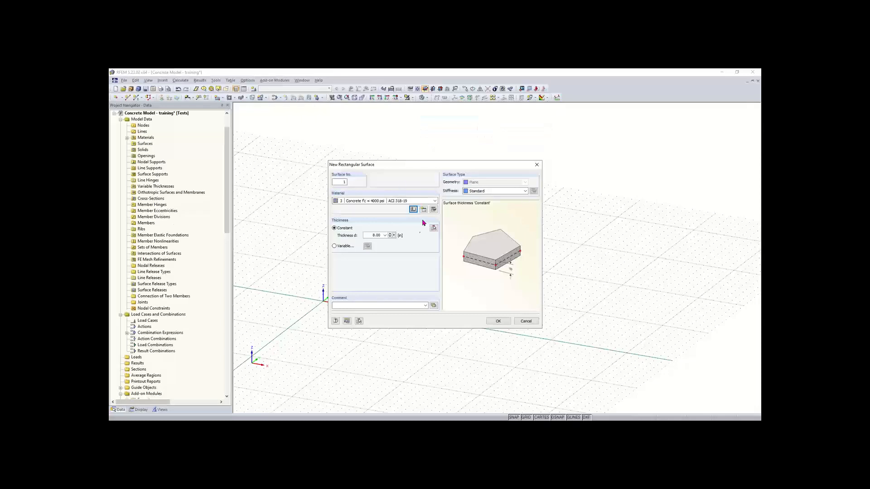
left_click(498, 321)
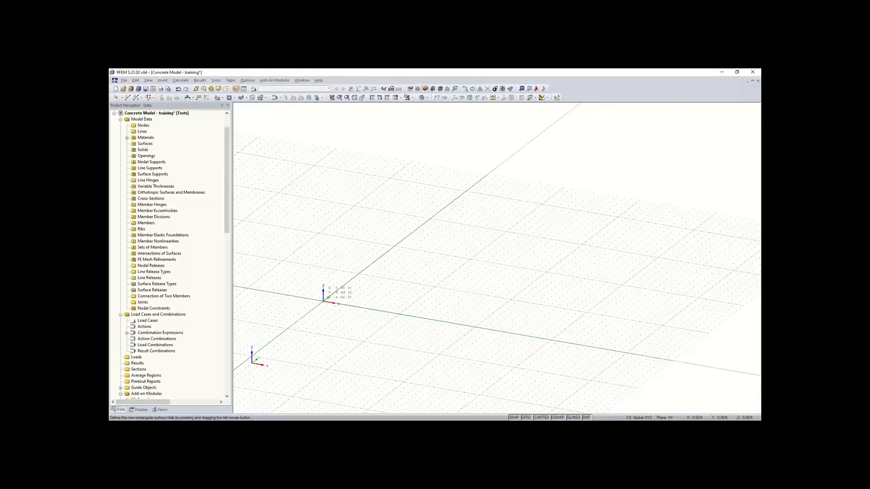
Draw the rectangular slab in the XY plane from the origin to the corner at X 46 ft, Y 40 ft.
left_click(323, 301)
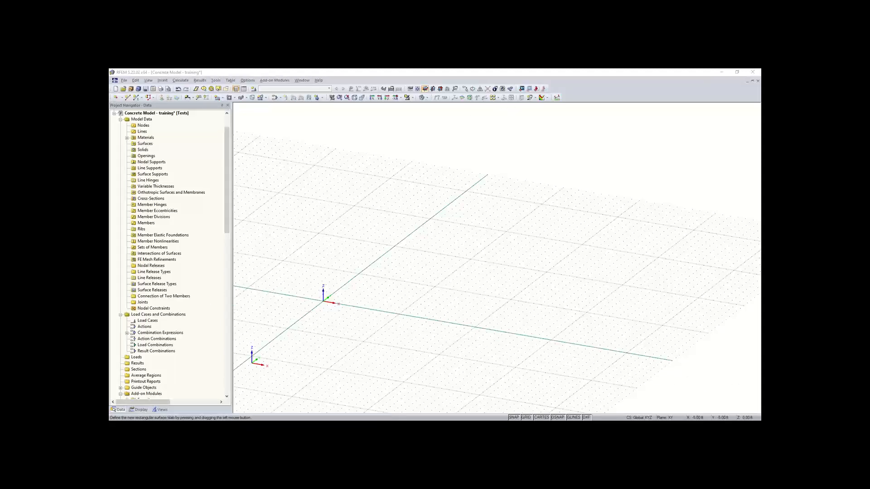
middle_click_drag(351, 274, 255, 323)
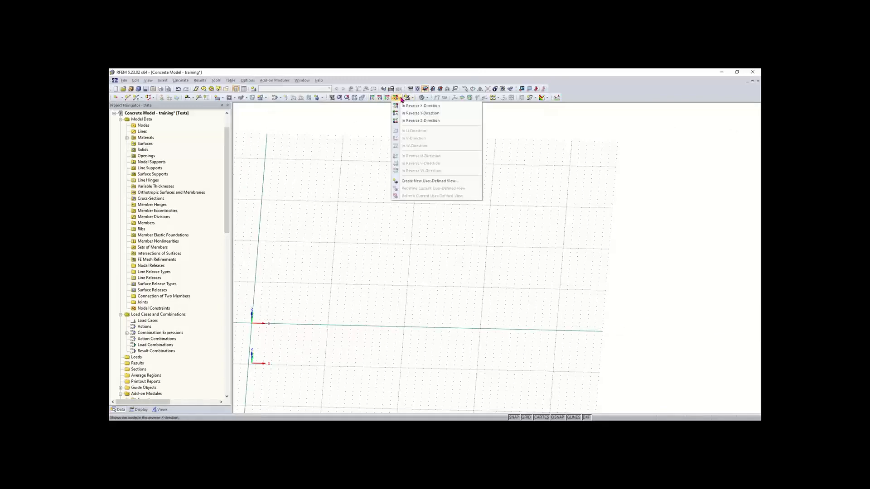
left_click(387, 98)
middle_click_drag(532, 301, 541, 230, "ctrl")
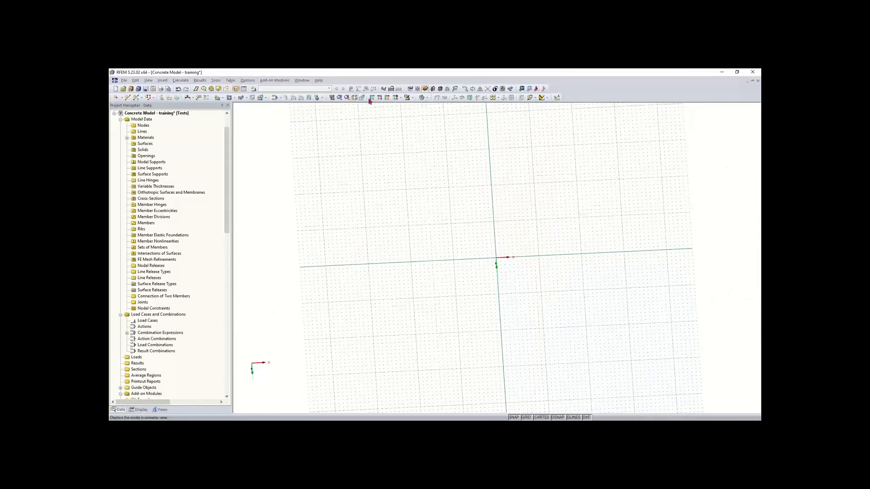
left_click(399, 98)
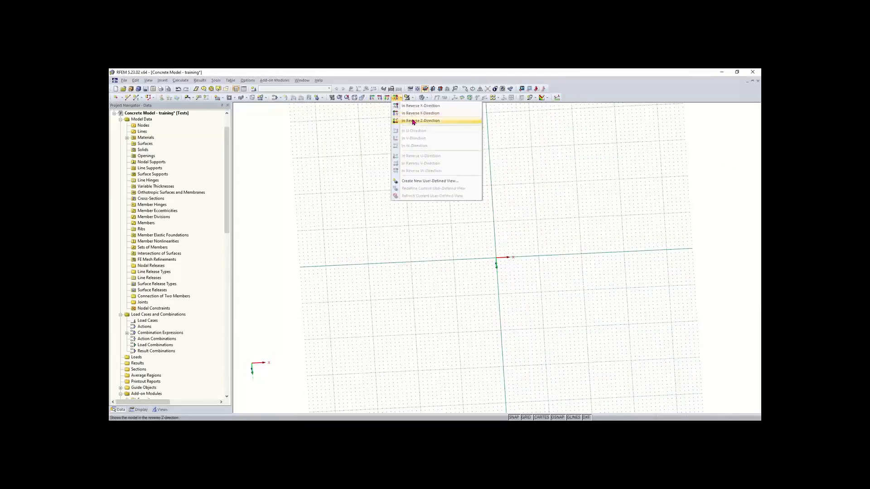
left_click(413, 121)
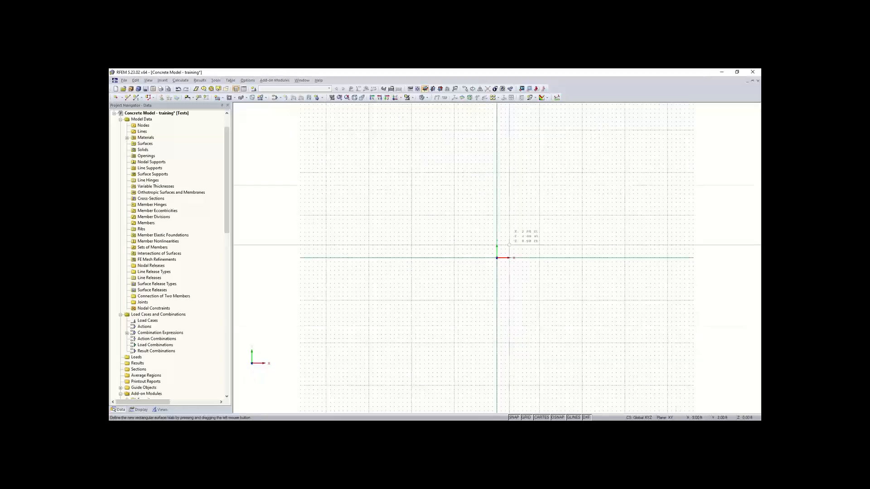
middle_click_drag(557, 316, 394, 357)
scroll(364, 303, "up", 2)
scroll(364, 304, "up", 2)
middle_click_drag(400, 299, 366, 309)
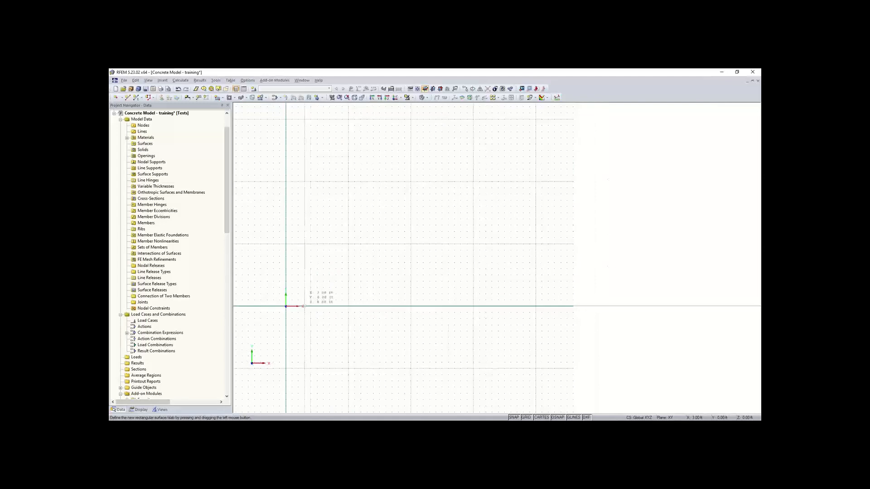
left_click(285, 307)
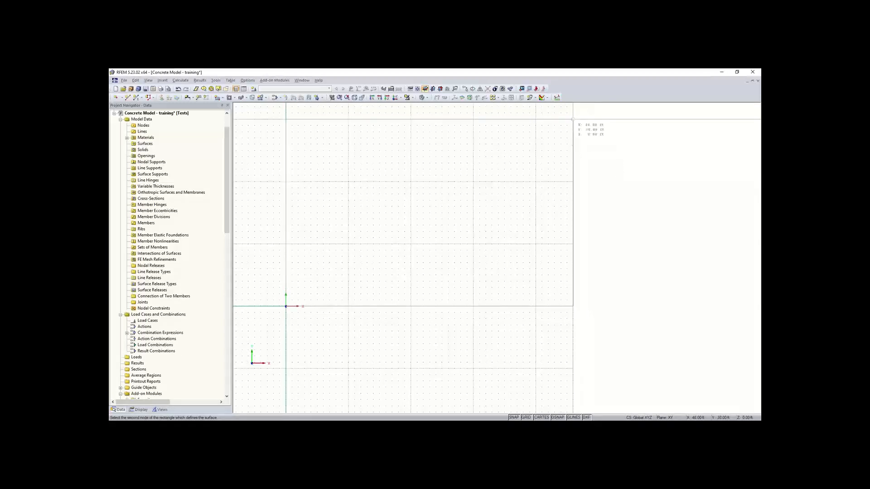
middle_click_drag(565, 142, 563, 183)
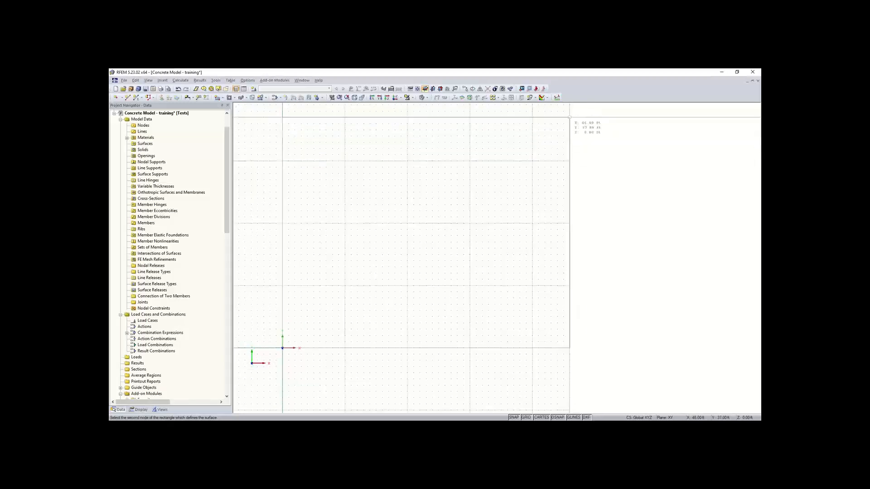
middle_click_drag(569, 116, 571, 131)
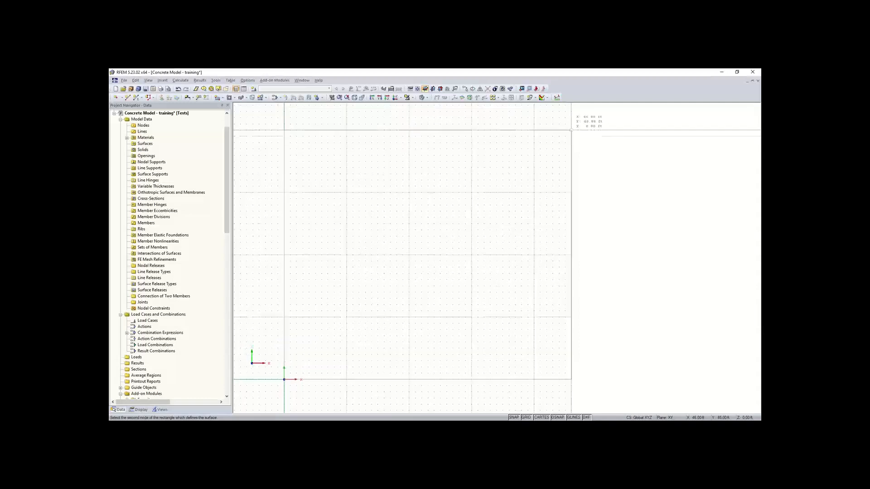
left_click(571, 130)
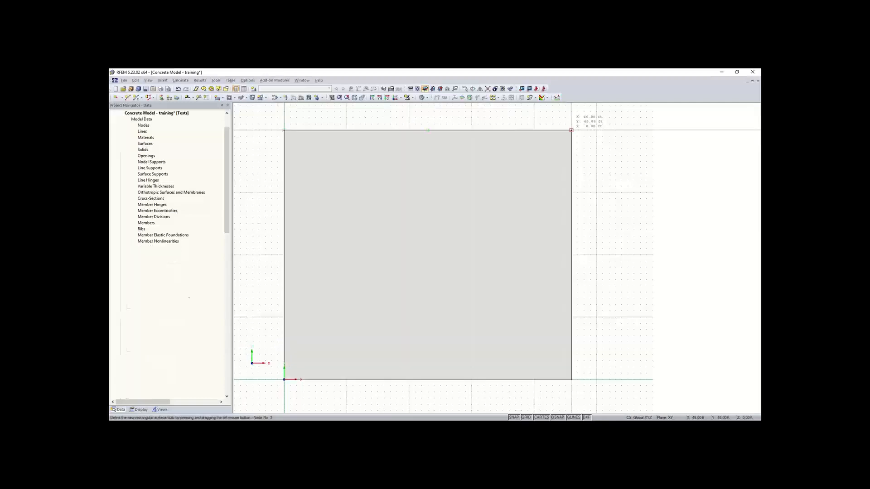
key("Escape")
Copy the slab's corner node at the origin once with a displacement of 2 ft in X and 2 ft in Y.
middle_click_drag(324, 339, 315, 277, "ctrl")
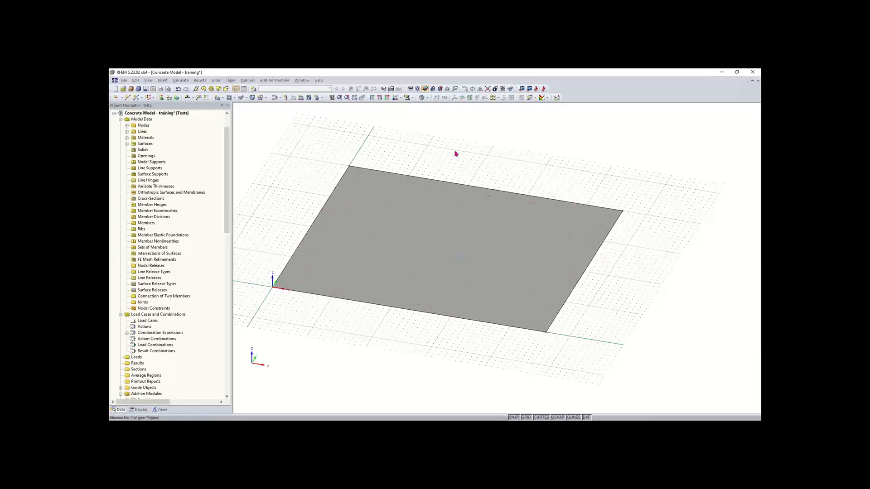
left_click(466, 89)
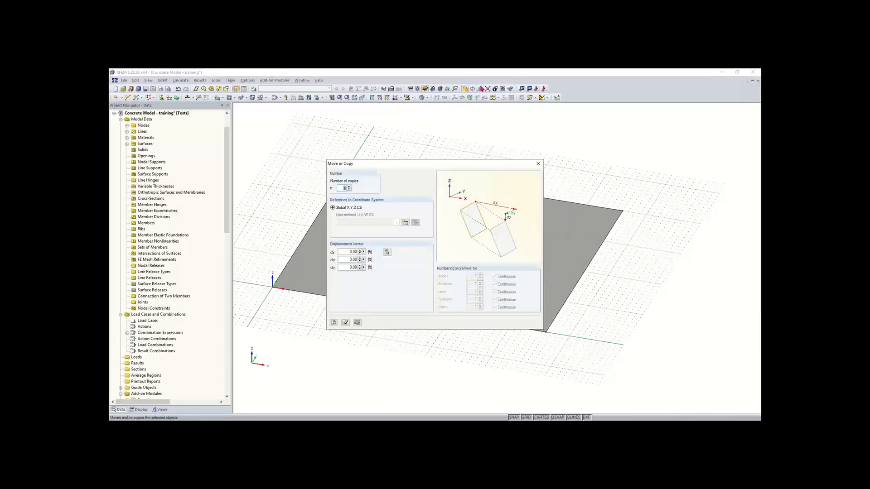
left_click(348, 187)
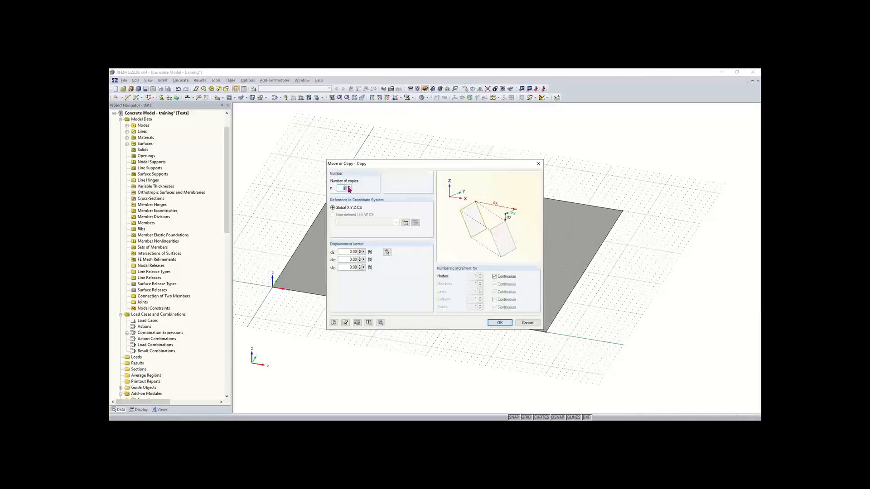
left_click(347, 252)
key("Tab")
type("2")
left_click(498, 323)
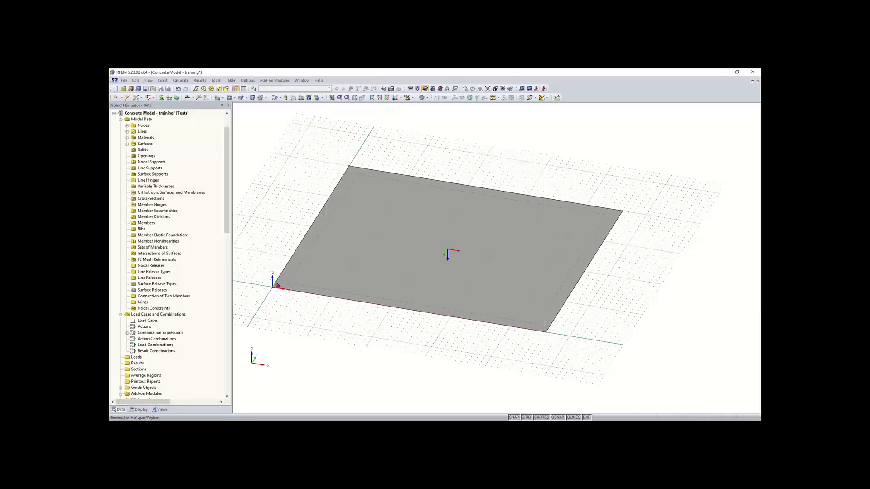
Copy the node at X 2 ft, Y 2 ft twice with a displacement of 16 ft in X and 0 ft in Y.
scroll(273, 288, "up", 3)
scroll(274, 289, "up", 1)
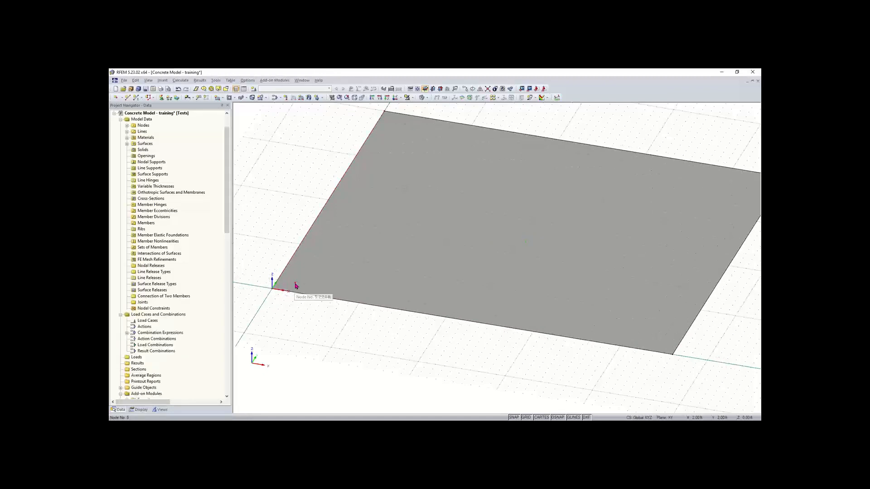
middle_click_drag(408, 341, 369, 319)
scroll(388, 318, "down", 1)
scroll(388, 318, "down", 1)
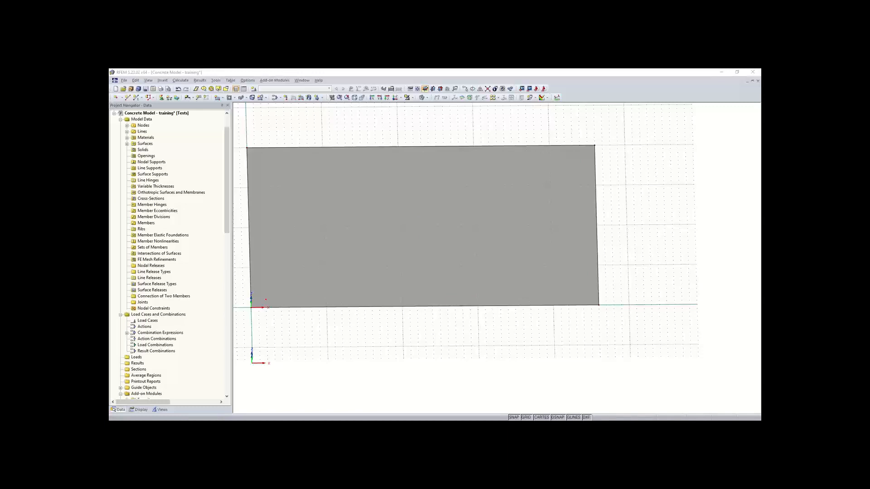
left_click(266, 319)
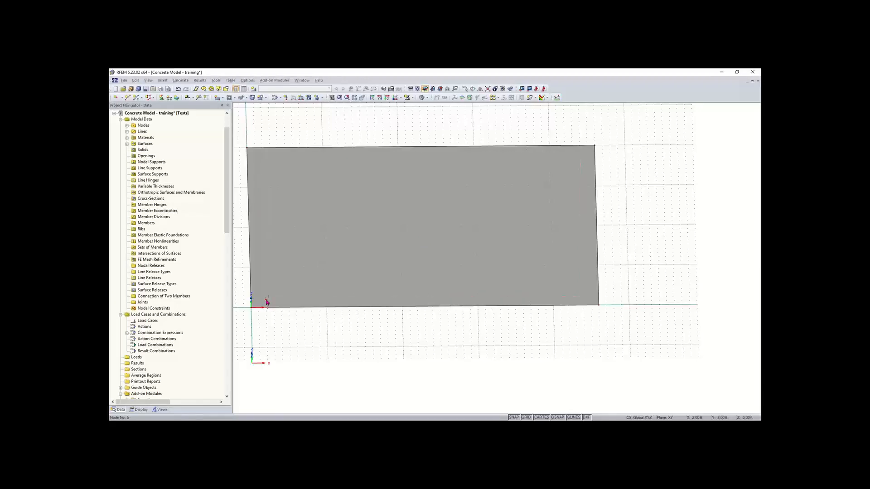
left_click(464, 89)
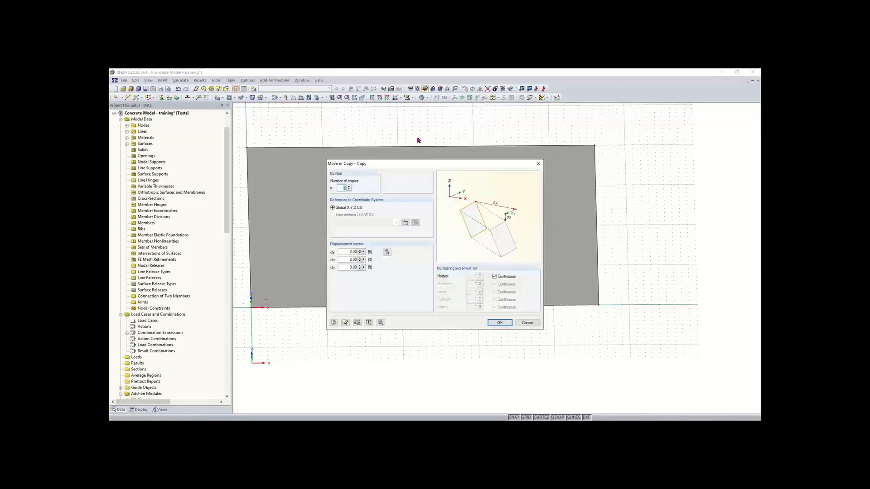
left_click(348, 186)
left_click_drag(347, 259, 393, 255)
type("0")
left_click(346, 252)
type("16")
left_click(498, 323)
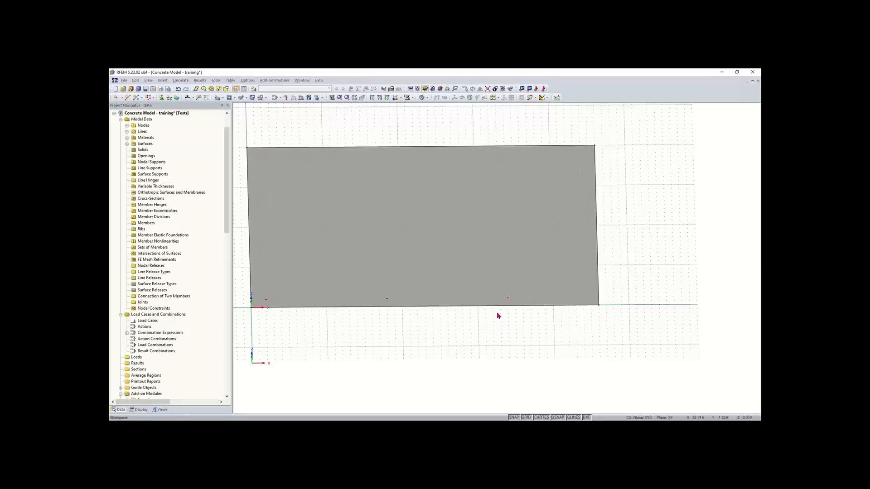
Add a fourth node at X 44 ft, Y 2 ft to complete the row along the slab's X-axis edge.
middle_click_drag(495, 338, 440, 343)
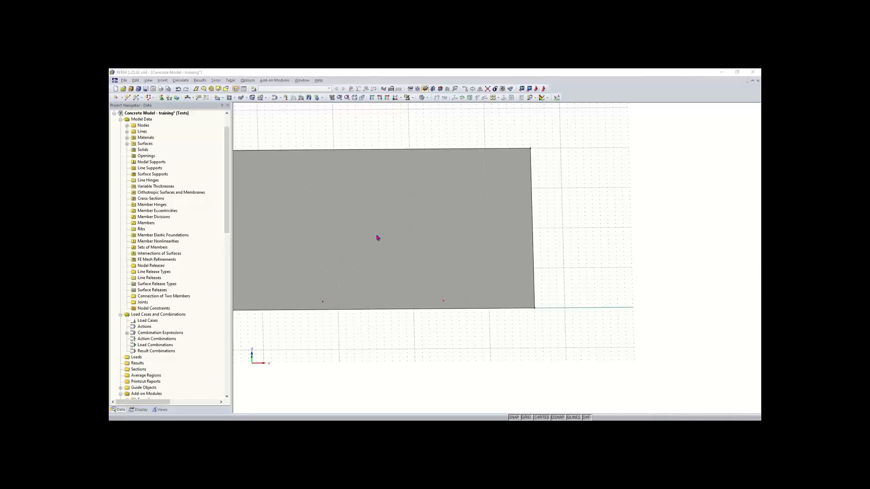
scroll(382, 336, "down", 1)
middle_click_drag(382, 335, 448, 339)
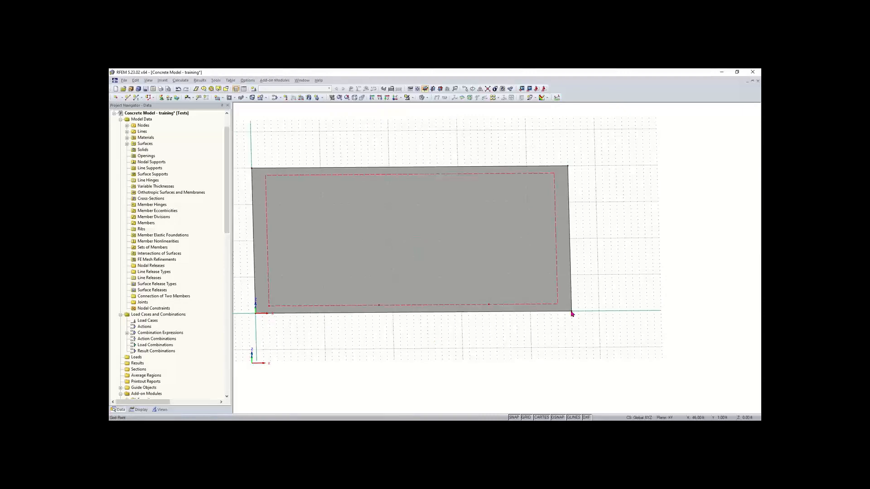
scroll(571, 314, "up", 2)
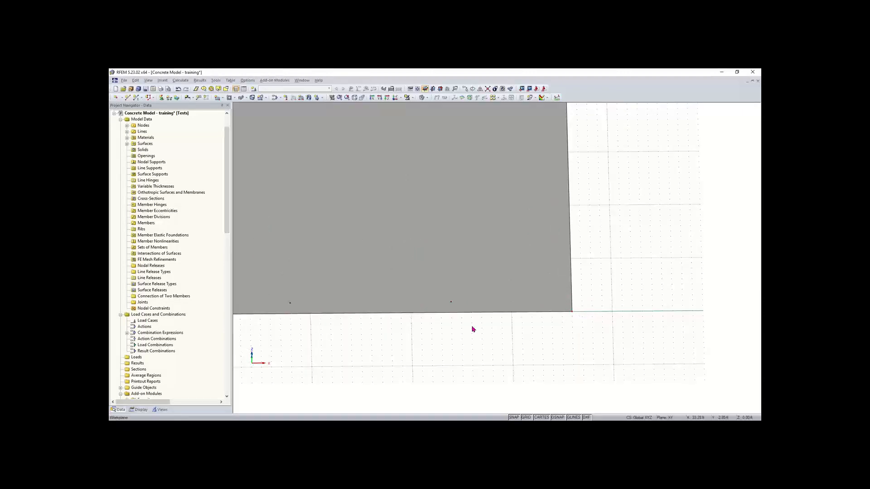
left_click(451, 304)
scroll(560, 321, "up", 3)
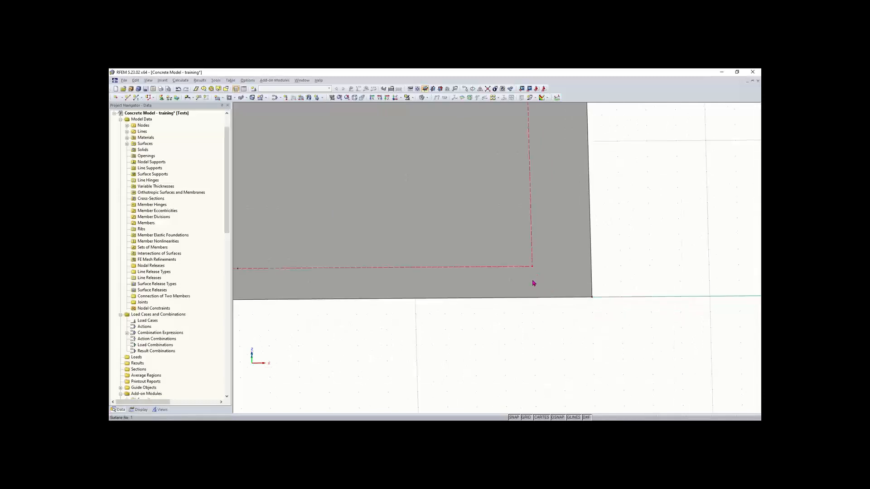
middle_click_drag(542, 310, 522, 329)
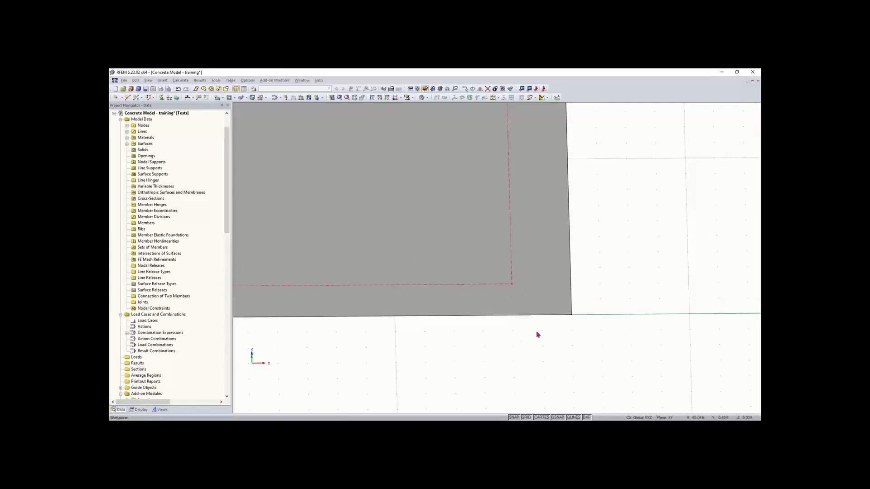
Copy the row of four nodes twice with a displacement of 0 ft in X and 13 ft in Y.
scroll(503, 341, "down", 5)
middle_click_drag(358, 336, 499, 350)
scroll(438, 348, "down", 3)
scroll(500, 350, "down", 1)
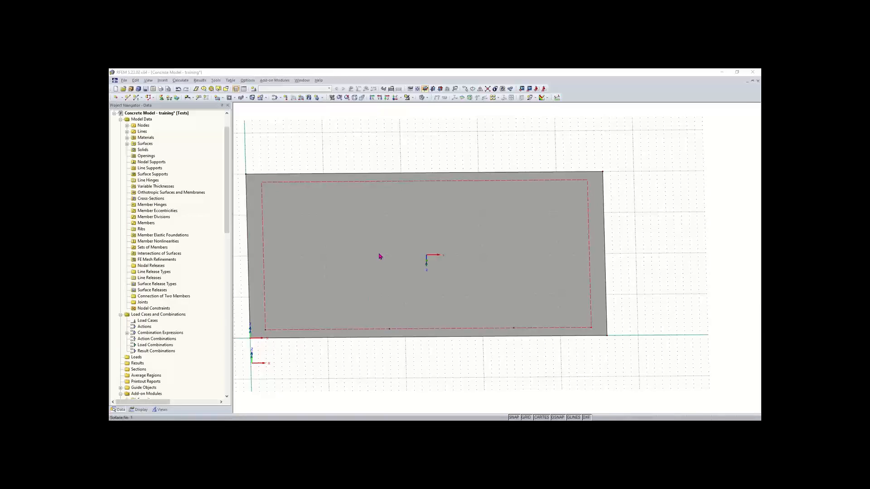
middle_click_drag(380, 272, 356, 336, "ctrl")
scroll(356, 336, "down", 1)
scroll(351, 366, "down", 1)
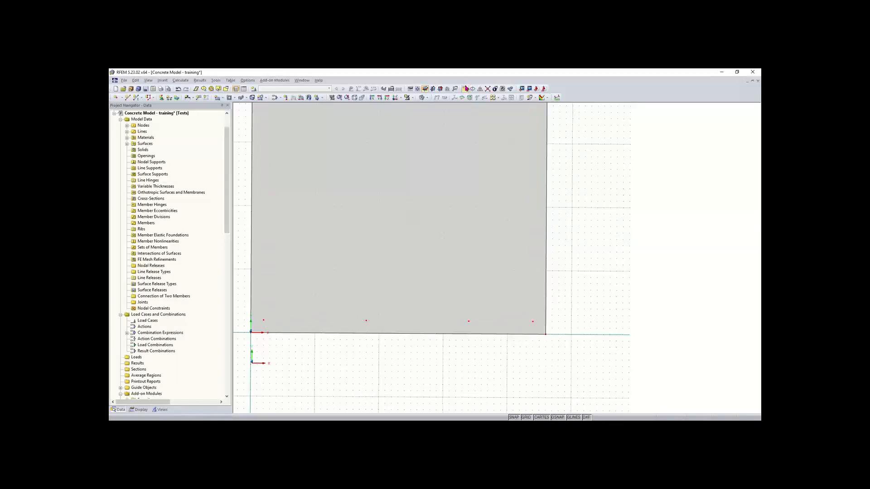
left_click(464, 88)
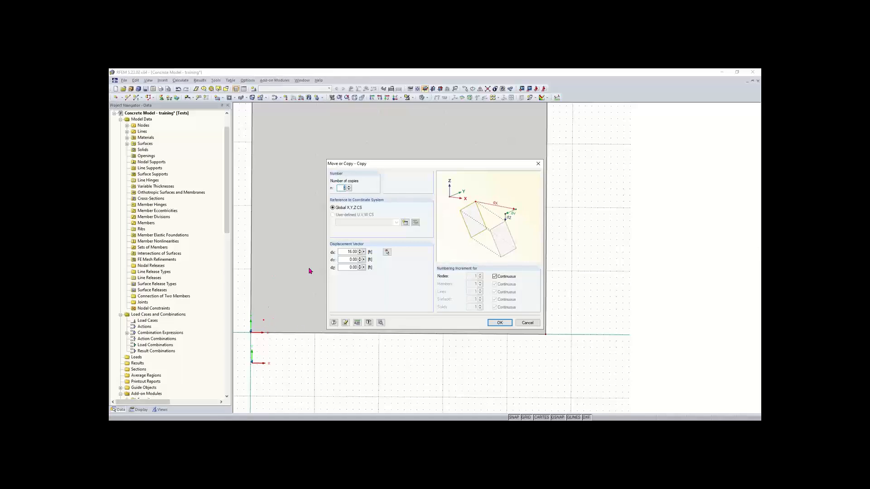
double_click(346, 252)
type("0")
key("Tab")
type("1")
key("Return")
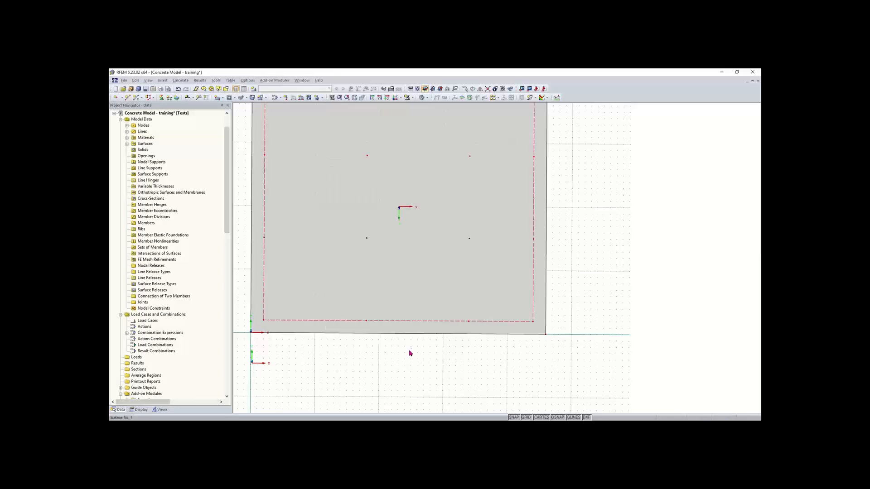
Display the numbering of the model's nodes, lines and surface.
scroll(410, 353, "down", 2)
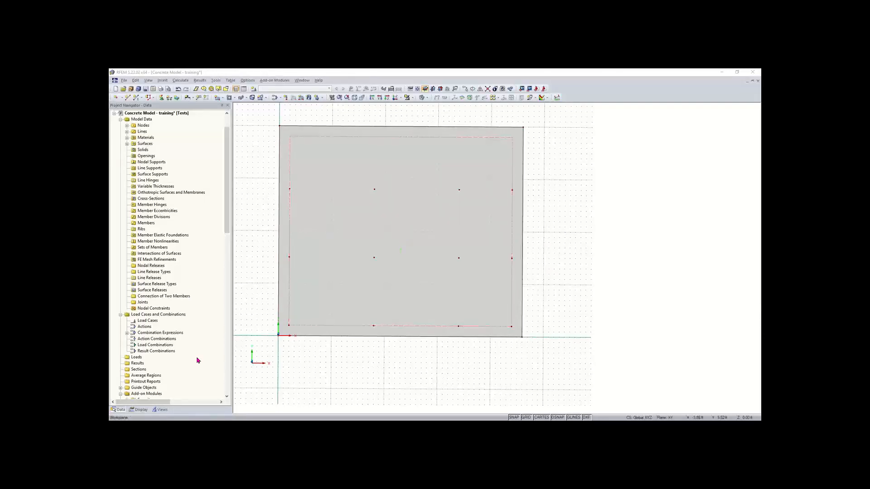
left_click(141, 409)
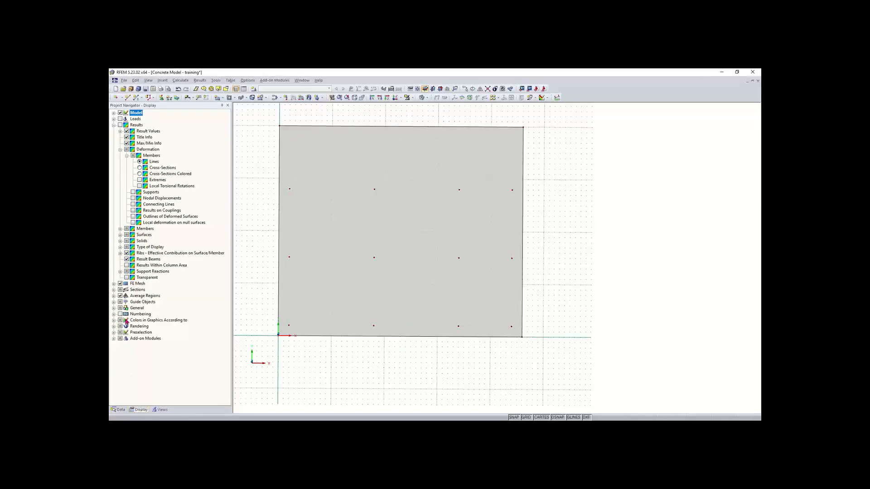
left_click(120, 314)
middle_click_drag(390, 366, 411, 244, "ctrl")
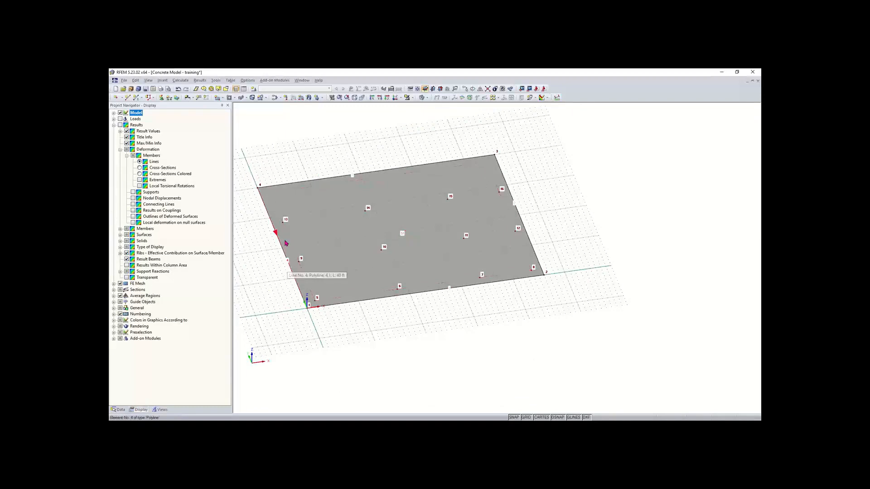
left_click(366, 212)
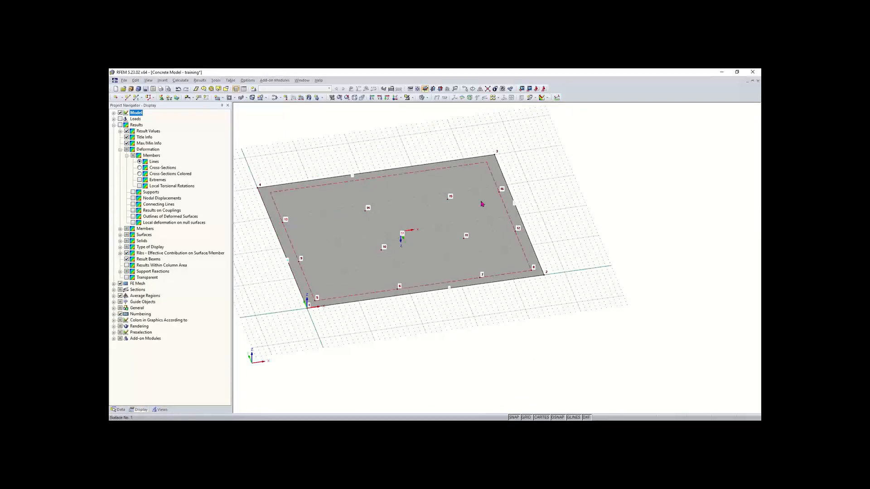
scroll(432, 338, "down", 2)
mouse_move(431, 338)
middle_mouse_down()
mouse_move(454, 344)
mouse_move(429, 337)
middle_mouse_up()
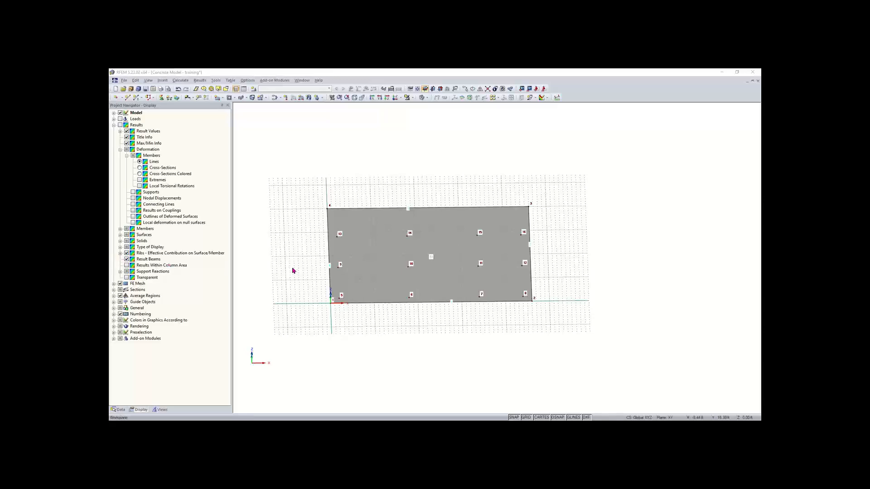
Graphically divide the slab's 40 ft edge along X = 0 at 12 ft from the corner at Y 40 ft.
middle_click_drag(307, 261, 370, 253, "ctrl")
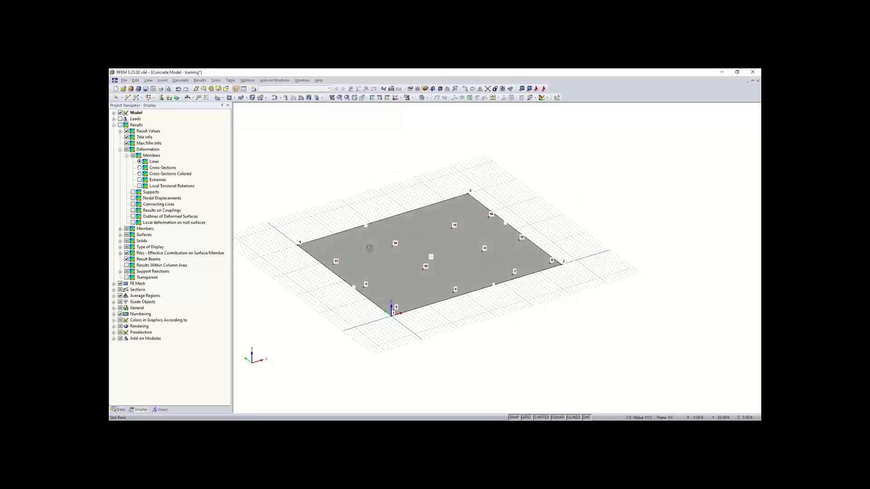
right_click(370, 253)
left_click(317, 281)
scroll(316, 281, "up", 2)
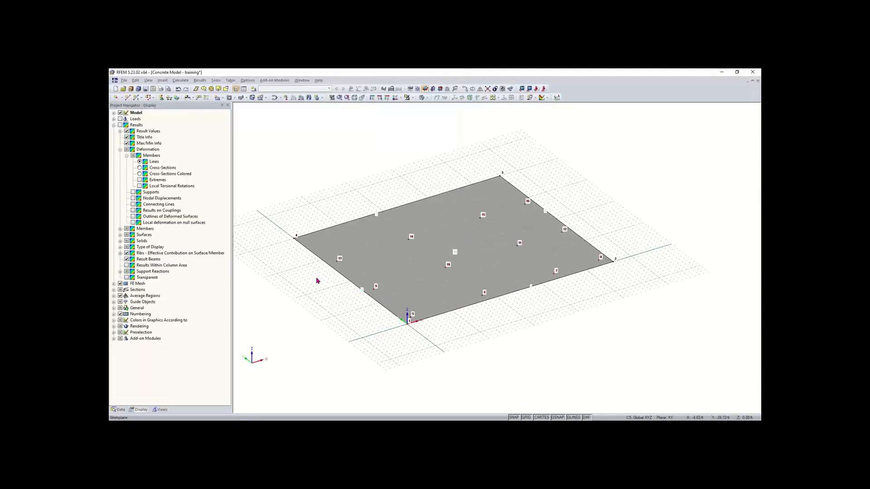
scroll(317, 281, "up", 2)
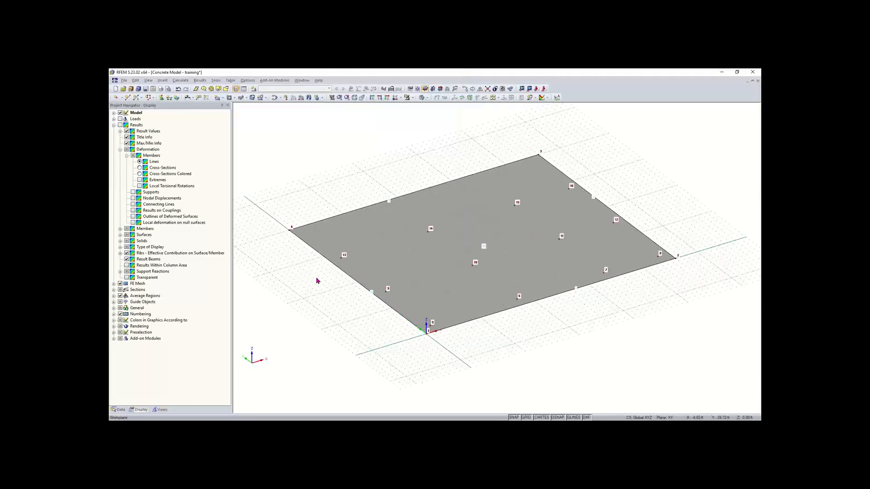
right_click(358, 283)
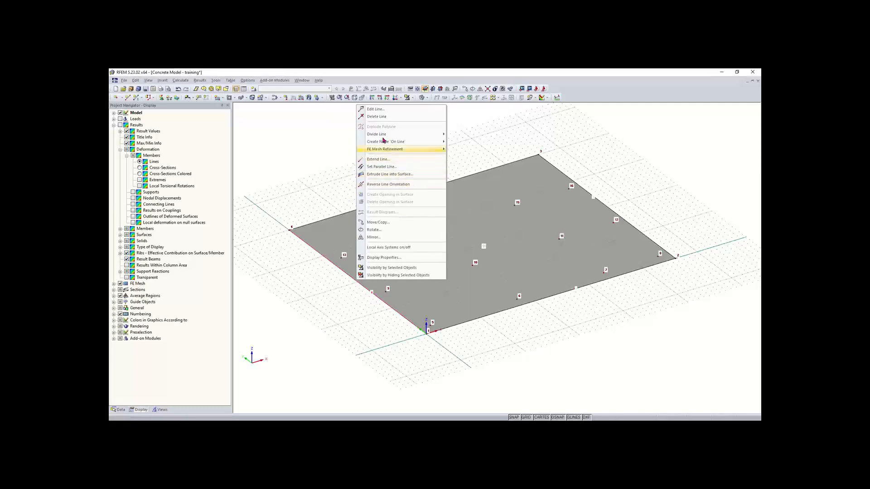
mouse_move(385, 134)
left_click(460, 135)
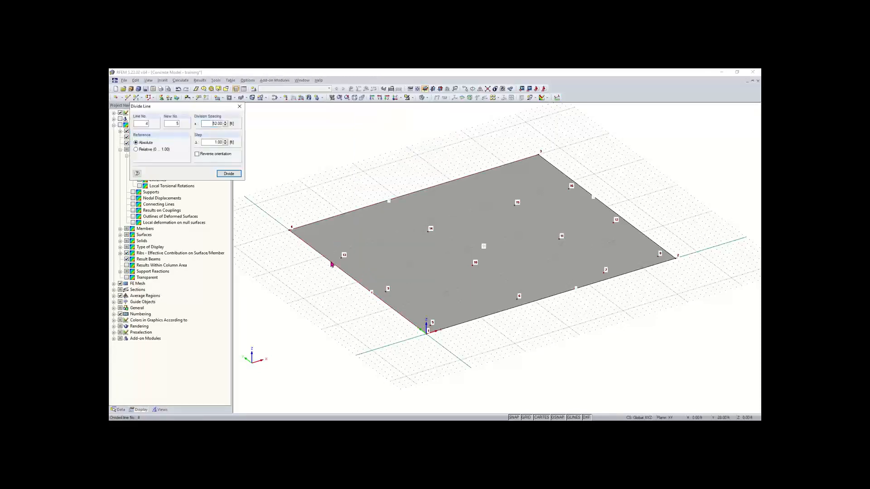
scroll(331, 264, "up", 5)
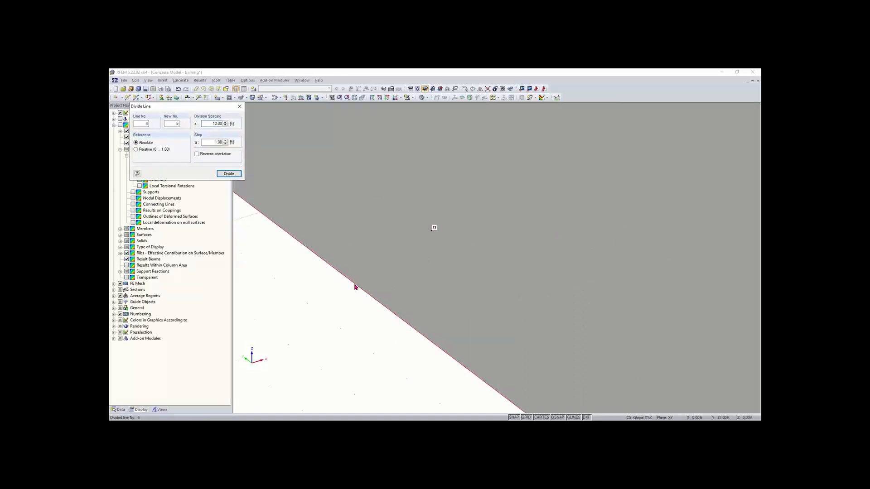
left_click(328, 268)
scroll(329, 267, "down", 4)
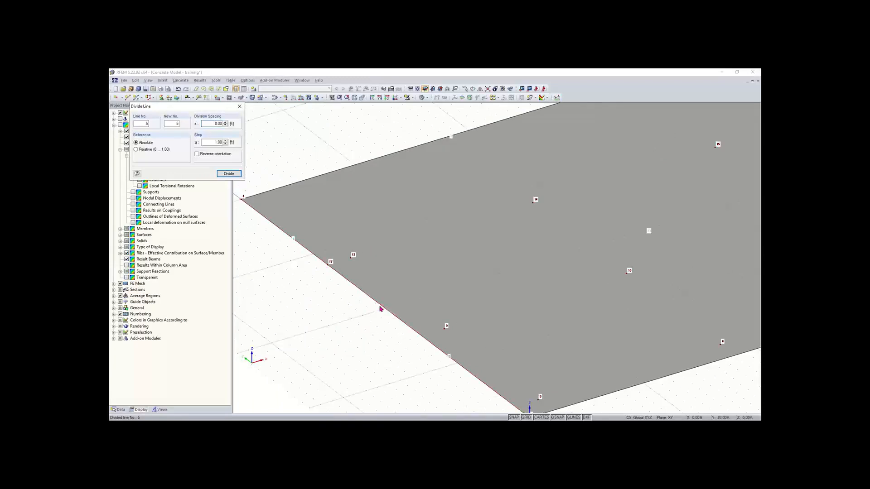
scroll(380, 307, "down", 1)
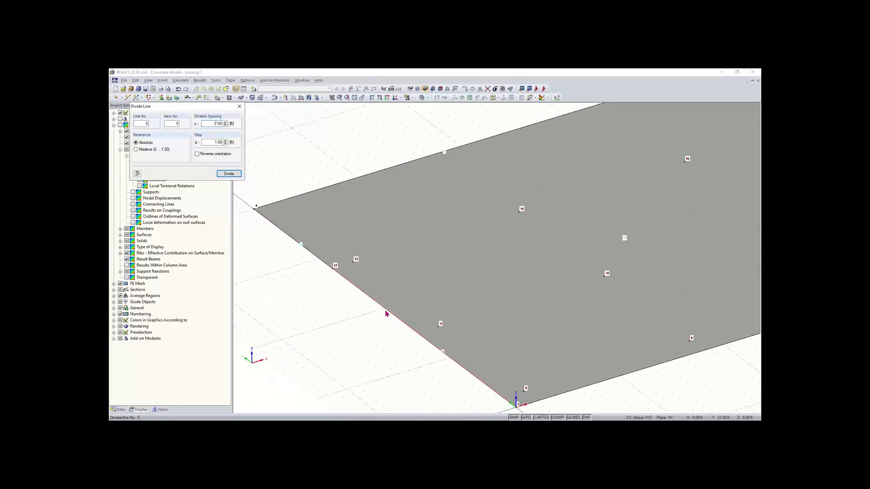
right_click(346, 297)
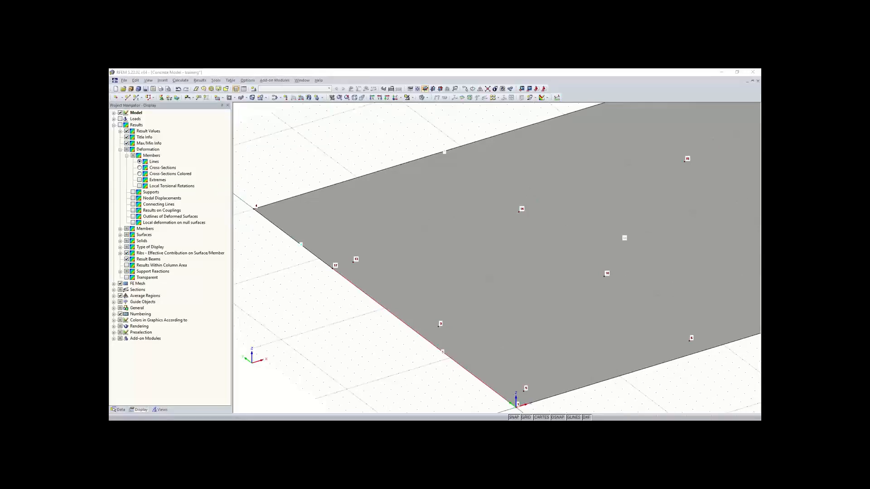
Graphically divide the slab's edge along Y = 40 ft at X 18 ft, in line with the second column of nodes.
scroll(384, 145, "down", 1)
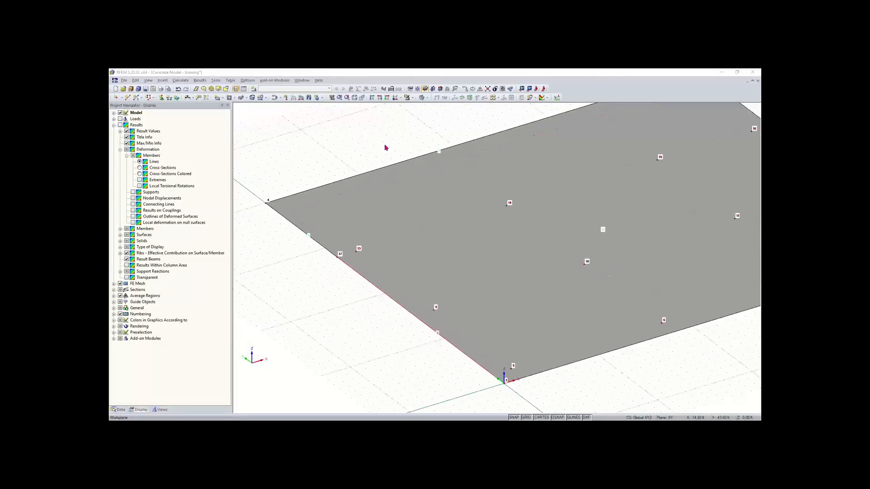
scroll(344, 238, "down", 1)
scroll(393, 243, "down", 2)
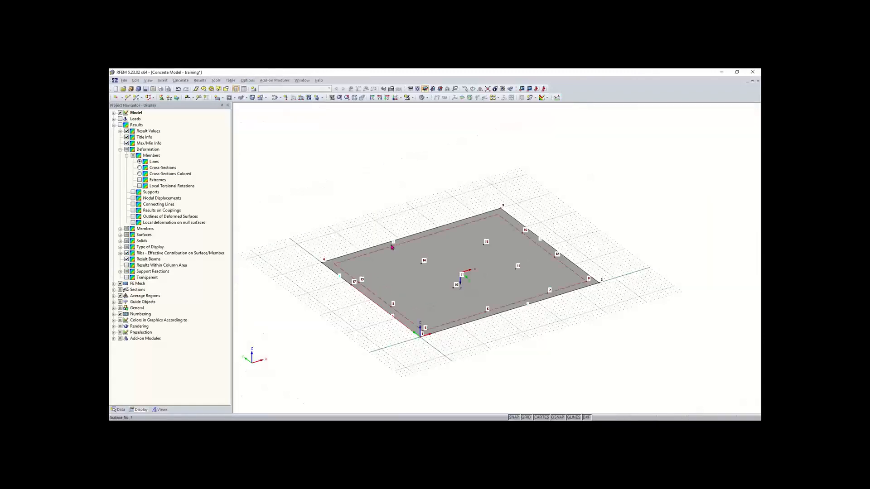
scroll(383, 243, "up", 2)
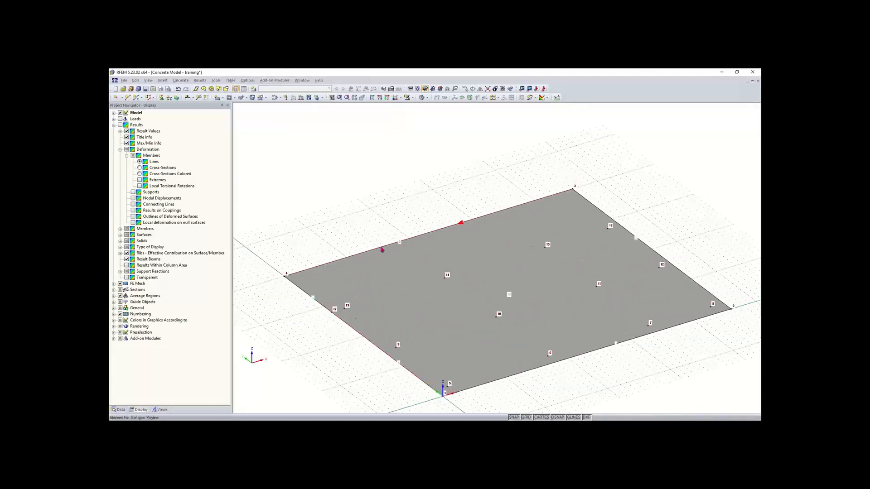
right_click(381, 249)
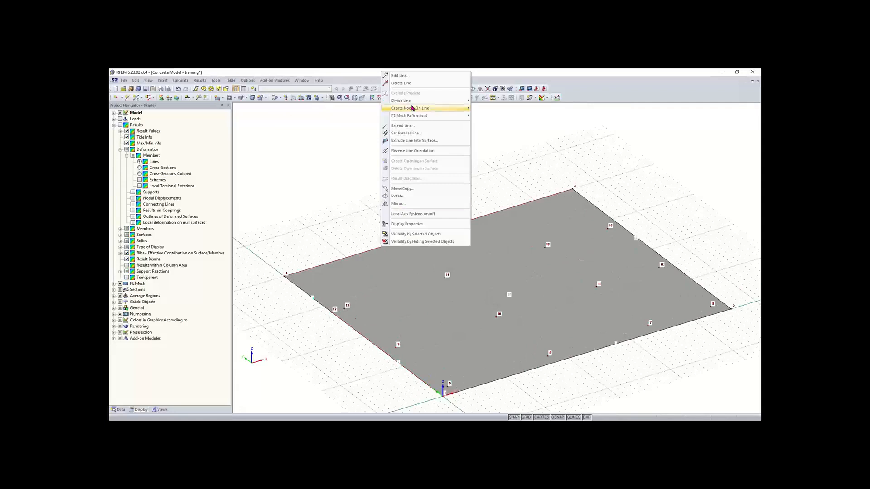
mouse_move(414, 104)
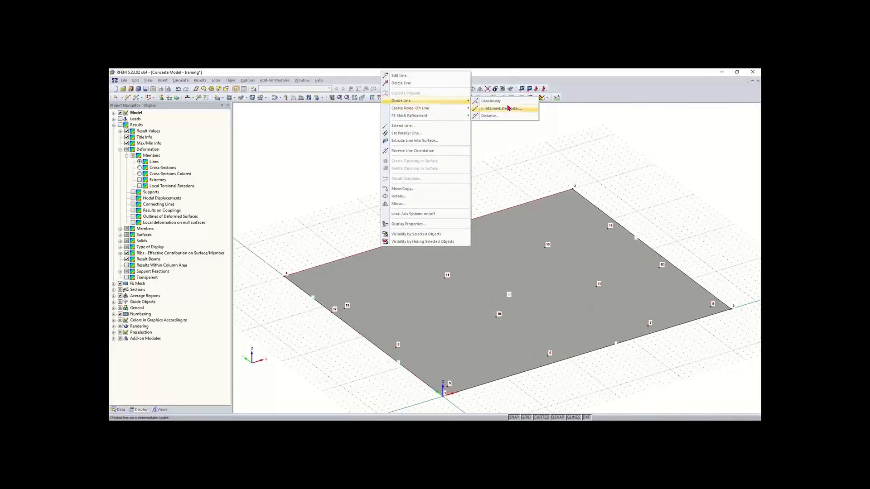
left_click(490, 101)
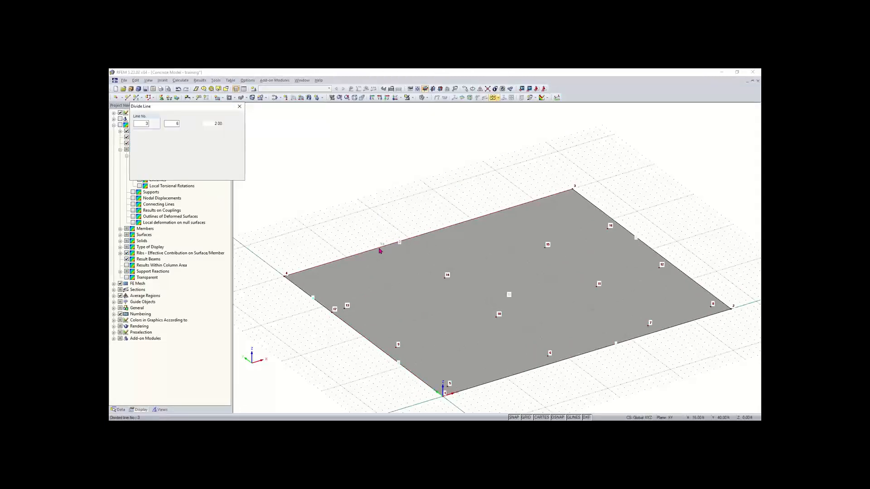
scroll(382, 251, "up", 2)
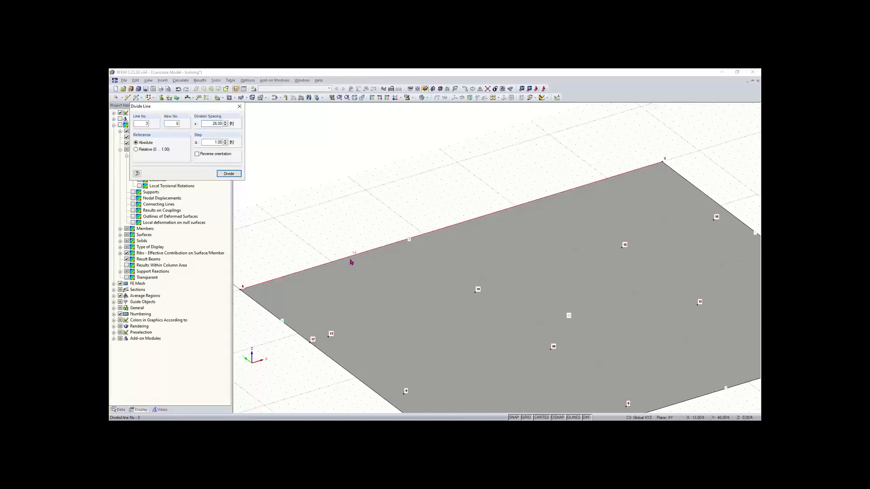
left_click(408, 242)
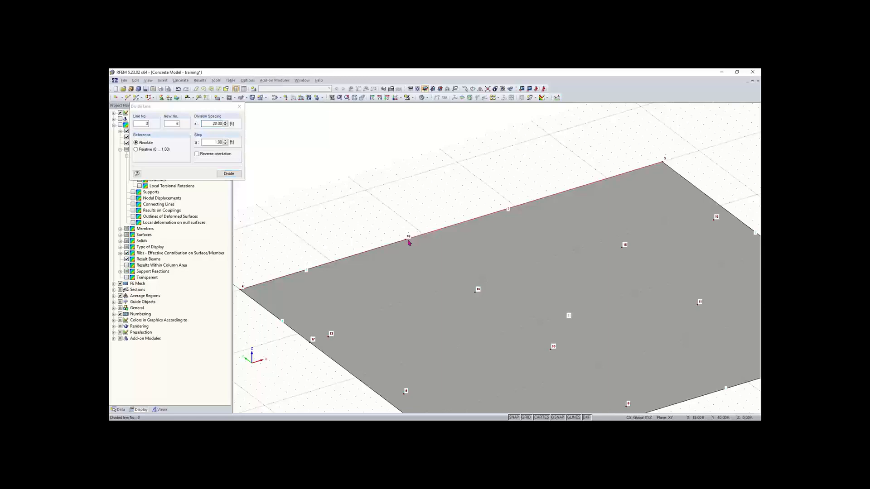
right_click(394, 202)
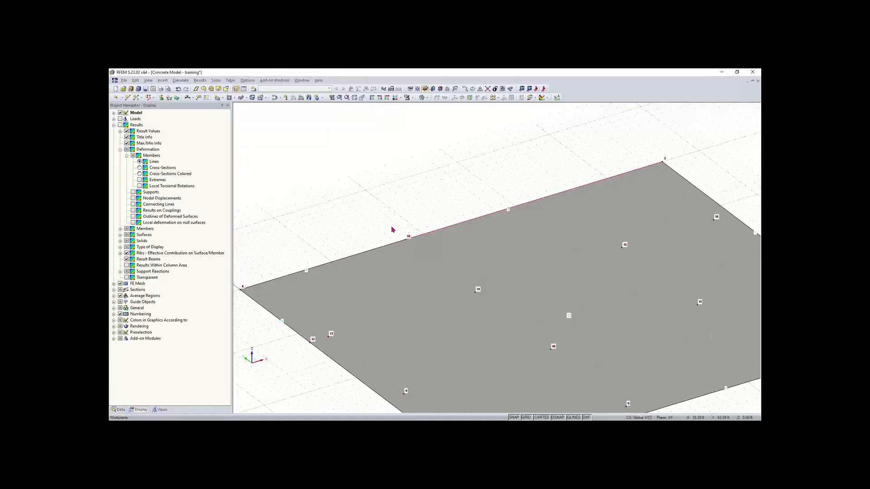
scroll(392, 231, "down", 1)
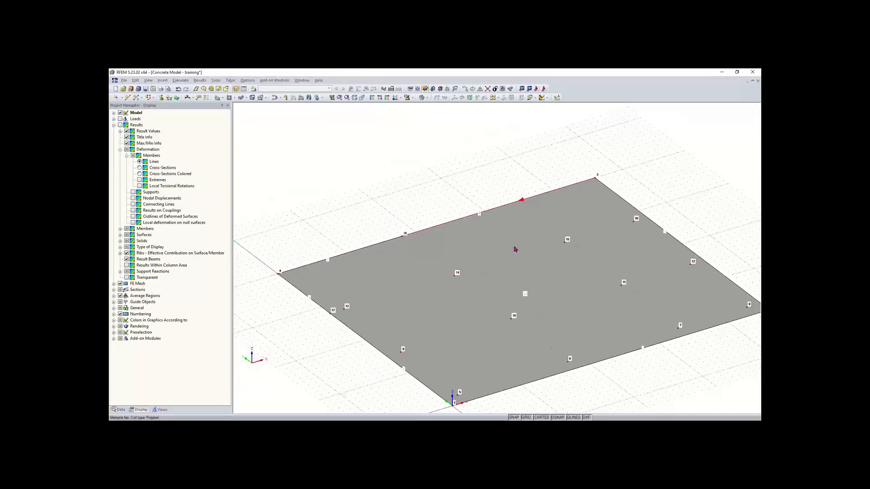
middle_click_drag(551, 314, 509, 287)
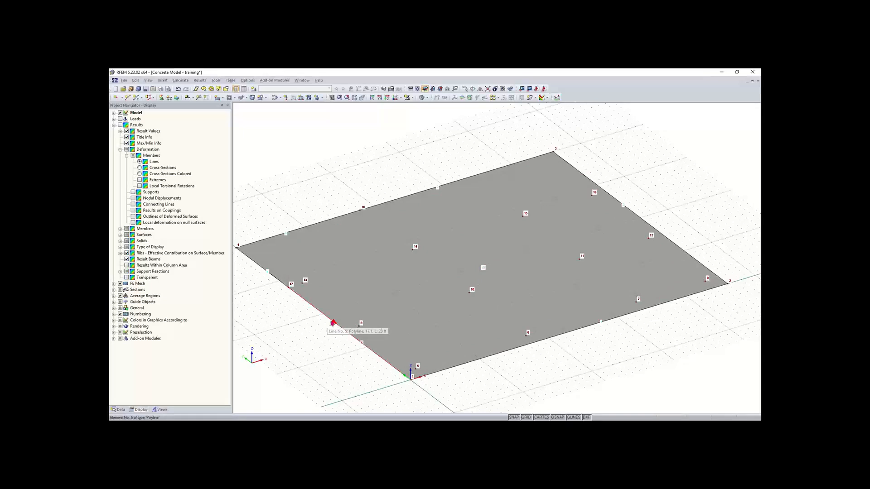
scroll(459, 328, "down", 2)
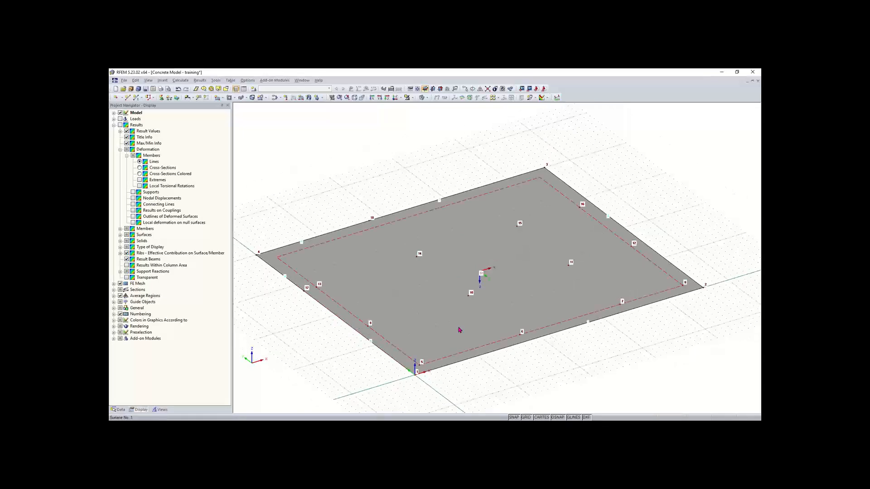
Begin a semi-circular surface in 4000 psi ACI 318-19 concrete with a constant 8 in thickness and standard stiffness.
middle_click_drag(458, 328, 430, 323)
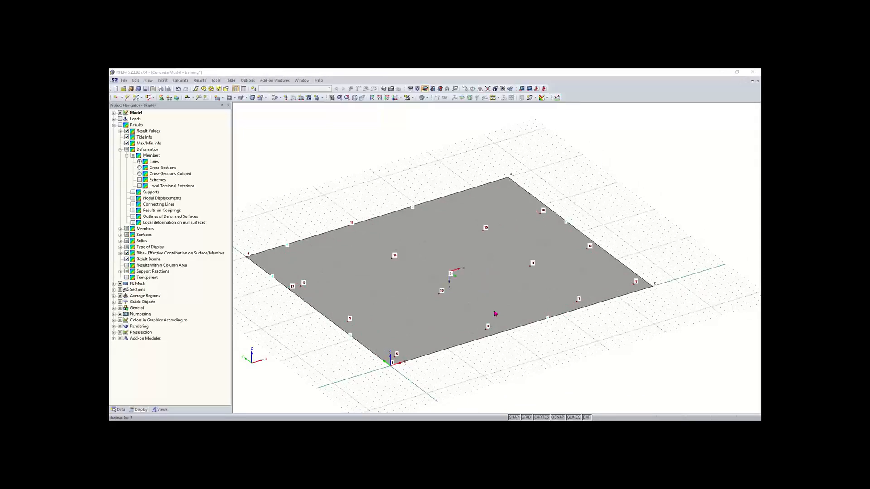
middle_click_drag(551, 316, 461, 353, "ctrl")
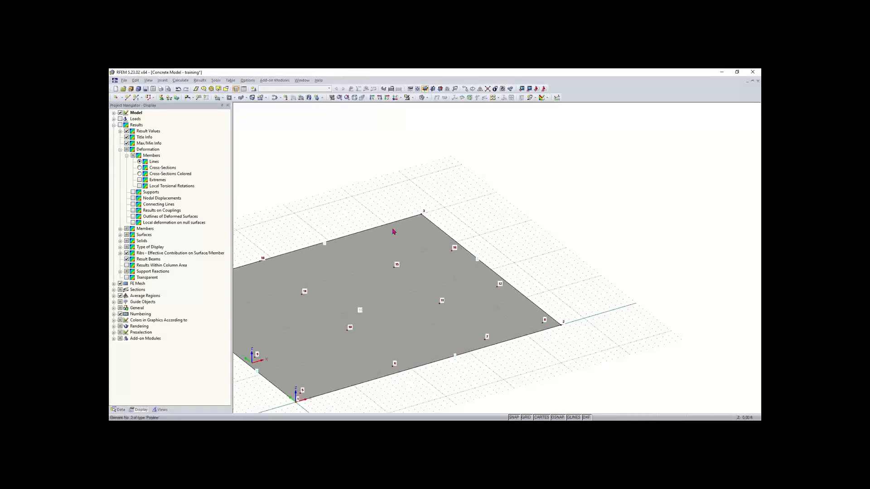
left_click(222, 99)
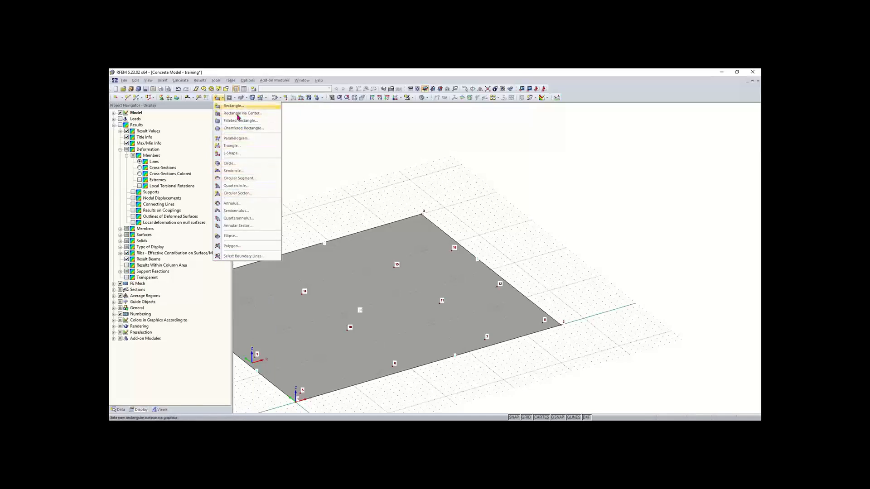
left_click(241, 172)
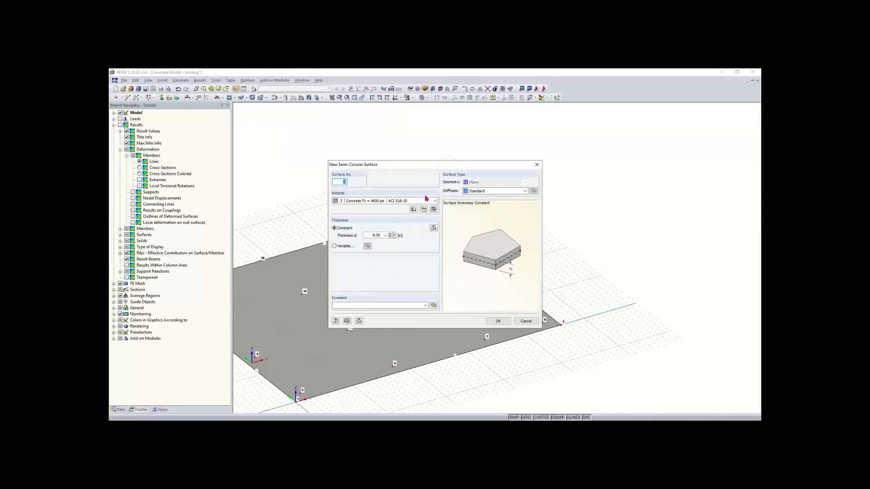
left_click(498, 321)
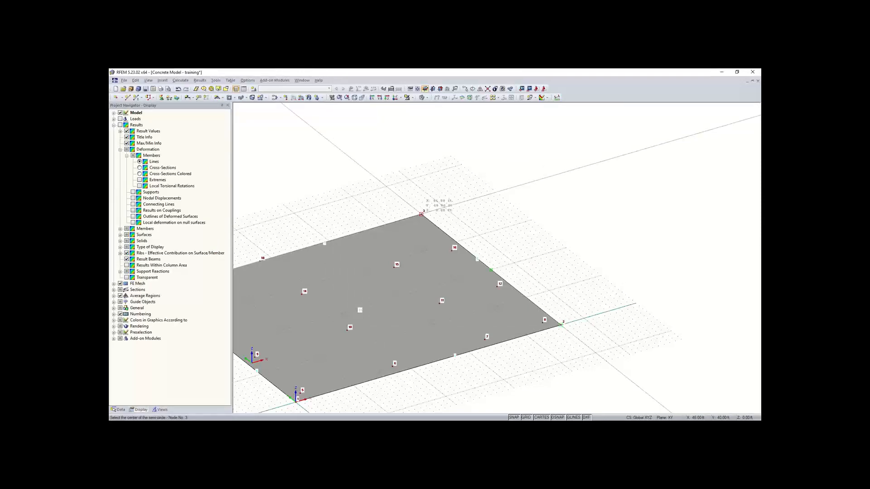
left_click(421, 214)
left_click(421, 214)
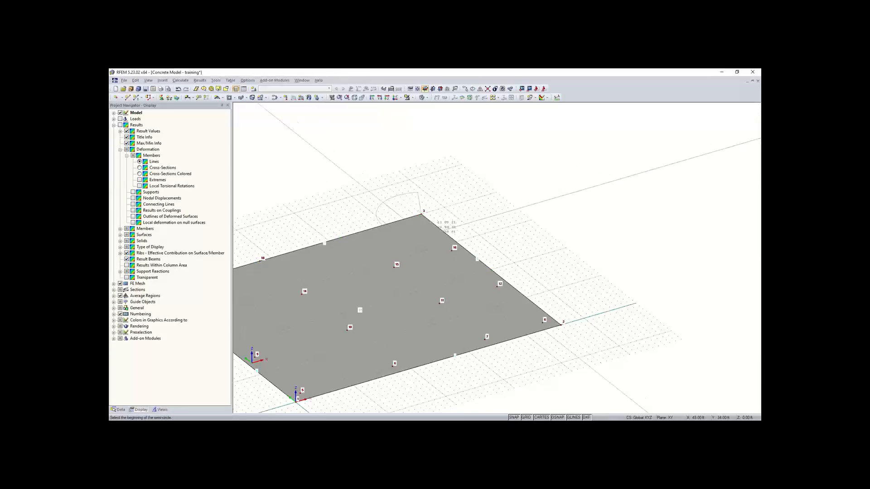
right_click(414, 200)
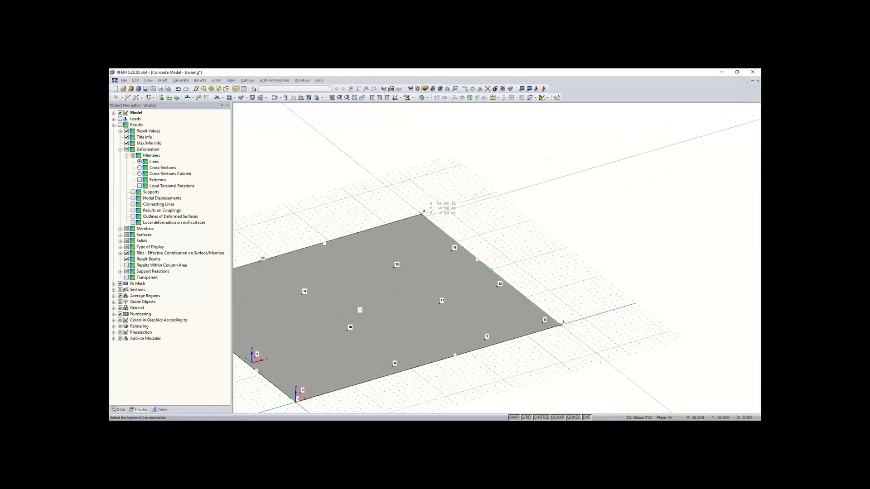
Place the semicircle outside the slab's 40 ft edge, centred at X 46 ft, Y 33 ft and starting from the slab corner at Y 40 ft.
scroll(433, 218, "up", 3)
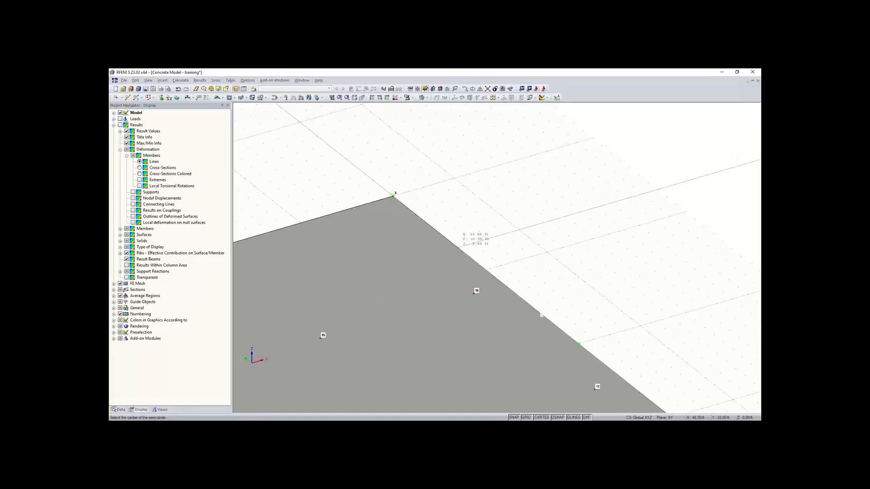
left_click(461, 246)
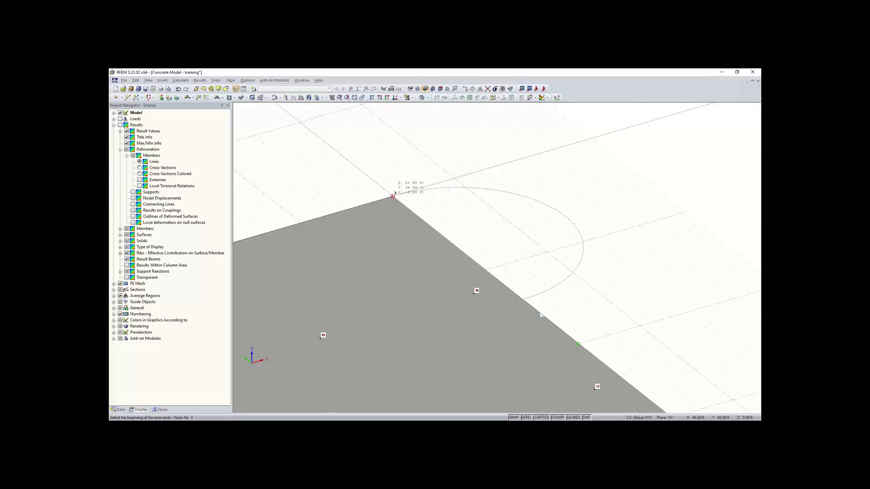
left_click(392, 196)
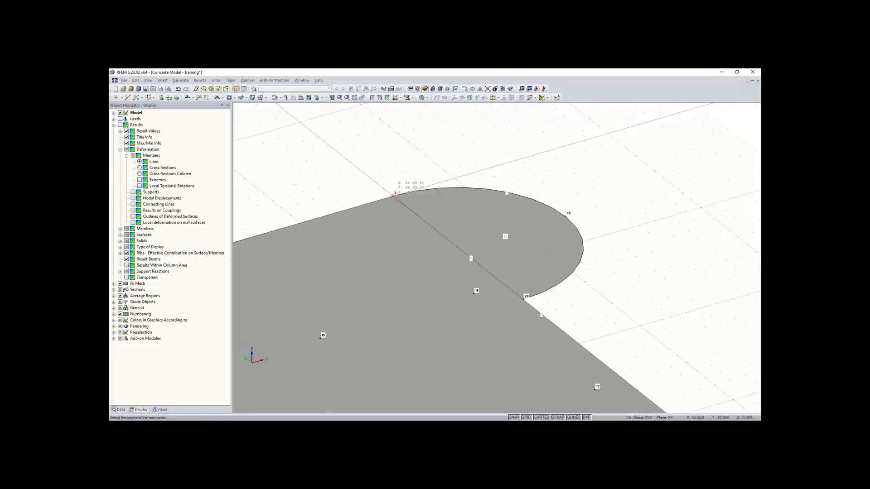
scroll(589, 263, "down", 3)
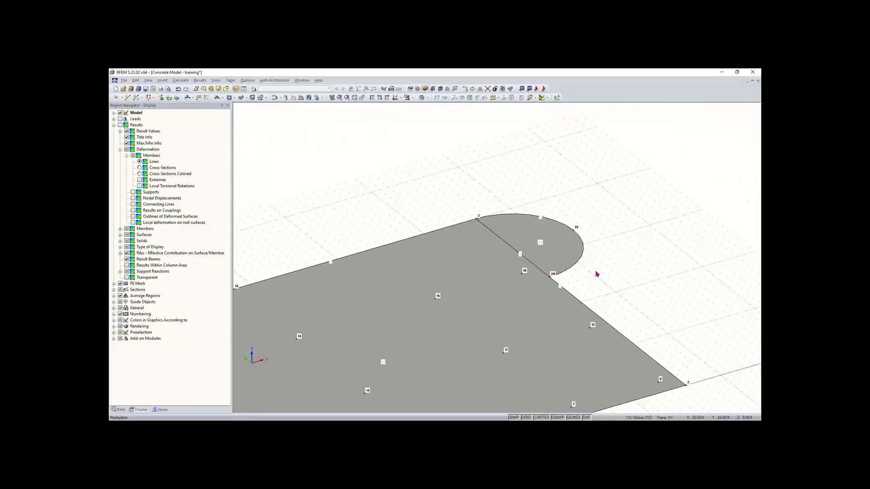
scroll(542, 233, "up", 2)
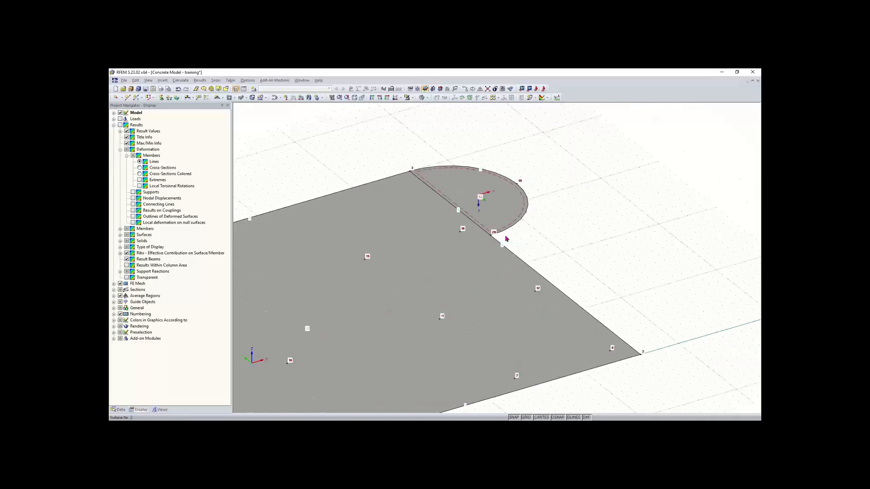
scroll(512, 247, "down", 3)
left_click(458, 276)
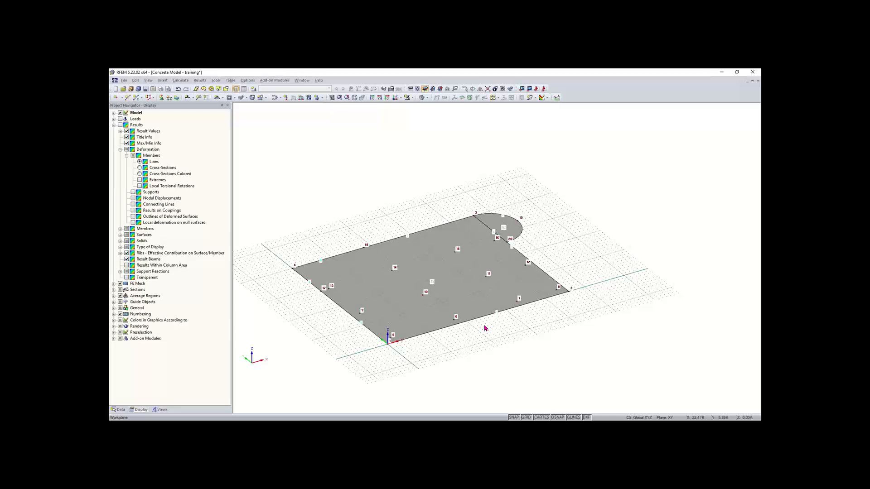
Select the whole floor for copying, including the rectangular slab, the semicircular surface and all nodes.
left_click_drag(590, 178, 277, 380)
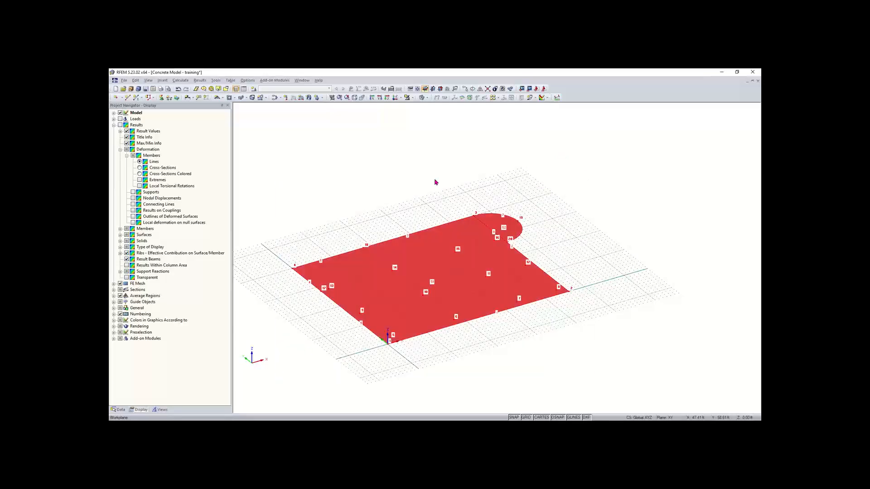
left_click(465, 89)
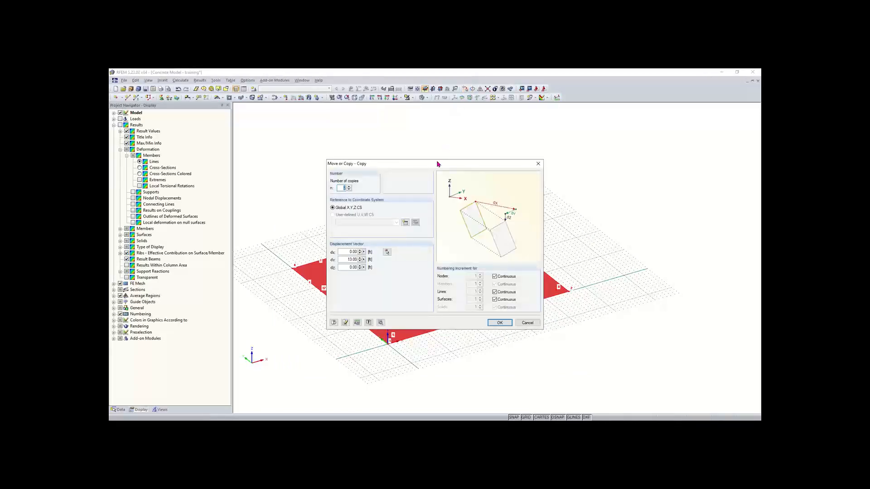
left_click_drag(429, 165, 461, 176)
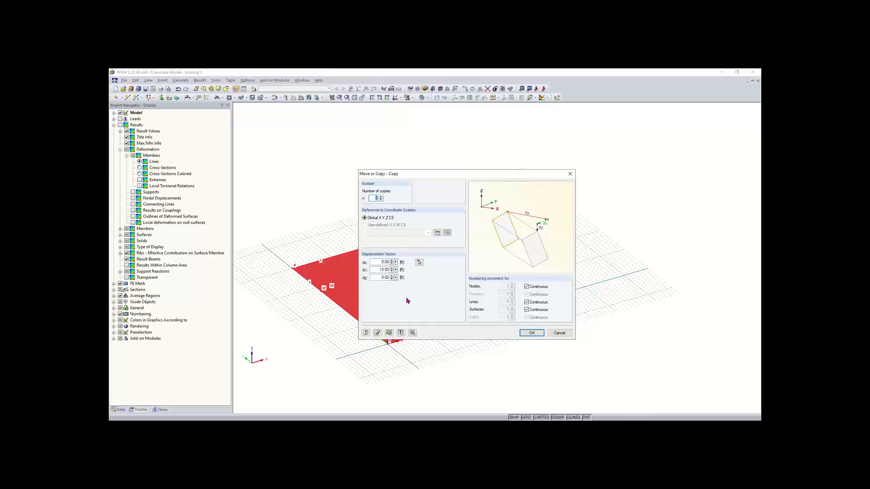
left_click(569, 174)
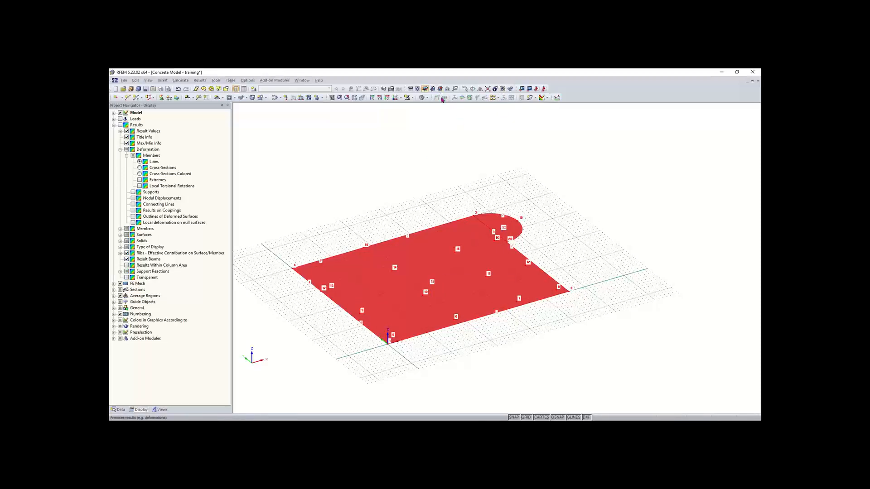
Make one copy of the selected floor with a displacement of 0 ft in X and Y and 1.83 ft in Z.
left_click(466, 90)
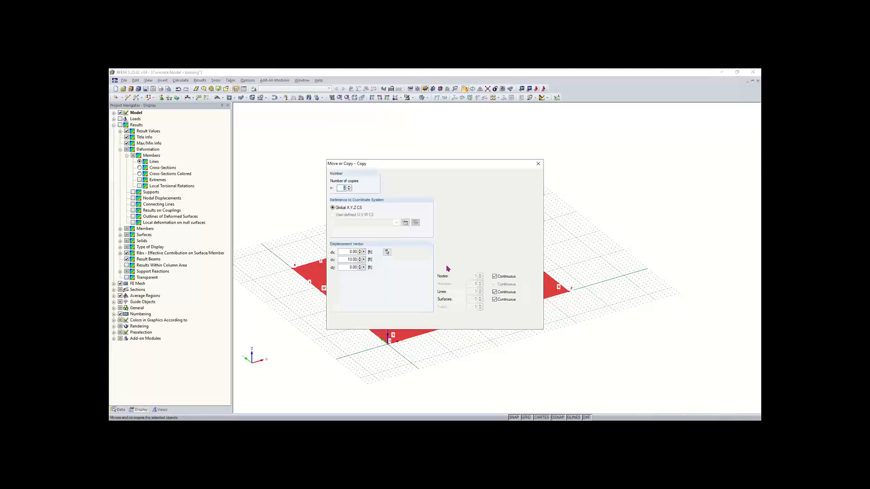
left_click_drag(347, 259, 365, 265)
key("Delete")
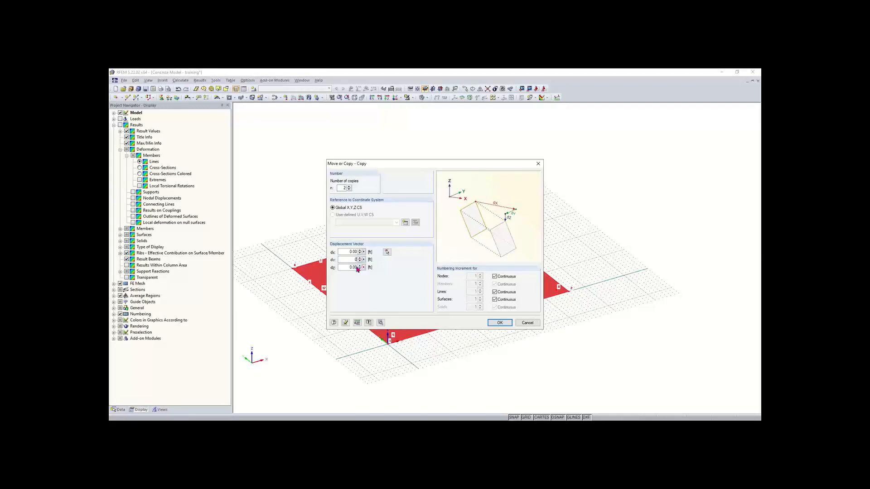
key("Tab")
type("1.83")
left_click(348, 190)
left_click(502, 326)
left_click(501, 338)
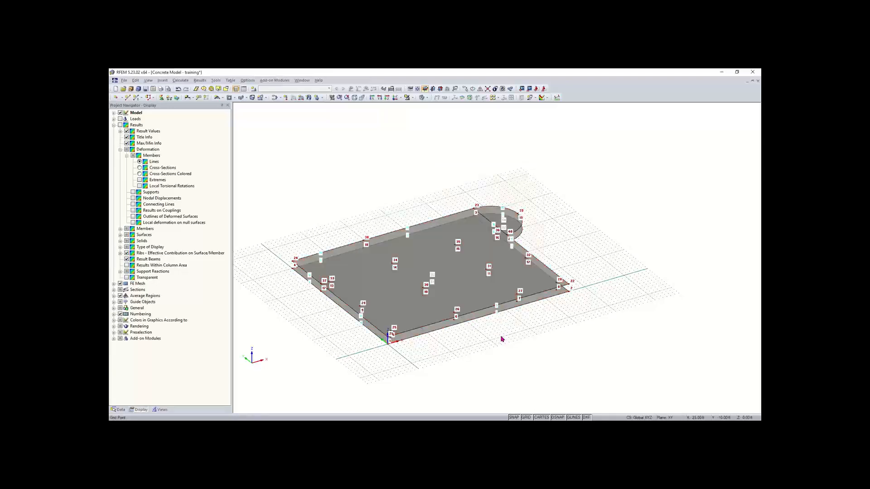
Inspect the copied floor's vertical spacing from the side and undo the copy.
scroll(452, 347, "up", 3)
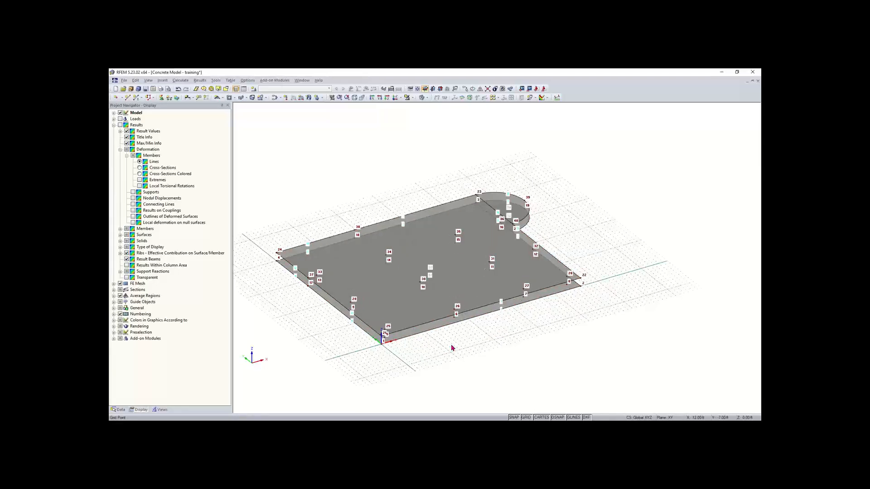
middle_click_drag(455, 351, 426, 279)
middle_click_drag(396, 194, 420, 229, "ctrl")
middle_click_drag(596, 211, 472, 164, "ctrl")
right_click(472, 165)
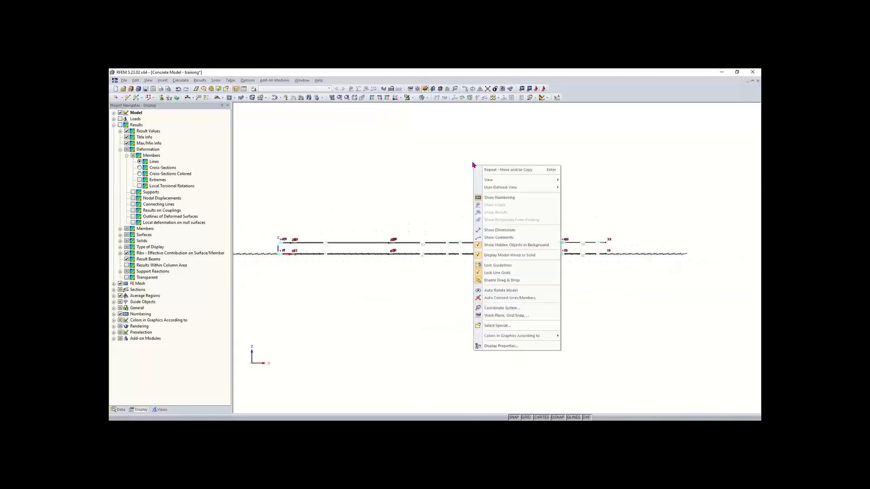
left_click(429, 188)
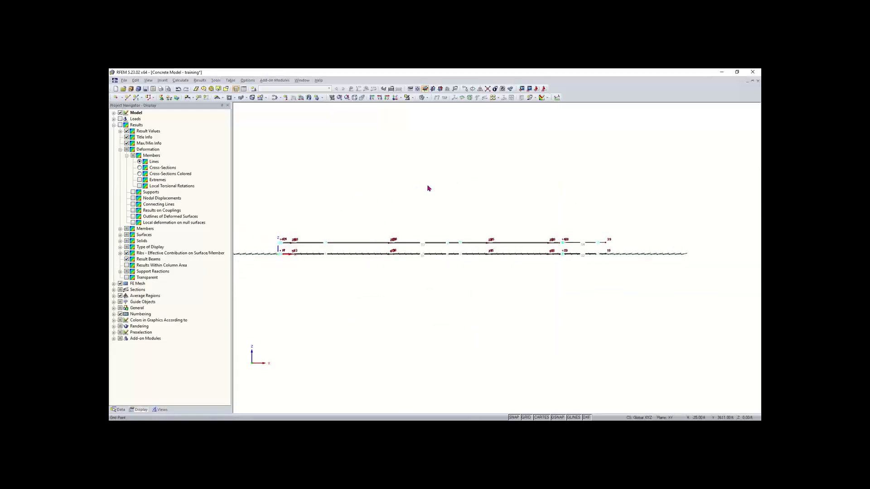
middle_click_drag(426, 190, 524, 262, "ctrl")
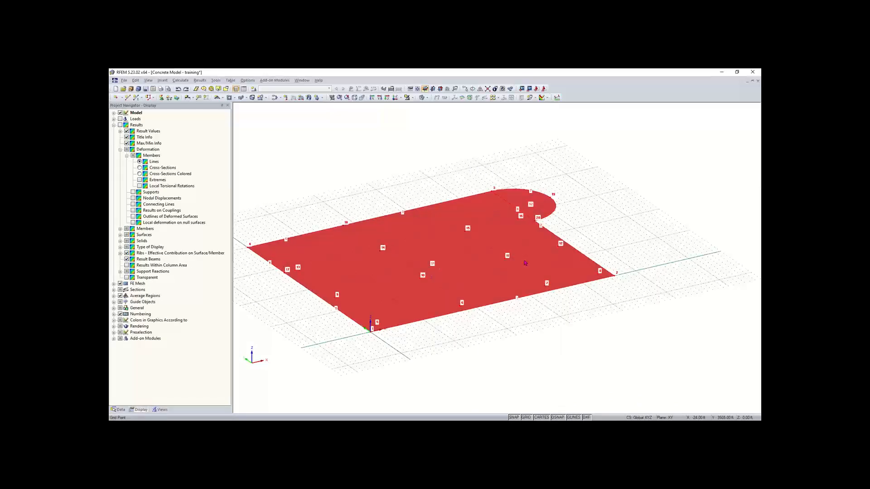
Copy the selected floor once, 11 ft in Z with no X or Y displacement, and clear the selection.
left_click(466, 89)
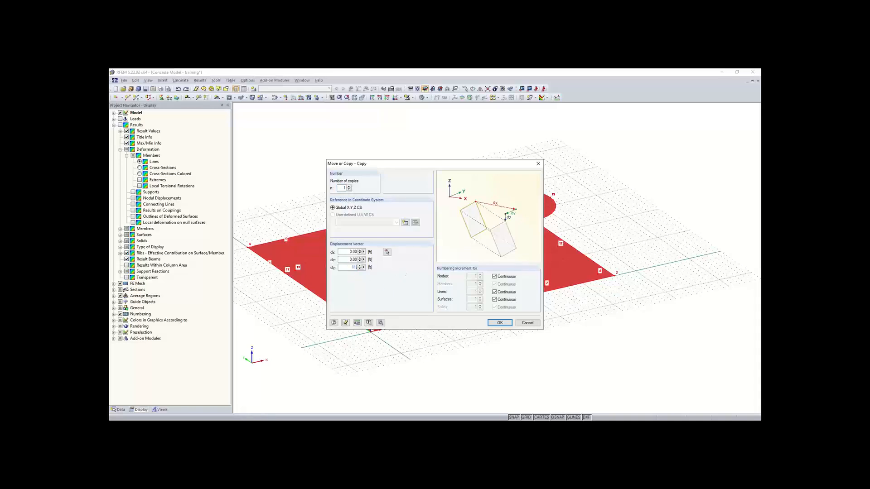
key("Return")
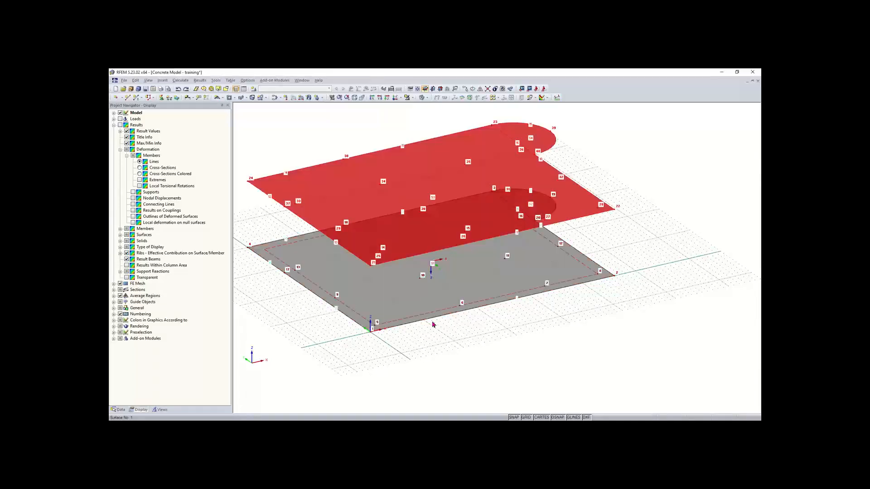
left_click(516, 365)
middle_click_drag(515, 366, 449, 310, "ctrl")
right_click(560, 332)
left_click(521, 317)
scroll(519, 316, "down", 3)
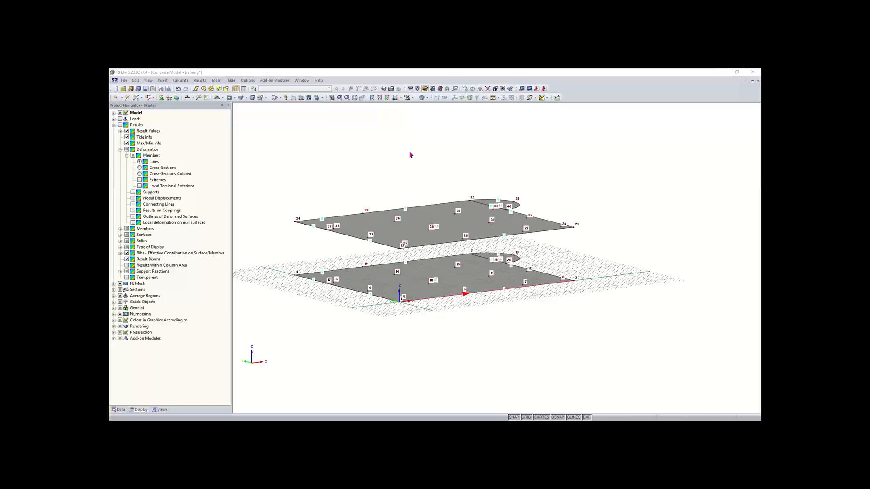
Display the two floors in perspective and view them from above.
left_click(354, 98)
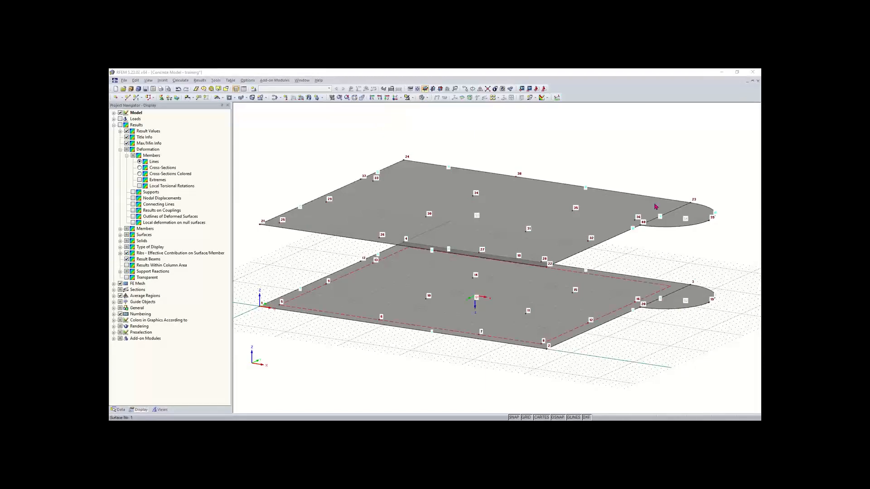
left_click(362, 98)
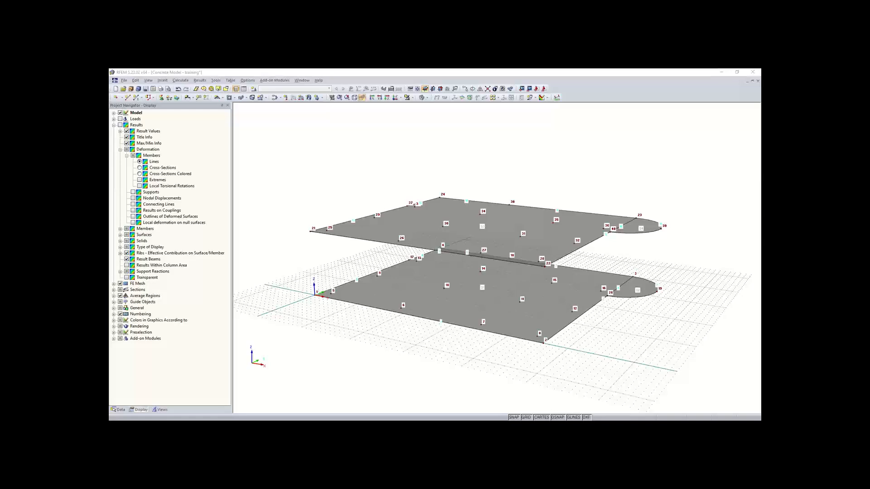
left_click(400, 99)
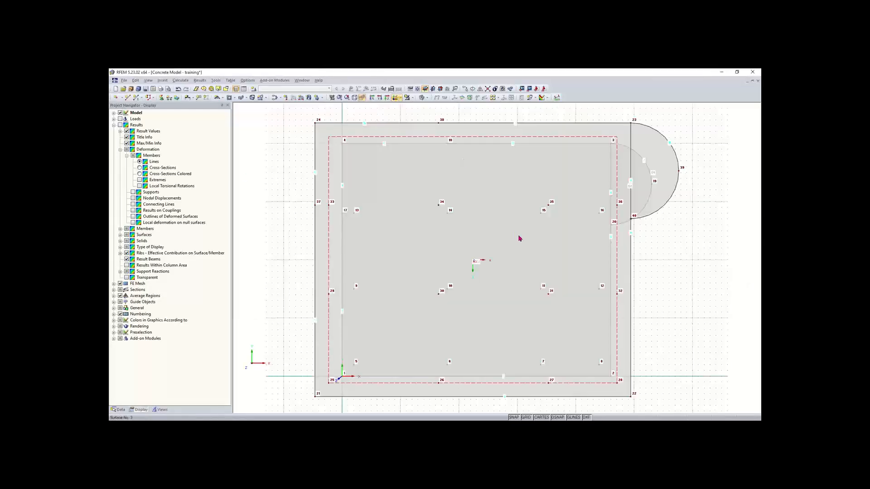
Compare the two floors with and without perspective in plan and 3D views, and switch perspective display off.
left_click(363, 99)
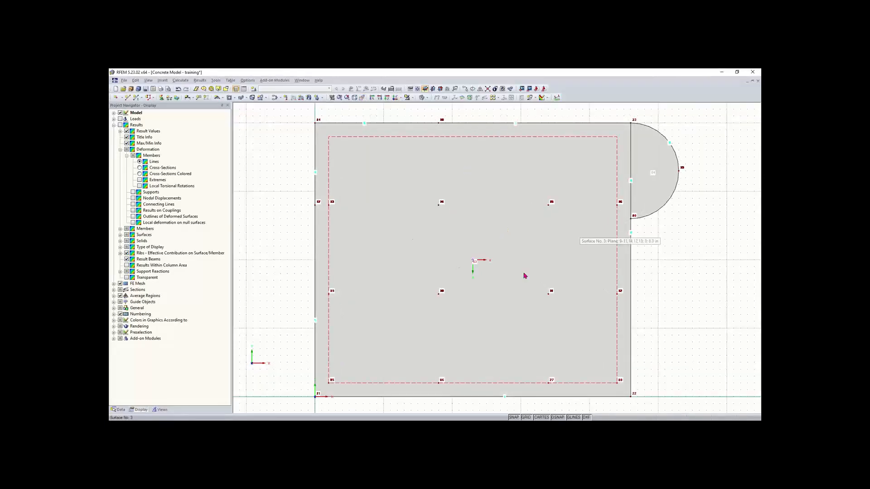
left_click(361, 98)
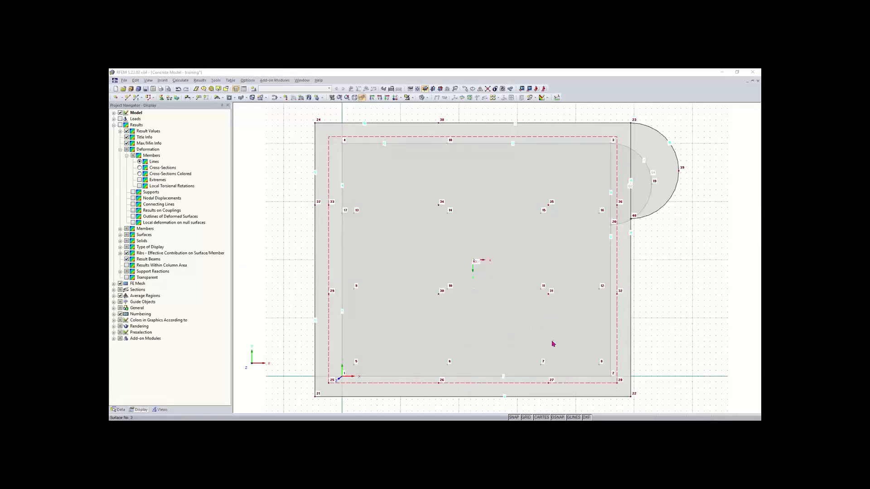
middle_click_drag(552, 343, 451, 285, "ctrl")
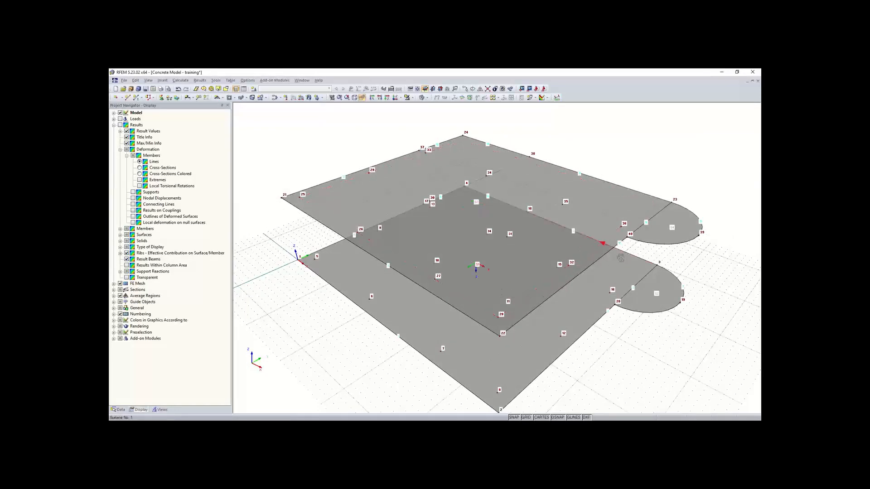
scroll(616, 256, "up", 3)
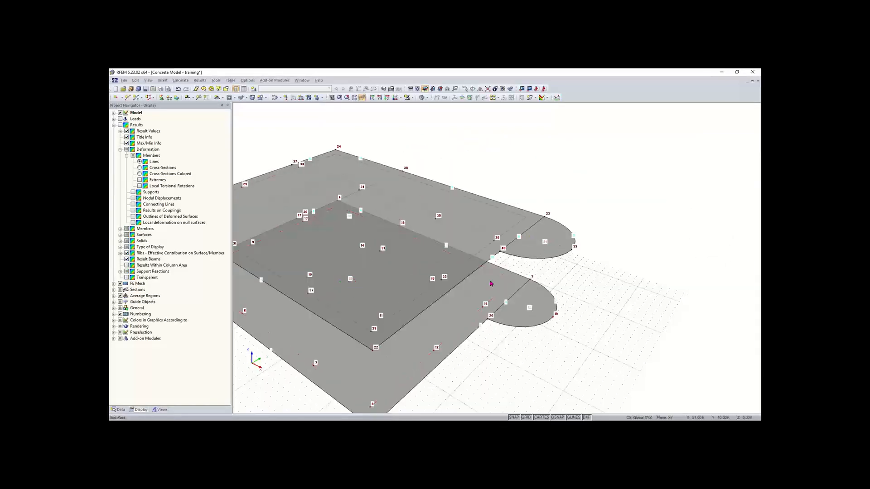
left_click(362, 97)
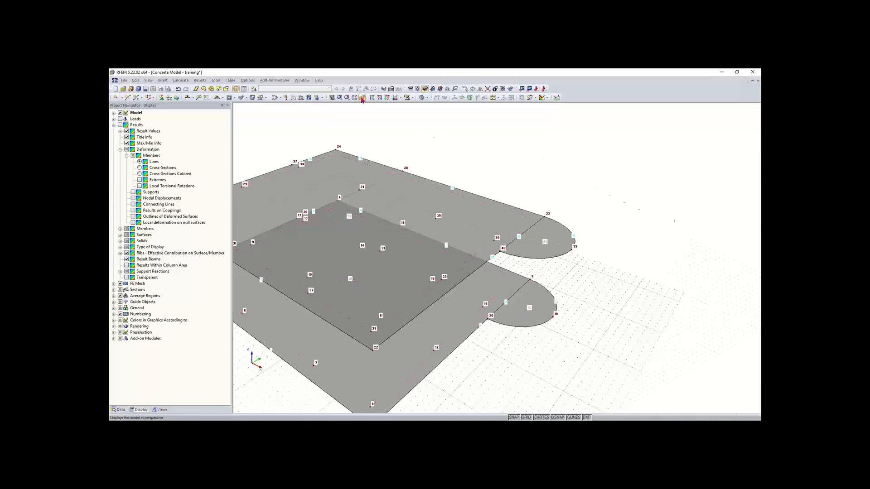
Divide the straight edge of the upper floor's semicircular extension with a new intermediate node 7 ft (50%) from the line start.
middle_click_drag(521, 222, 362, 233)
scroll(436, 253, "up", 4)
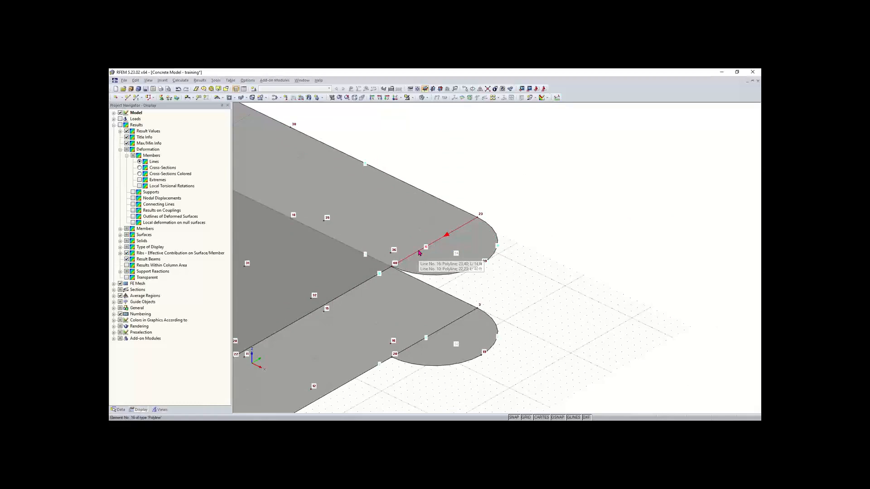
right_click(419, 253)
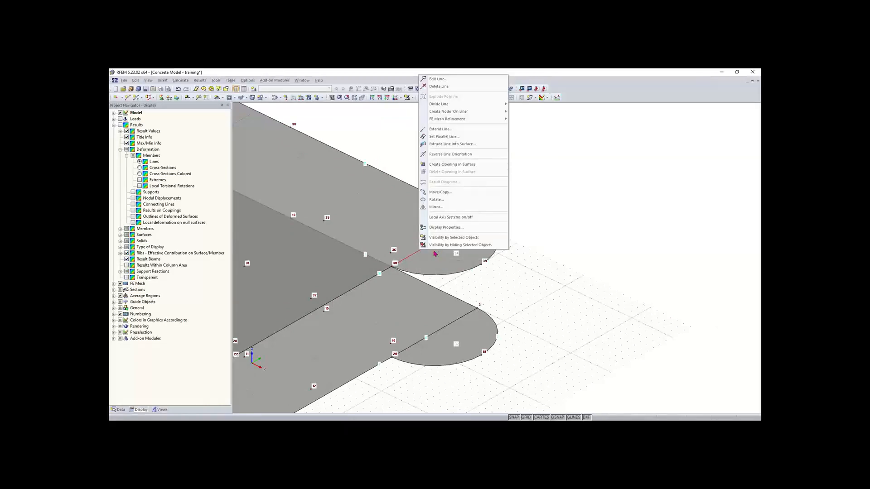
left_click(434, 253)
right_click(425, 250)
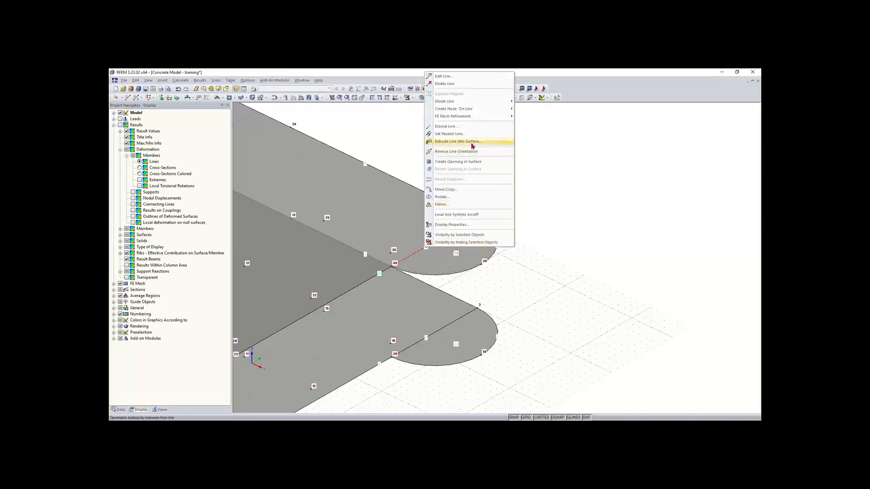
mouse_move(460, 102)
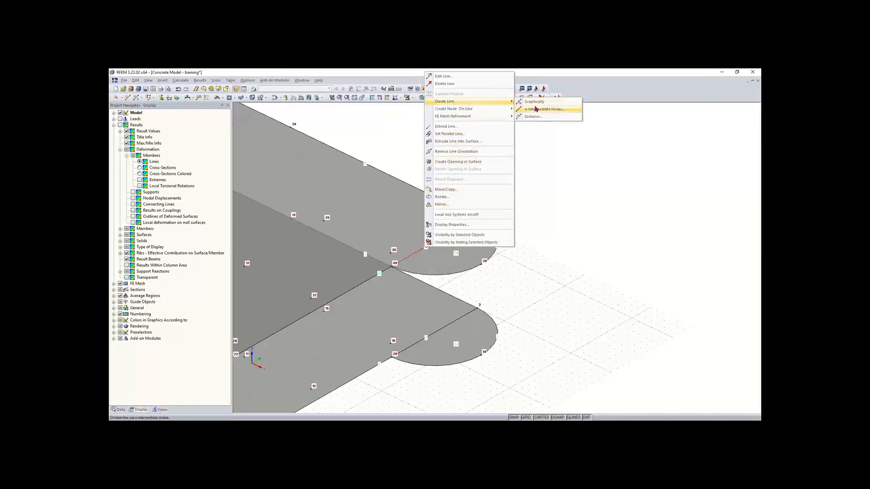
left_click(535, 117)
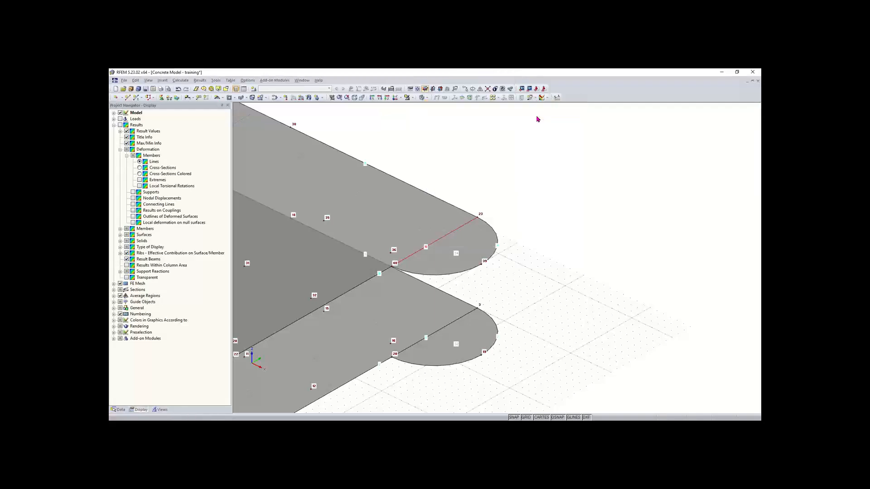
left_click_drag(448, 165, 489, 149)
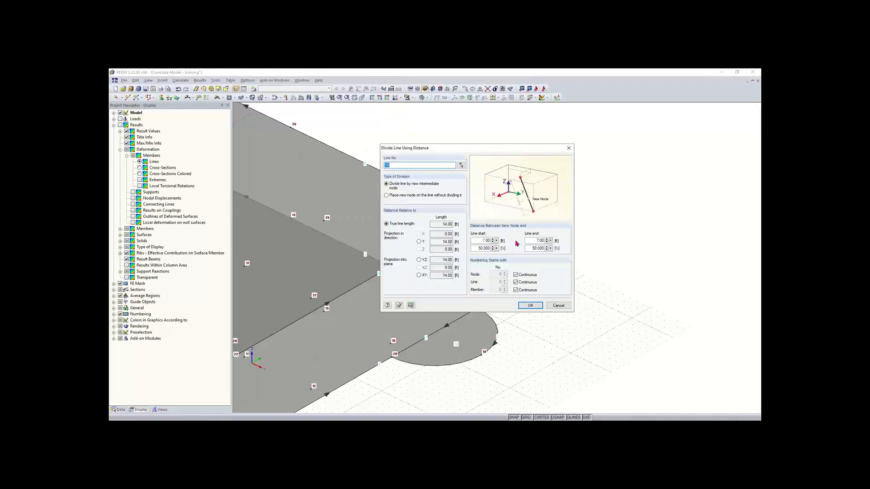
left_click(529, 306)
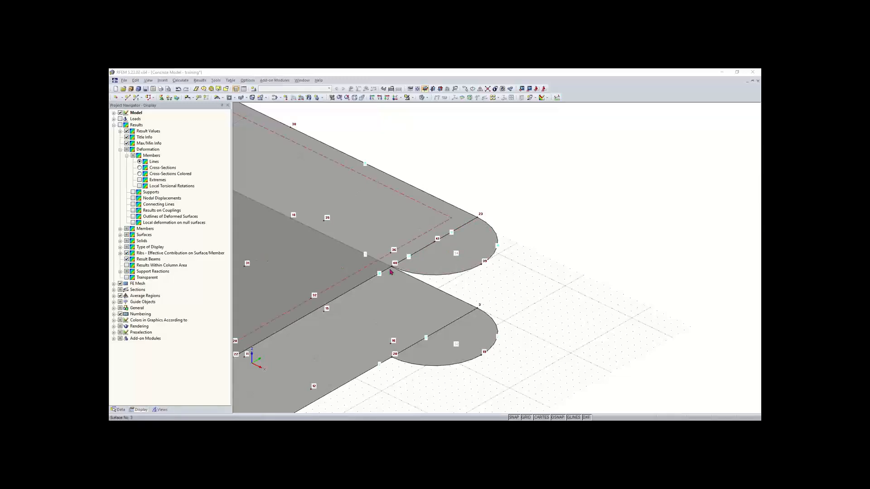
Connect the upper floor's lines at node 40, where the long slab edge meets the semicircular extension.
scroll(392, 267, "down", 2)
middle_click_drag(400, 269, 418, 275)
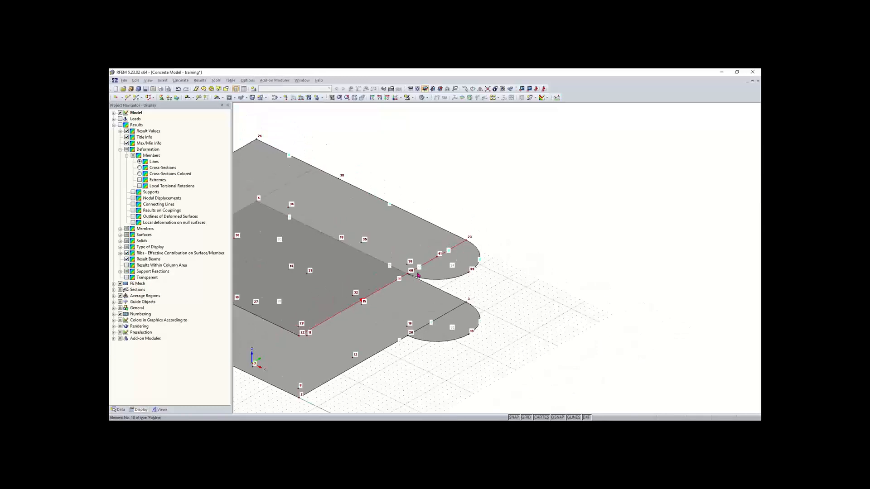
scroll(405, 277, "up", 2)
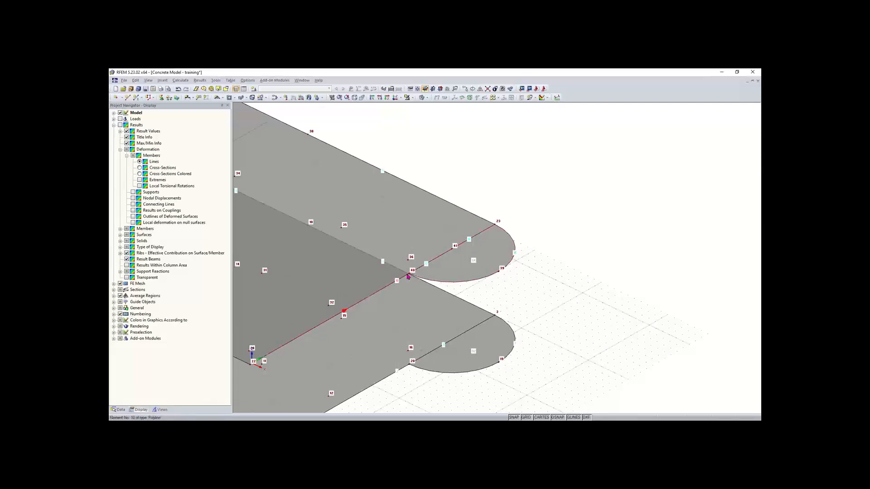
scroll(408, 277, "up", 4)
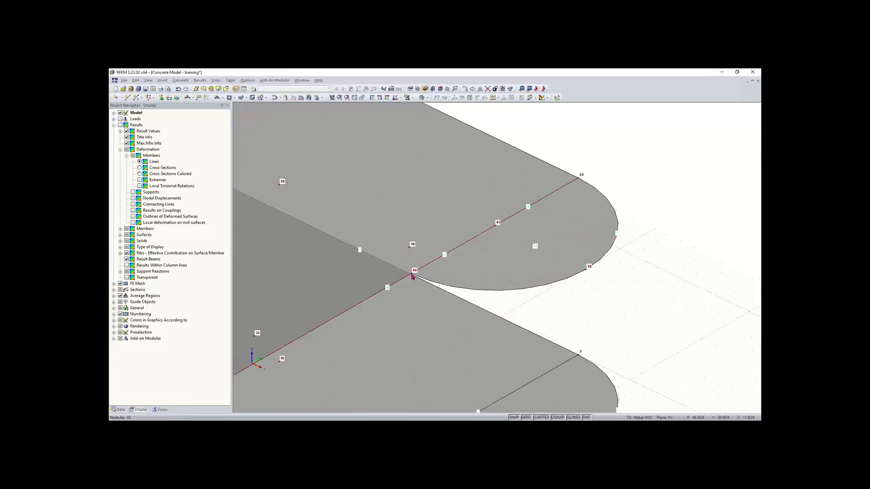
middle_click_drag(412, 276, 435, 228, "ctrl")
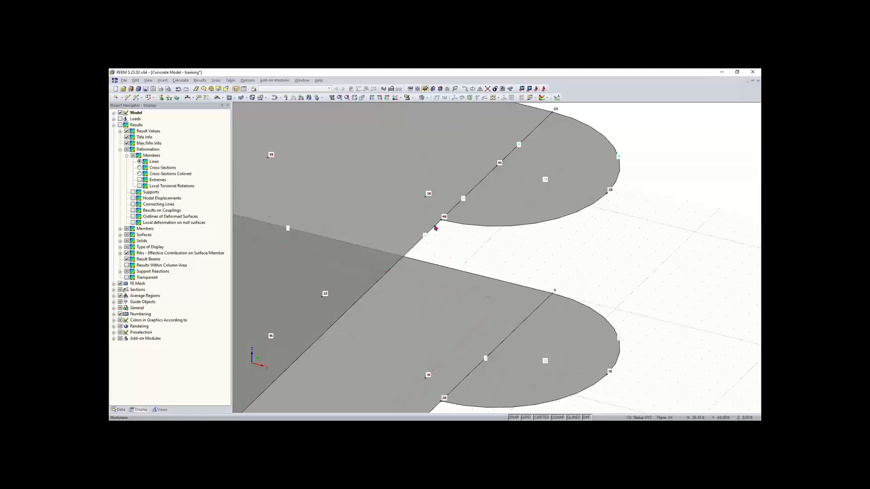
left_click(488, 89)
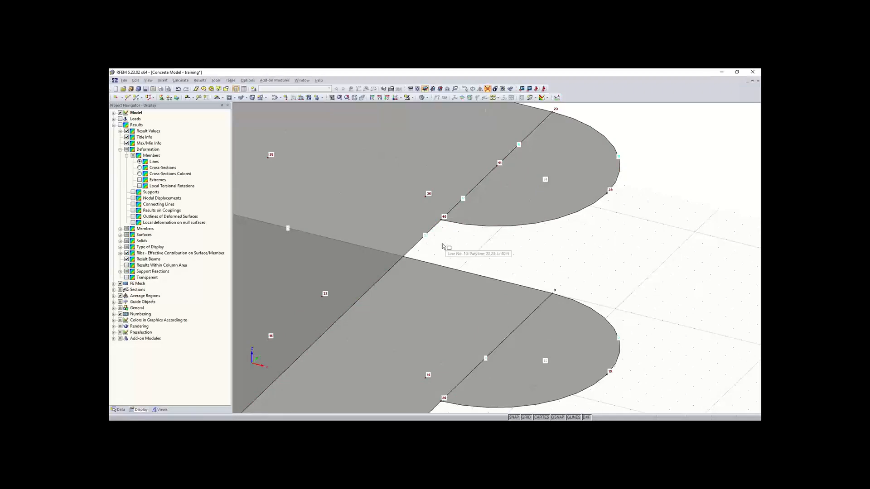
left_click_drag(437, 237, 458, 203)
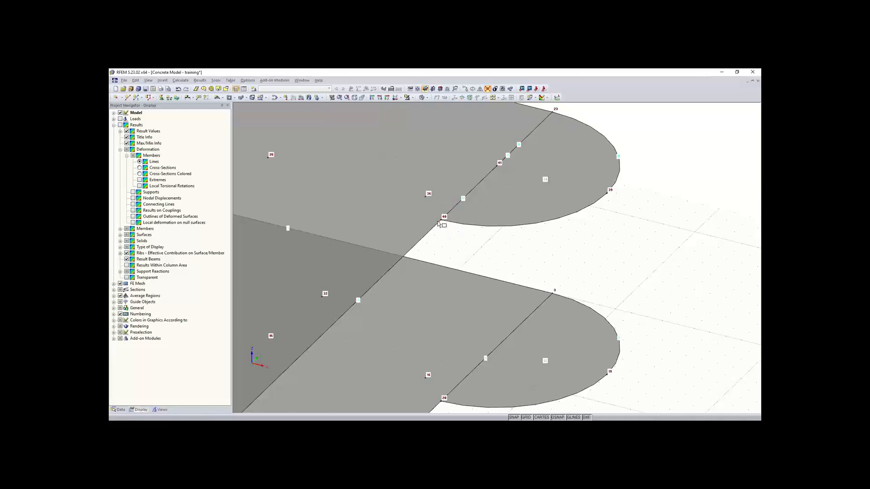
key("Escape")
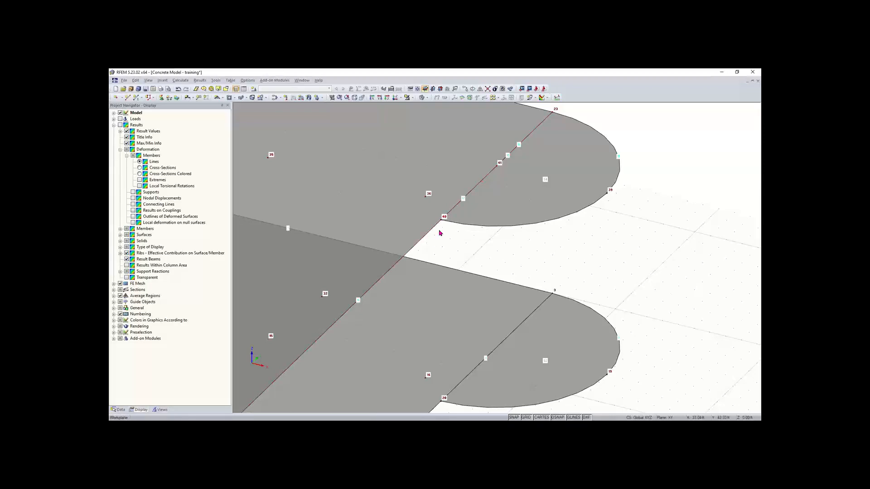
Delete the upper floor's main slab surface and its semicircular surface, keeping their boundary lines.
scroll(438, 256, "down", 3)
middle_click_drag(438, 256, 456, 243)
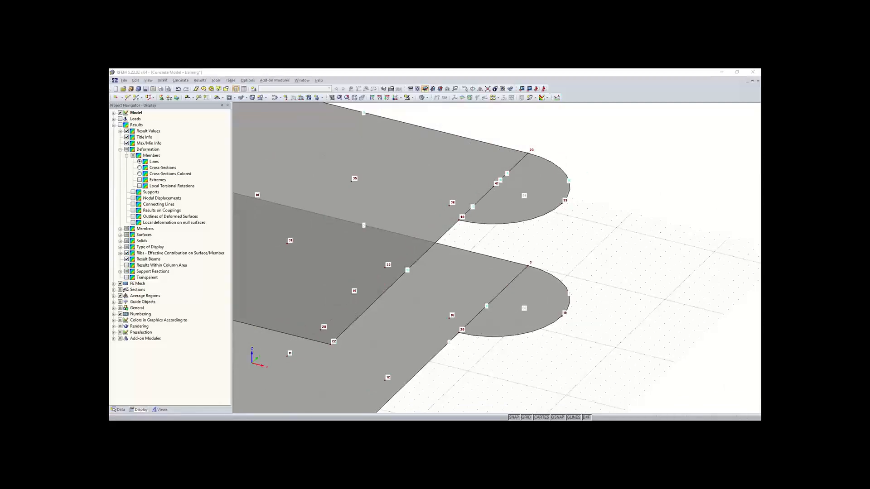
scroll(479, 242, "down", 3)
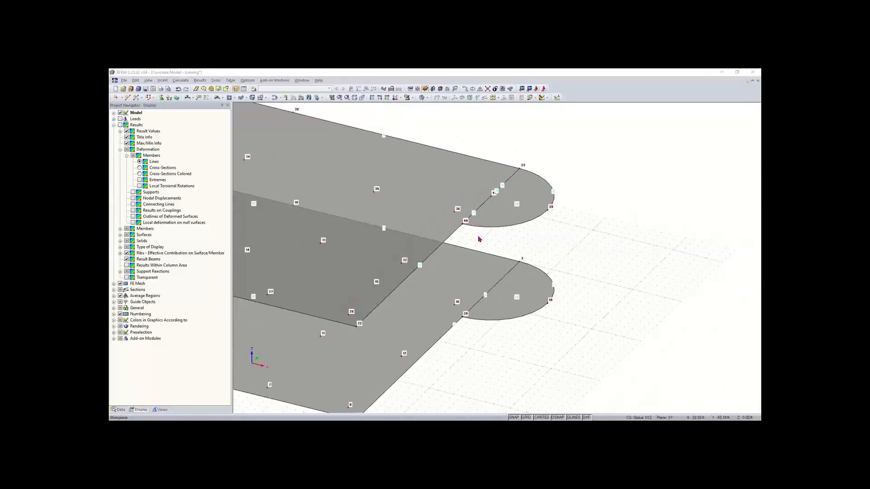
middle_click_drag(393, 192, 429, 194)
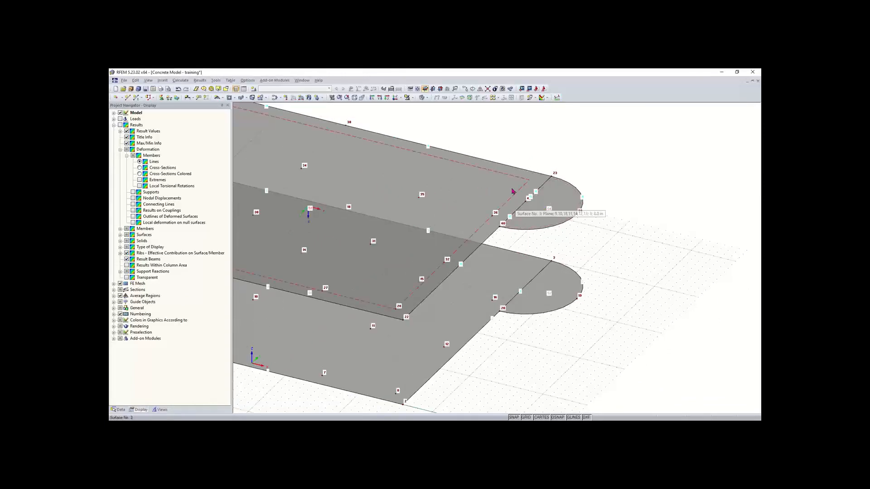
left_click(471, 191)
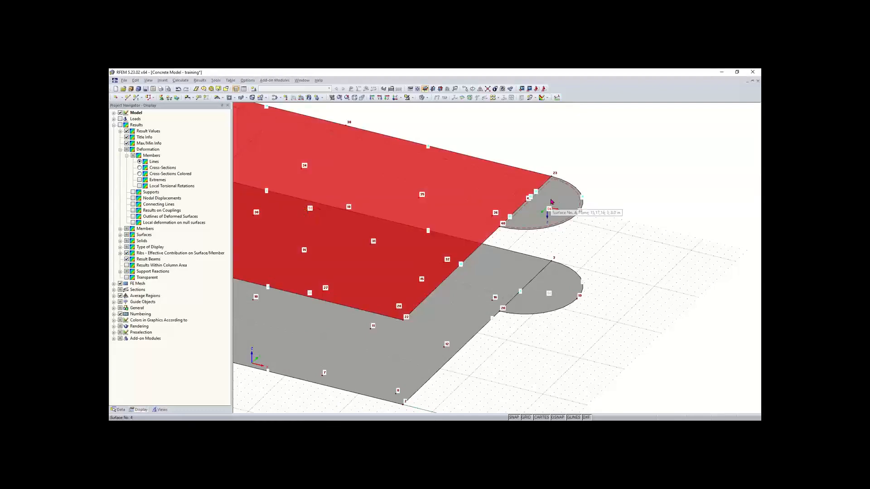
left_click(551, 201)
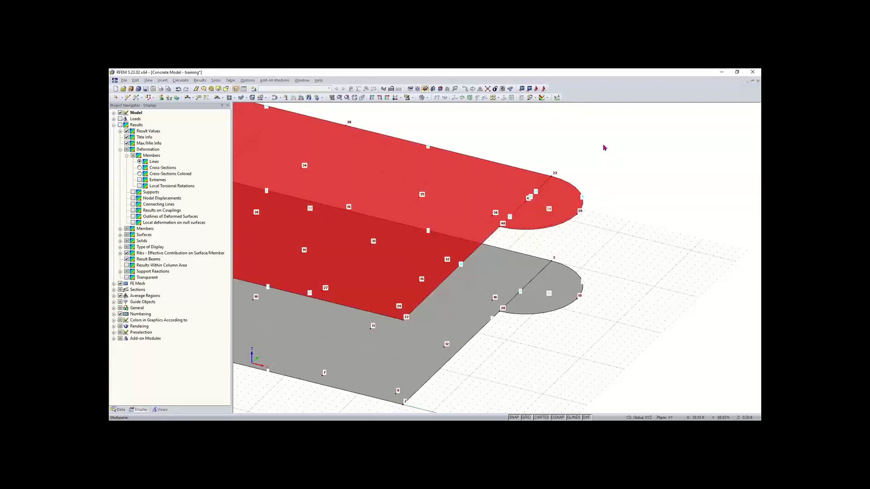
key("Delete")
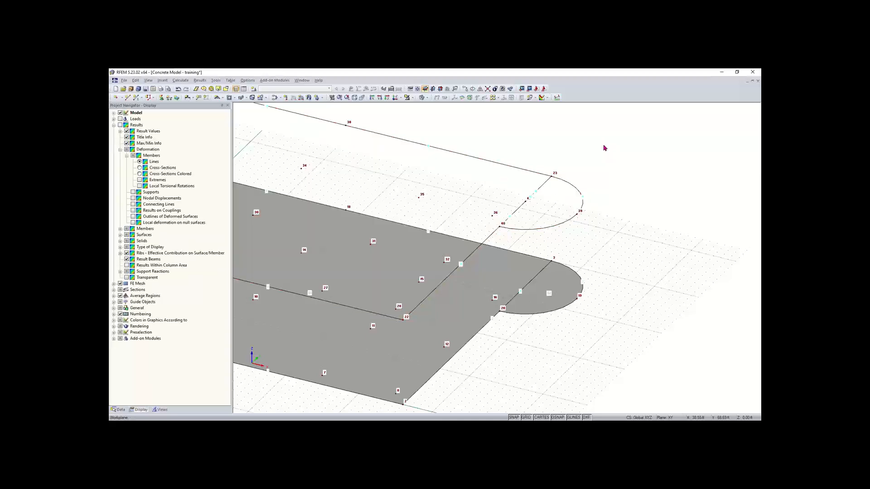
Try deleting overlapping lines along the upper semicircle's straight edge, and undo the deletions.
scroll(591, 161, "down", 2)
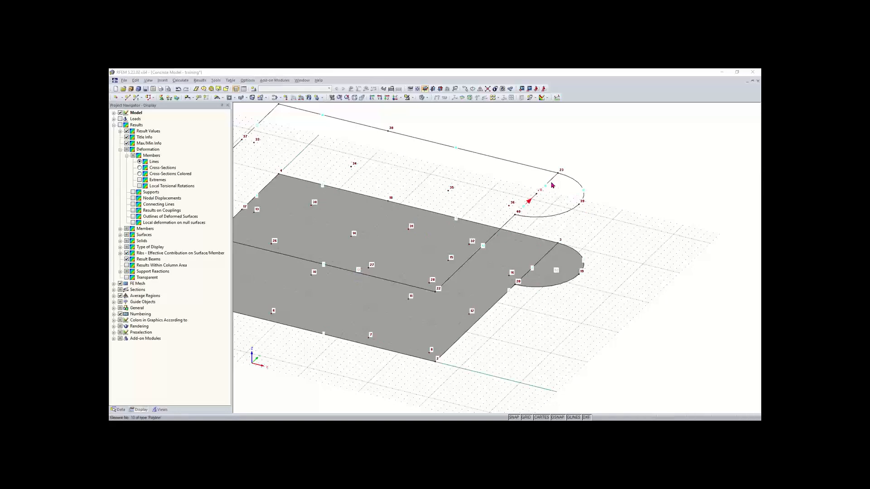
scroll(550, 185, "up", 2)
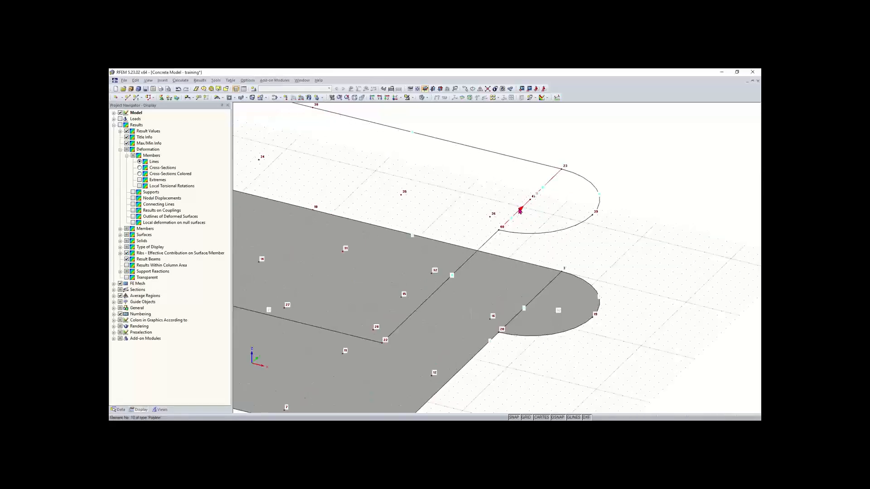
left_click(520, 210)
left_click(405, 224)
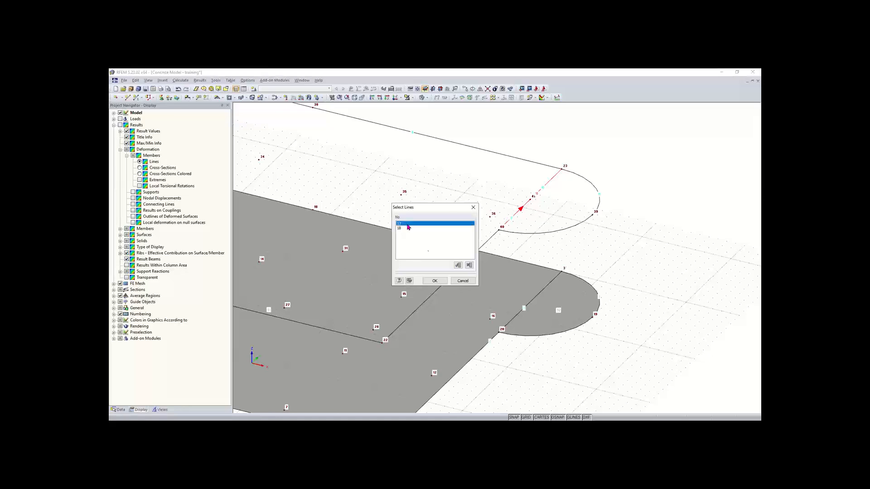
left_click(436, 281)
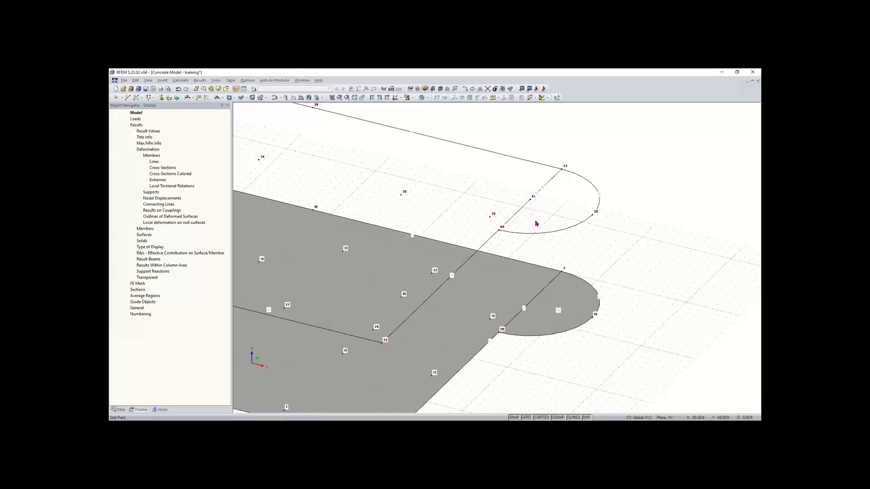
left_click(547, 186)
left_click(413, 229)
left_click(435, 280)
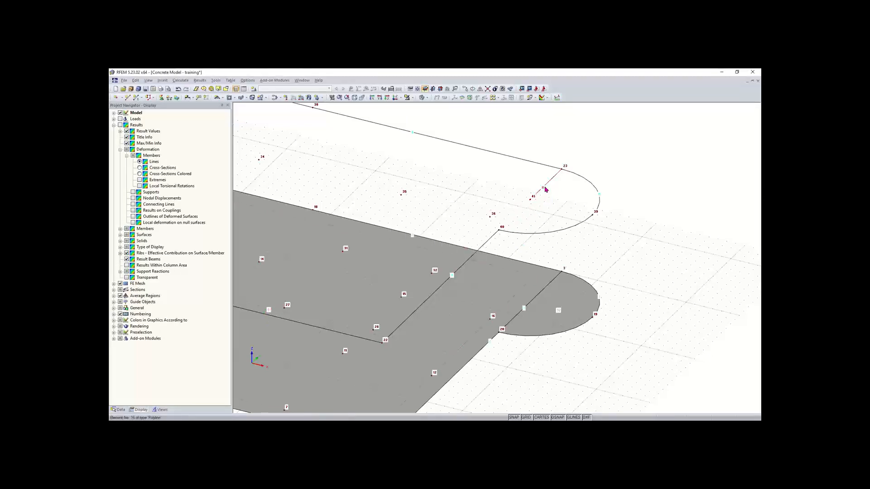
key("Delete")
key("ctrl+z")
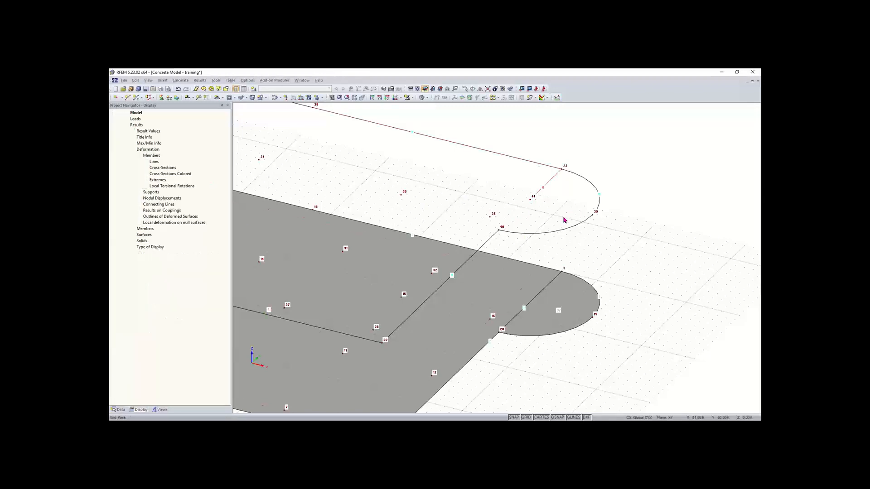
key("ctrl+z")
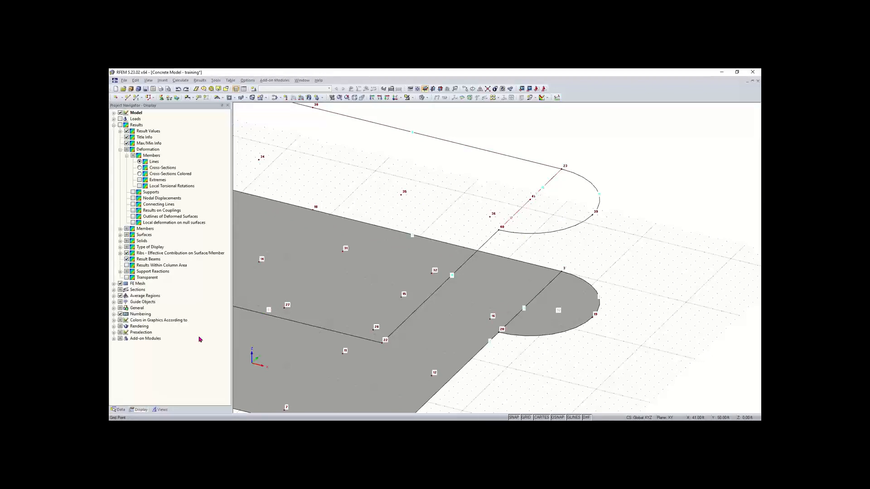
Delete lines 16, 17 and 18 between nodes 23, 41 and 40 from the model data and clear the selection.
left_click(118, 410)
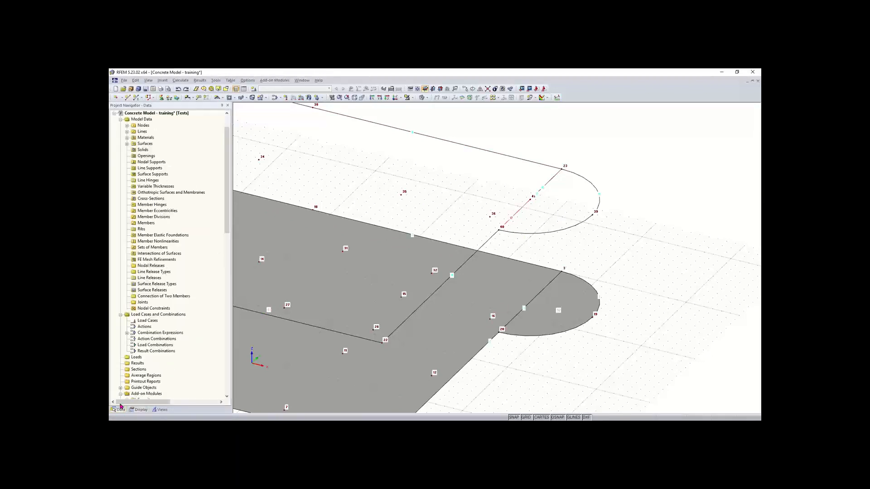
scroll(521, 211, "down", 2)
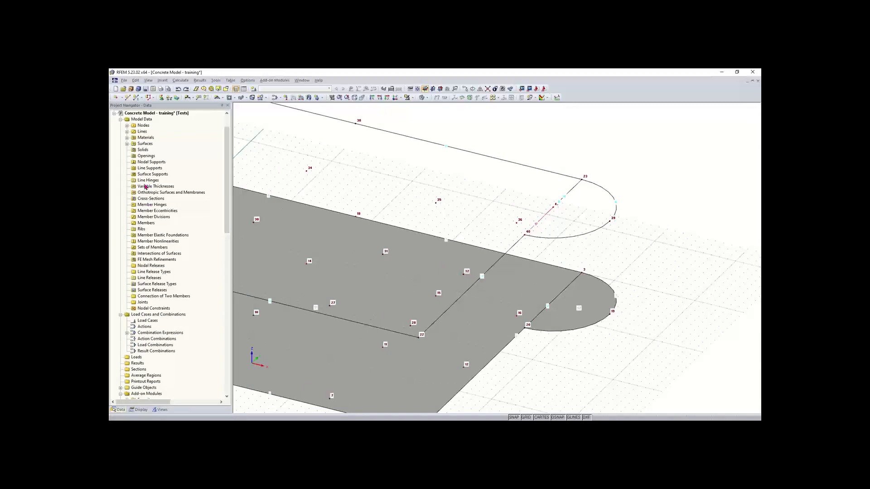
left_click(127, 131)
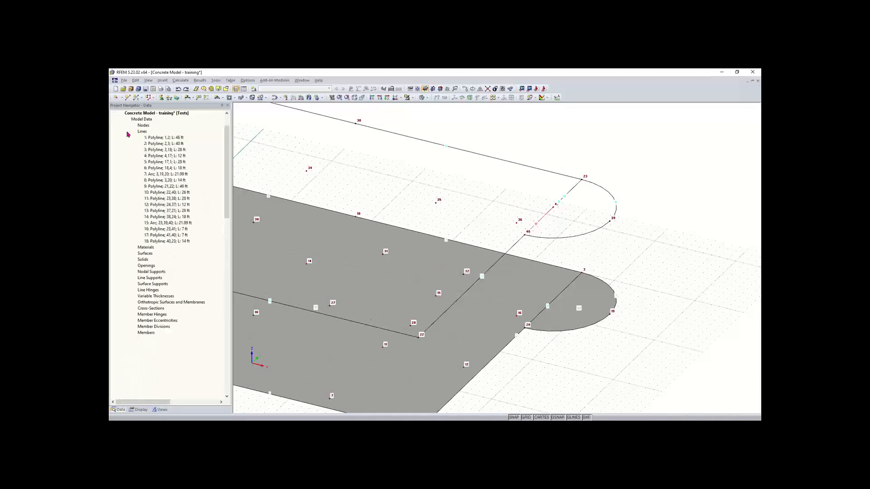
left_click(164, 230)
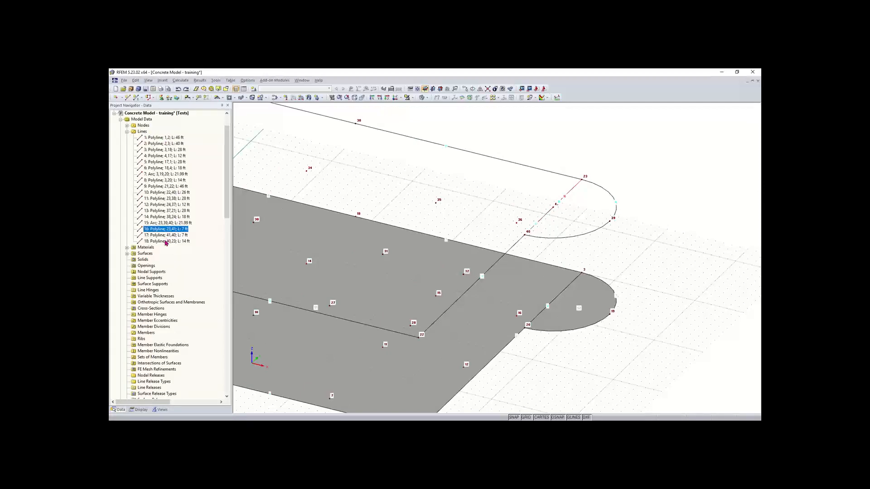
left_click(167, 241, "shift")
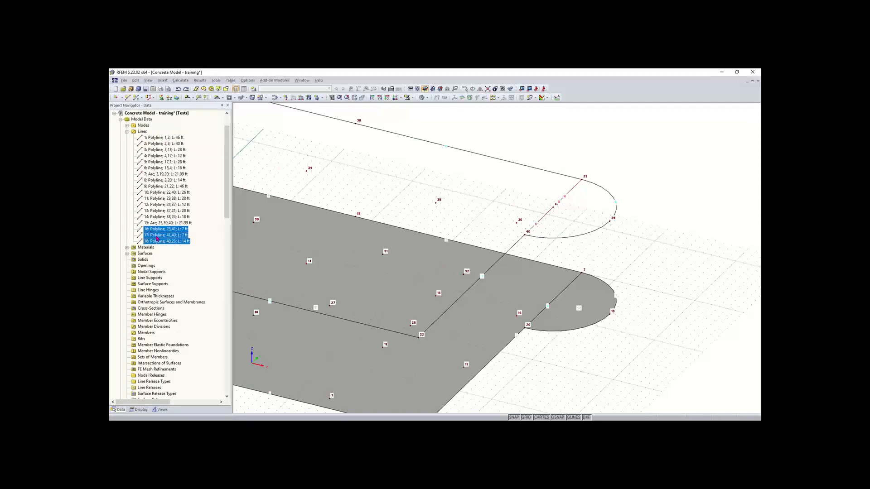
key("Delete")
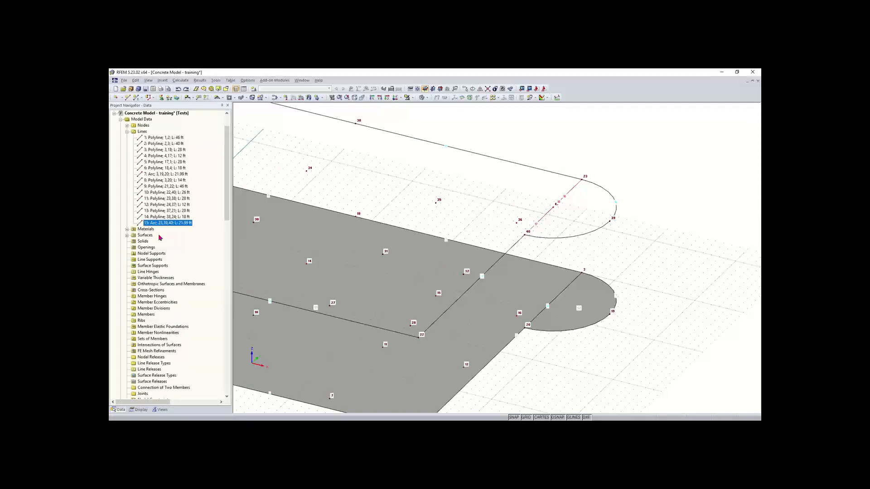
left_click(555, 212)
Create a 12 in thick plane surface in concrete f'c = 4000 psi over the upper floor's closed boundary lines, including the semicircular extension.
scroll(493, 219, "down", 1)
middle_click_drag(488, 219, 570, 183)
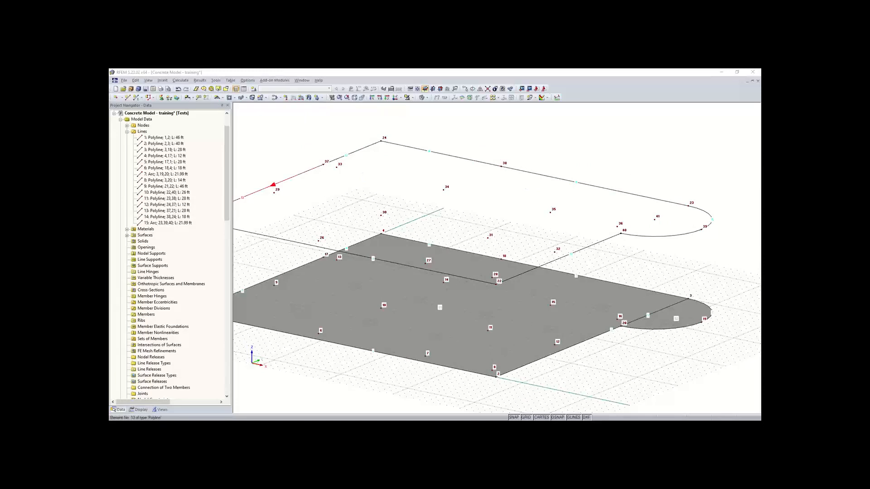
left_click(224, 99)
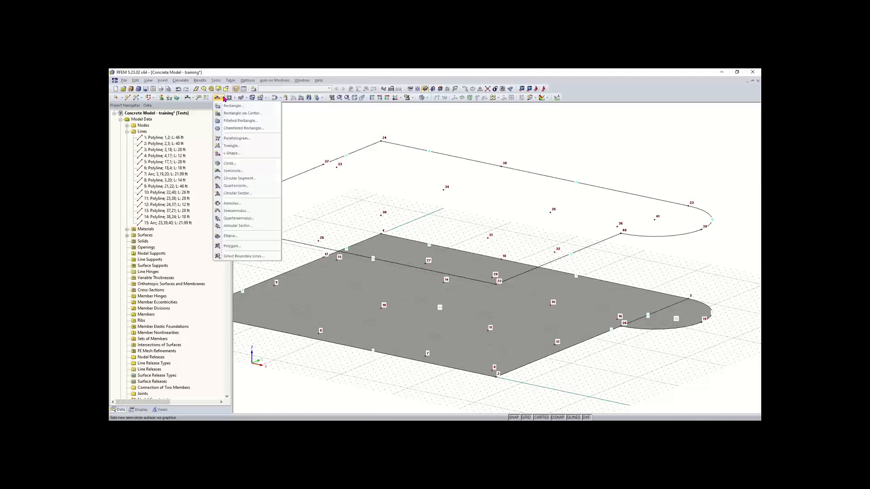
left_click(249, 256)
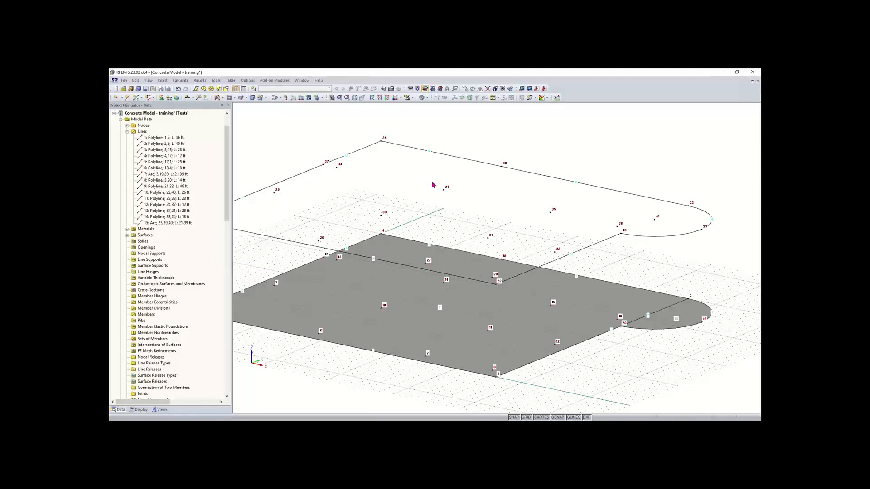
left_click(454, 180)
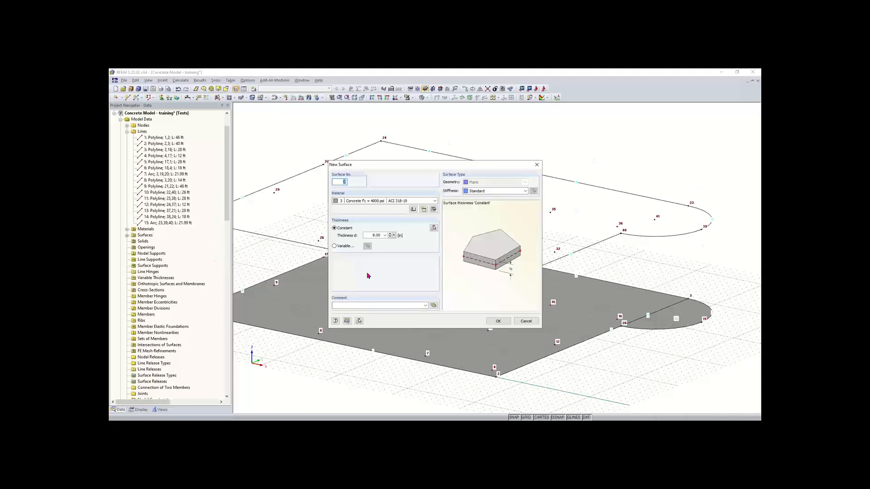
double_click(376, 235)
type("12")
left_click(498, 320)
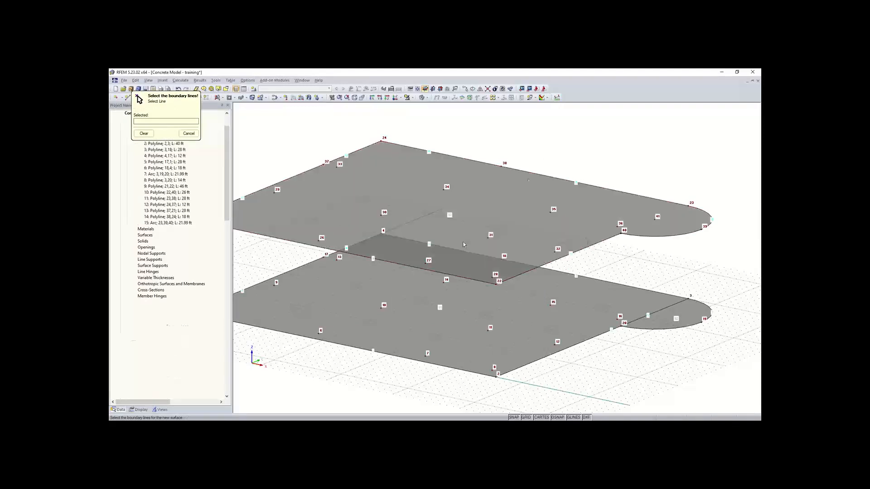
scroll(471, 268, "down", 2)
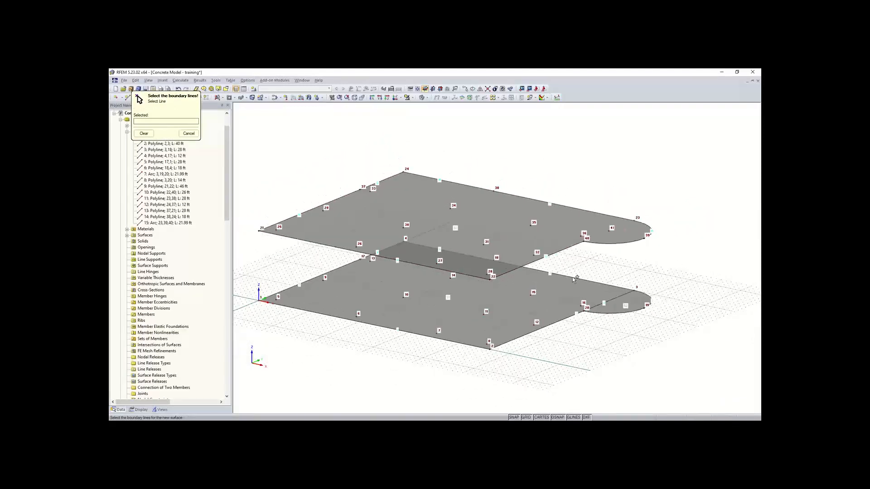
key("Escape")
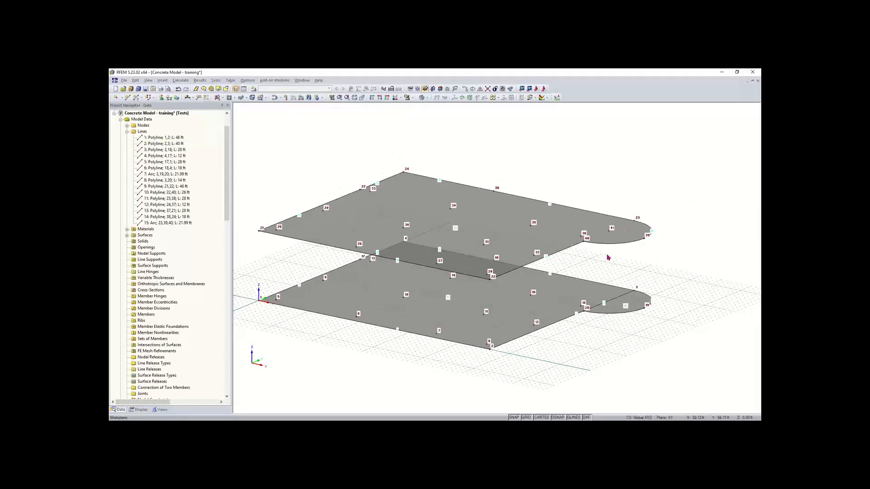
middle_click_drag(603, 256, 631, 274, "ctrl")
right_click_drag(630, 273, 620, 290, "ctrl")
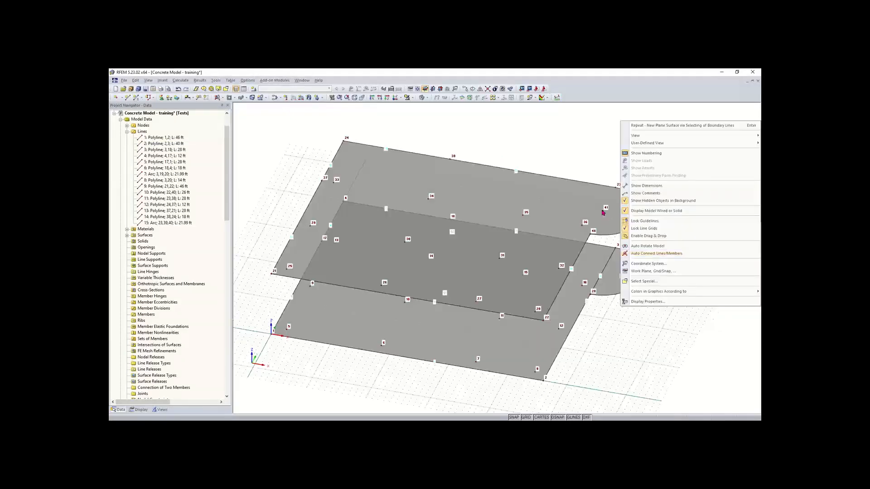
key("Escape")
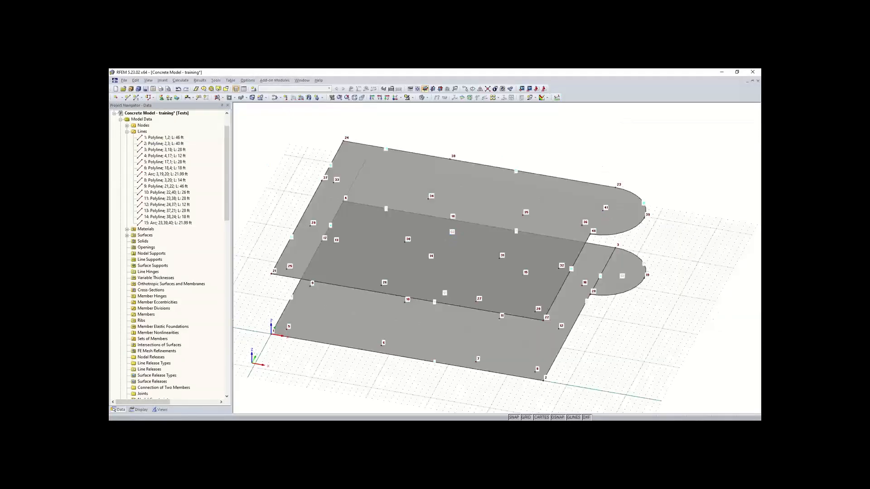
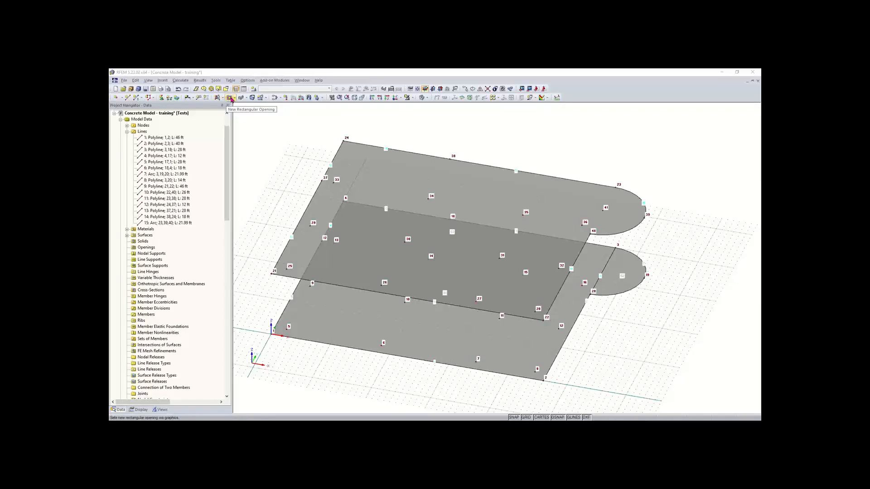
Cut a circular opening with a 6 ft radius into the upper slab, centred on node 41, with a 1 ft step enabled.
left_click(234, 100)
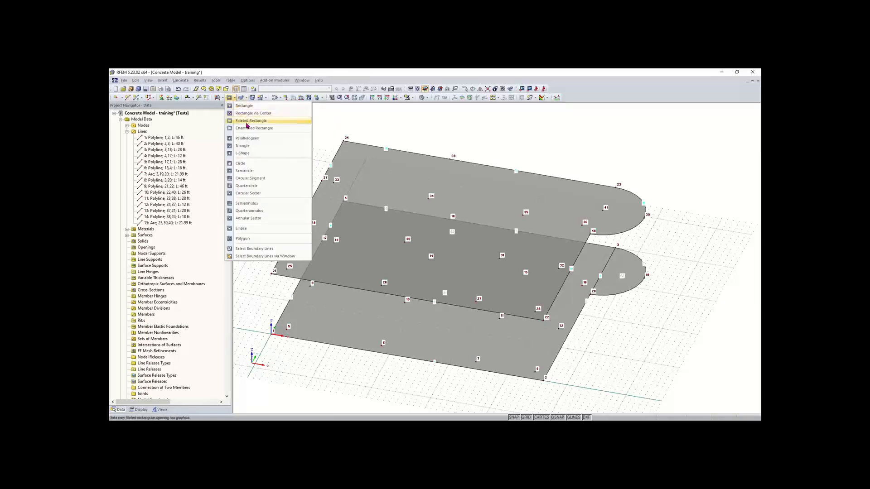
left_click(250, 163)
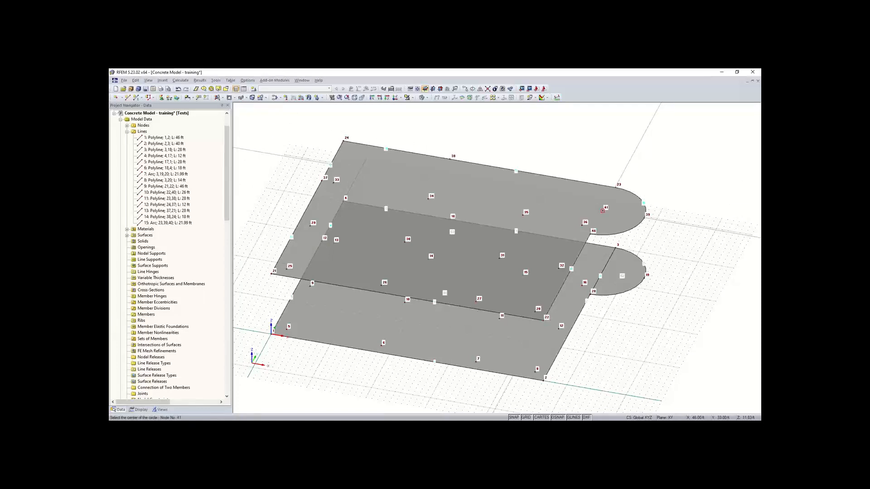
left_click(602, 210)
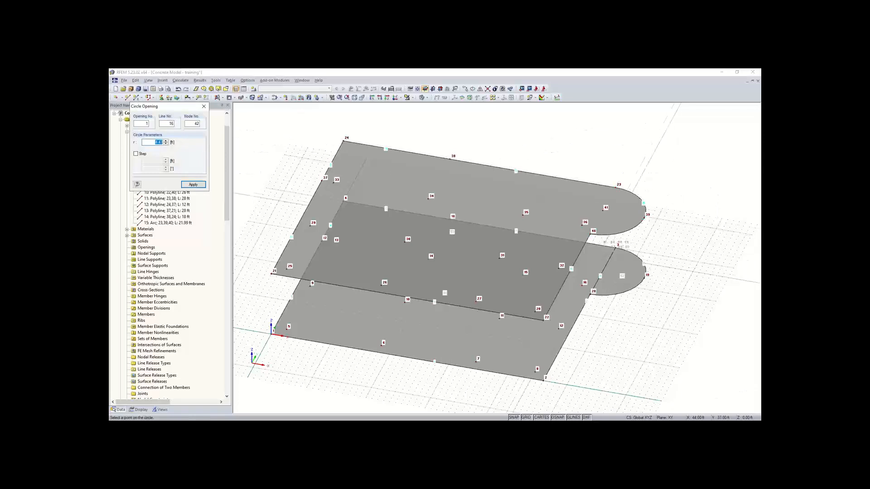
scroll(620, 186, "down", 1)
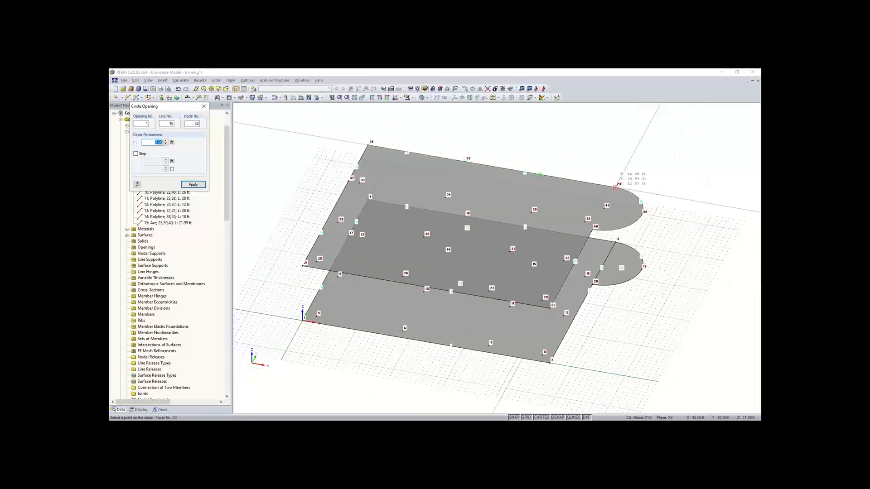
scroll(623, 184, "up", 3)
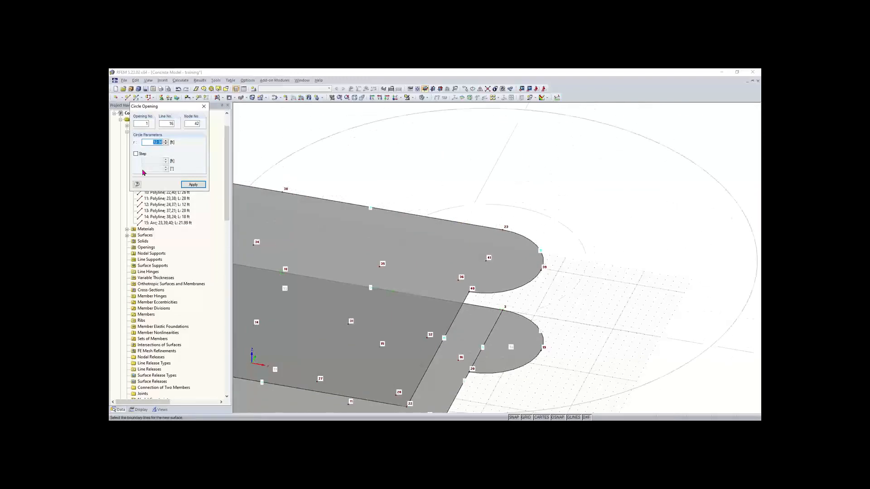
left_click_drag(152, 107, 309, 132)
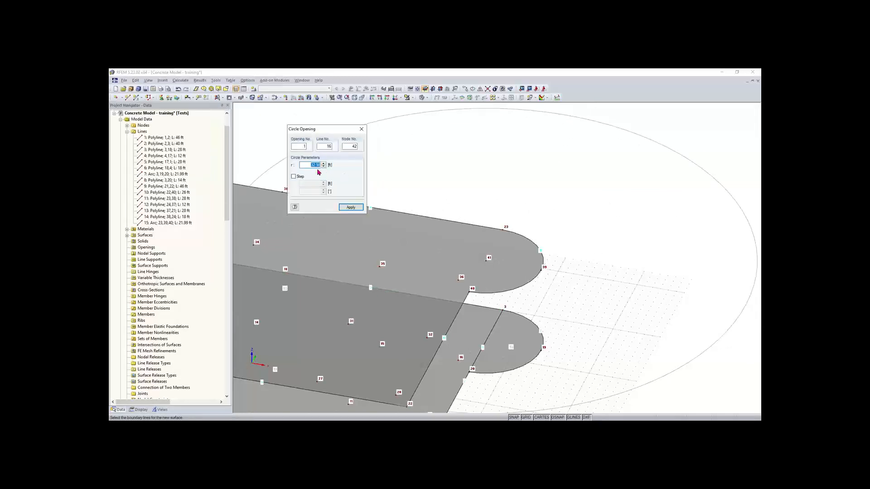
left_click(293, 177)
left_click_drag(312, 183, 337, 188)
type("1")
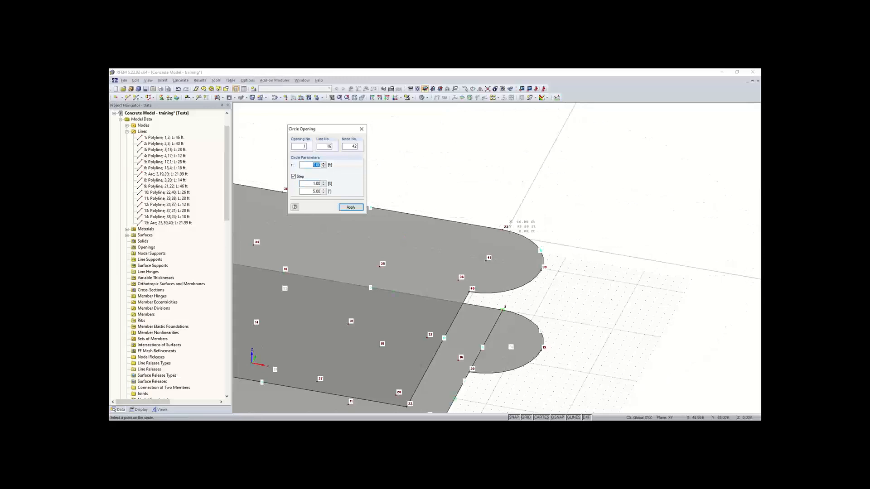
scroll(497, 315, "up", 3)
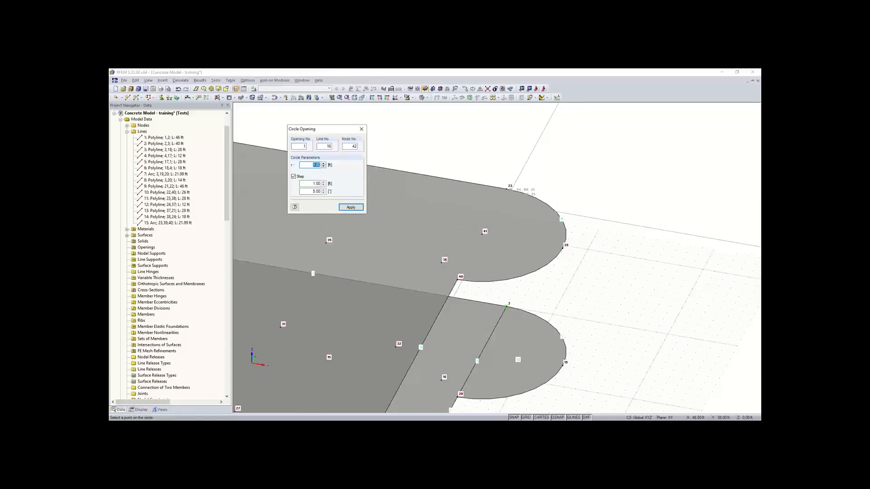
type("6")
key("Return")
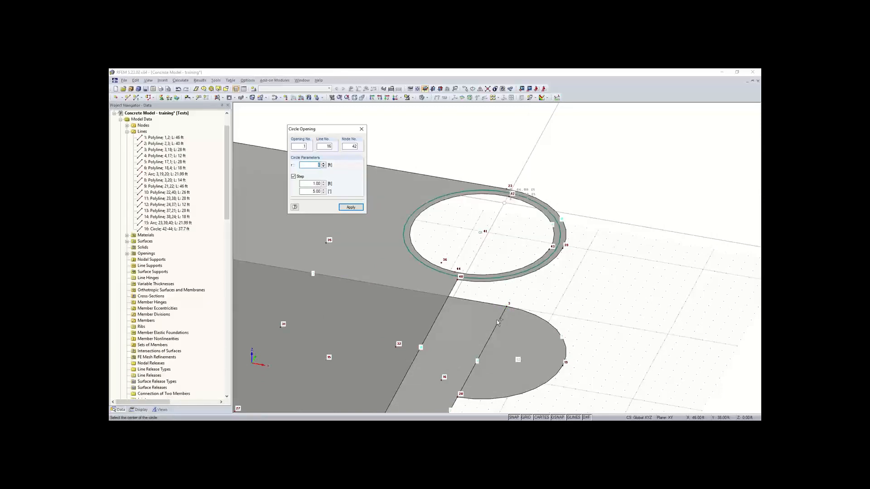
key("Escape")
Draw a vertical line between the lower and upper slab edges at X 46 ft, Y 19 ft, rising to Z 11.83 ft.
middle_click_drag(471, 234, 504, 249, "ctrl")
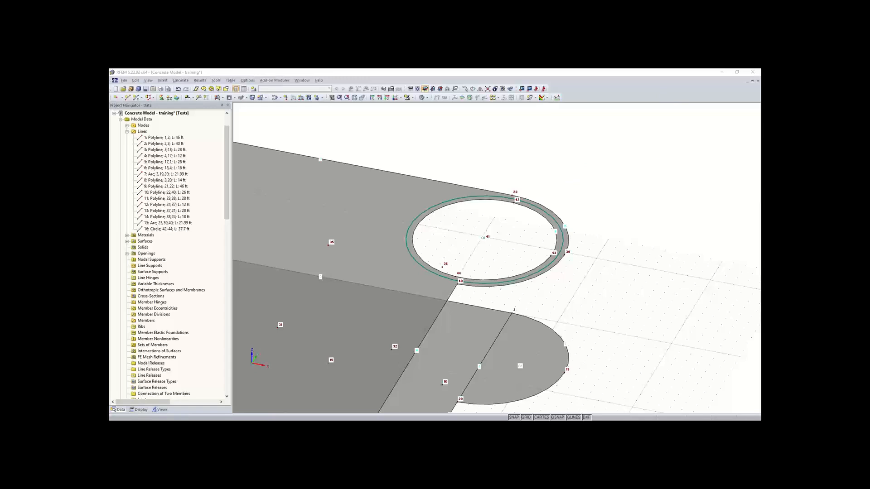
scroll(446, 292, "down", 5)
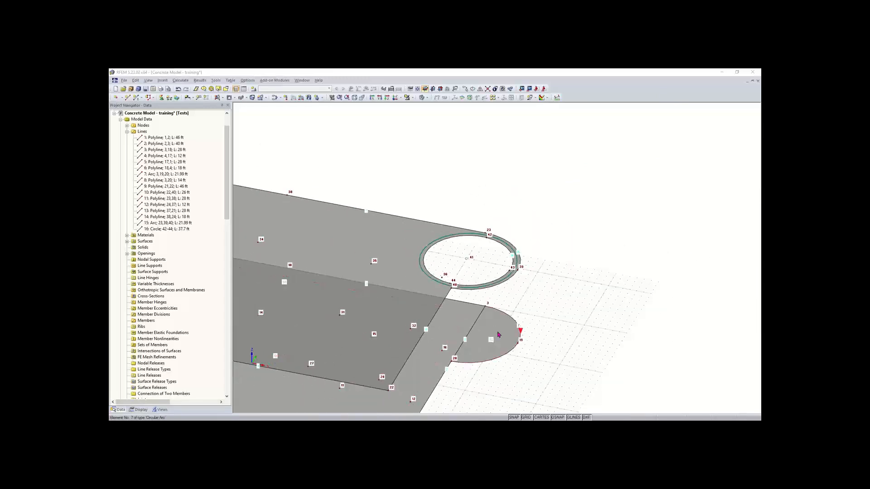
middle_click_drag(499, 334, 548, 263)
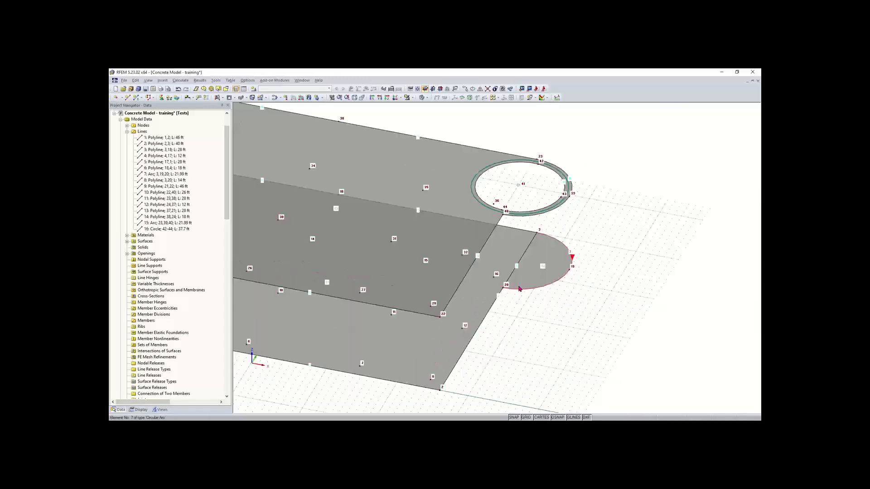
left_click(357, 98)
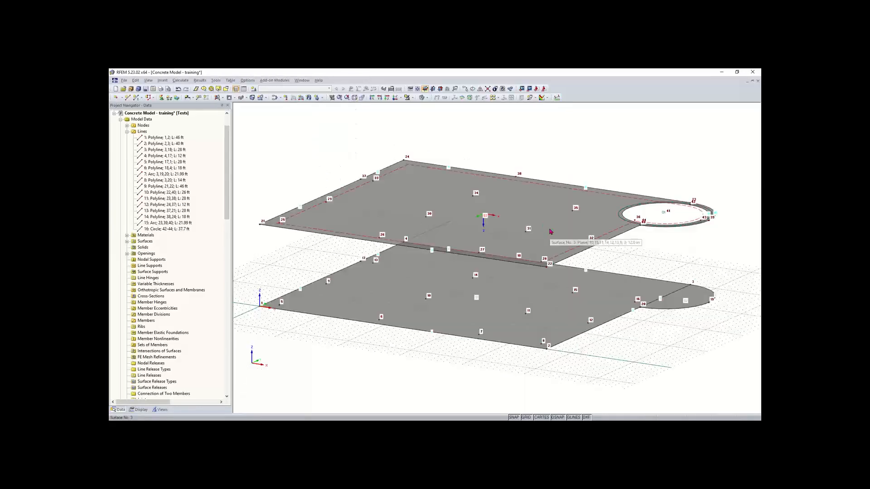
middle_click_drag(586, 280, 280, 298, "ctrl")
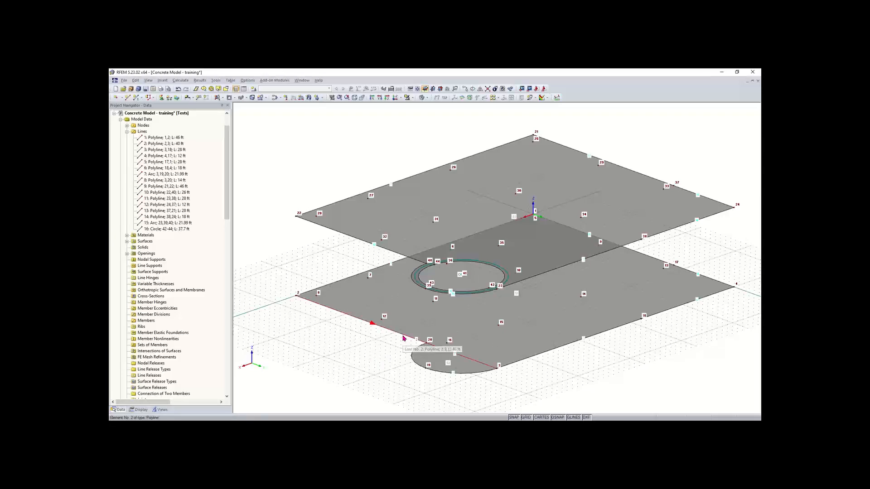
scroll(403, 338, "up", 1)
scroll(403, 338, "up", 1)
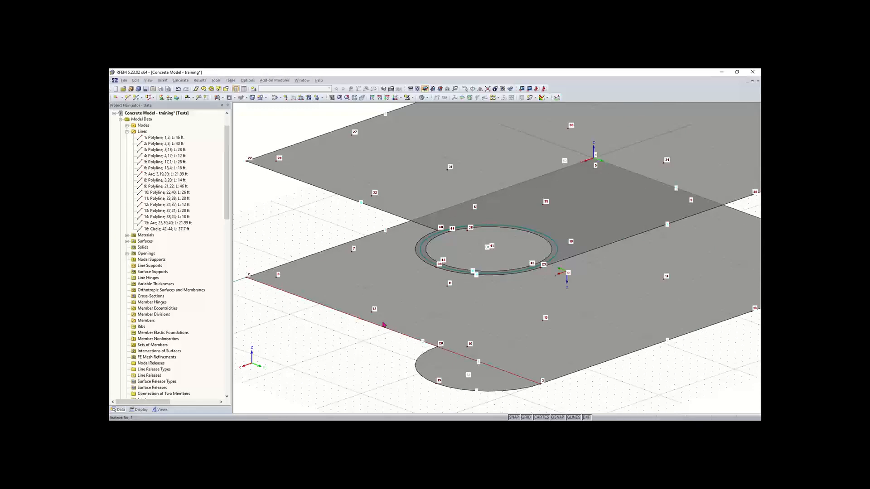
left_click(127, 99)
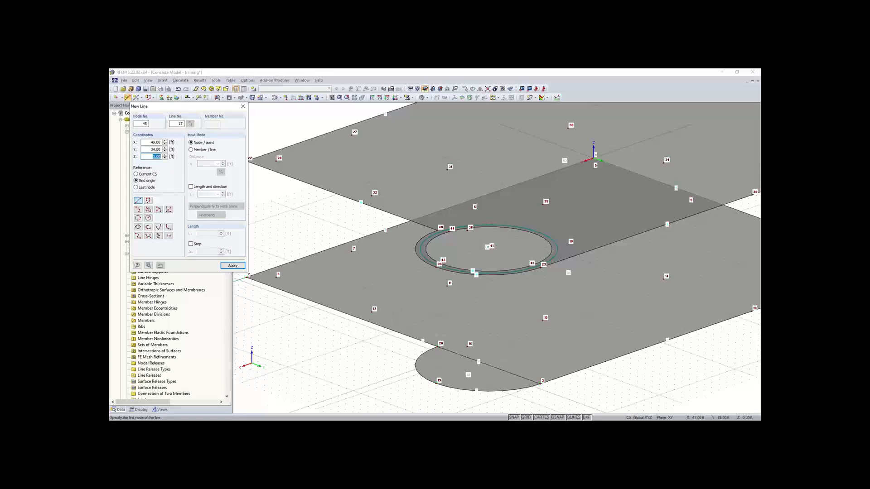
scroll(438, 346, "up", 1)
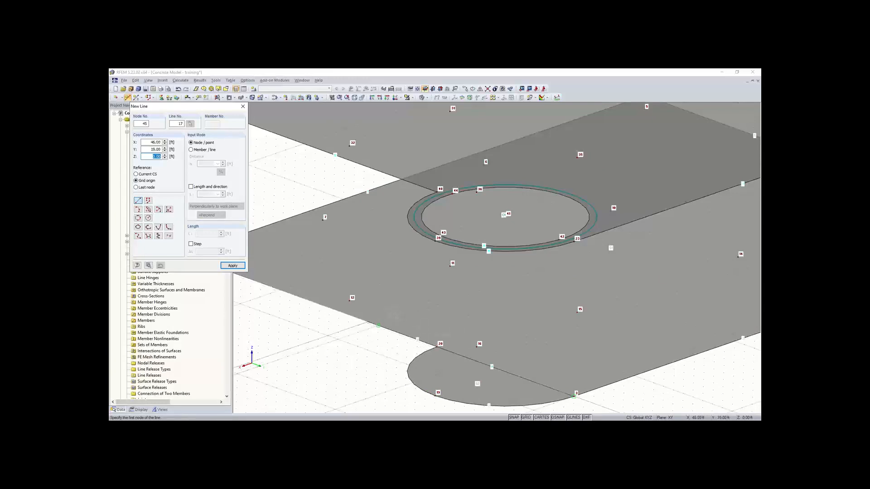
left_click(378, 325)
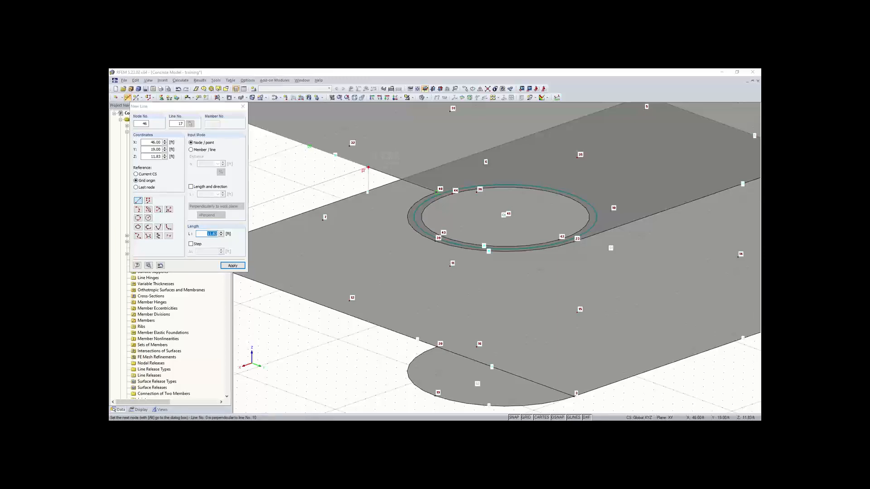
left_click(368, 168)
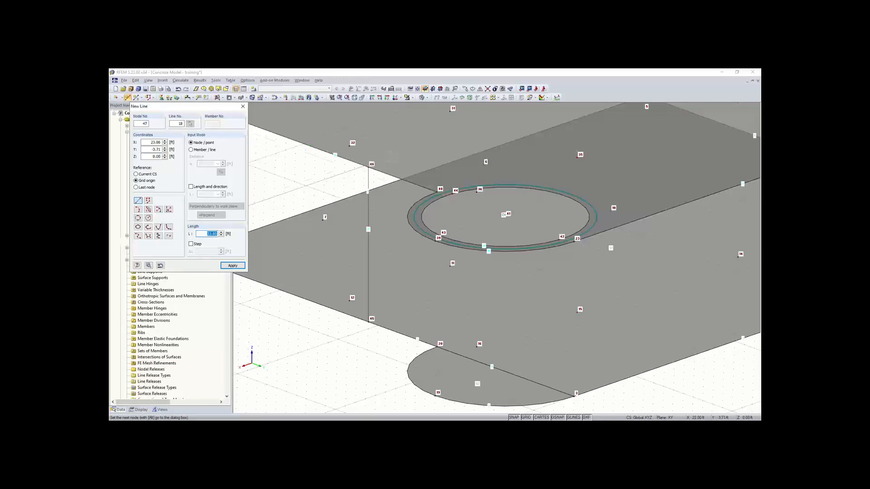
key("Escape")
Draw a second vertical line between the two slabs' long edges at X 34 ft, Y 40 ft, and end the line.
scroll(364, 194, "down", 1)
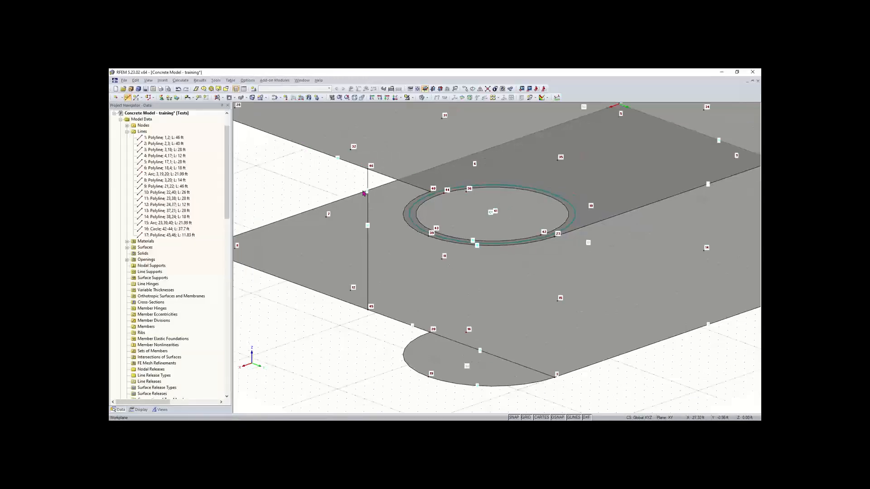
scroll(364, 194, "down", 4)
middle_click_drag(383, 233, 282, 229, "ctrl")
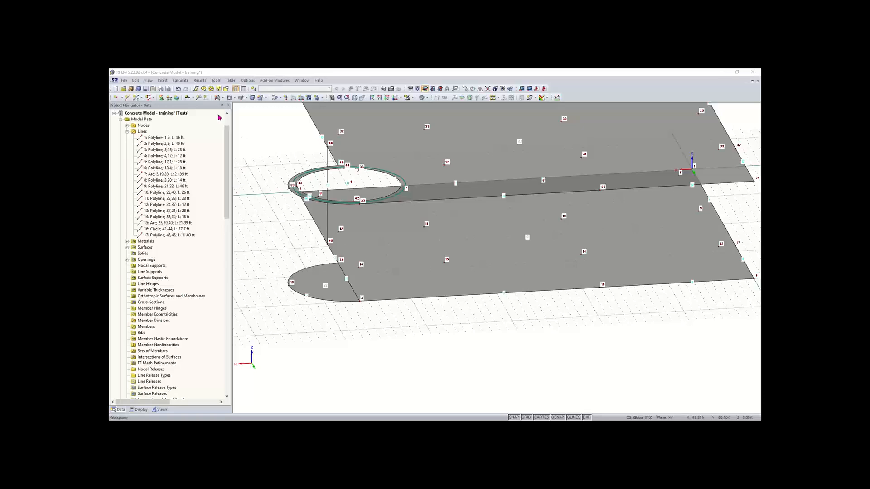
left_click(127, 98)
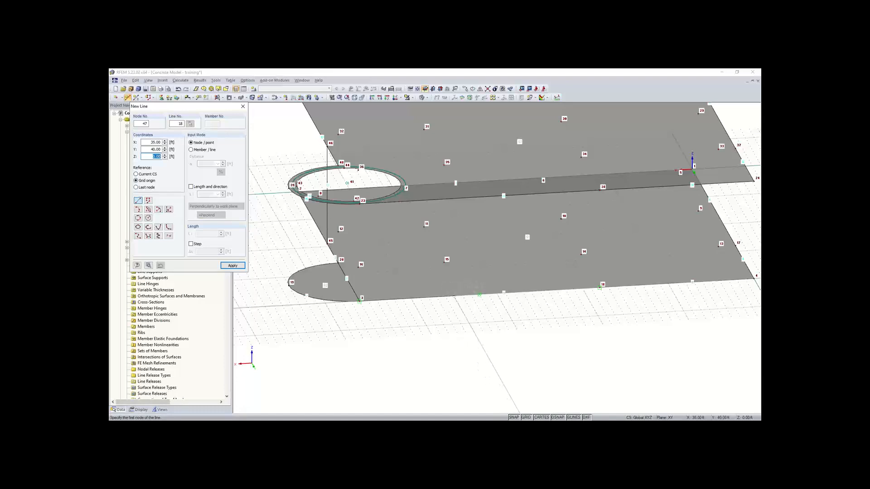
left_click(462, 296)
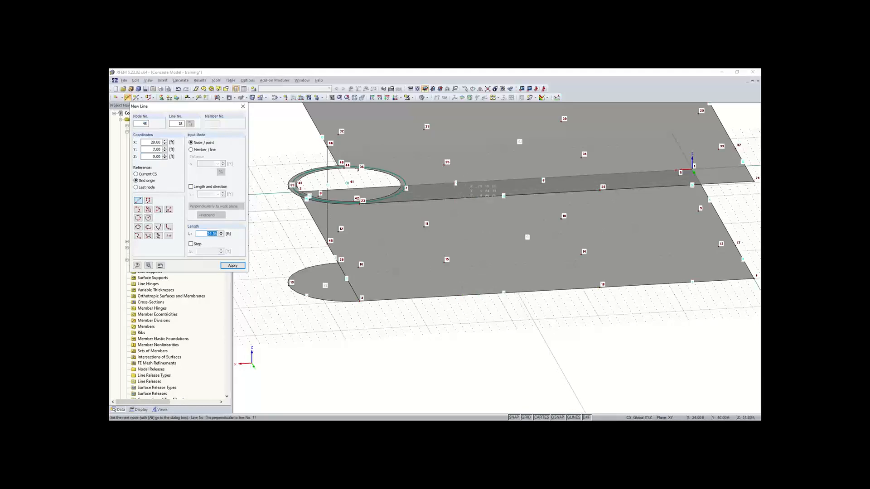
left_click(463, 196)
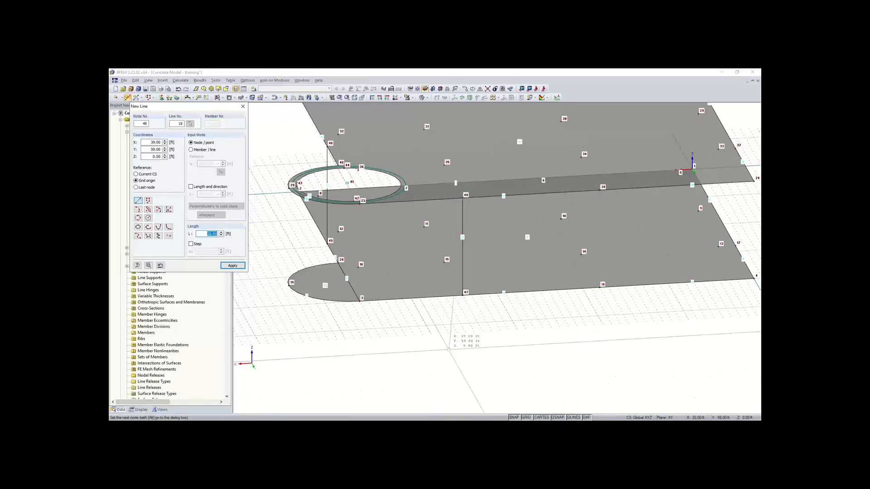
right_click(446, 348)
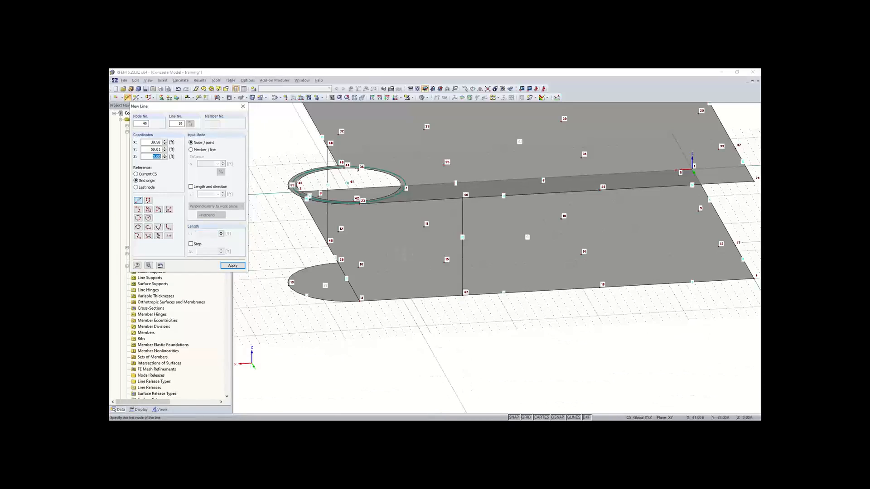
Draw two vertical lines between the floors at the semicircle's ends, from node 3 to node 23 and from node 20 to node 40.
left_click(246, 108)
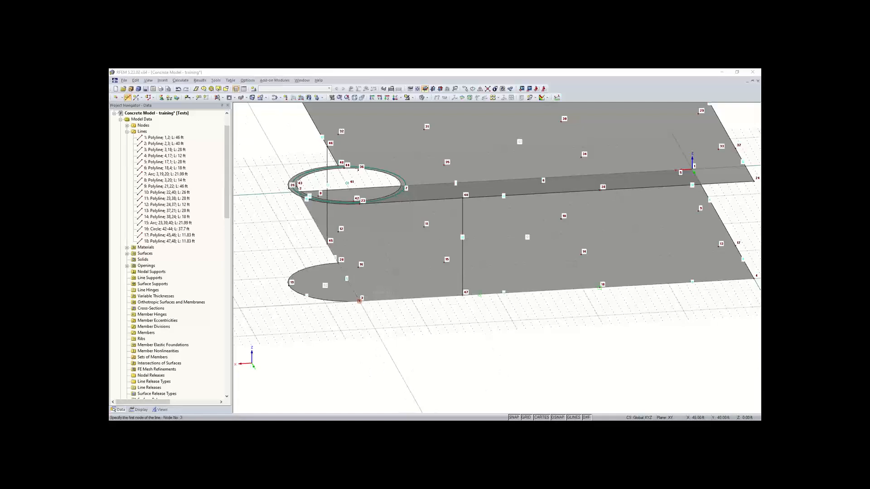
left_click(359, 301)
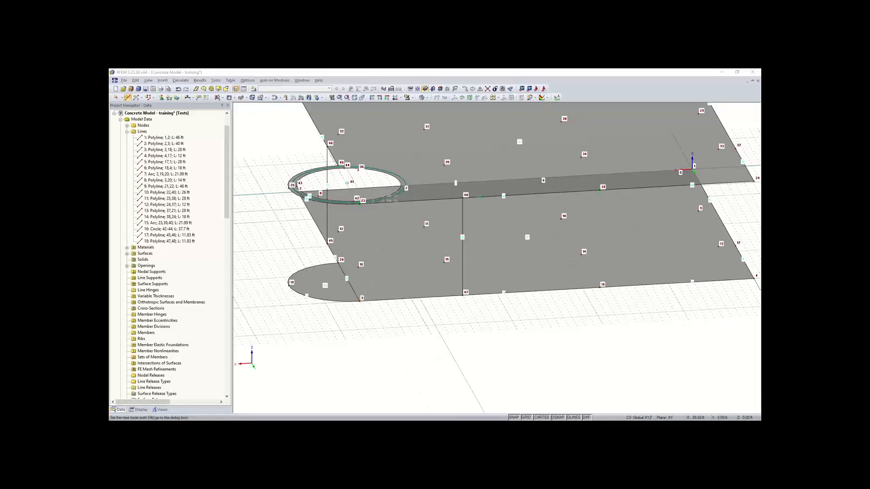
left_click(359, 203)
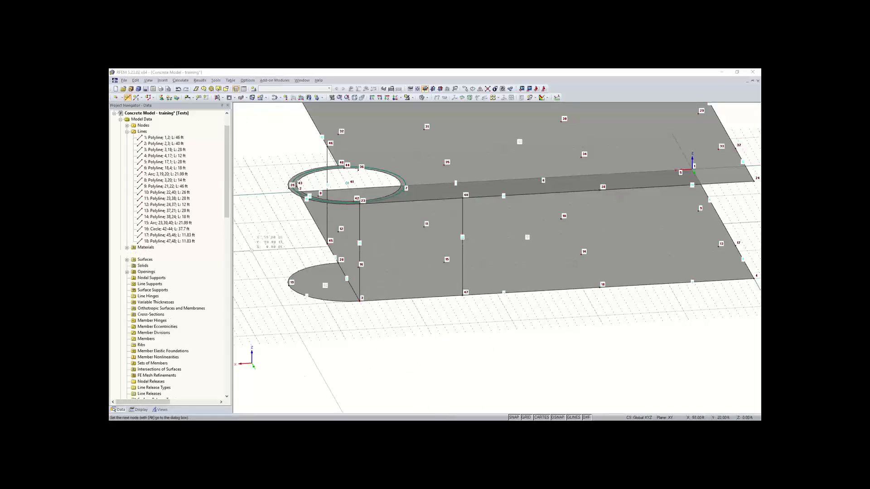
middle_click_drag(261, 252, 479, 312, "ctrl")
left_click(596, 217)
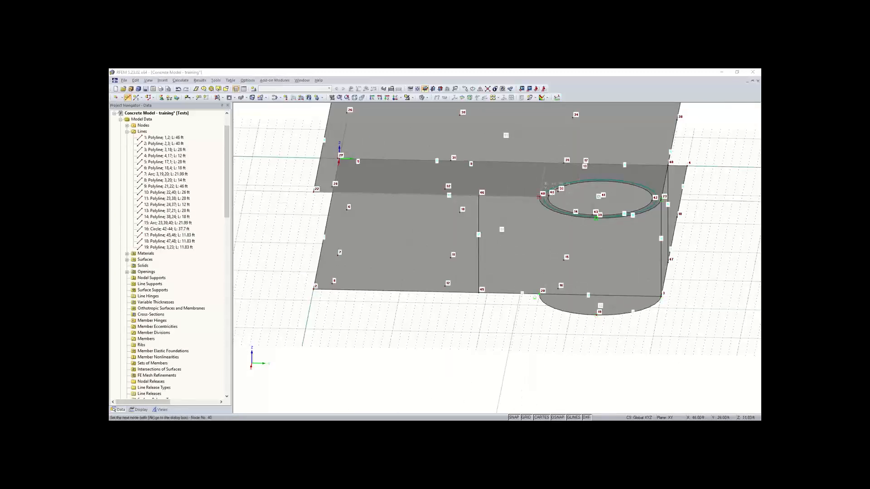
left_click(539, 196)
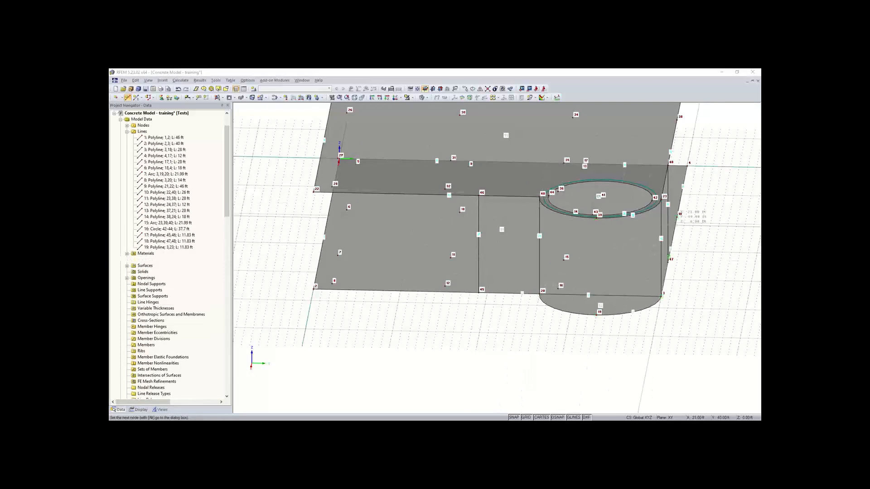
middle_click_drag(663, 221, 357, 324, "ctrl")
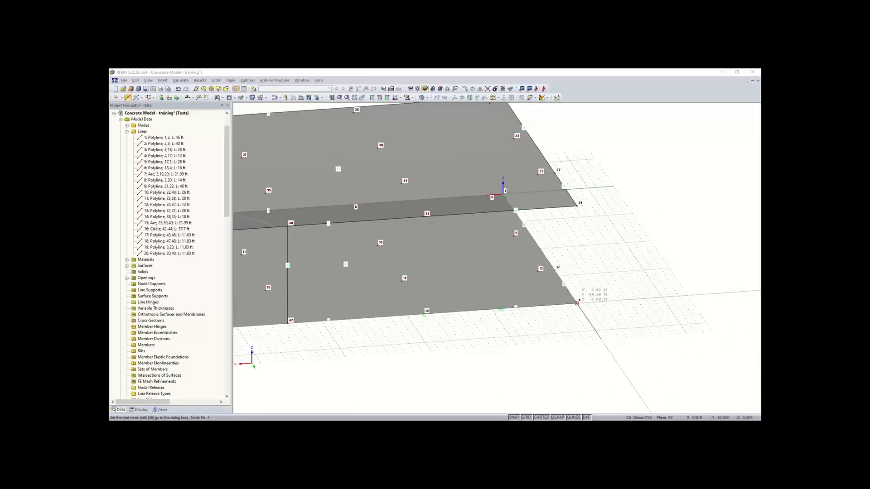
left_click(577, 303)
key("Escape")
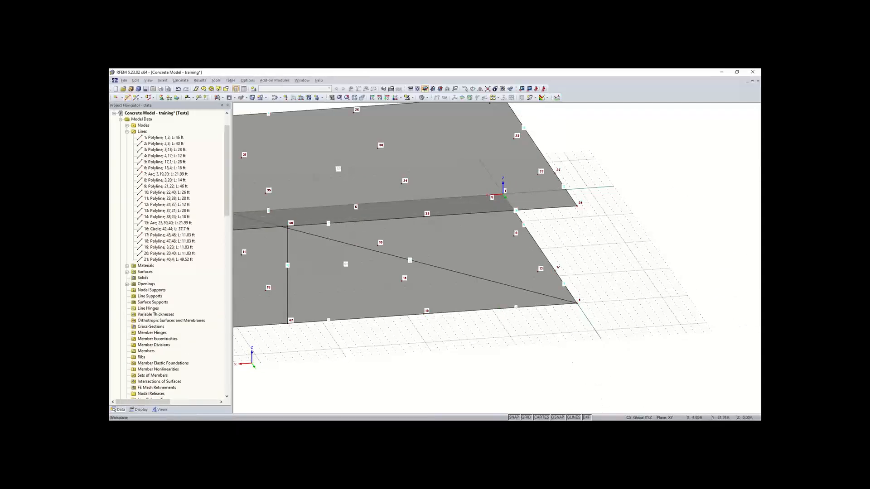
key("ctrl+z")
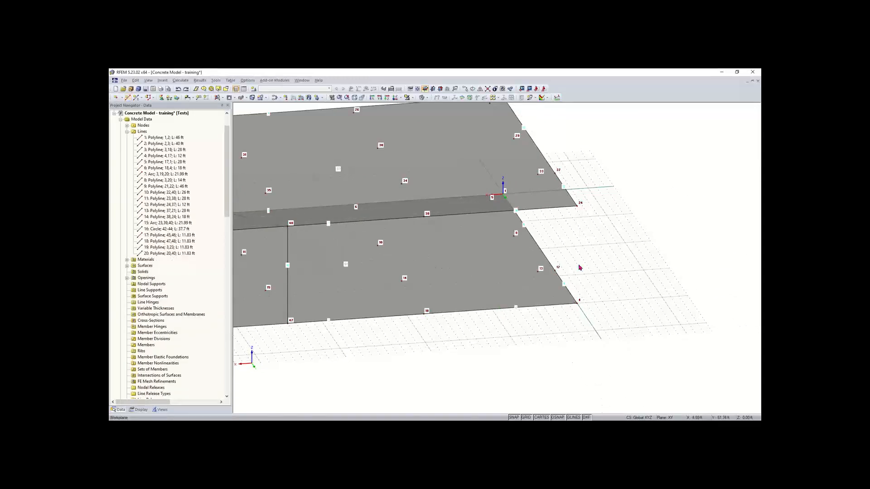
Draw vertical lines between the floors from corner node 4 to node 24 and from edge node 18 to node 38.
left_click(127, 99)
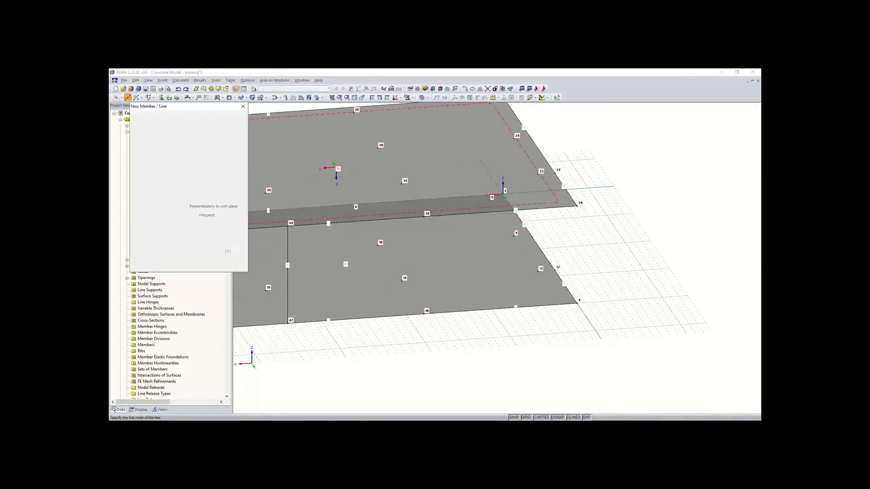
left_click(577, 302)
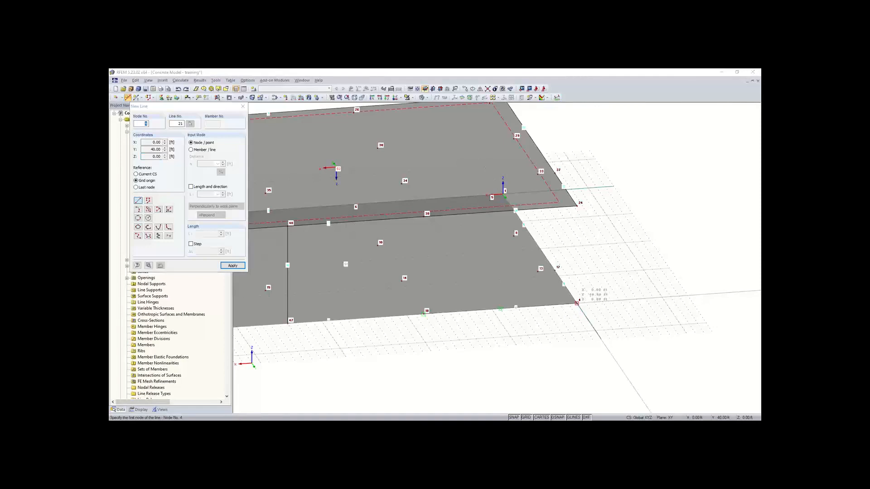
left_click(577, 206)
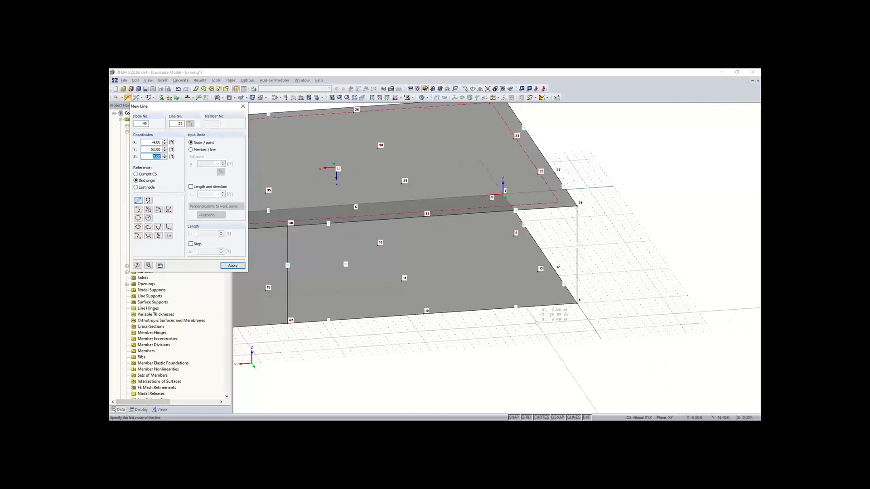
left_click(424, 313)
left_click(423, 216)
right_click(688, 270)
Draw a vertical line between the slabs' short edges from node 17 at Y 28 ft to node 37, and end the line command.
middle_click_drag(688, 270, 589, 272, "ctrl")
middle_click_drag(507, 377, 503, 383, "ctrl")
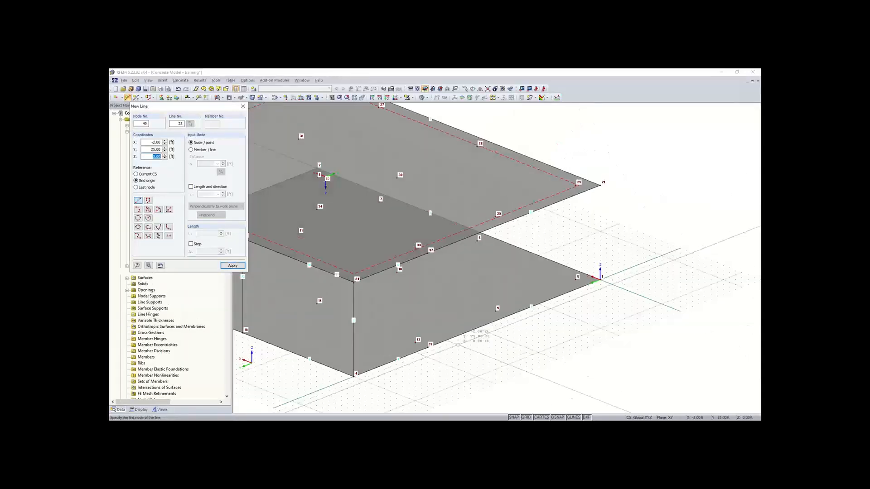
left_click(427, 347)
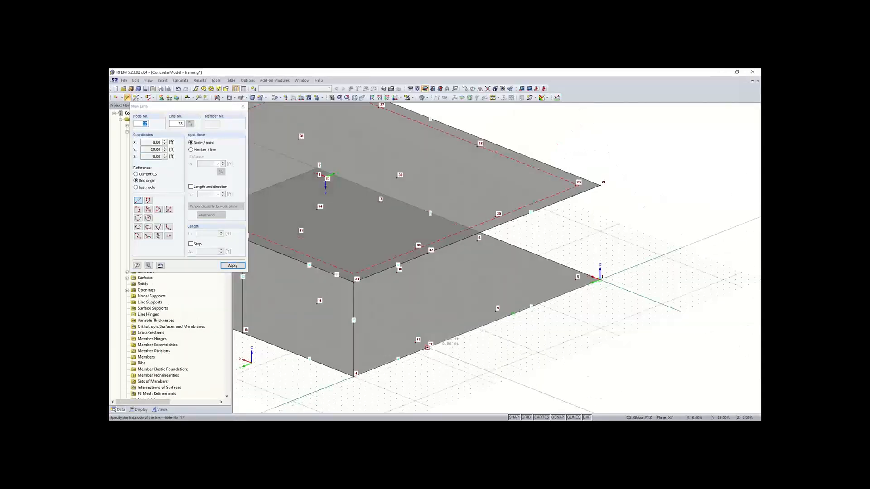
left_click(427, 252)
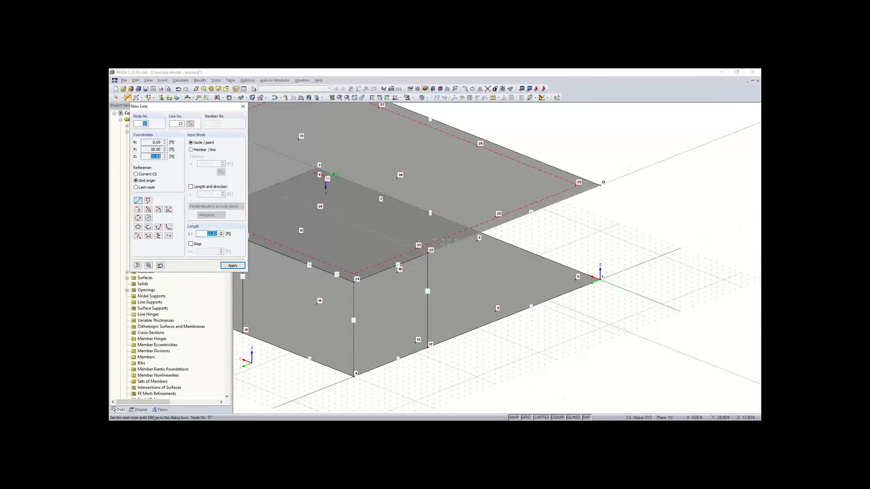
right_click(432, 371)
Apply Connect Lines or Members to the whole two-storey model so the edges split at the vertical lines.
scroll(442, 371, "down", 3)
middle_click_drag(388, 392, 496, 333)
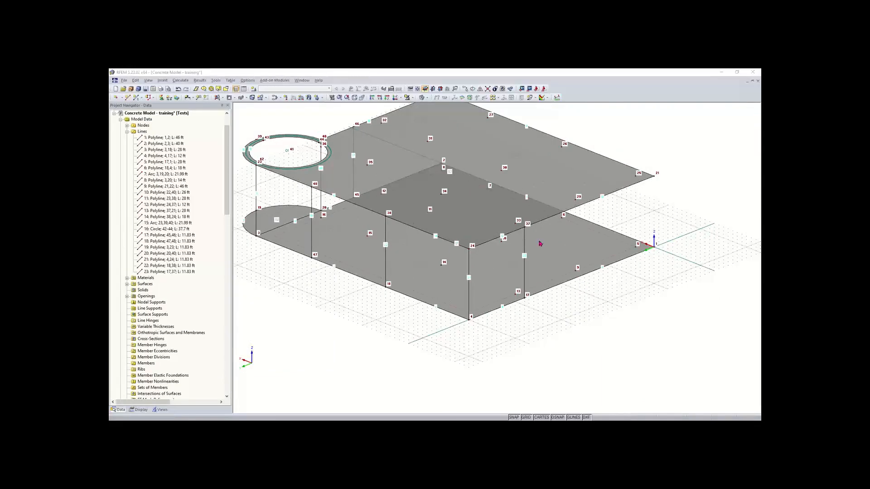
scroll(369, 250, "down", 1)
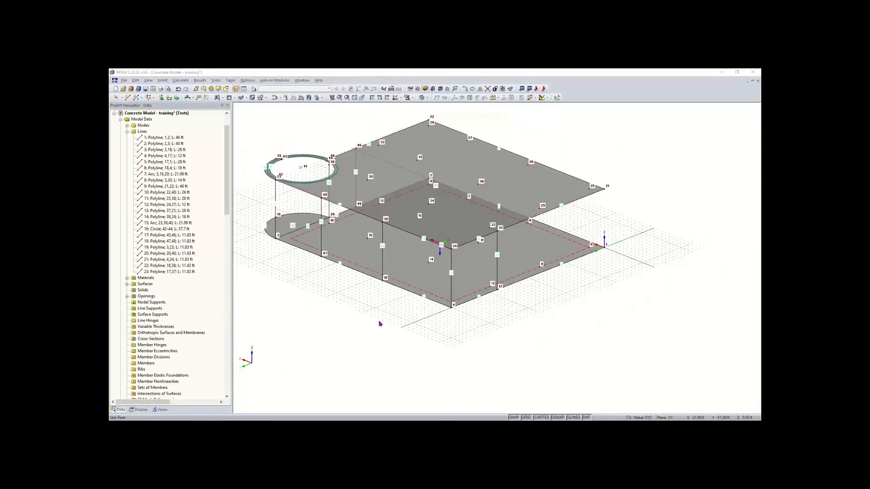
scroll(410, 275, "down", 1)
middle_click_drag(409, 273, 406, 307)
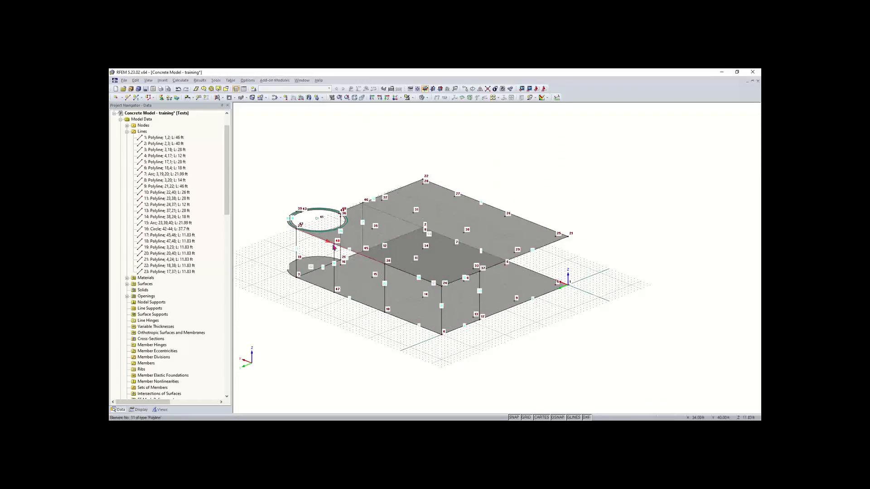
left_click(487, 89)
left_click_drag(624, 133, 255, 347)
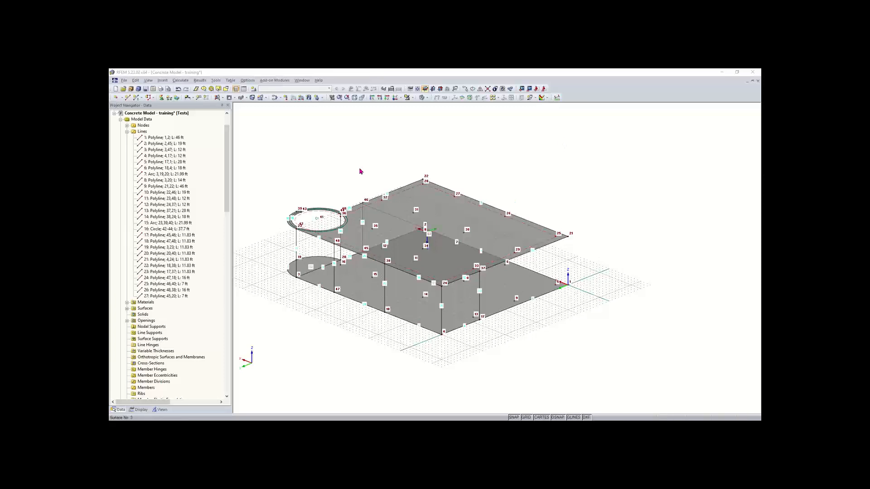
Review the Auto Connect Lines/Members option and the matching Auto Connect setting in the new line's details.
right_click(339, 157)
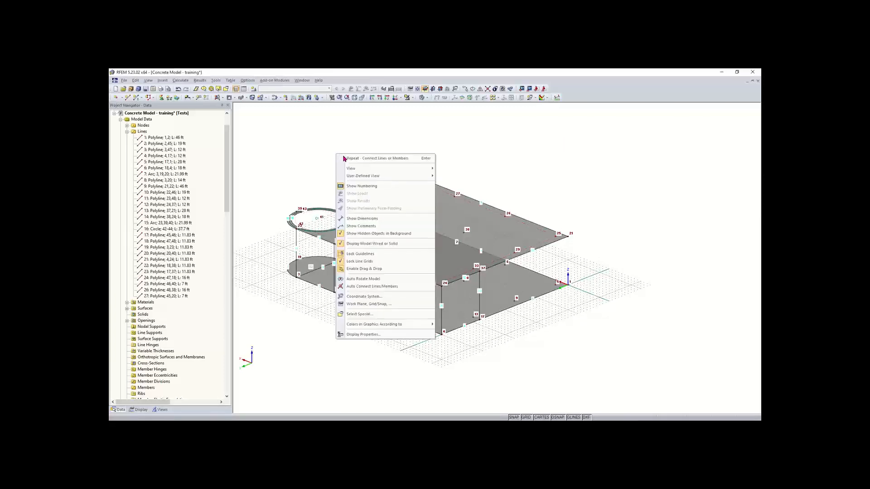
left_click(376, 286)
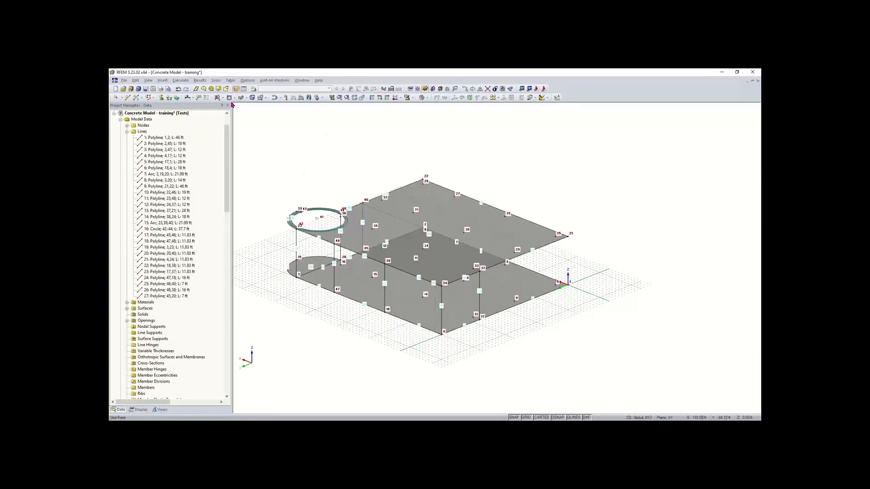
left_click(128, 98)
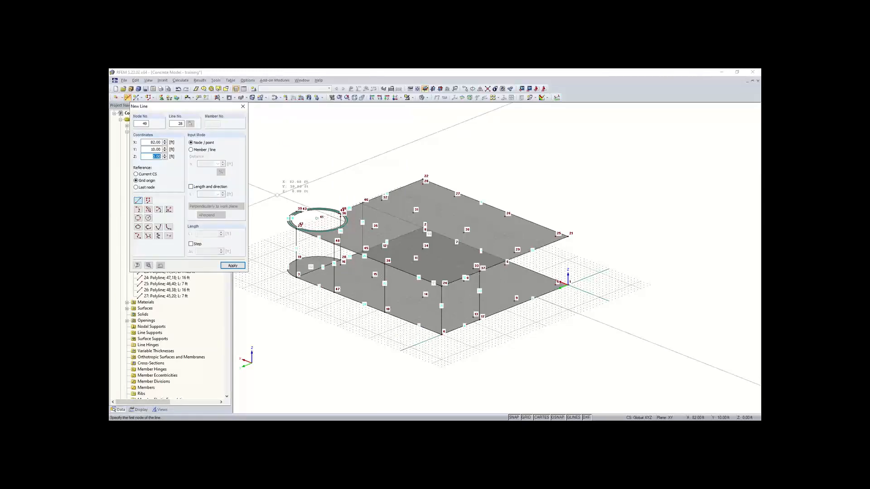
left_click(149, 266)
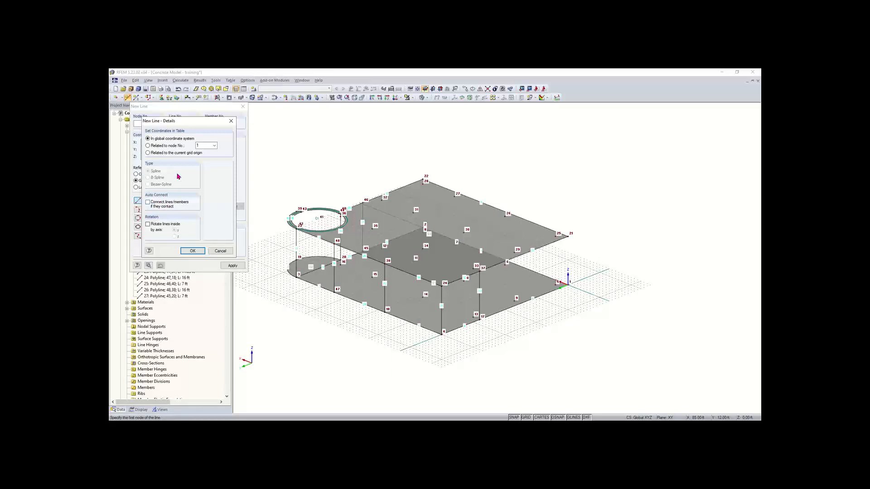
left_click(222, 251)
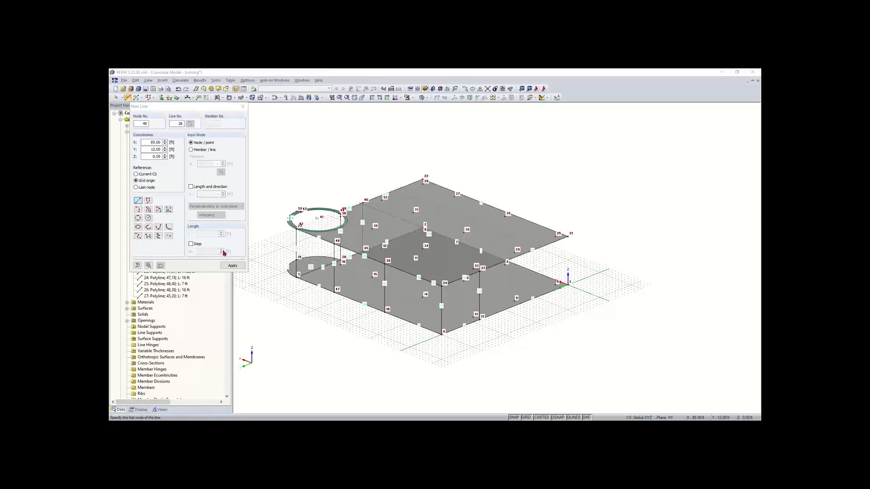
left_click(242, 107)
key("Escape")
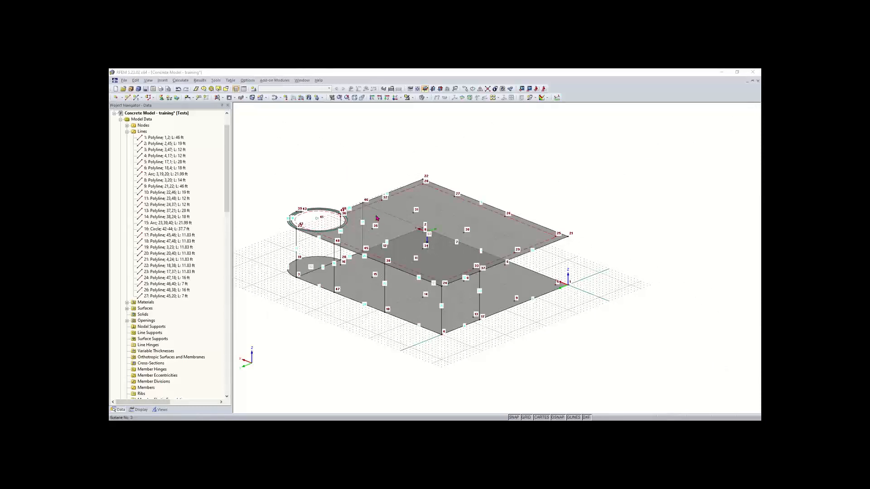
Create an 8 in thick wall surface in concrete f'c = 4000 psi, bounded by lines 4, 12, 21 and 23 at the corner's short edge.
left_click(222, 99)
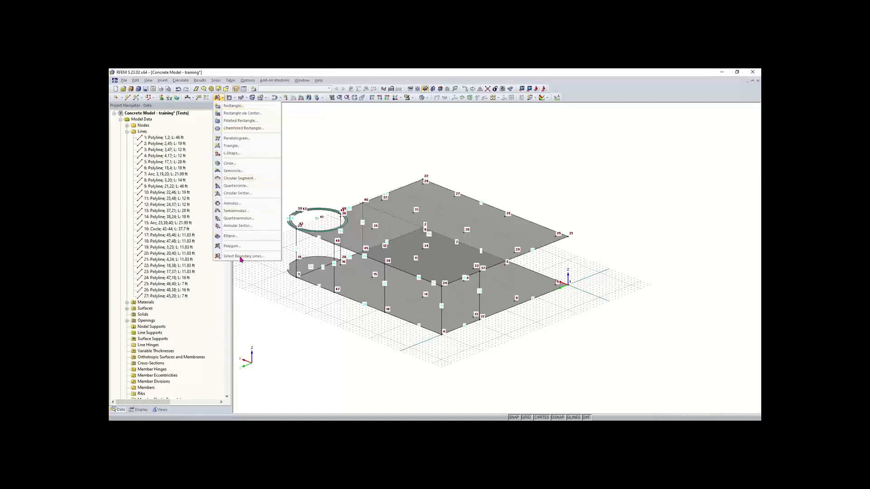
left_click(253, 256)
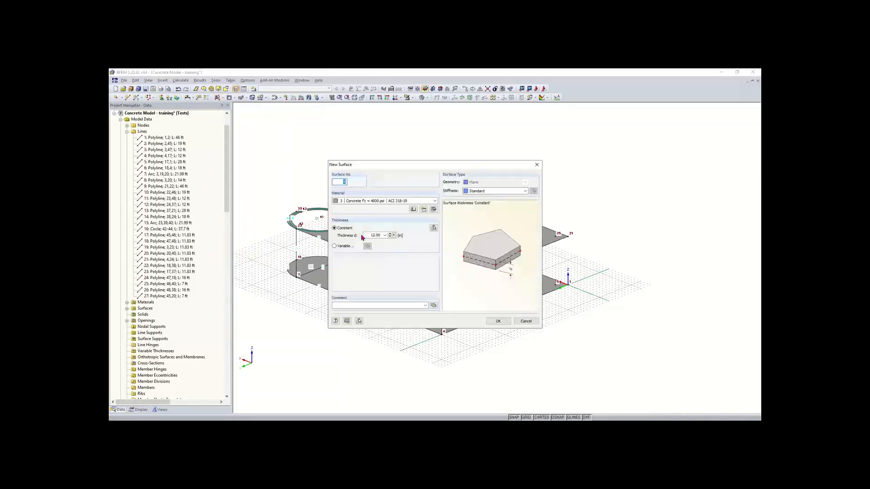
left_click(367, 235)
type("8")
left_click(367, 234)
left_click(497, 321)
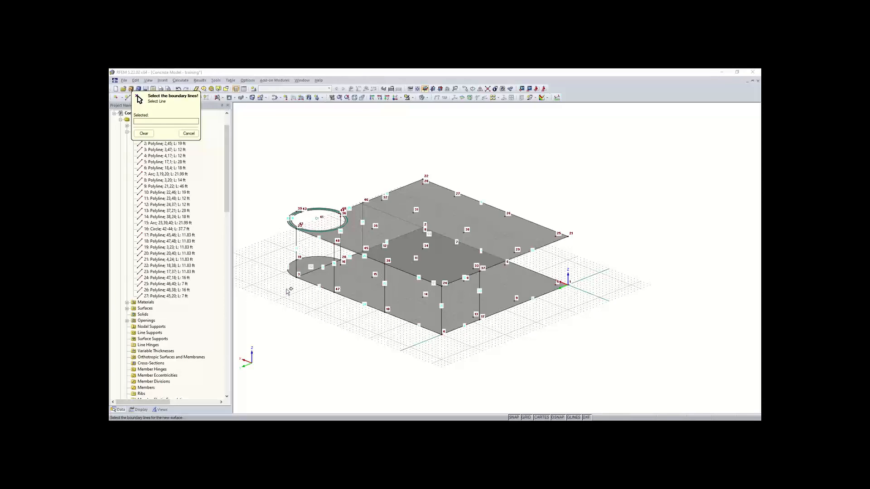
scroll(467, 317, "up", 2)
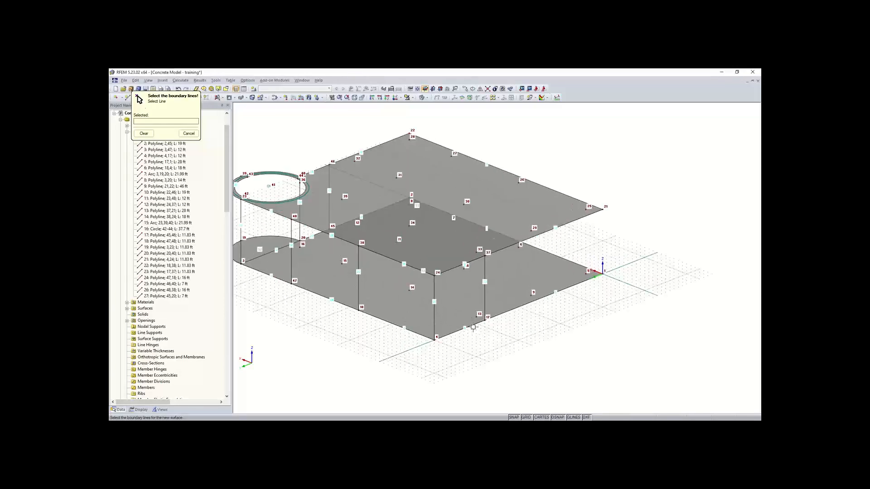
left_click(473, 327)
left_click(485, 296)
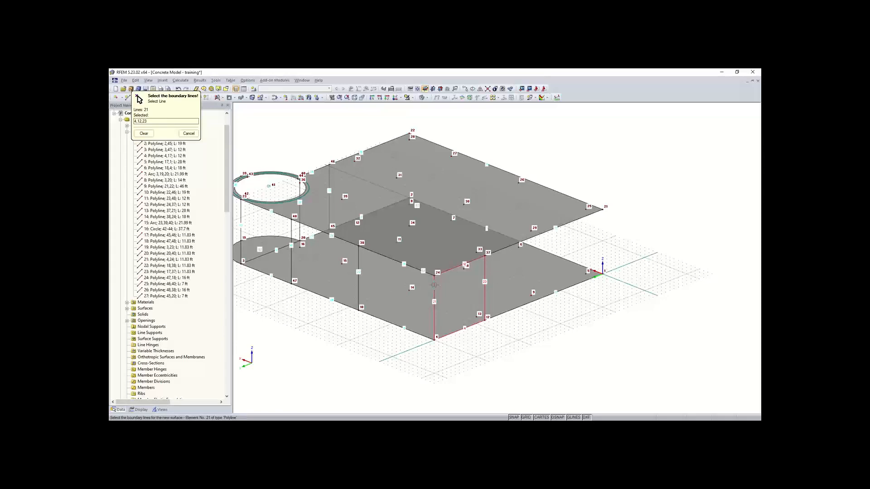
left_click(434, 285)
Create the adjoining wall surface on the long edge between nodes 18 and 4, up to nodes 38 and 24.
left_click(402, 330)
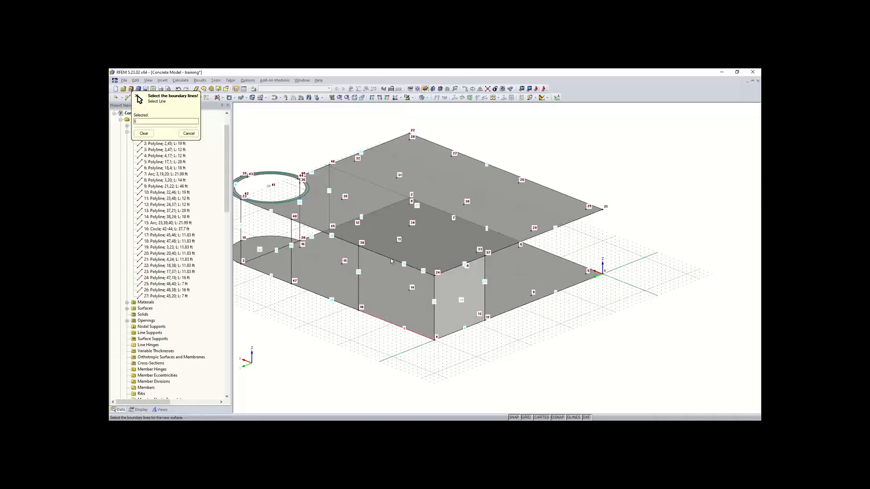
scroll(391, 267, "up", 1)
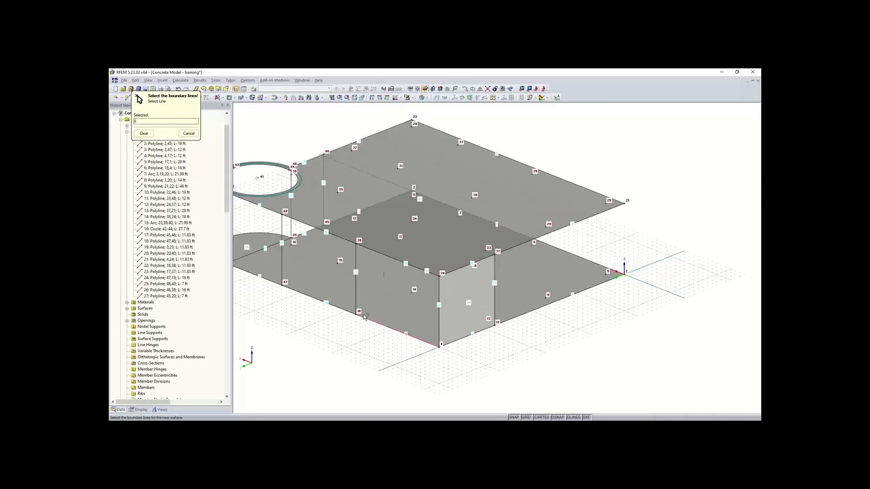
left_click(360, 295)
left_click(410, 265)
left_click(438, 287)
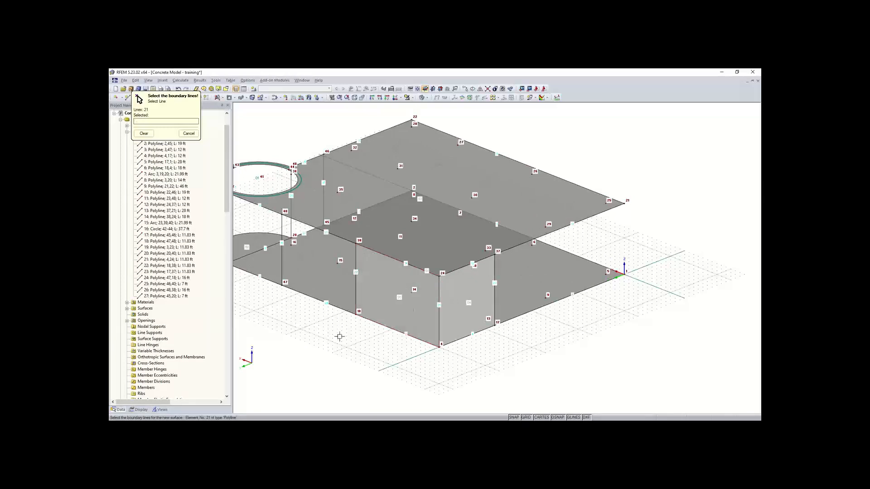
Create a wall surface on the long edge beside the semicircle, between nodes 3 and 47, up to nodes 23 and 48.
middle_click_drag(369, 341, 504, 404)
scroll(455, 357, "up", 3)
left_click(458, 348)
left_click(486, 333)
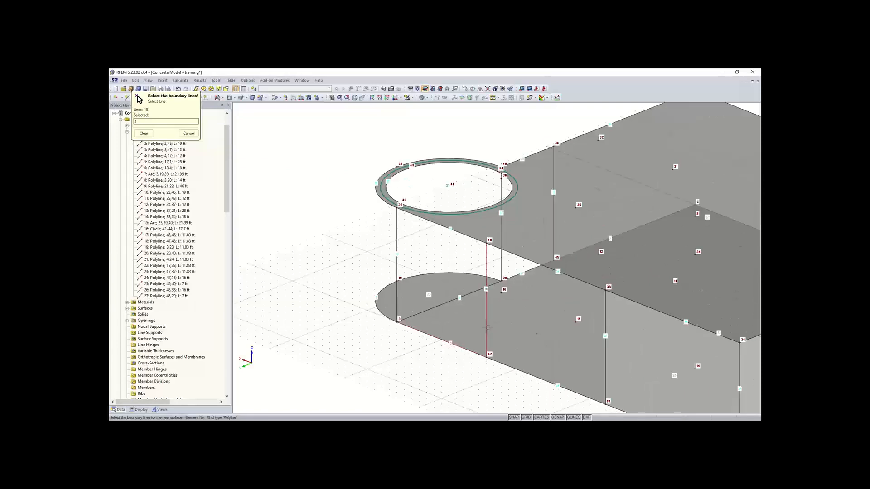
left_click(462, 236)
left_click(400, 250)
Create a wall surface on the short edge beside the semicircle, between nodes 45 and 20, up to nodes 46 and 40.
middle_click_drag(556, 256, 463, 167, "ctrl")
middle_click_drag(370, 300, 408, 290, "ctrl")
scroll(358, 289, "down", 3)
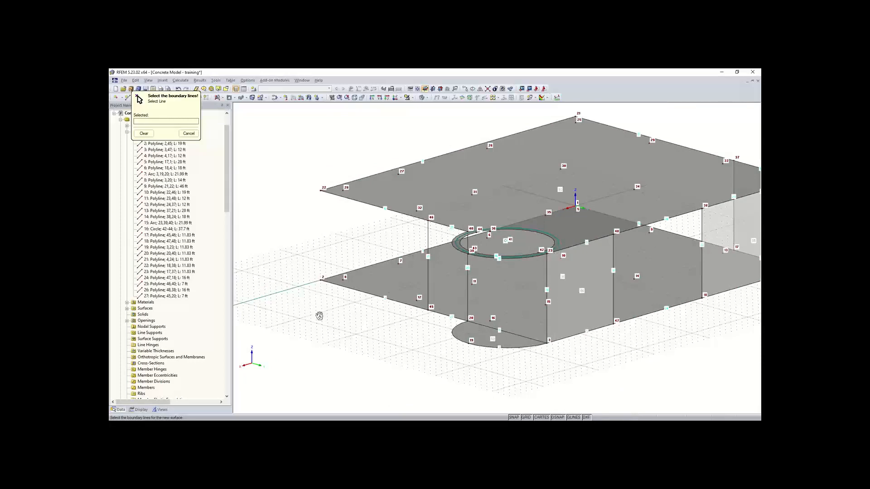
middle_click_drag(319, 316, 351, 317, "ctrl")
left_click(430, 313)
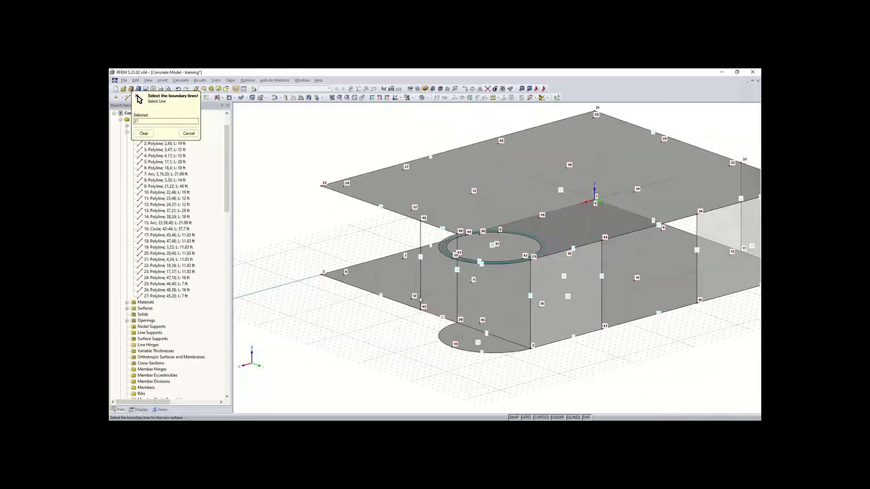
left_click(422, 235)
left_click(430, 226)
left_click(457, 271)
right_click(444, 364)
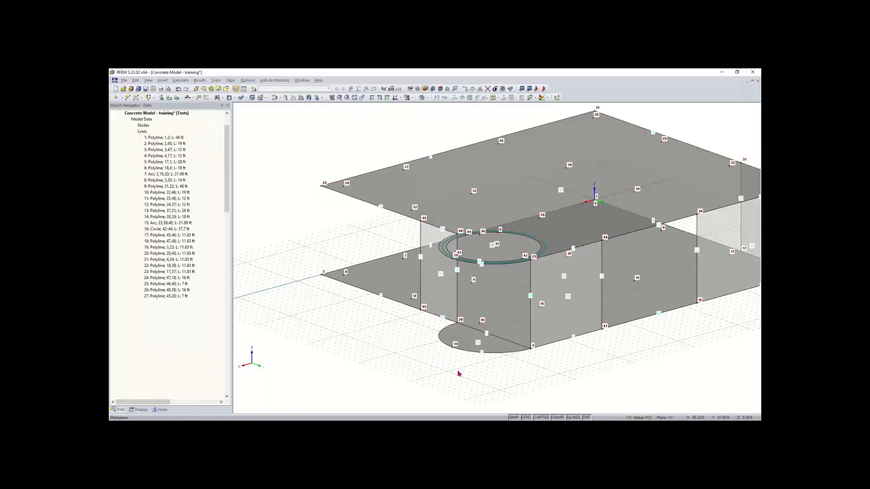
Create an 8 in thick curved quadrangle wall in concrete f'c = 4000 psi, bounded by the two semicircle arcs and the vertical lines joining them.
middle_click_drag(444, 363, 391, 343)
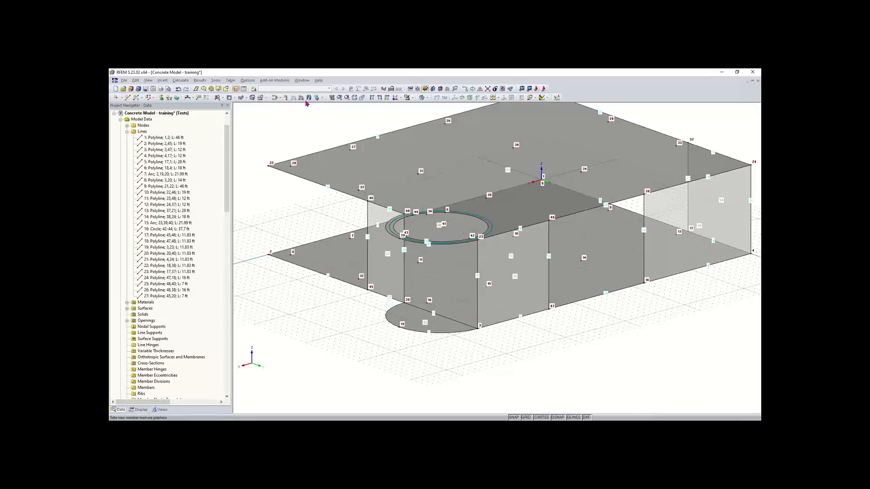
left_click(265, 99)
left_click(266, 98)
left_click(247, 99)
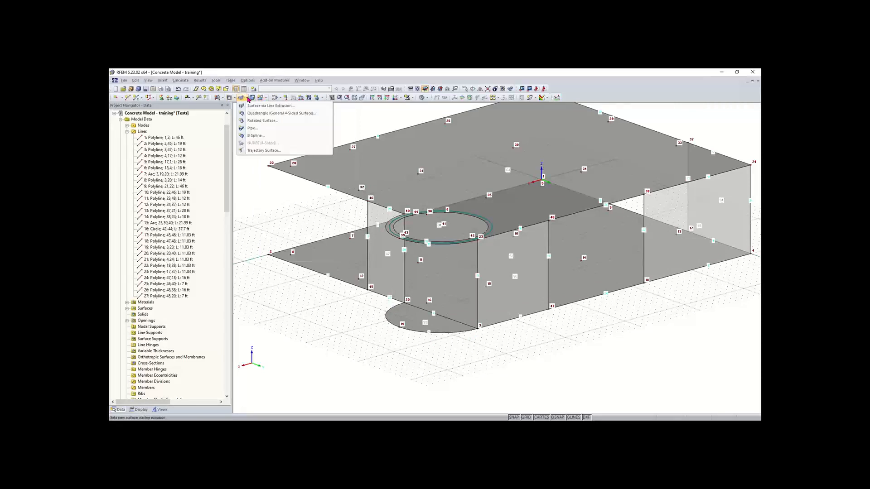
left_click(268, 115)
left_click(243, 98)
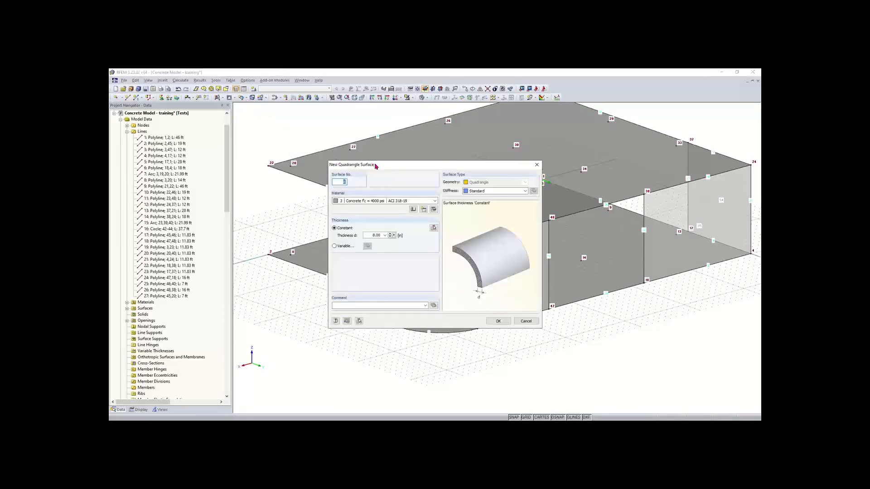
left_click_drag(387, 165, 425, 139)
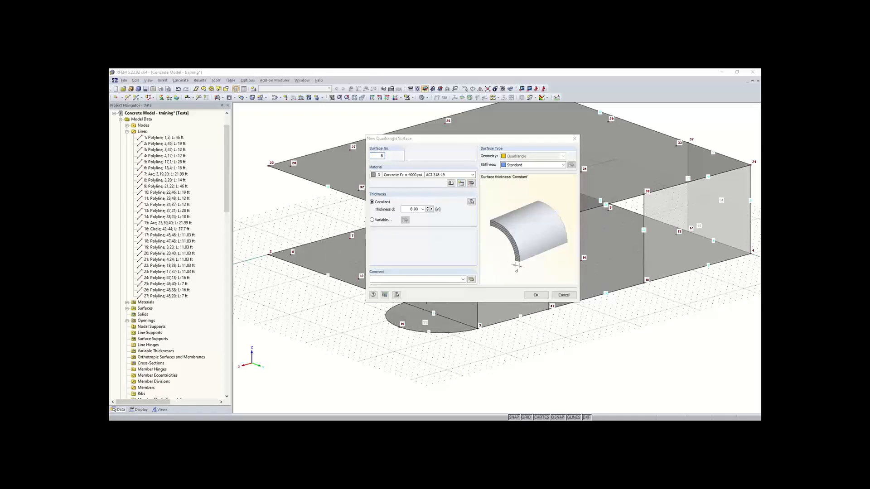
left_click(536, 294)
left_click(437, 335)
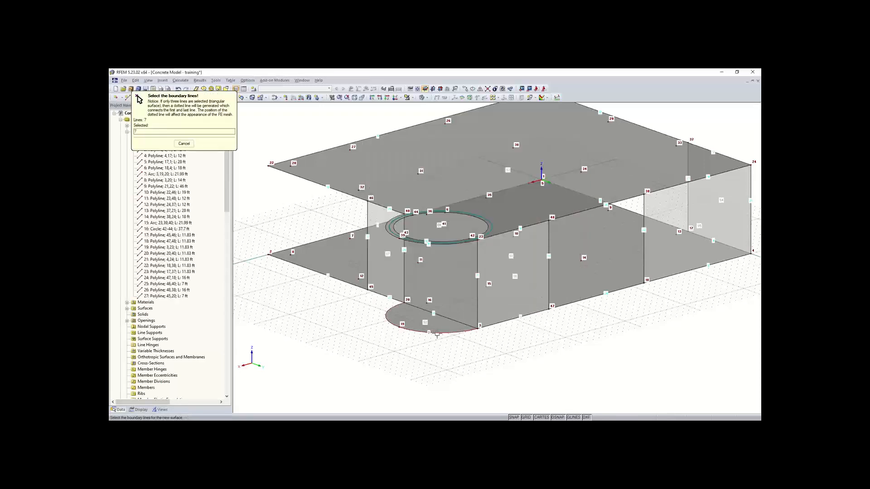
left_click(478, 290)
left_click(441, 245)
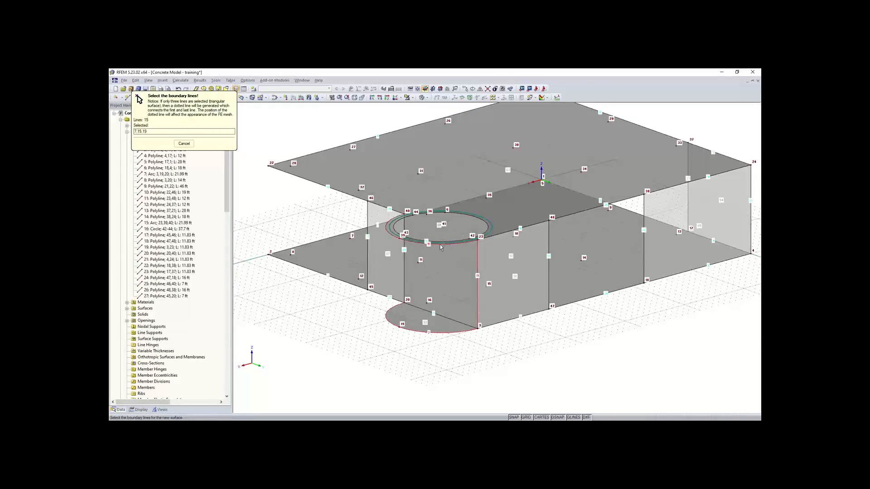
left_click(403, 257)
key("Escape")
mouse_move(455, 346)
middle_mouse_down("ctrl")
mouse_move(294, 327)
mouse_move(471, 346)
mouse_move(460, 340)
middle_mouse_up("ctrl")
right_click(460, 340)
left_click(460, 340)
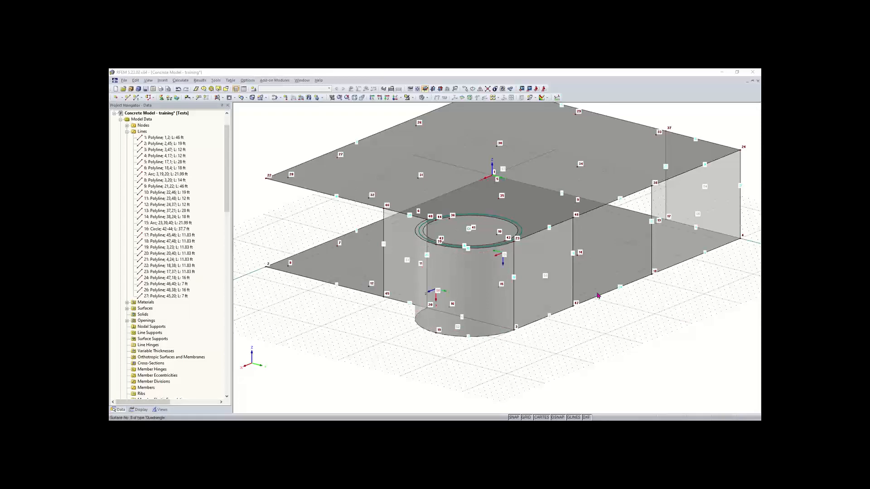
Try to create an 8 in thick rectangular wall surface from node 18 to node 34 with the XY work plane active.
middle_click_drag(675, 280, 510, 310)
left_click(221, 98)
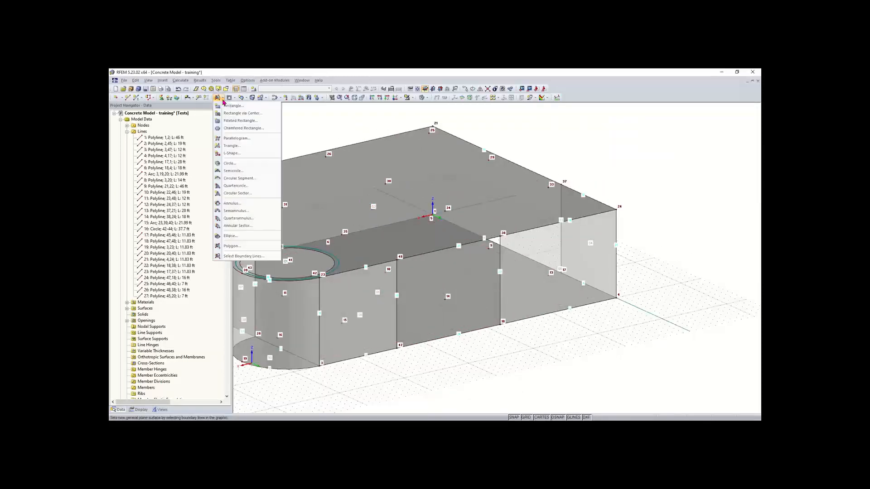
left_click(229, 107)
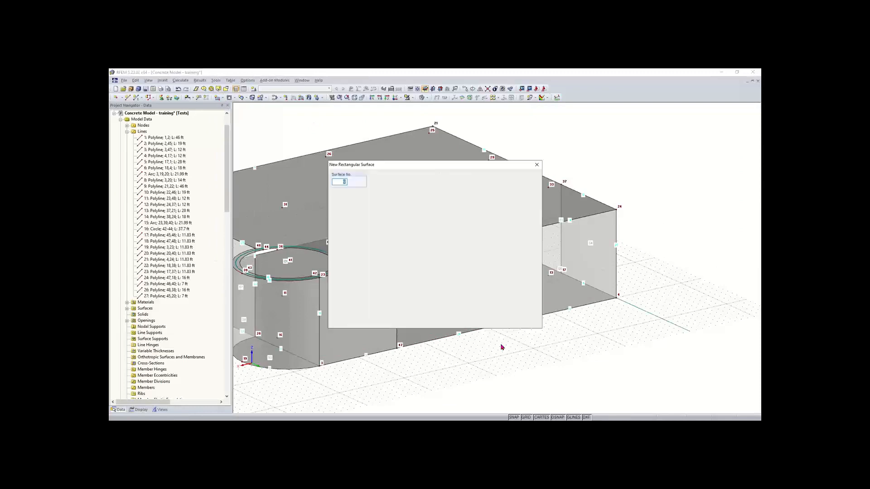
left_click(497, 321)
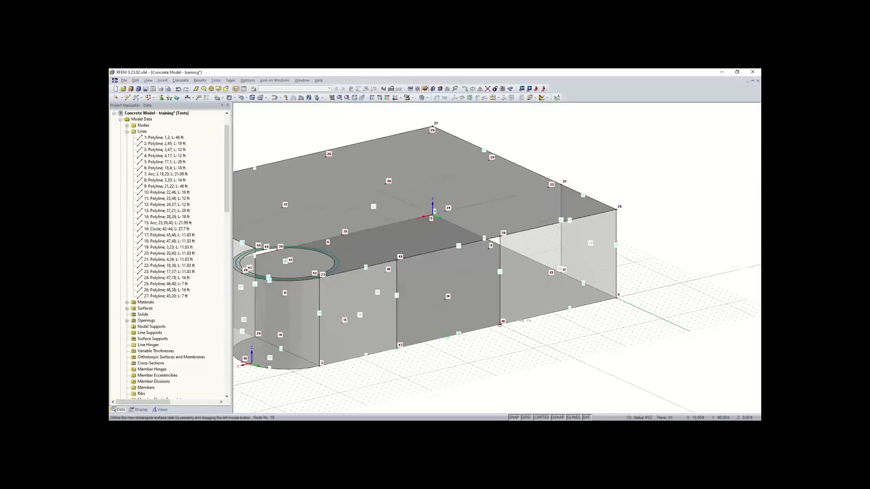
left_click(500, 325)
scroll(434, 213, "up", 1)
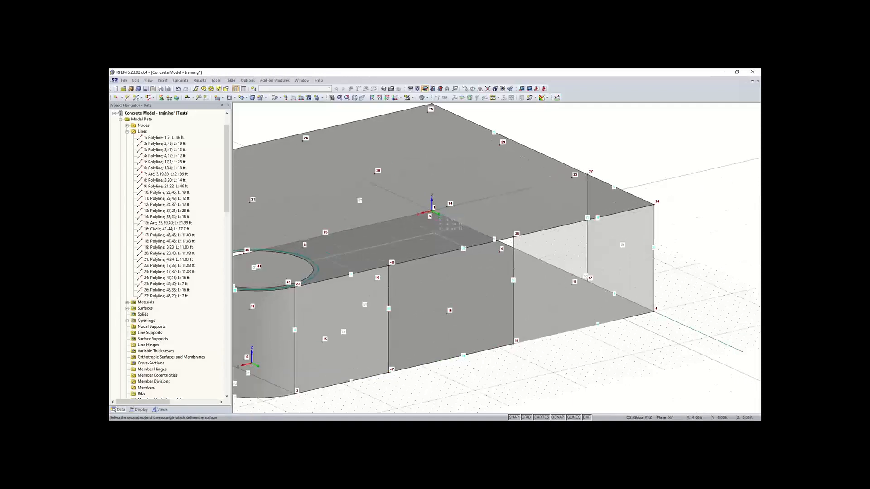
scroll(449, 185, "up", 1)
scroll(448, 186, "up", 1)
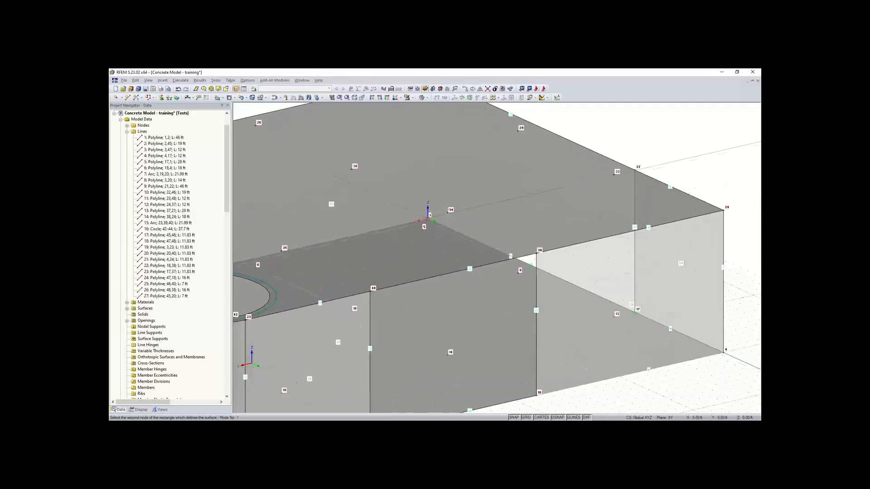
middle_click_drag(450, 249, 458, 235, "ctrl")
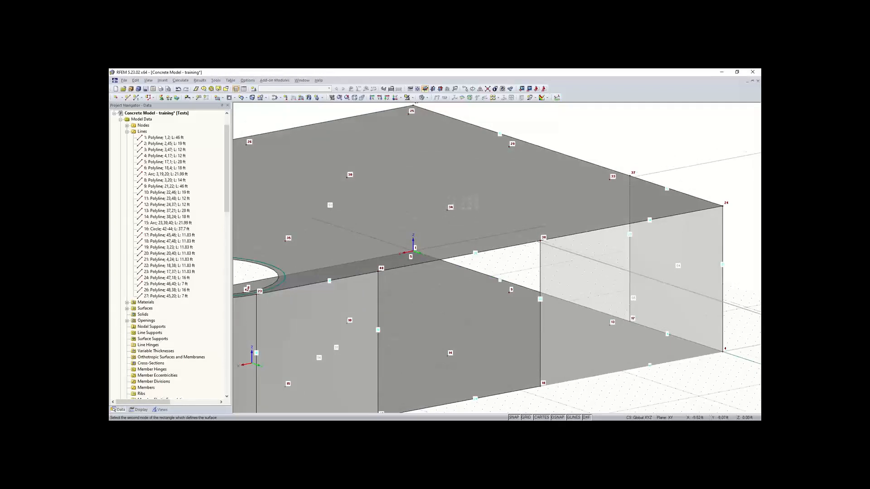
left_click(450, 207)
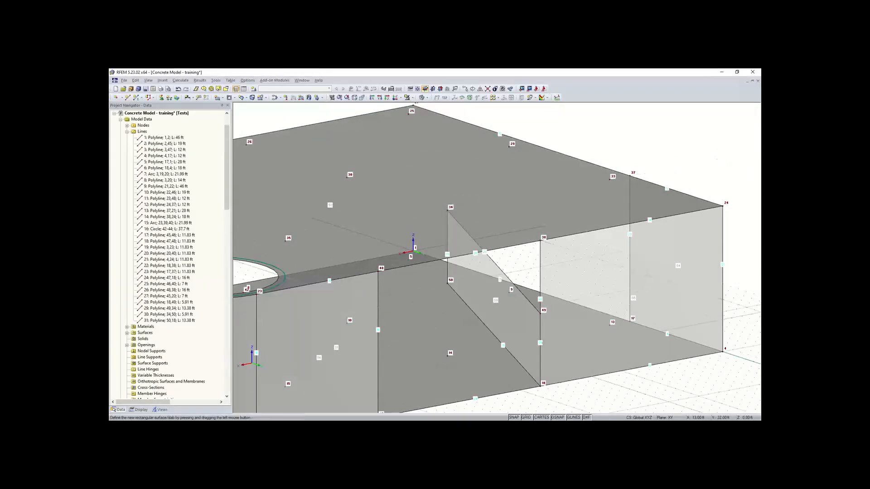
End the rectangular surface command and undo the skewed wall between nodes 18 and 34.
key("Escape")
mouse_move(555, 384)
middle_mouse_down("ctrl")
mouse_move(640, 333)
mouse_move(601, 341)
mouse_move(541, 380)
middle_mouse_up("ctrl")
right_click_drag(540, 380, 548, 401)
left_click(548, 401)
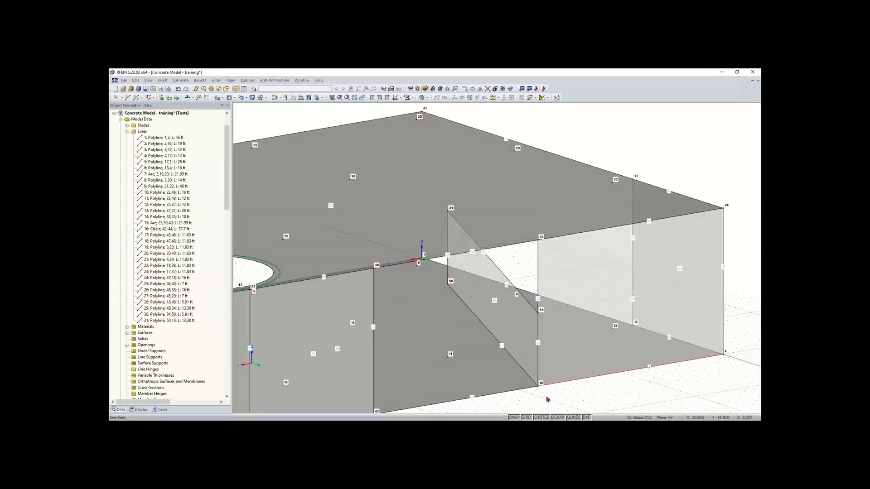
key("ctrl+z")
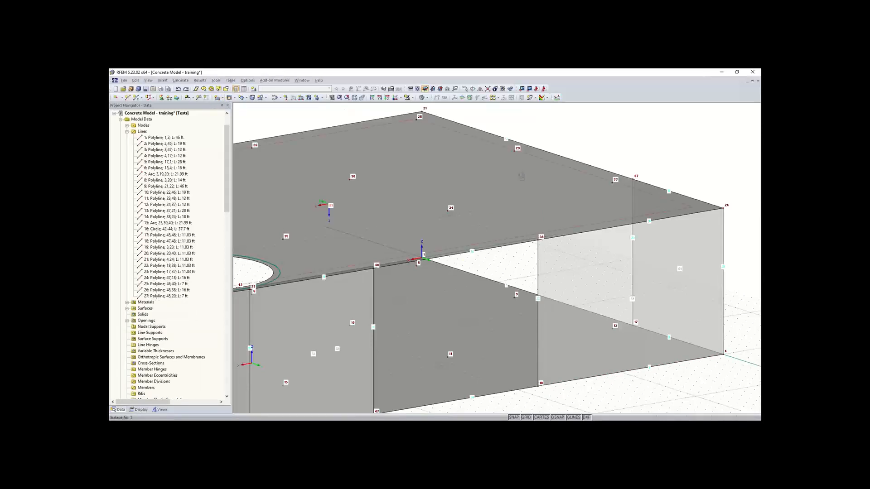
Switch the work plane to YZ and set its origin at node 18 on the lower slab's long edge.
scroll(521, 174, "down", 2)
middle_click_drag(520, 175, 516, 182)
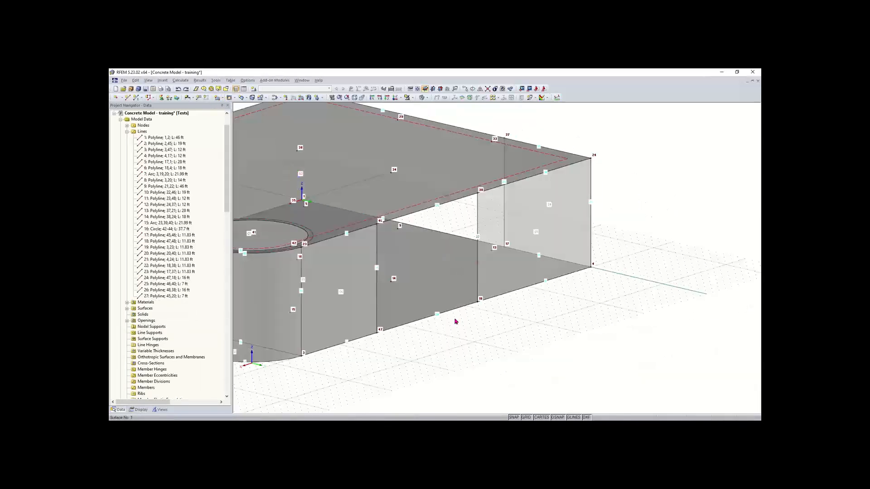
scroll(455, 321, "down", 2)
middle_click_drag(454, 320, 487, 327)
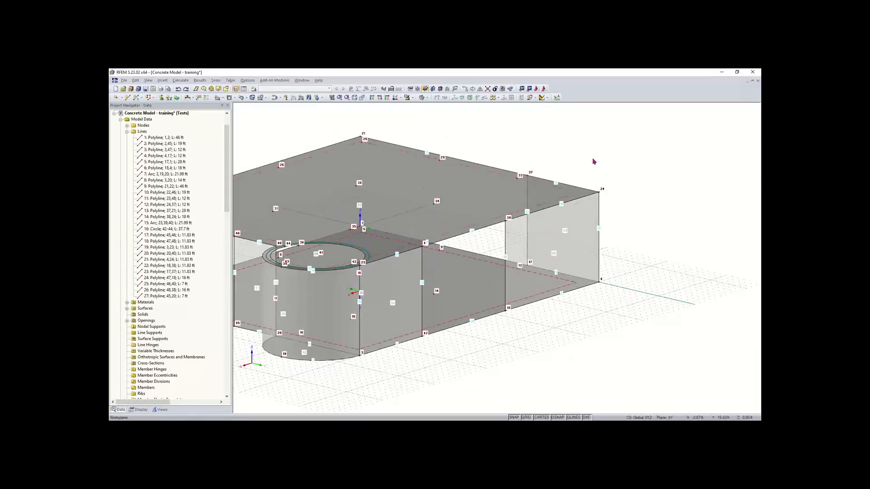
left_click(433, 90)
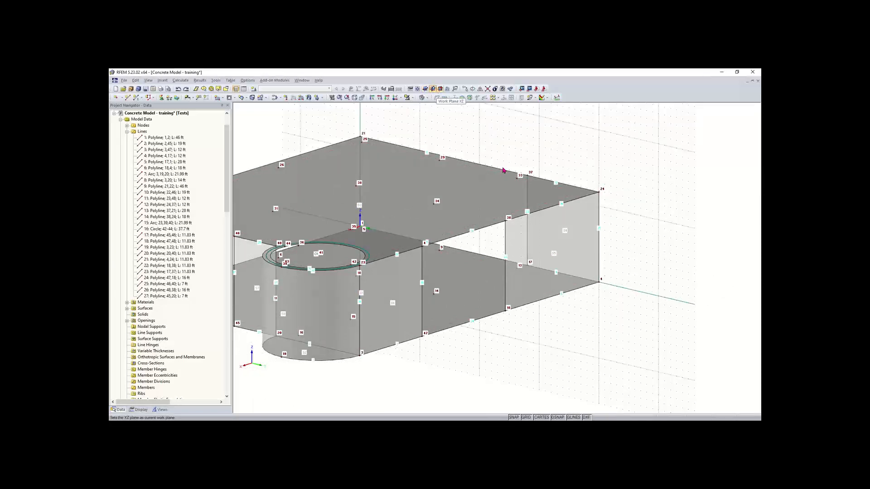
scroll(641, 194, "down", 2)
middle_click_drag(640, 193, 602, 226)
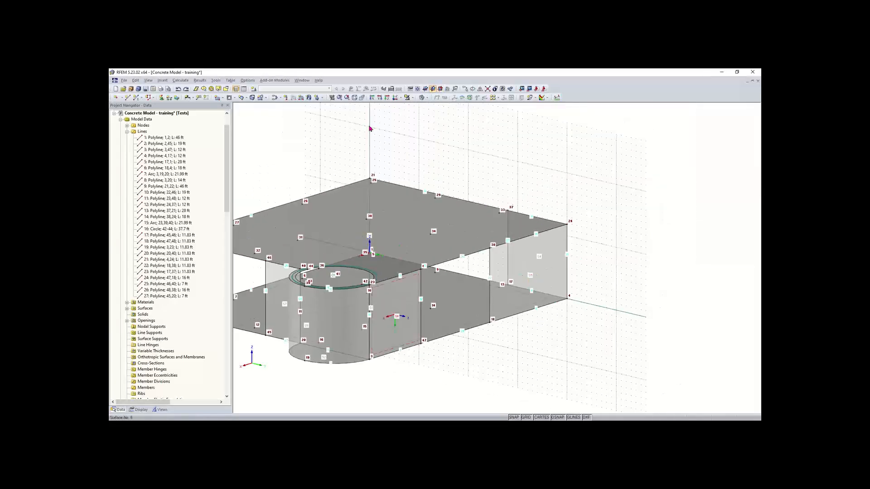
left_click(418, 89)
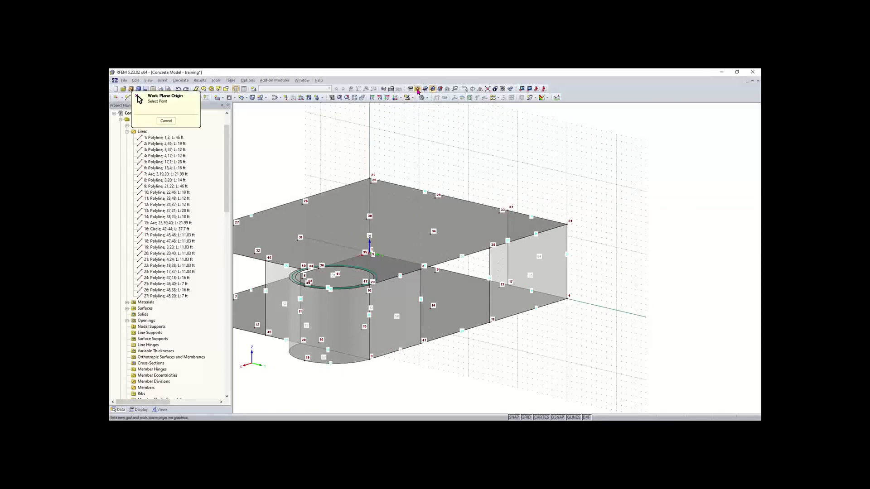
left_click(490, 324)
scroll(505, 351, "up", 3)
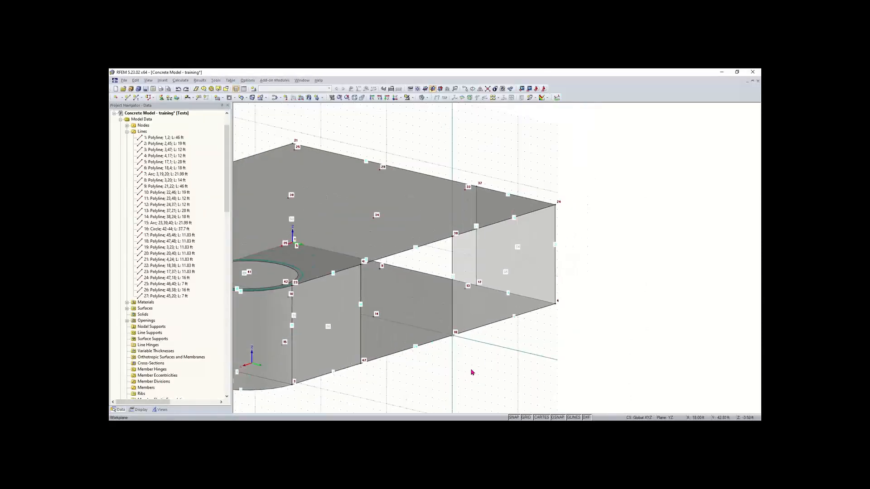
Create an 8 in thick rectangular interior wall in concrete f'c = 4000 psi from node 18 to node 34.
left_click(217, 99)
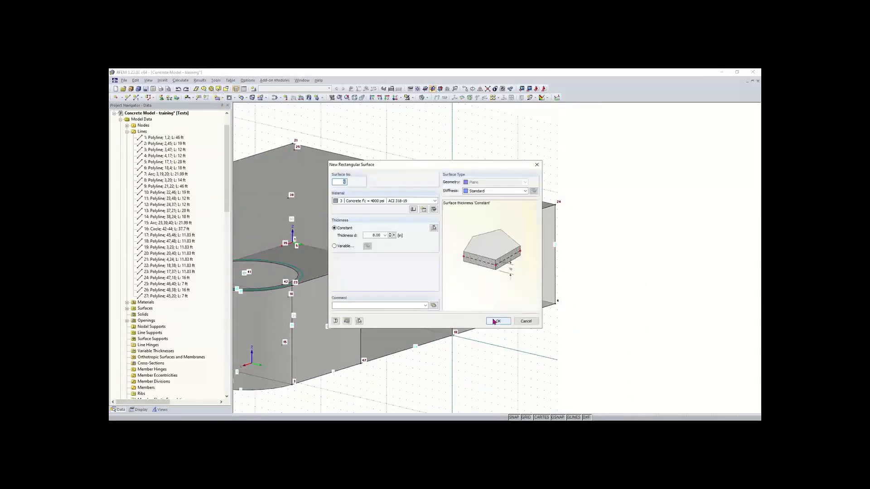
left_click(498, 321)
left_click(452, 336)
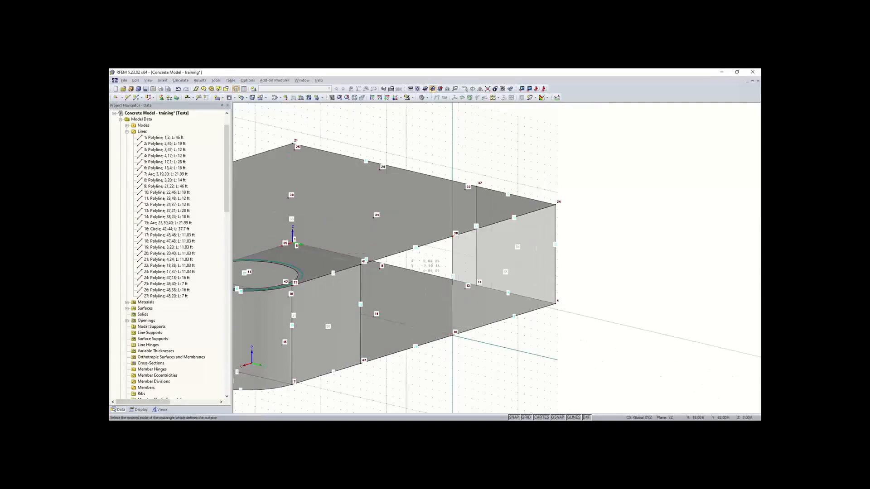
left_click(373, 218)
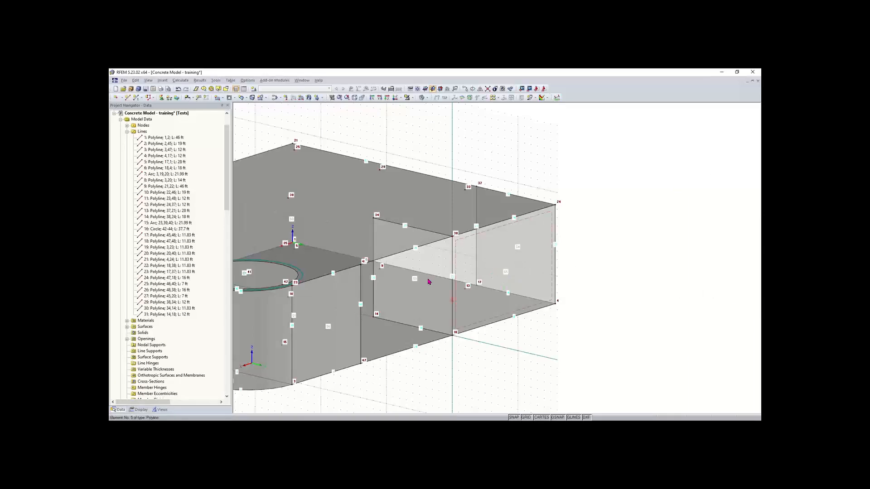
scroll(429, 281, "up", 2)
left_click(428, 281)
middle_click_drag(428, 281, 462, 275, "ctrl")
right_click(352, 243)
left_click(322, 254)
scroll(317, 254, "down", 1)
scroll(461, 276, "down", 3)
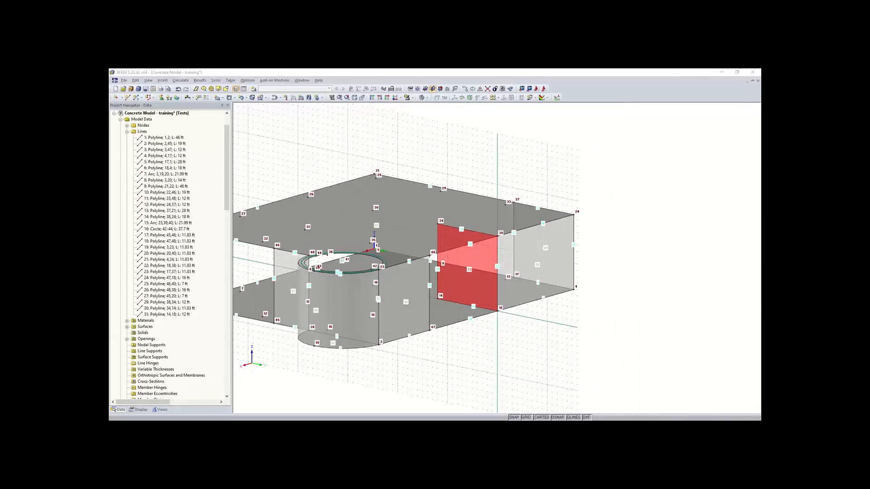
Set the work plane back to XY and turn the model to show the slab corner at the origin.
middle_click_drag(563, 355, 233, 306, "ctrl")
right_click(233, 306)
left_click(566, 263)
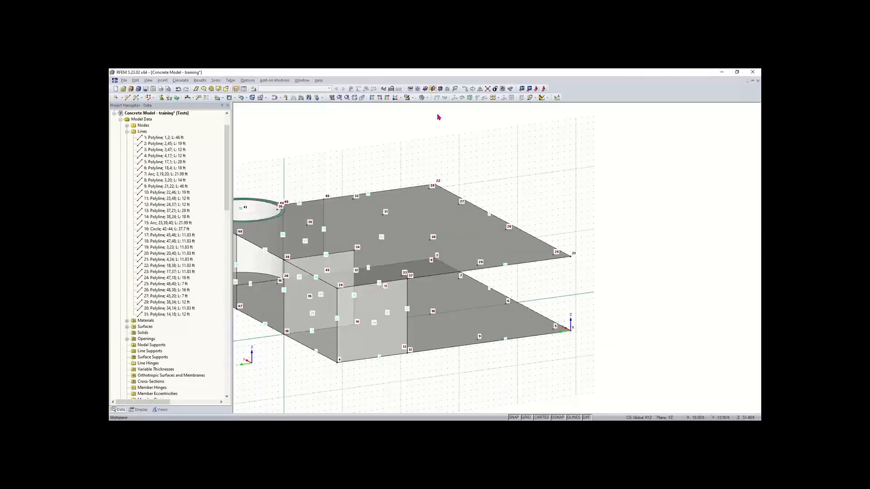
left_click(425, 88)
middle_click_drag(586, 295, 337, 319)
right_click(337, 319)
middle_click_drag(382, 302, 437, 292)
left_click(458, 382)
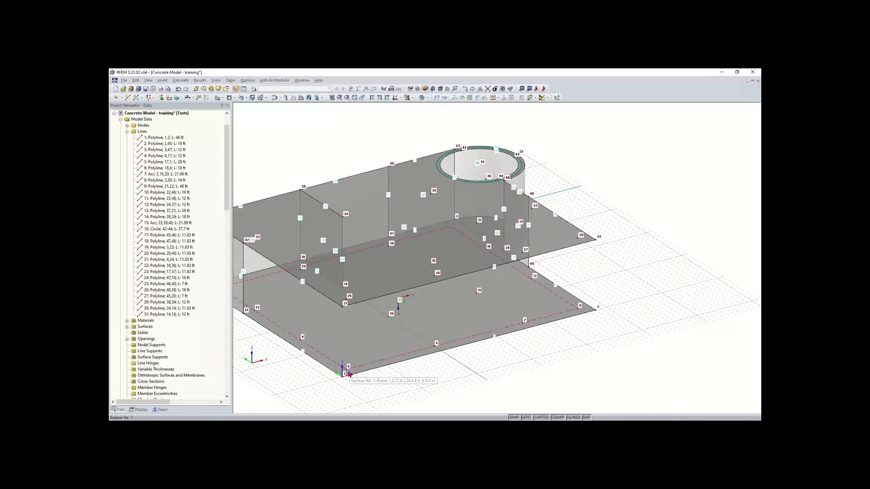
Draw a vertical line from node 5 near the lower slab's origin corner up to node 25 on the upper slab.
mouse_move(378, 373)
middle_mouse_down()
mouse_move(430, 361)
mouse_move(366, 376)
middle_mouse_up()
left_click(128, 98)
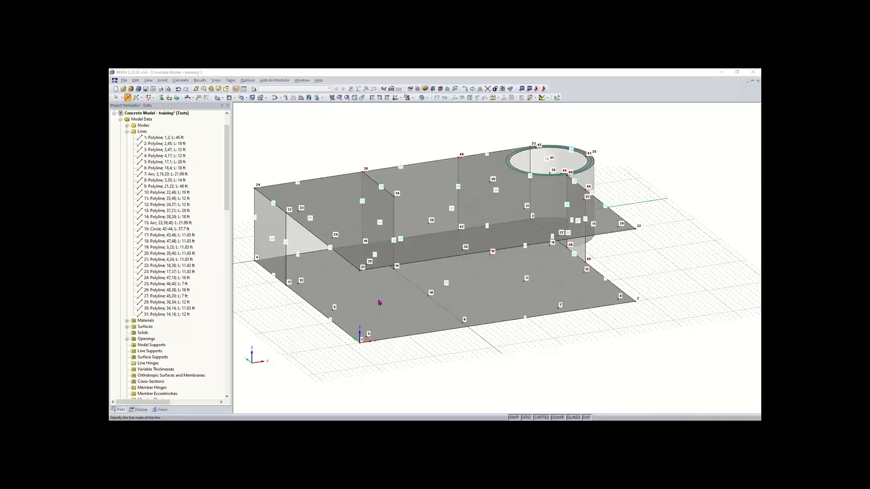
left_click(366, 337)
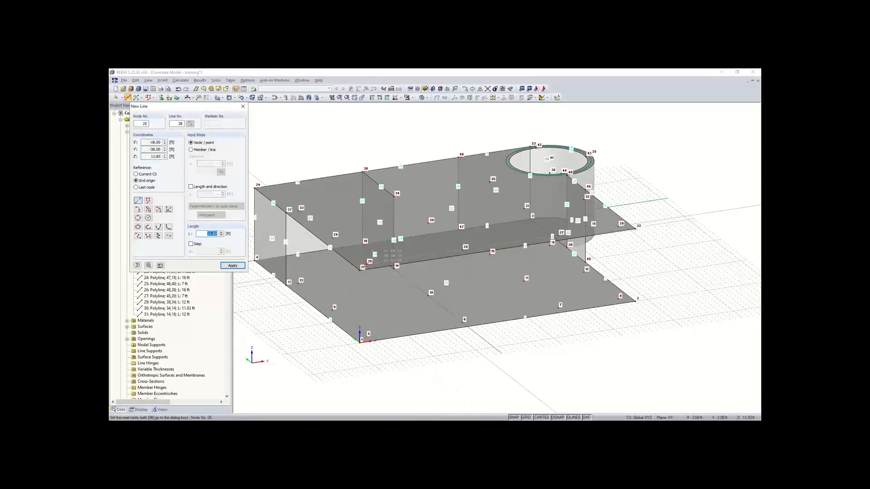
left_click(366, 266)
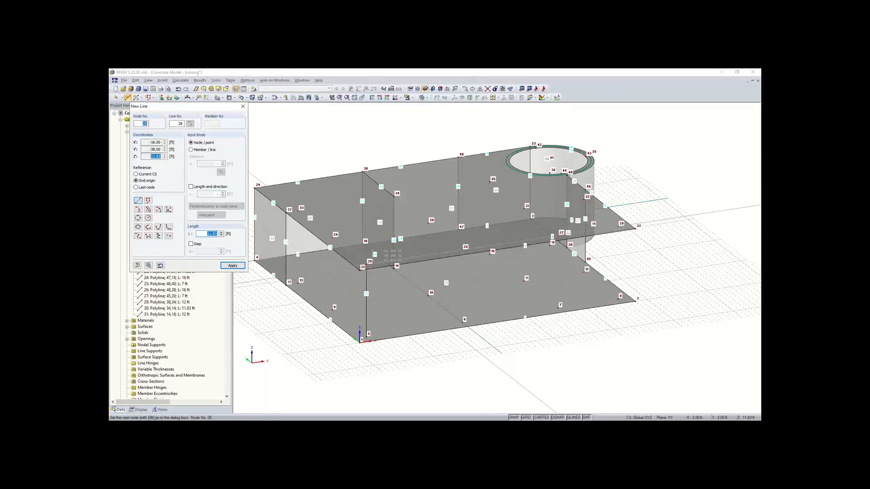
right_click(473, 364)
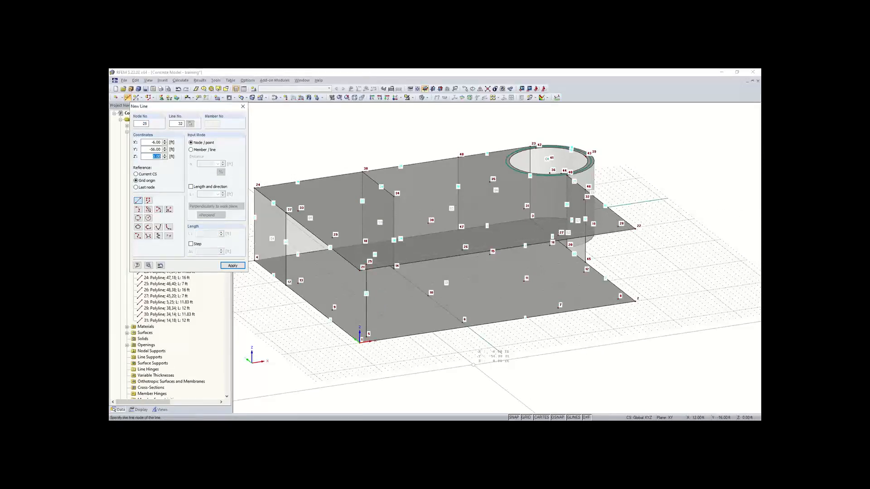
End line drawing and activate a beam member on the vertical line between nodes 5 and 25.
right_click(473, 365)
mouse_move(314, 355)
middle_mouse_down("ctrl")
mouse_move(346, 332)
mouse_move(337, 331)
mouse_move(330, 349)
middle_mouse_up("ctrl")
right_click(330, 349)
left_click(416, 373)
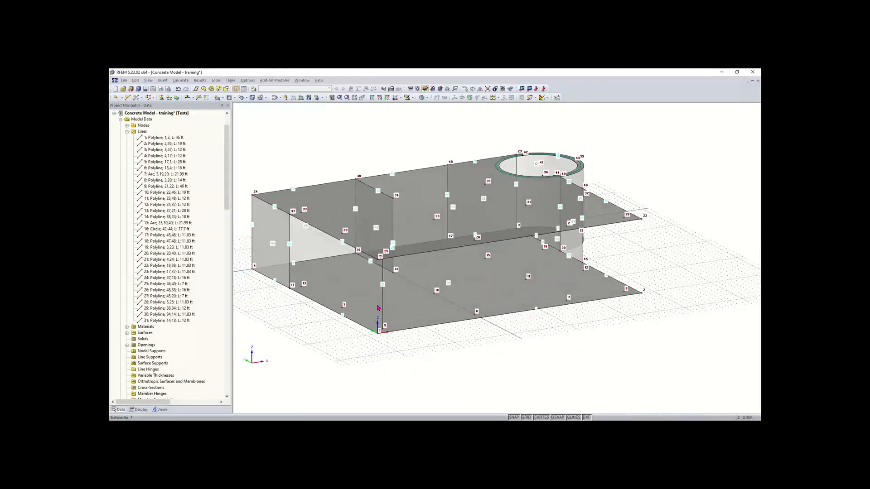
scroll(383, 312, "up", 2)
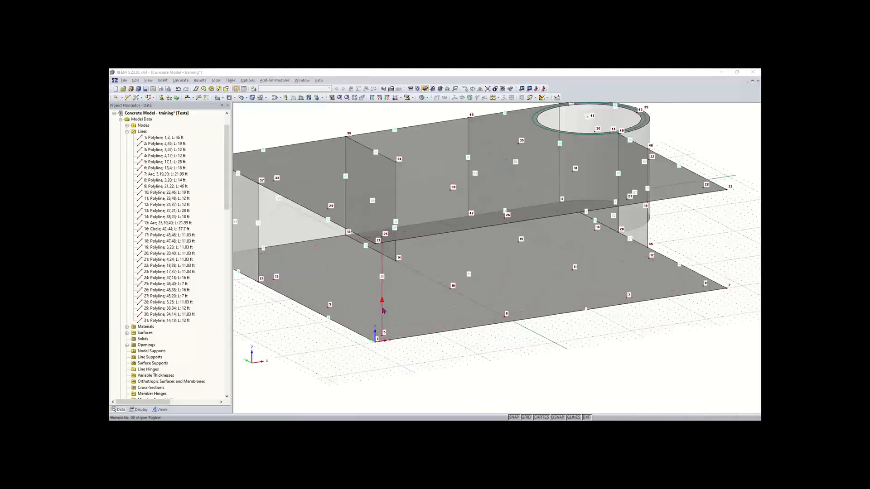
double_click(382, 311)
left_click(357, 170)
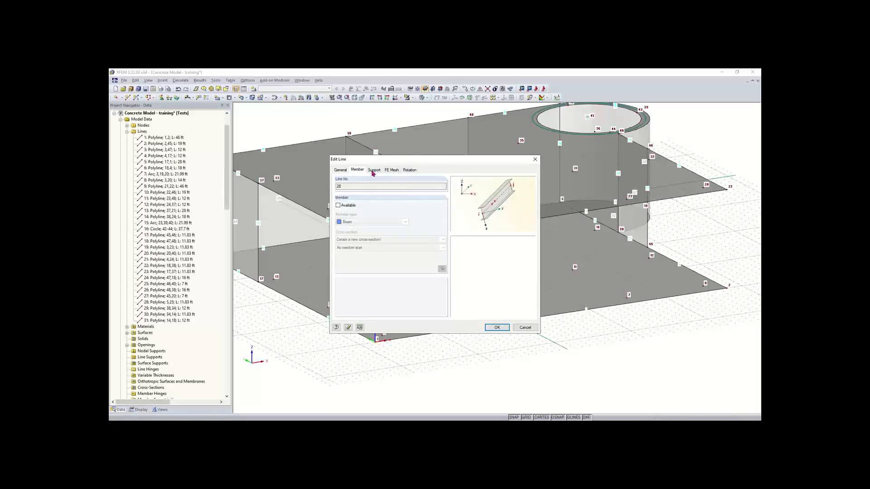
left_click(339, 205)
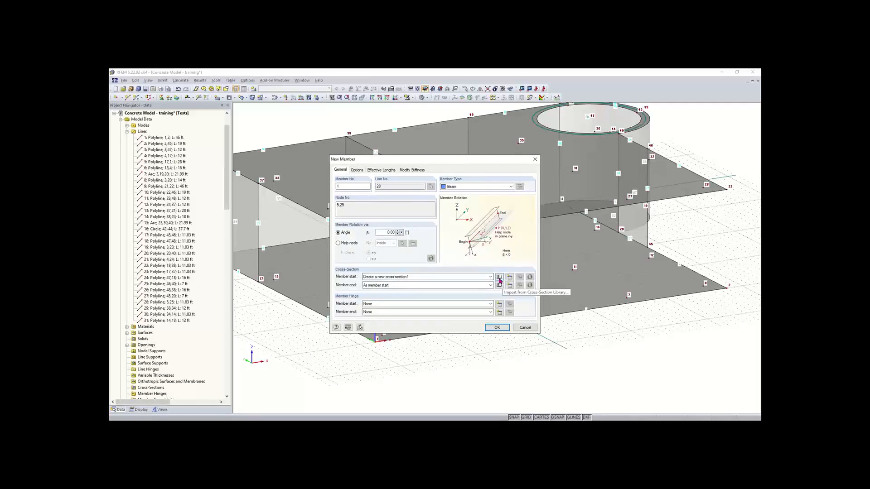
Define a solid rectangular cross-section for the member, 14 in wide and 14 in deep.
left_click(499, 278)
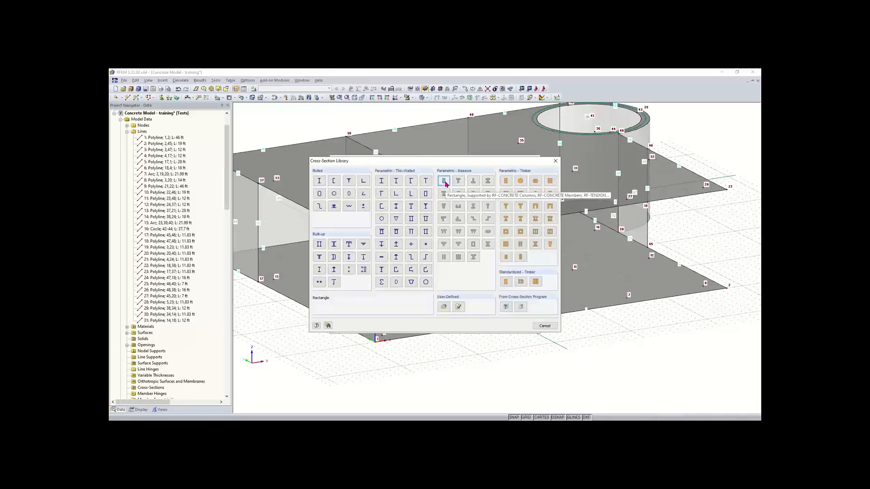
left_click(444, 182)
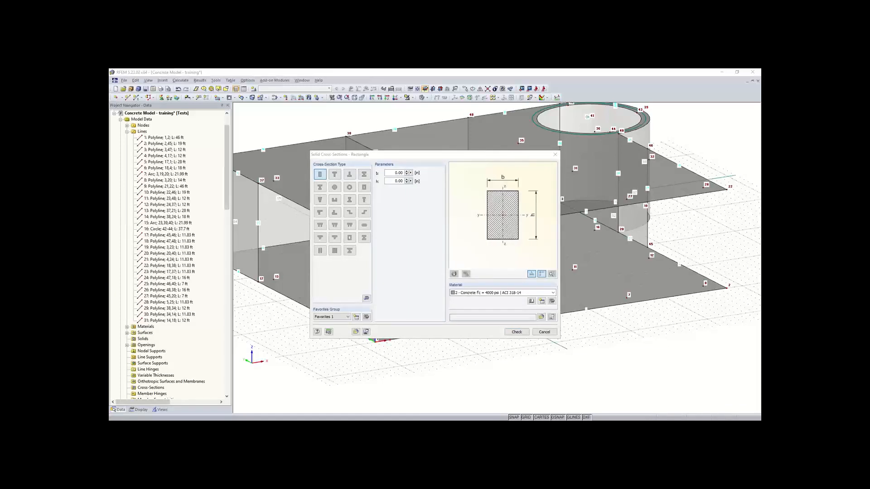
double_click(397, 172)
type("14")
key("Tab")
type("14")
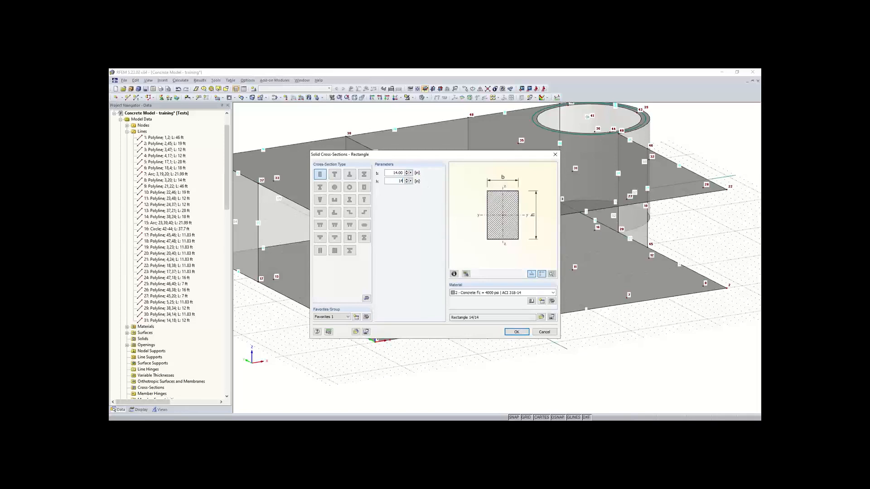
Assign ACI 318-19 concrete with f'c = 4000 psi to the cross-section and apply the member to the line.
left_click(541, 301)
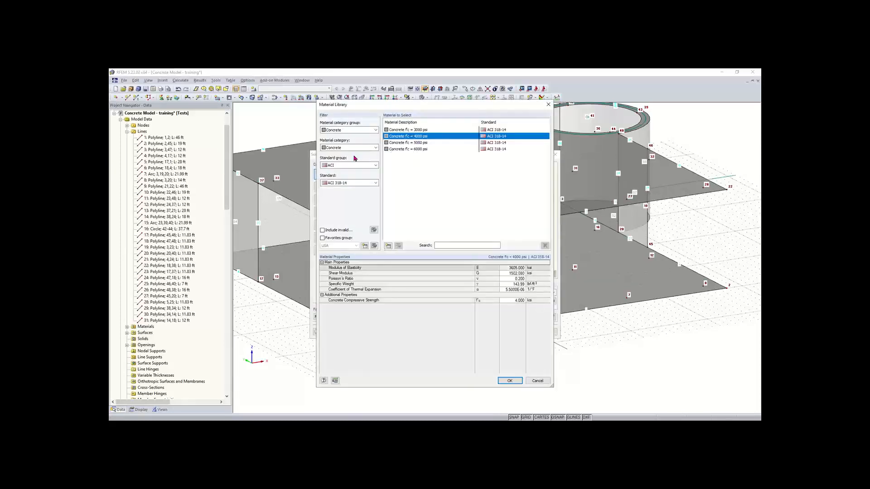
left_click(344, 183)
left_click(348, 198)
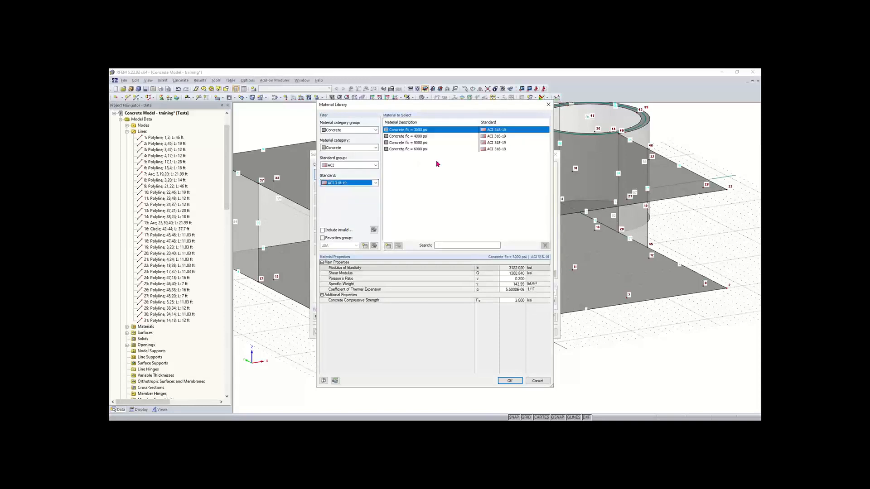
left_click(420, 136)
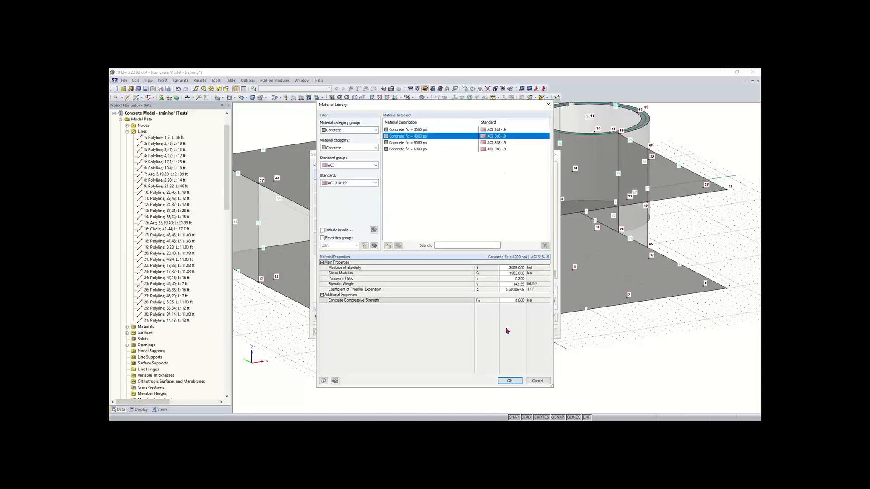
left_click(509, 381)
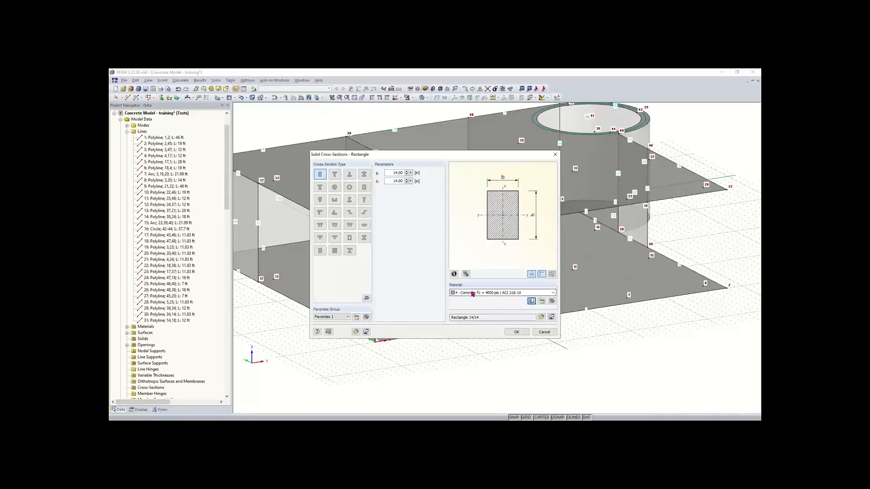
left_click(516, 332)
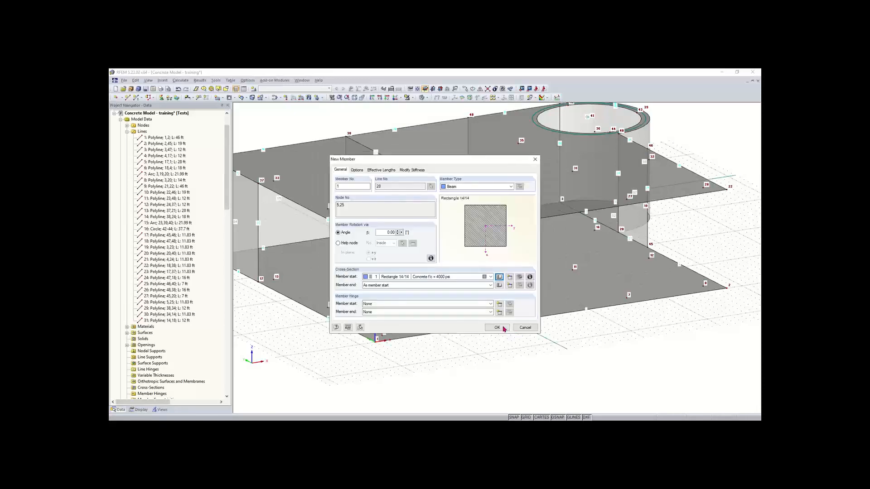
left_click(497, 325)
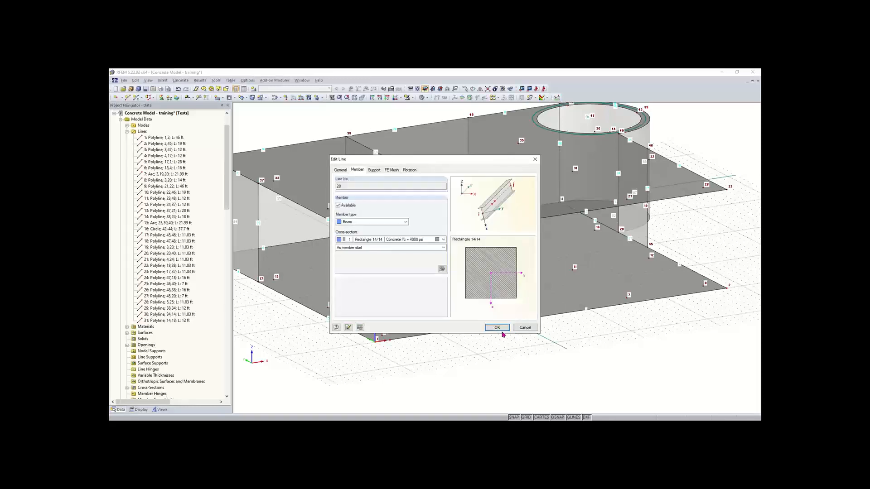
left_click(499, 327)
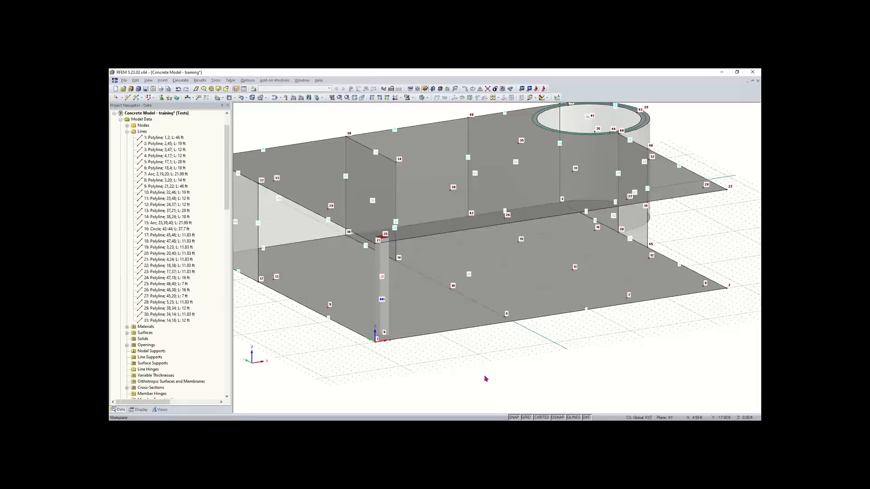
Examine the new column at the lower slab's origin corner from several sides.
scroll(386, 320, "down", 1)
middle_click_drag(385, 319, 429, 286)
middle_click_drag(528, 256, 487, 256, "ctrl")
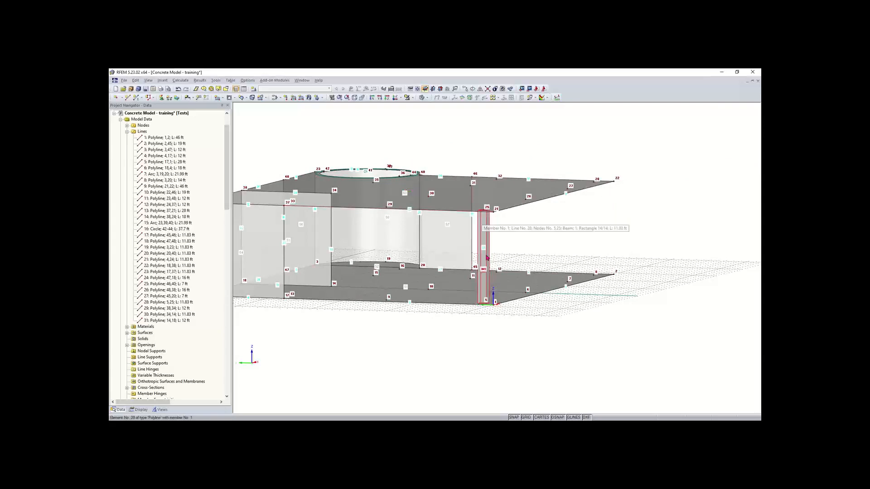
middle_click_drag(588, 247, 514, 269, "ctrl")
right_click(491, 275)
left_click(494, 361)
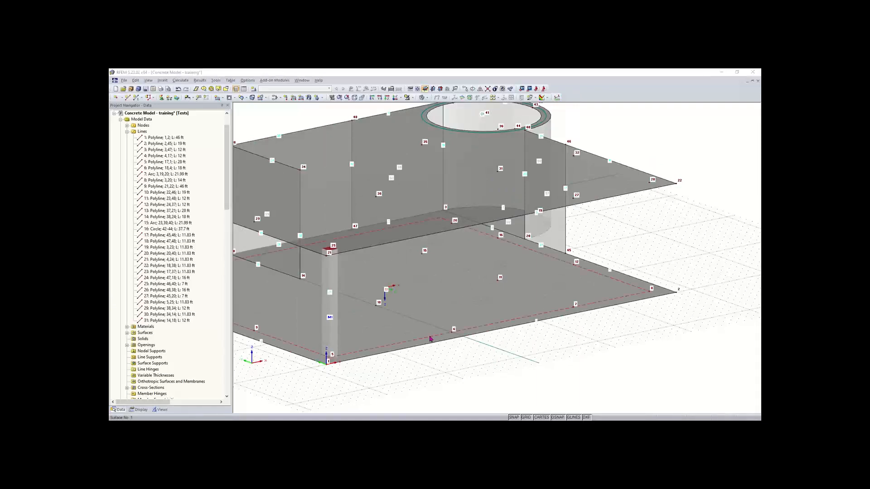
scroll(447, 314, "down", 2)
middle_click_drag(440, 324, 445, 289)
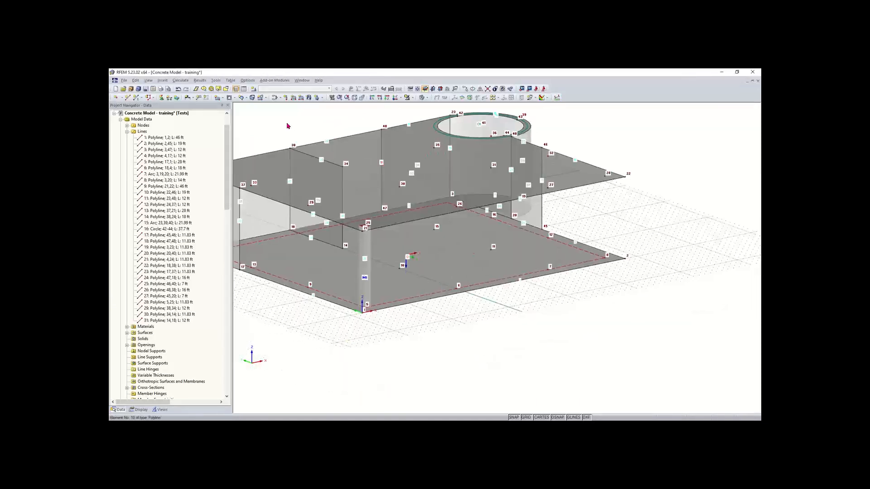
Review the column's entry and section properties in the cross-sections data table.
left_click(245, 88)
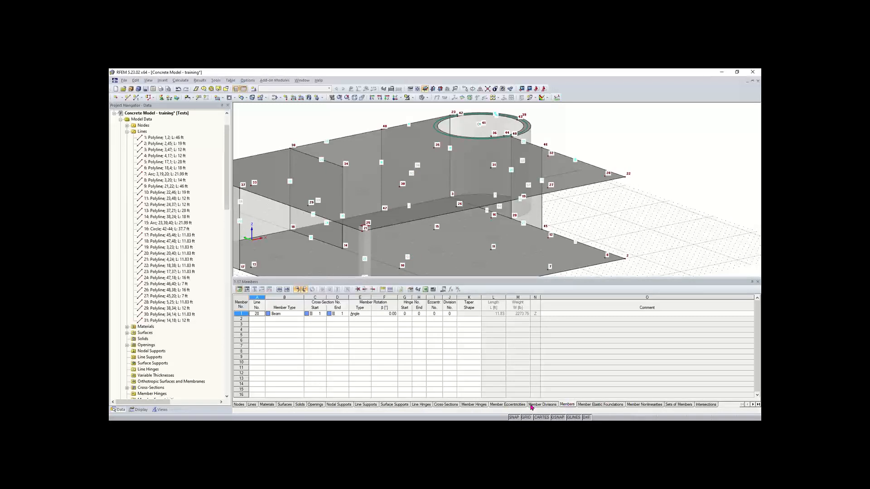
left_click(441, 406)
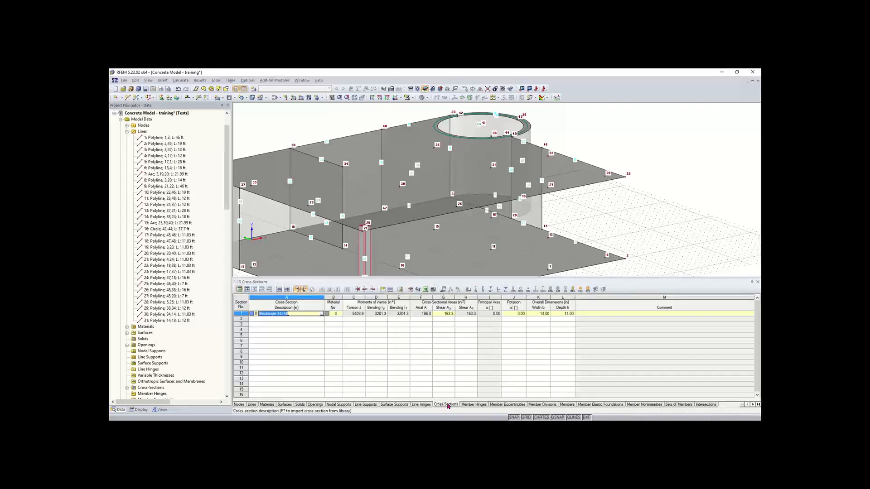
left_click(285, 330)
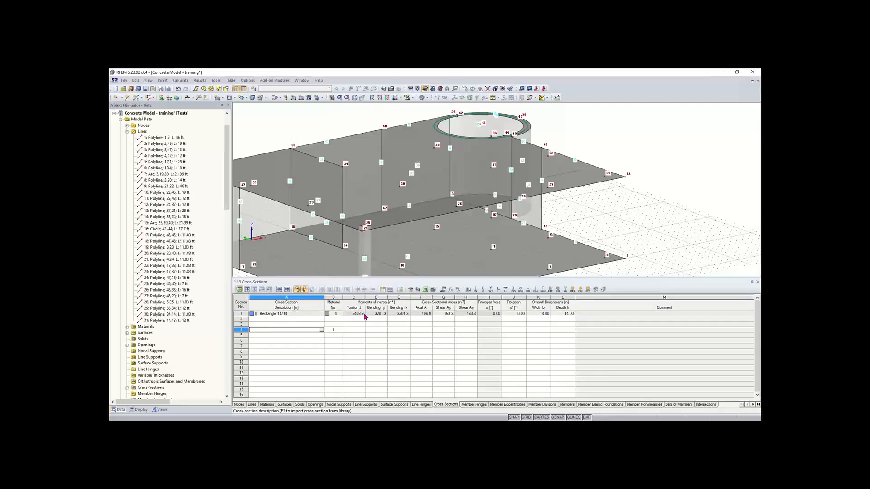
left_click(312, 314)
left_click(356, 314)
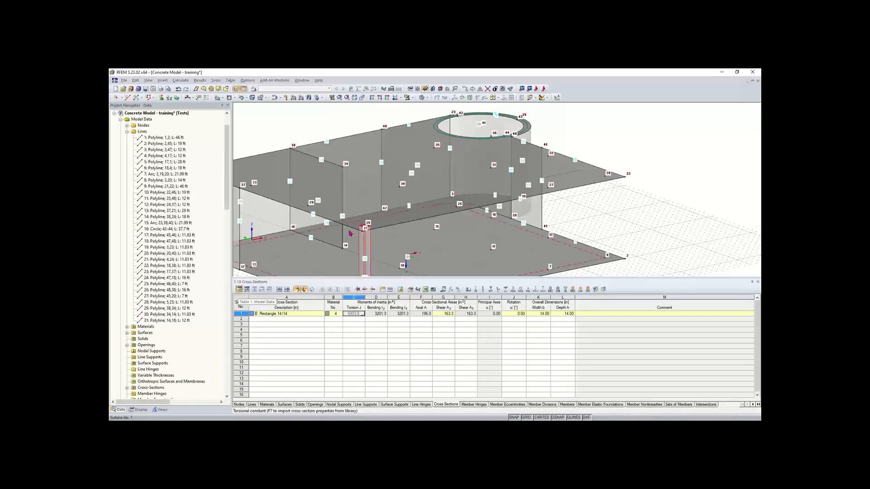
scroll(349, 233, "down", 3)
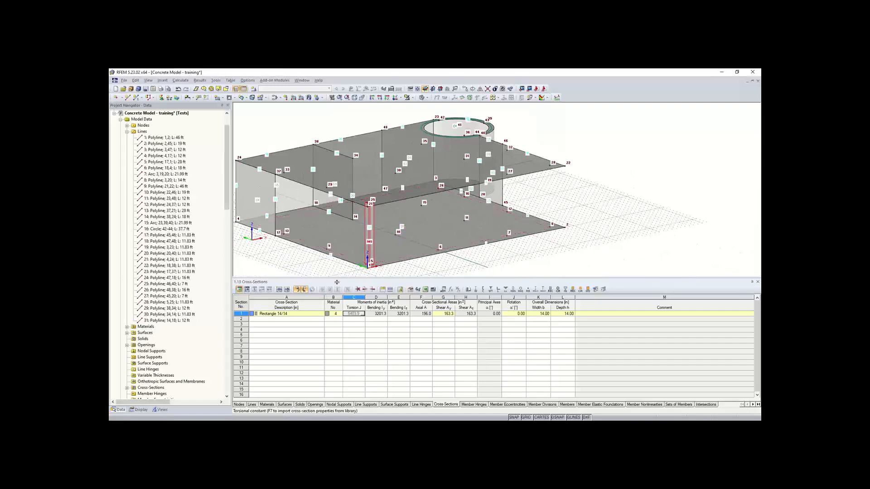
left_click_drag(334, 278, 335, 296)
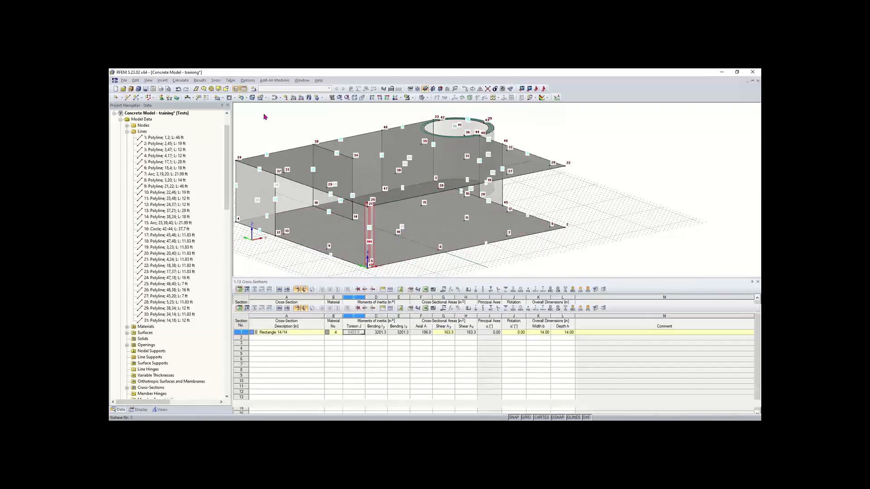
left_click(244, 89)
Copy the corner column from node 5 to nodes 6, 7 and 8 along the slab edge.
middle_click_drag(331, 278, 372, 308)
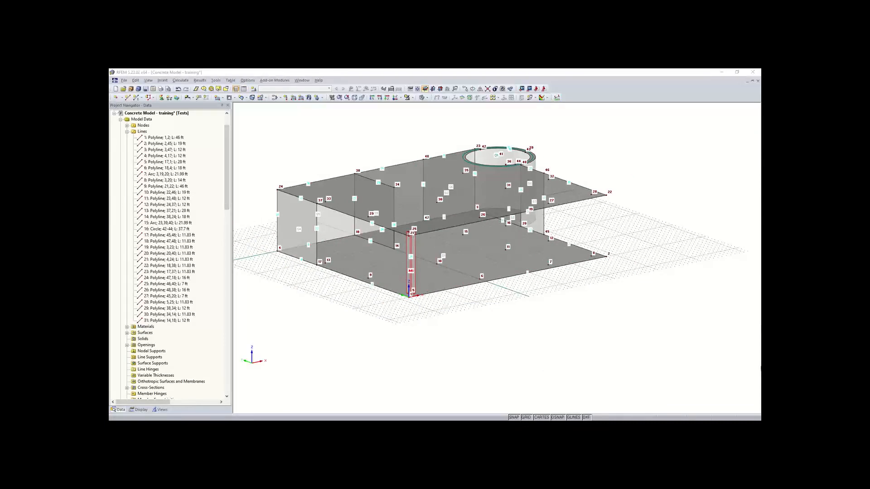
left_click(516, 302)
middle_click_drag(510, 299, 496, 302, "ctrl")
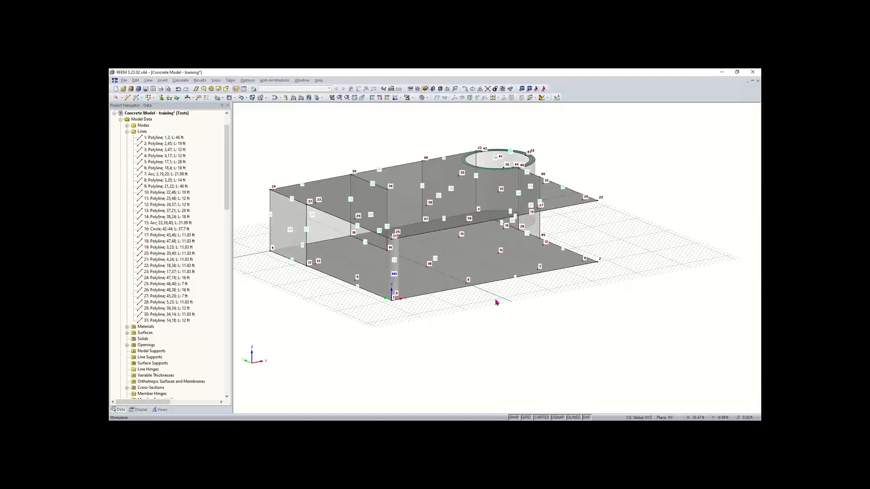
scroll(464, 333, "up", 2)
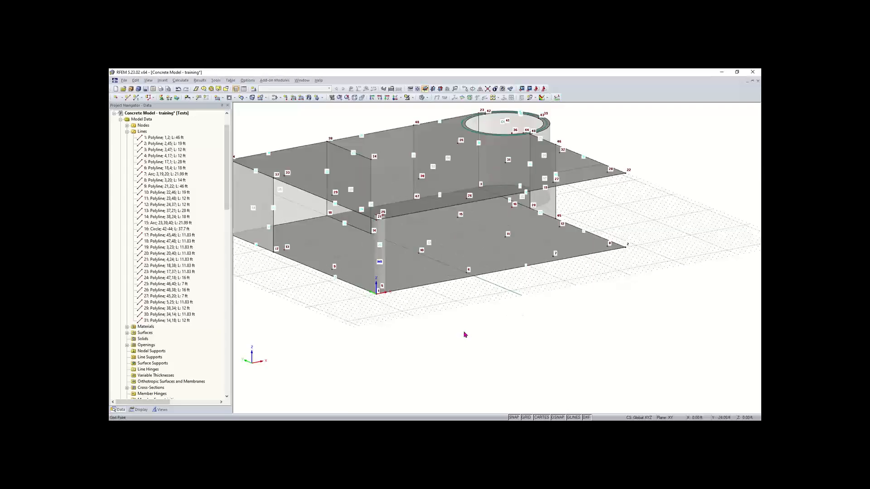
left_click(376, 270)
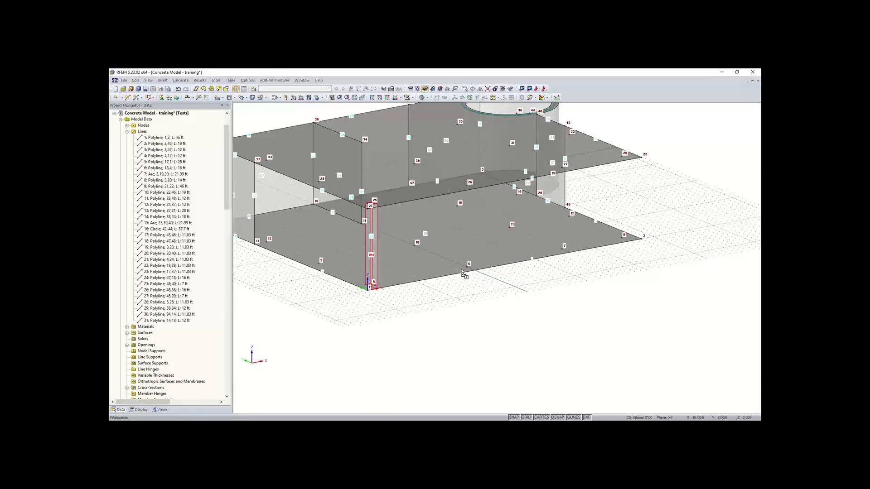
left_click_drag(467, 271, 467, 269, "ctrl")
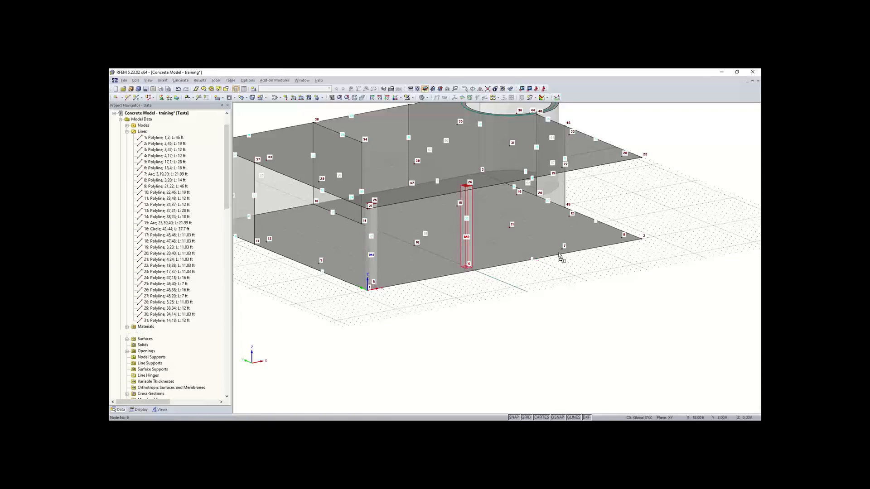
left_click_drag(566, 257, 623, 239, "ctrl")
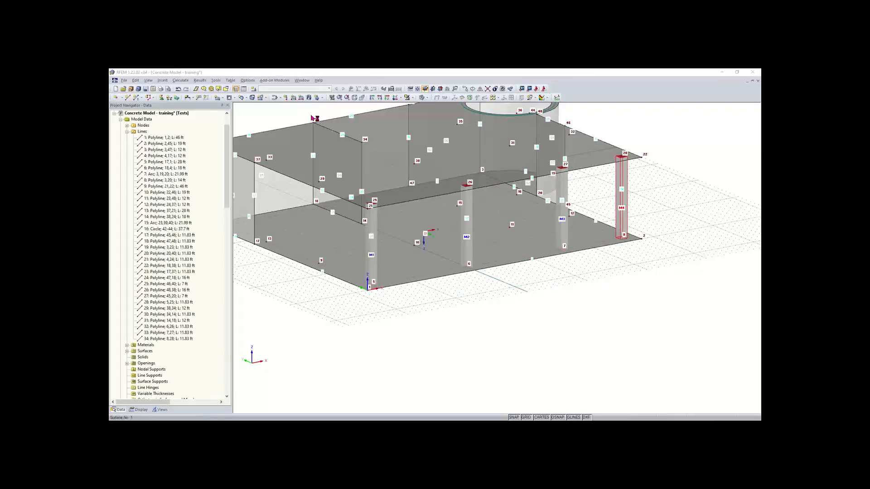
Use Special Selection to select all members with the Rectangle 14/14, concrete f'c = 4000 psi cross-section.
left_click(228, 90)
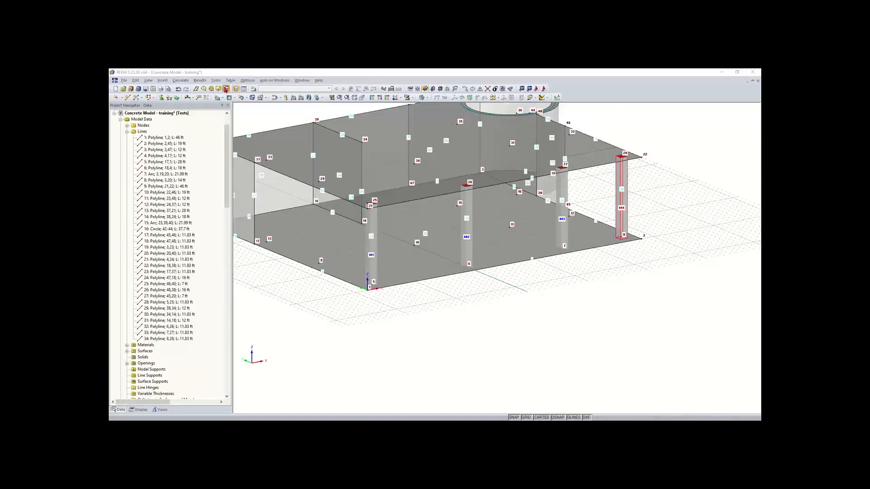
left_click(225, 89)
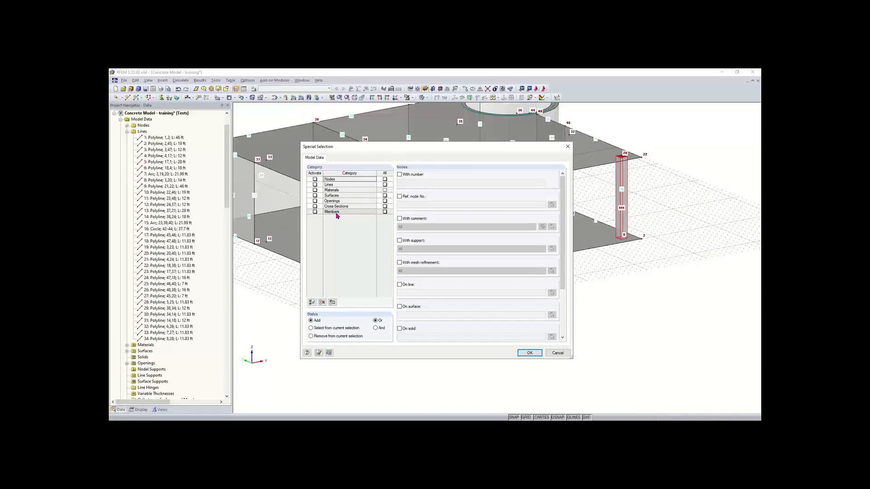
left_click(315, 212)
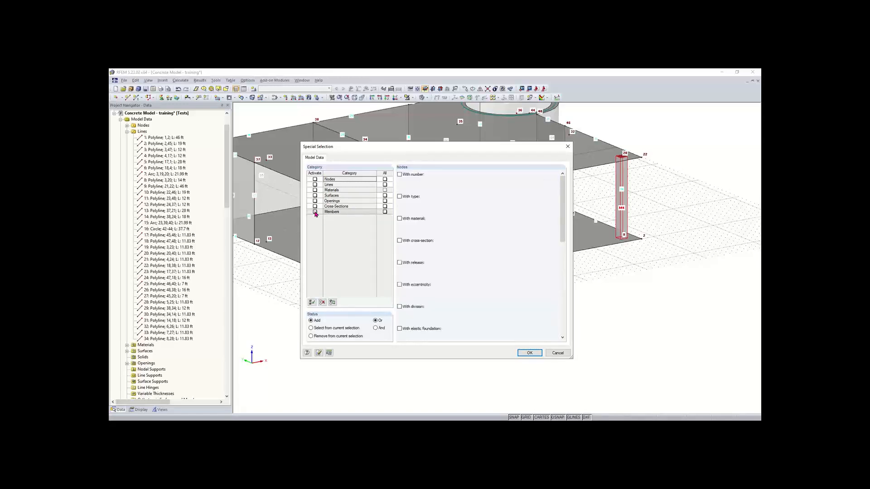
left_click(315, 212)
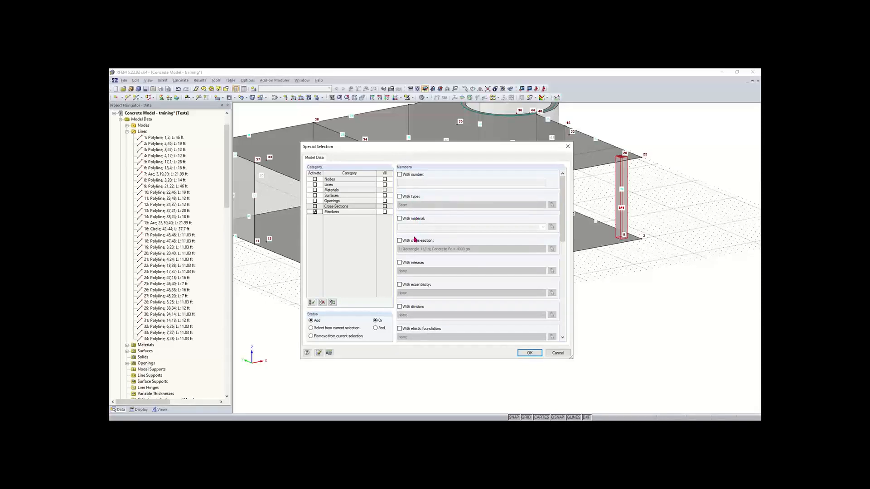
left_click(400, 241)
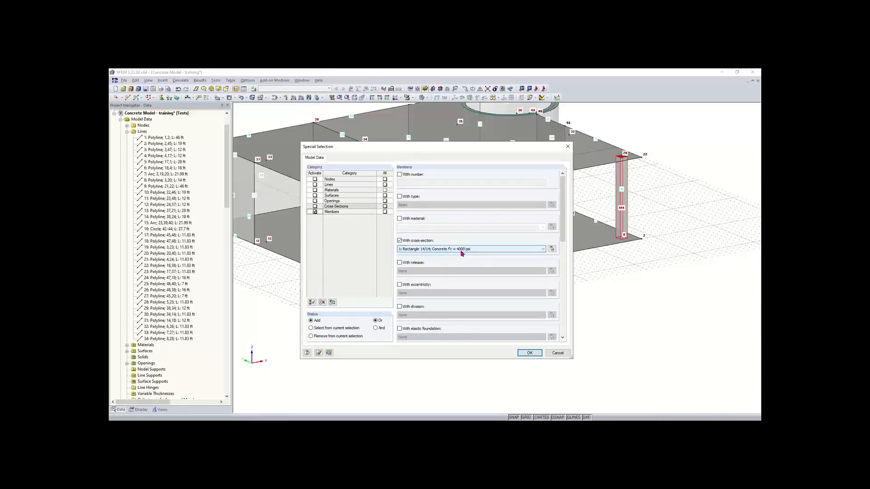
left_click(529, 353)
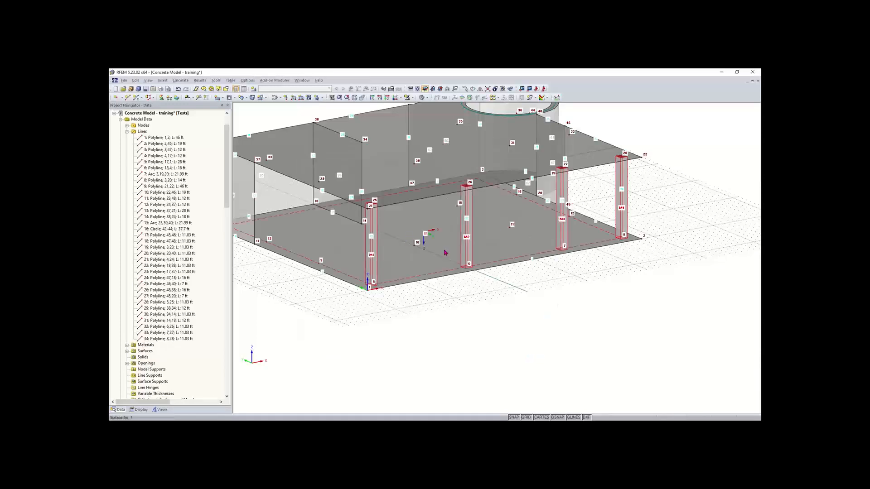
Copy the four selected edge columns from node 5 to node 9 to form a second column row.
scroll(443, 254, "down", 1)
middle_click_drag(468, 320, 484, 358)
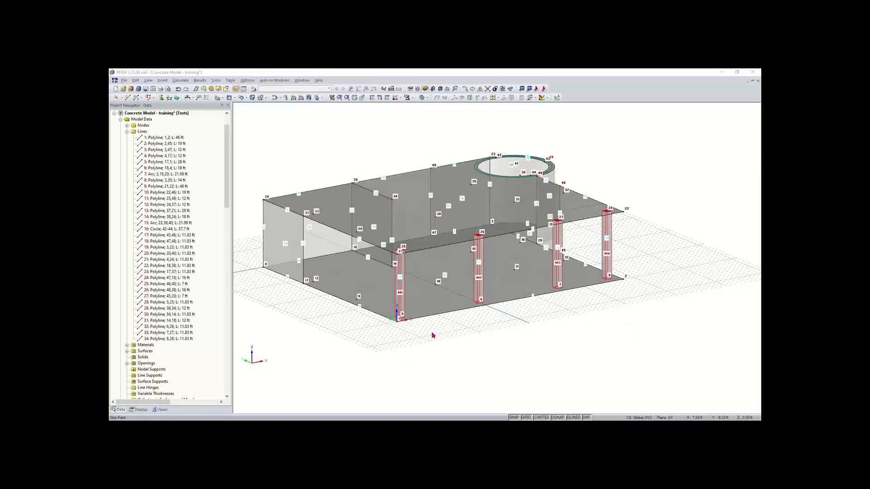
left_click(400, 317)
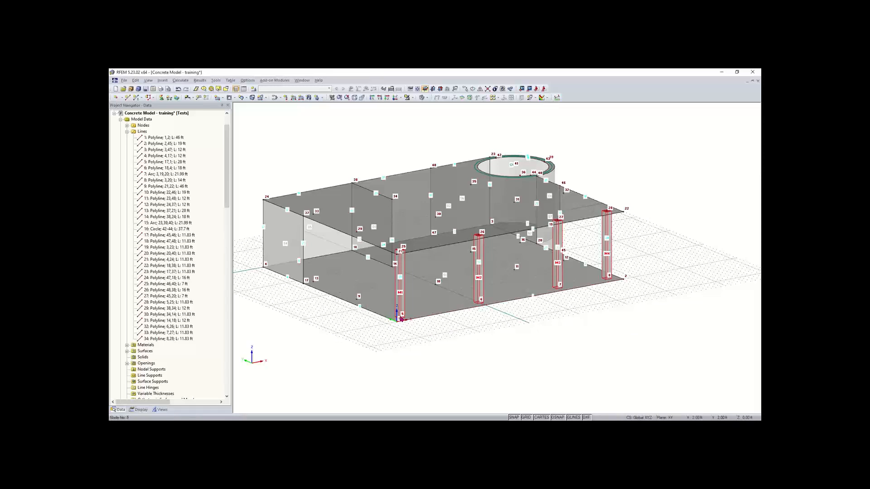
left_click(359, 297)
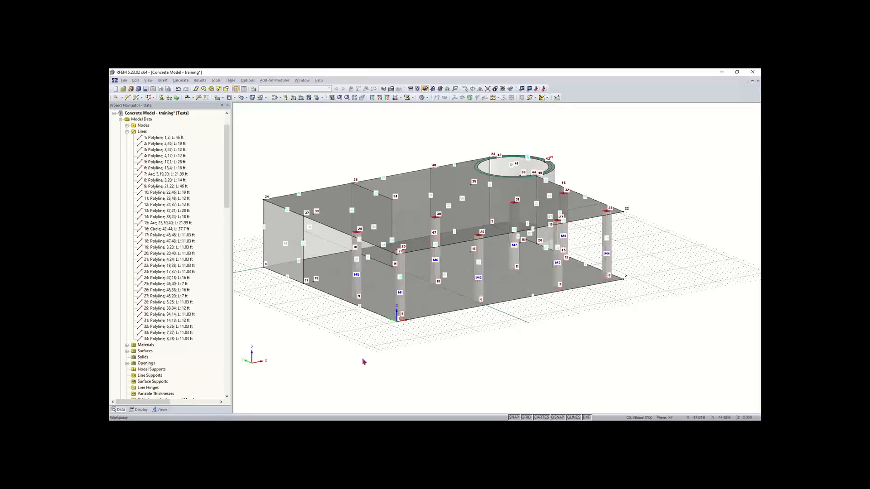
Add another copy of the 14 in square column at node 15, spanning up to the upper slab.
middle_click_drag(525, 327, 474, 351, "ctrl")
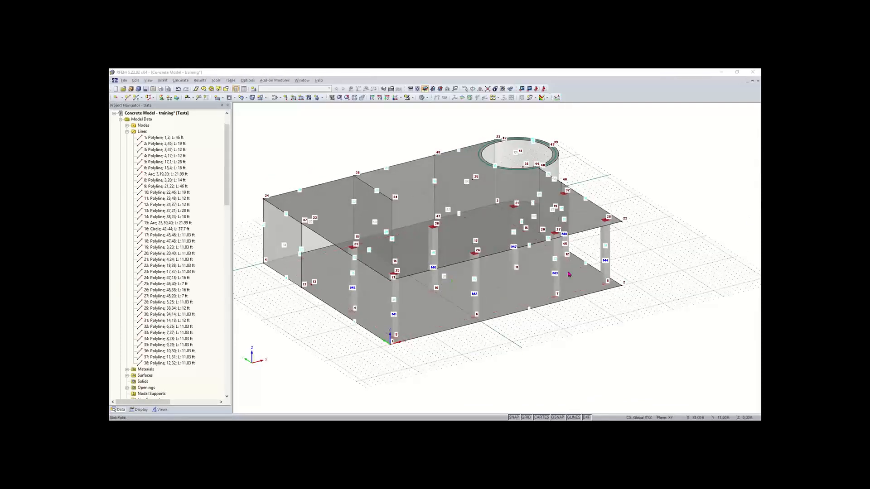
scroll(648, 235, "up", 5)
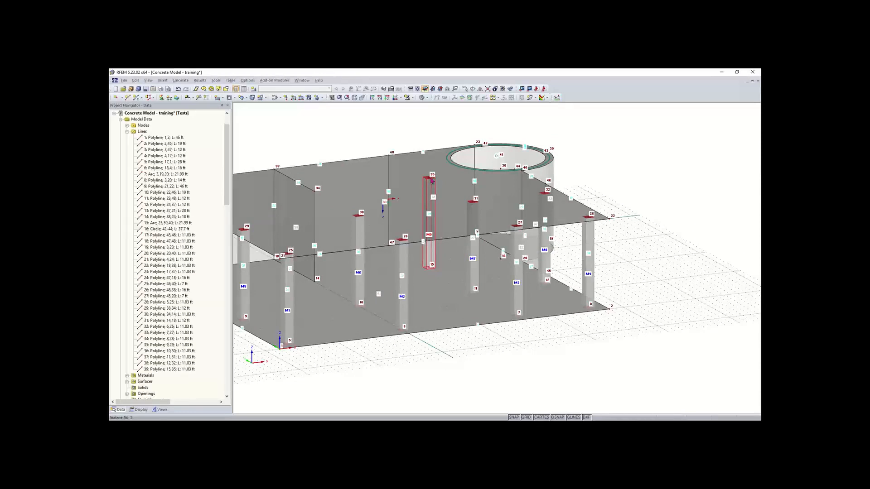
scroll(464, 277, "down", 2)
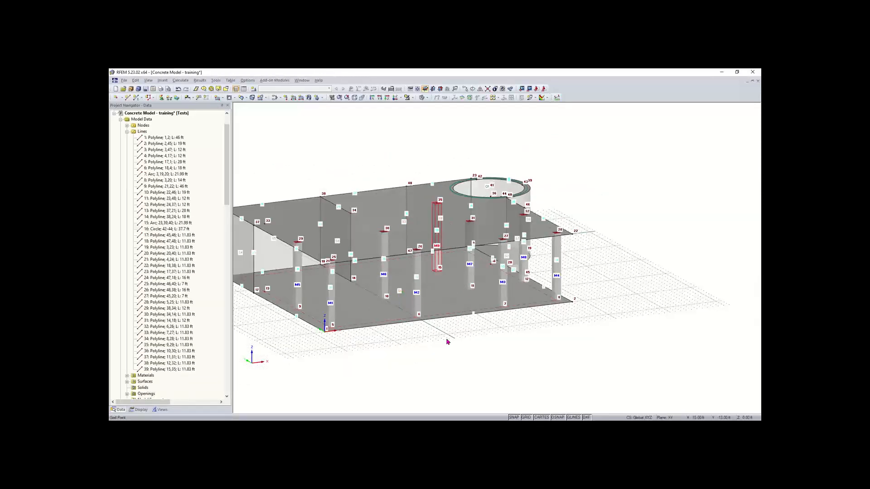
scroll(447, 341, "down", 1)
scroll(460, 332, "down", 1)
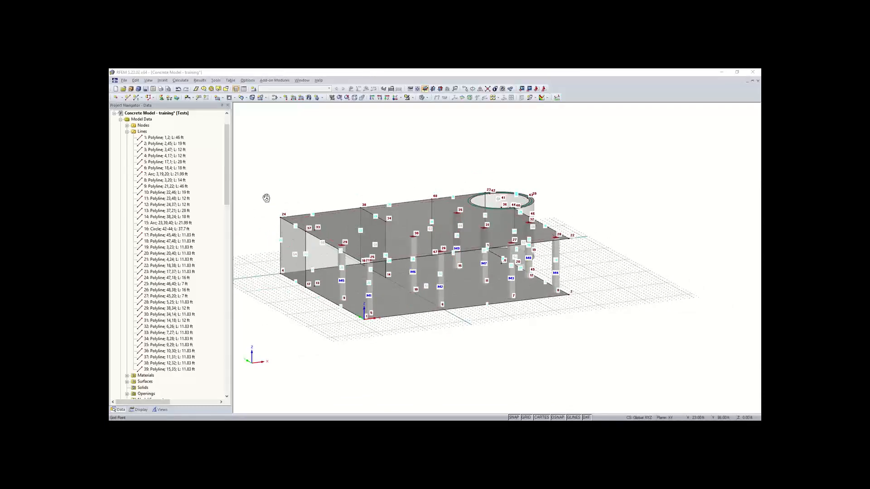
middle_click_drag(266, 196, 292, 222, "ctrl")
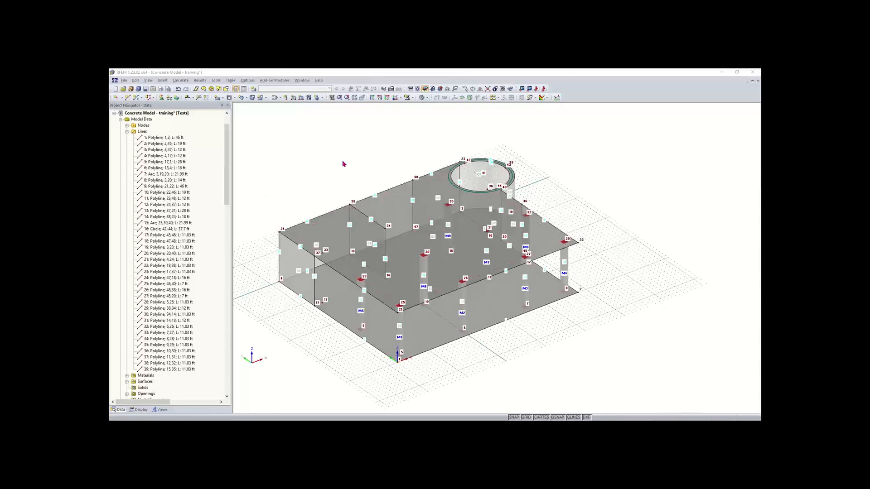
scroll(328, 259, "up", 2)
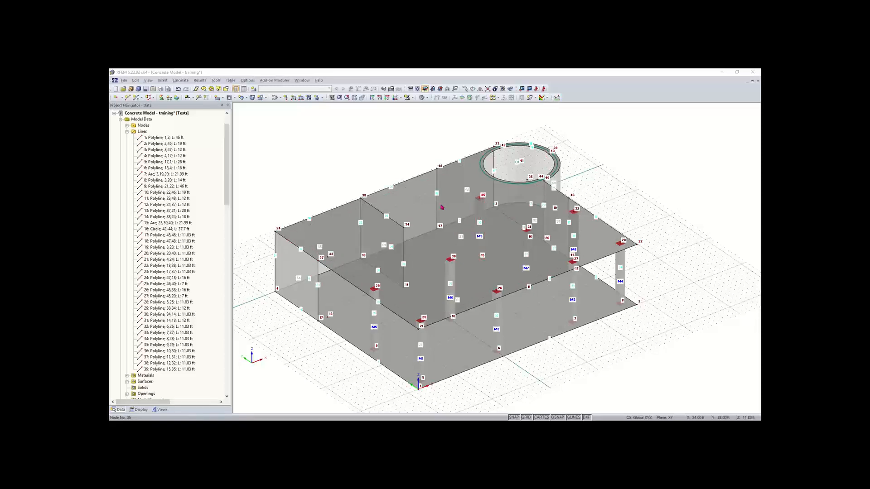
scroll(329, 257, "up", 2)
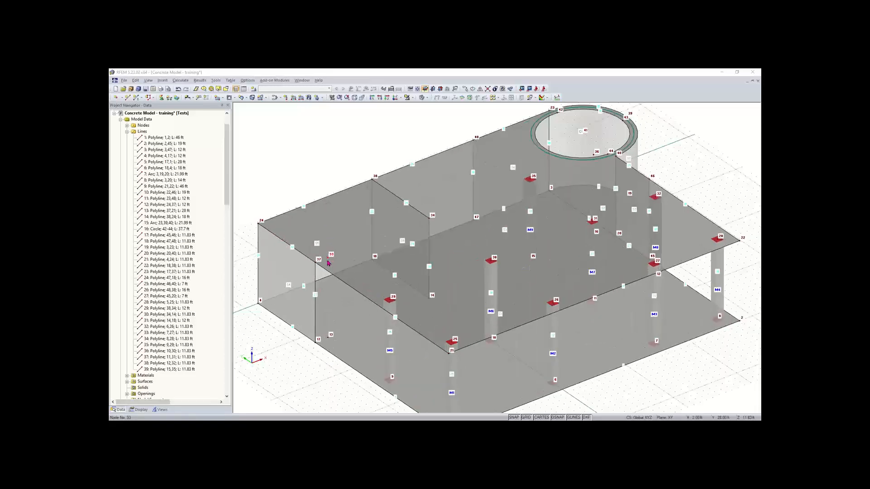
left_click(310, 177)
left_click(127, 98)
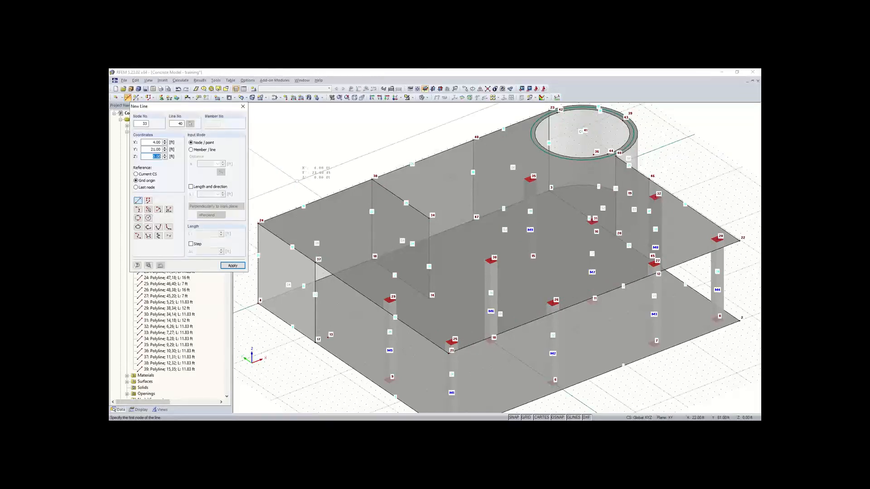
left_click(246, 109)
Start a new rib member positioned on the +z side of the surface, with integration widths of L/8 on both sides.
left_click(137, 99)
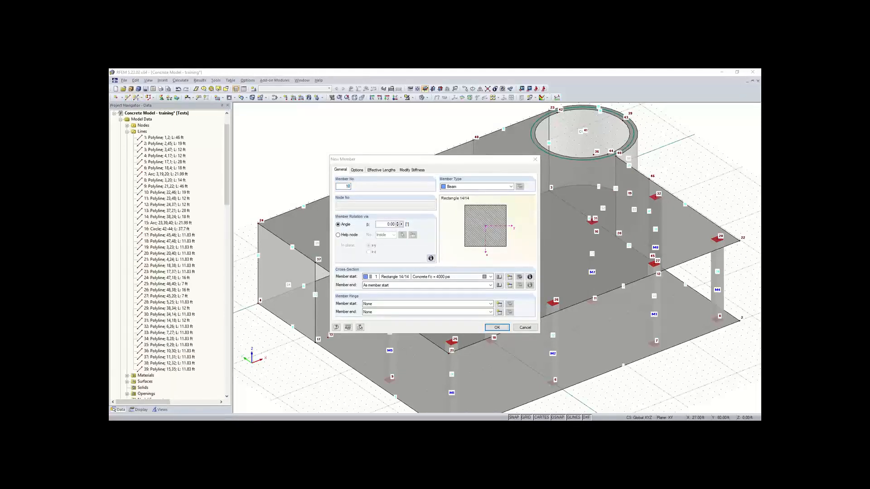
left_click(478, 187)
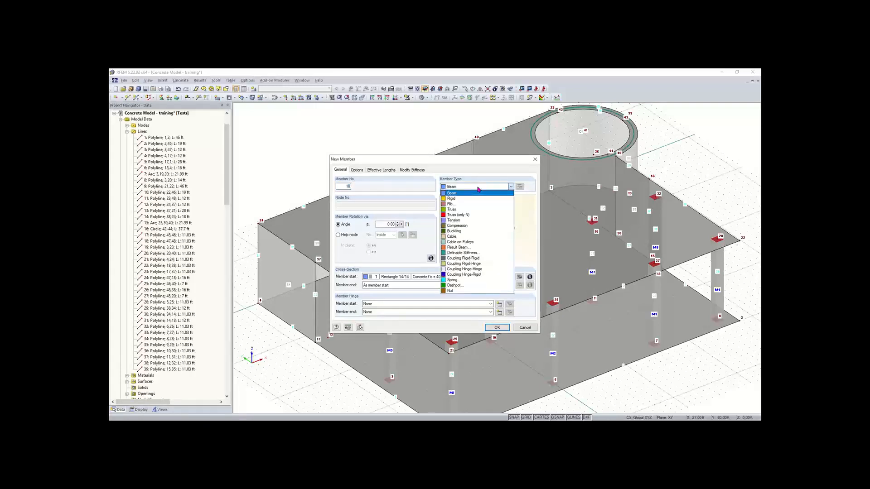
left_click(460, 204)
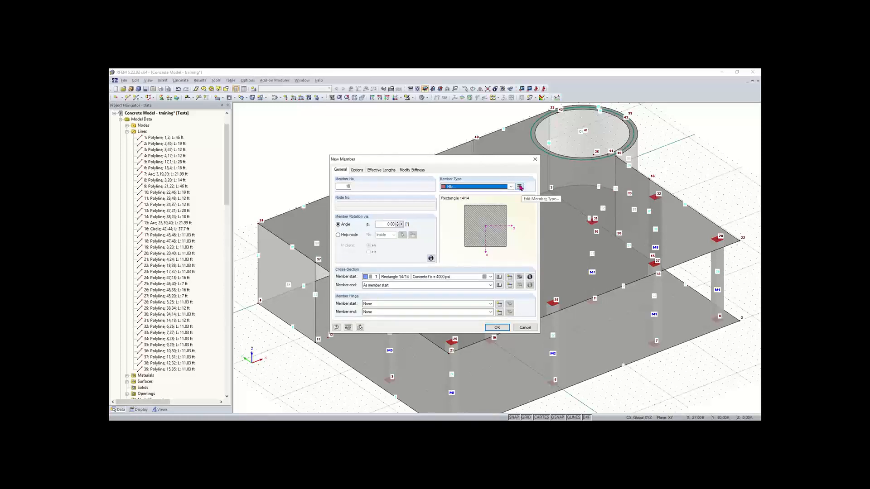
left_click(520, 187)
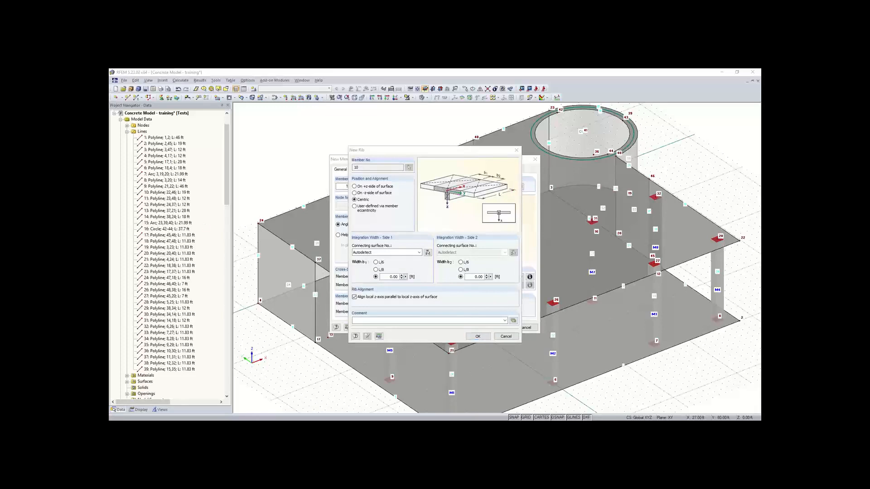
left_click(365, 188)
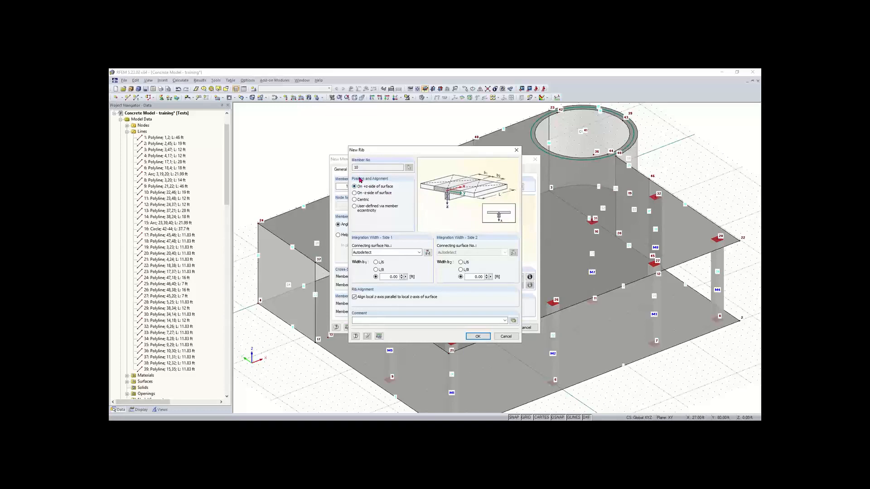
left_click(371, 193)
left_click(366, 187)
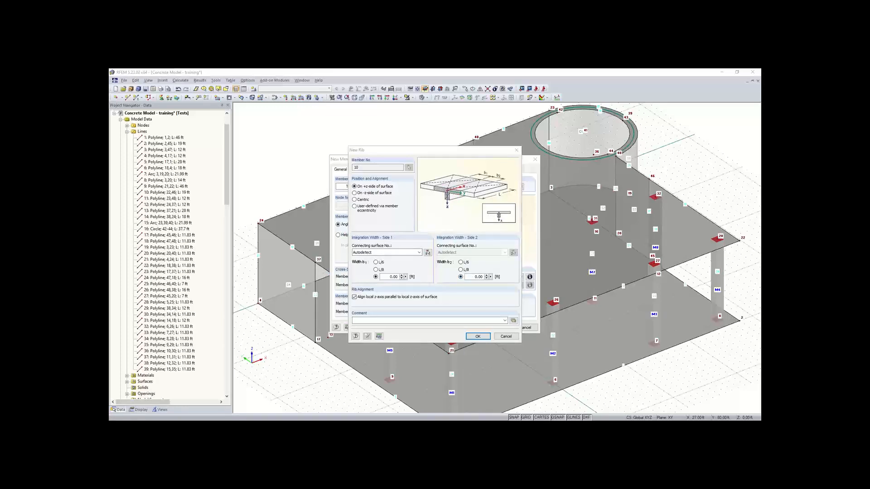
left_click(375, 269)
left_click(461, 270)
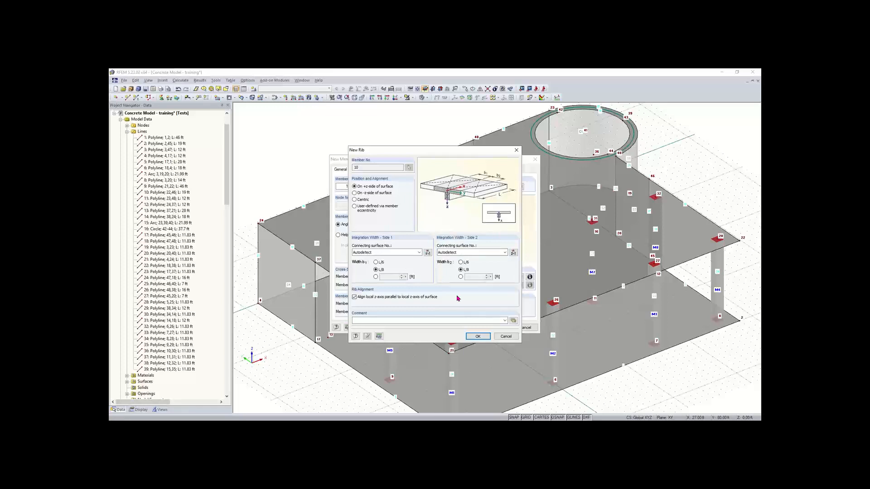
left_click(474, 336)
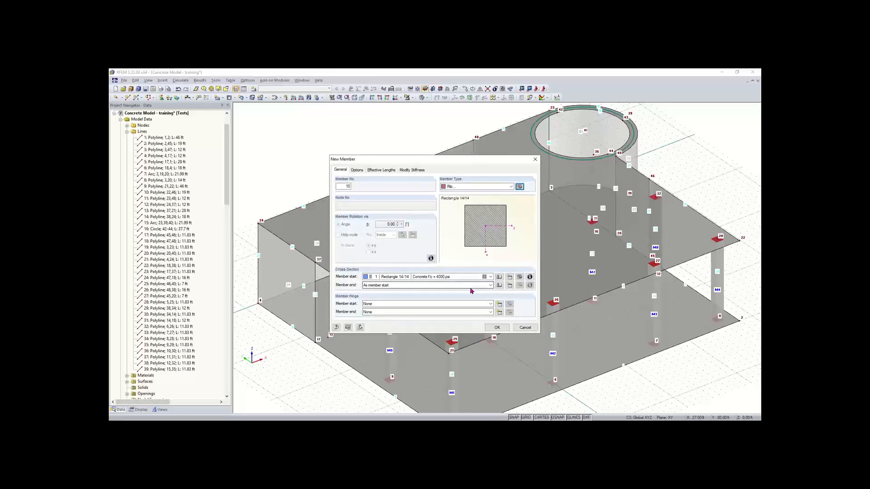
Give the rib a rectangular cross-section with b = 7 in and h = 5 in, using Concrete f'c = 4000 psi, ACI 318-19.
left_click(499, 277)
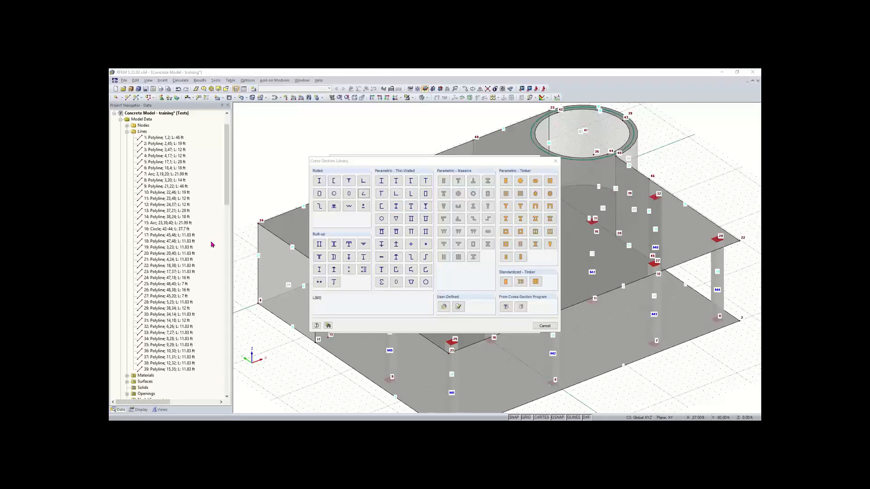
double_click(444, 182)
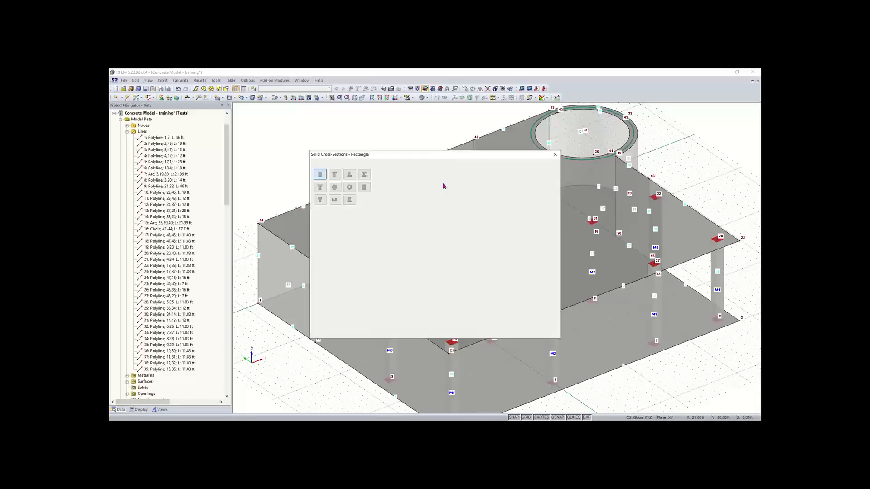
type("7")
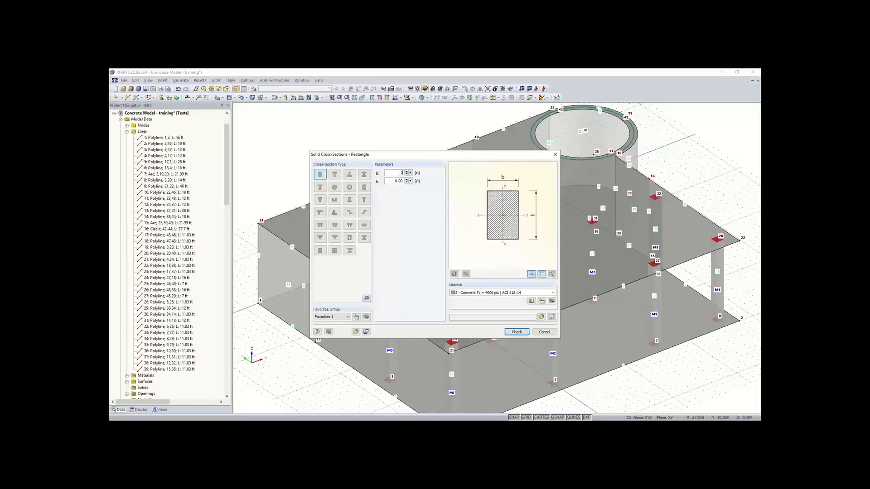
key("Tab")
type("5")
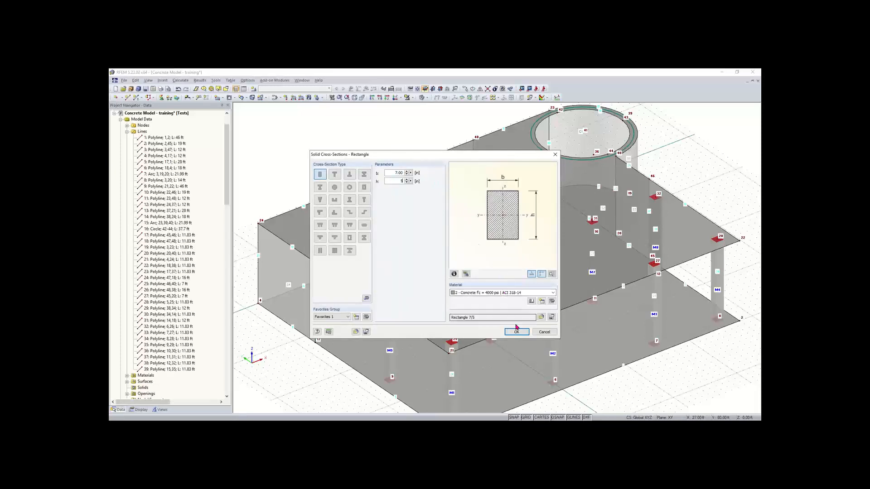
left_click(528, 293)
left_click(521, 293)
left_click(522, 293)
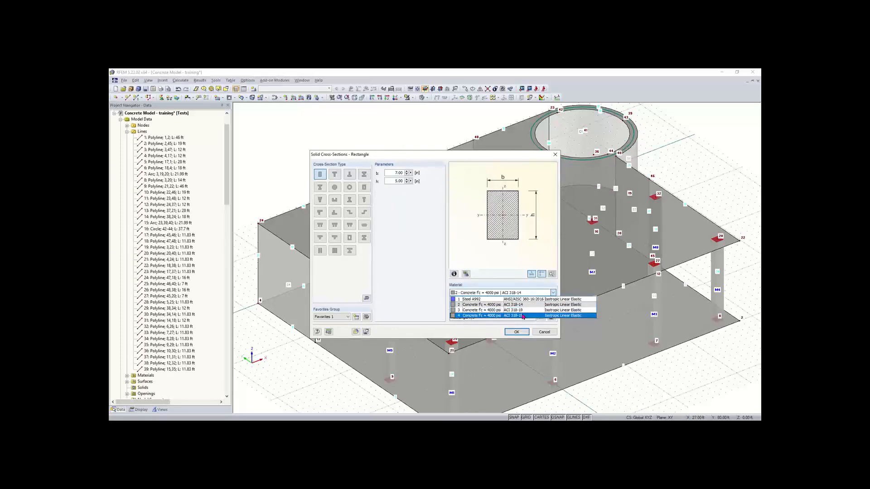
left_click(517, 309)
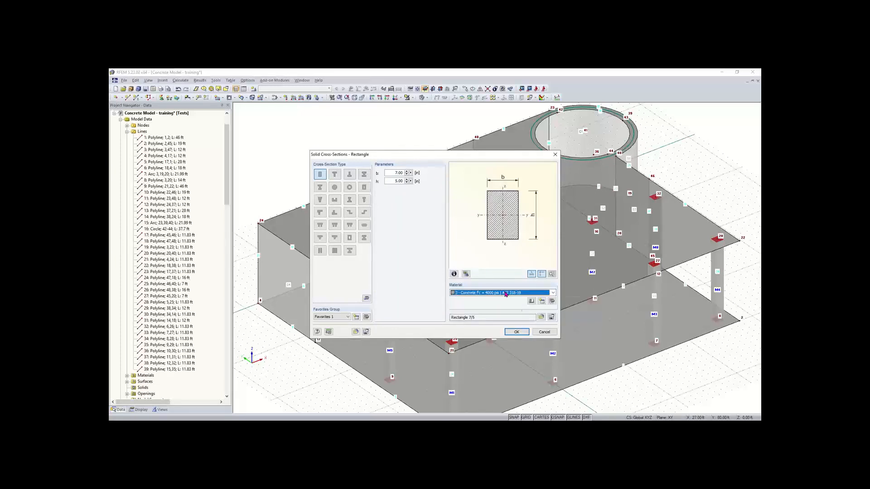
left_click(515, 333)
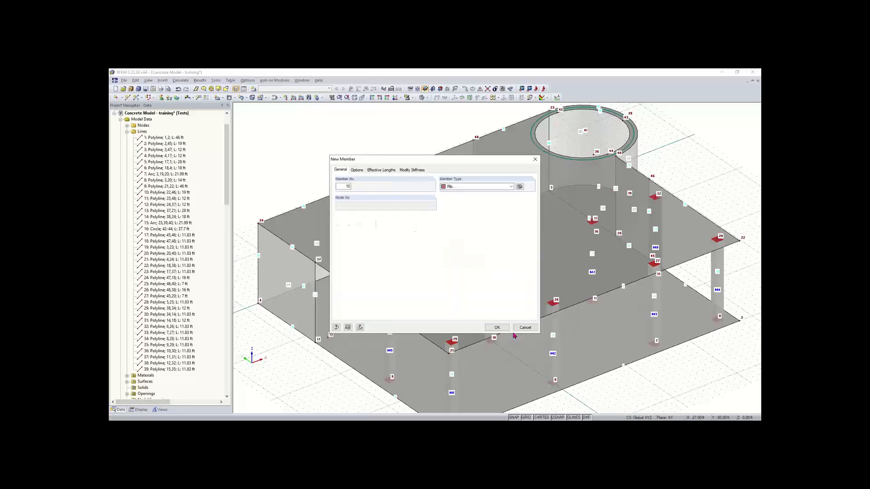
Try to place the rib member on the vertical wall-end line between nodes 14 and 34, and remove it again.
left_click(499, 329)
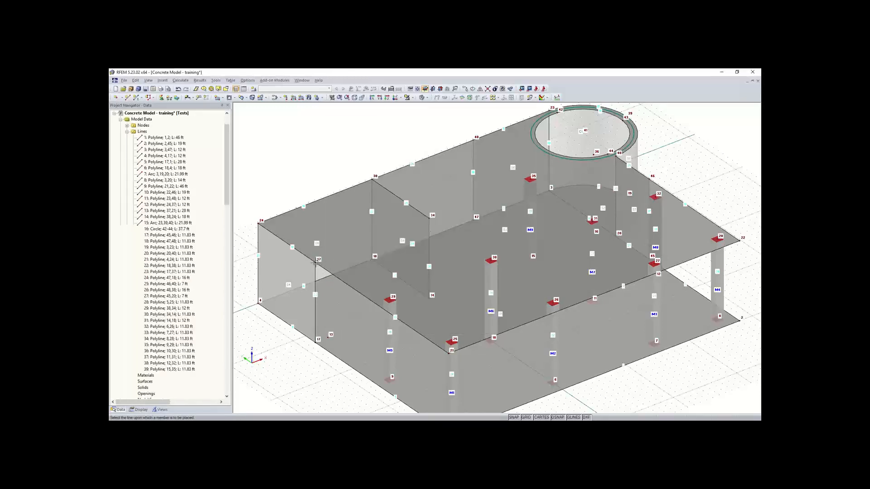
left_click(429, 219)
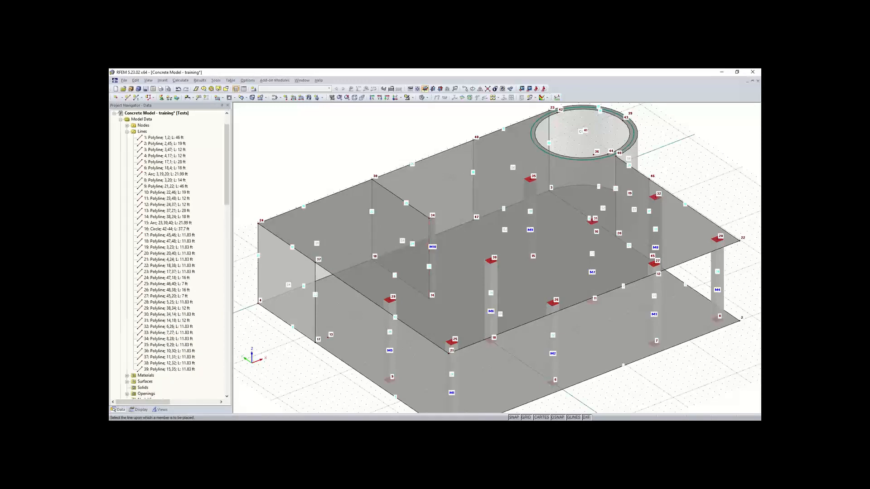
scroll(437, 219, "up", 5)
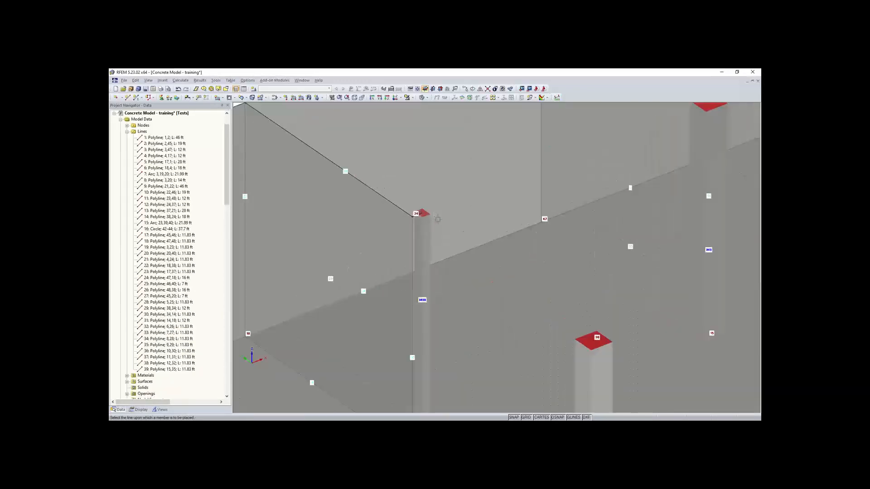
scroll(438, 219, "down", 5)
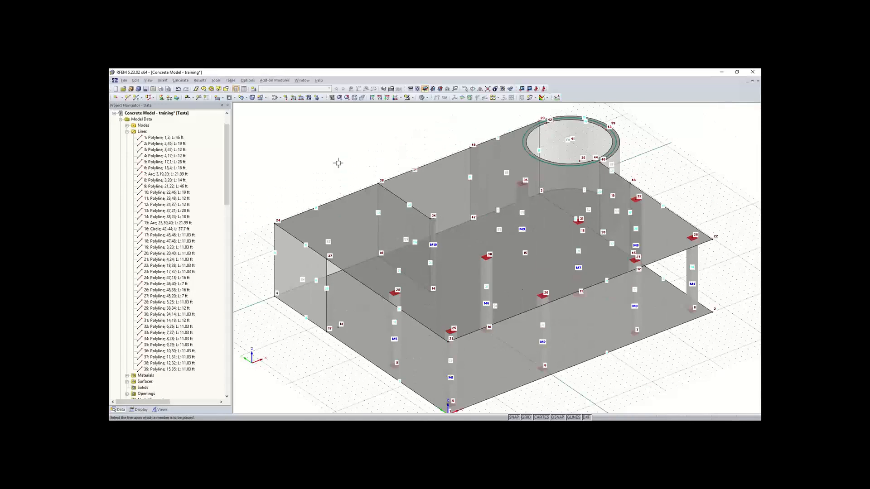
key("Escape")
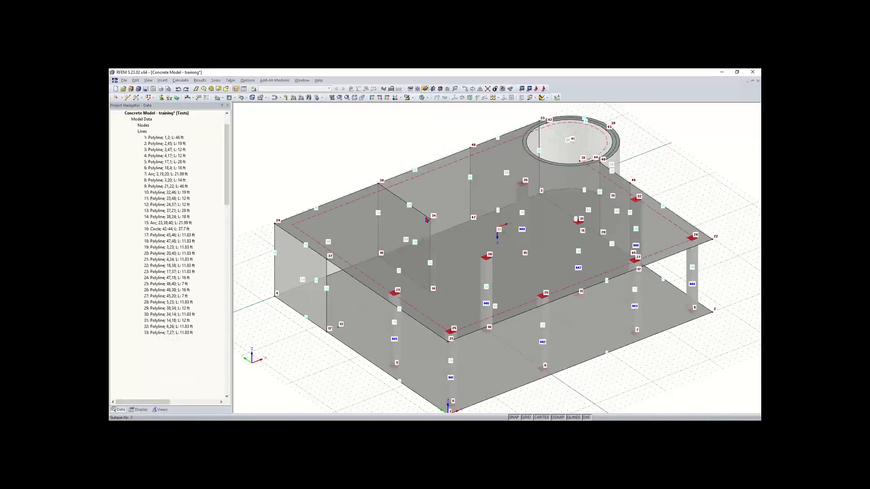
scroll(439, 230, "up", 1)
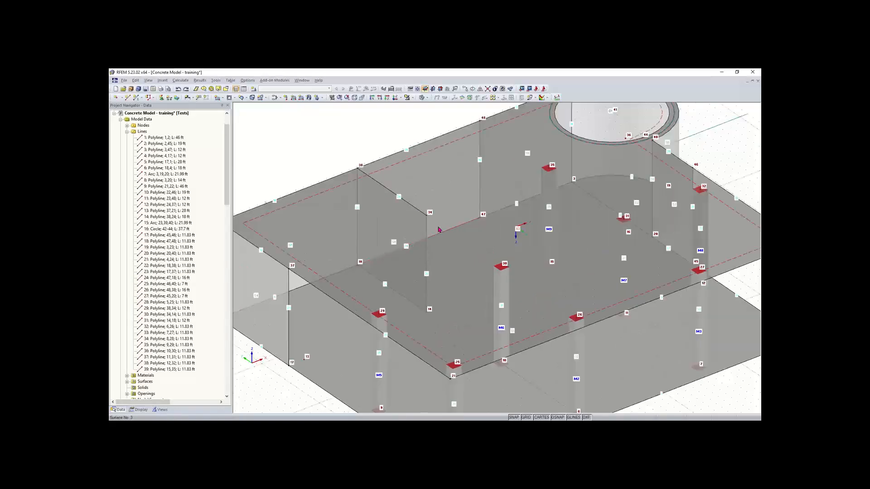
scroll(438, 230, "down", 1)
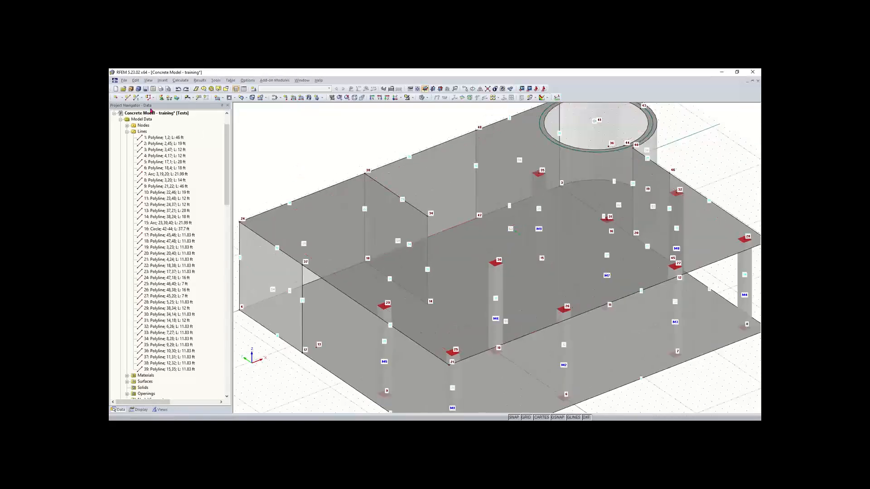
left_click(135, 98)
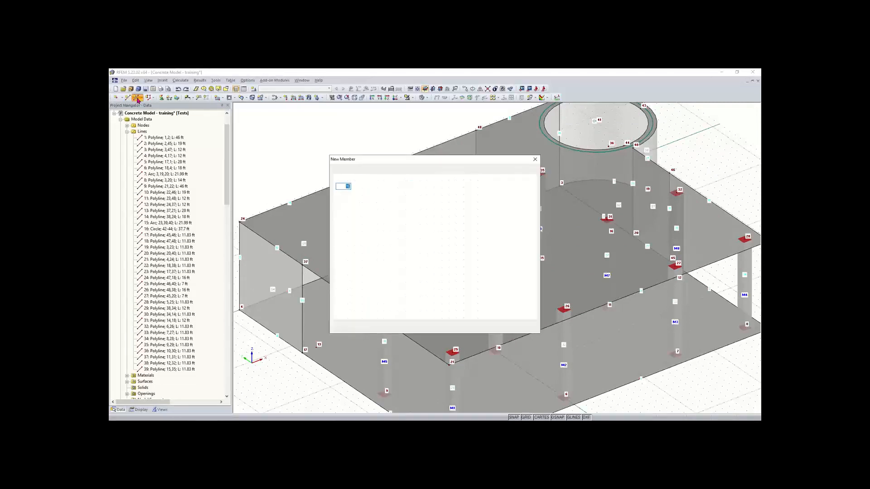
left_click(505, 327)
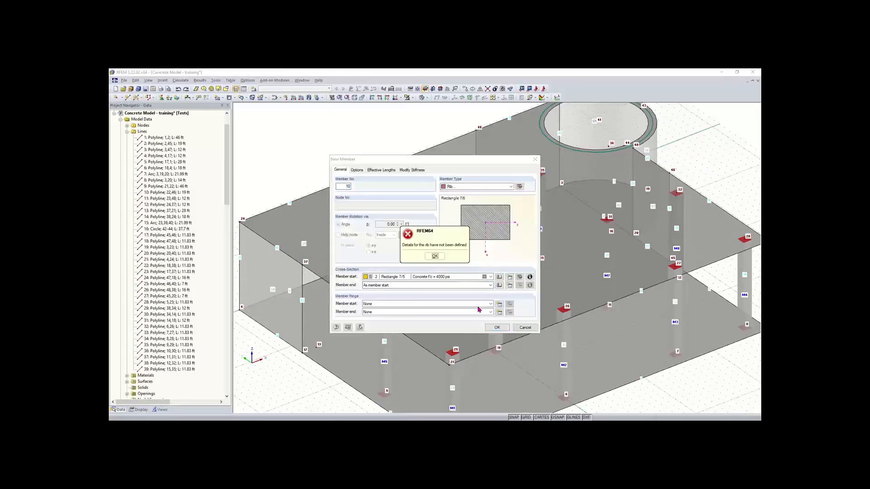
left_click(434, 255)
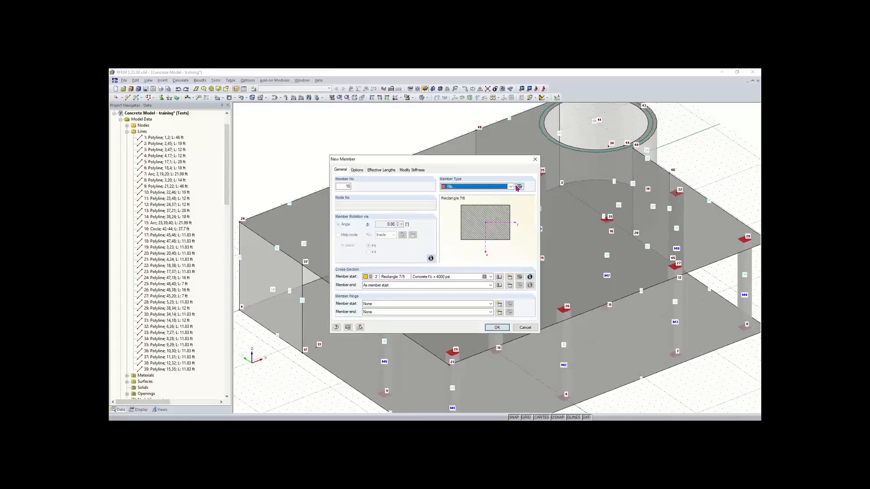
left_click(519, 186)
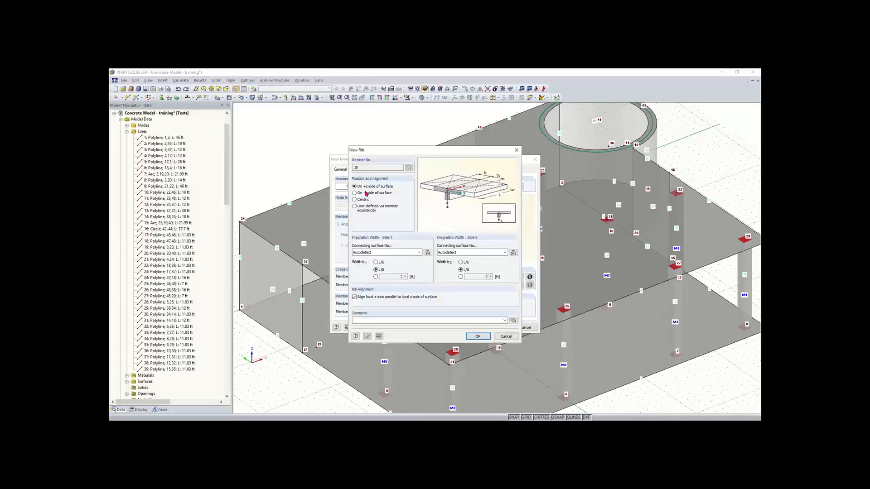
left_click(478, 336)
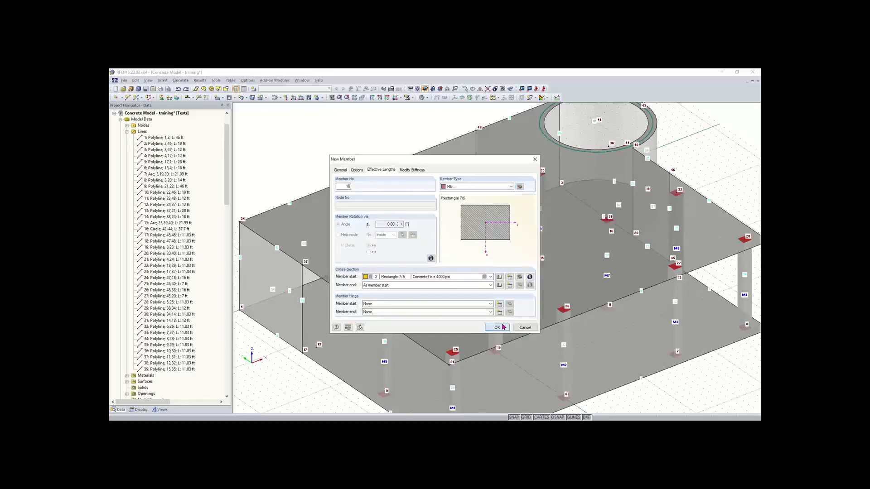
left_click(503, 326)
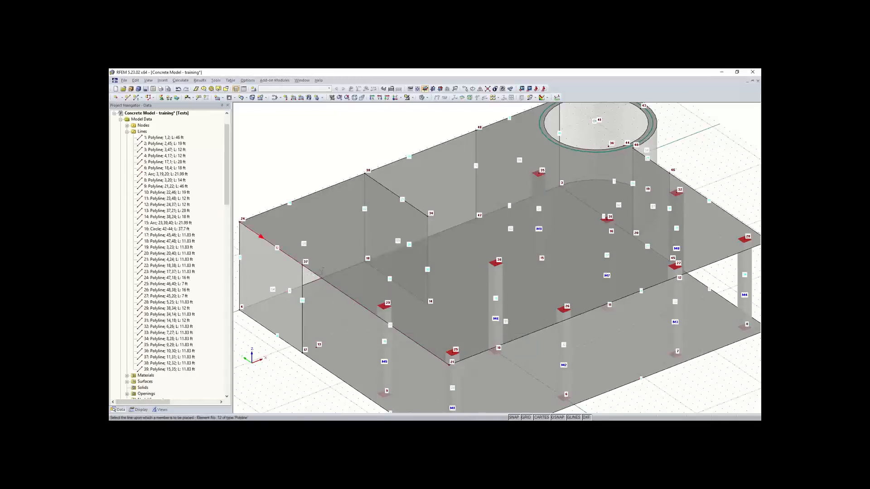
scroll(321, 272, "down", 5)
scroll(318, 273, "up", 3)
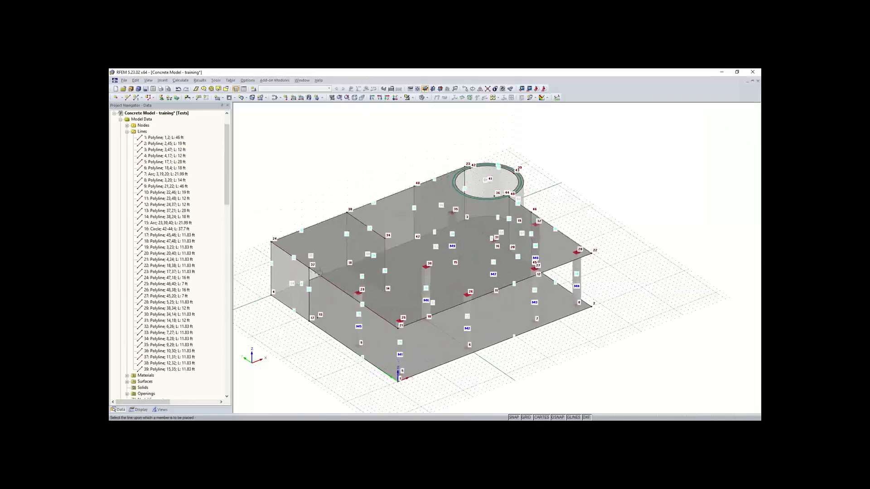
scroll(322, 264, "up", 2)
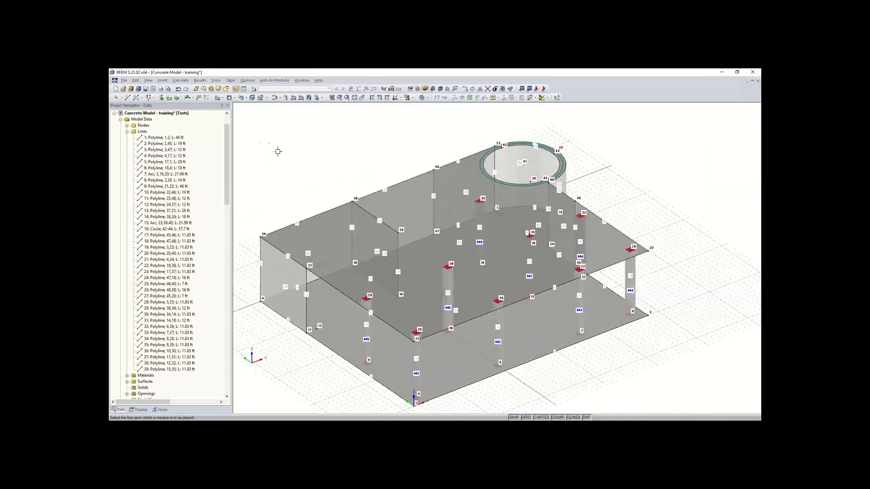
Draw two connected lines on the upper slab, from node 37 to node 34 and from node 34 to node 35.
left_click(128, 98)
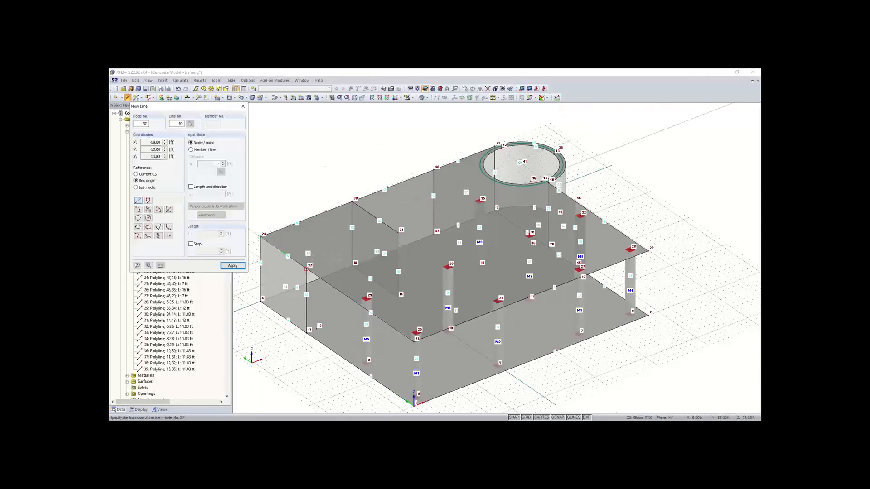
left_click(306, 269)
left_click(397, 233)
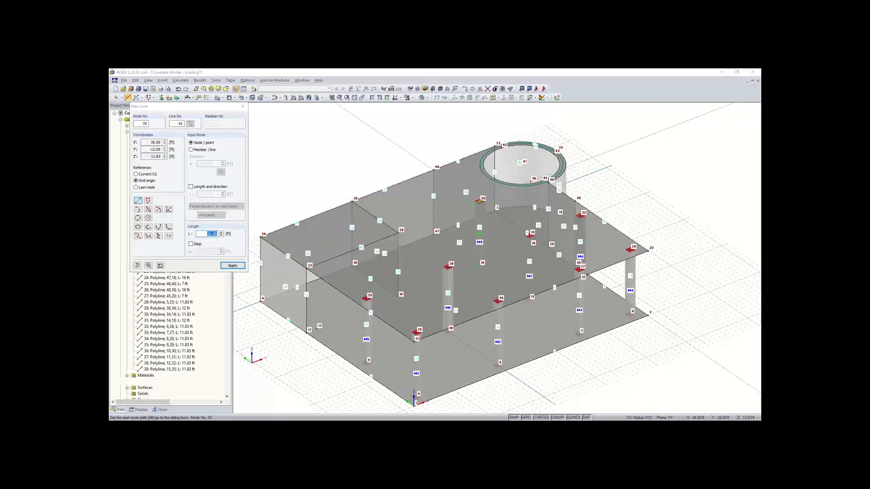
left_click(479, 201)
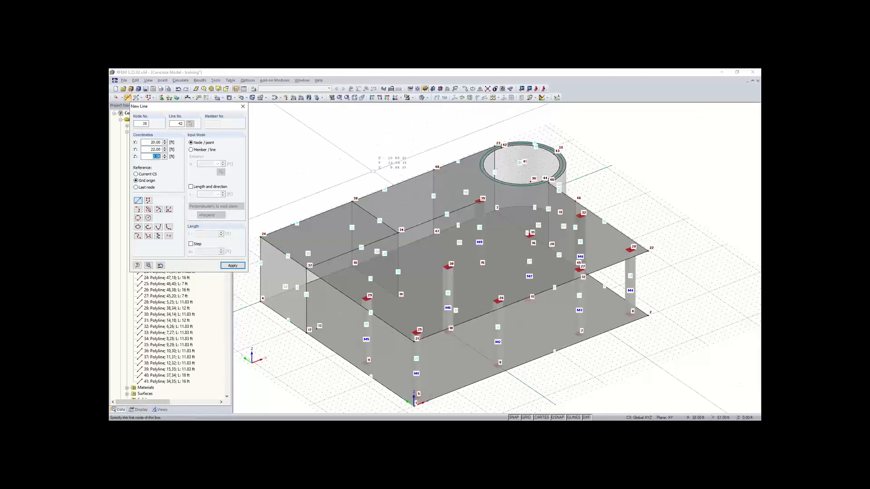
key("Escape")
Define a new rib member on the +z side of the surface with L/8 integration widths and the Rectangle 7/5 cross-section, Concrete f'c = 4000 psi.
left_click(136, 98)
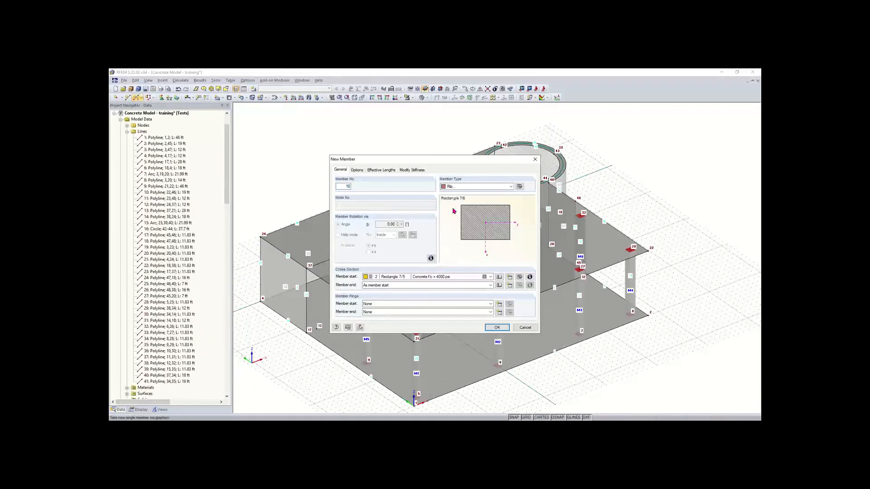
left_click(496, 327)
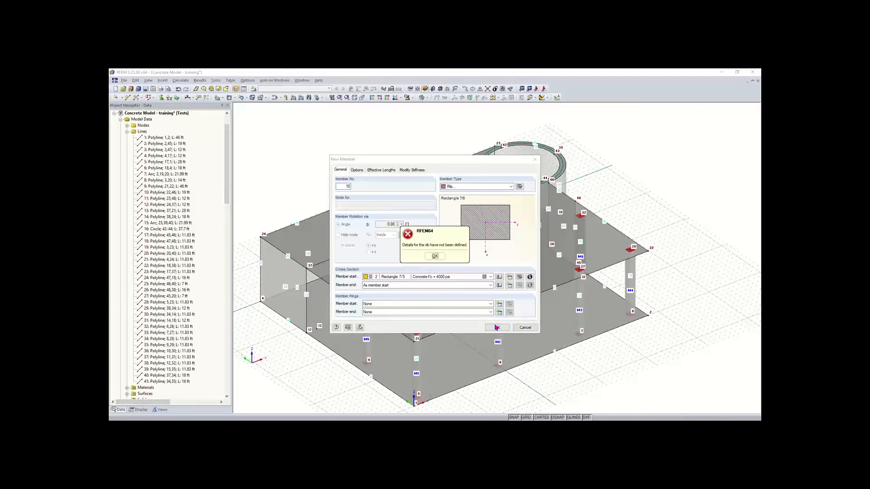
left_click(433, 257)
left_click(521, 187)
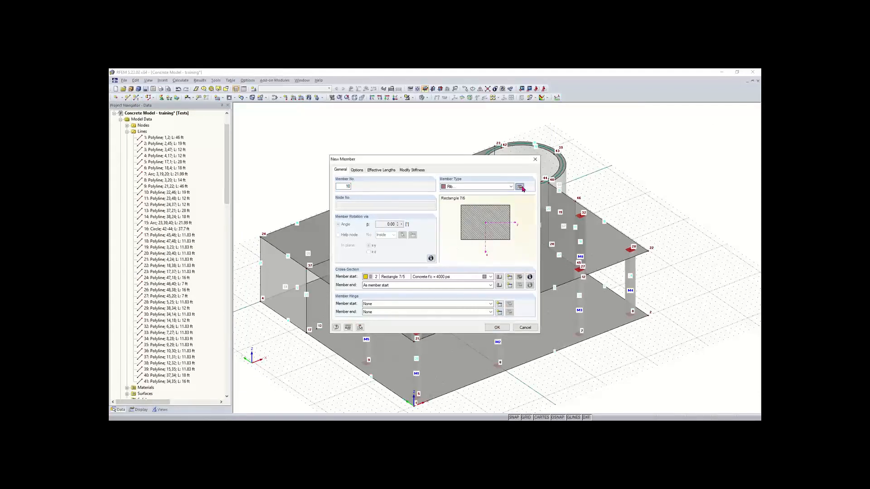
left_click(518, 150)
left_click(496, 327)
left_click(433, 256)
left_click(518, 188)
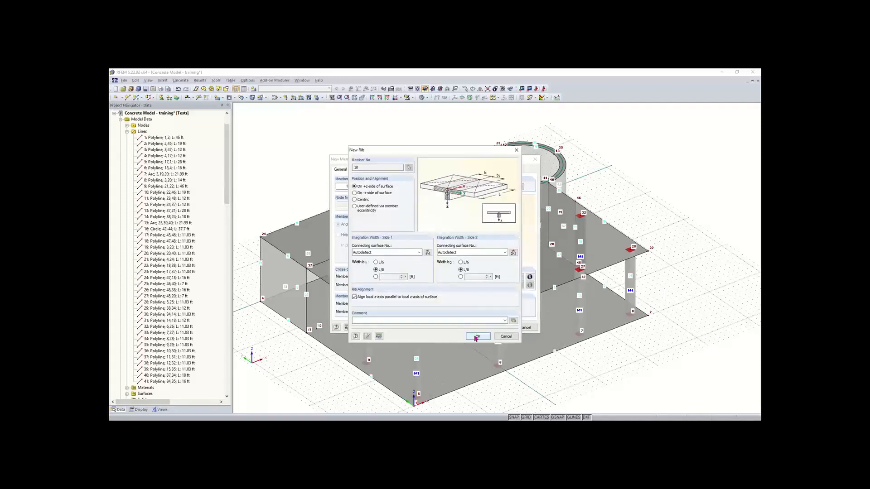
left_click(471, 336)
left_click(498, 328)
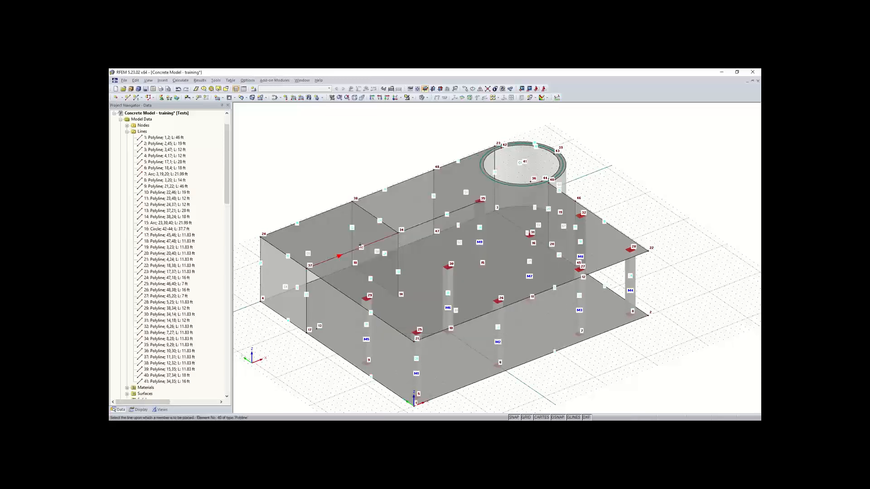
Place the rib on the two upper slab lines between nodes 37 and 34 and between nodes 34 and 35.
left_click(430, 224)
left_click(429, 224)
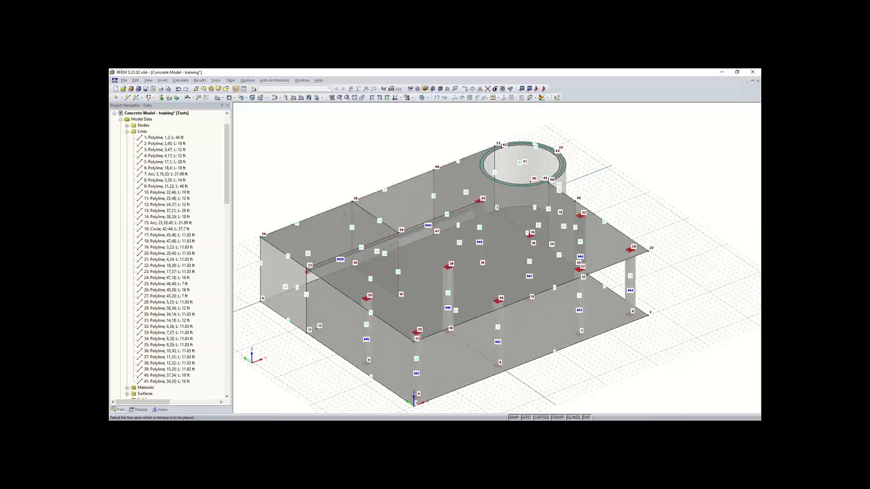
right_click(284, 172)
right_click(285, 172)
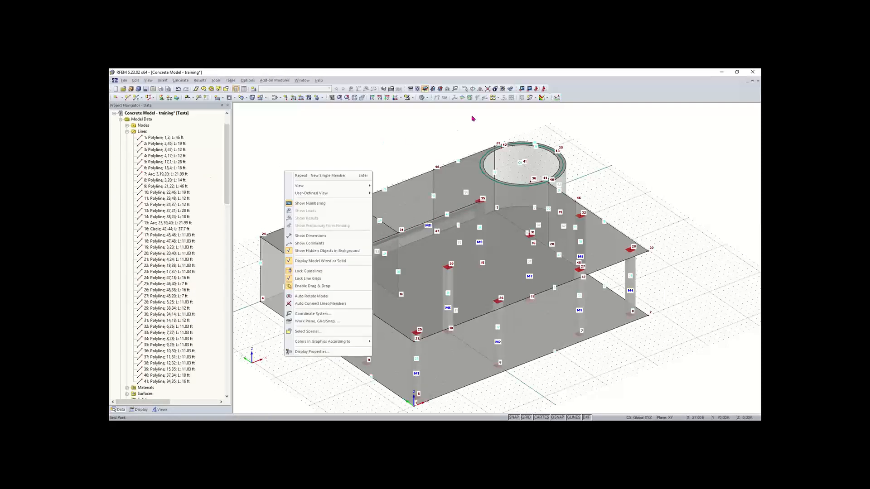
left_click(410, 137)
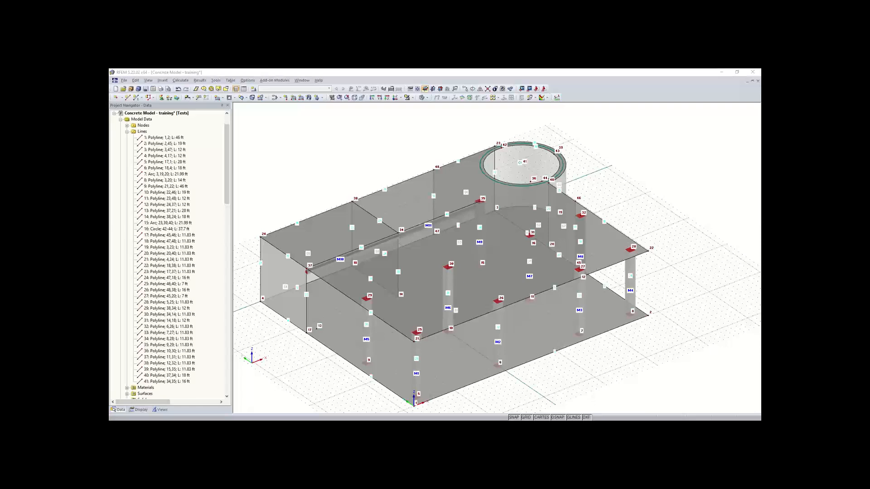
middle_click_drag(327, 309, 466, 279, "ctrl")
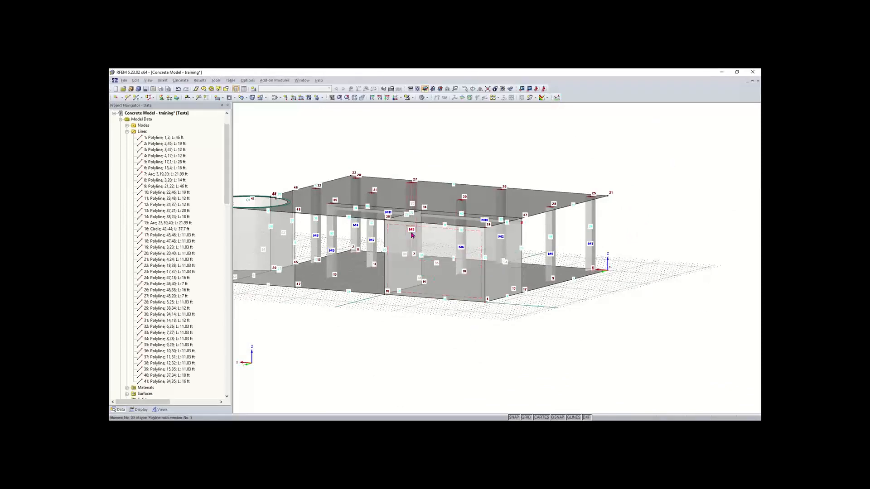
left_click(234, 98)
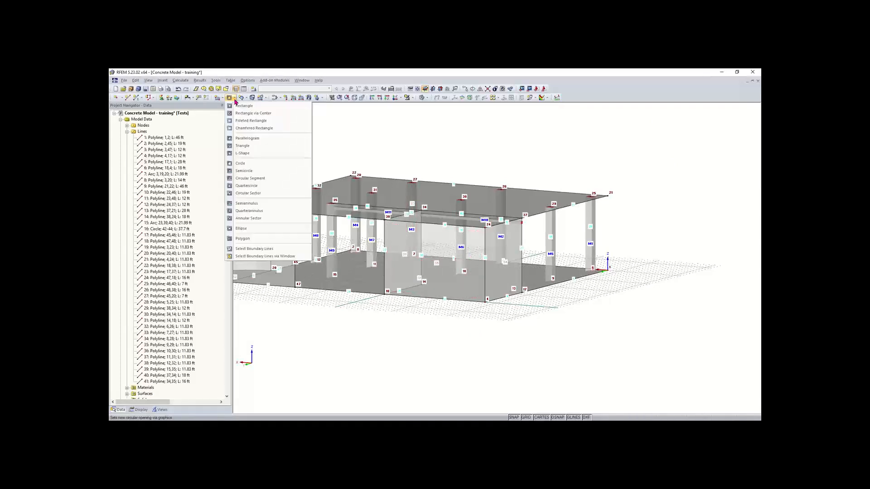
left_click(244, 106)
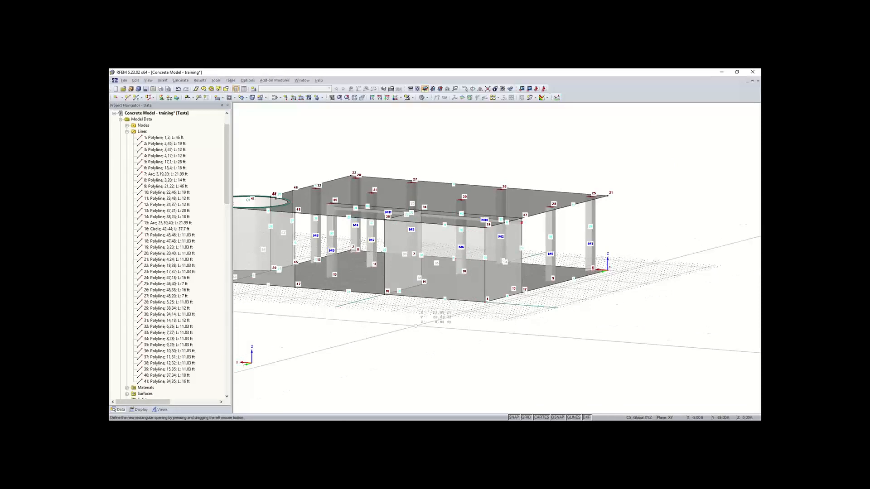
key("Escape")
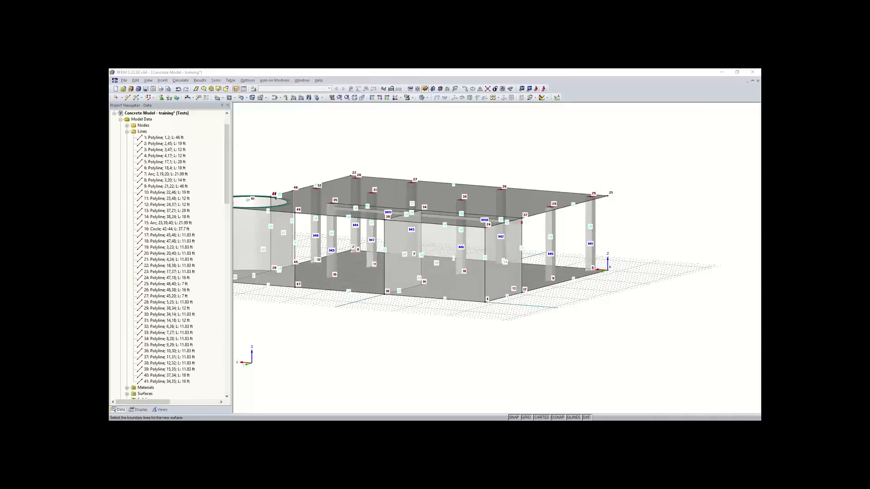
key("Escape")
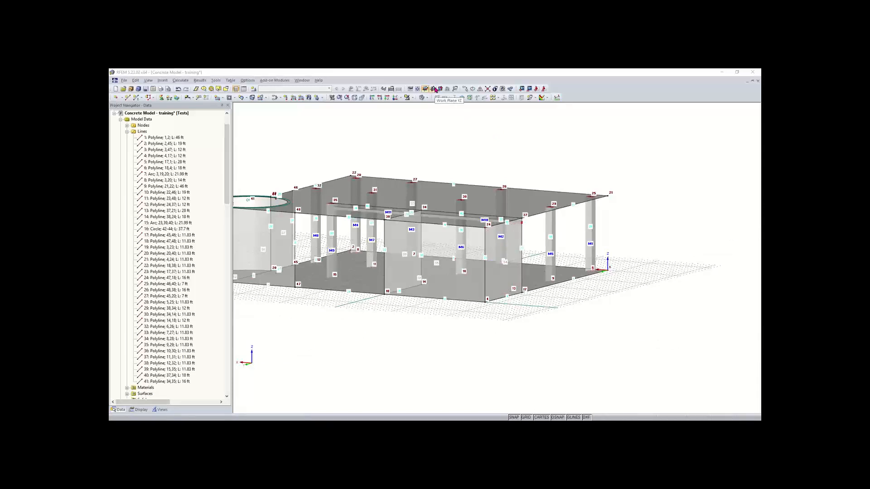
Switch the work plane to XZ and set its origin at node 4, the lower corner of the outer wall.
left_click(441, 89)
middle_click_drag(500, 320, 482, 344)
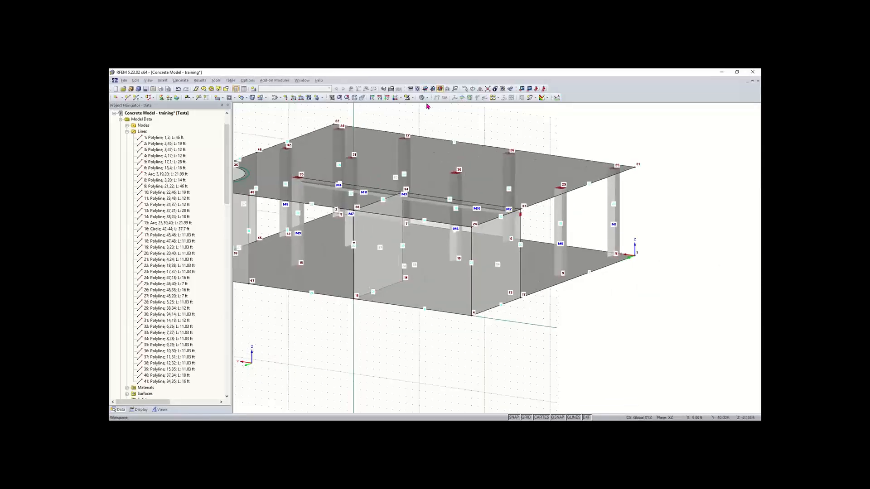
left_click(418, 88)
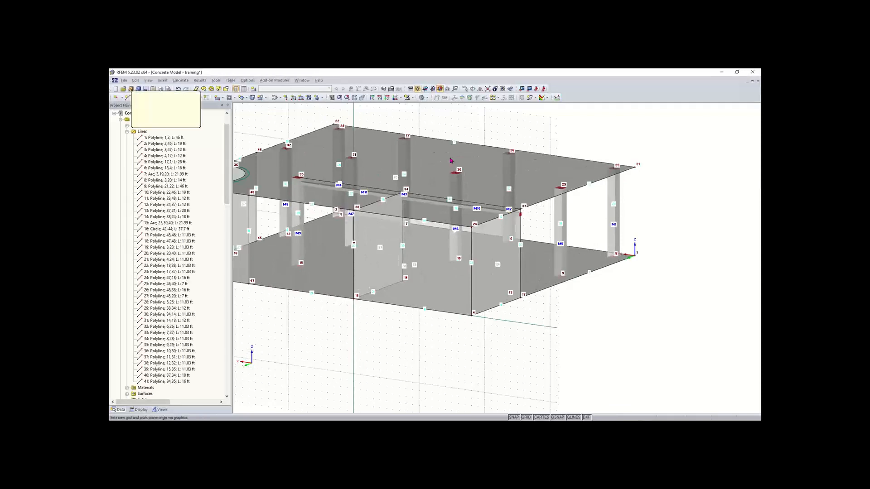
left_click(474, 316)
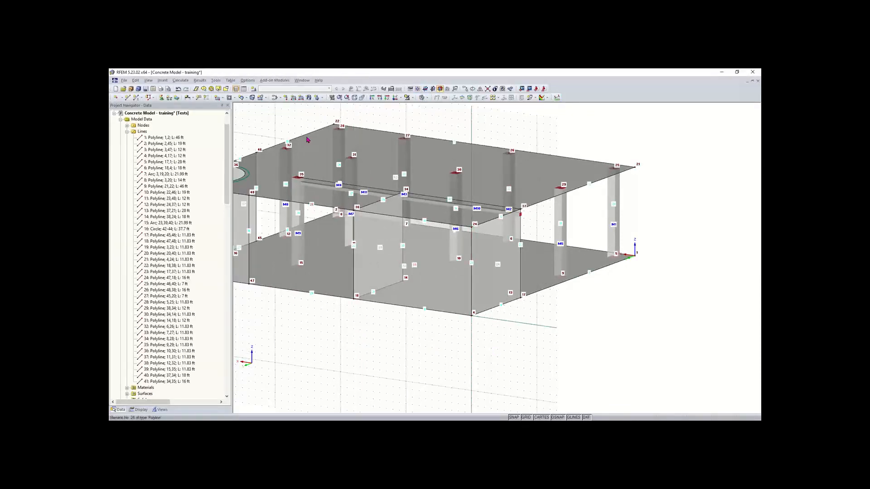
Create a rectangular opening 11 ft wide and 6 ft high in the outer wall between nodes 4 and 18, 3 ft above the base.
left_click(230, 97)
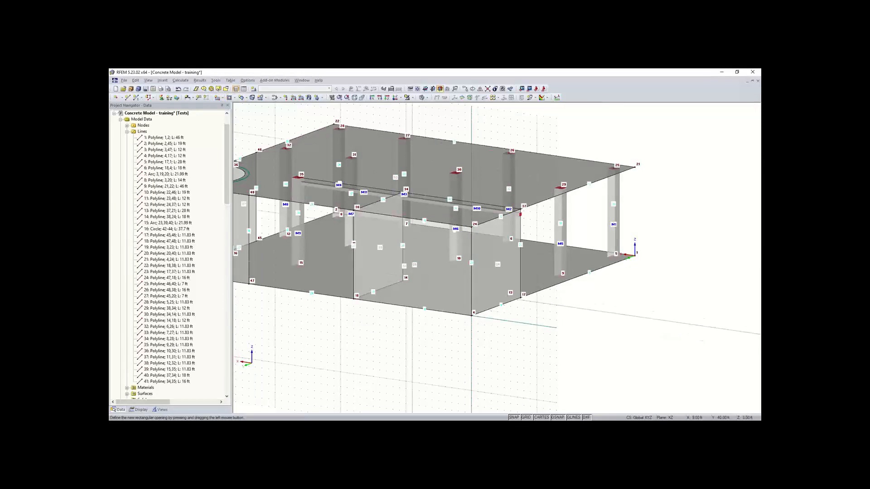
scroll(390, 243, "up", 3)
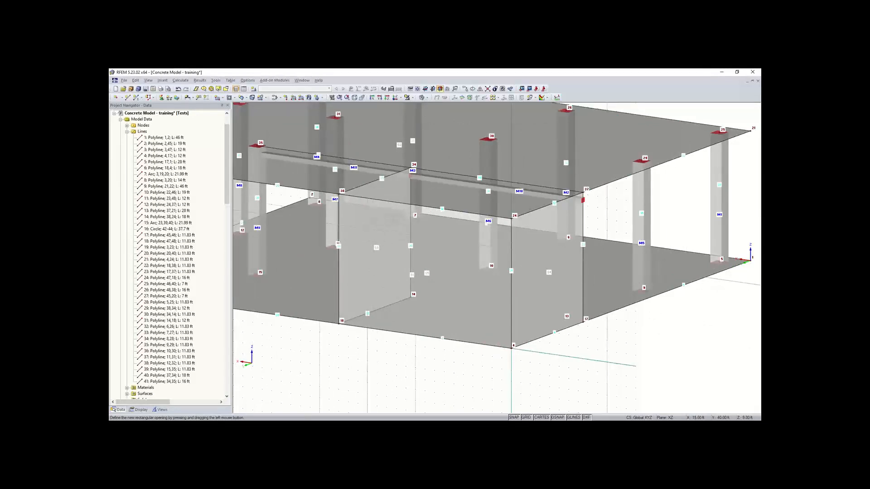
scroll(372, 228, "up", 1)
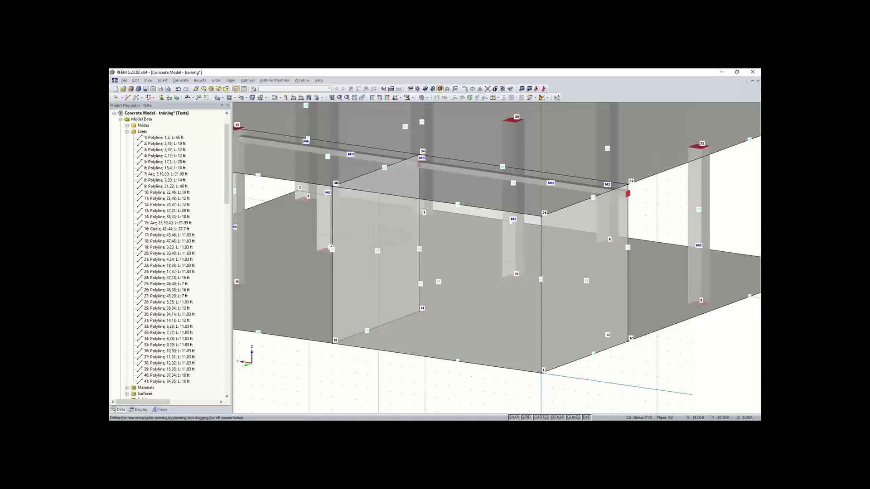
left_click(378, 352)
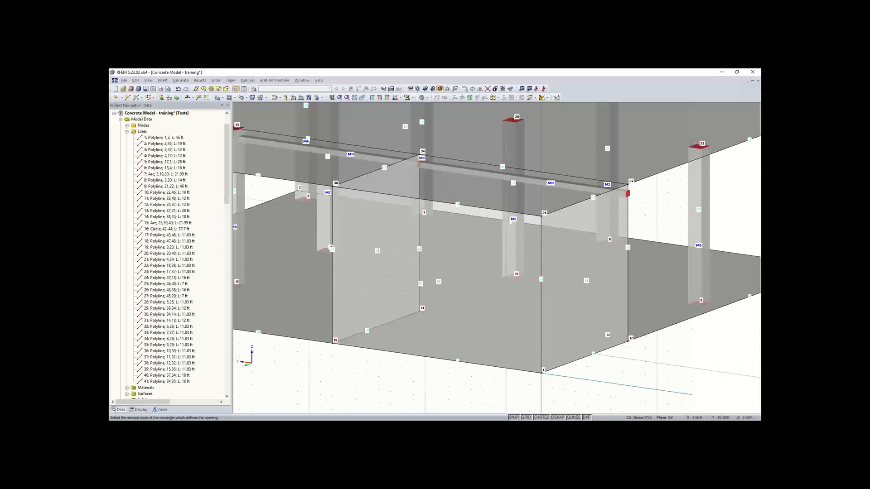
left_click(382, 320)
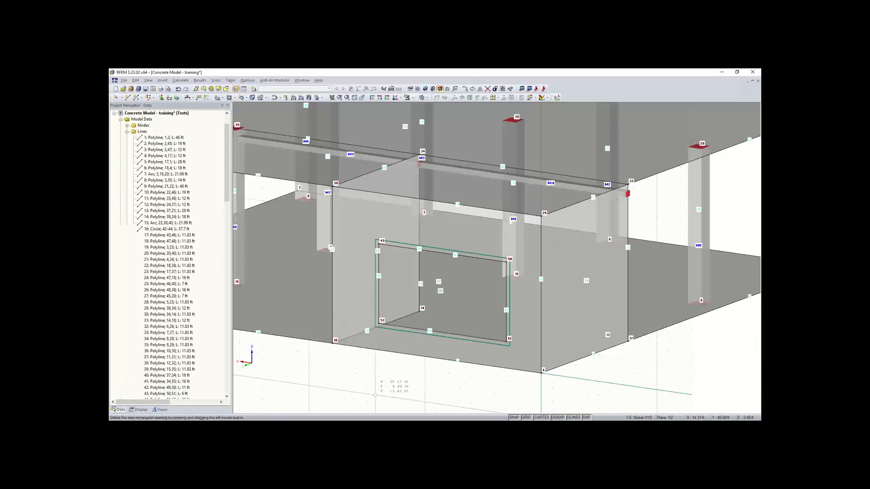
scroll(443, 400, "down", 2)
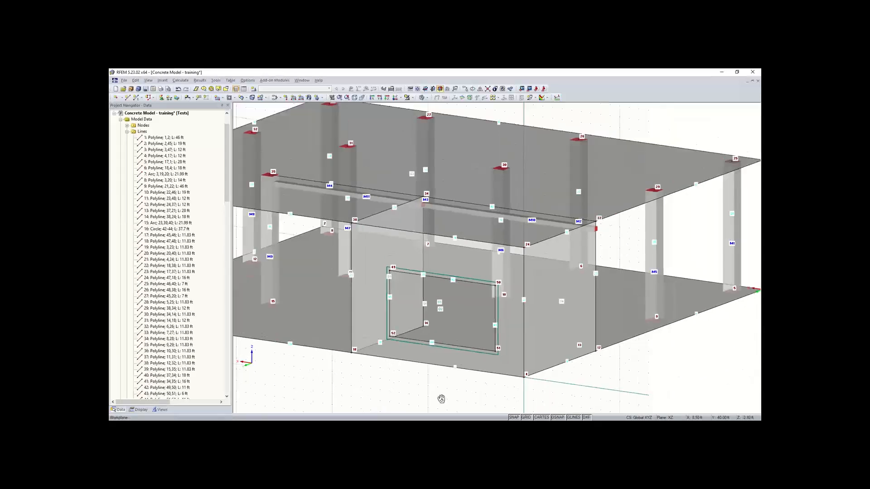
middle_click_drag(392, 384, 492, 373, "ctrl")
middle_click_drag(411, 375, 236, 386, "ctrl")
right_click(233, 394)
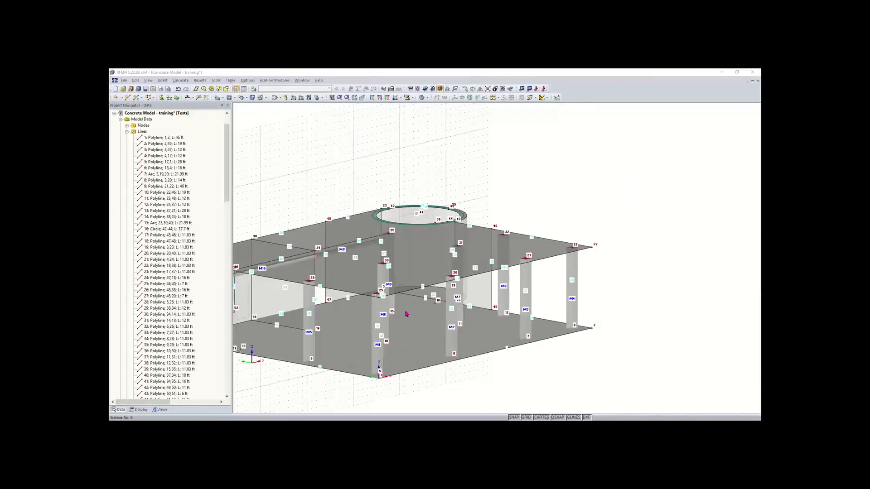
scroll(428, 353, "down", 3)
middle_click_drag(417, 385, 429, 355)
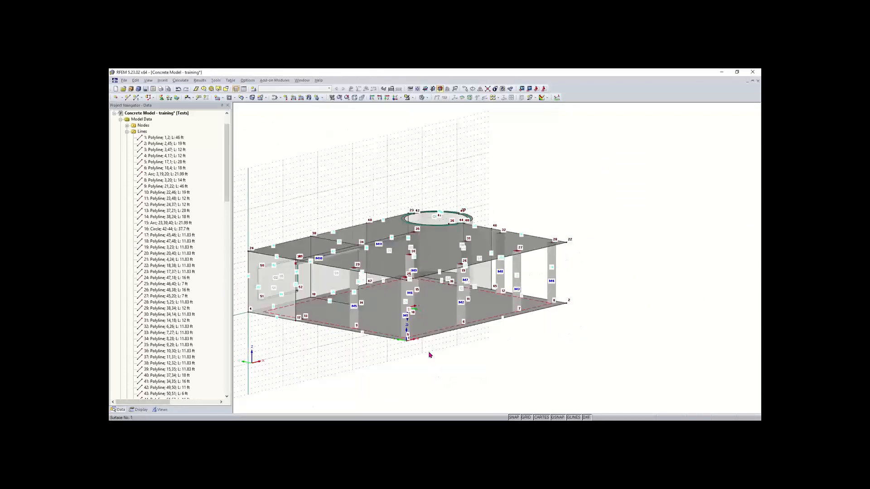
Switch the work plane back to XY.
scroll(429, 353, "down", 1)
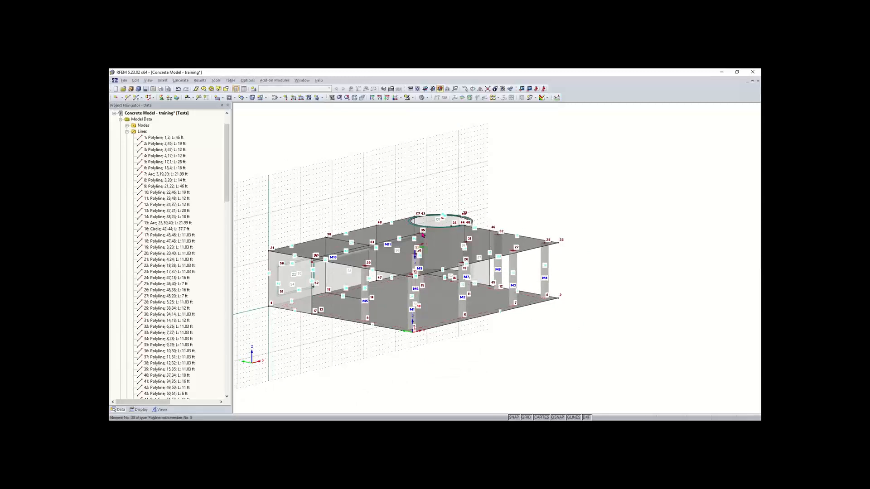
left_click(425, 88)
mouse_move(327, 340)
middle_mouse_down("ctrl")
mouse_move(357, 349)
mouse_move(338, 347)
middle_mouse_up("ctrl")
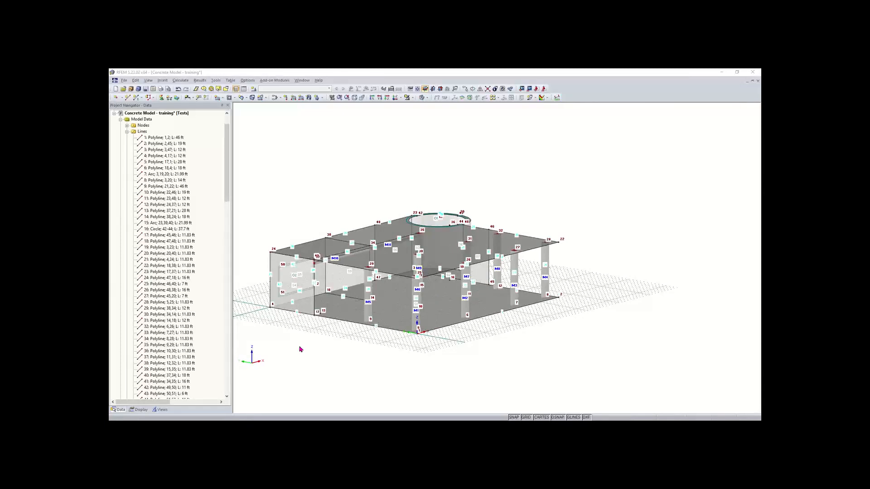
middle_click_drag(342, 353, 256, 367, "ctrl")
right_click(256, 367)
left_click(388, 384)
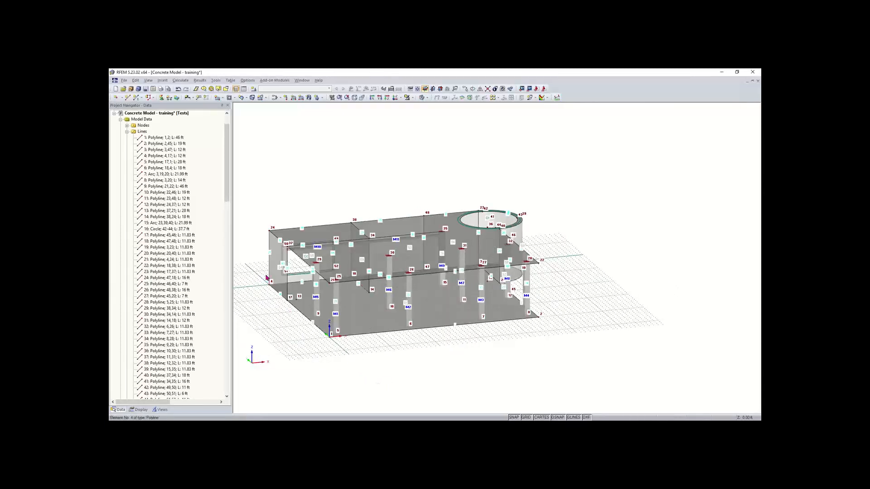
middle_click_drag(326, 351, 343, 351)
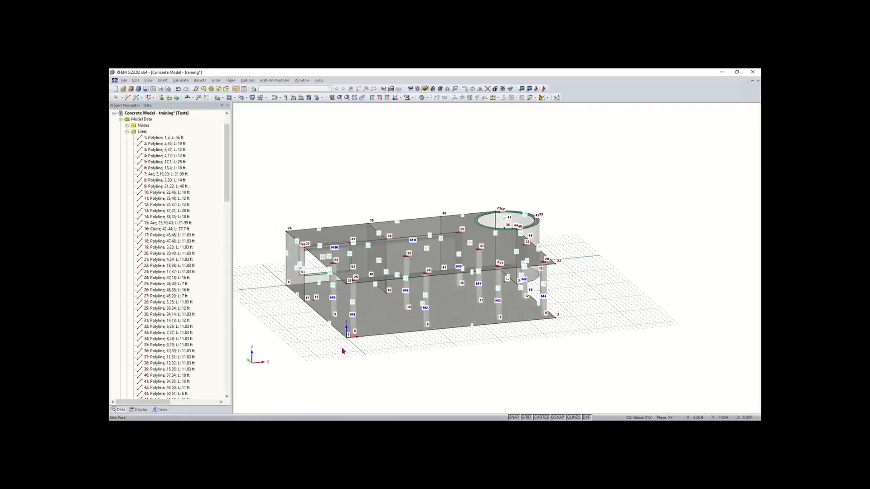
scroll(326, 335, "up", 3)
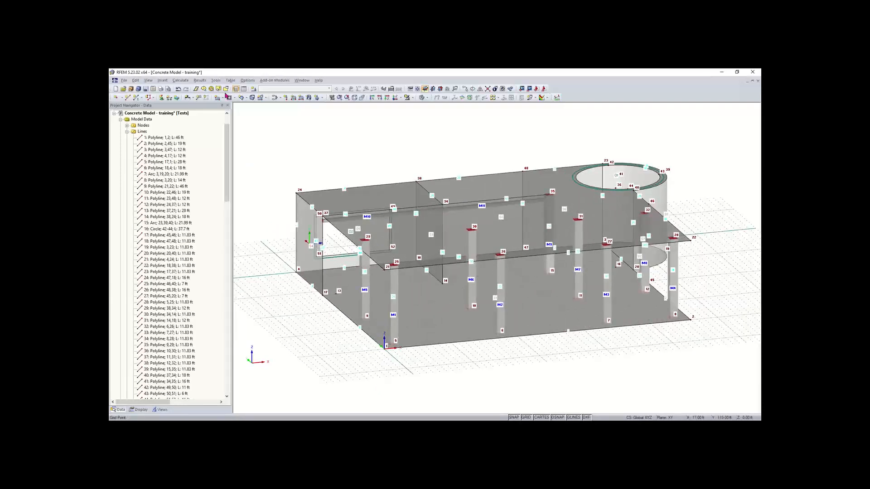
Create a line support in global axes fixed only in Z and place it on the lower slab edge between nodes 4 and 1.
left_click(170, 98)
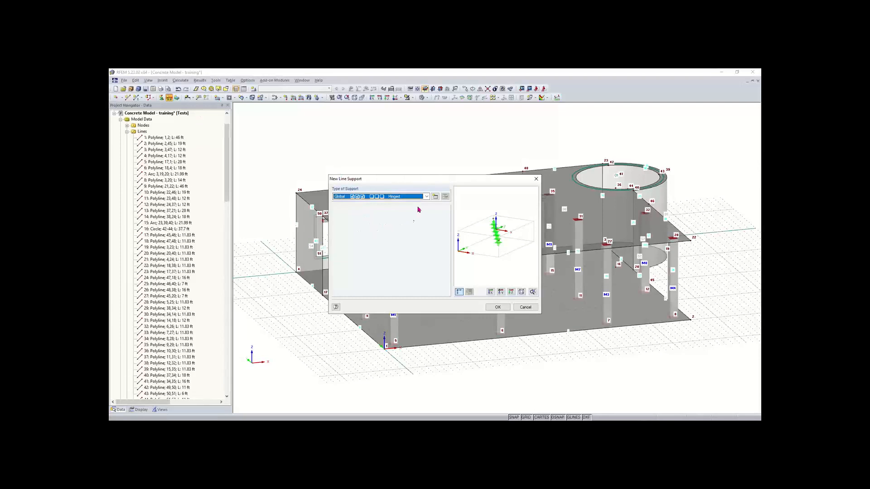
left_click(435, 196)
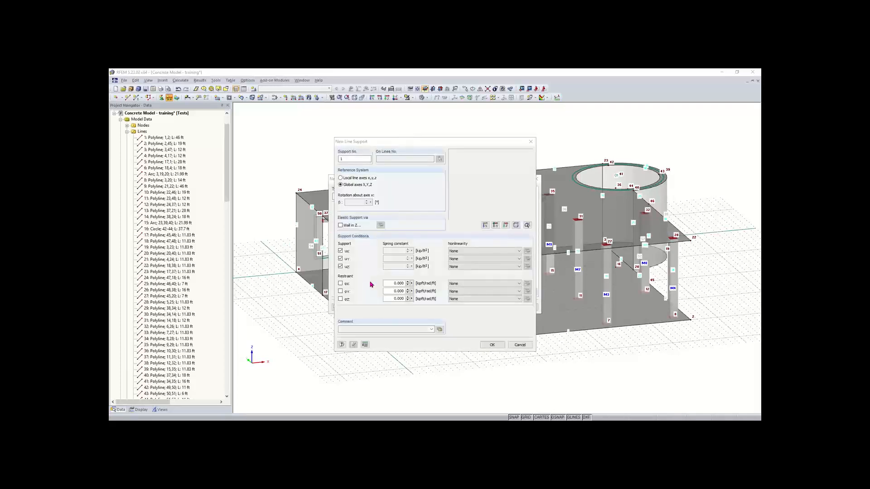
left_click(340, 267)
left_click(341, 266)
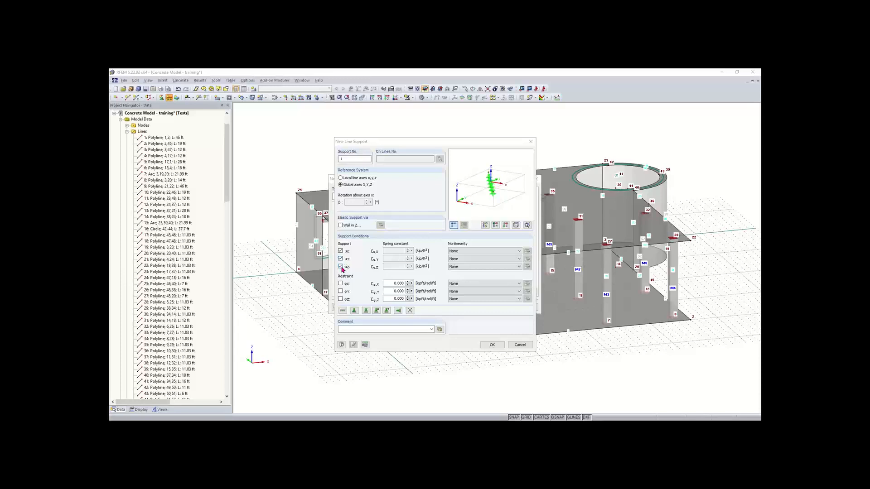
left_click(340, 251)
left_click(340, 259)
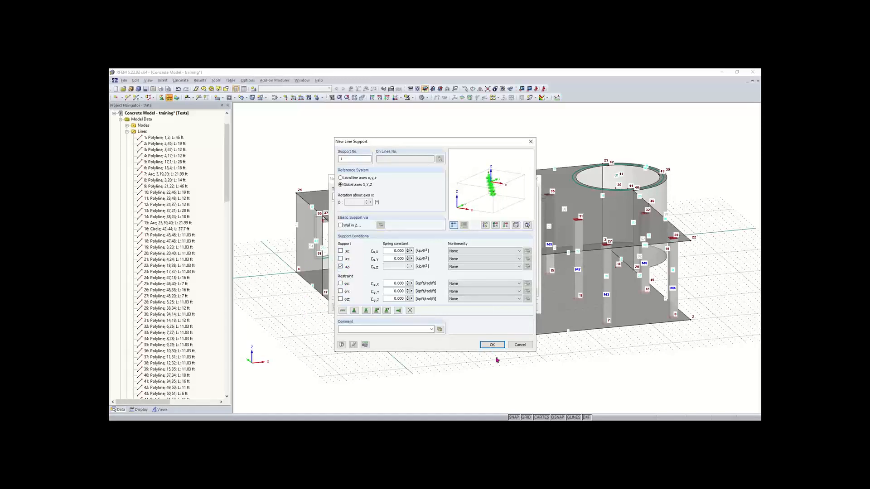
left_click(487, 343)
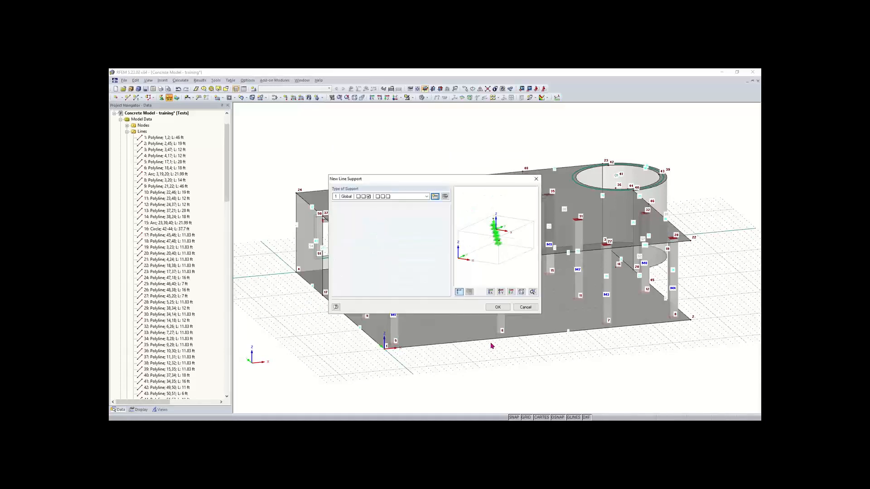
left_click(498, 307)
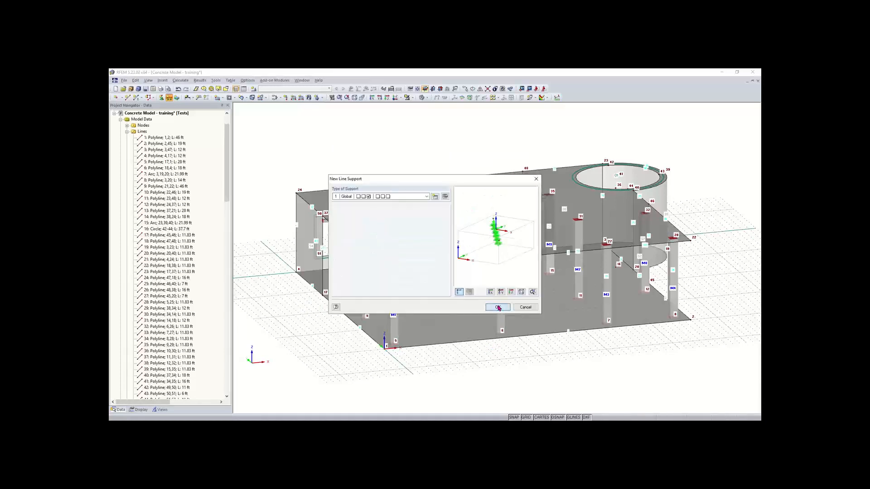
left_click(313, 290)
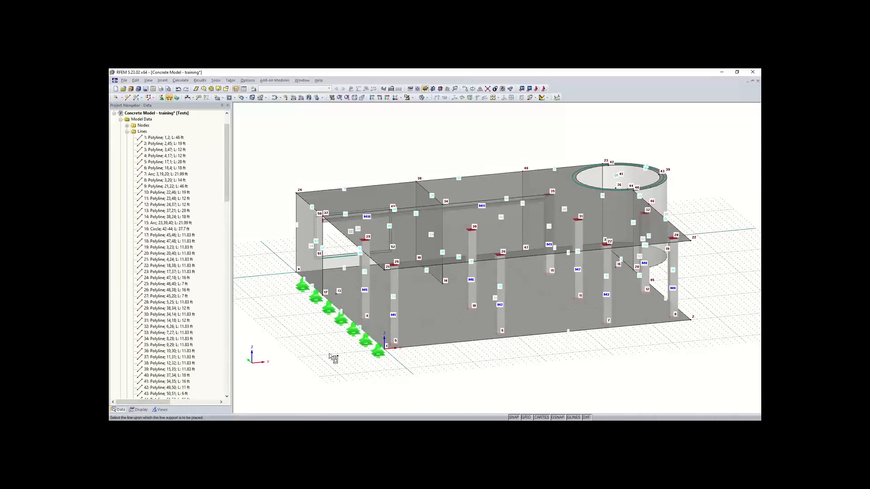
key("Escape")
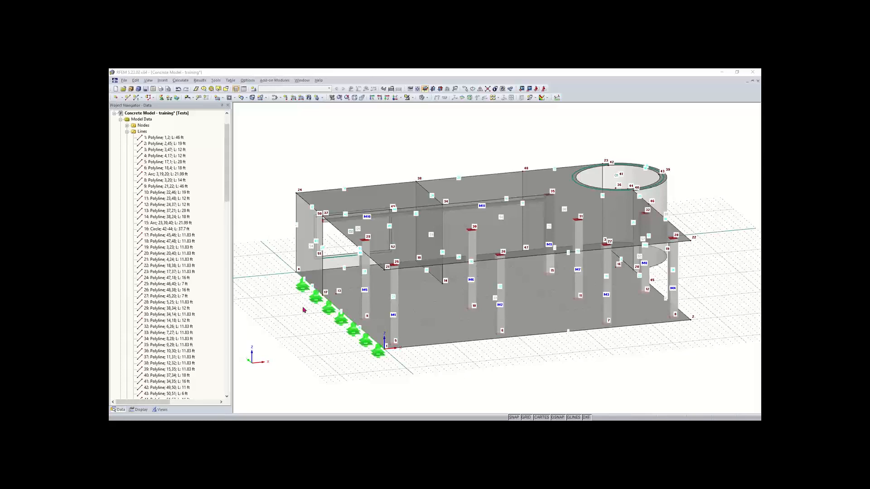
Start a surface support on the lower slab, surfaces 1 and 2, with spring constants of 64 kip/ft³ in x and y and 640 kip/ft³ in z.
middle_click_drag(553, 372, 460, 388)
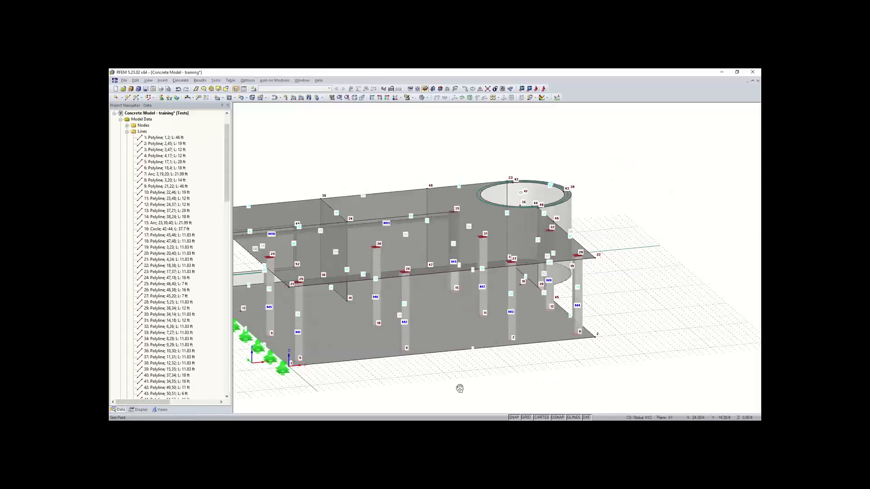
left_click(498, 317)
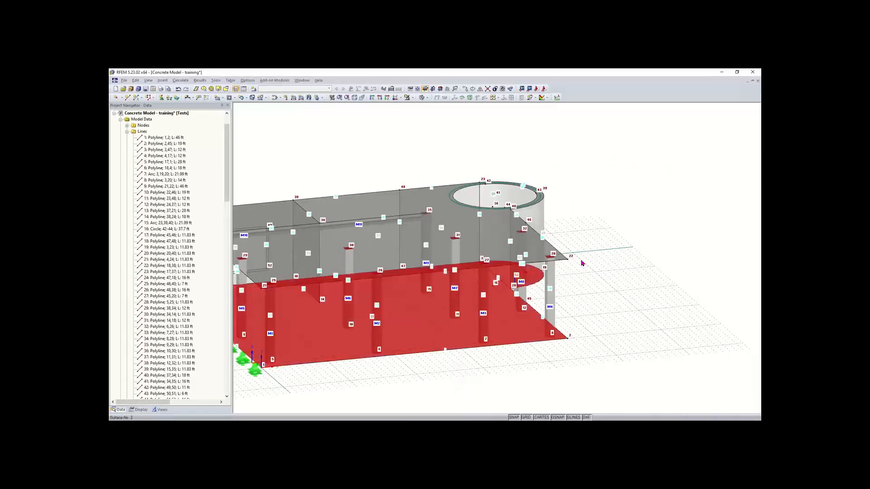
left_click(176, 99)
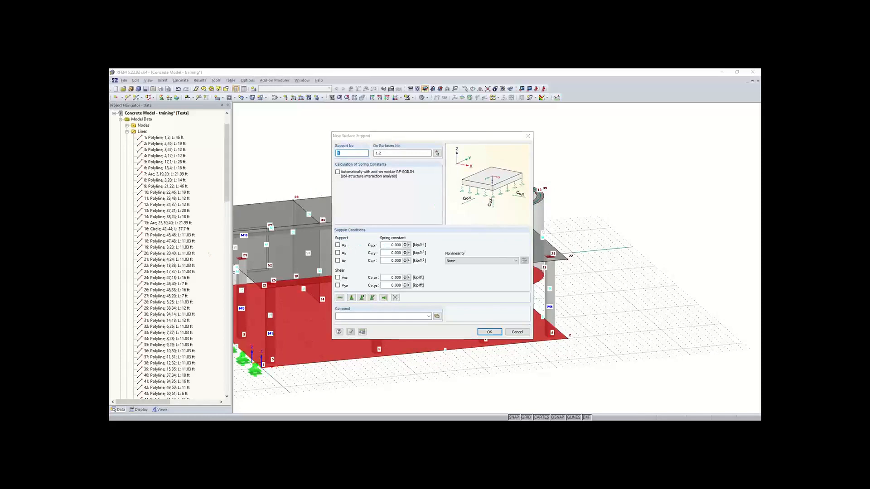
left_click(390, 252)
left_click(390, 245)
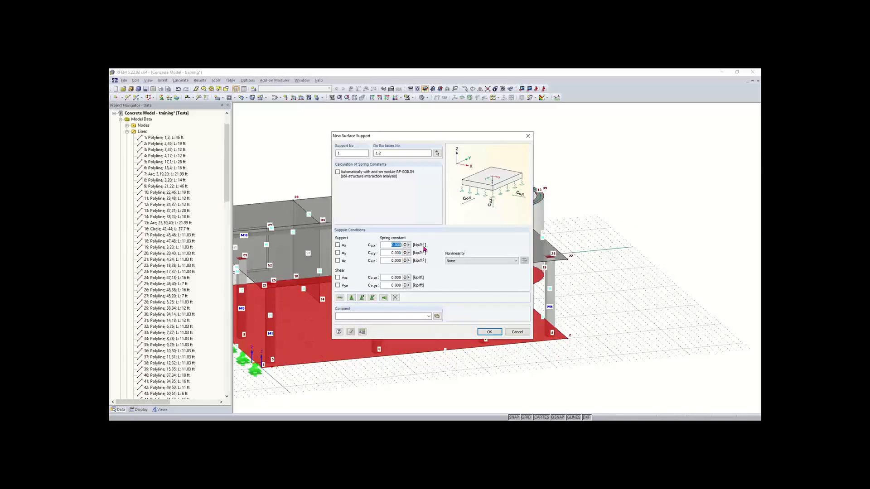
type("64")
key("Tab")
type("64")
key("Tab")
type("6")
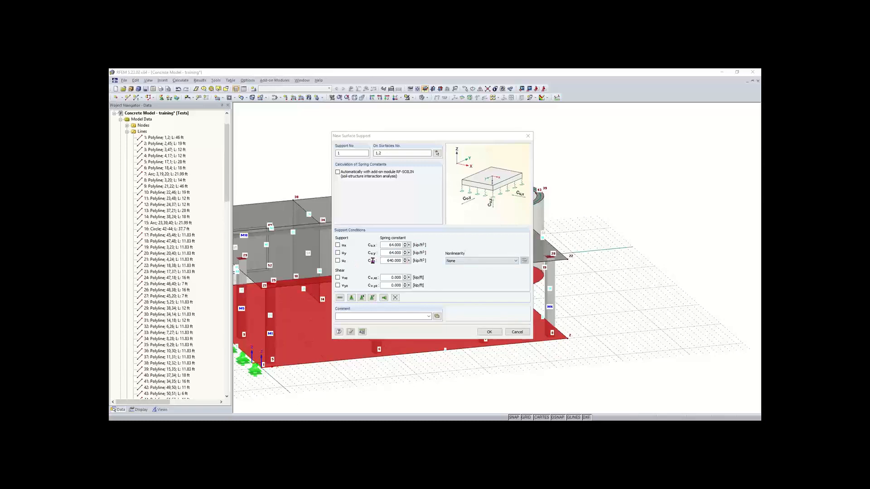
Set the surface support's nonlinearity to failure if negative contact stress in z and apply the support.
left_click(489, 263)
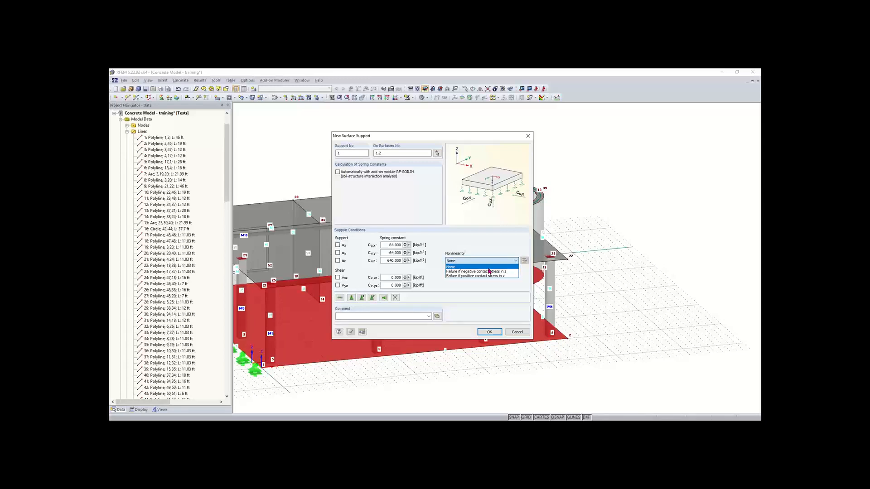
left_click(493, 272)
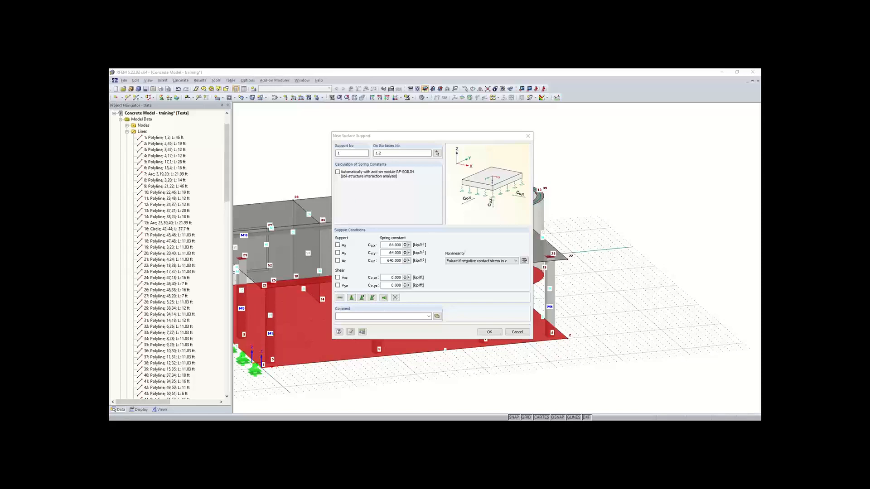
left_click(489, 332)
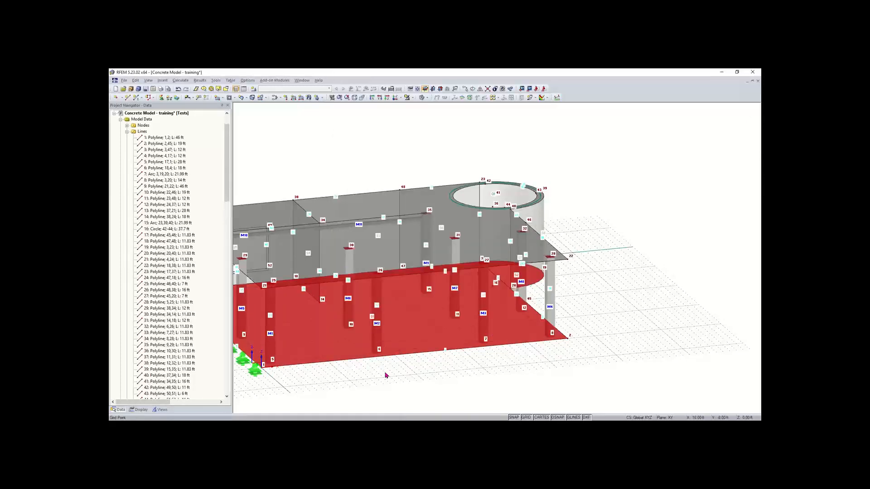
scroll(386, 375, "down", 1)
middle_click_drag(385, 375, 441, 351)
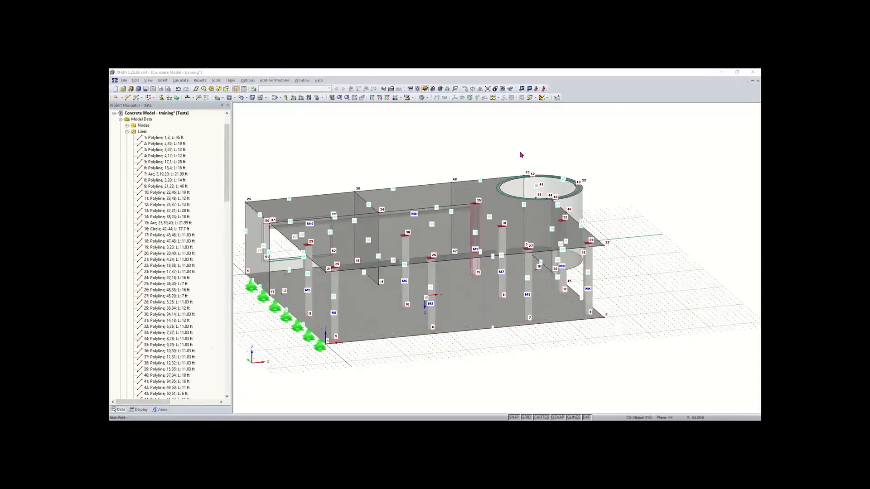
middle_click_drag(427, 365, 437, 363, "ctrl")
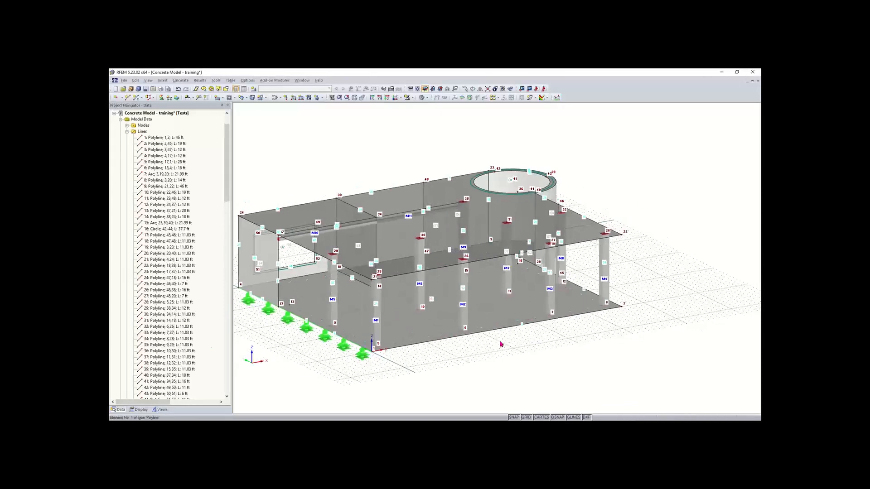
scroll(501, 344, "down", 1)
middle_click_drag(496, 350, 515, 344)
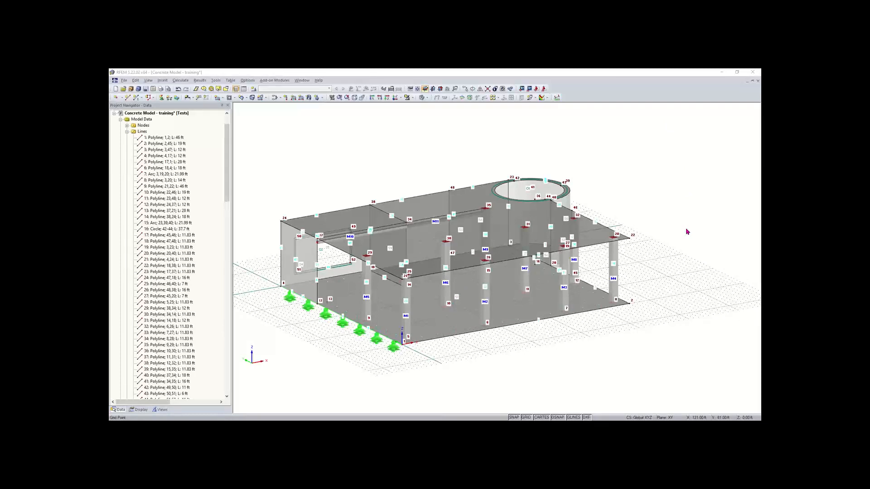
Switch to the web browser and open the Webinars page among the learning resources of the Dlubal website.
key("alt+Tab")
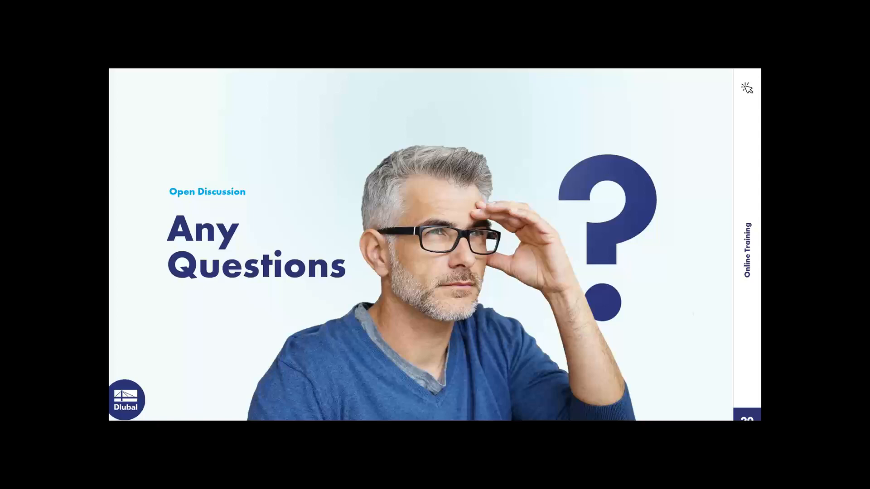
left_click_drag(594, 215, 592, 69)
left_click(99, 99)
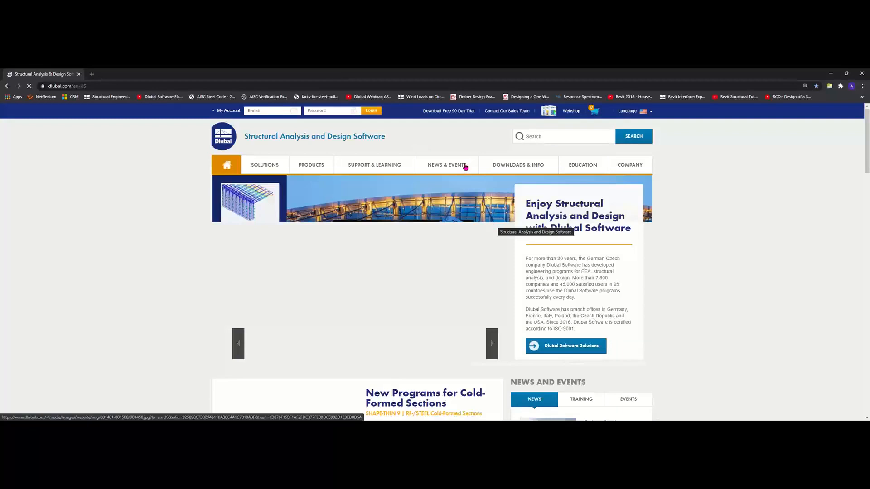
mouse_move(389, 164)
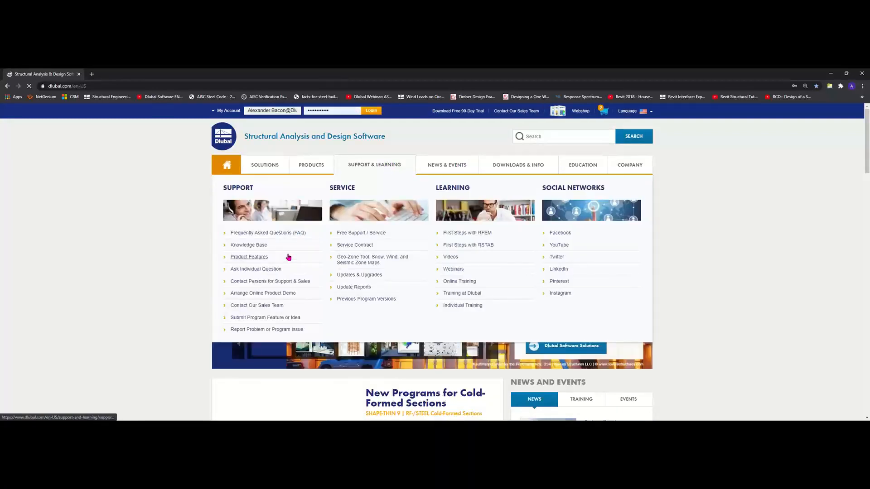
left_click(455, 271)
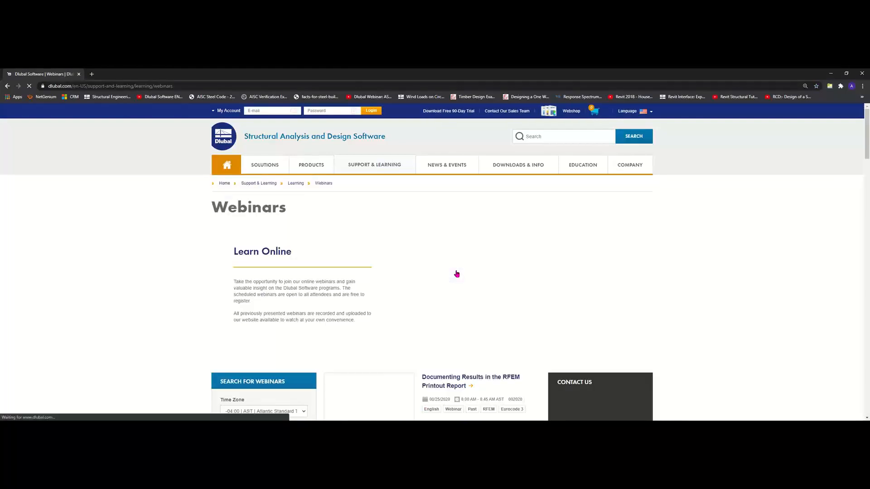
Limit the webinar search to Past webinars.
scroll(175, 297, "down", 3)
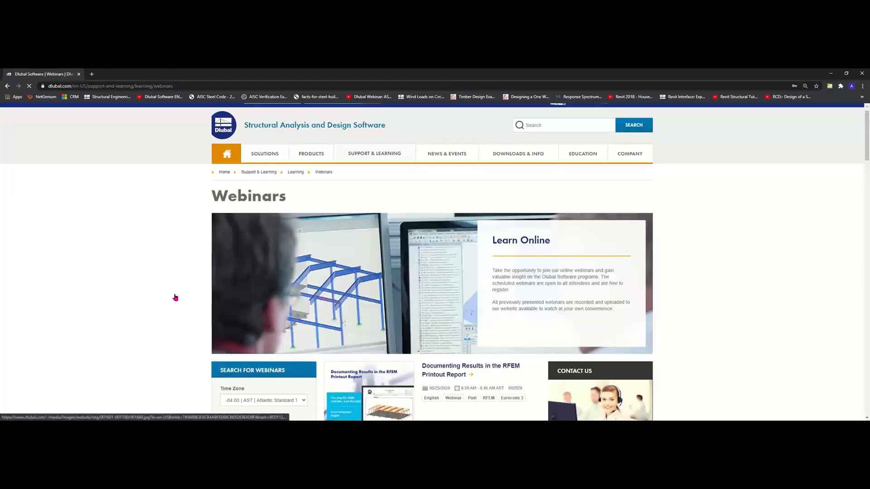
scroll(176, 295, "down", 3)
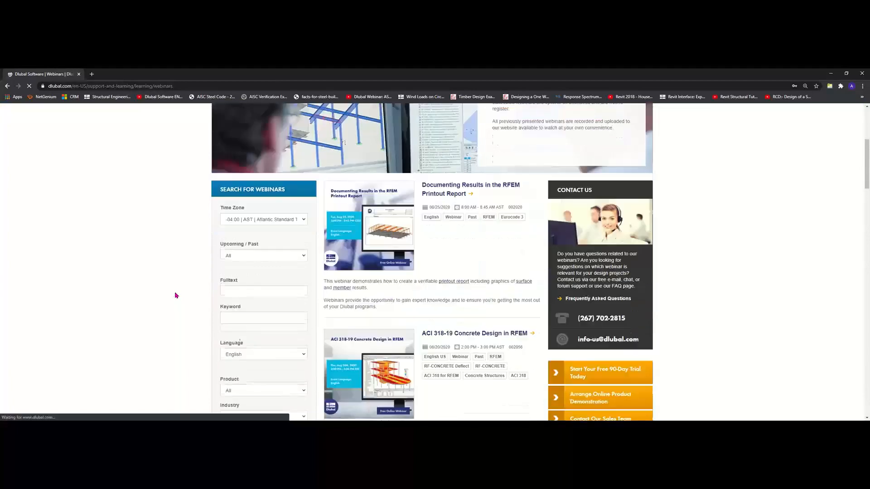
scroll(180, 294, "down", 1)
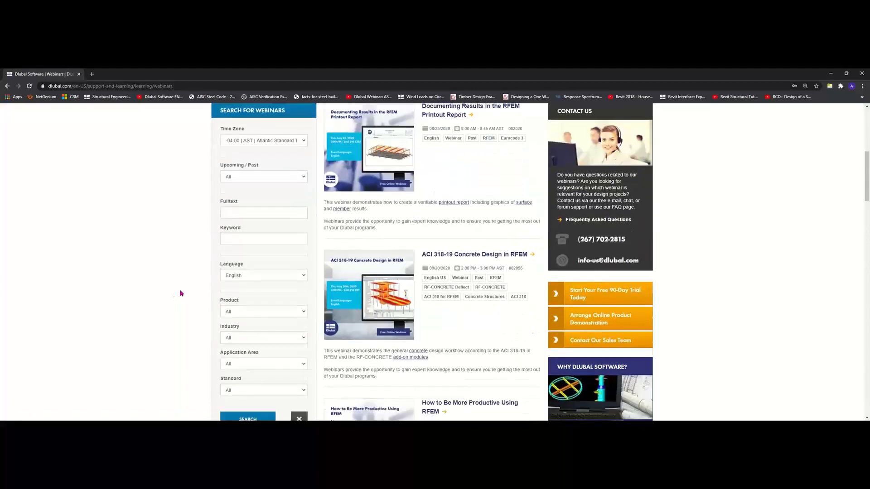
left_click(257, 180)
left_click(250, 210)
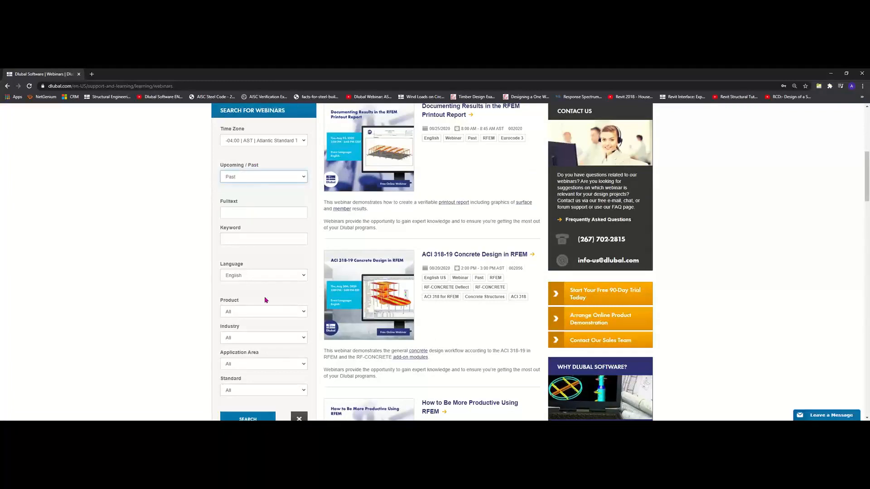
Filter the past webinars by the product RF-LAMINATE and run the search.
scroll(266, 301, "down", 1)
left_click(262, 342)
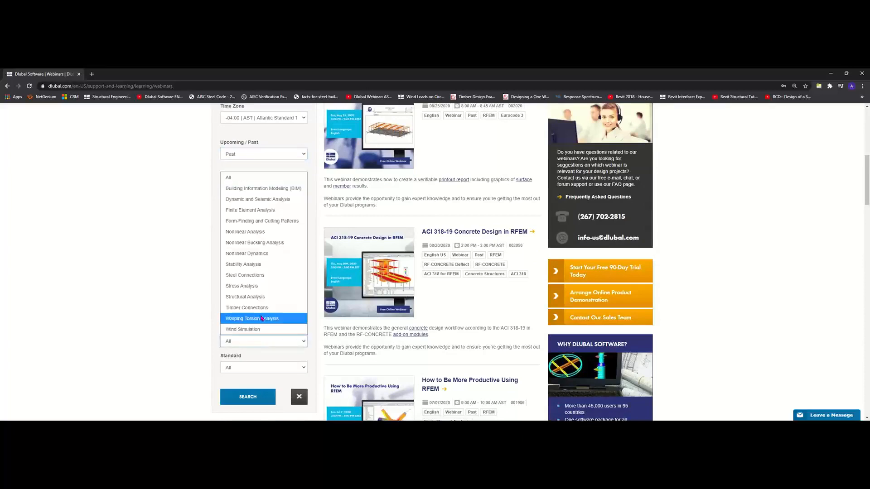
left_click(157, 291)
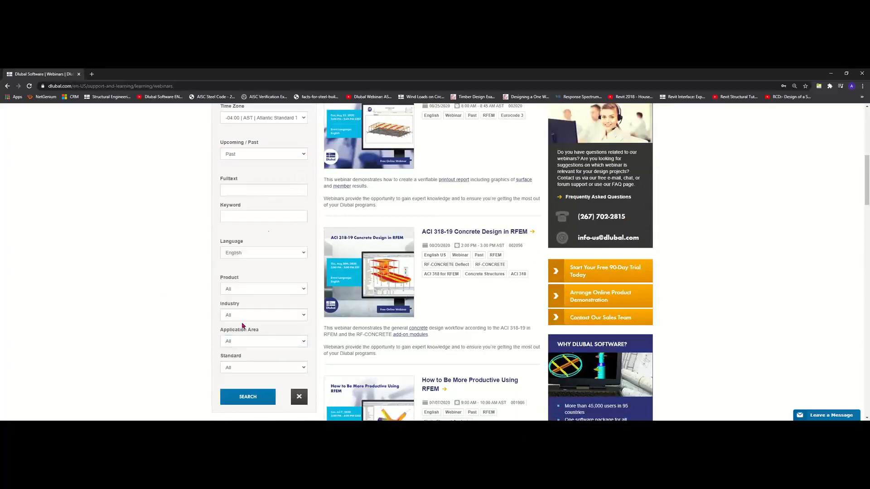
left_click(251, 288)
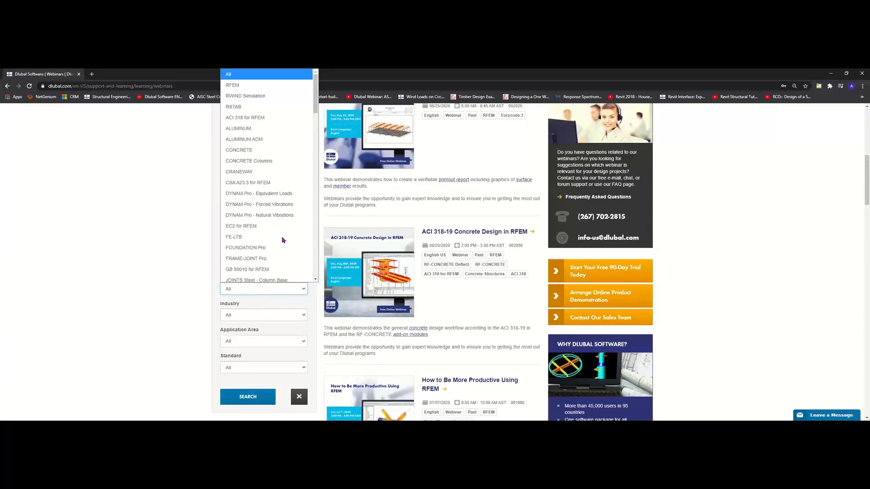
scroll(283, 240, "down", 5)
scroll(284, 240, "down", 4)
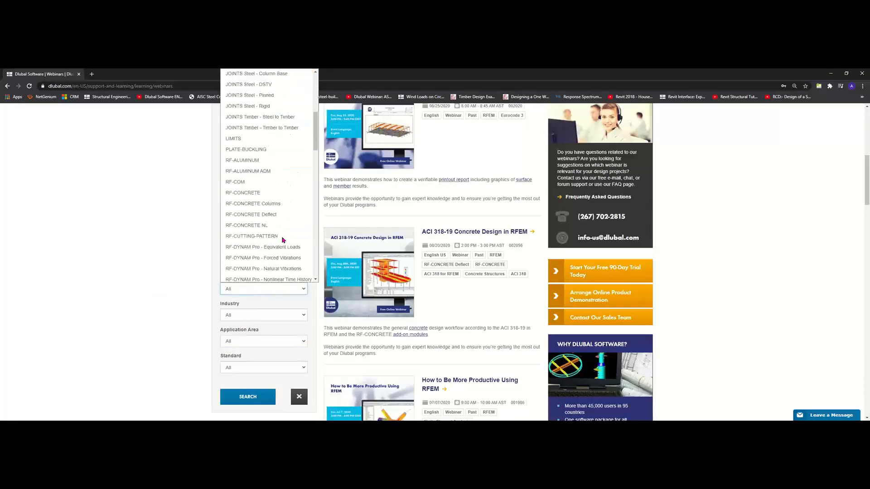
scroll(283, 240, "down", 3)
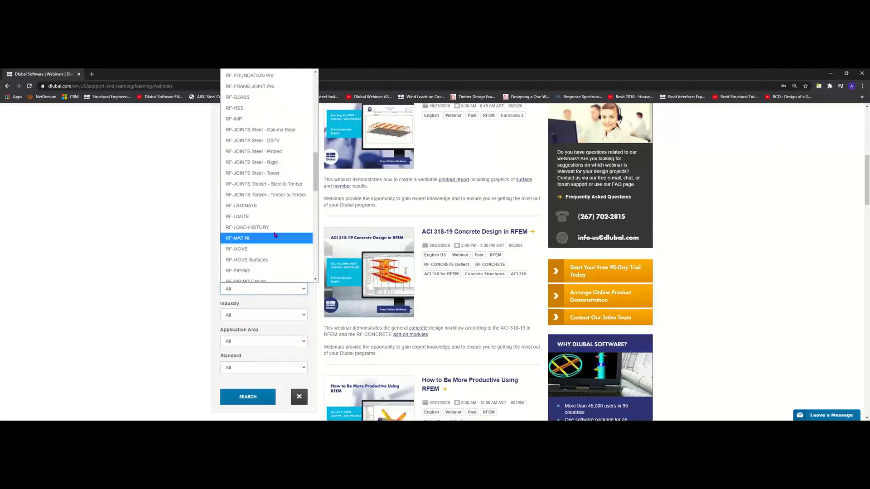
left_click(272, 206)
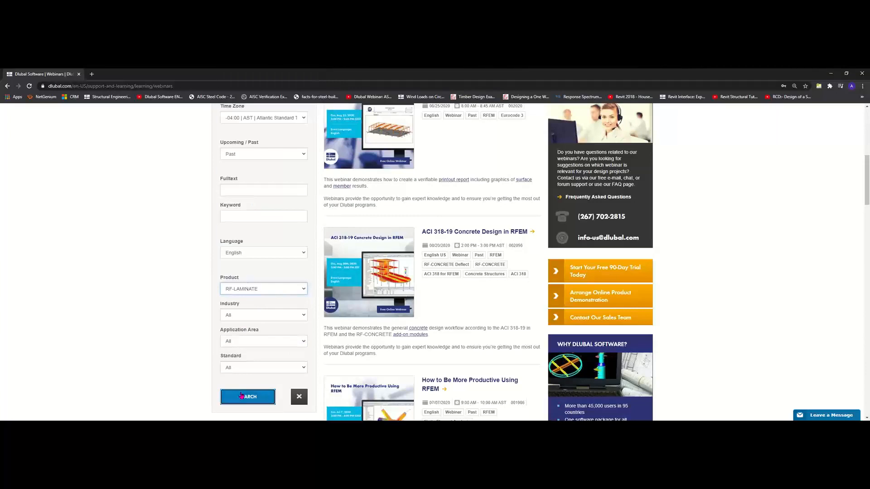
left_click(241, 394)
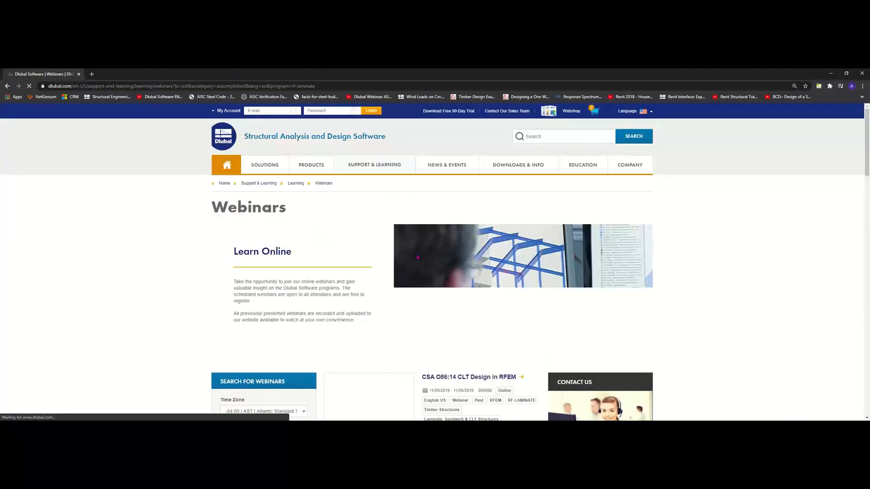
Look through the listed RF-LAMINATE webinars on CLT design and their content summaries.
scroll(422, 253, "down", 2)
scroll(423, 253, "down", 2)
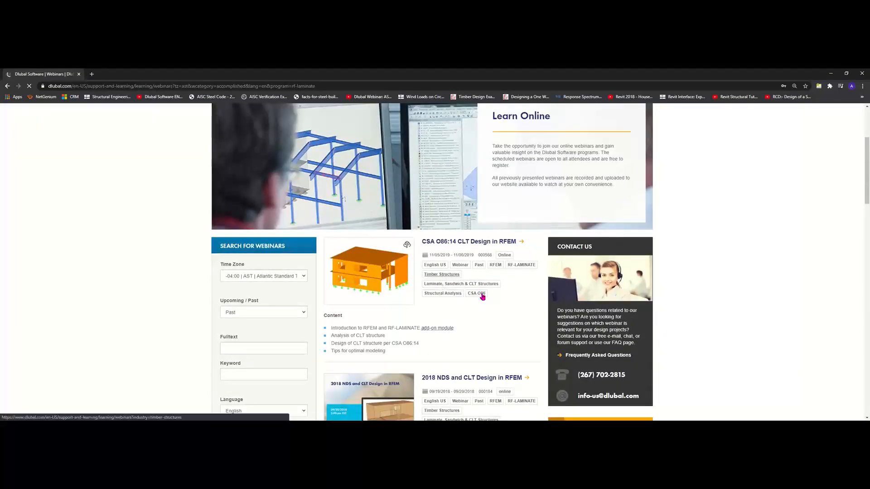
scroll(460, 276, "down", 1)
scroll(459, 257, "down", 5)
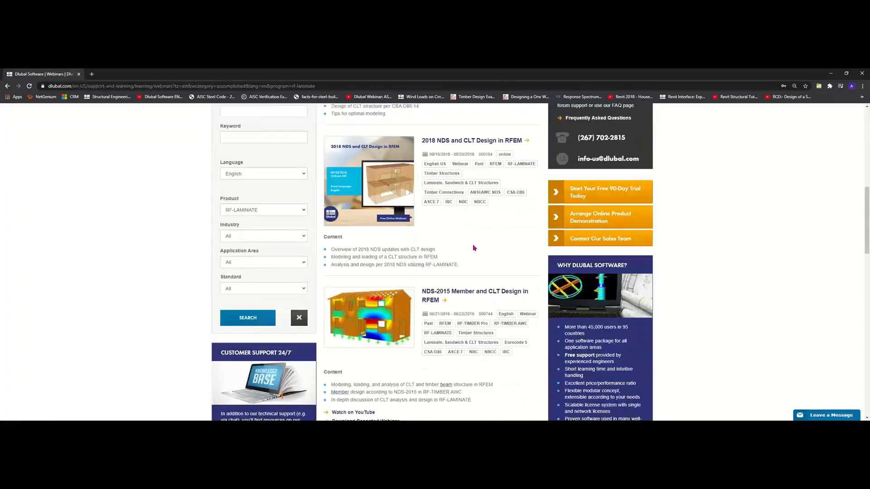
scroll(473, 249, "down", 1)
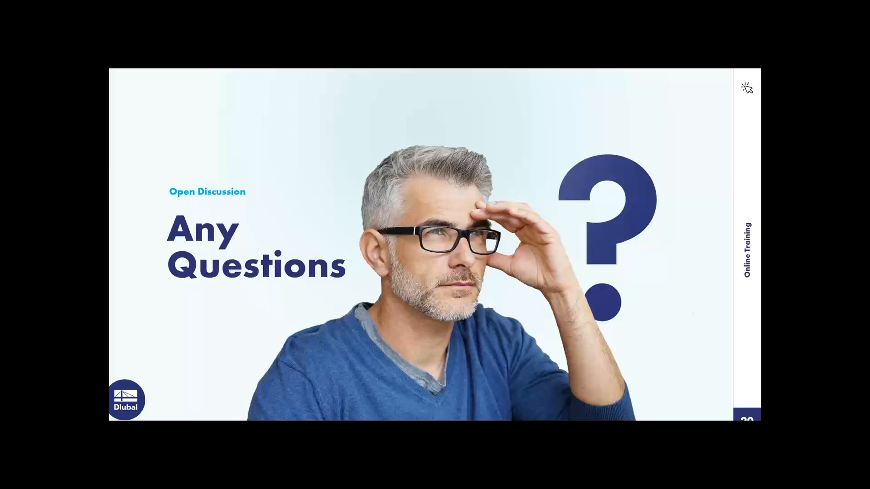
left_click(726, 283)
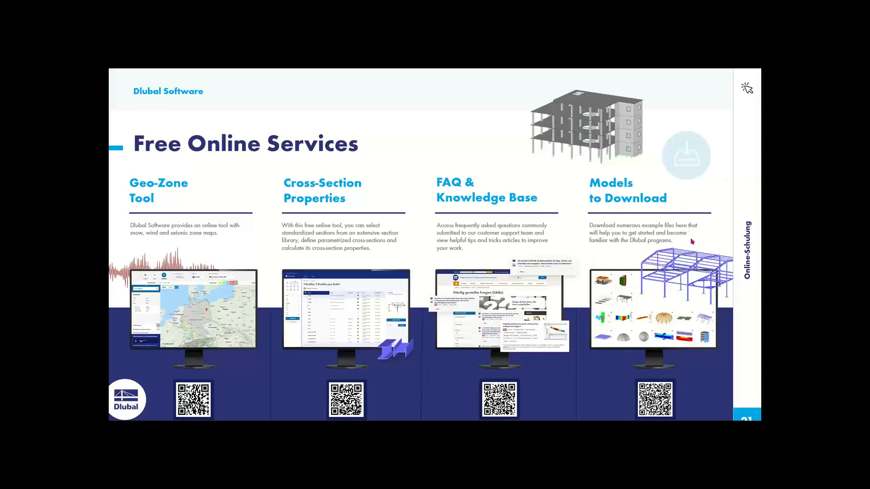
left_click(713, 266)
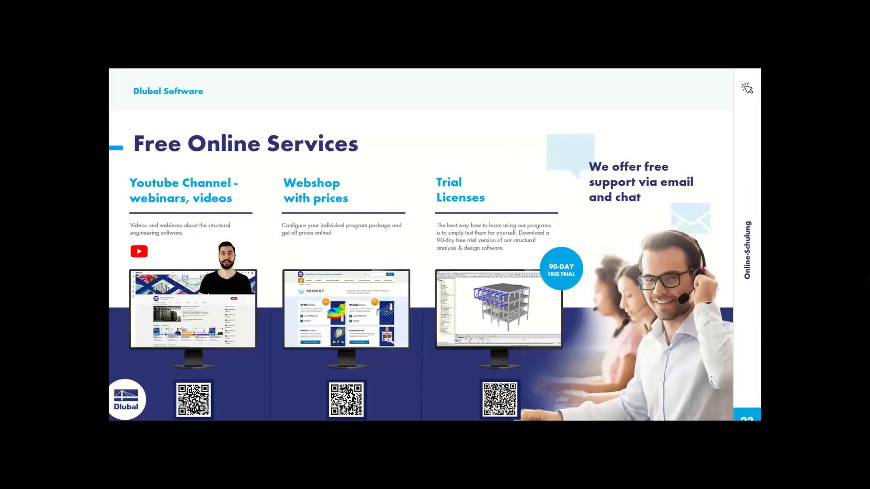
left_click(699, 264)
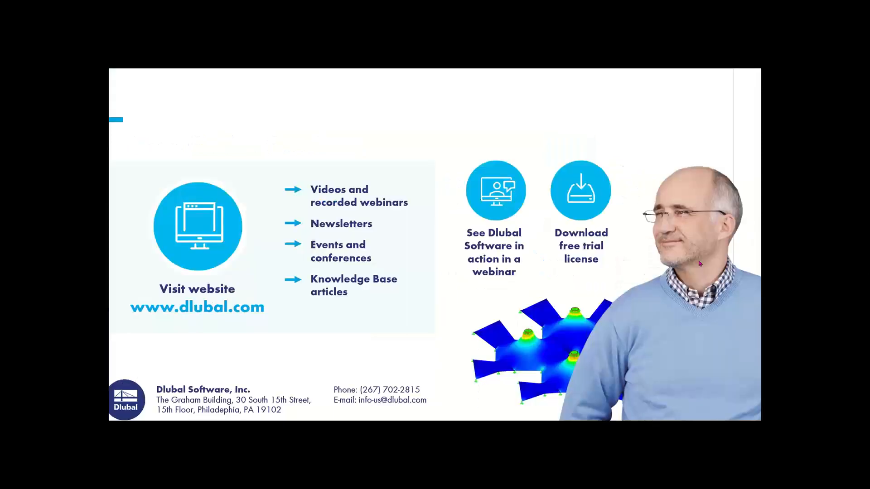